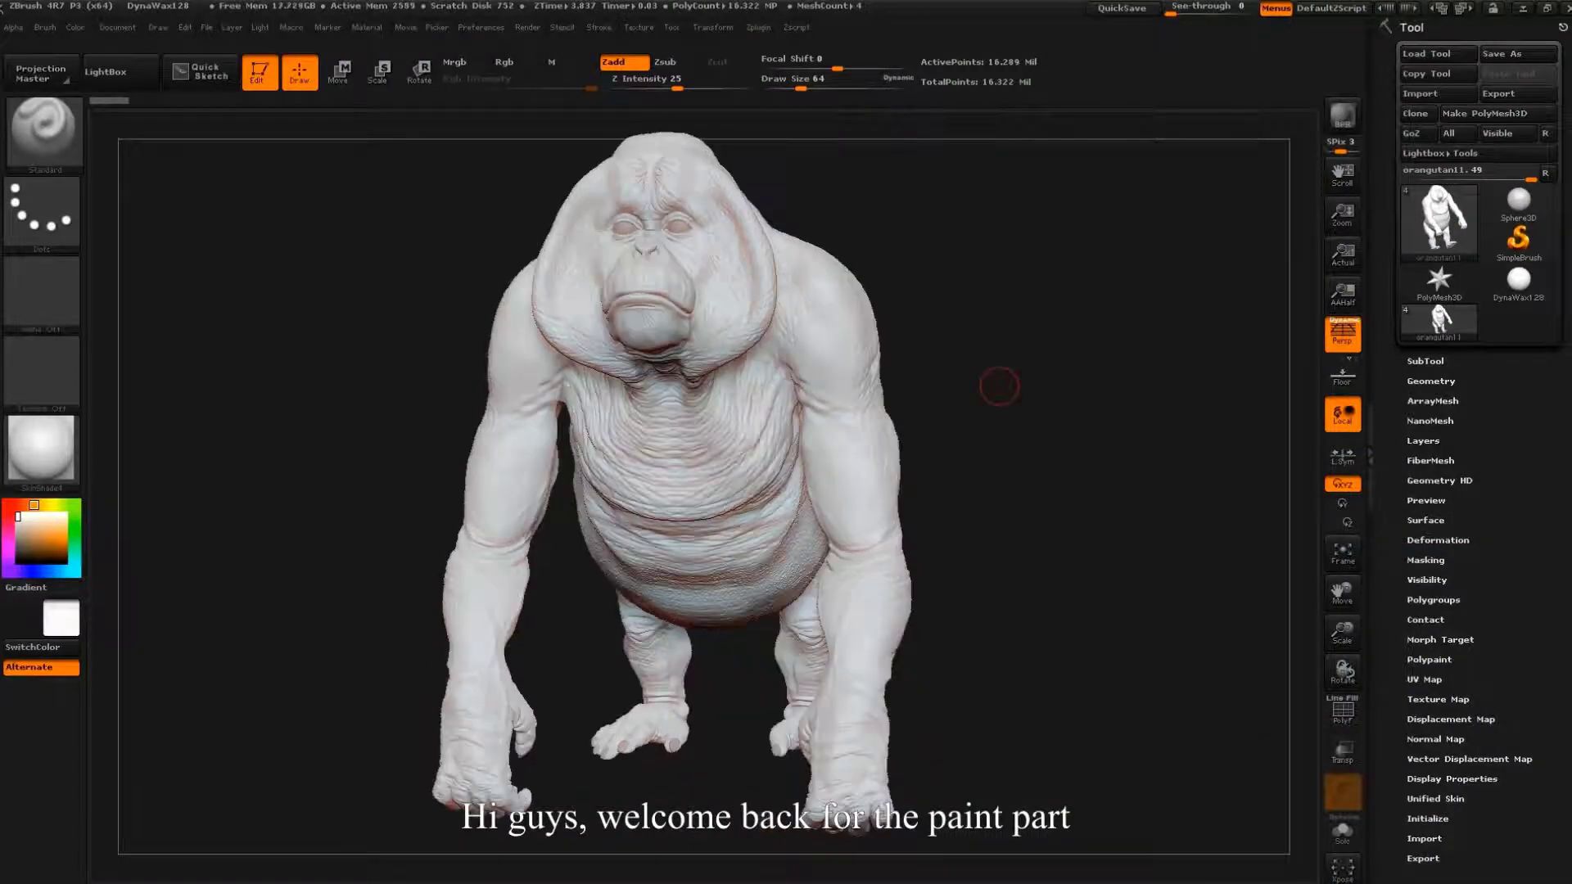
- Turn the sculpt to a three-quarter view, apply SkinShade4, and bring up the Texture menu
{"action": "left_click_drag", "start_coordinate": [993, 414], "coordinate": [968, 442]}
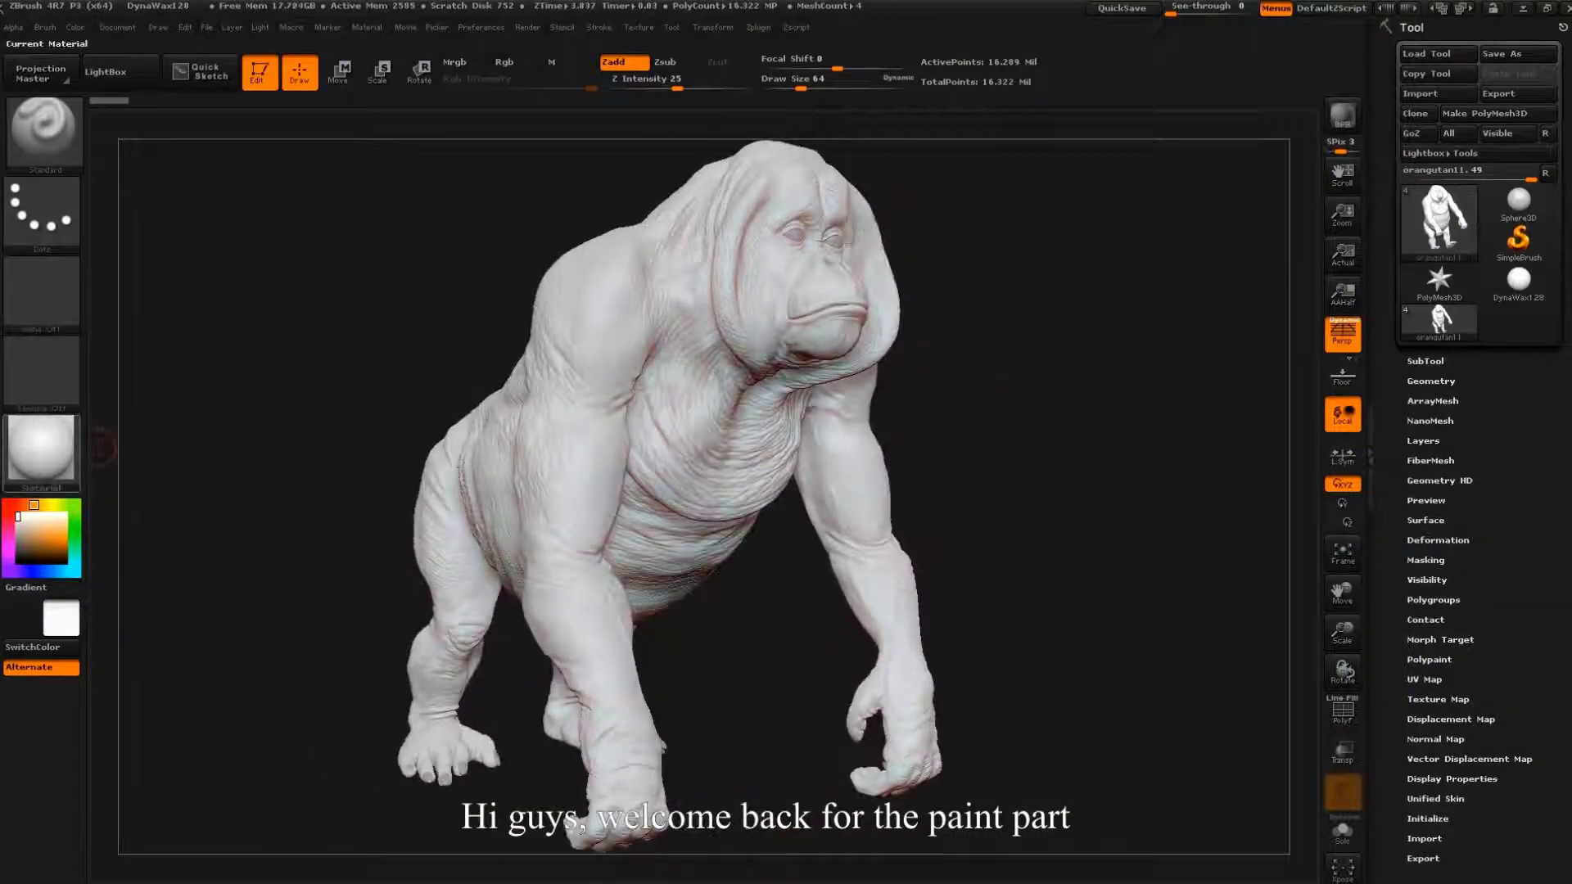
{"action": "left_click", "coordinate": [41, 450]}
{"action": "left_click", "coordinate": [140, 439]}
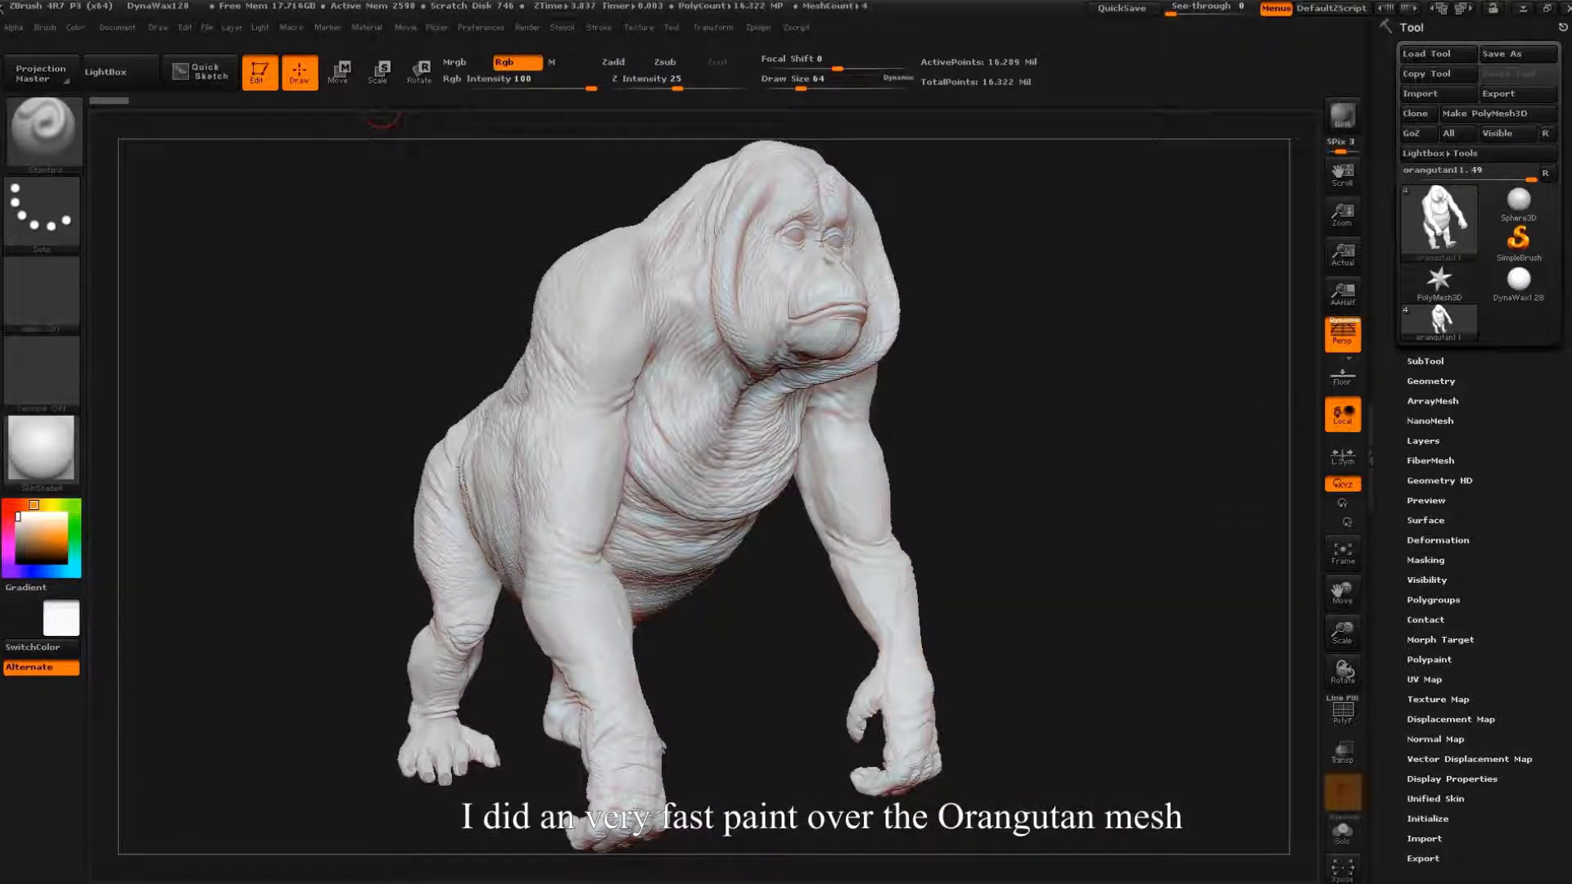
{"action": "left_click", "coordinate": [638, 27]}
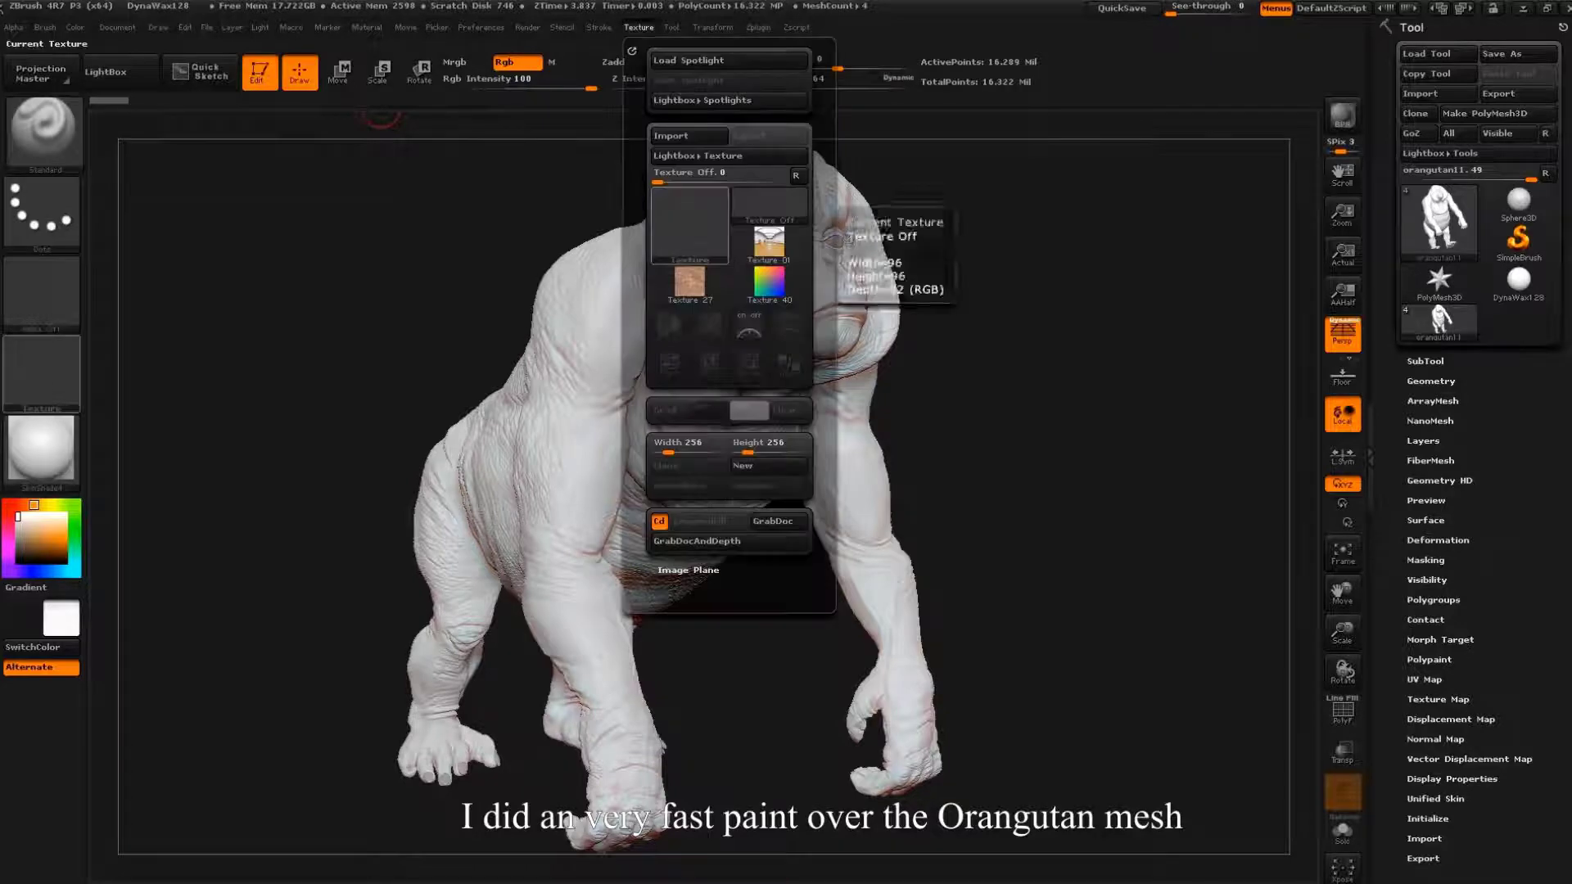
- Start a texture image import and go into the REFS reference folder
{"action": "left_click", "coordinate": [689, 225]}
{"action": "left_click", "coordinate": [665, 503]}
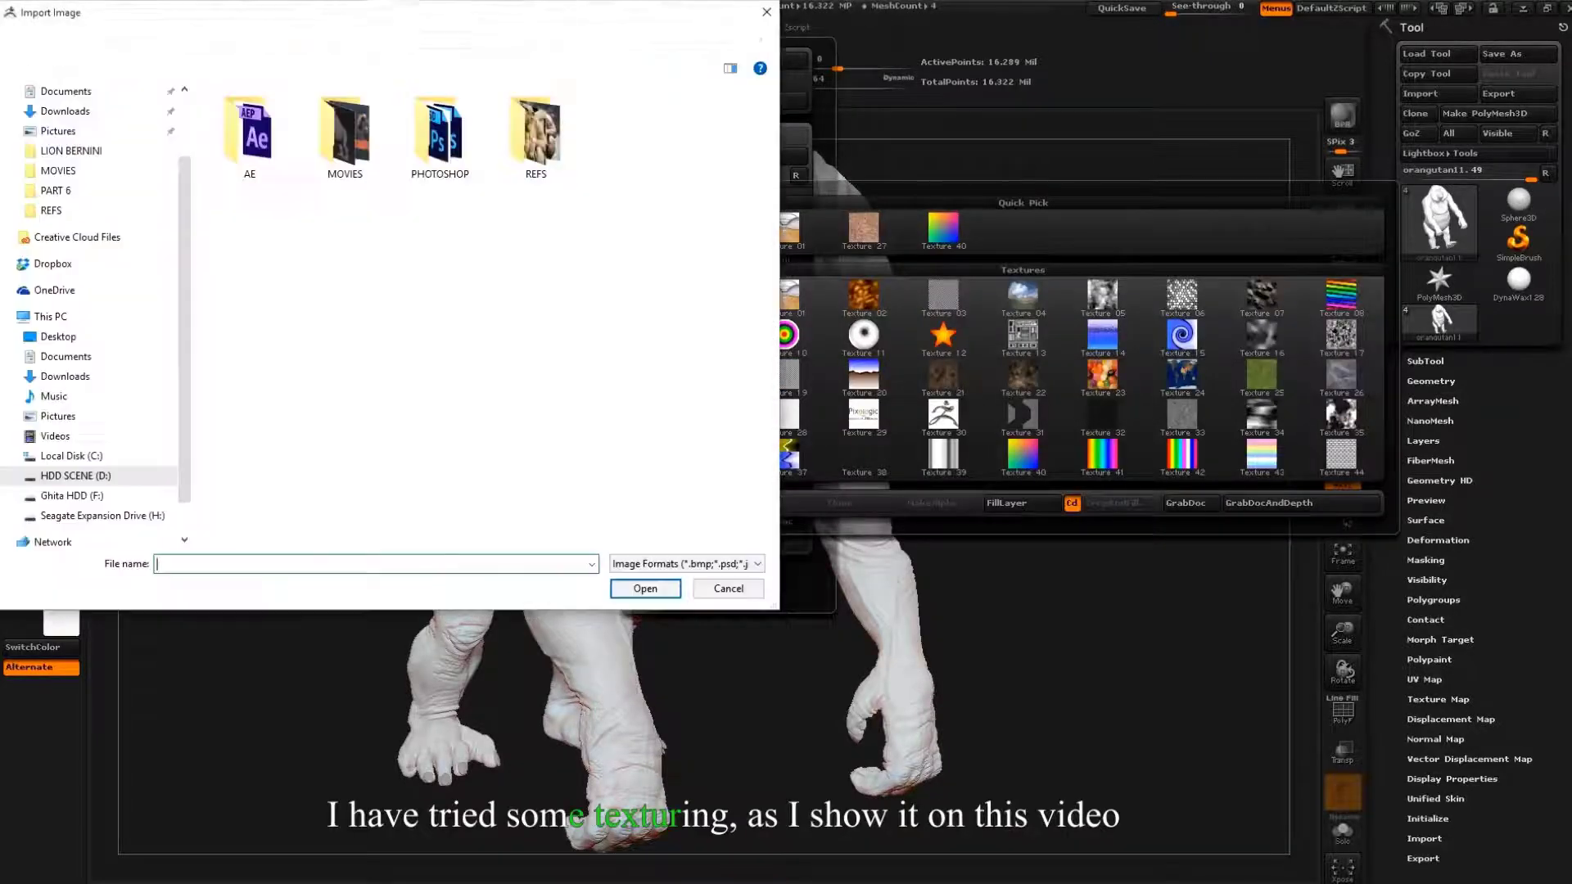
{"action": "double_click", "coordinate": [537, 135]}
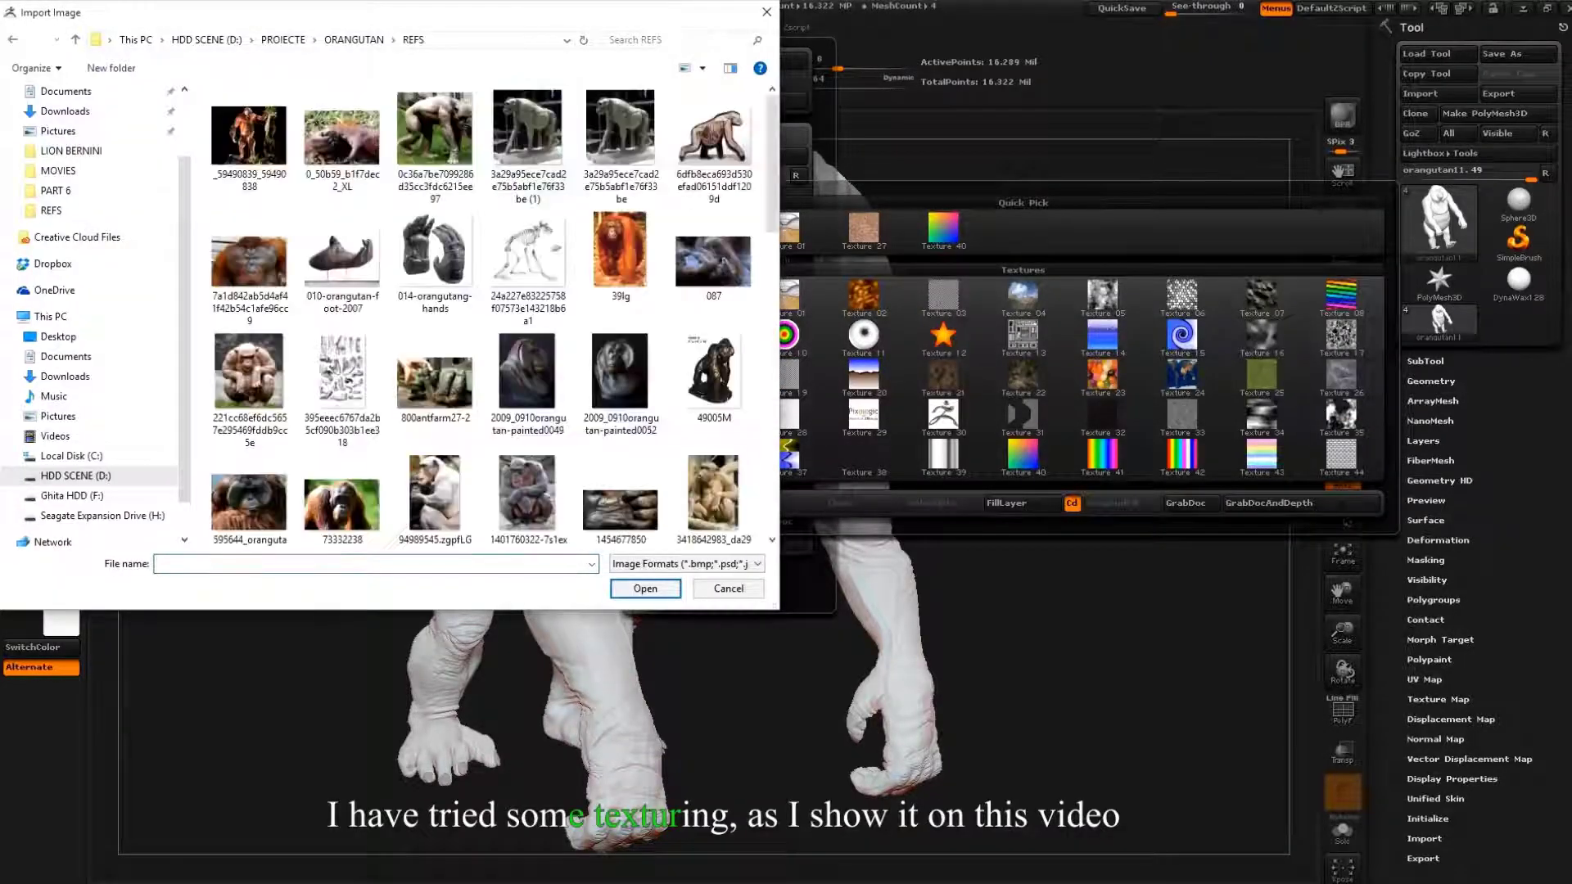
- Browse REFS and load Orangutan_close_up as the texture, passing over the chantek photo
{"action": "scroll", "coordinate": [634, 159], "scroll_direction": "down", "scroll_amount": 1}
{"action": "scroll", "coordinate": [635, 160], "scroll_direction": "down", "scroll_amount": 2}
{"action": "scroll", "coordinate": [634, 159], "scroll_direction": "down", "scroll_amount": 2}
{"action": "scroll", "coordinate": [634, 160], "scroll_direction": "down", "scroll_amount": 2}
{"action": "scroll", "coordinate": [635, 160], "scroll_direction": "down", "scroll_amount": 1}
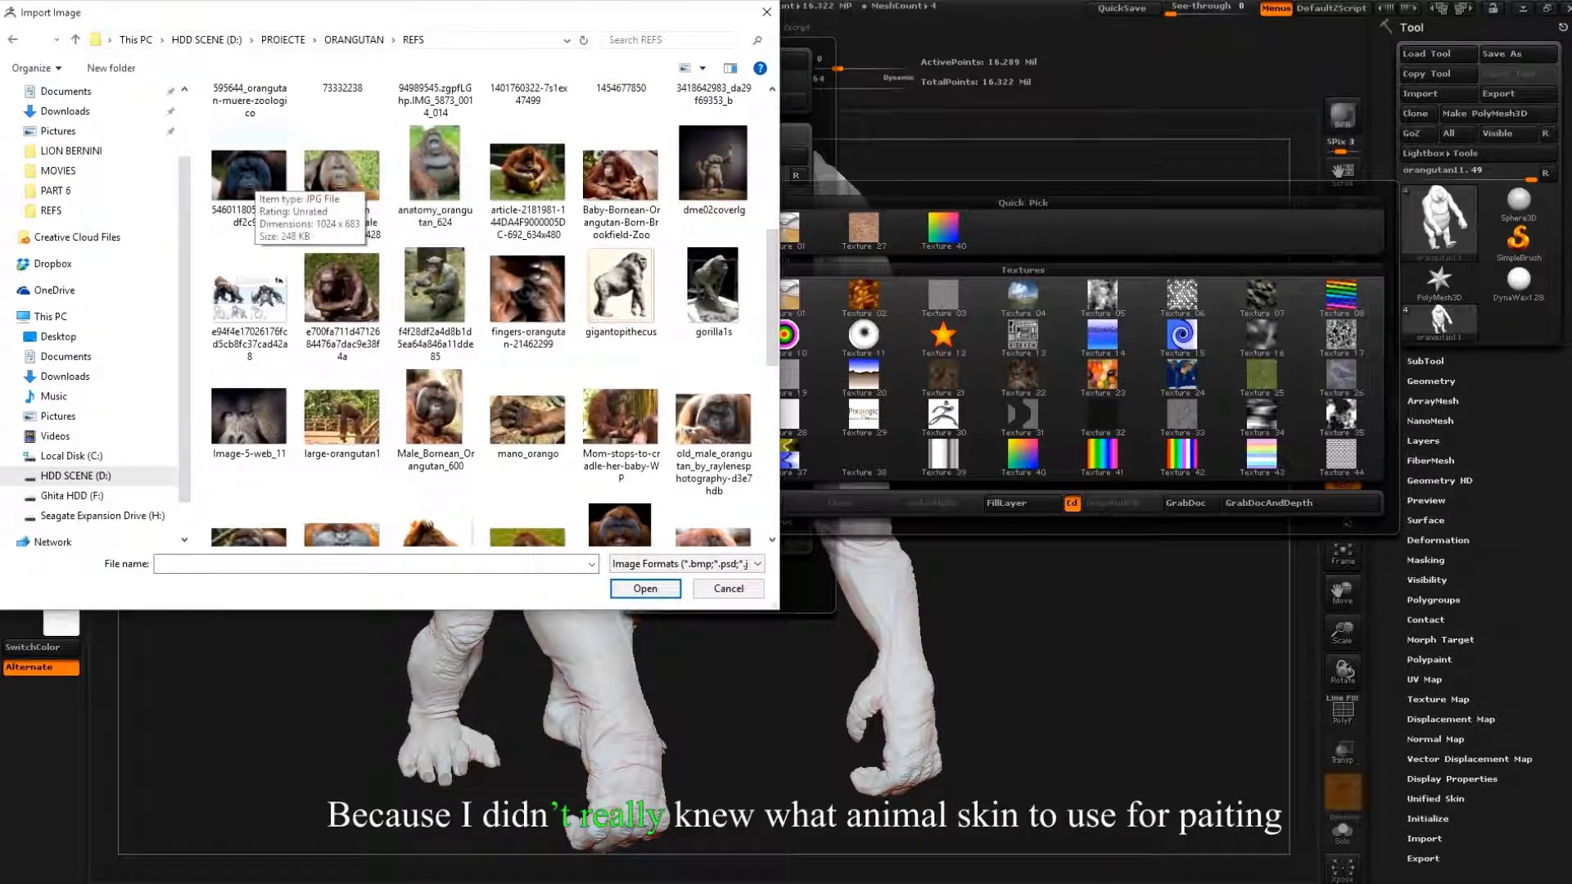
{"action": "scroll", "coordinate": [601, 315], "scroll_direction": "down", "scroll_amount": 3}
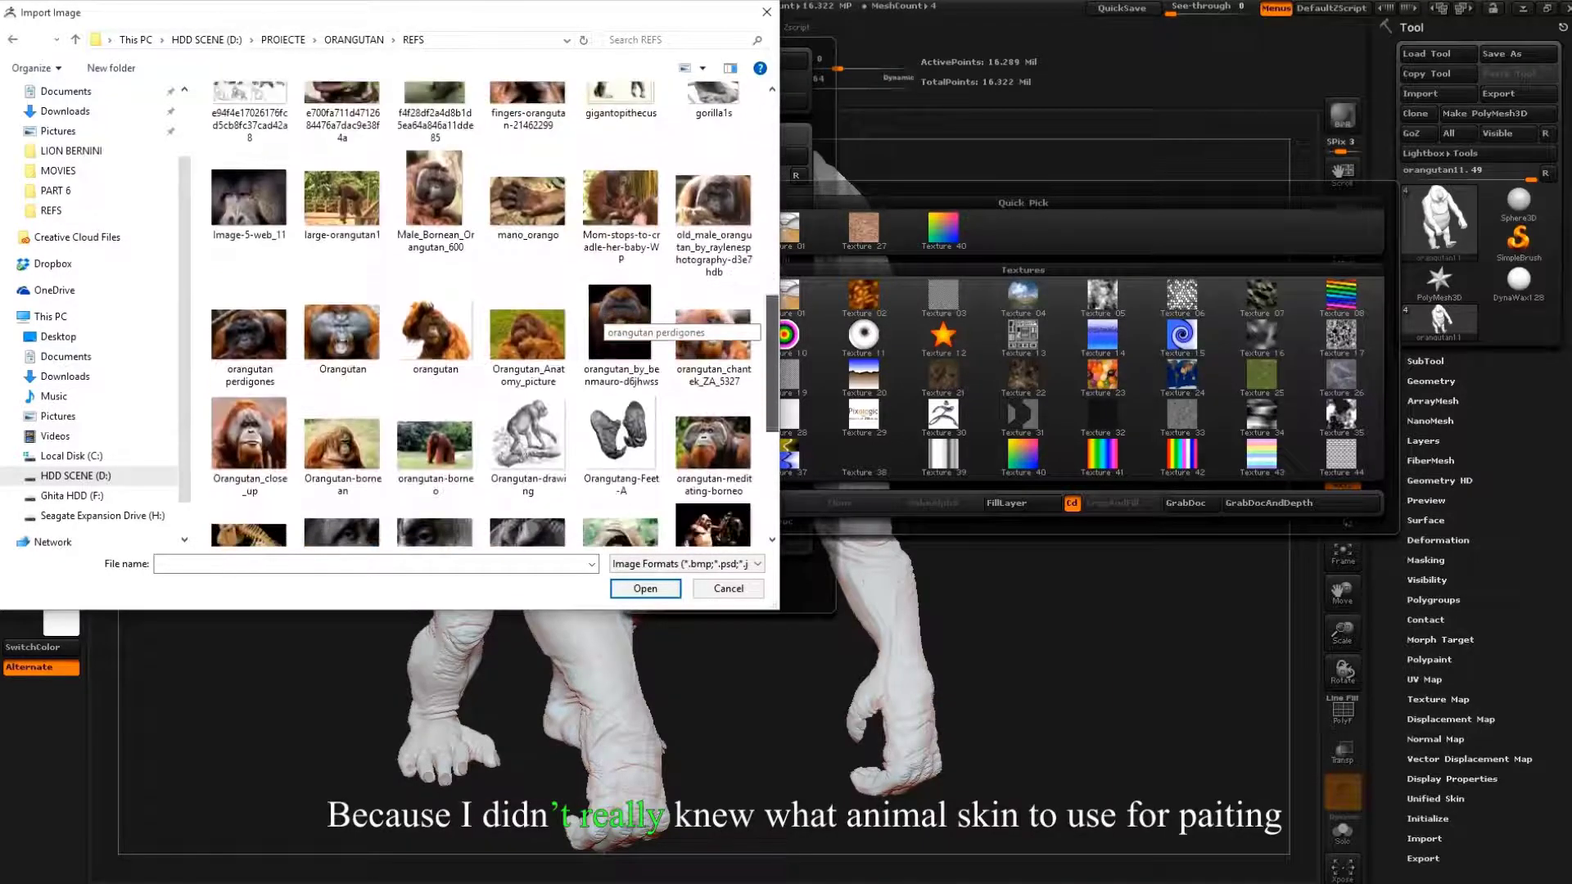
{"action": "scroll", "coordinate": [601, 315], "scroll_direction": "down", "scroll_amount": 1}
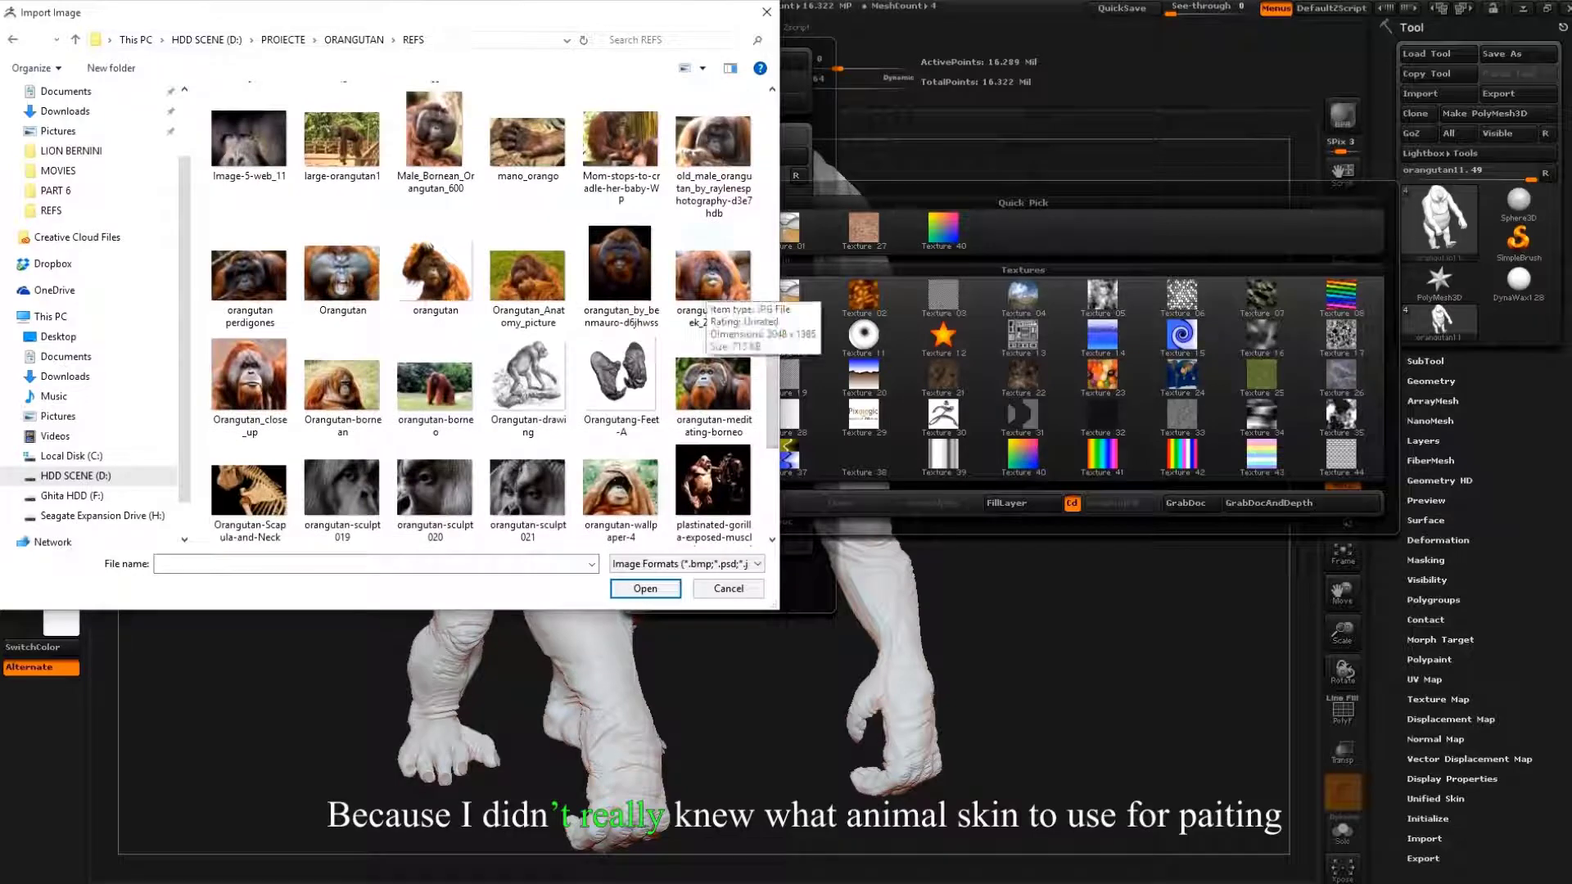
{"action": "left_click", "coordinate": [709, 282]}
{"action": "left_click", "coordinate": [250, 376]}
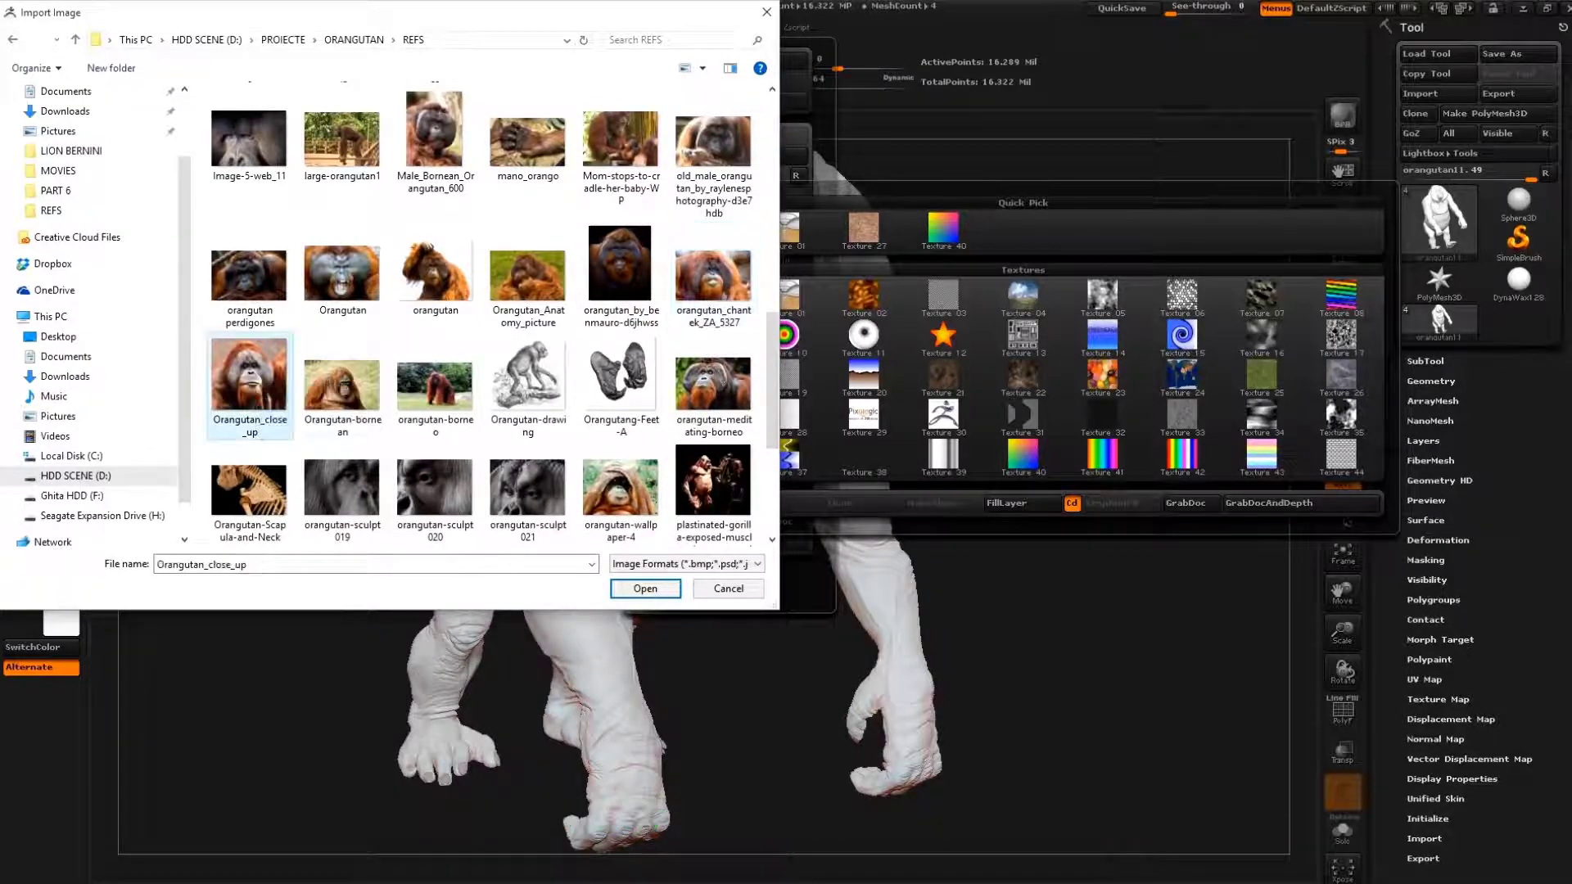
{"action": "left_click", "coordinate": [645, 588]}
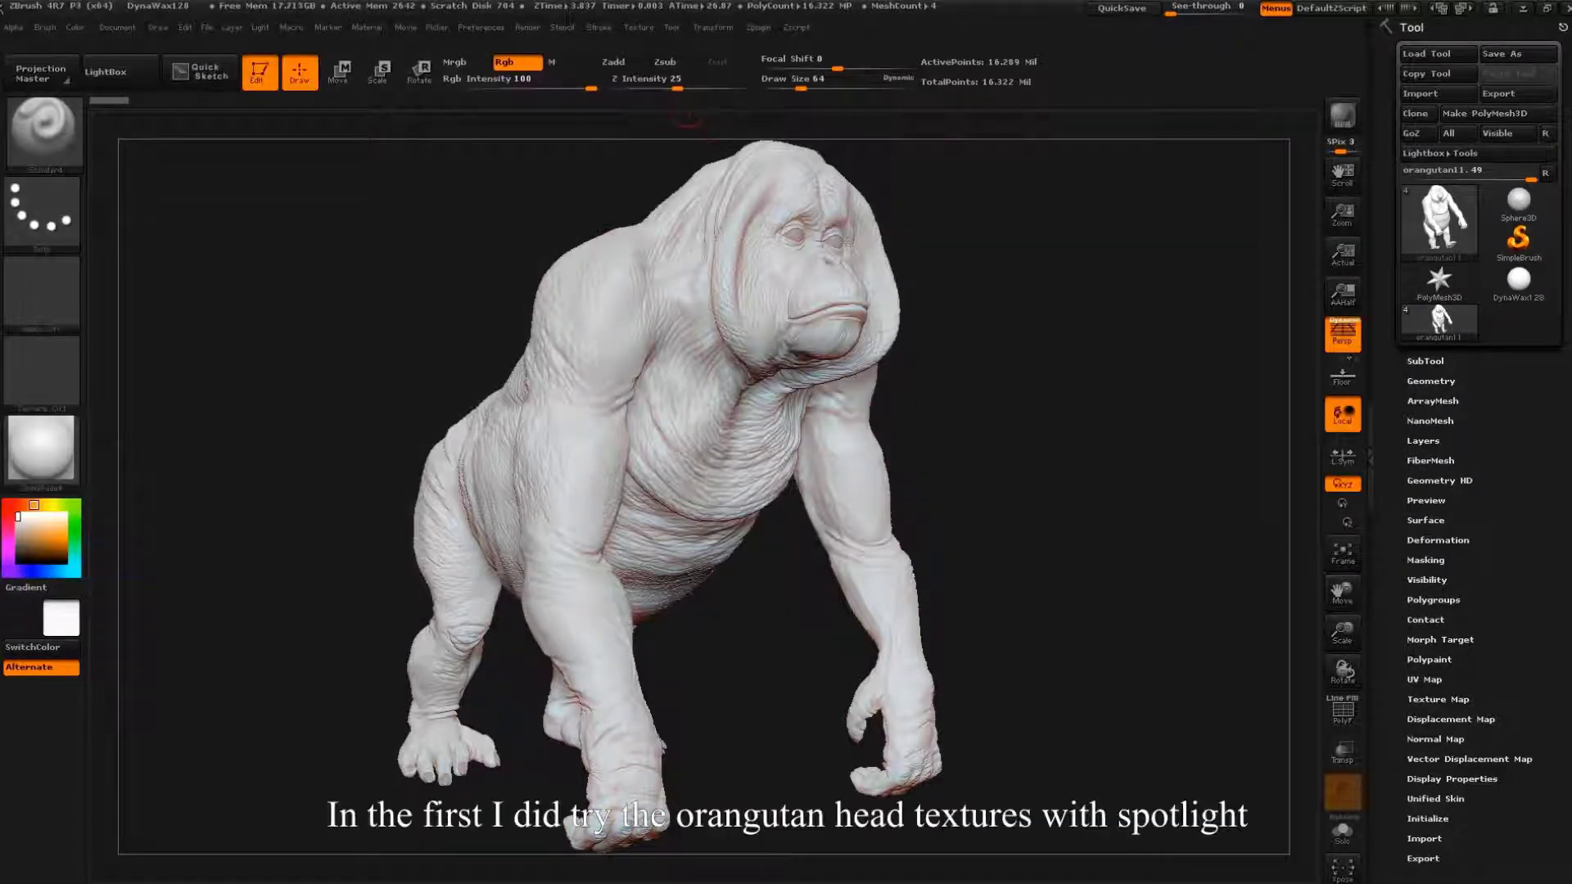
- Add Orangutan_close_up to Spotlight, shrink it to the lower left, and exit Spotlight
{"action": "left_click", "coordinate": [638, 27]}
{"action": "left_click", "coordinate": [689, 323]}
{"action": "left_click", "coordinate": [788, 365]}
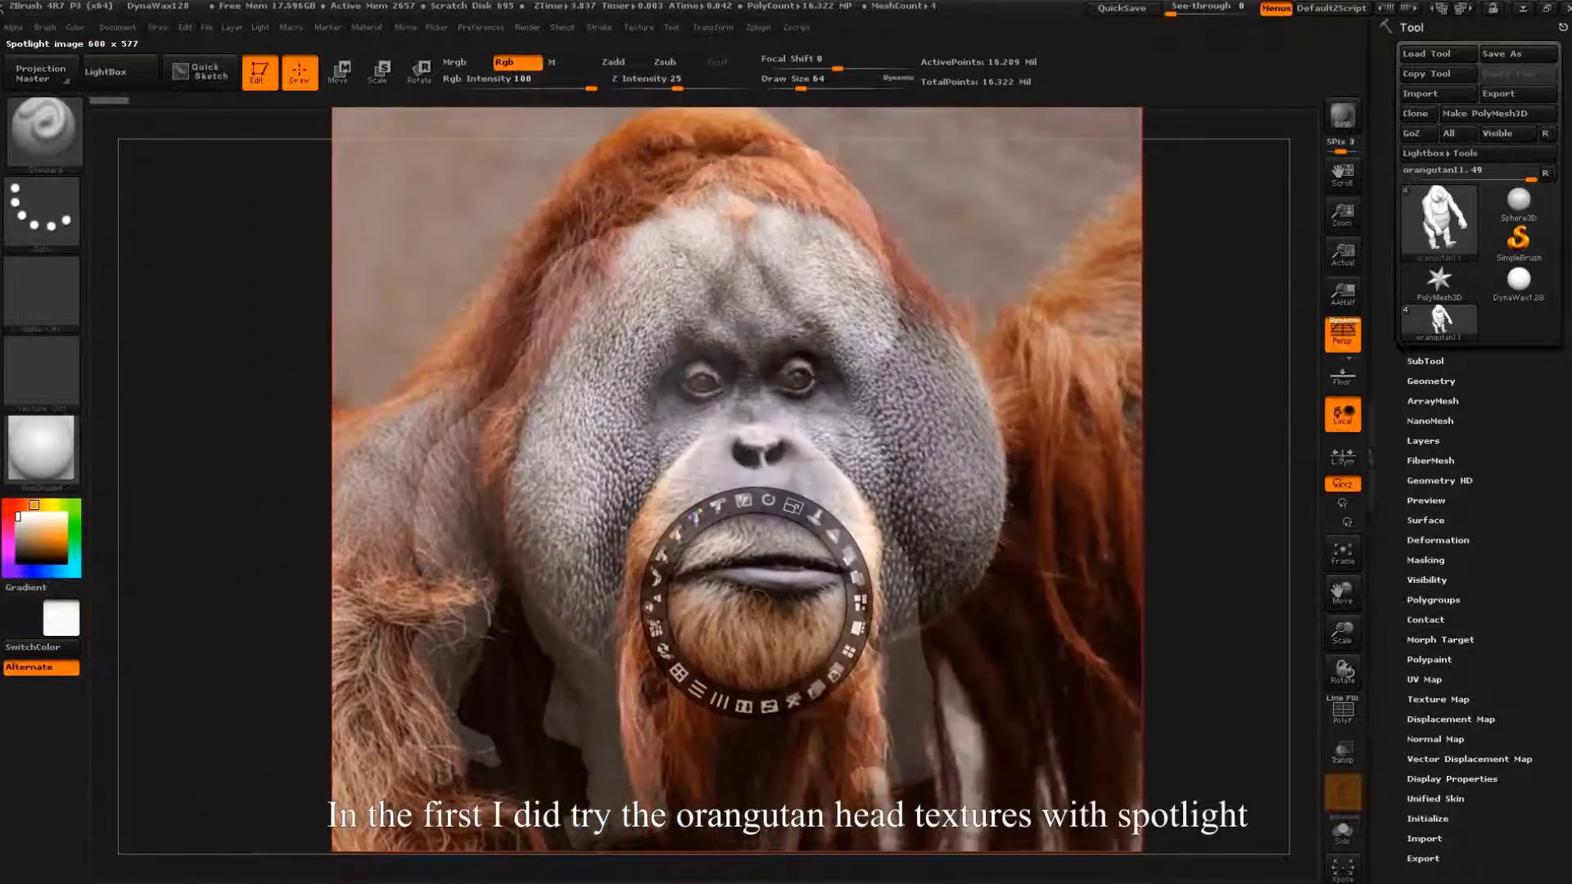
{"action": "left_click", "coordinate": [1168, 551]}
{"action": "mouse_move", "coordinate": [1168, 551]}
{"action": "left_mouse_down"}
{"action": "mouse_move", "coordinate": [859, 527]}
{"action": "mouse_move", "coordinate": [819, 491]}
{"action": "mouse_move", "coordinate": [315, 409]}
{"action": "left_mouse_up"}
{"action": "key", "text": "z"}
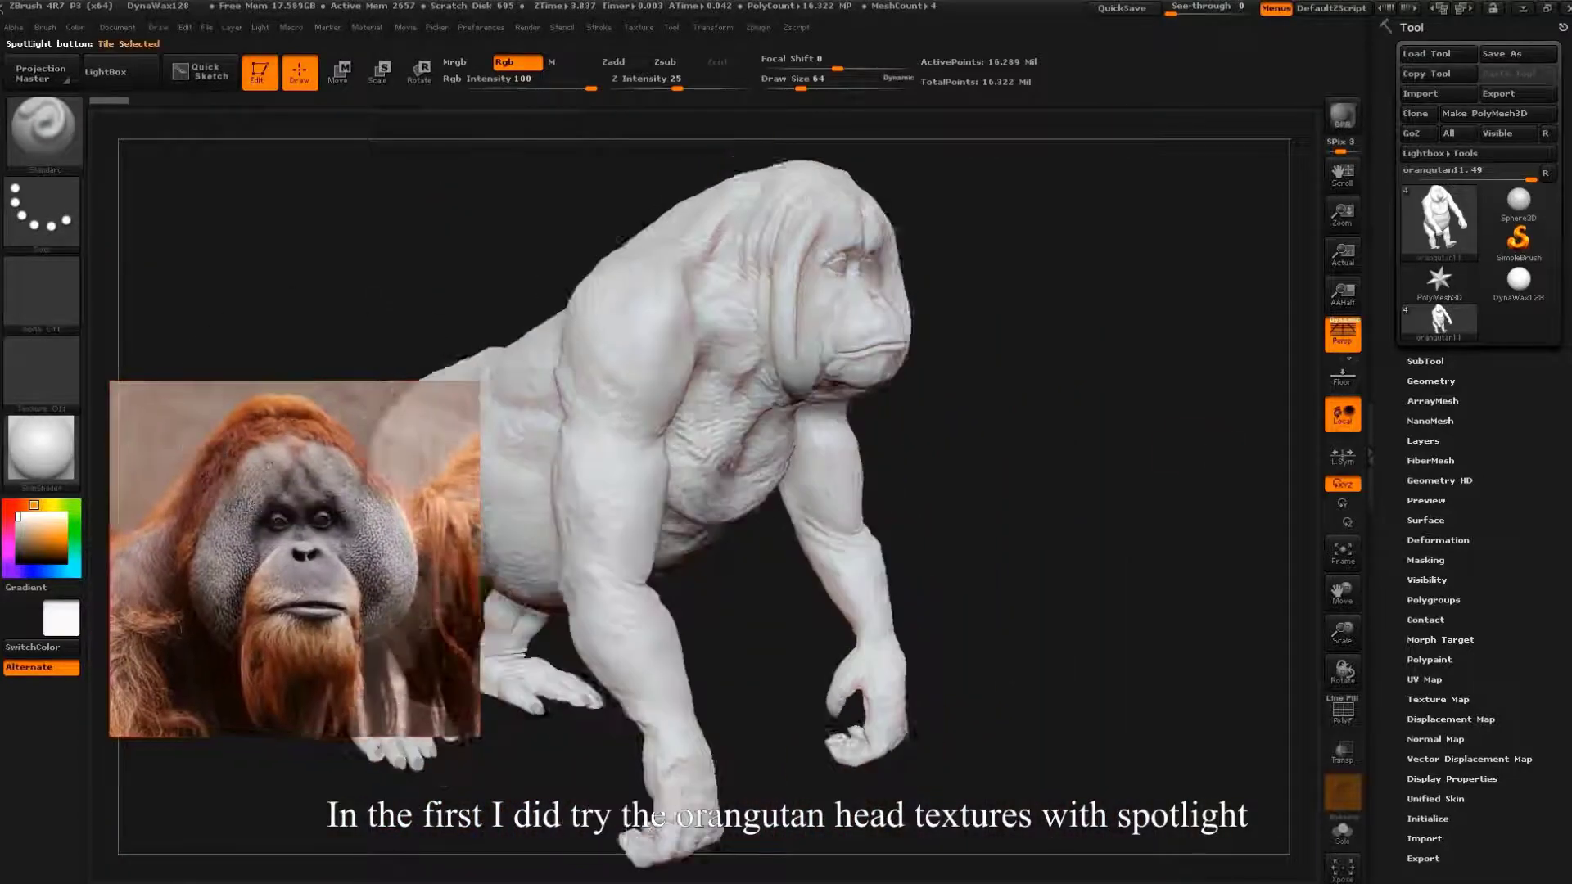
- Turn the sculpt to a side view and lasso-select around the head with SelectLasso
{"action": "left_click_drag", "start_coordinate": [1064, 491], "coordinate": [1186, 492]}
{"action": "left_click", "coordinate": [44, 127]}
{"action": "left_click", "coordinate": [297, 221]}
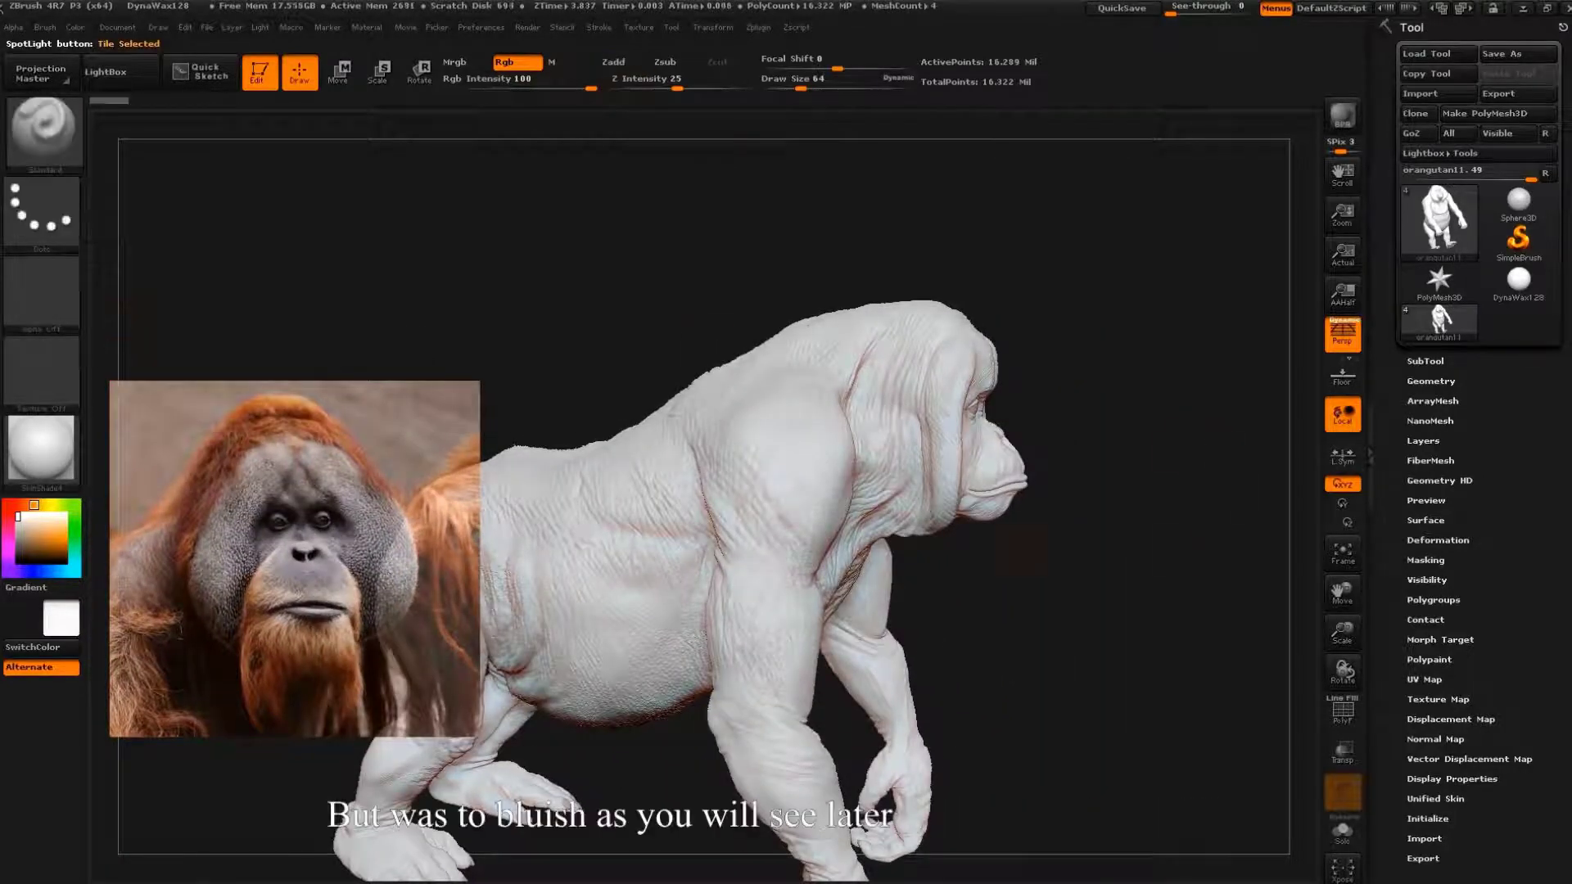
{"action": "mouse_move", "coordinate": [1097, 573]}
{"action": "left_mouse_down", "text": "ctrl+shift"}
{"action": "mouse_move", "coordinate": [950, 577]}
{"action": "mouse_move", "coordinate": [900, 237]}
{"action": "left_mouse_up", "text": "ctrl+shift"}
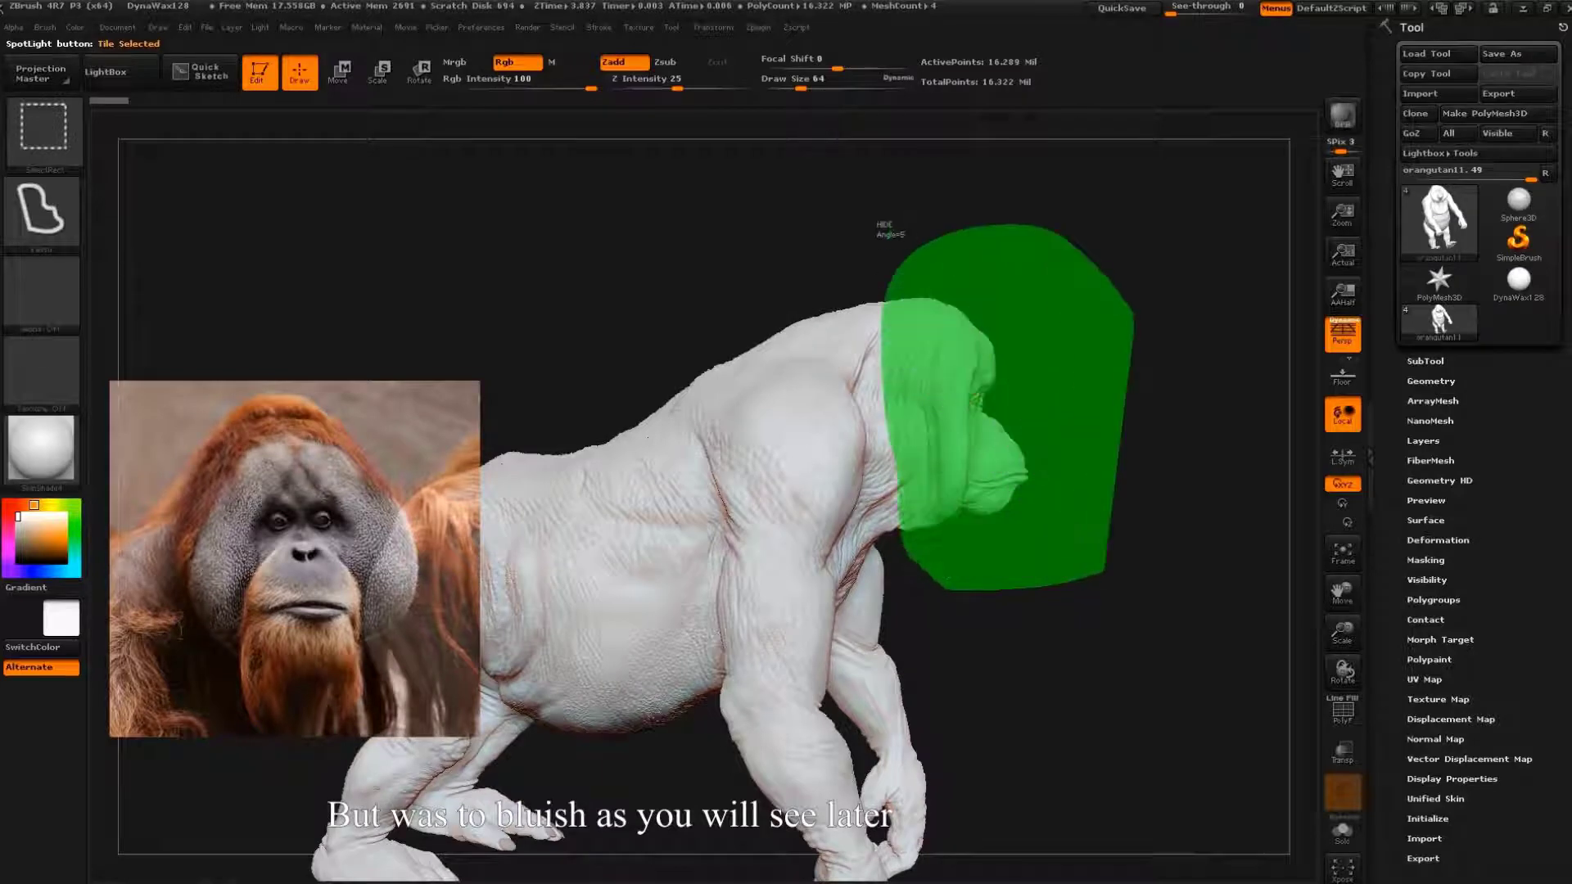
- Isolate the head, hide the leftover piece, and turn it to a straight front view
{"action": "left_click_drag", "start_coordinate": [888, 278], "coordinate": [883, 304], "text": "ctrl+shift"}
{"action": "left_click", "coordinate": [1425, 361]}
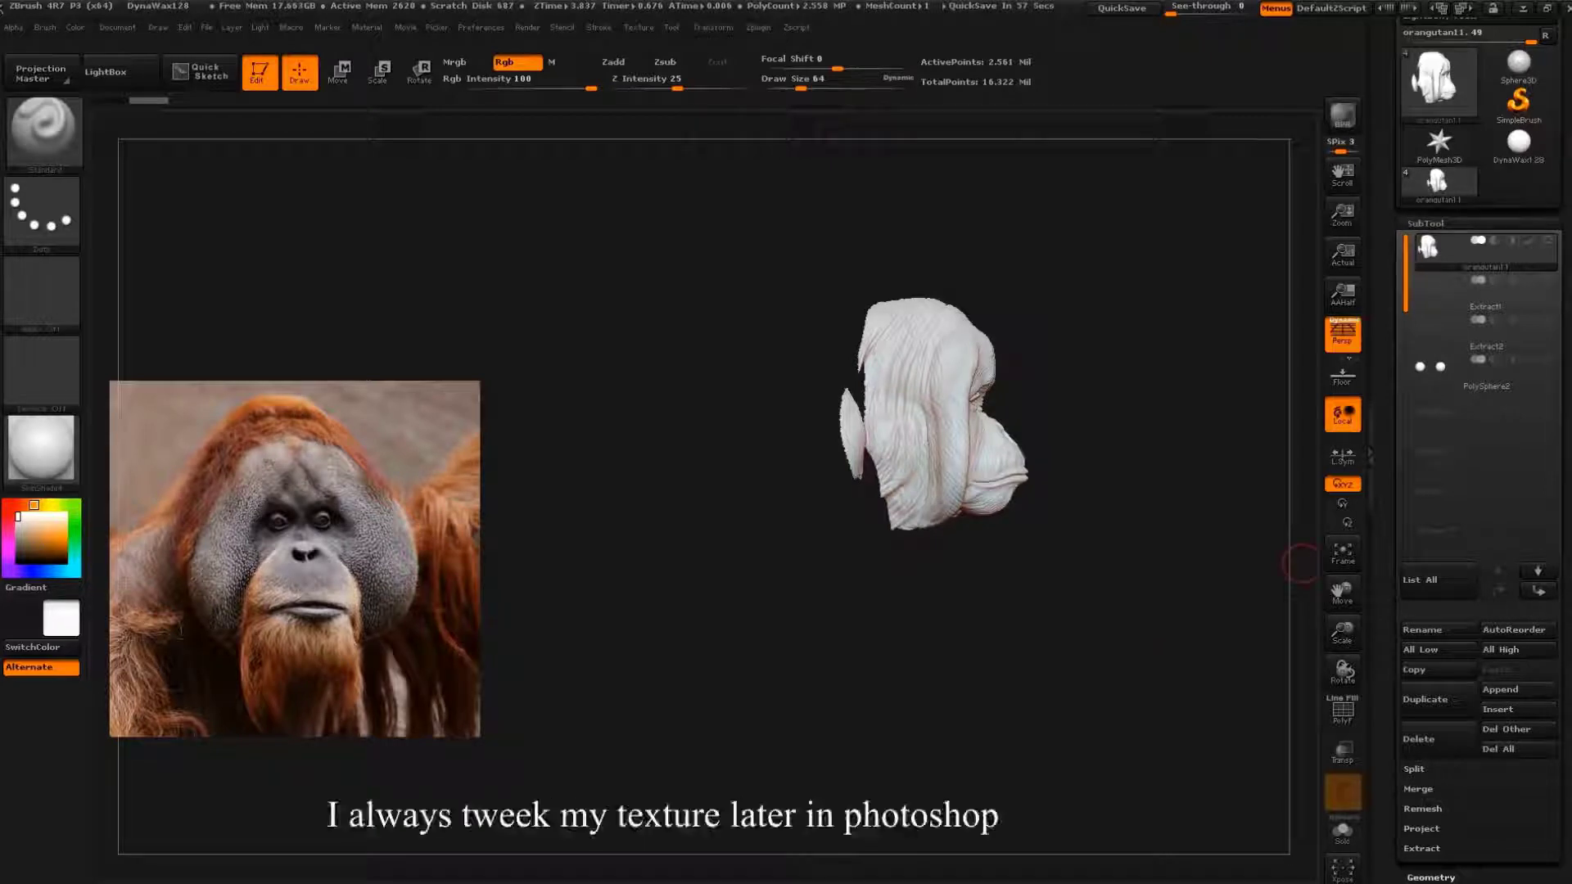
{"action": "mouse_move", "coordinate": [1301, 563]}
{"action": "left_mouse_down"}
{"action": "mouse_move", "coordinate": [1187, 565]}
{"action": "mouse_move", "coordinate": [1140, 491]}
{"action": "mouse_move", "coordinate": [966, 540]}
{"action": "mouse_move", "coordinate": [1088, 278]}
{"action": "left_mouse_up"}
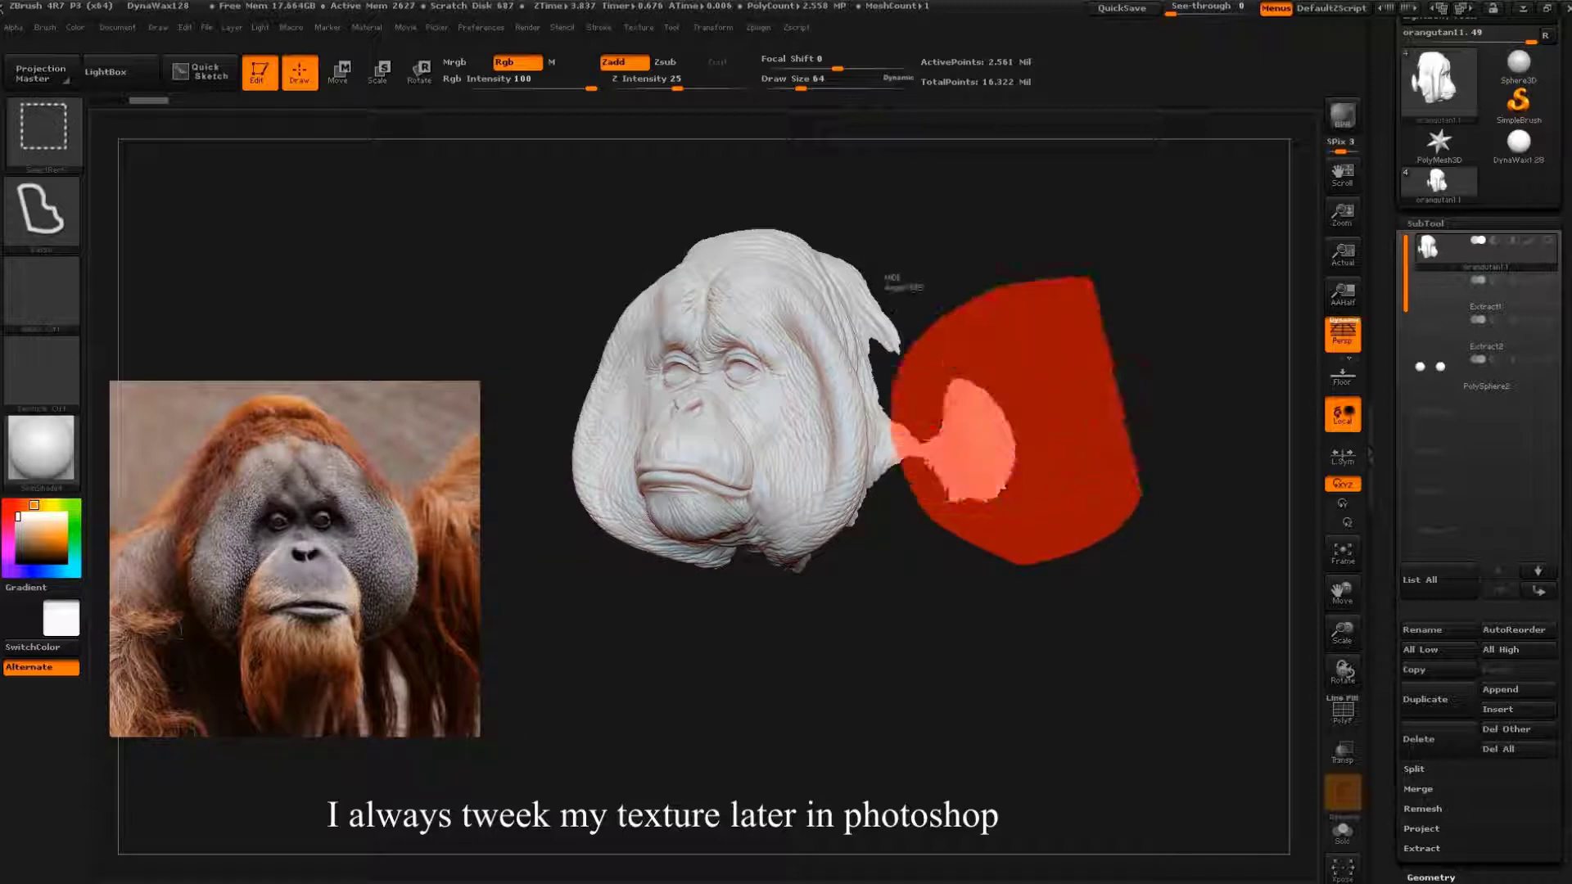
{"action": "left_click_drag", "start_coordinate": [1126, 360], "coordinate": [1136, 397], "text": "ctrl+shift"}
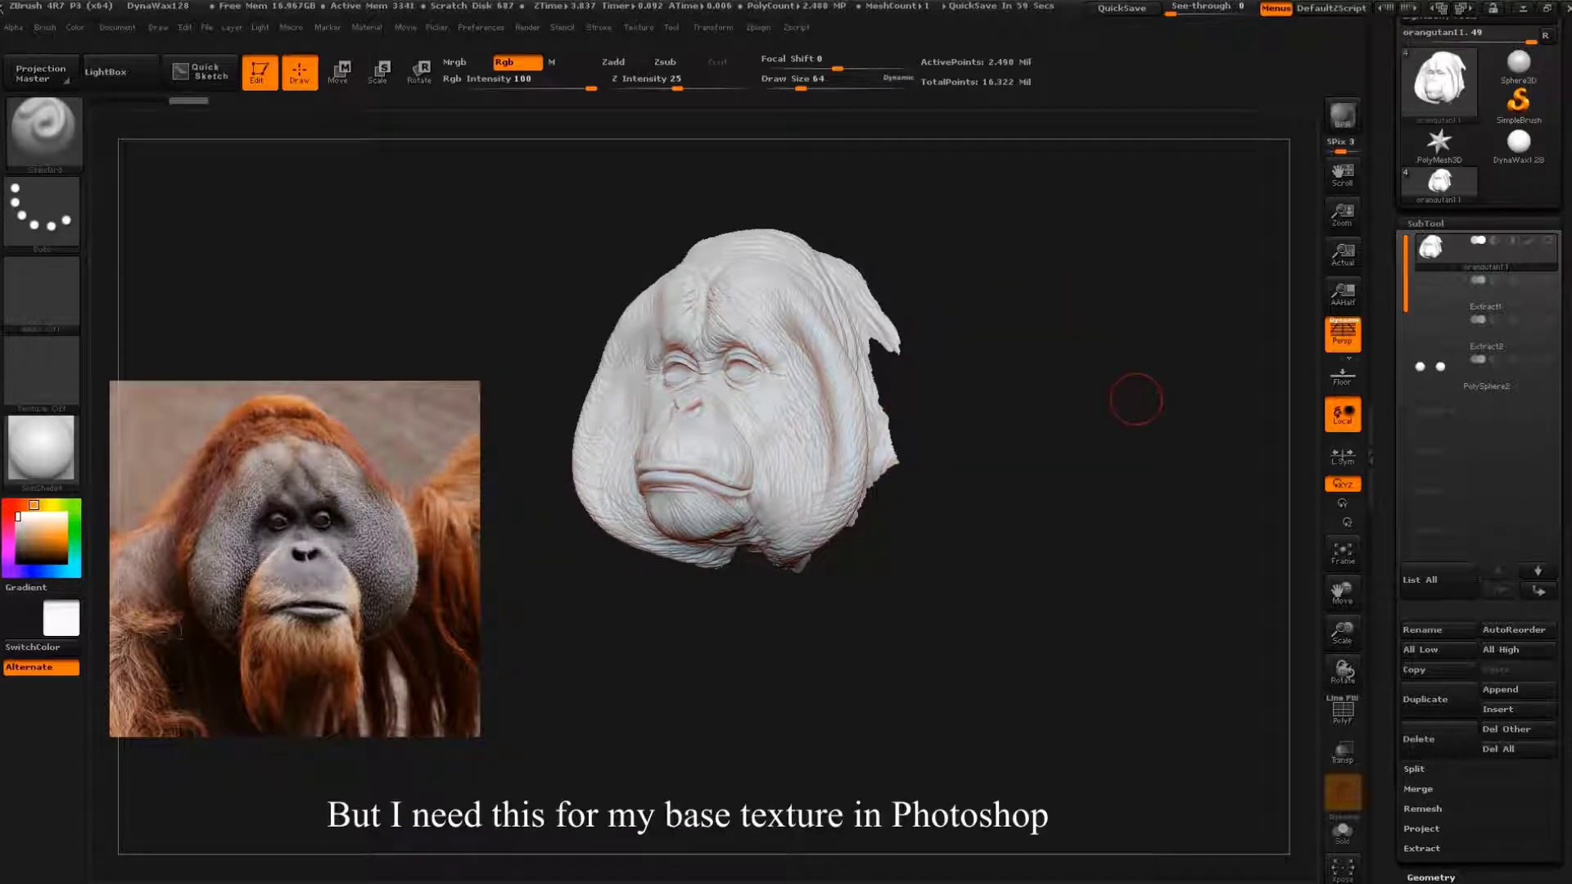
{"action": "mouse_move", "coordinate": [1100, 434]}
{"action": "left_mouse_down"}
{"action": "mouse_move", "coordinate": [1168, 456]}
{"action": "mouse_move", "coordinate": [1129, 537]}
{"action": "mouse_move", "coordinate": [1095, 533]}
{"action": "left_mouse_up"}
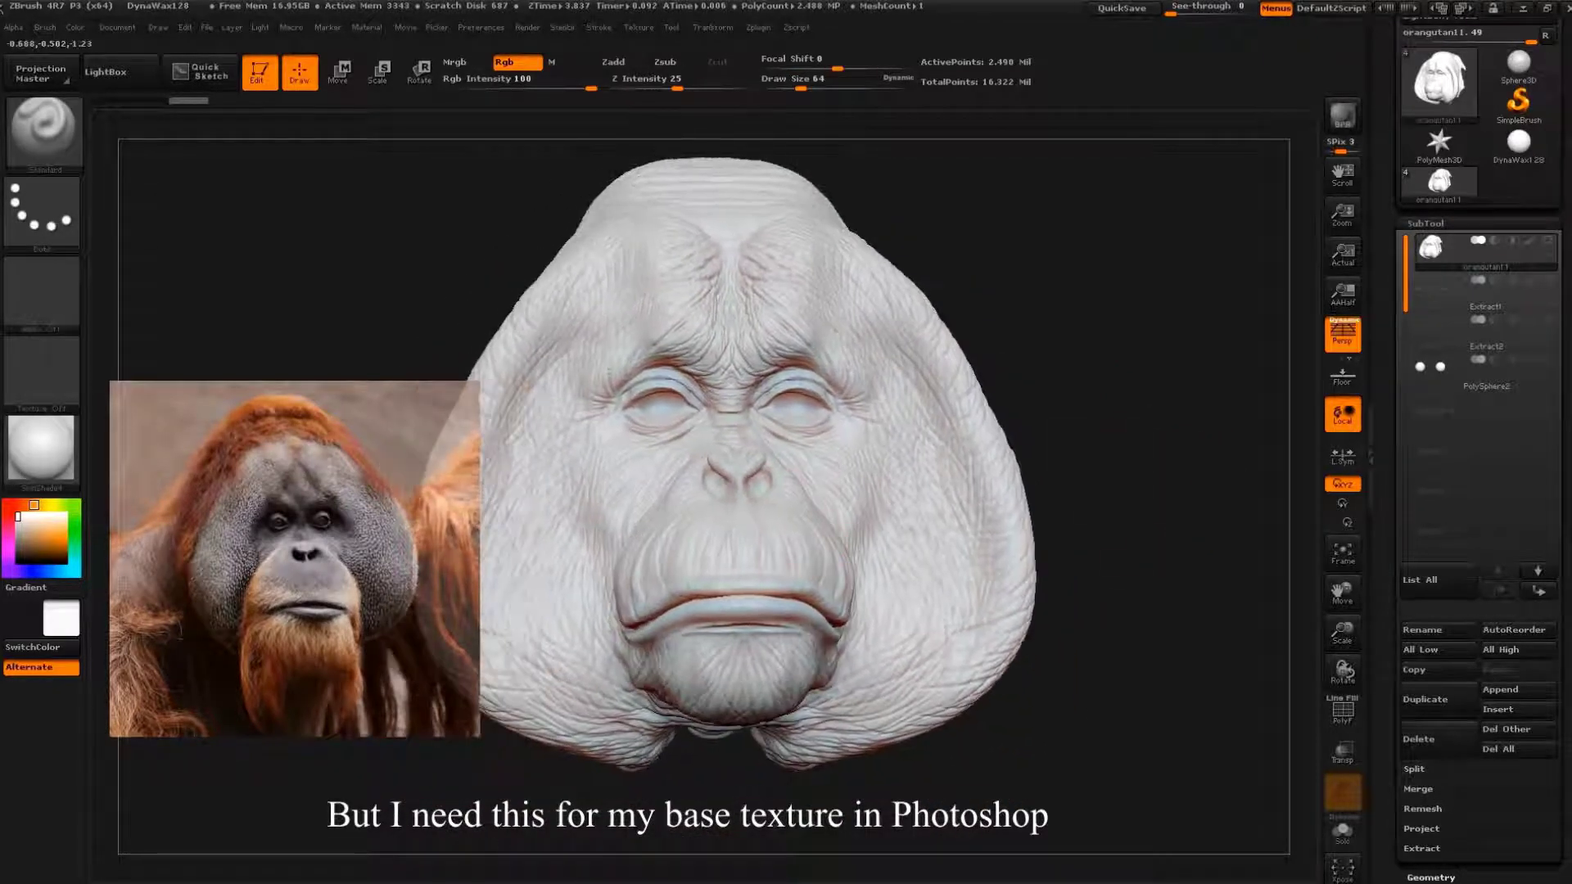
- Enlarge the close-up Spotlight photo over the face, then exit Spotlight
{"action": "key", "text": "shift+z"}
{"action": "mouse_move", "coordinate": [239, 551]}
{"action": "left_mouse_down"}
{"action": "mouse_move", "coordinate": [695, 624]}
{"action": "mouse_move", "coordinate": [642, 554]}
{"action": "mouse_move", "coordinate": [660, 564]}
{"action": "mouse_move", "coordinate": [940, 439]}
{"action": "mouse_move", "coordinate": [914, 498]}
{"action": "mouse_move", "coordinate": [901, 452]}
{"action": "mouse_move", "coordinate": [886, 453]}
{"action": "mouse_move", "coordinate": [909, 470]}
{"action": "left_mouse_up"}
{"action": "key", "text": "z"}
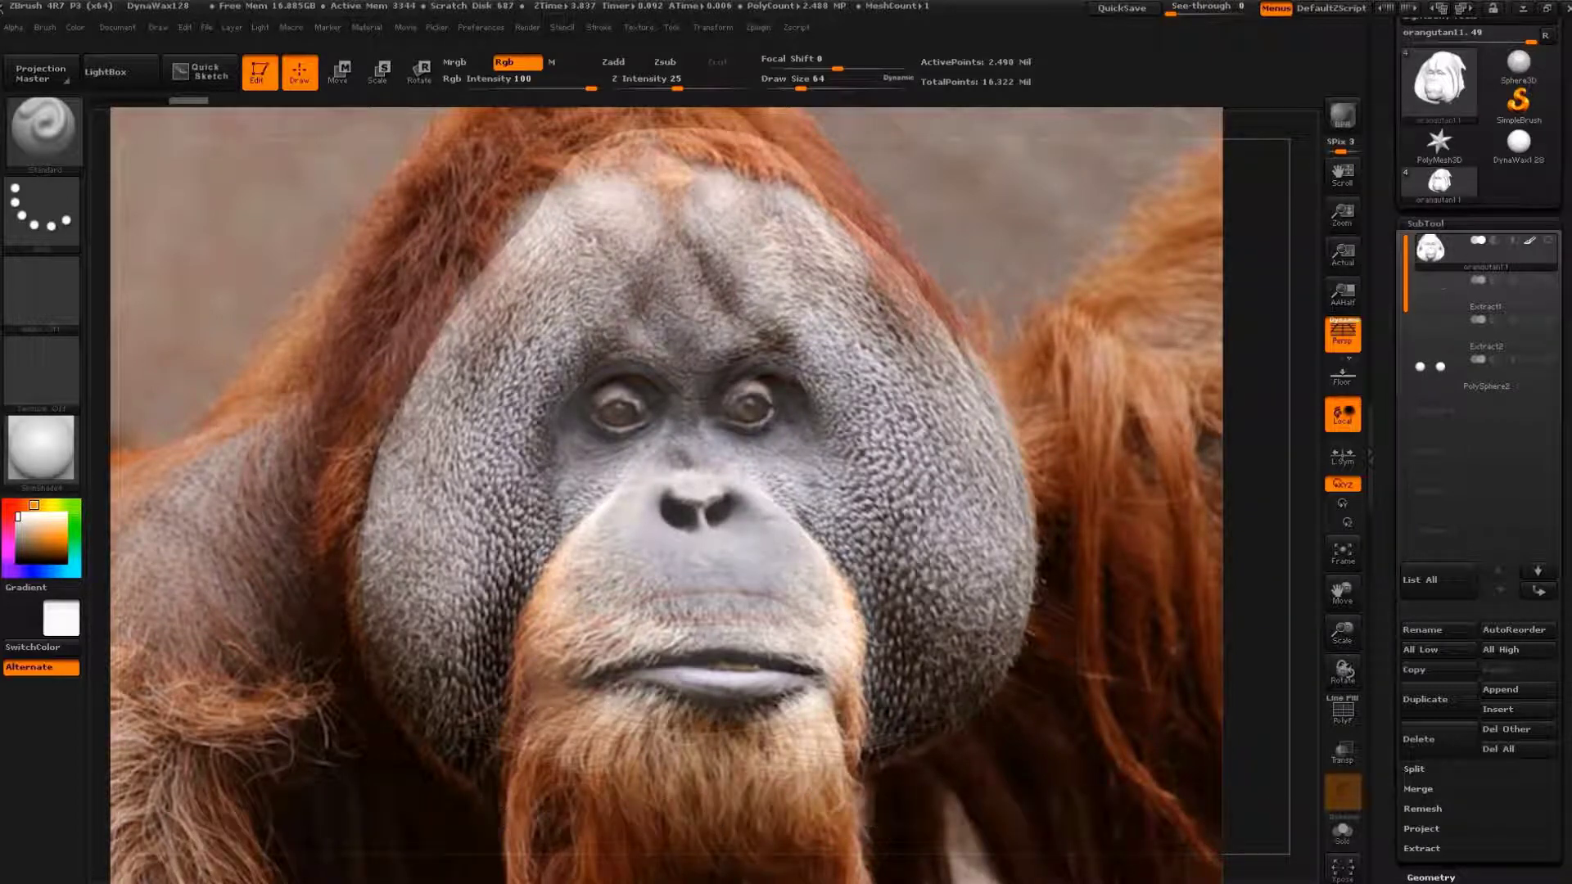
- Shrink the Spotlight photo to the lower-right corner and turn the head three-quarter
{"action": "key", "text": "shift+z"}
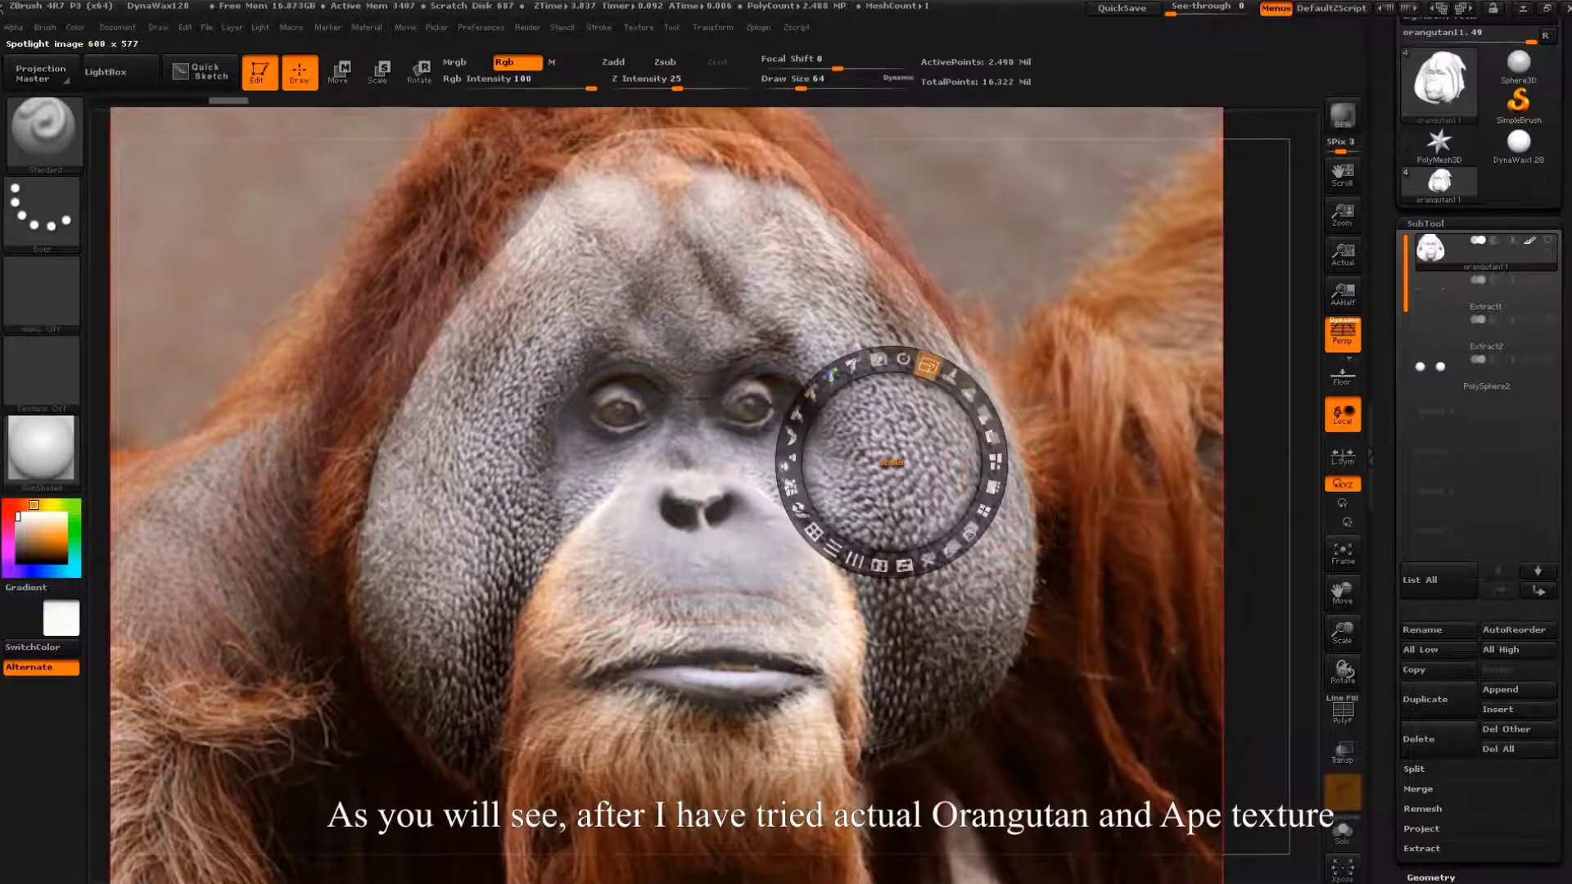
{"action": "left_click_drag", "start_coordinate": [927, 365], "coordinate": [892, 384]}
{"action": "mouse_move", "coordinate": [892, 506]}
{"action": "left_mouse_down"}
{"action": "mouse_move", "coordinate": [1026, 482]}
{"action": "mouse_move", "coordinate": [1053, 586]}
{"action": "left_mouse_up"}
{"action": "key", "text": "z"}
{"action": "mouse_move", "coordinate": [1053, 318]}
{"action": "left_mouse_down"}
{"action": "mouse_move", "coordinate": [712, 450]}
{"action": "mouse_move", "coordinate": [977, 491]}
{"action": "mouse_move", "coordinate": [668, 531]}
{"action": "mouse_move", "coordinate": [327, 723]}
{"action": "mouse_move", "coordinate": [798, 789]}
{"action": "mouse_move", "coordinate": [1053, 351]}
{"action": "mouse_move", "coordinate": [911, 849]}
{"action": "mouse_move", "coordinate": [737, 573]}
{"action": "mouse_move", "coordinate": [639, 491]}
{"action": "mouse_move", "coordinate": [655, 376]}
{"action": "mouse_move", "coordinate": [634, 270]}
{"action": "mouse_move", "coordinate": [573, 426]}
{"action": "left_mouse_up"}
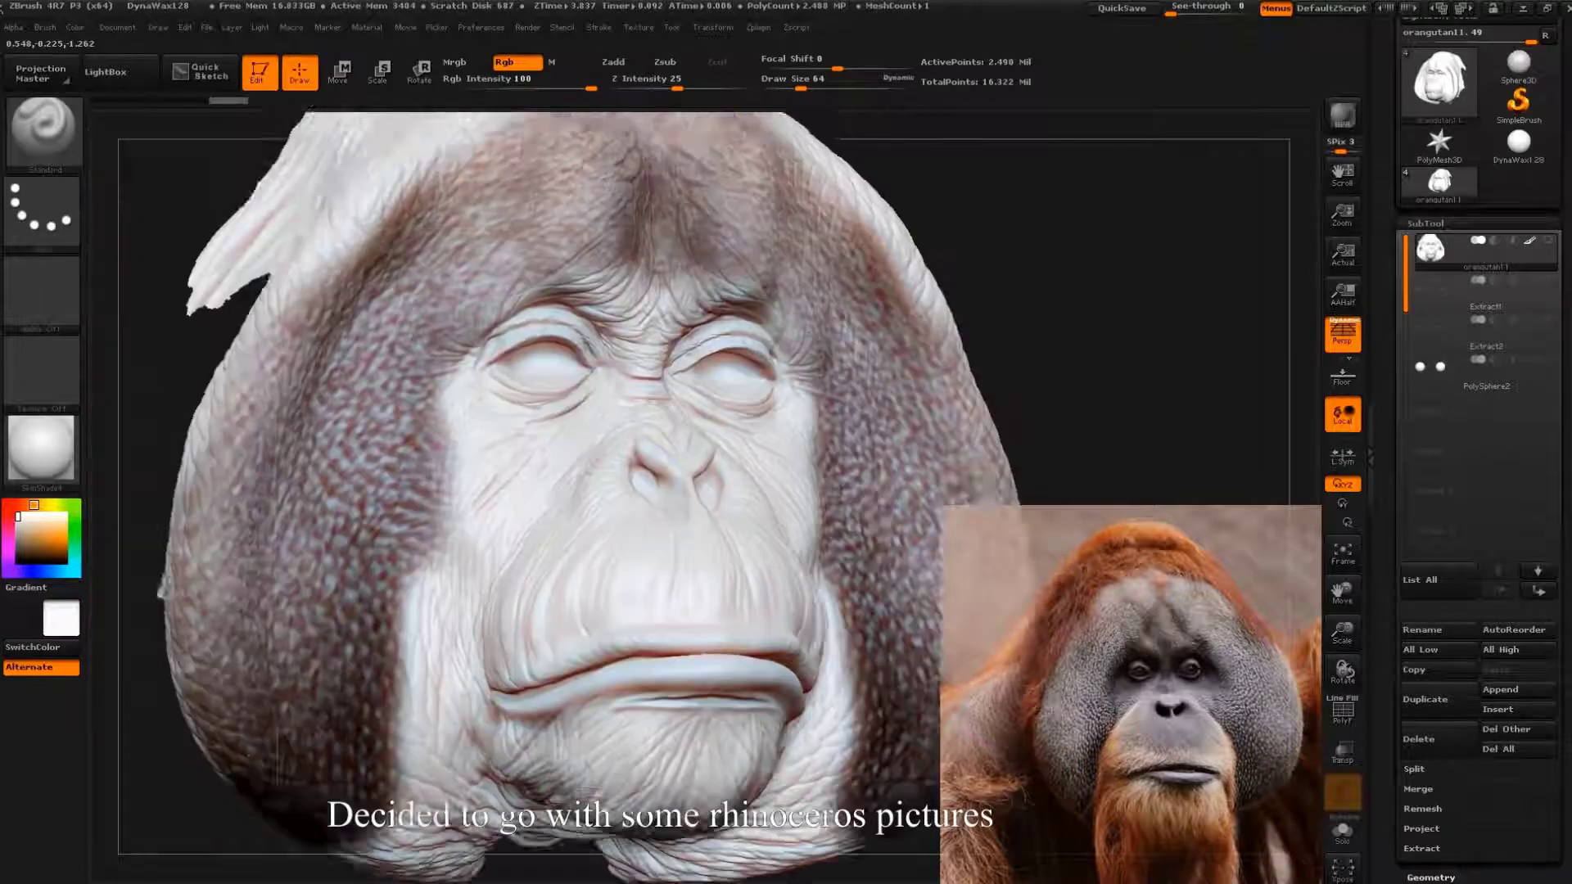
- Preview the painted head in BasicMaterial2, BasicMaterial, then SkinShade4
{"action": "left_click", "coordinate": [40, 449]}
{"action": "left_click", "coordinate": [302, 692]}
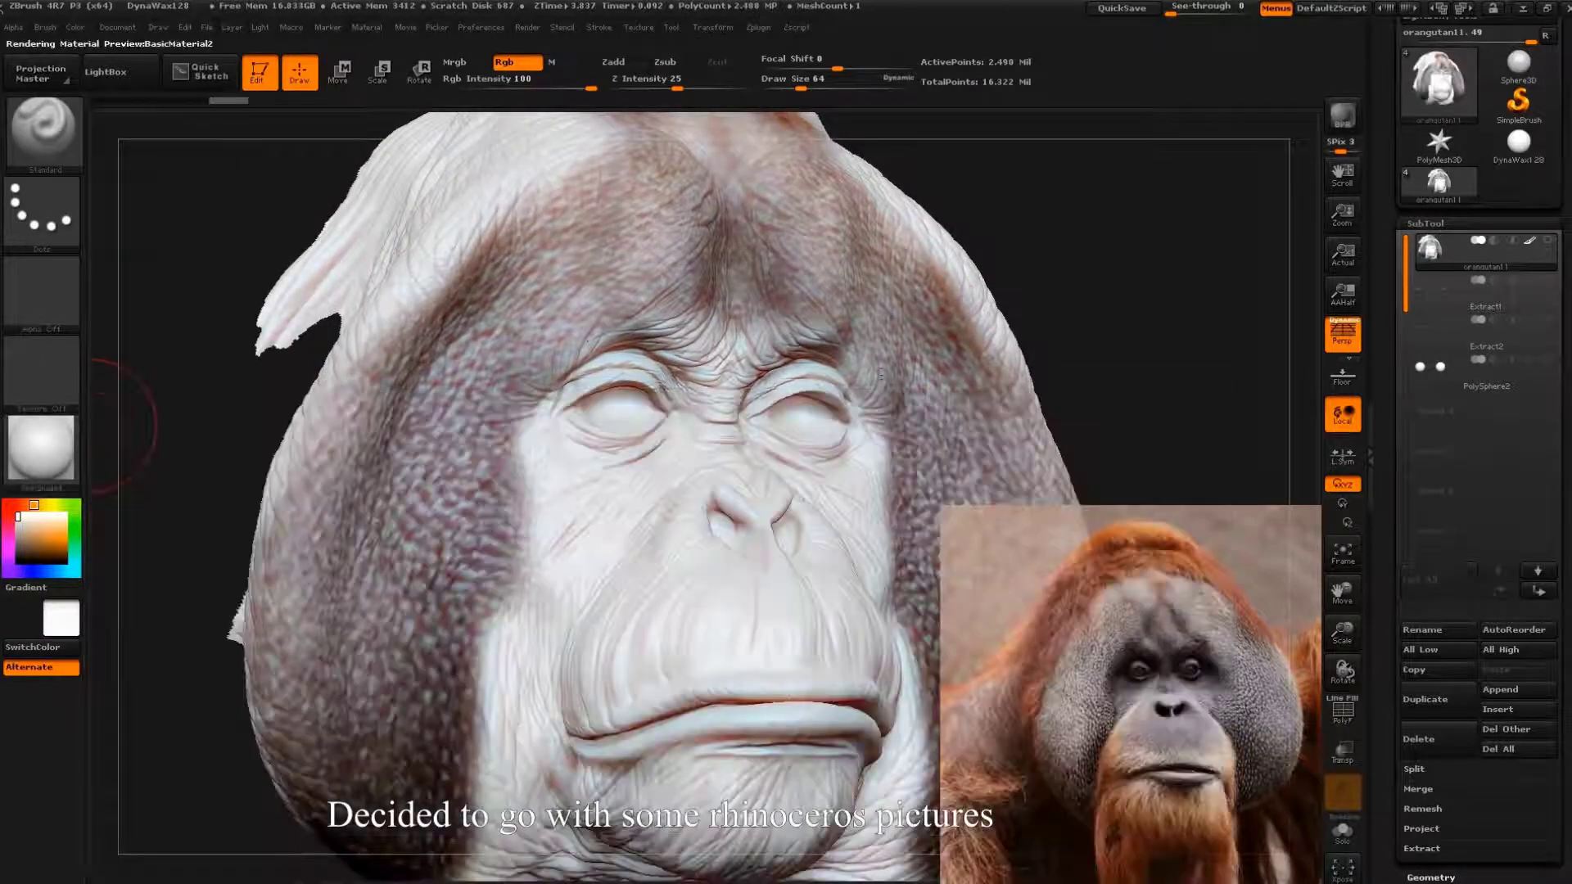
{"action": "left_click", "coordinate": [43, 454]}
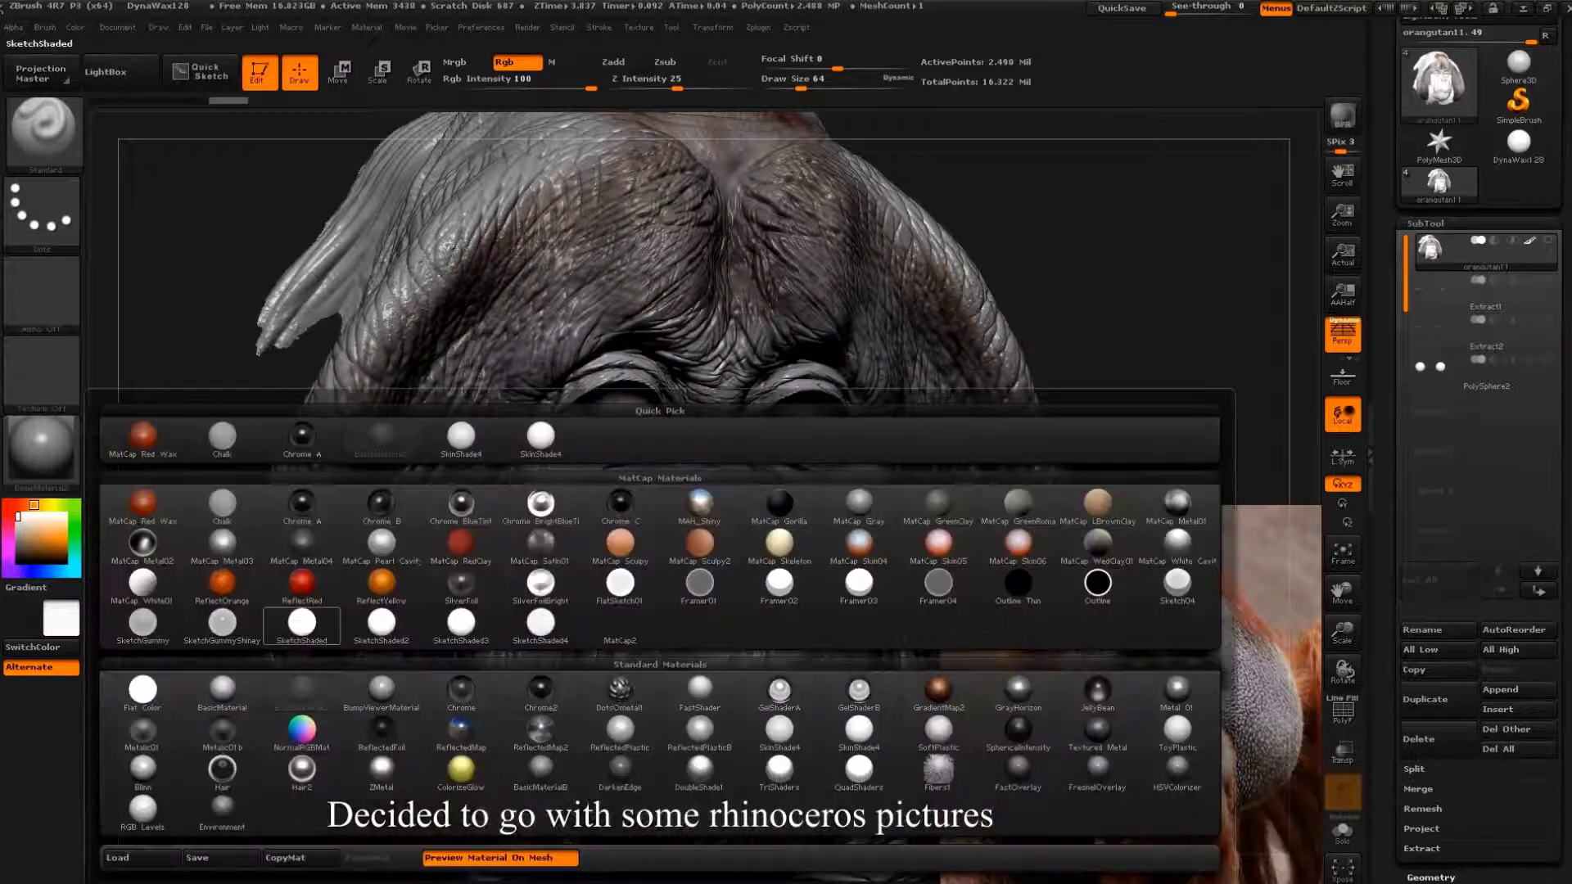
{"action": "left_click", "coordinate": [222, 689]}
{"action": "left_click", "coordinate": [41, 448]}
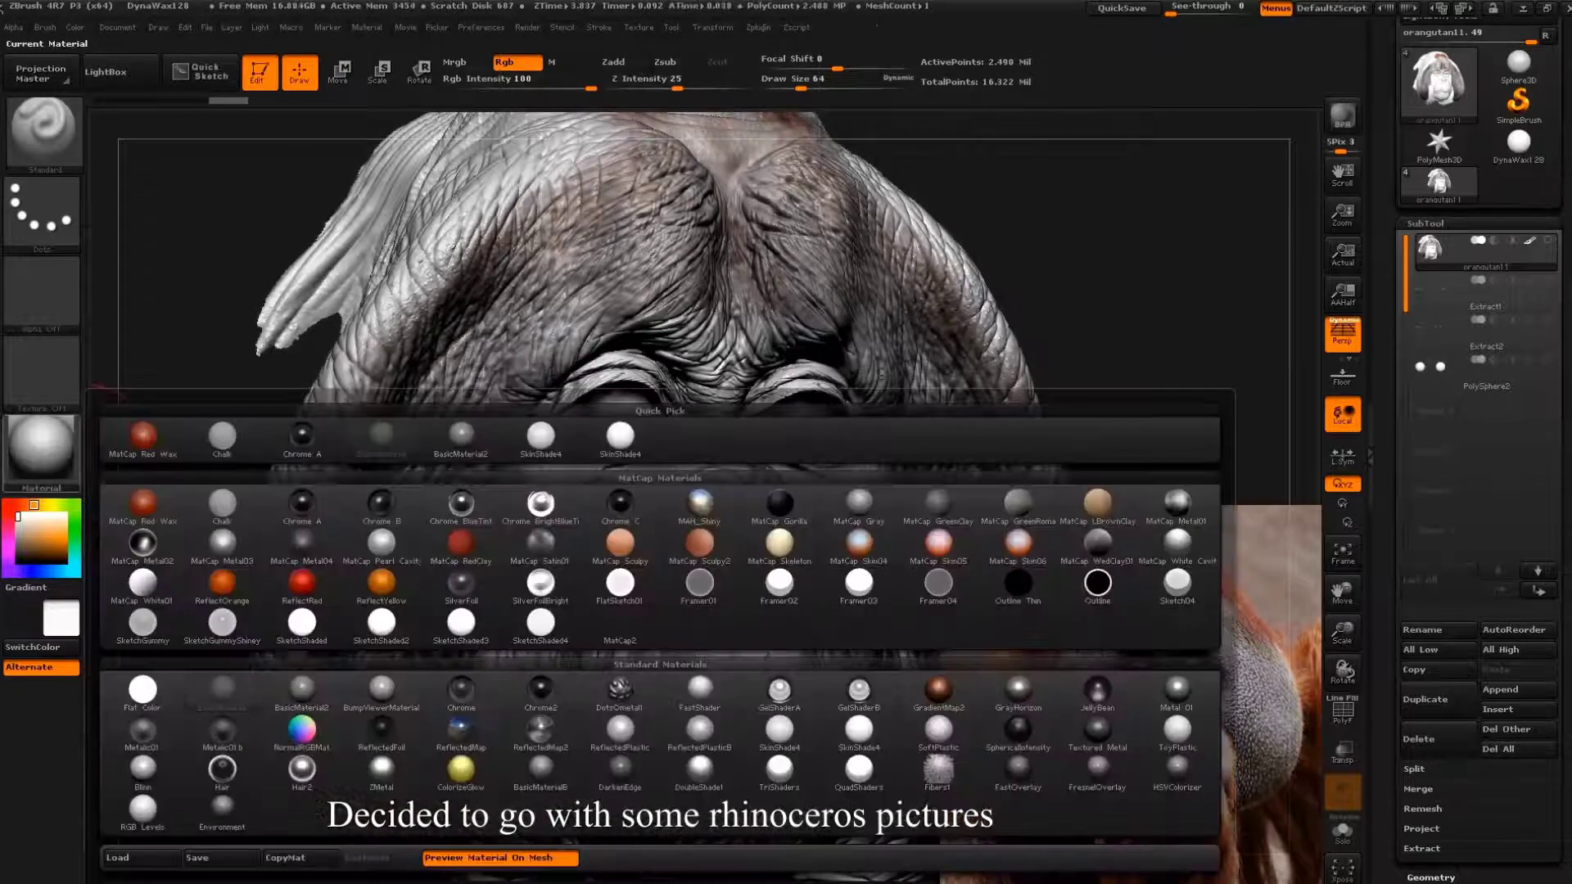
{"action": "left_click", "coordinate": [540, 439]}
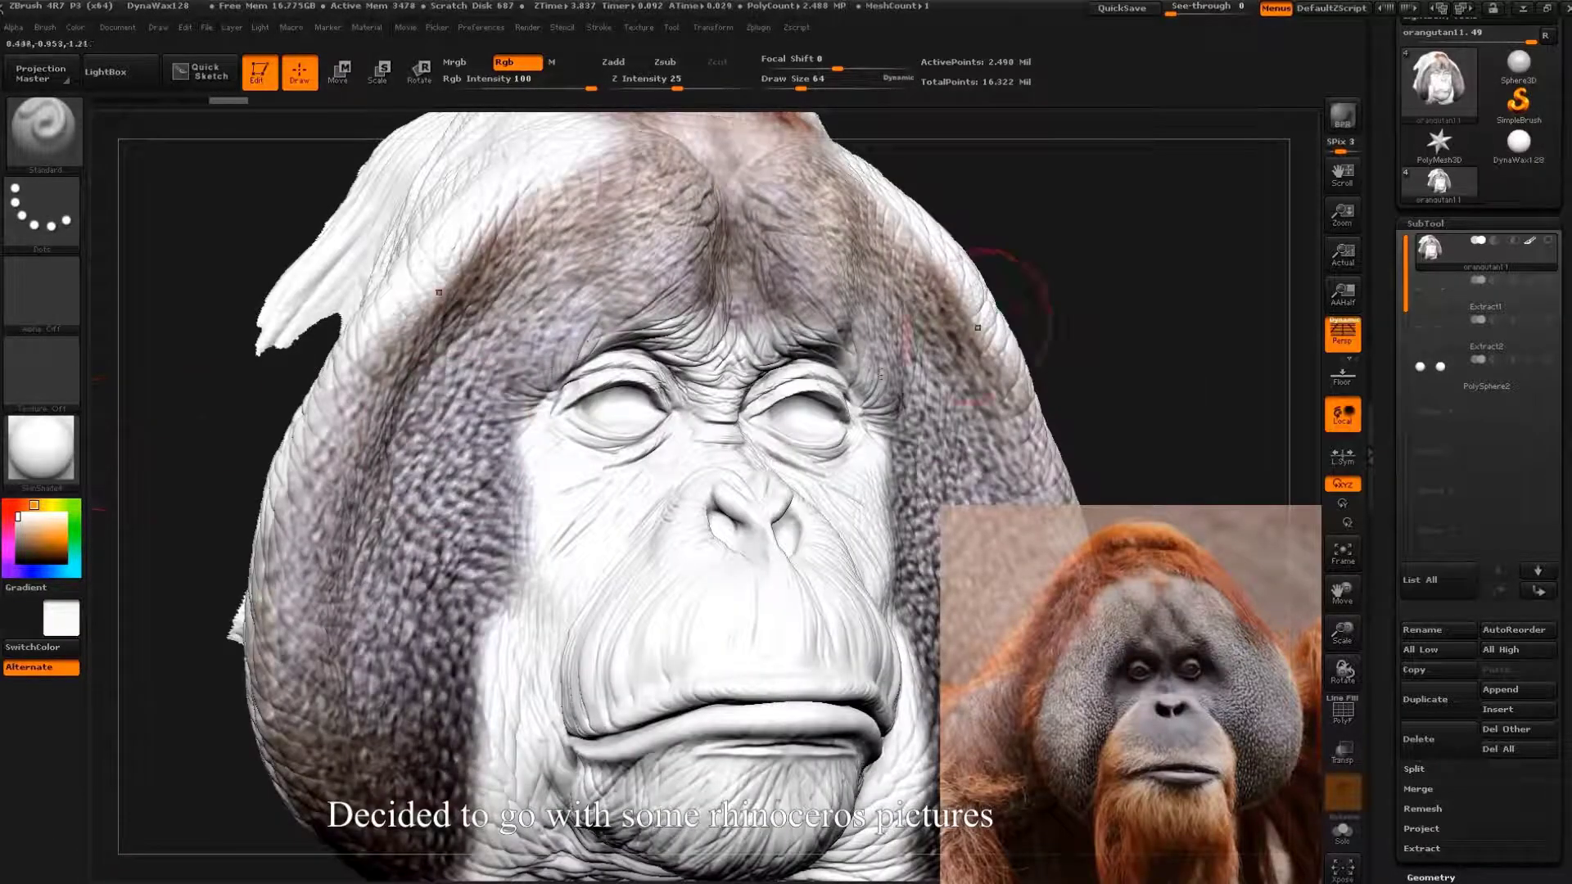
{"action": "left_click", "coordinate": [40, 449]}
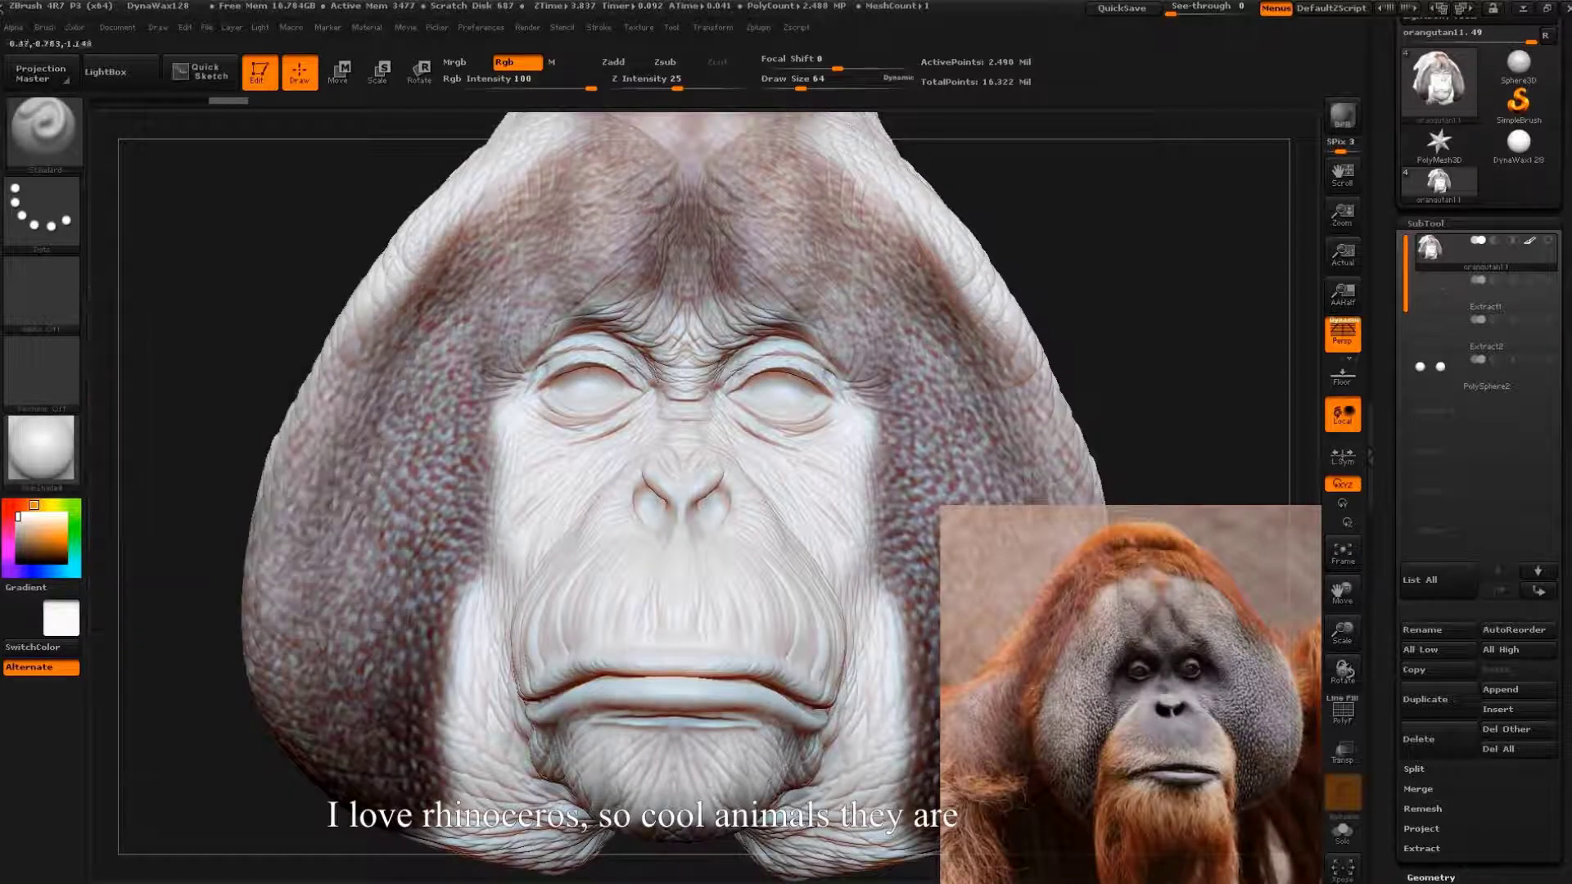
- Switch the head to white SkinShade4, then to a pinkish skin material
{"action": "left_click", "coordinate": [41, 449]}
{"action": "left_click", "coordinate": [540, 440]}
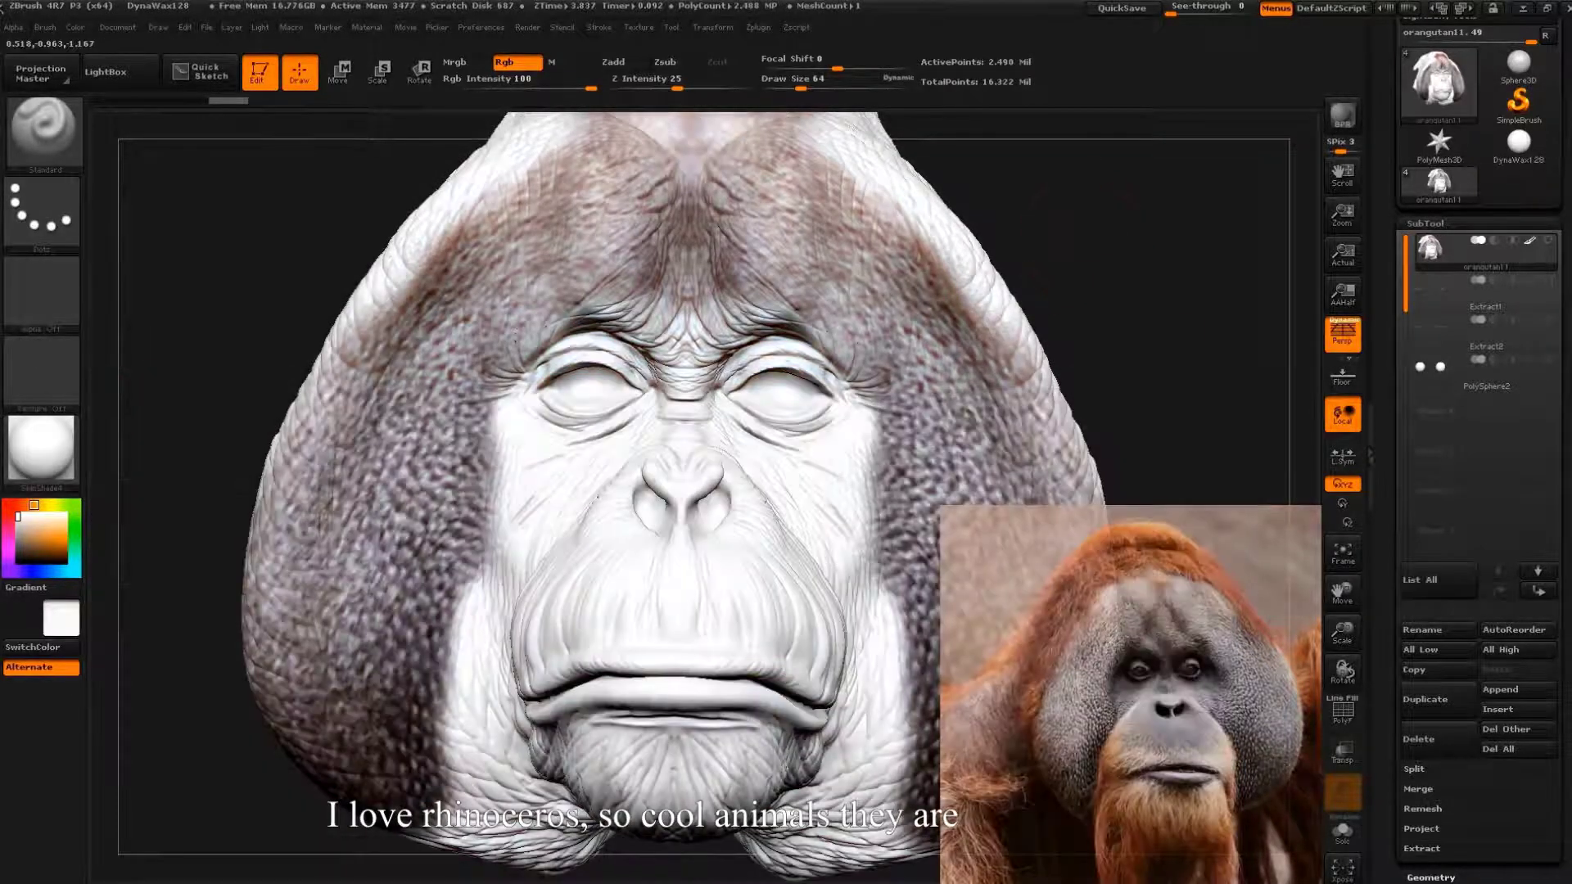
{"action": "left_click_drag", "start_coordinate": [184, 417], "coordinate": [203, 426]}
{"action": "left_click", "coordinate": [41, 448]}
{"action": "left_click", "coordinate": [221, 439]}
- Enlarge, fade and align the close-up Spotlight photo over the face for painting
{"action": "key", "text": "shift+z"}
{"action": "left_click_drag", "start_coordinate": [1200, 562], "coordinate": [835, 578]}
{"action": "left_click", "coordinate": [1182, 462]}
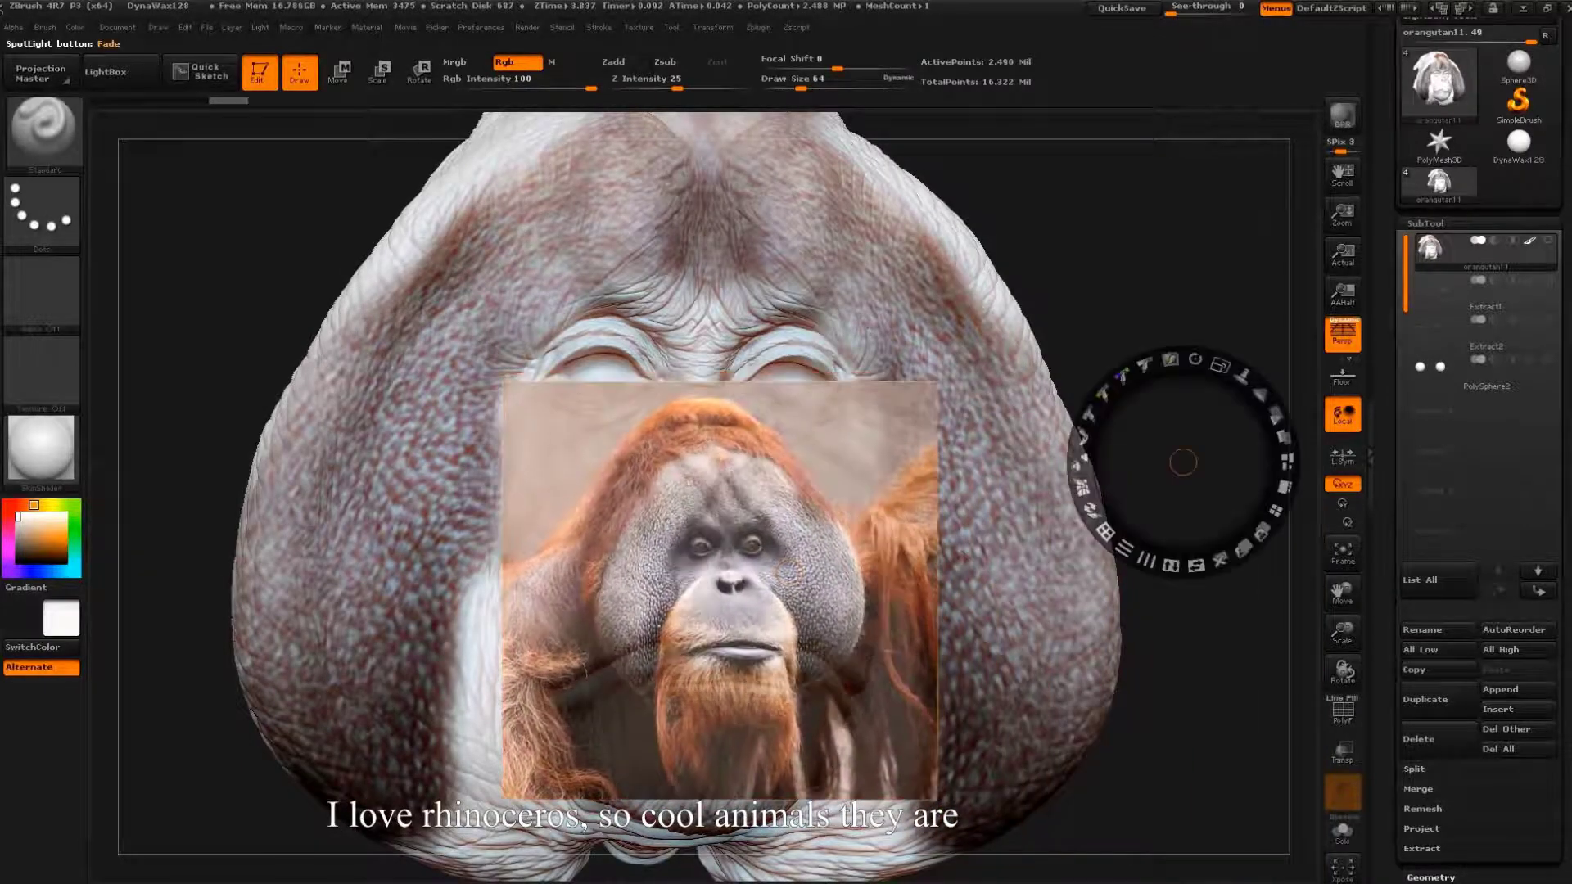
{"action": "key", "text": "z"}
{"action": "left_click_drag", "start_coordinate": [1174, 528], "coordinate": [1197, 501]}
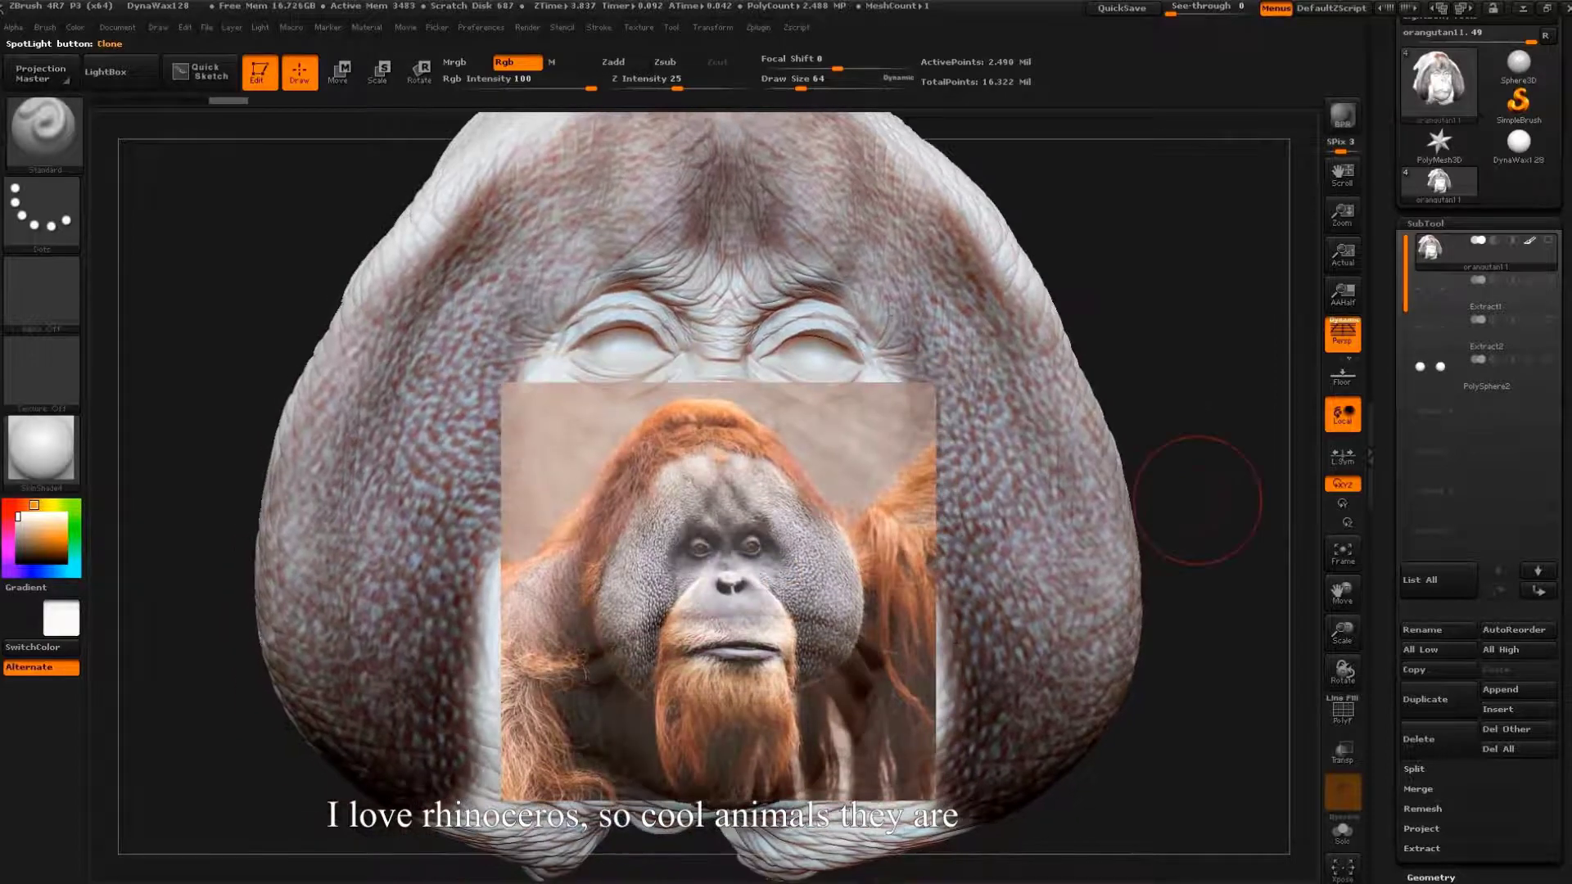
{"action": "key", "text": "z"}
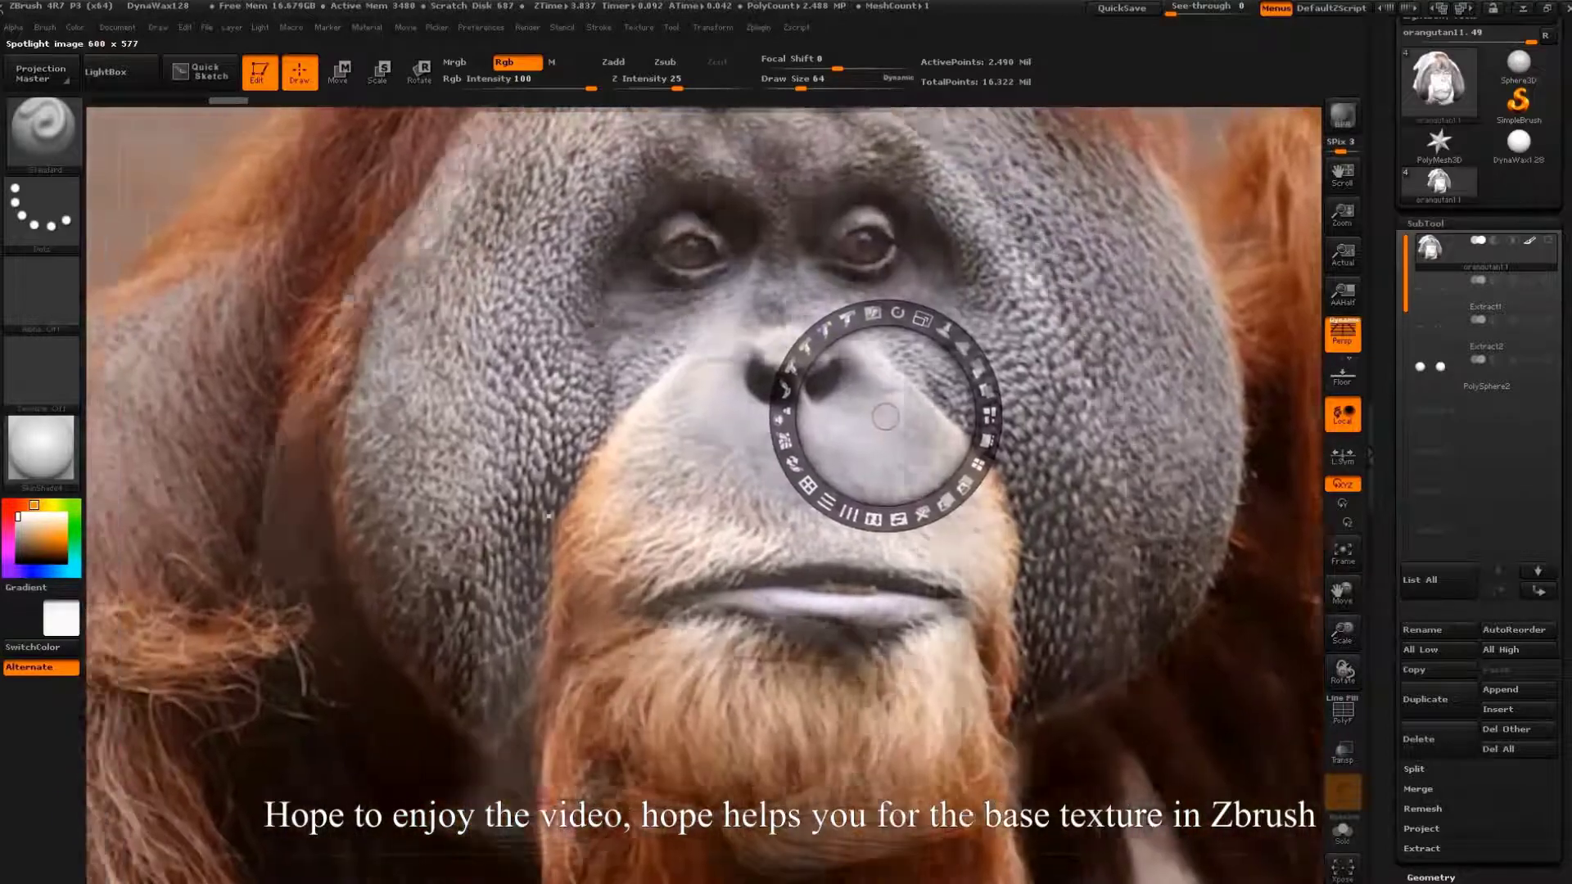
{"action": "mouse_move", "coordinate": [862, 330]}
{"action": "left_mouse_down"}
{"action": "mouse_move", "coordinate": [892, 526]}
{"action": "mouse_move", "coordinate": [835, 472]}
{"action": "left_mouse_up"}
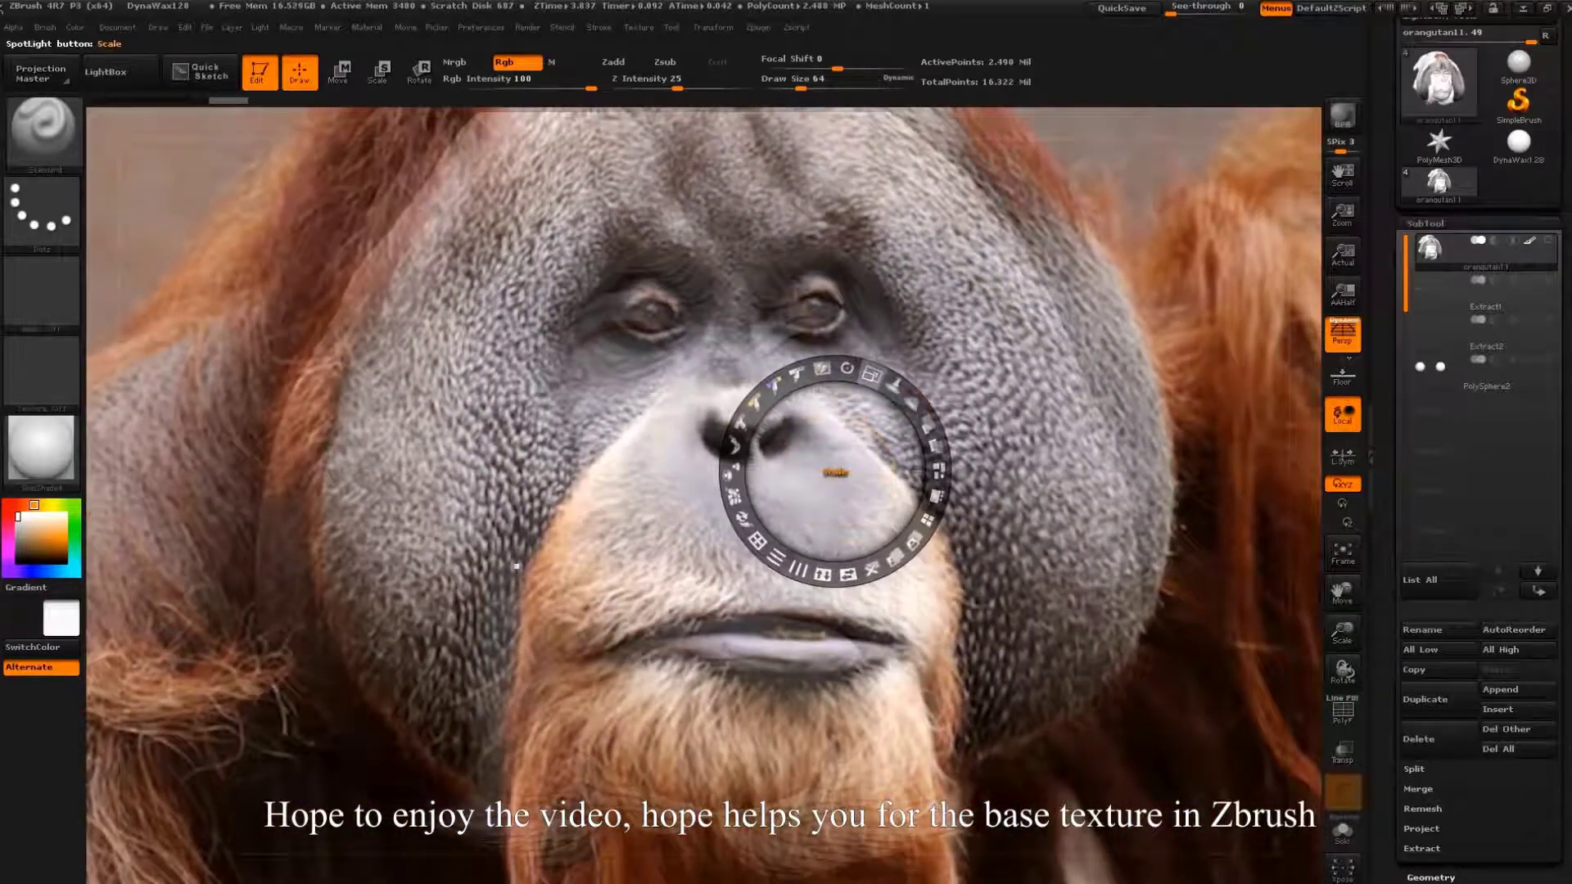
{"action": "left_click_drag", "start_coordinate": [835, 472], "coordinate": [1032, 476]}
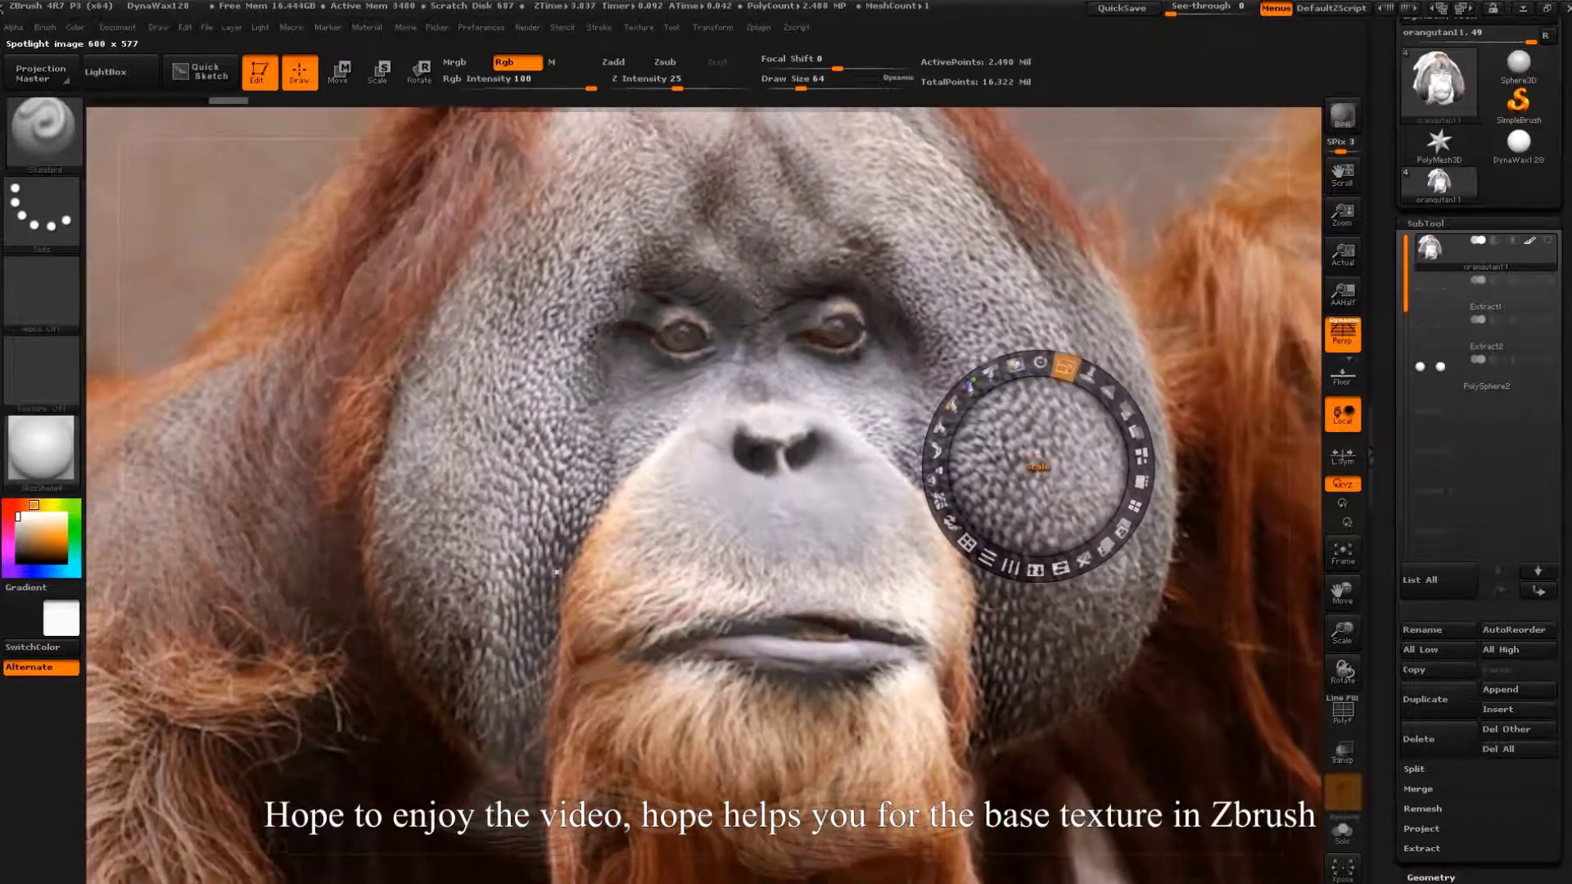
{"action": "left_click_drag", "start_coordinate": [1033, 476], "coordinate": [1117, 362]}
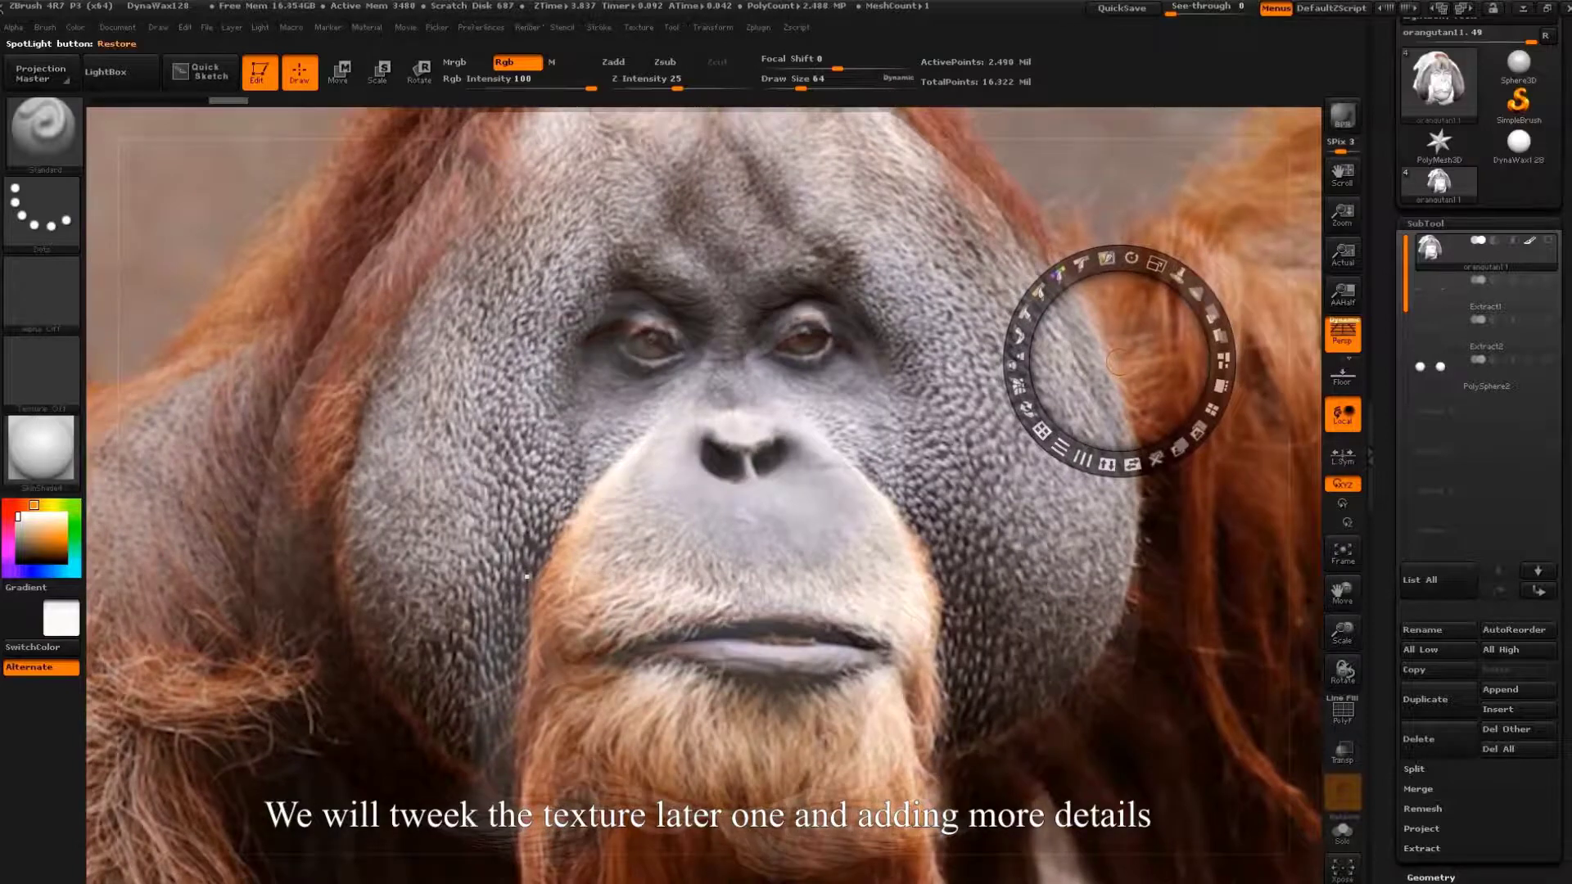
{"action": "key", "text": "z"}
- With a smaller brush, polypaint the mouth brown, upper lip orange-brown, and darken nostrils
{"action": "key", "text": "s"}
{"action": "left_click_drag", "start_coordinate": [901, 533], "coordinate": [811, 533]}
{"action": "mouse_move", "coordinate": [690, 548]}
{"action": "left_mouse_down"}
{"action": "mouse_move", "coordinate": [838, 550]}
{"action": "mouse_move", "coordinate": [704, 512]}
{"action": "mouse_move", "coordinate": [835, 540]}
{"action": "mouse_move", "coordinate": [639, 581]}
{"action": "mouse_move", "coordinate": [831, 507]}
{"action": "left_mouse_up"}
{"action": "left_click_drag", "start_coordinate": [623, 622], "coordinate": [573, 548]}
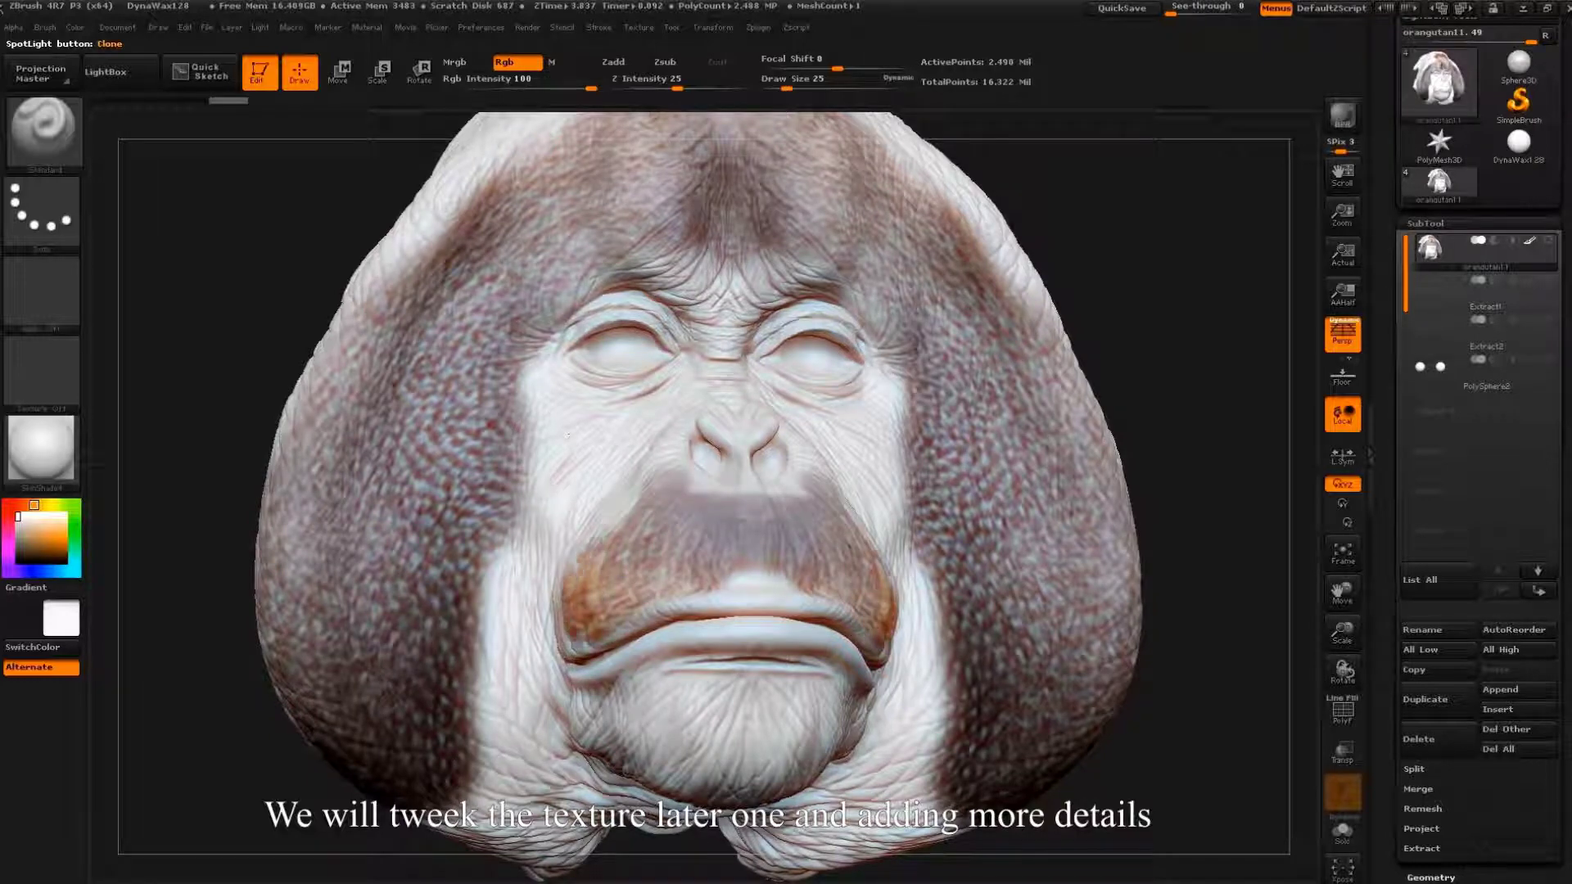
{"action": "left_click_drag", "start_coordinate": [696, 437], "coordinate": [789, 487]}
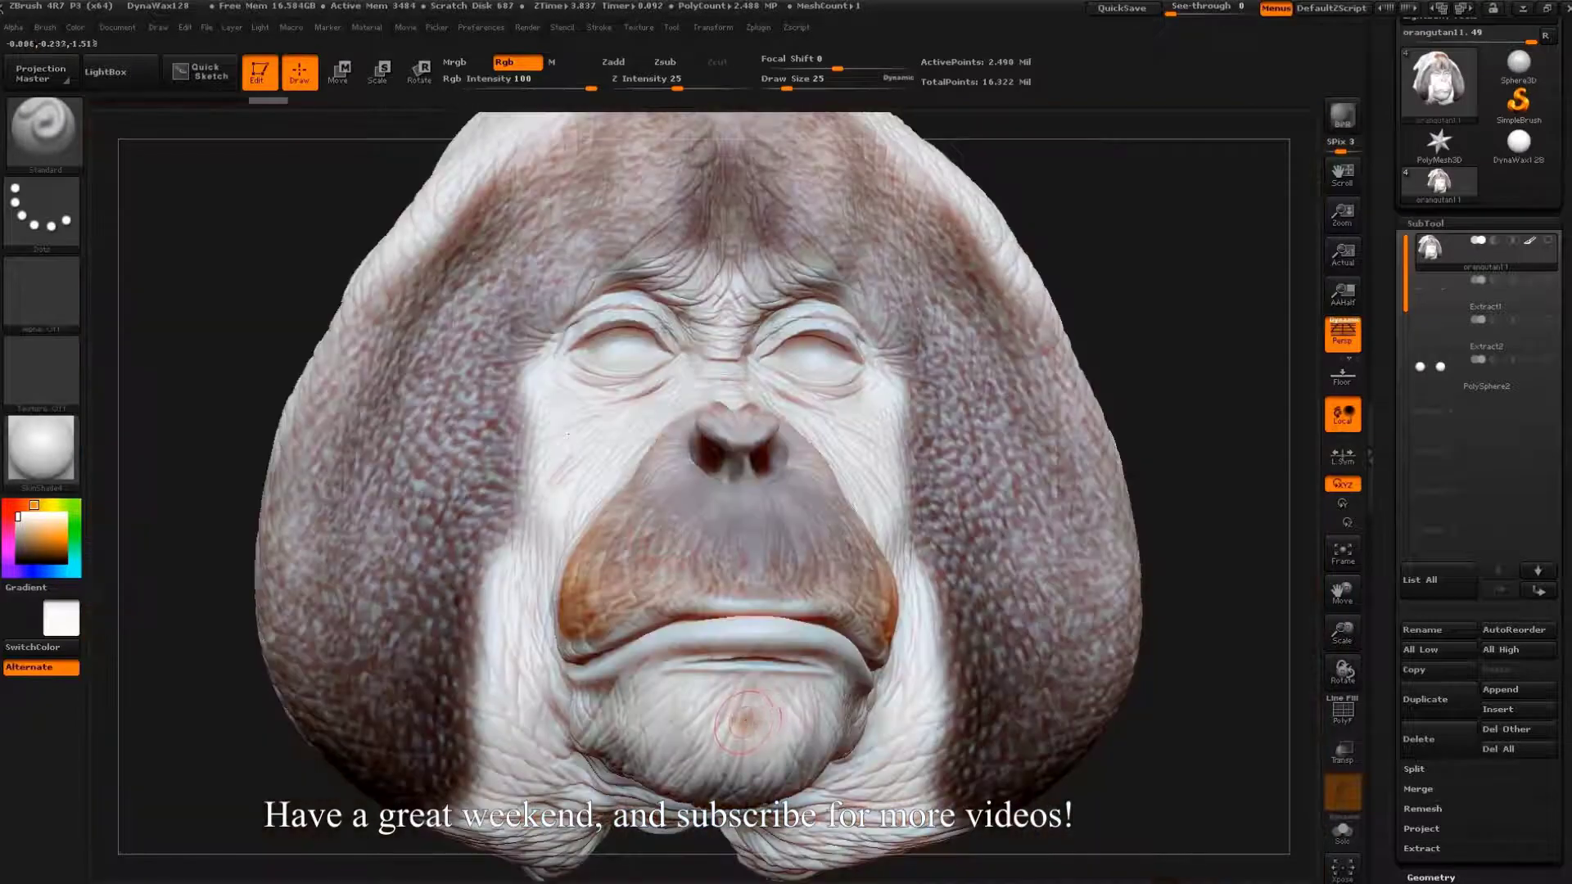
- At Draw Size 35, polypaint the chin and beard area dark brown
{"action": "key", "text": "s"}
{"action": "mouse_move", "coordinate": [746, 724]}
{"action": "left_mouse_down"}
{"action": "mouse_move", "coordinate": [687, 737]}
{"action": "mouse_move", "coordinate": [818, 704]}
{"action": "mouse_move", "coordinate": [826, 668]}
{"action": "left_mouse_up"}
{"action": "left_click_drag", "start_coordinate": [638, 696], "coordinate": [835, 720]}
{"action": "left_click_drag", "start_coordinate": [630, 761], "coordinate": [827, 773]}
{"action": "mouse_move", "coordinate": [737, 790]}
{"action": "left_mouse_down"}
{"action": "mouse_move", "coordinate": [606, 712]}
{"action": "mouse_move", "coordinate": [851, 713]}
{"action": "left_mouse_up"}
{"action": "left_click_drag", "start_coordinate": [687, 683], "coordinate": [811, 684]}
{"action": "left_click_drag", "start_coordinate": [692, 712], "coordinate": [810, 708]}
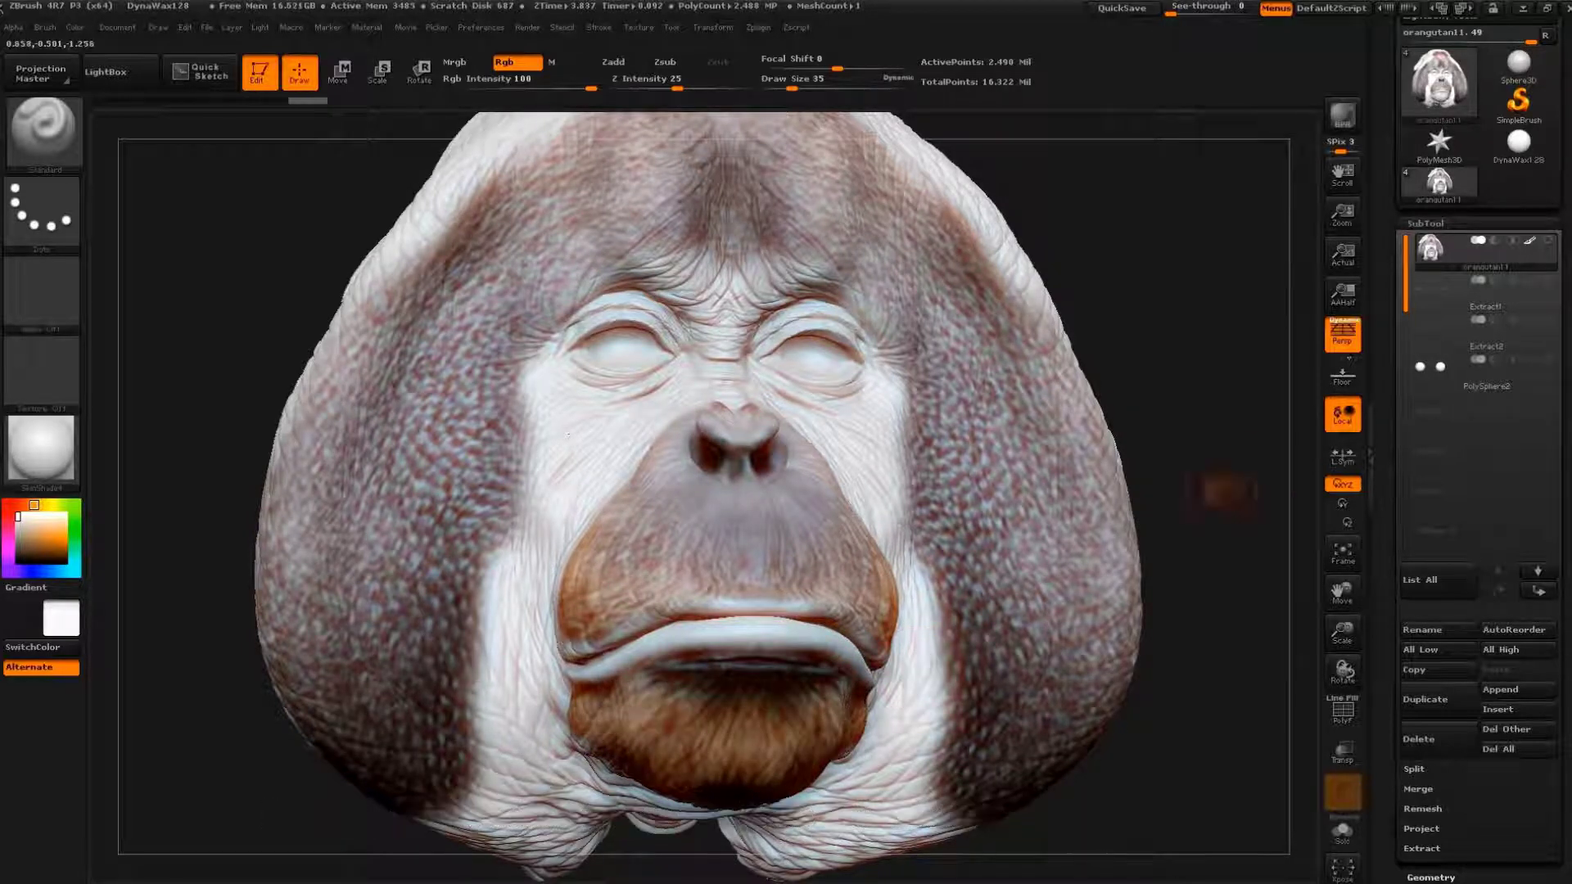
- Check both sides of the head, delete the close-up photo from Spotlight, and show Texture options
{"action": "mouse_move", "coordinate": [1258, 472]}
{"action": "left_mouse_down", "text": "alt"}
{"action": "mouse_move", "coordinate": [1250, 573]}
{"action": "mouse_move", "coordinate": [742, 588]}
{"action": "left_mouse_up", "text": "alt"}
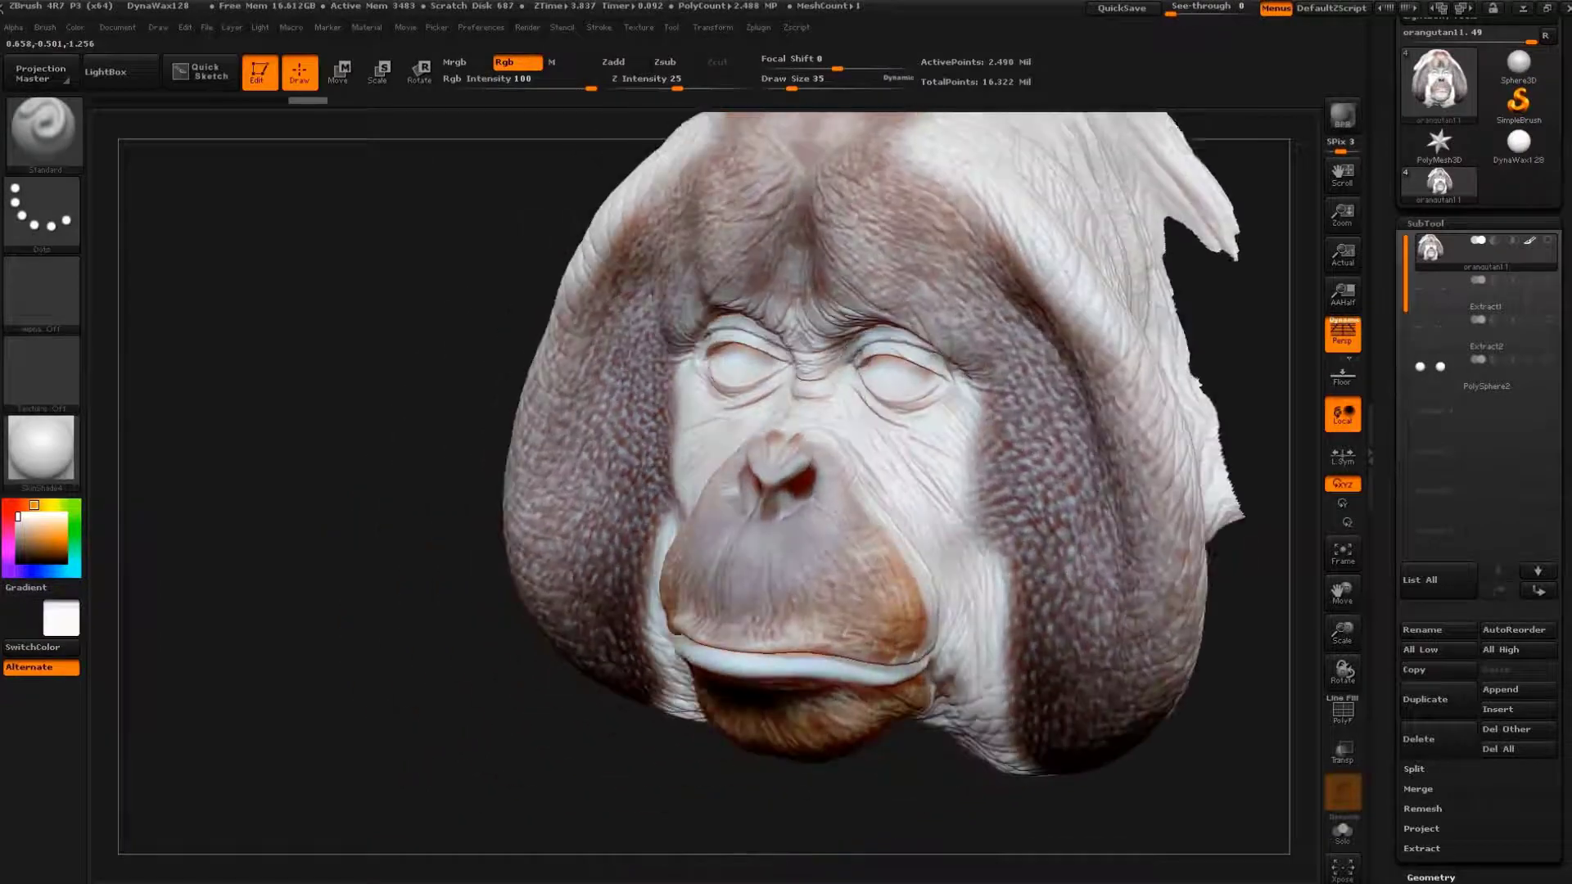
{"action": "left_click_drag", "start_coordinate": [246, 573], "coordinate": [491, 573]}
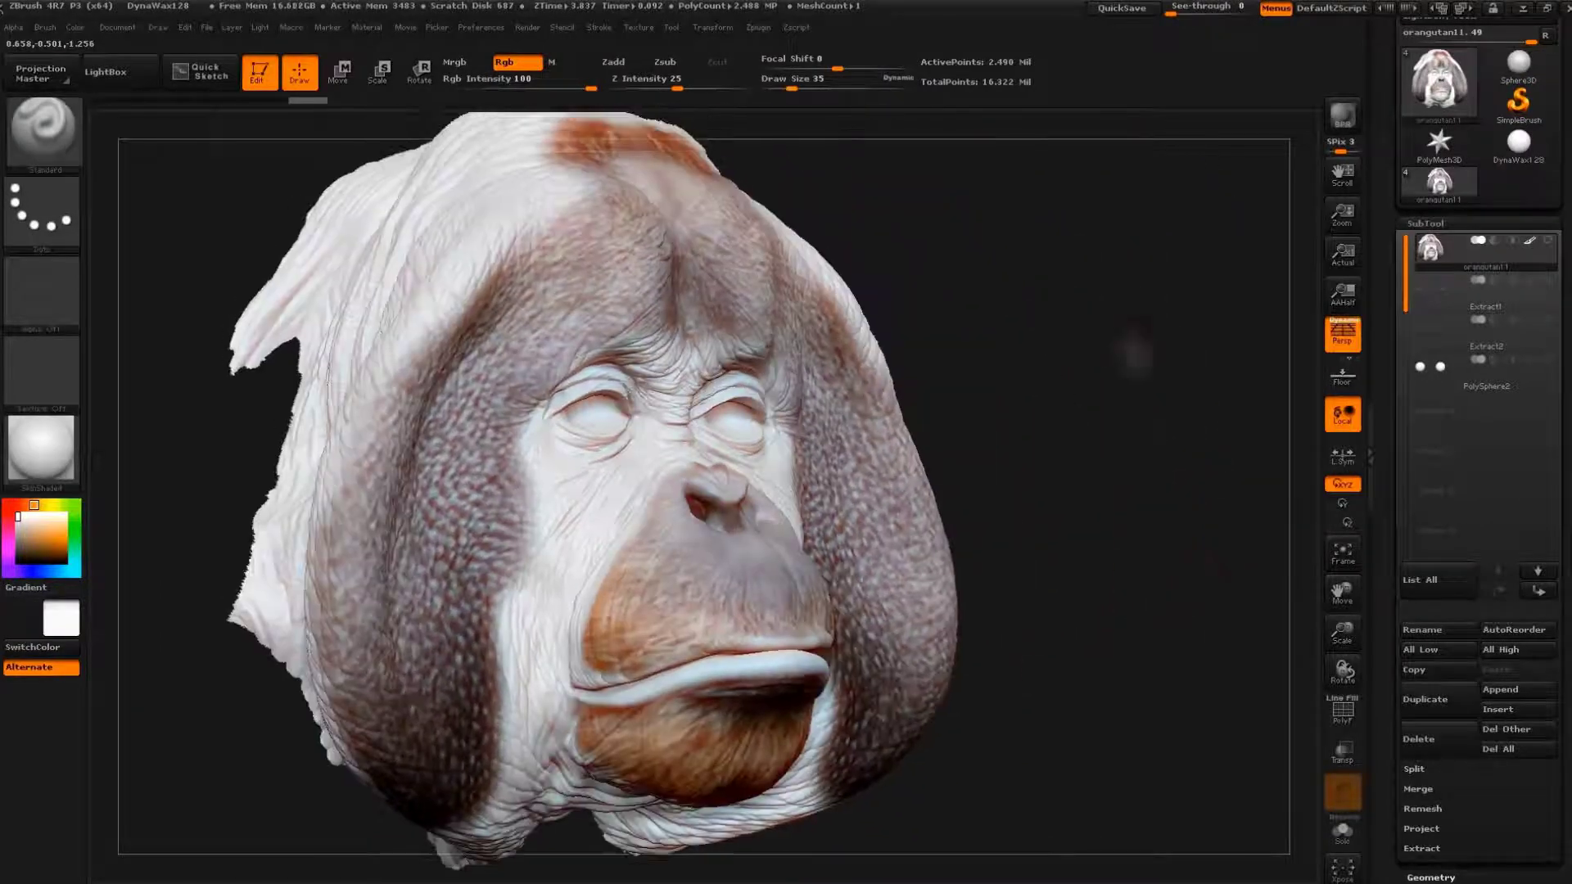
{"action": "mouse_move", "coordinate": [1135, 354]}
{"action": "left_mouse_down"}
{"action": "mouse_move", "coordinate": [1146, 520]}
{"action": "mouse_move", "coordinate": [1130, 533]}
{"action": "mouse_move", "coordinate": [1115, 469]}
{"action": "left_mouse_up"}
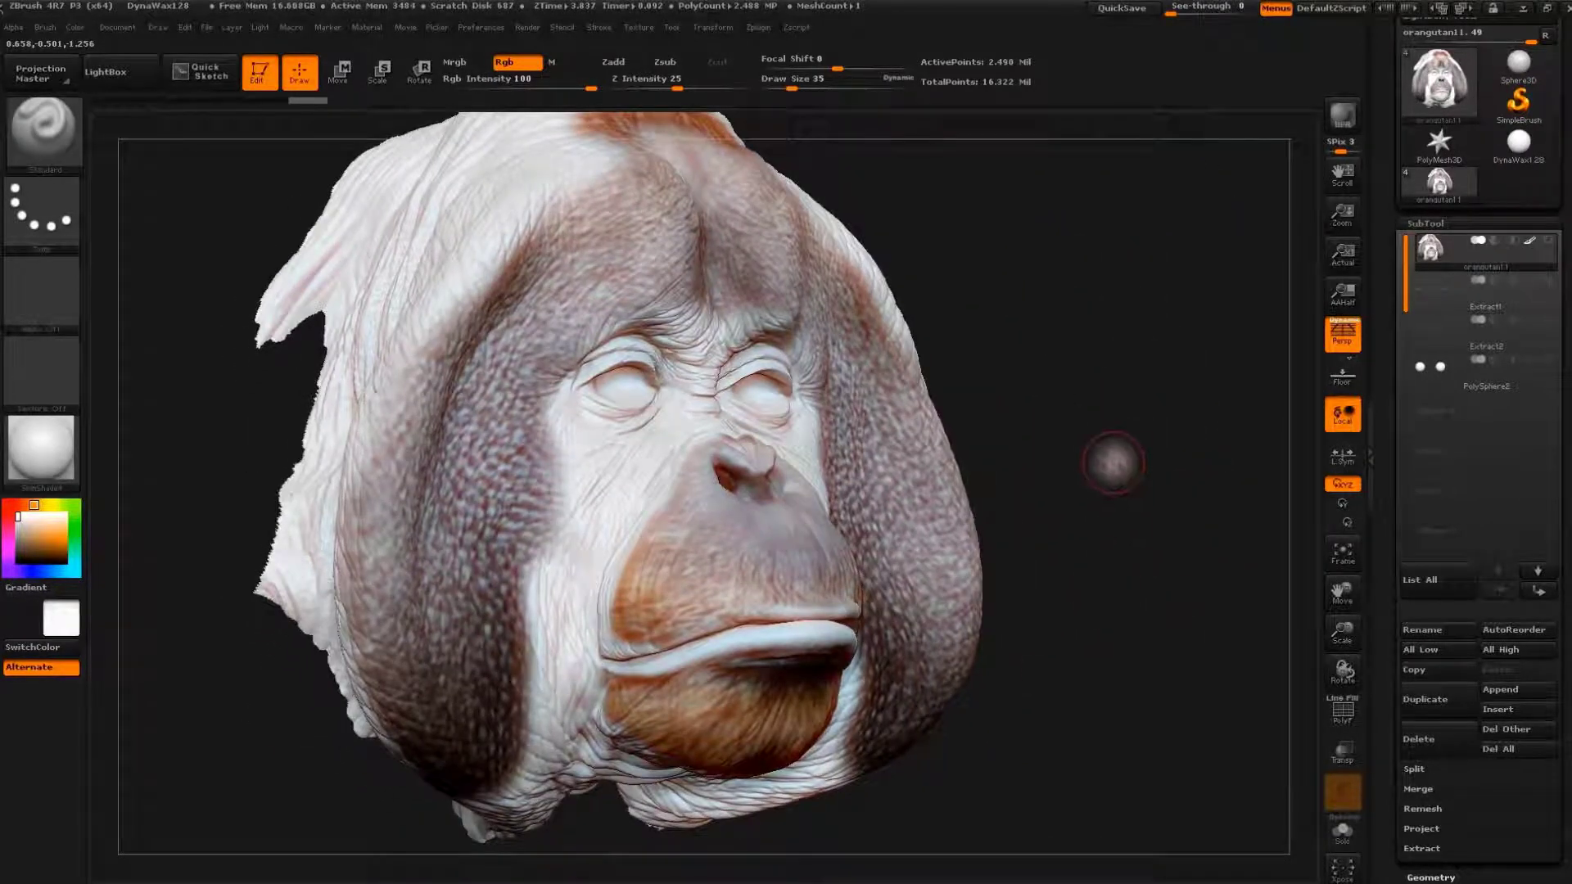
{"action": "key", "text": "shift+z"}
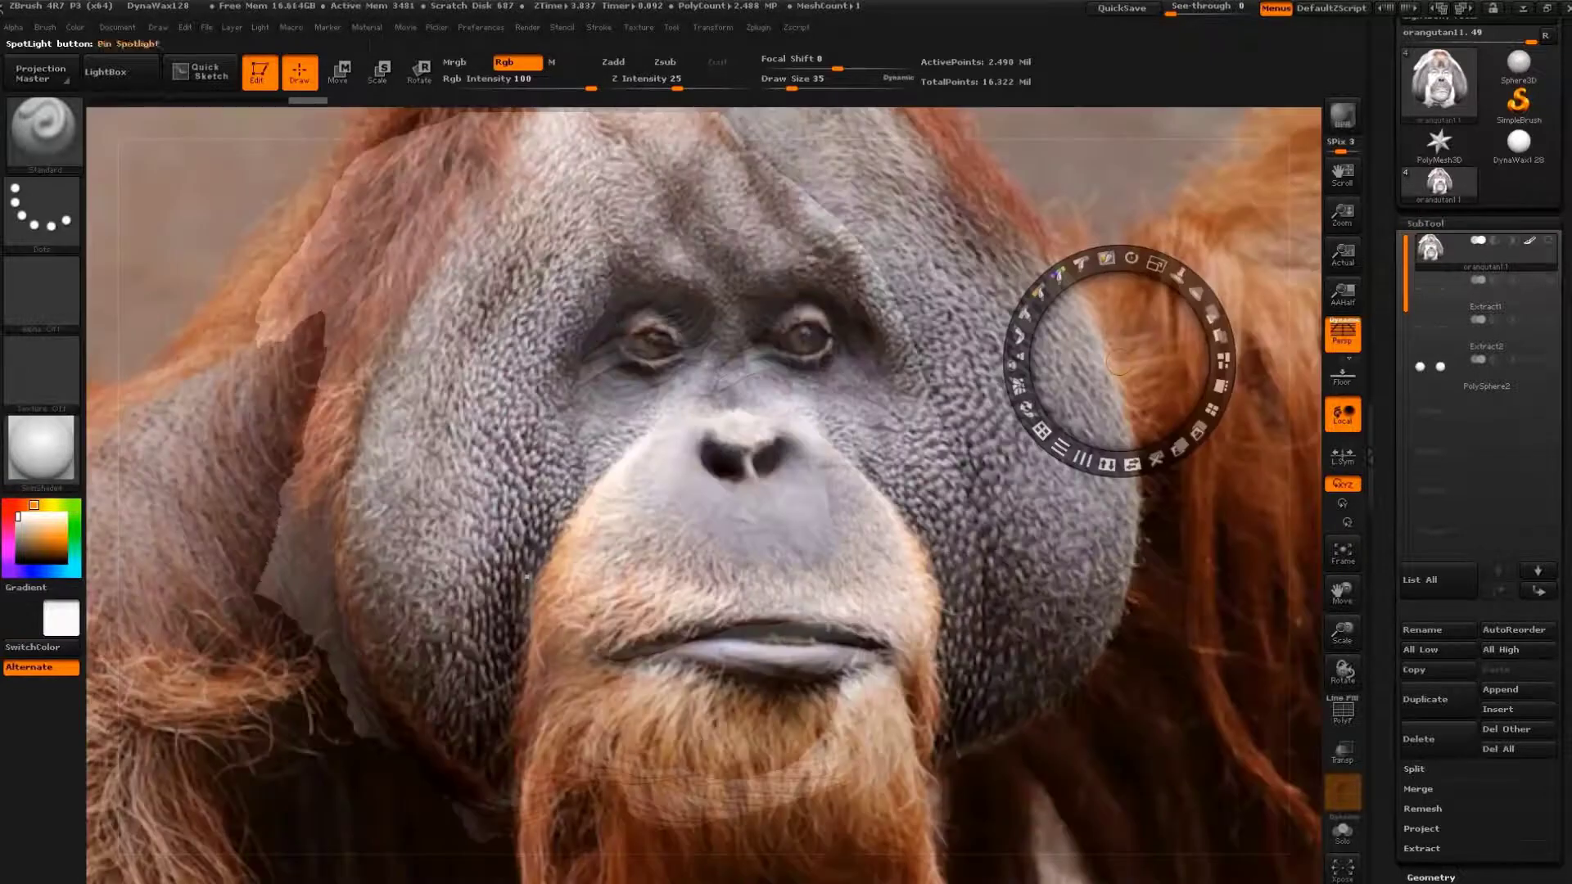
{"action": "left_click", "coordinate": [1155, 459]}
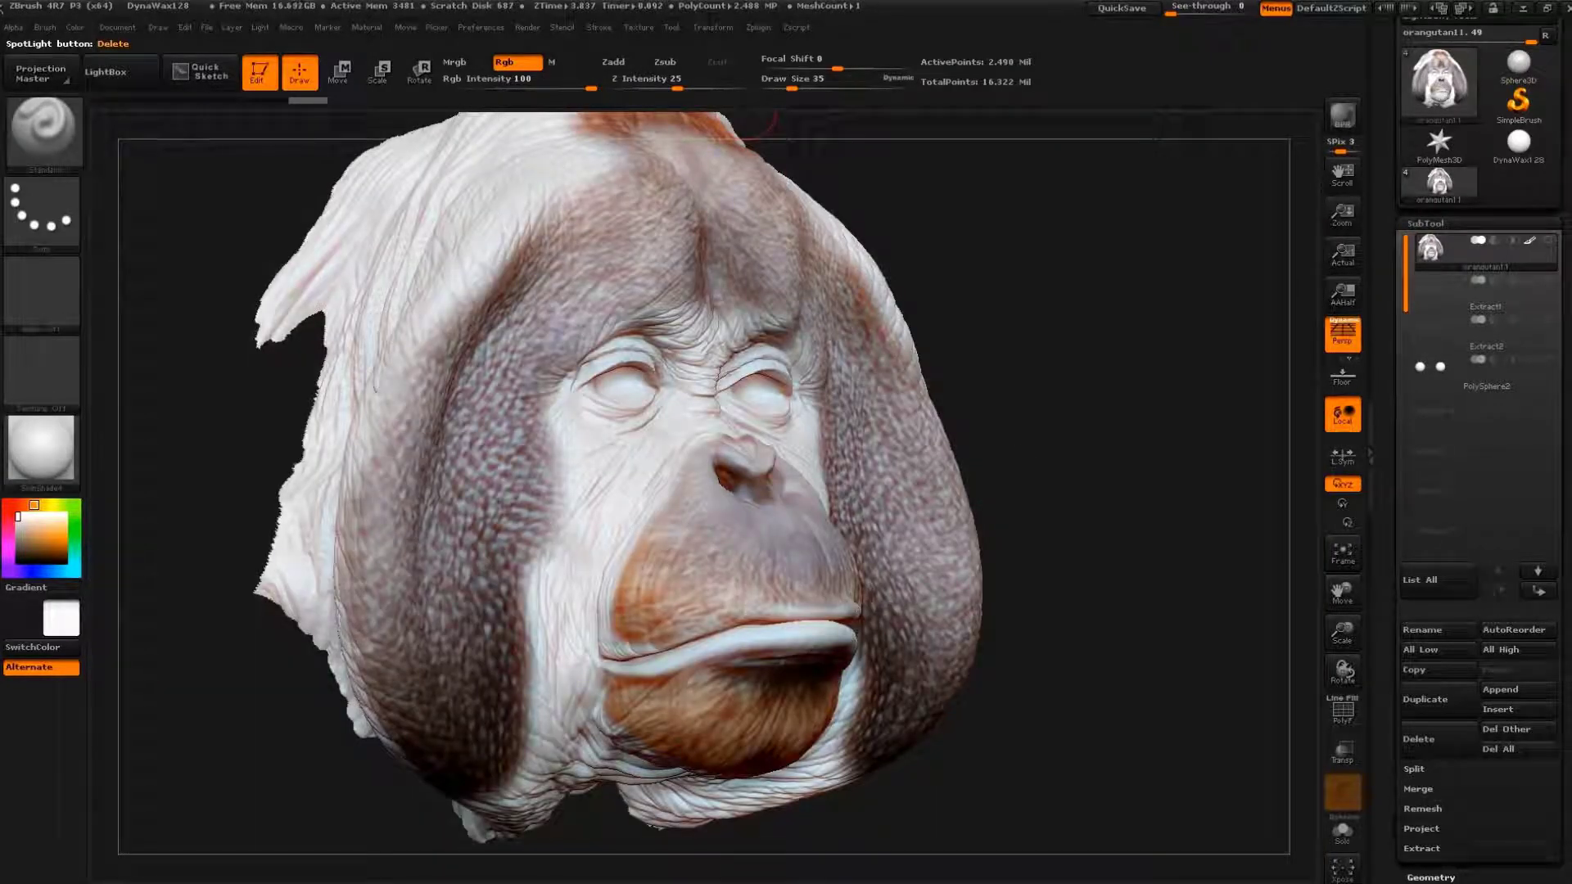
{"action": "left_click", "coordinate": [639, 27]}
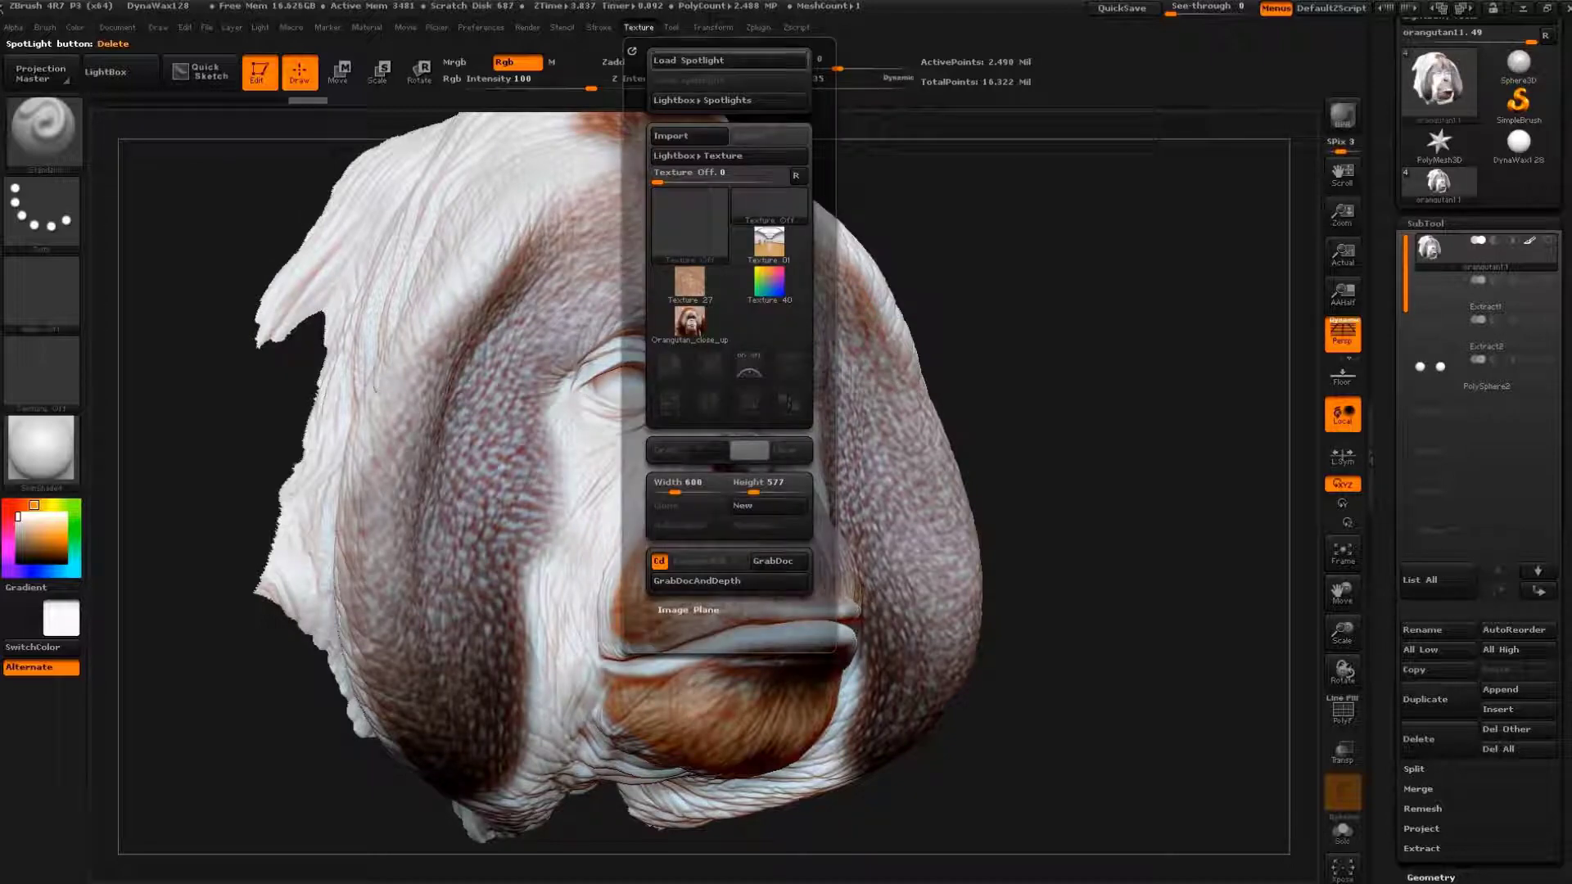
- Import the pongo-pygmaeus-orangutan photo, add it to Spotlight, then delete it
{"action": "left_click", "coordinate": [687, 135]}
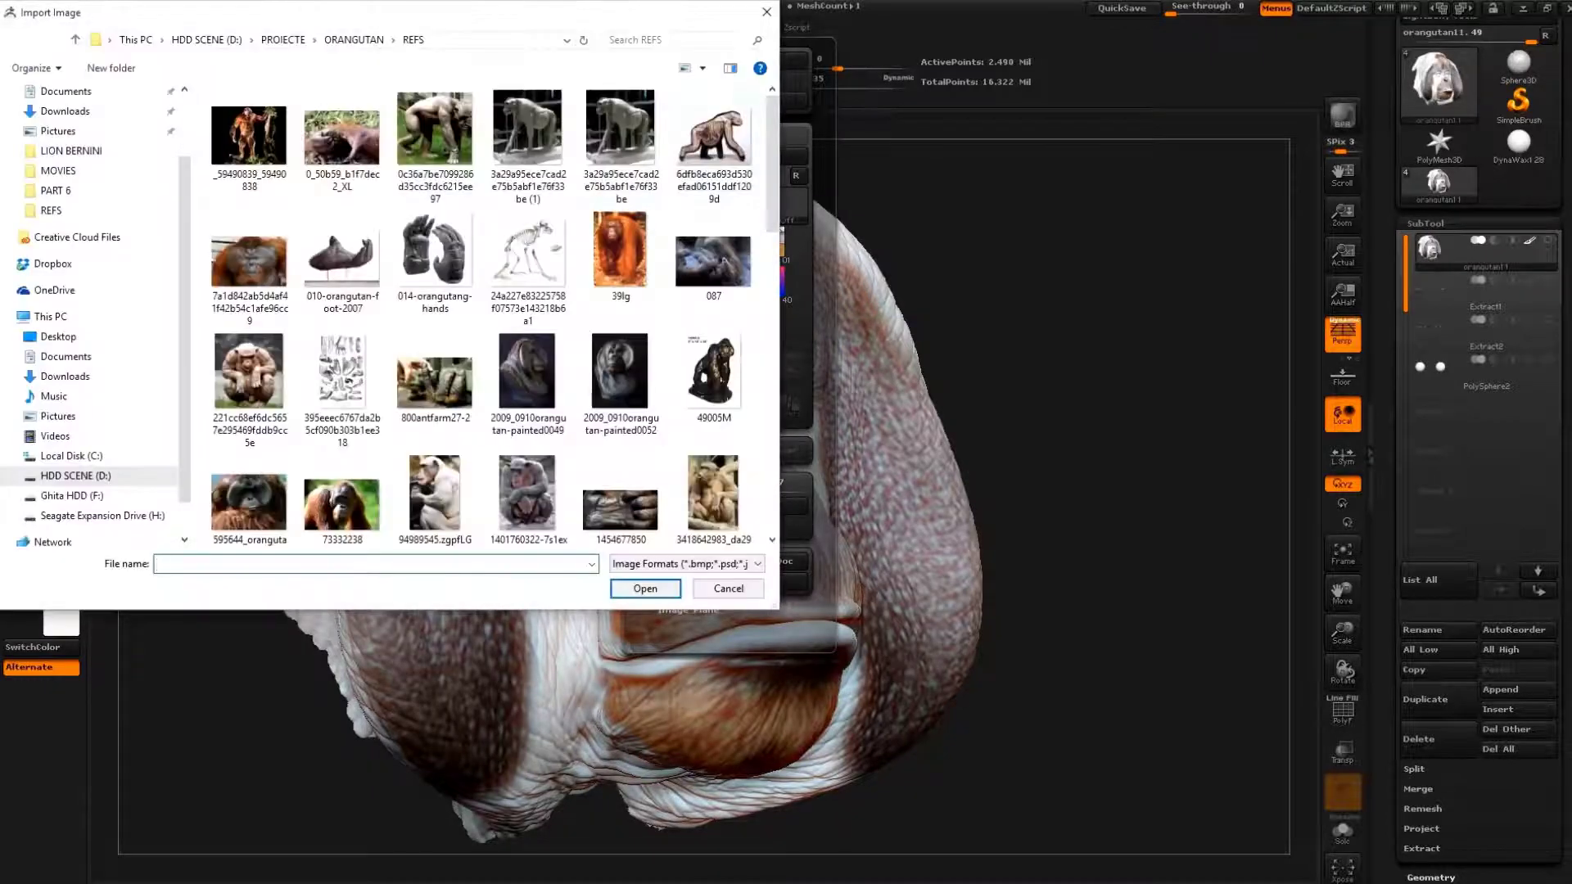
{"action": "scroll", "coordinate": [602, 168], "scroll_direction": "down", "scroll_amount": 2}
{"action": "scroll", "coordinate": [602, 168], "scroll_direction": "down", "scroll_amount": 2}
{"action": "scroll", "coordinate": [602, 168], "scroll_direction": "down", "scroll_amount": 2}
{"action": "scroll", "coordinate": [601, 168], "scroll_direction": "down", "scroll_amount": 2}
{"action": "scroll", "coordinate": [602, 168], "scroll_direction": "down", "scroll_amount": 1}
{"action": "scroll", "coordinate": [602, 168], "scroll_direction": "down", "scroll_amount": 2}
{"action": "scroll", "coordinate": [602, 168], "scroll_direction": "down", "scroll_amount": 1}
{"action": "scroll", "coordinate": [602, 167], "scroll_direction": "down", "scroll_amount": 1}
{"action": "scroll", "coordinate": [601, 168], "scroll_direction": "down", "scroll_amount": 1}
{"action": "scroll", "coordinate": [601, 167], "scroll_direction": "down", "scroll_amount": 2}
{"action": "scroll", "coordinate": [602, 168], "scroll_direction": "down", "scroll_amount": 1}
{"action": "left_click", "coordinate": [249, 327]}
{"action": "double_click", "coordinate": [249, 327]}
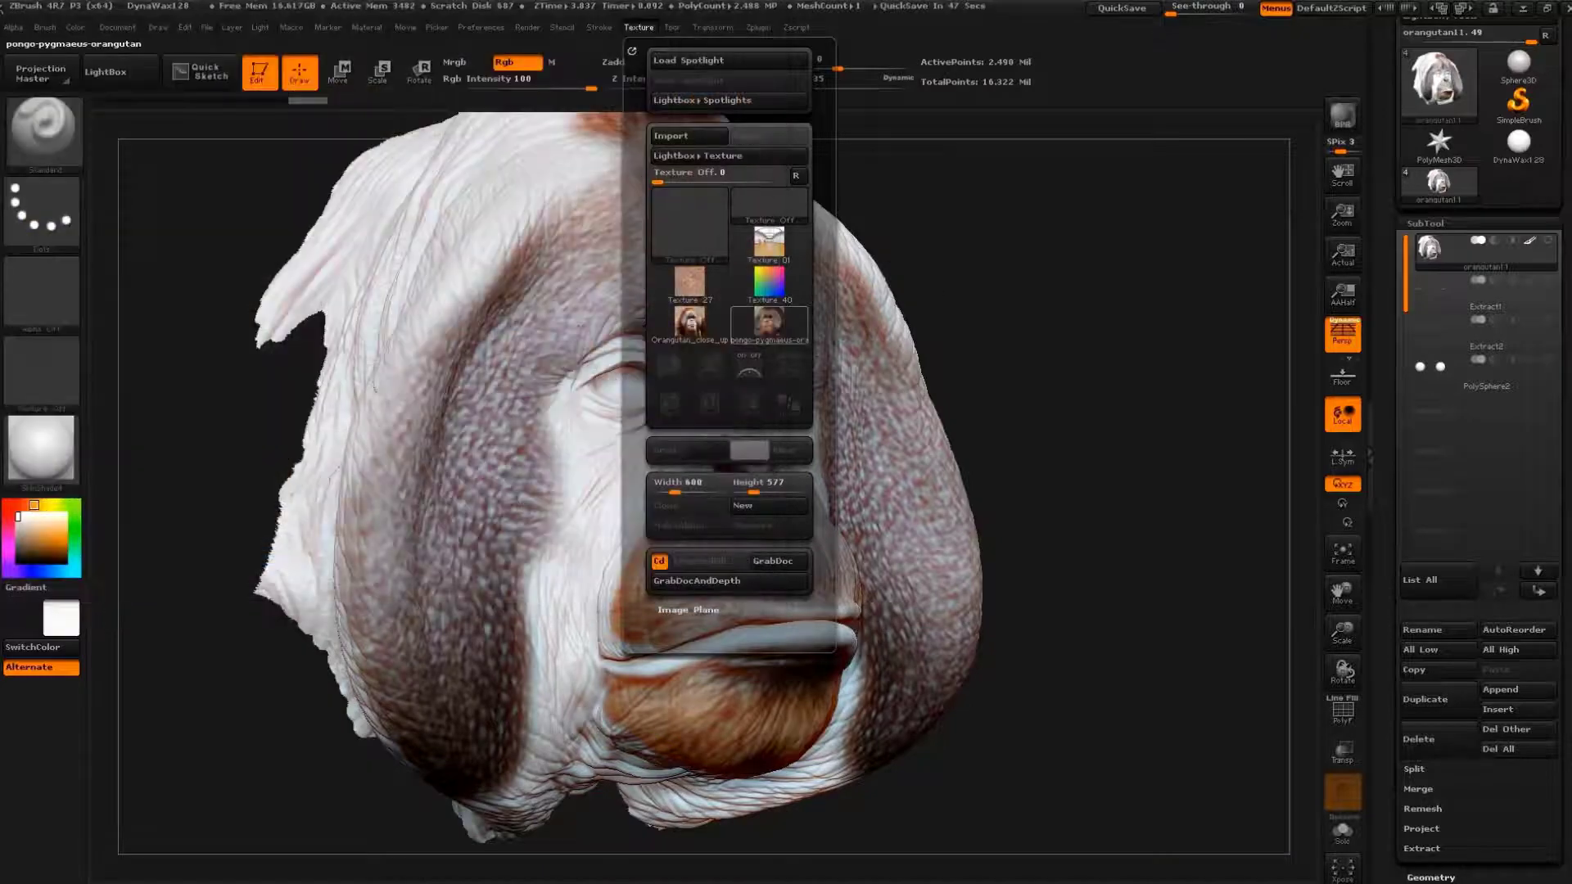
{"action": "left_click", "coordinate": [749, 368]}
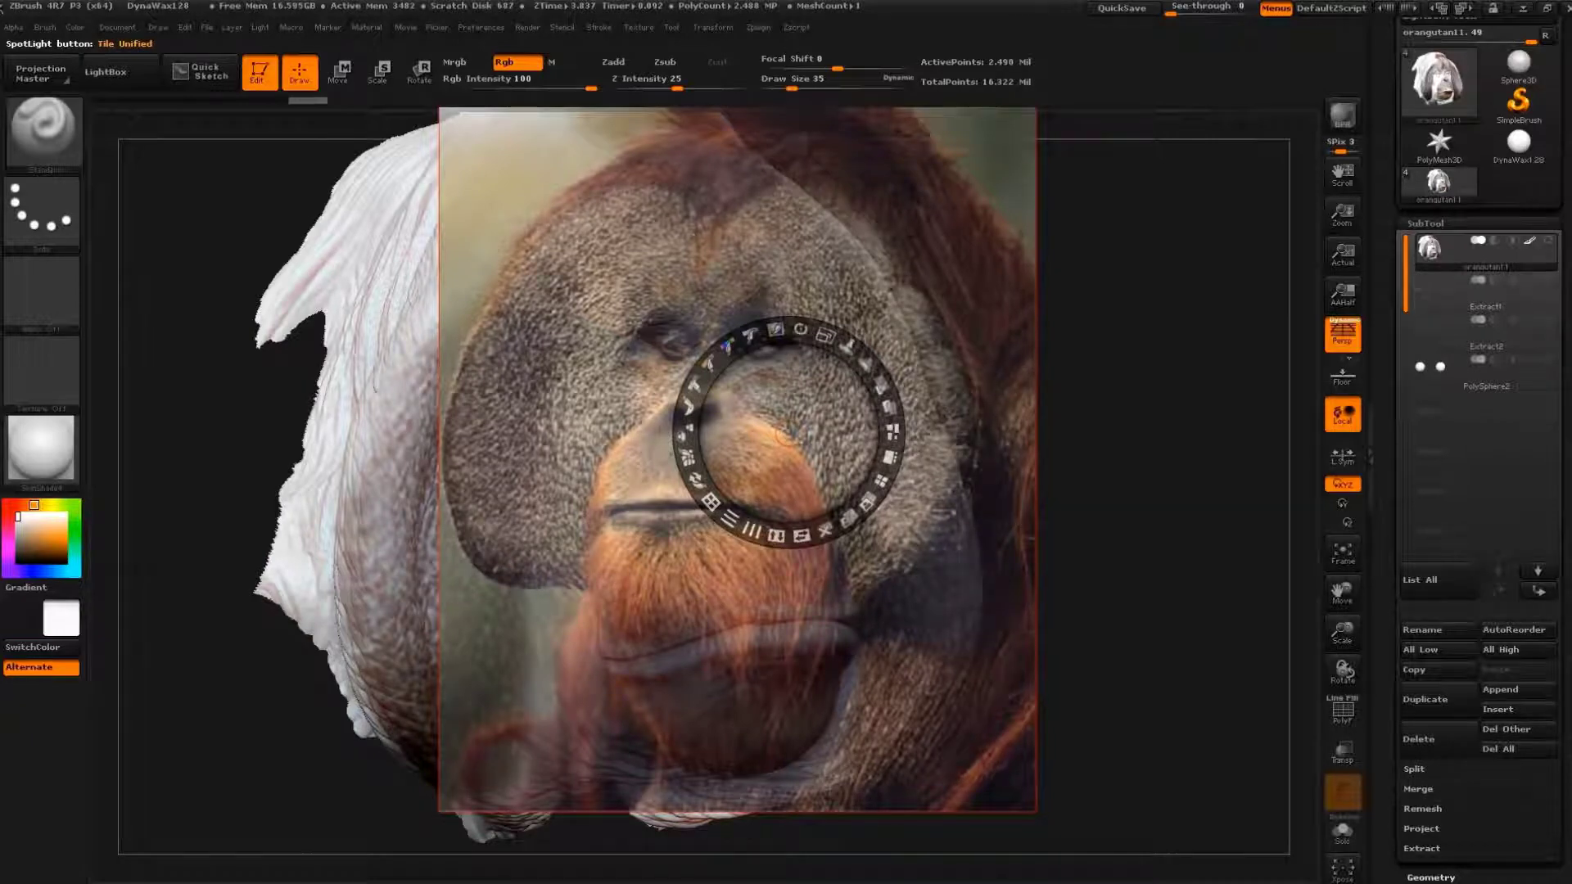
{"action": "left_click", "coordinate": [825, 530]}
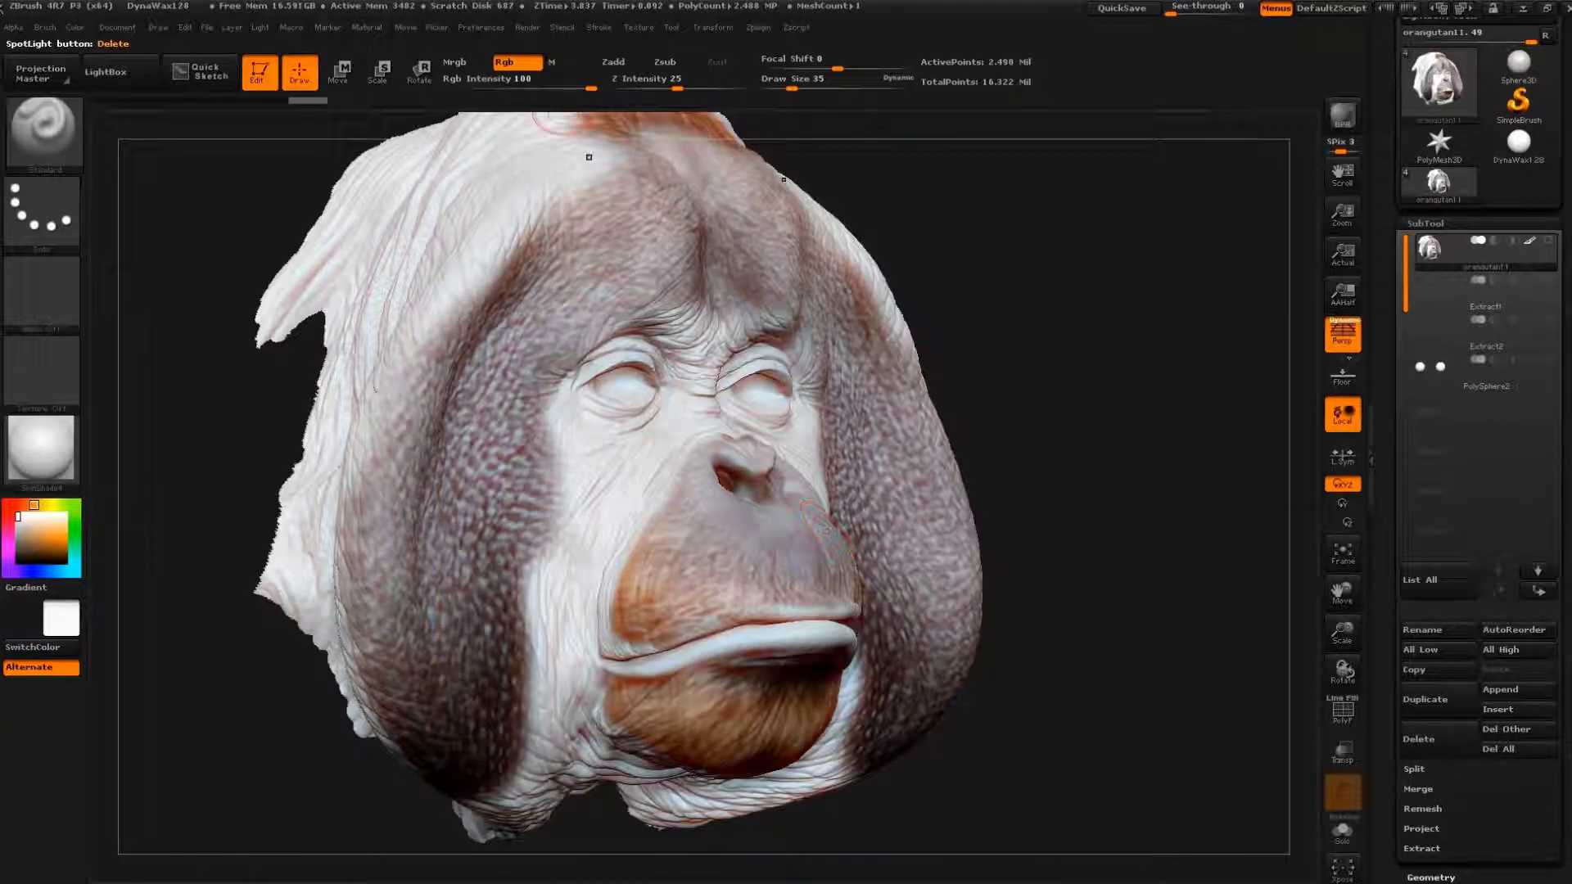
- Import the hairless ape body photo as a texture and add it to Spotlight
{"action": "left_click", "coordinate": [638, 27]}
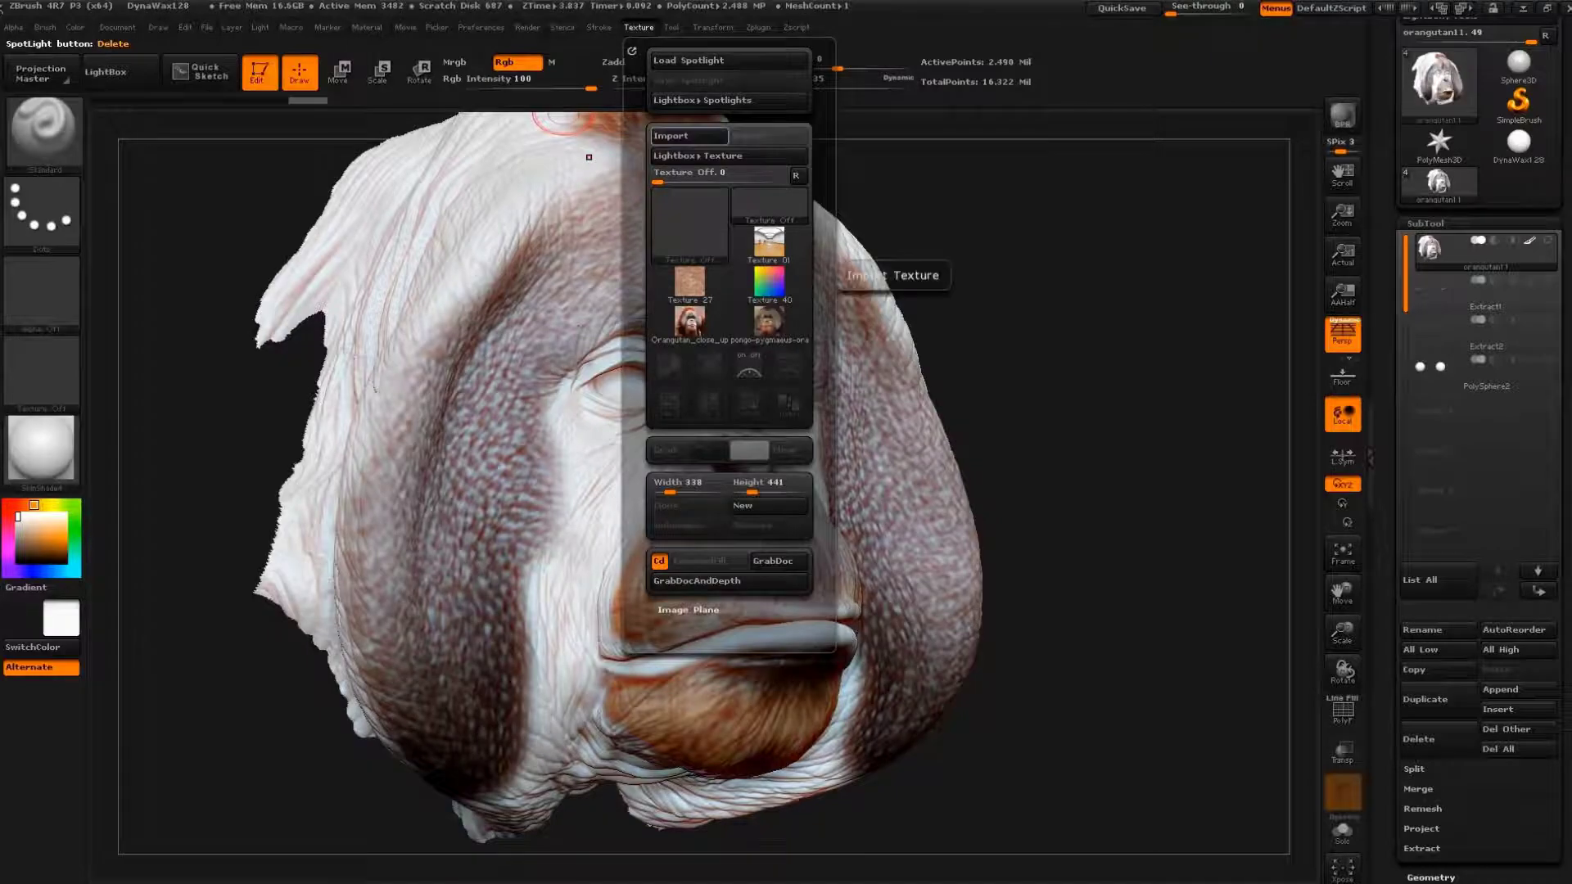
{"action": "left_click", "coordinate": [687, 135]}
{"action": "scroll", "coordinate": [614, 196], "scroll_direction": "down", "scroll_amount": 3}
{"action": "scroll", "coordinate": [614, 197], "scroll_direction": "down", "scroll_amount": 3}
{"action": "scroll", "coordinate": [614, 196], "scroll_direction": "down", "scroll_amount": 2}
{"action": "left_click", "coordinate": [435, 470]}
{"action": "left_click", "coordinate": [645, 588]}
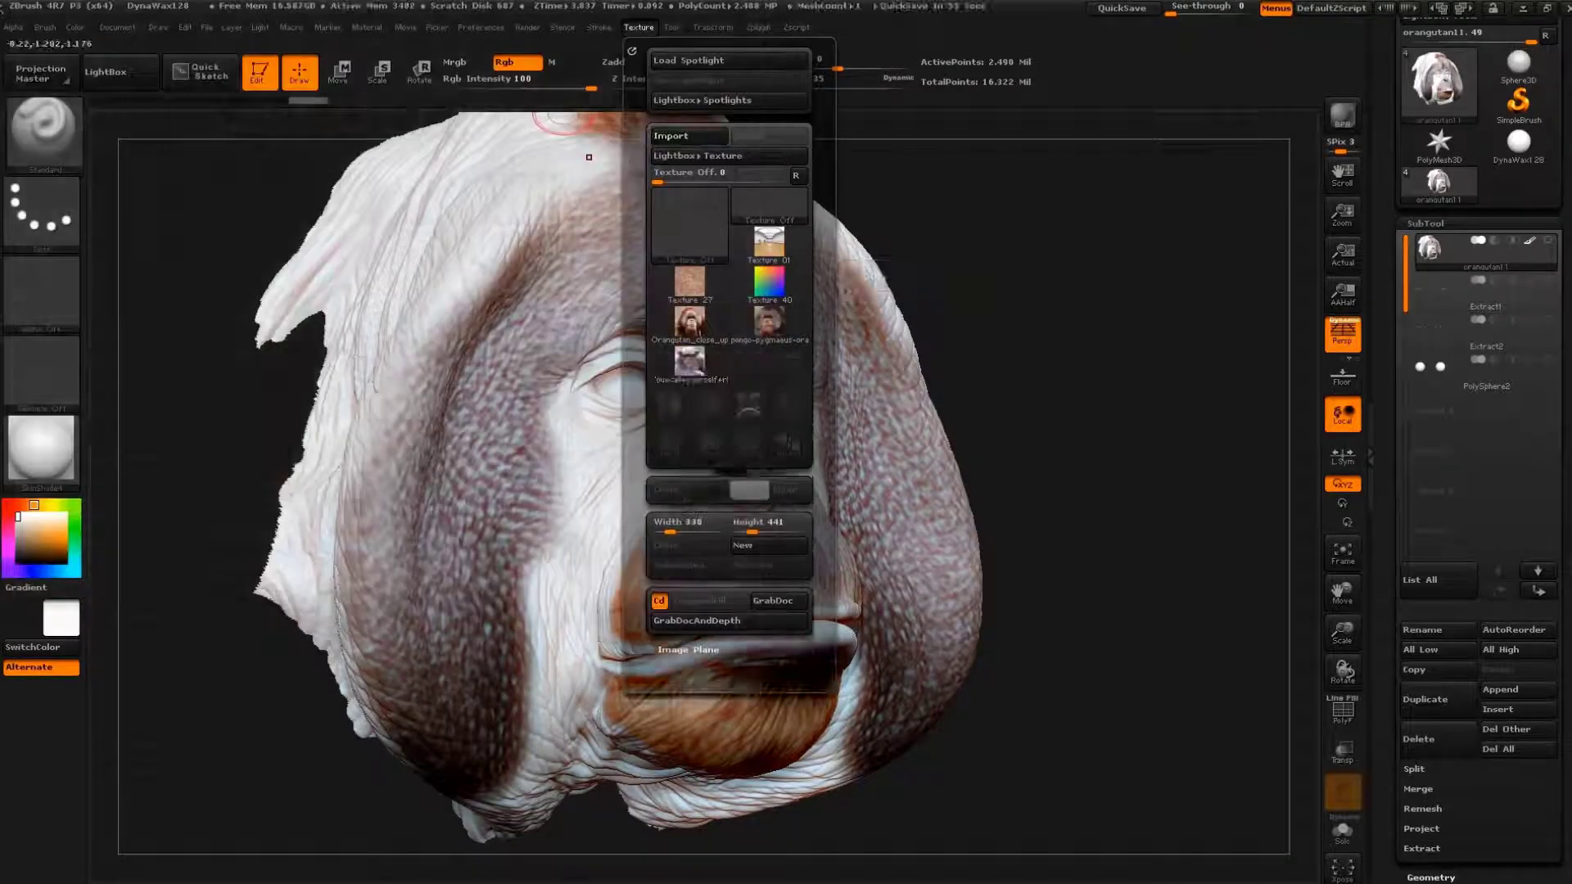
{"action": "left_click", "coordinate": [689, 360]}
{"action": "left_click", "coordinate": [748, 409]}
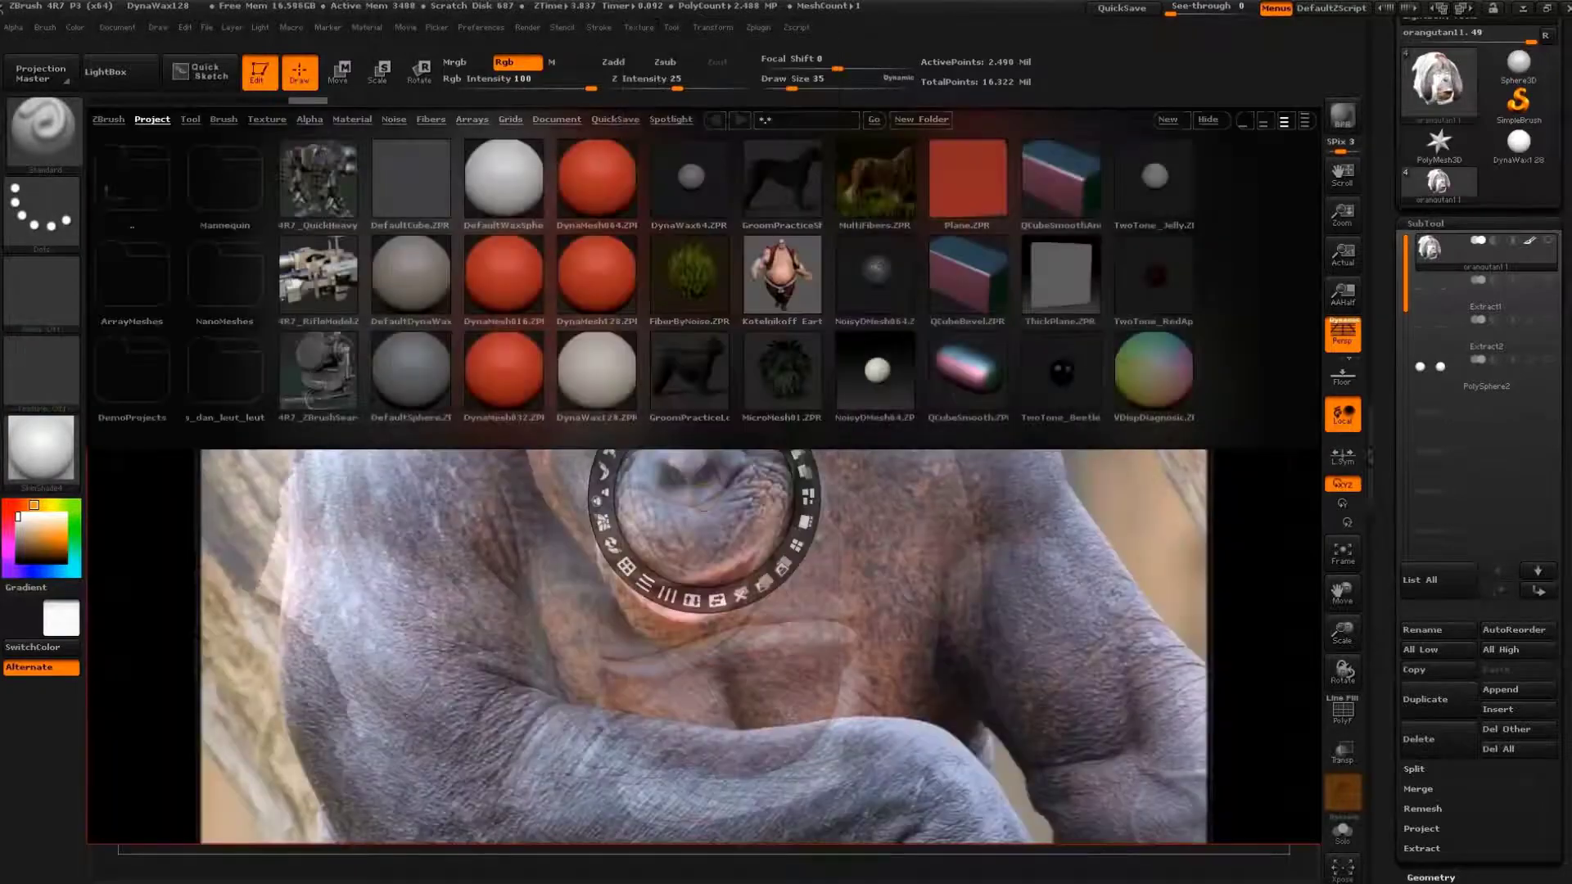
- Fit the ape photo over the canvas, hide Spotlight, and start lassoing part of the model
{"action": "key", "text": "comma"}
{"action": "mouse_move", "coordinate": [703, 505]}
{"action": "left_mouse_down"}
{"action": "mouse_move", "coordinate": [1081, 565]}
{"action": "mouse_move", "coordinate": [930, 488]}
{"action": "mouse_move", "coordinate": [974, 491]}
{"action": "mouse_move", "coordinate": [720, 544]}
{"action": "mouse_move", "coordinate": [765, 562]}
{"action": "mouse_move", "coordinate": [917, 438]}
{"action": "mouse_move", "coordinate": [719, 508]}
{"action": "mouse_move", "coordinate": [573, 515]}
{"action": "mouse_move", "coordinate": [708, 528]}
{"action": "mouse_move", "coordinate": [740, 390]}
{"action": "left_mouse_up"}
{"action": "left_click_drag", "start_coordinate": [775, 294], "coordinate": [704, 311]}
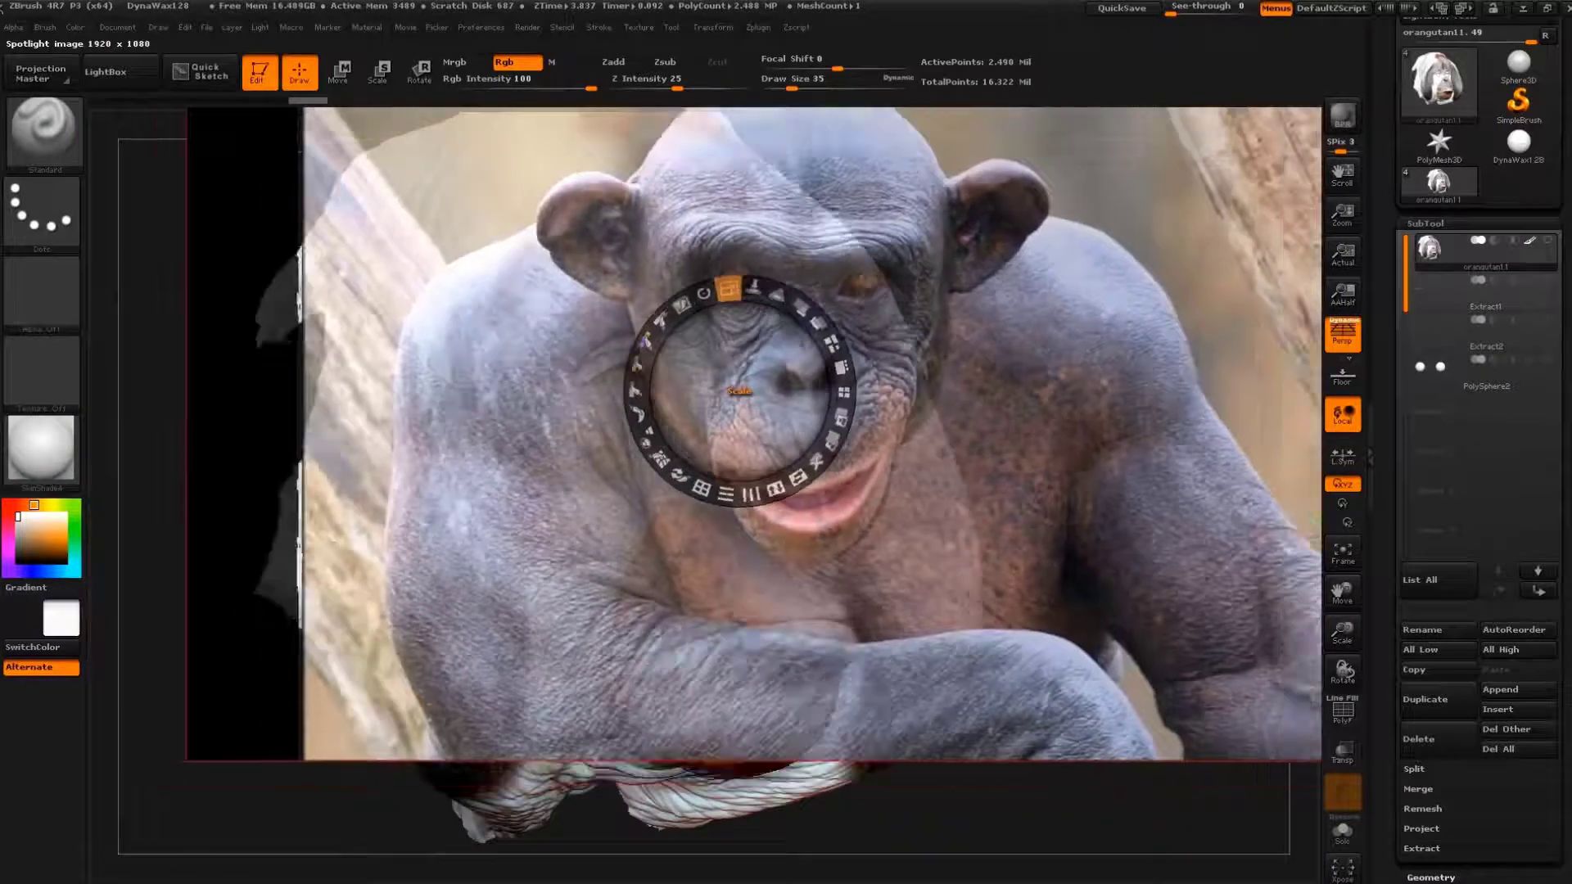
{"action": "key", "text": "shift+z"}
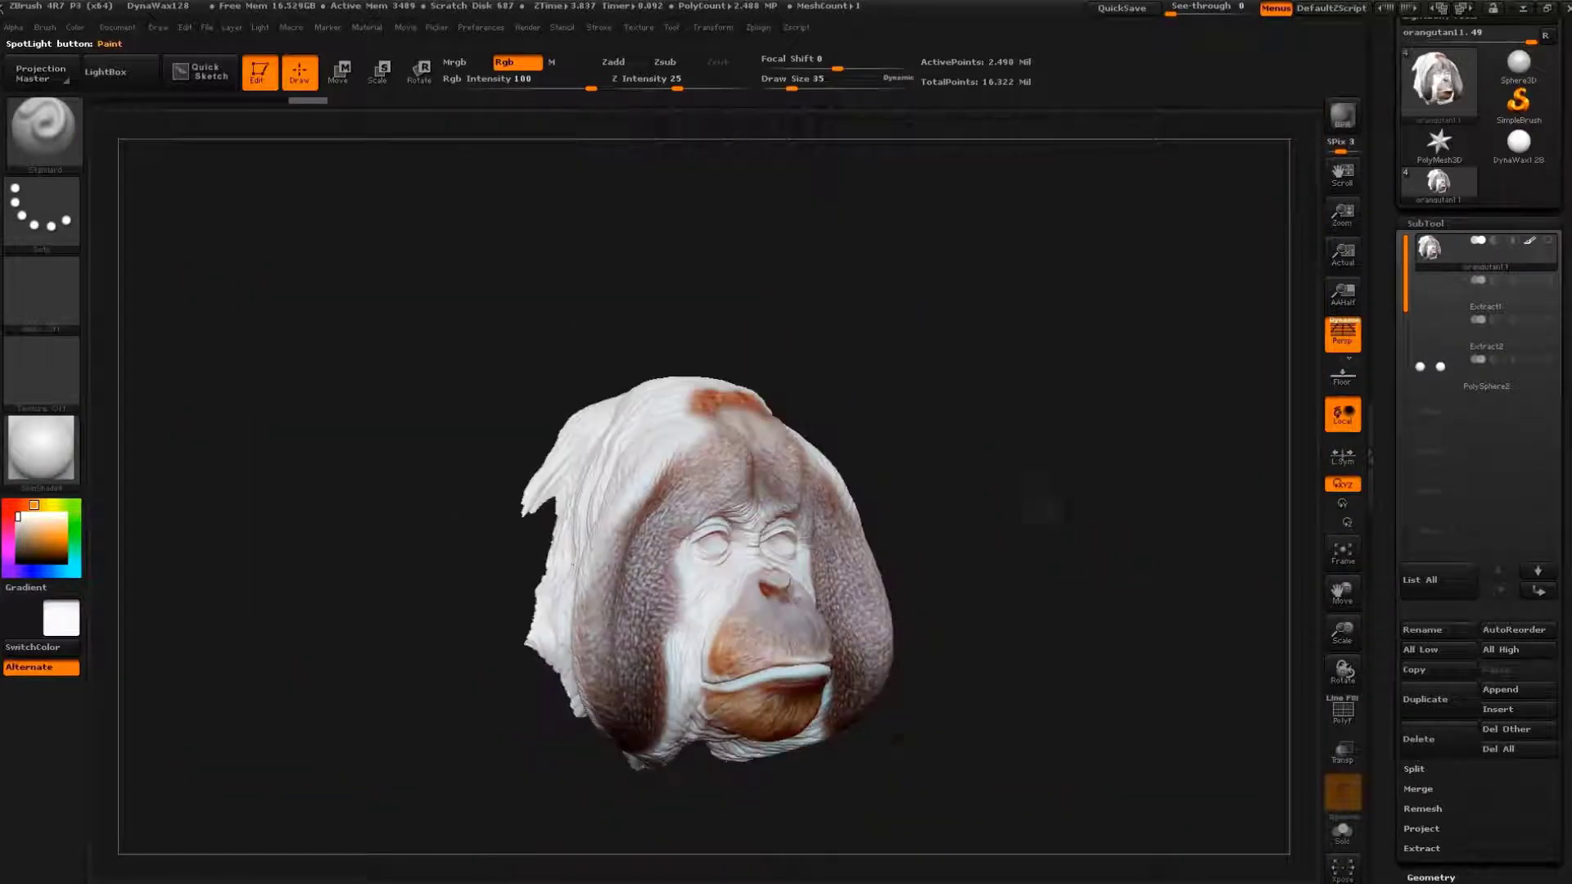
{"action": "left_click_drag", "start_coordinate": [1138, 560], "coordinate": [1122, 397]}
{"action": "left_click_drag", "start_coordinate": [1121, 311], "coordinate": [1175, 753], "text": "ctrl+shift"}
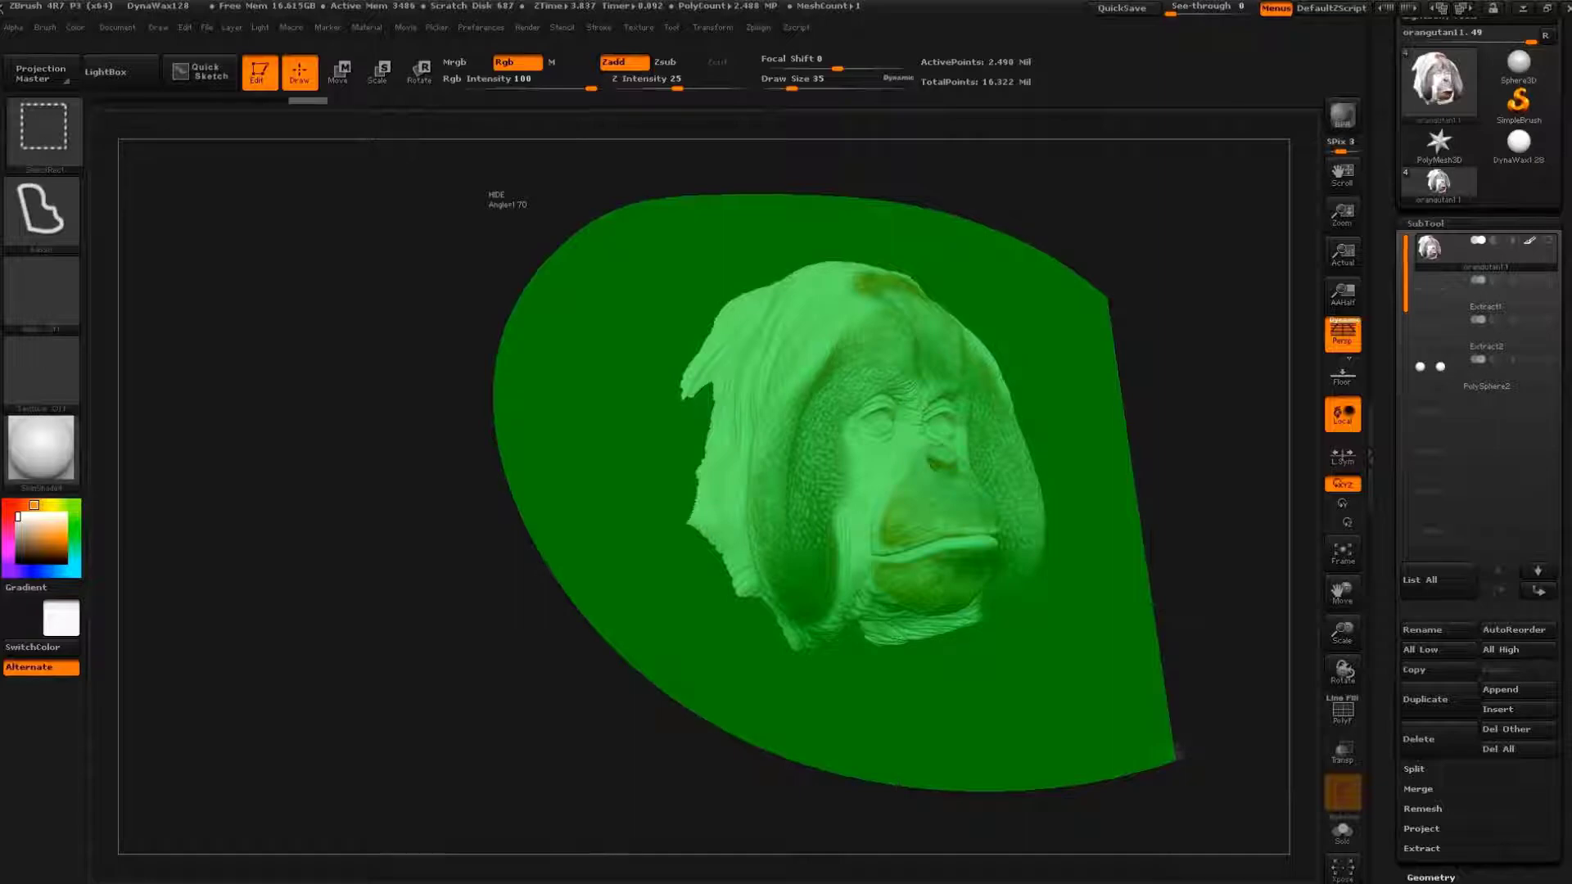
- Unhide the body, isolate the two arms by hiding the torso, and redisplay the ape photo
{"action": "left_click", "coordinate": [1137, 719], "text": "ctrl+shift"}
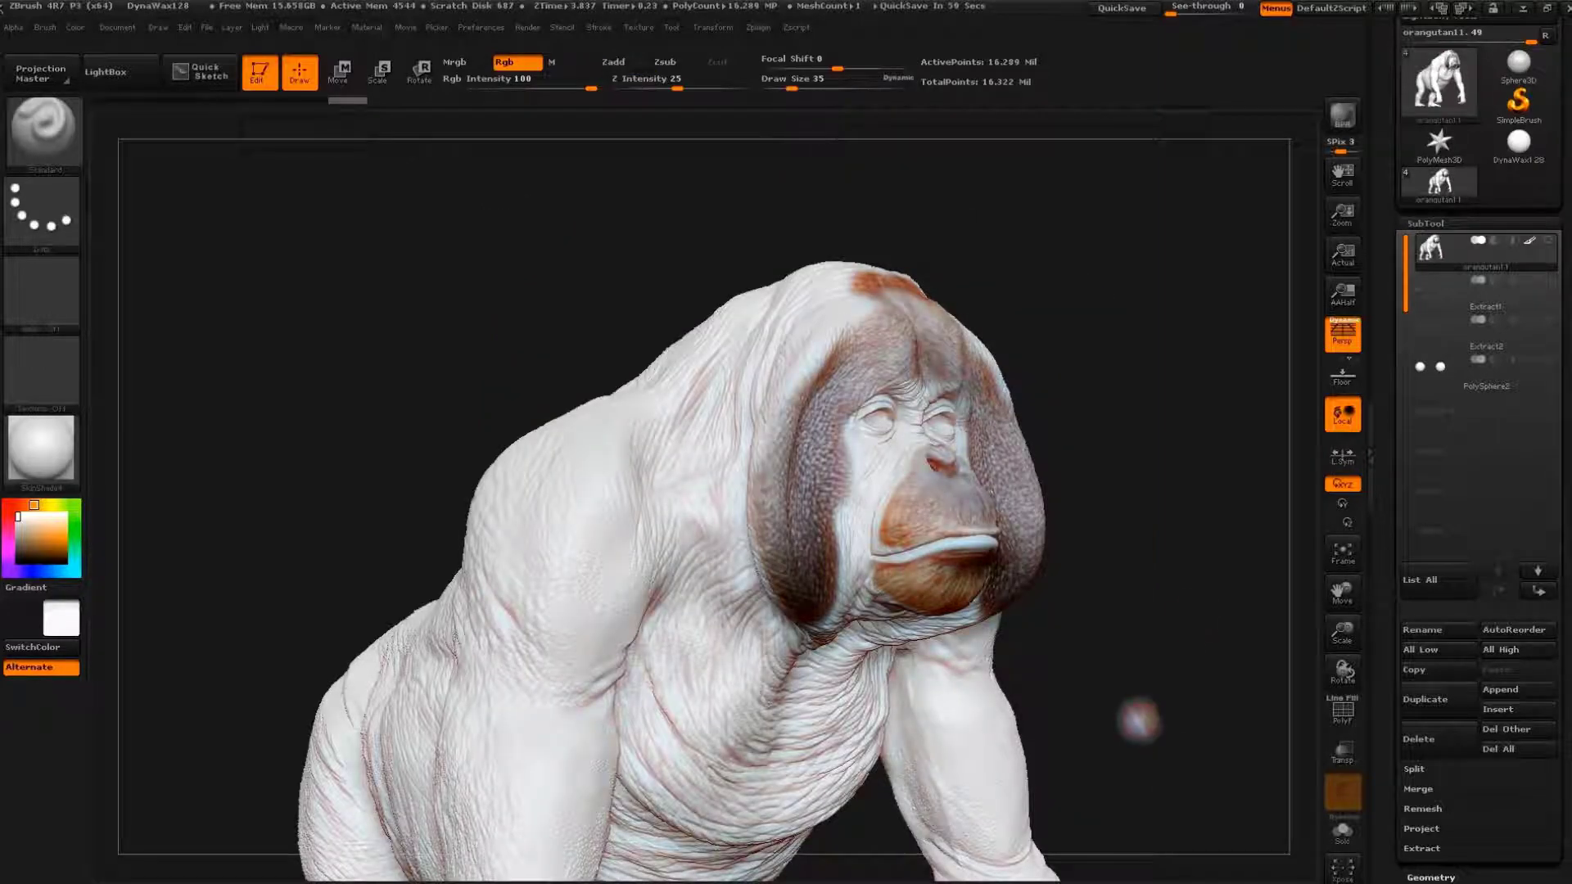
{"action": "mouse_move", "coordinate": [1145, 679]}
{"action": "left_mouse_down"}
{"action": "mouse_move", "coordinate": [965, 665]}
{"action": "mouse_move", "coordinate": [954, 723]}
{"action": "left_mouse_up"}
{"action": "left_click_drag", "start_coordinate": [589, 495], "coordinate": [588, 334], "text": "ctrl+shift"}
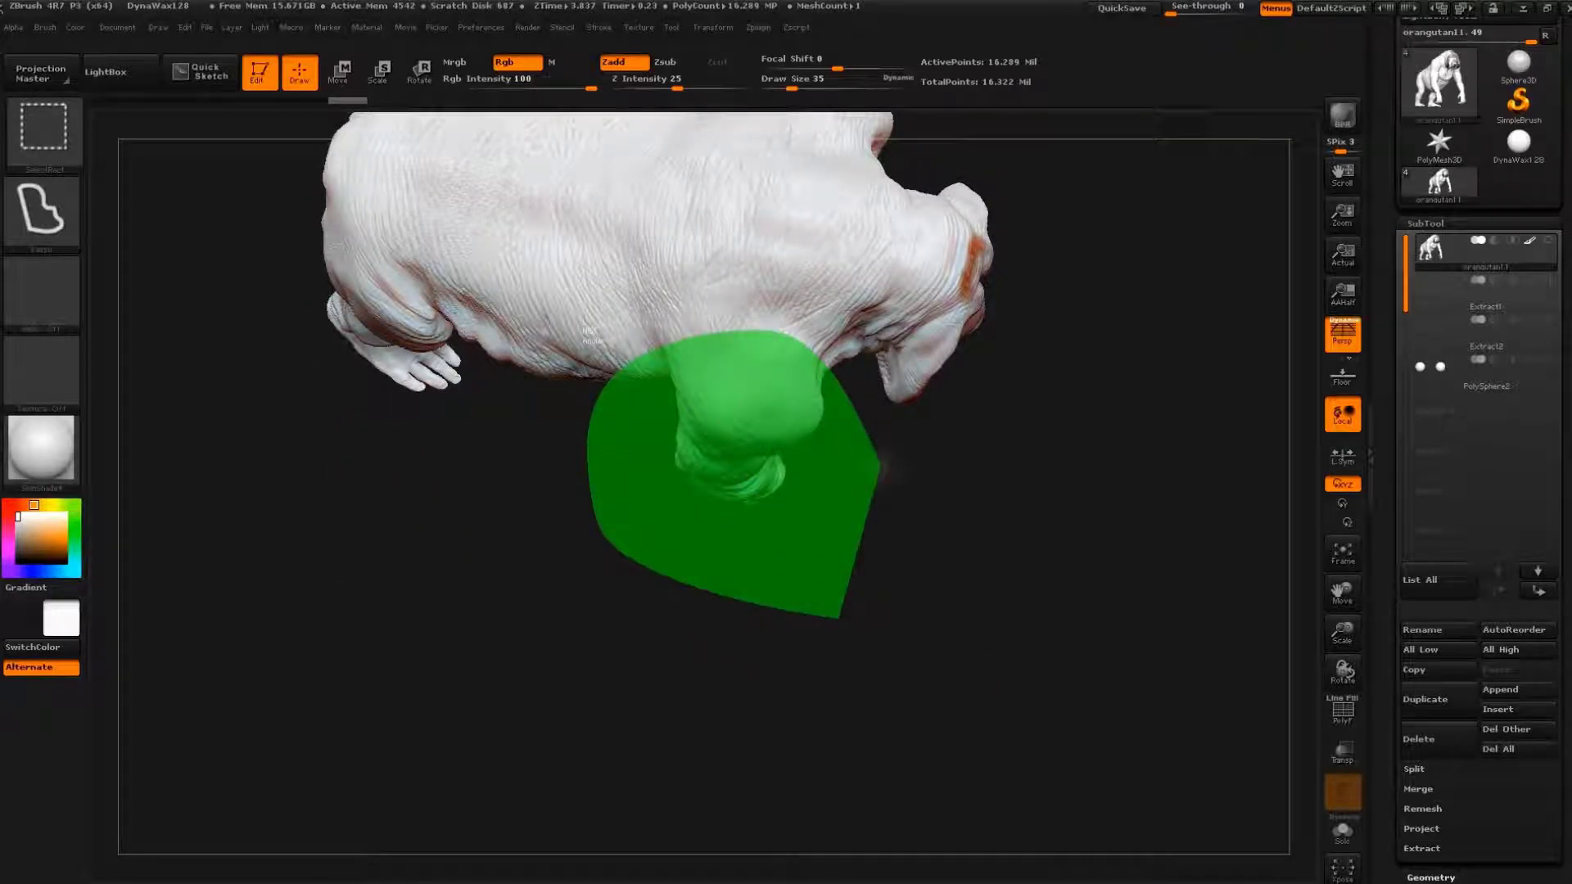
{"action": "mouse_move", "coordinate": [1021, 607]}
{"action": "left_mouse_down"}
{"action": "mouse_move", "coordinate": [1031, 551]}
{"action": "mouse_move", "coordinate": [1185, 544]}
{"action": "mouse_move", "coordinate": [1175, 590]}
{"action": "left_mouse_up"}
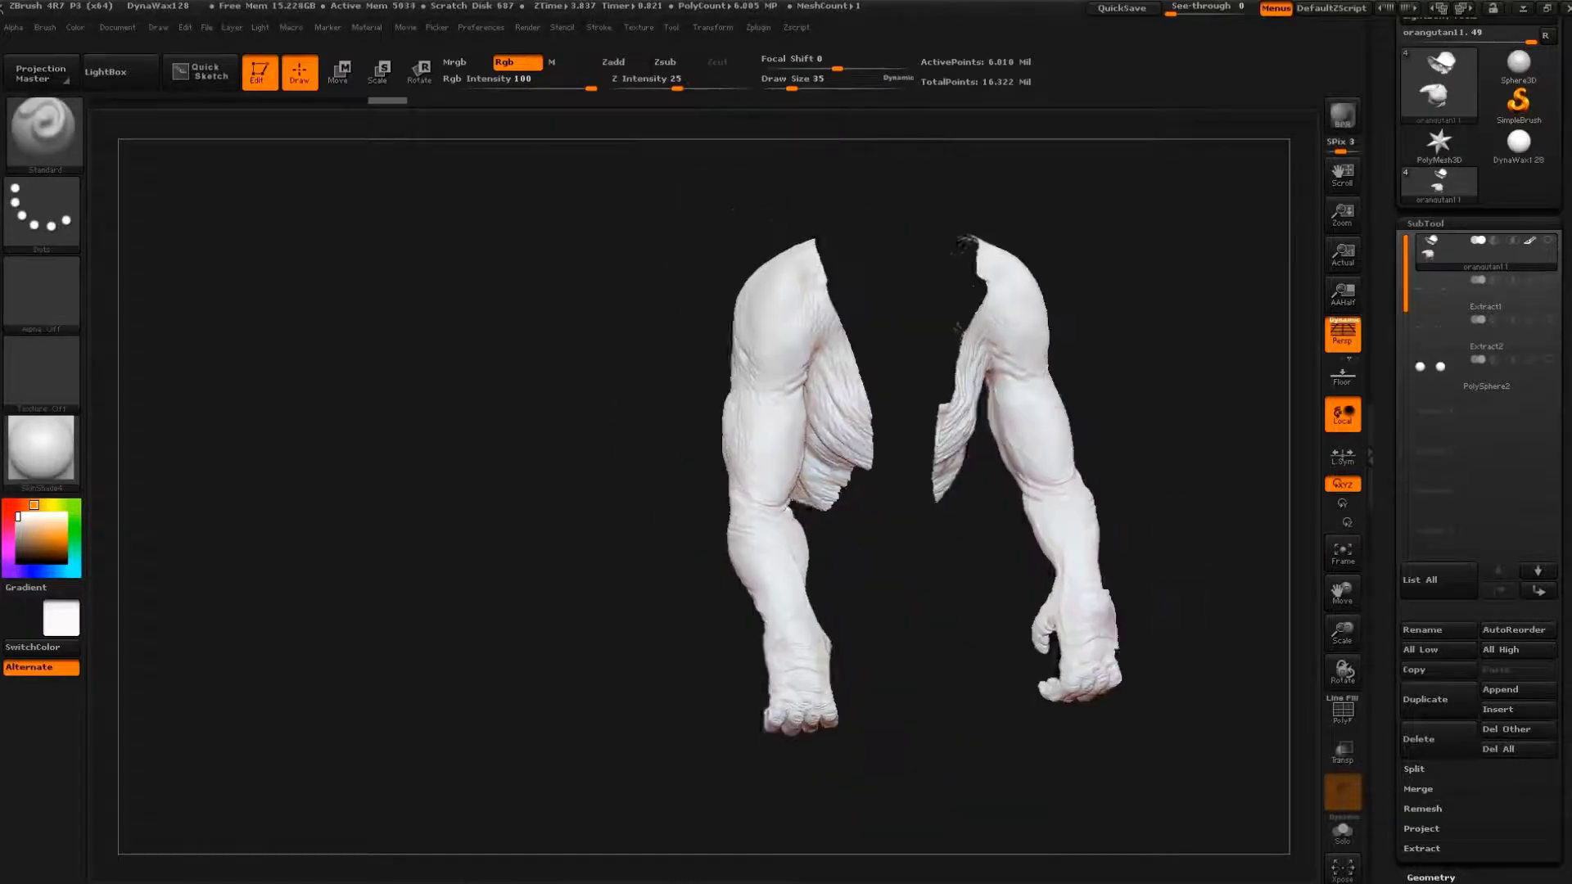
{"action": "mouse_move", "coordinate": [996, 567]}
{"action": "left_mouse_down"}
{"action": "mouse_move", "coordinate": [1070, 543]}
{"action": "mouse_move", "coordinate": [919, 244]}
{"action": "left_mouse_up"}
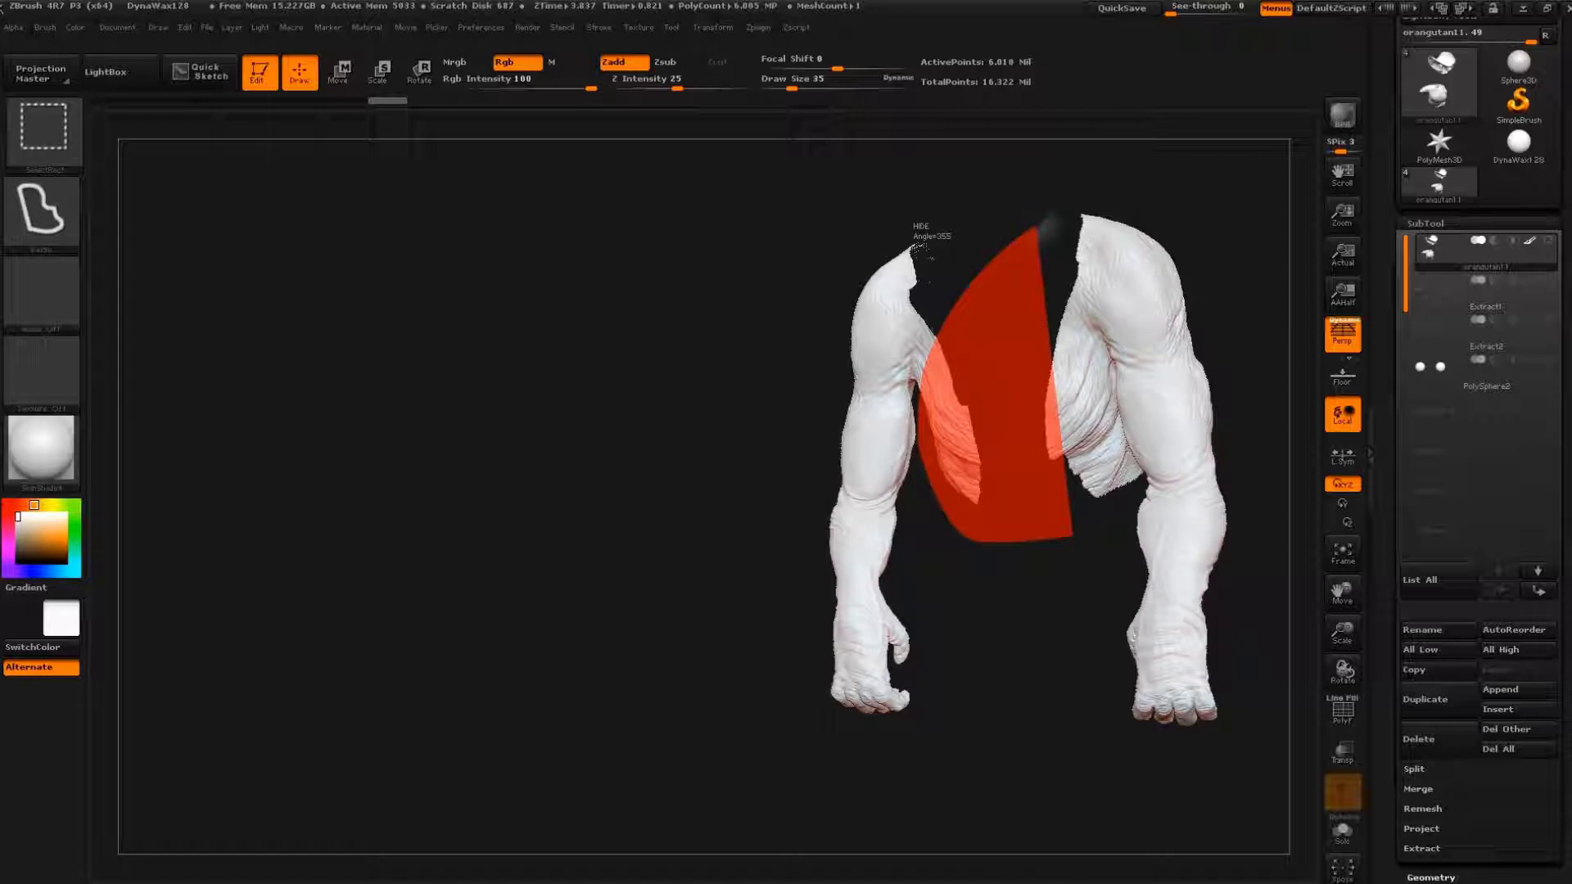
{"action": "left_click_drag", "start_coordinate": [918, 244], "coordinate": [920, 246], "text": "ctrl+alt+shift"}
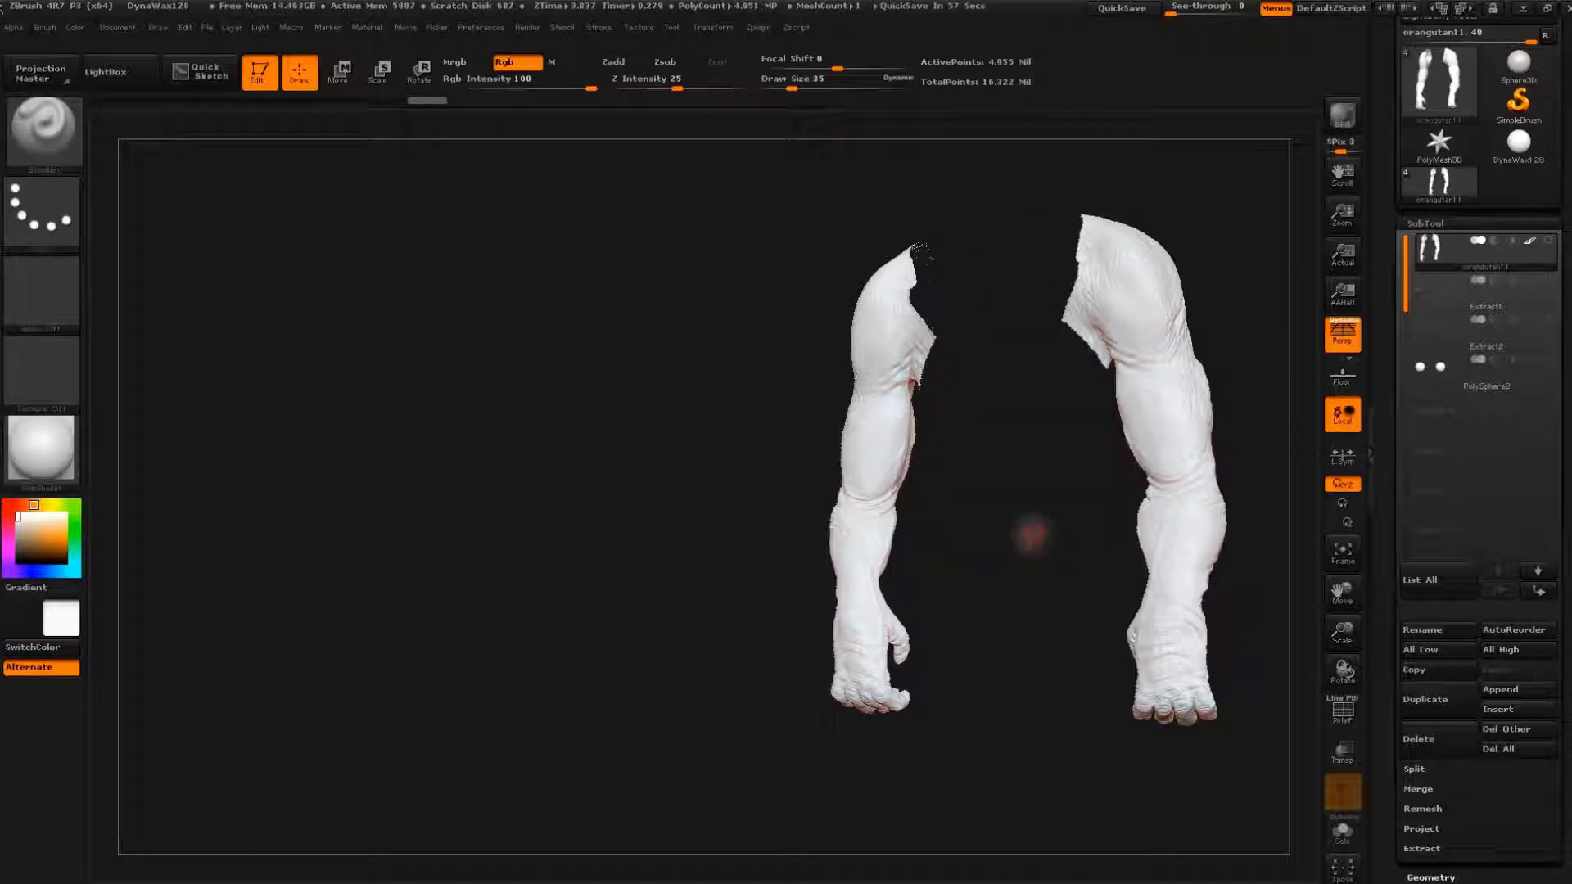
{"action": "key", "text": "shift+z"}
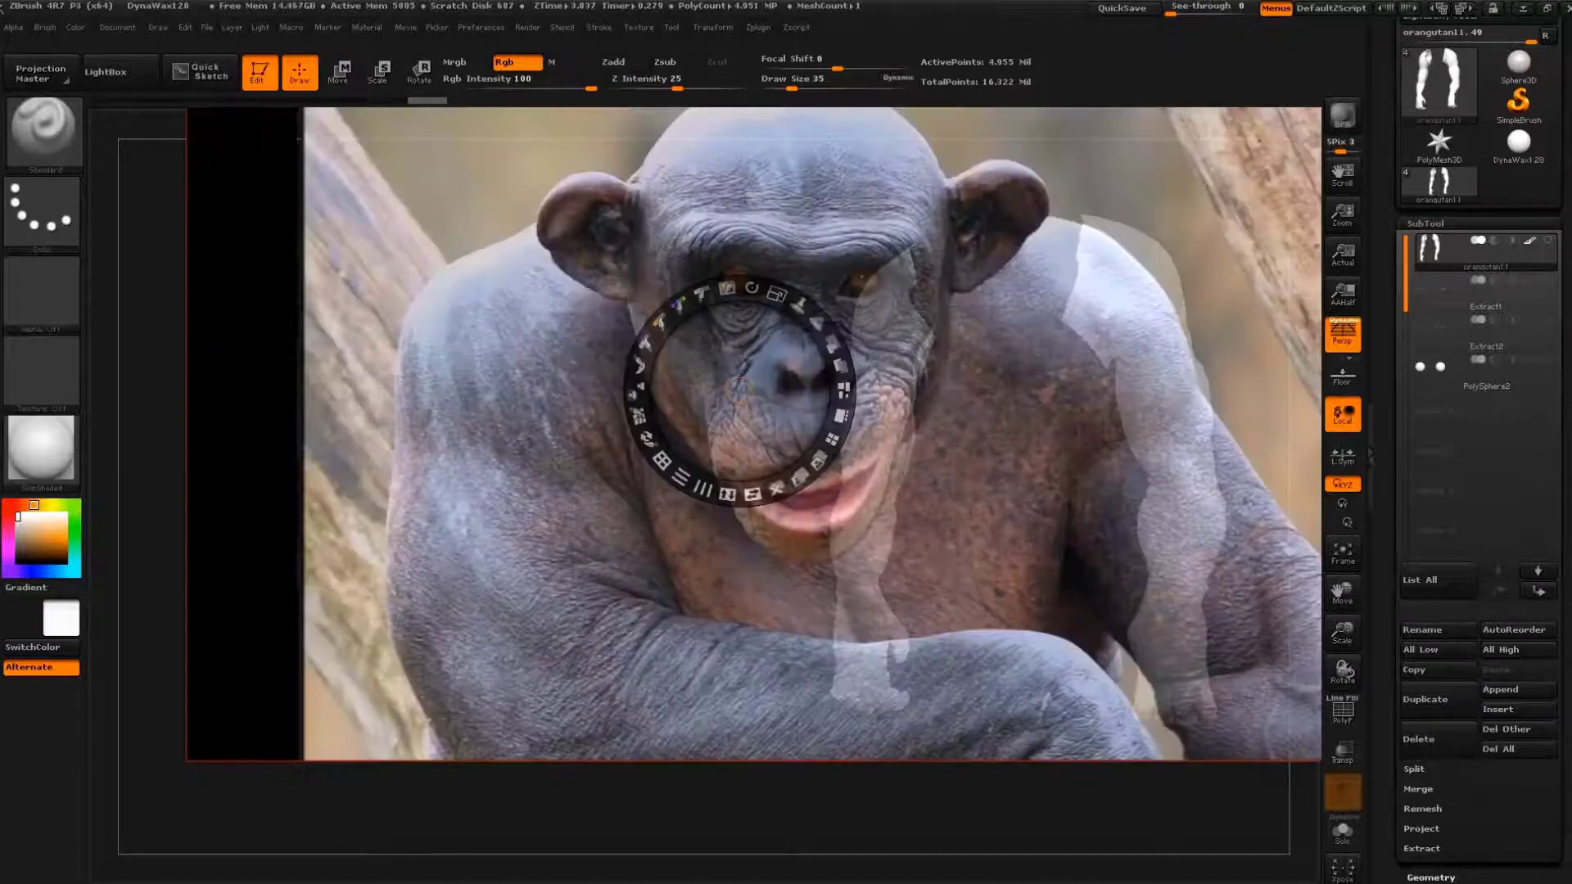
- Scale and reposition the chimp reference photo while rotating the arm to line them up
{"action": "left_click_drag", "start_coordinate": [776, 293], "coordinate": [764, 290]}
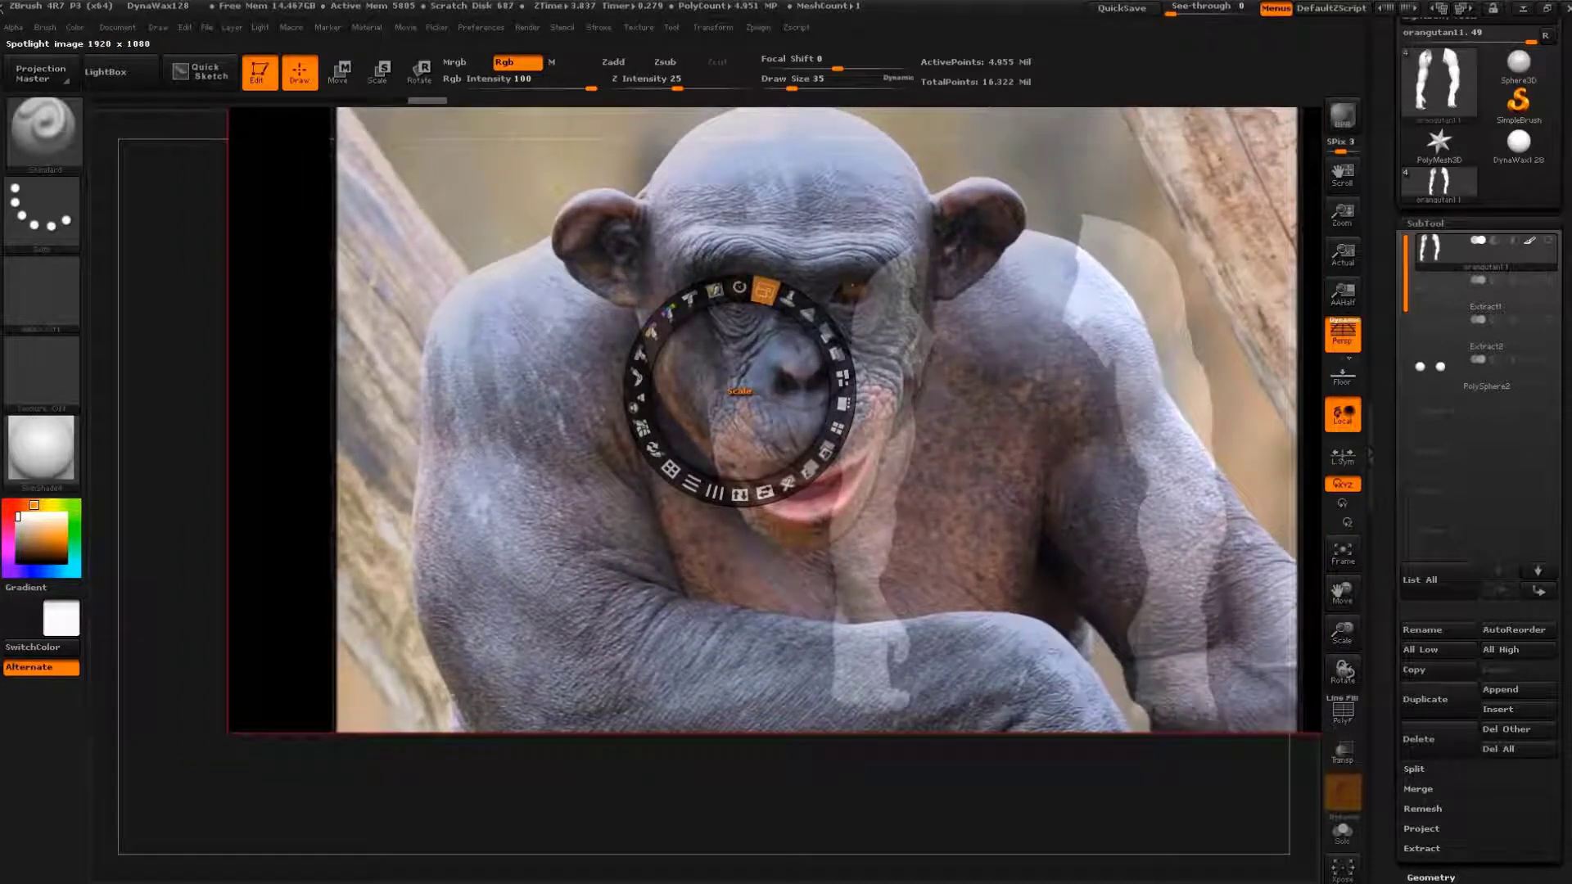
{"action": "key", "text": "shift+z"}
{"action": "key", "text": "shift+z"}
{"action": "key", "text": "shift+z"}
{"action": "mouse_move", "coordinate": [951, 520]}
{"action": "left_mouse_down"}
{"action": "mouse_move", "coordinate": [1141, 432]}
{"action": "mouse_move", "coordinate": [1144, 354]}
{"action": "mouse_move", "coordinate": [1186, 434]}
{"action": "mouse_move", "coordinate": [1116, 308]}
{"action": "left_mouse_up"}
{"action": "key", "text": "shift+z"}
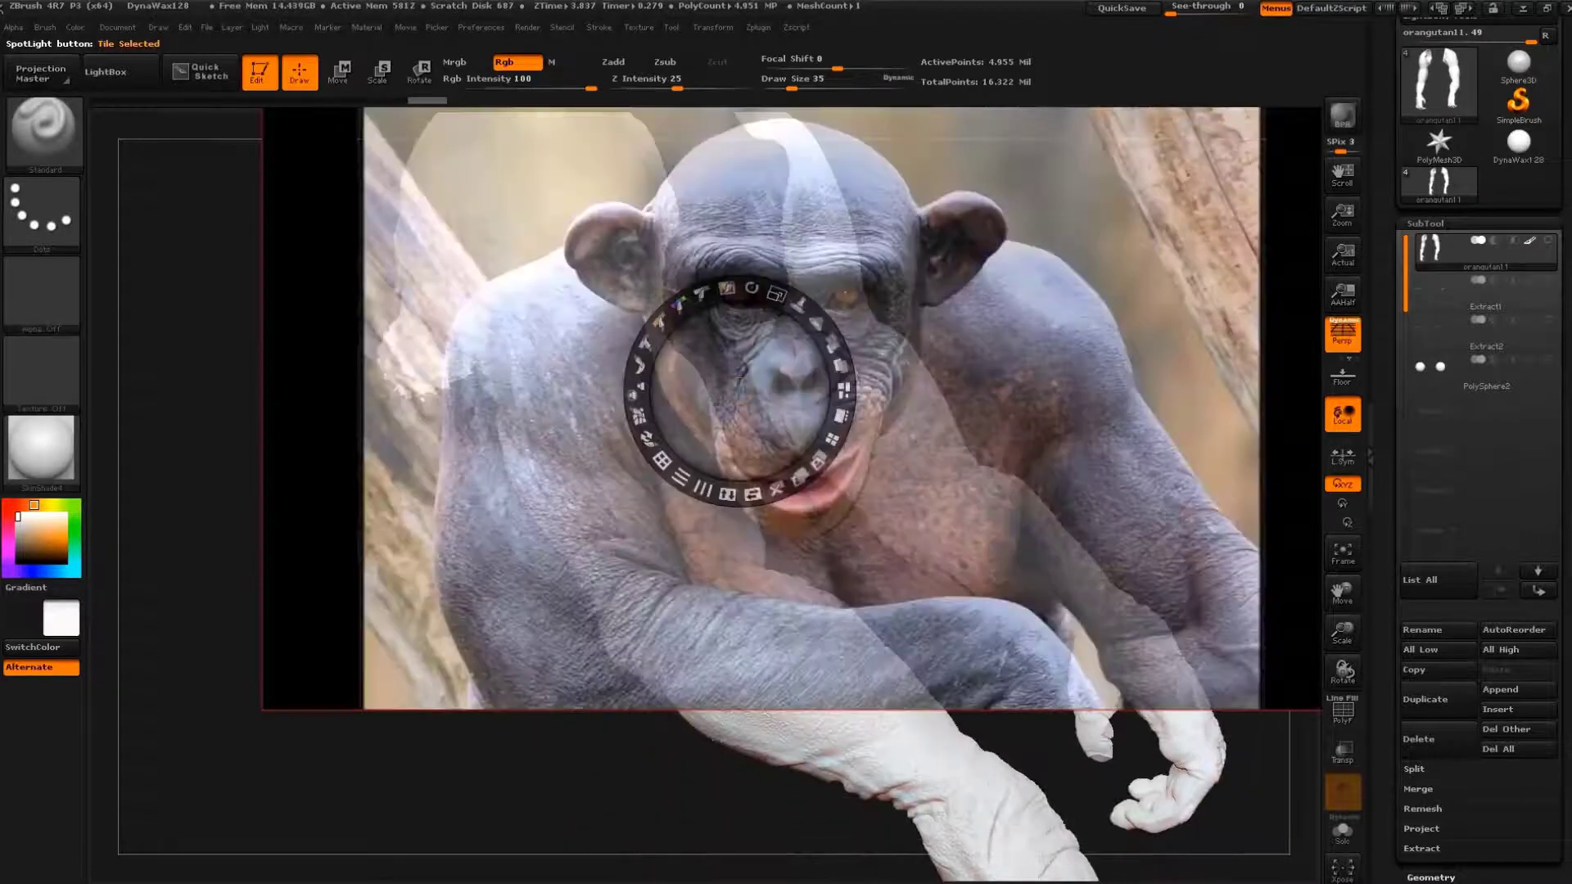
{"action": "mouse_move", "coordinate": [741, 391]}
{"action": "left_mouse_down"}
{"action": "mouse_move", "coordinate": [614, 770]}
{"action": "mouse_move", "coordinate": [692, 771]}
{"action": "left_mouse_up"}
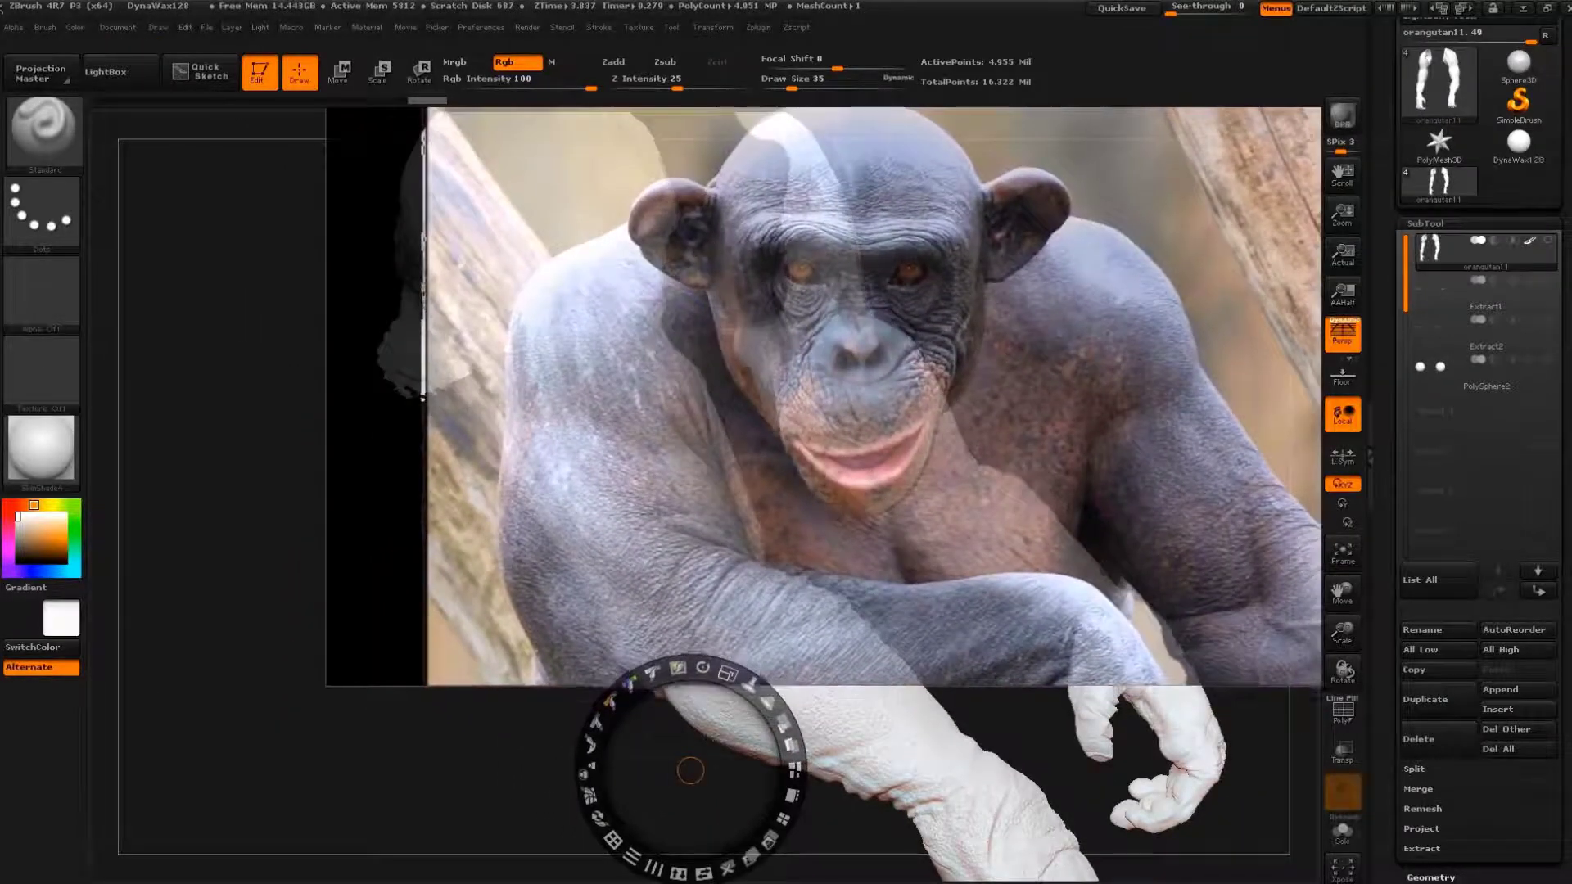
{"action": "key", "text": "shift+z"}
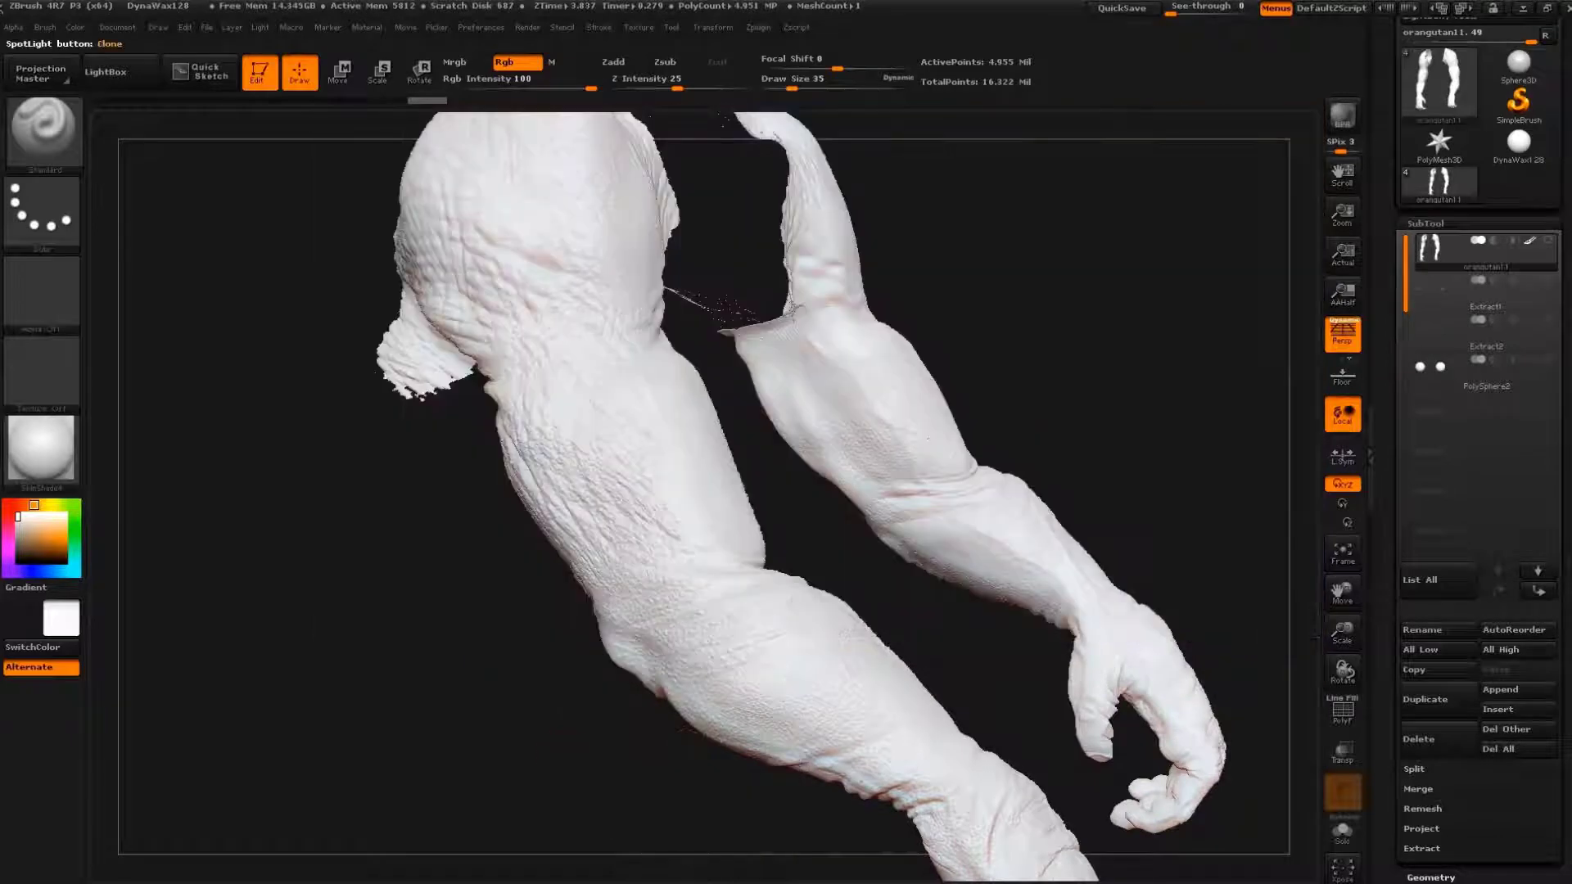
{"action": "left_click_drag", "start_coordinate": [1064, 368], "coordinate": [1023, 426]}
{"action": "key", "text": "shift+z"}
- Fine-tune the chimp photo's position and rotation, then paint grey-purple skin onto the upper arm
{"action": "mouse_move", "coordinate": [684, 742]}
{"action": "left_mouse_down"}
{"action": "mouse_move", "coordinate": [491, 747]}
{"action": "mouse_move", "coordinate": [570, 762]}
{"action": "left_mouse_up"}
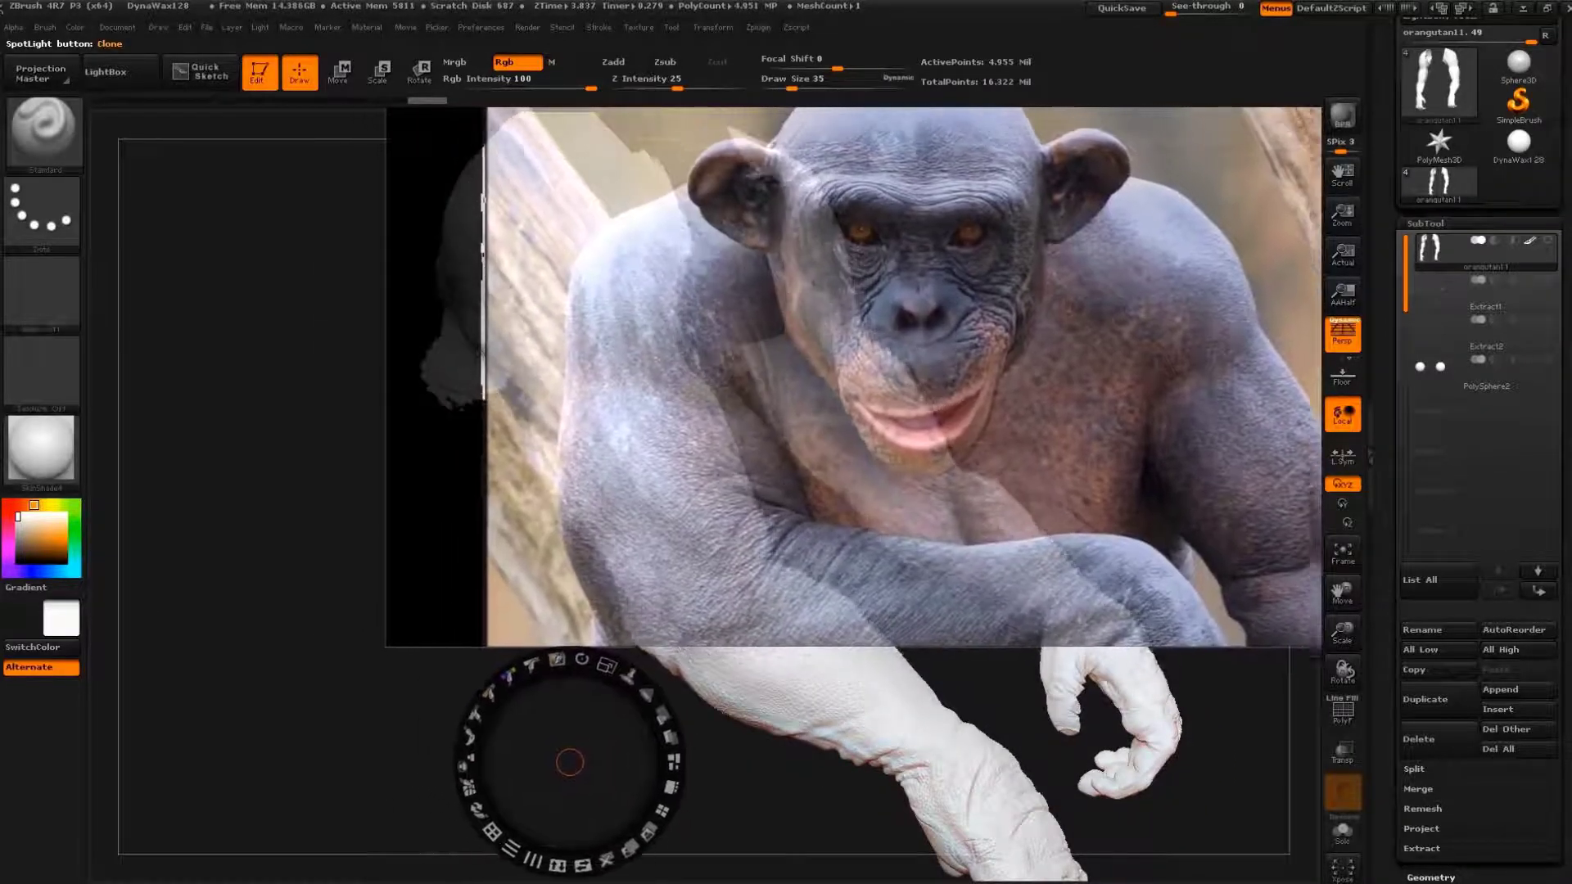
{"action": "left_click_drag", "start_coordinate": [581, 660], "coordinate": [523, 664]}
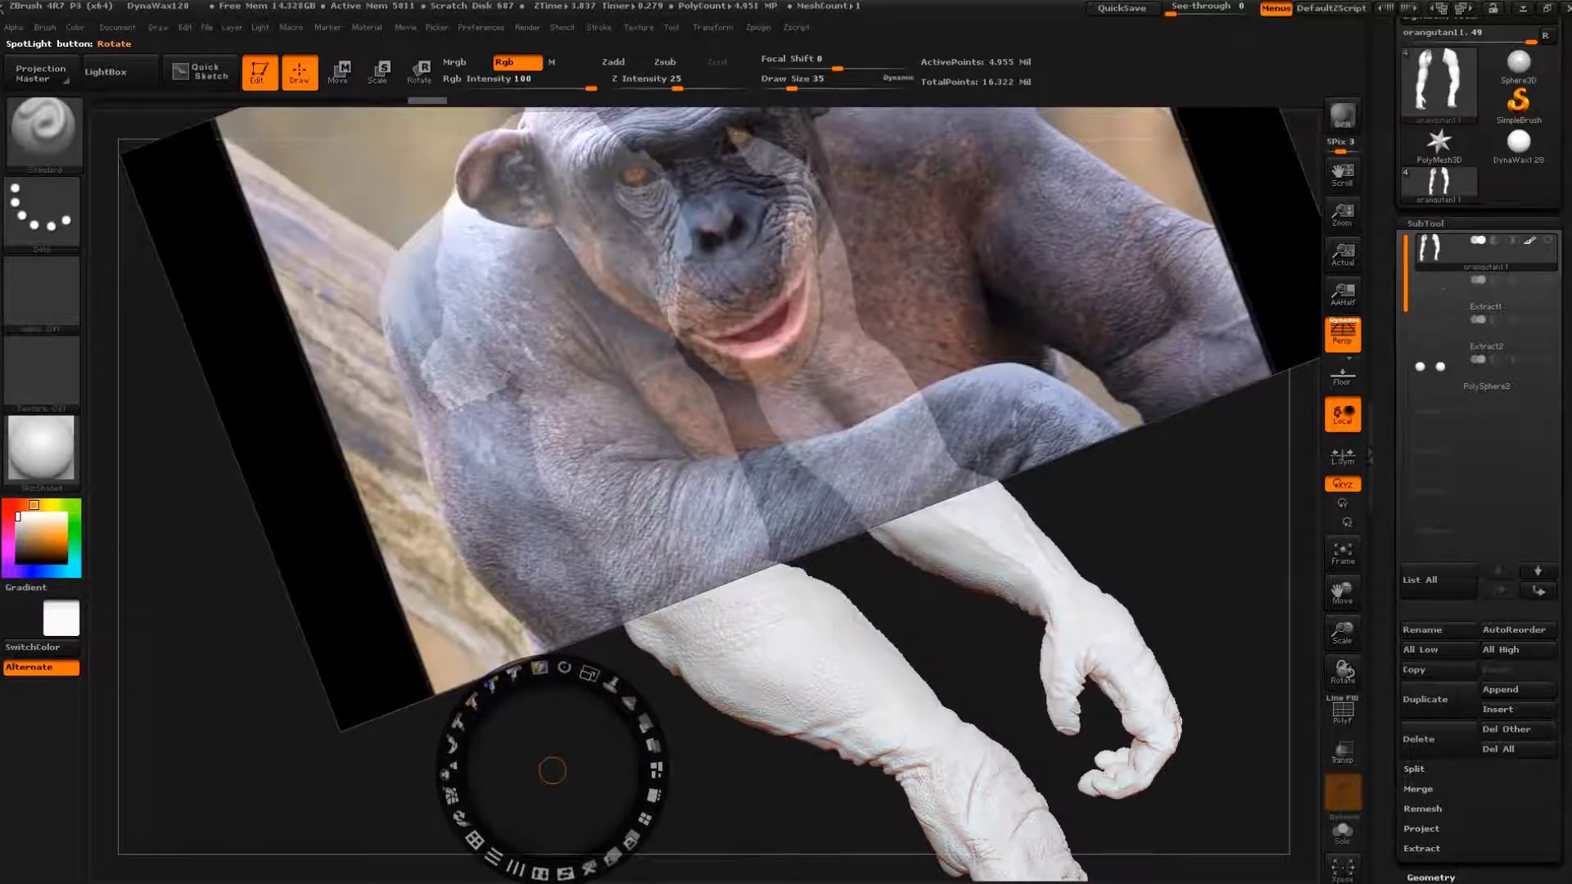
{"action": "left_click_drag", "start_coordinate": [552, 769], "coordinate": [455, 631]}
{"action": "key", "text": "shift+z"}
{"action": "key", "text": "s"}
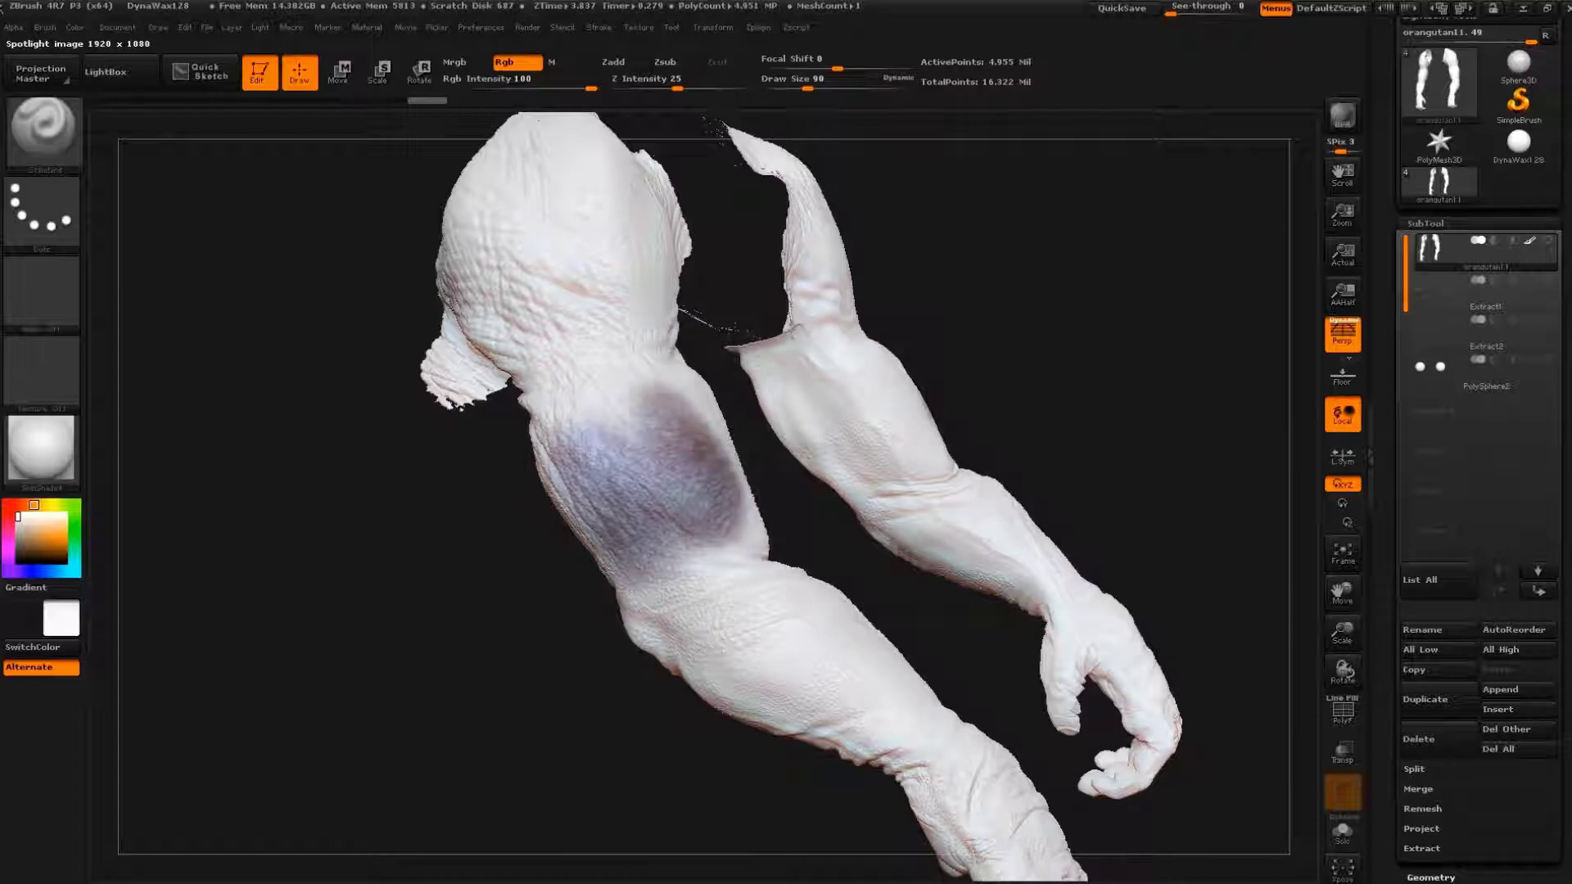
{"action": "left_click_drag", "start_coordinate": [598, 327], "coordinate": [646, 319]}
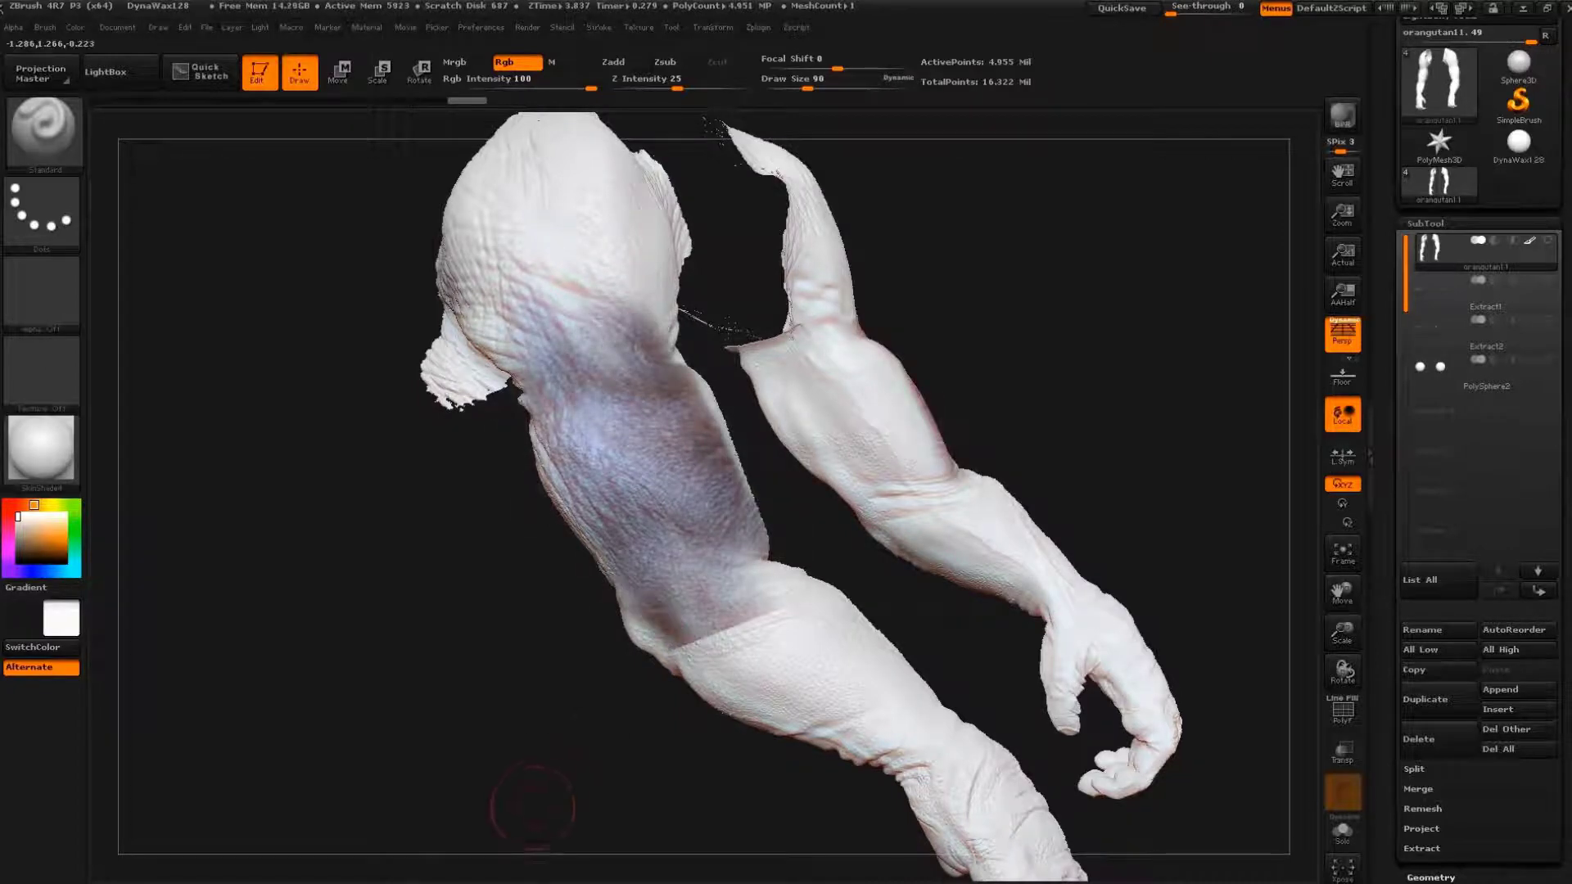
- Realign and enlarge the chimp photo, then paint its skin along the forearm
{"action": "key", "text": "shift+z"}
{"action": "mouse_move", "coordinate": [456, 631]}
{"action": "left_mouse_down"}
{"action": "mouse_move", "coordinate": [736, 562]}
{"action": "mouse_move", "coordinate": [767, 583]}
{"action": "left_mouse_up"}
{"action": "mouse_move", "coordinate": [779, 481]}
{"action": "left_mouse_down"}
{"action": "mouse_move", "coordinate": [737, 573]}
{"action": "mouse_move", "coordinate": [816, 446]}
{"action": "left_mouse_up"}
{"action": "mouse_move", "coordinate": [778, 515]}
{"action": "left_mouse_down"}
{"action": "mouse_move", "coordinate": [708, 614]}
{"action": "mouse_move", "coordinate": [762, 663]}
{"action": "left_mouse_up"}
{"action": "key", "text": "shift+z"}
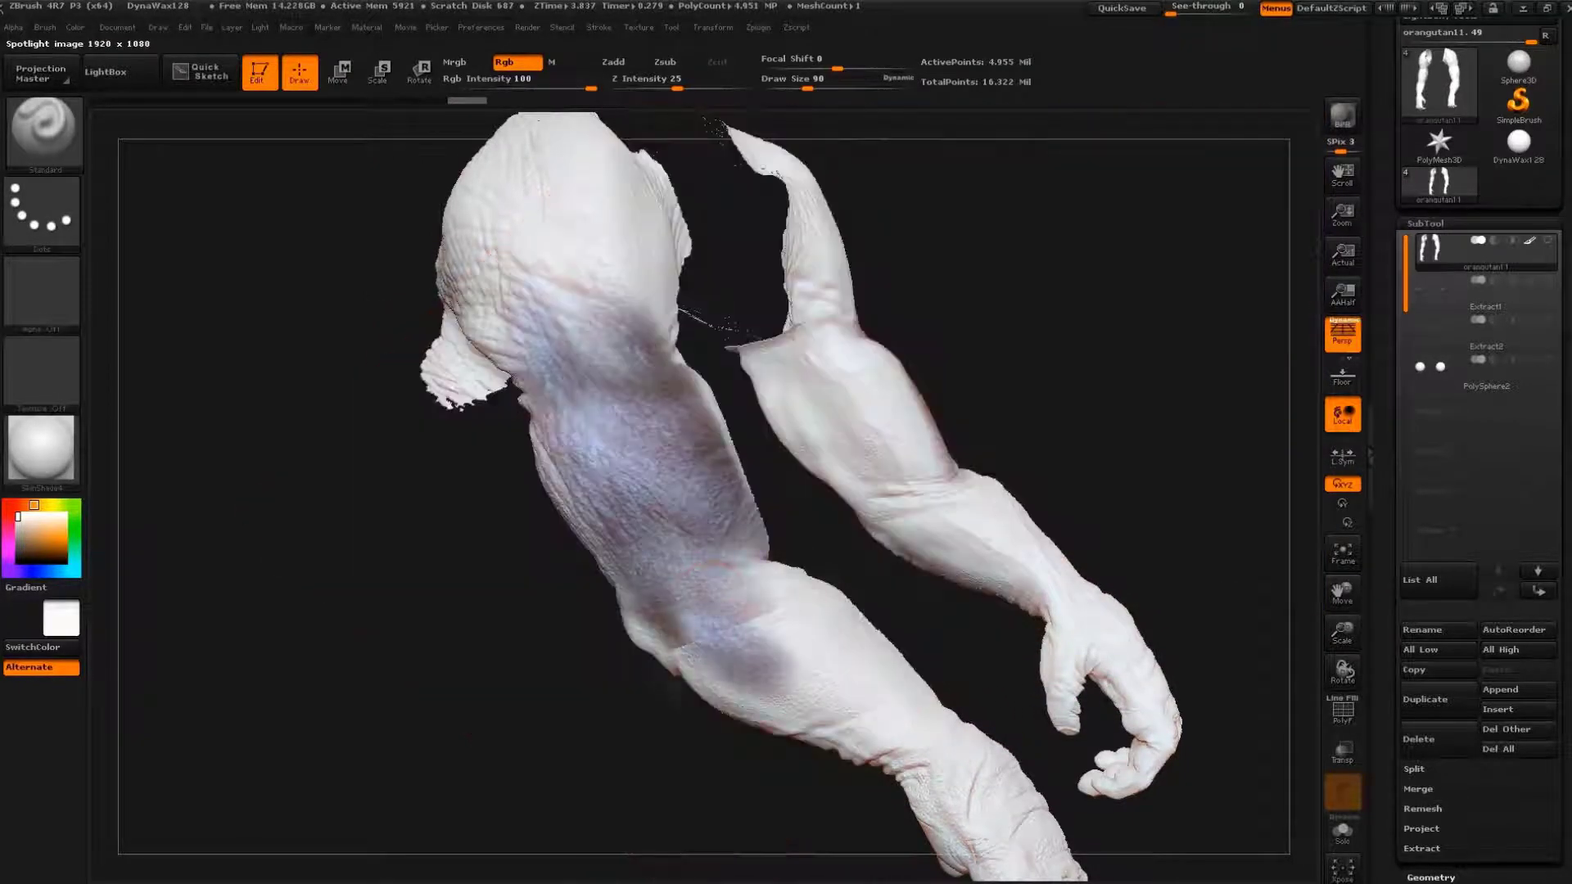
{"action": "mouse_move", "coordinate": [606, 631]}
{"action": "left_mouse_down"}
{"action": "mouse_move", "coordinate": [851, 688]}
{"action": "mouse_move", "coordinate": [908, 720]}
{"action": "mouse_move", "coordinate": [802, 737]}
{"action": "left_mouse_up"}
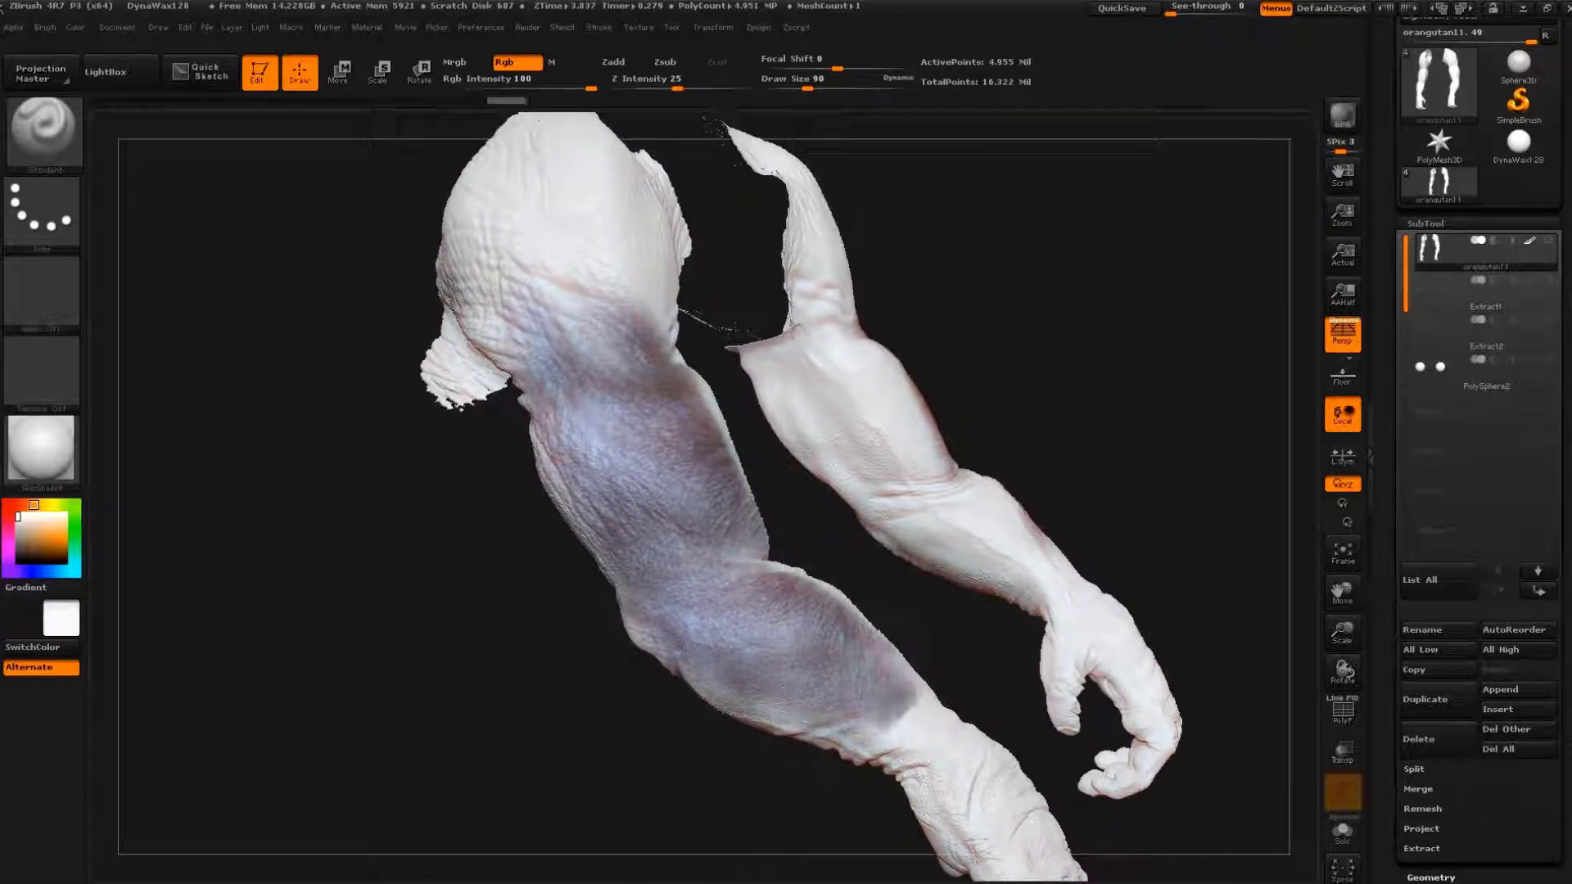
- Zoom out to view both arms and move the reference photo down and right
{"action": "left_click_drag", "start_coordinate": [499, 712], "coordinate": [524, 737]}
{"action": "key", "text": "shift+z"}
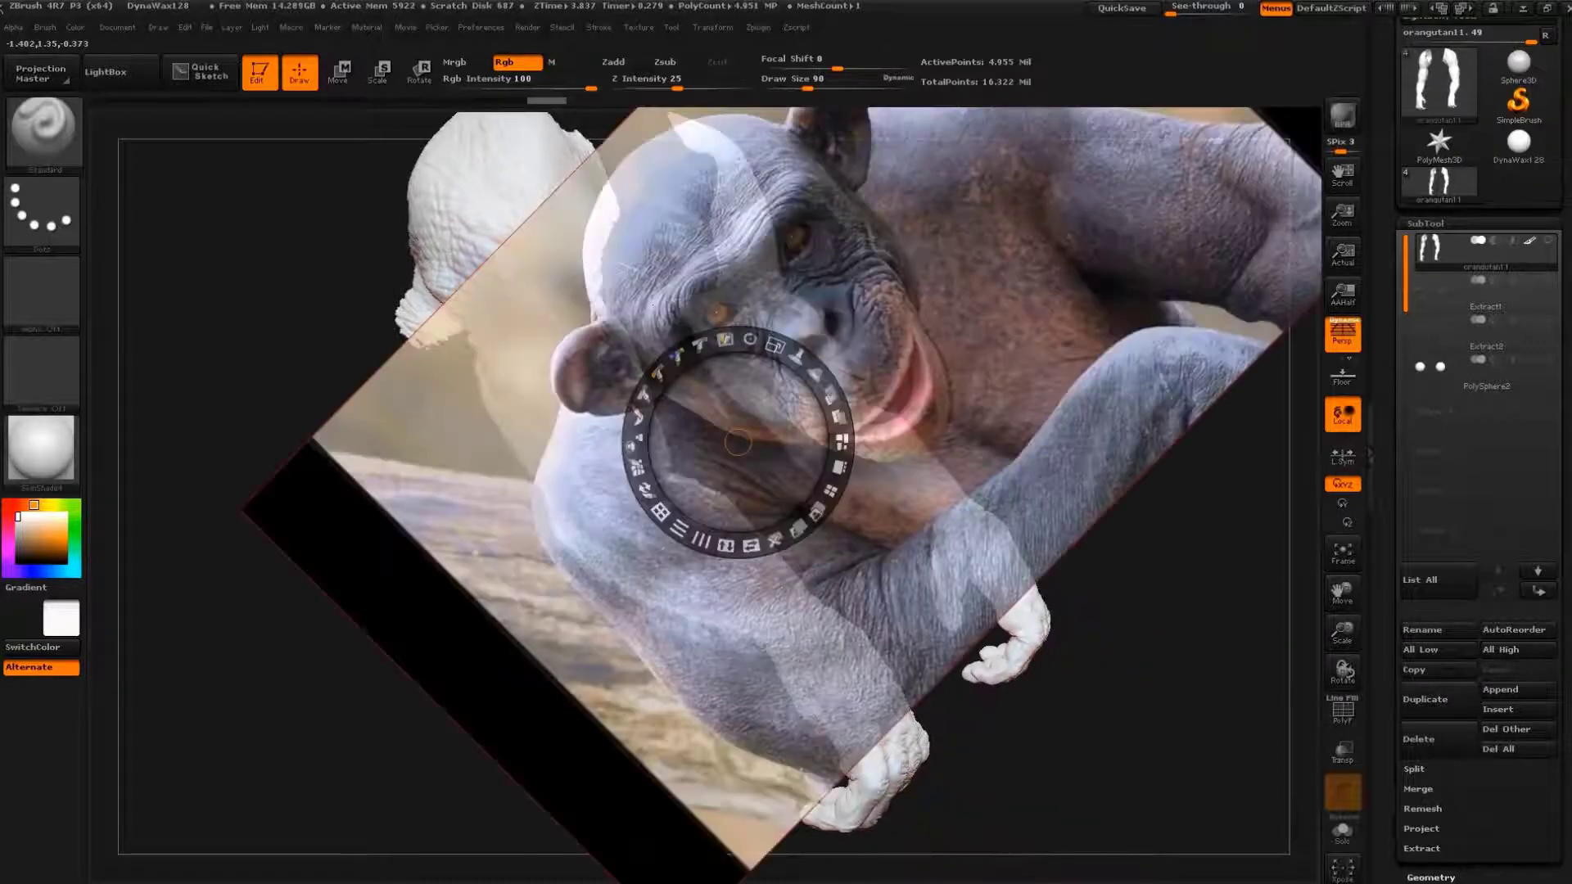
{"action": "left_click_drag", "start_coordinate": [738, 442], "coordinate": [908, 589]}
{"action": "key", "text": "shift+z"}
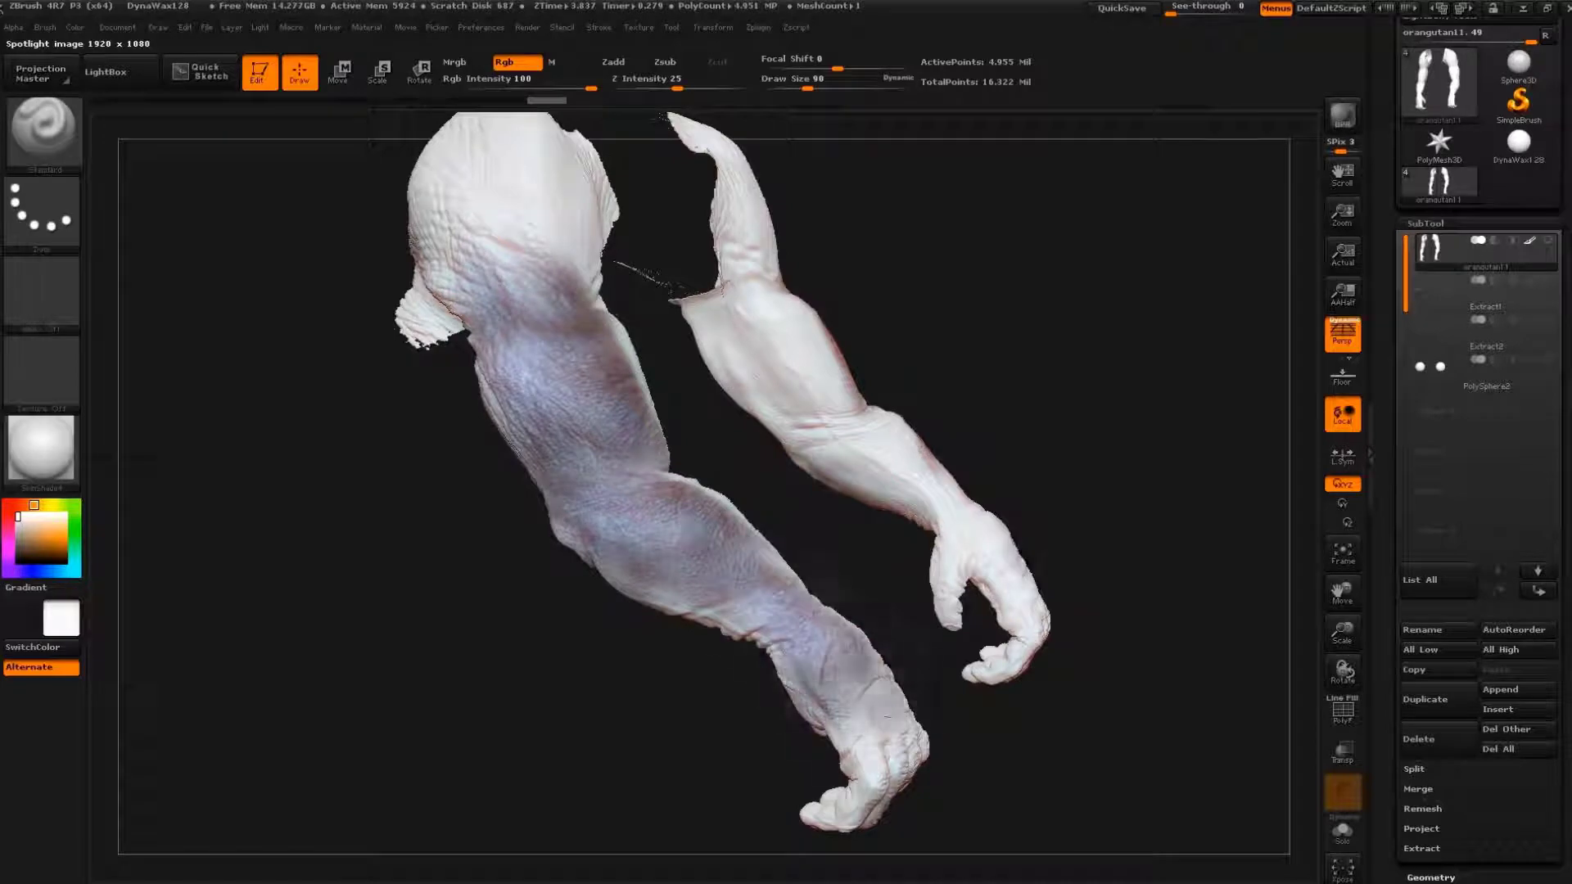
{"action": "left_click", "coordinate": [41, 450]}
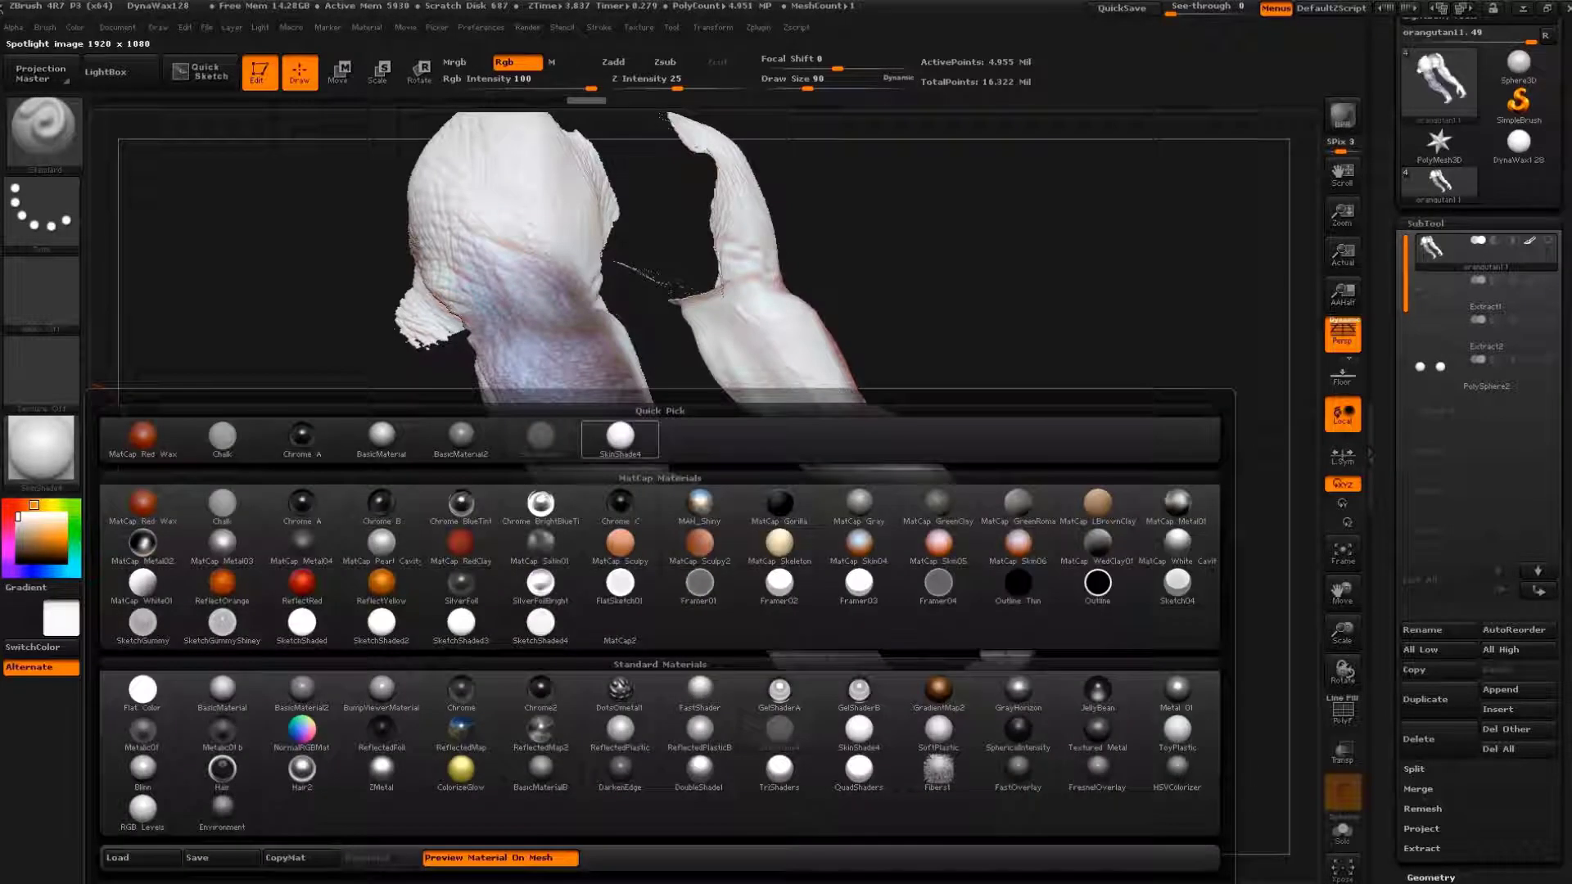
- Apply the SkinShade4 material to the arm sculpt
{"action": "left_click", "coordinate": [484, 720]}
{"action": "left_click_drag", "start_coordinate": [484, 720], "coordinate": [511, 712]}
{"action": "key", "text": "shift+z"}
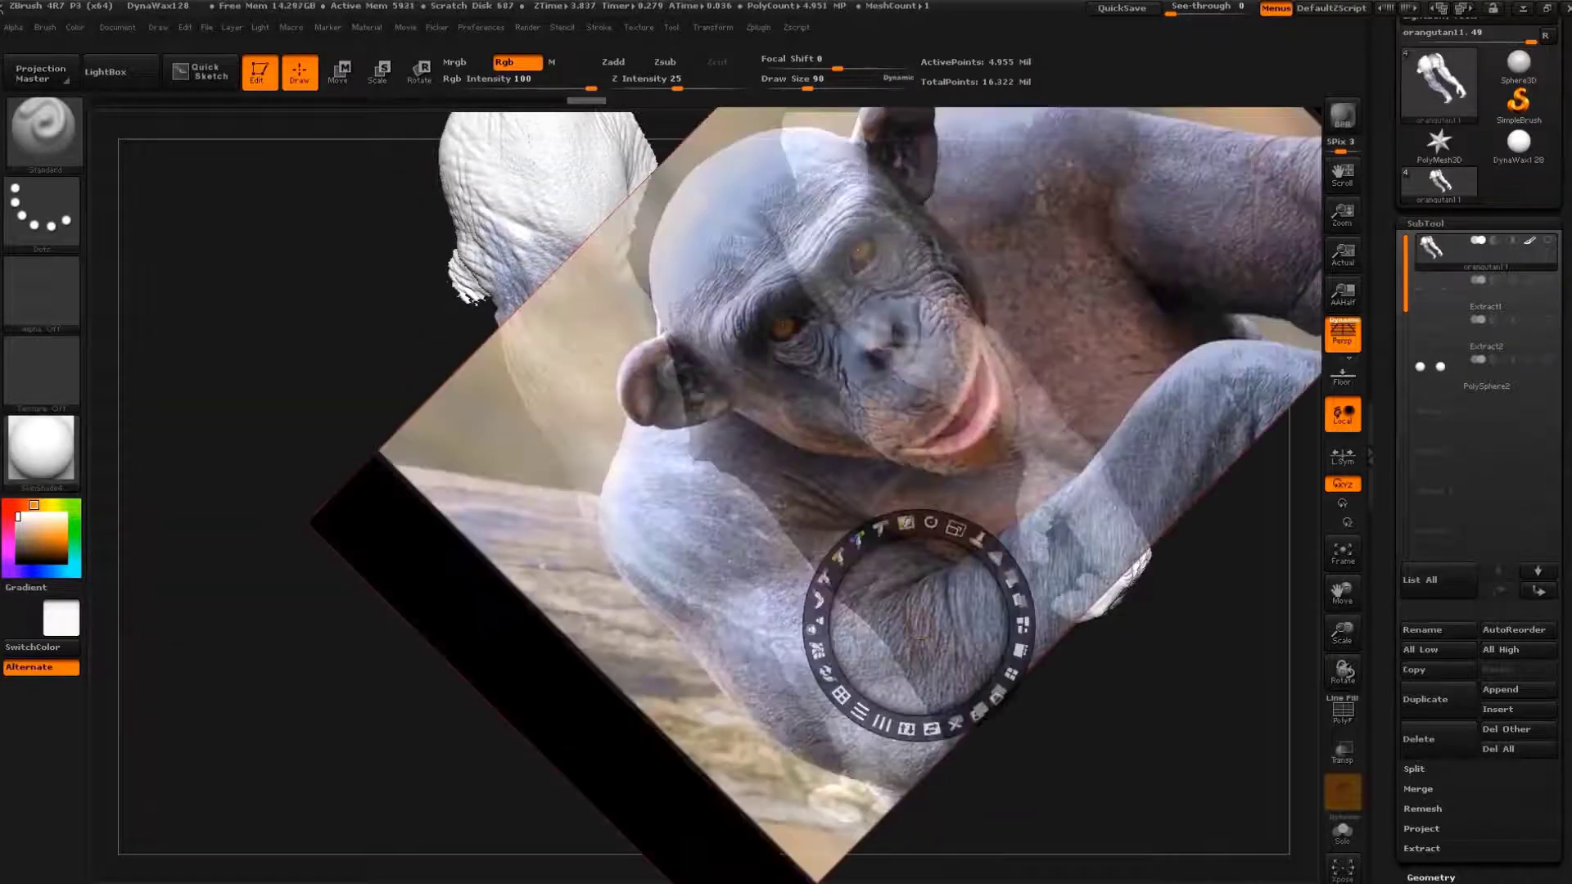
{"action": "key", "text": "shift+z"}
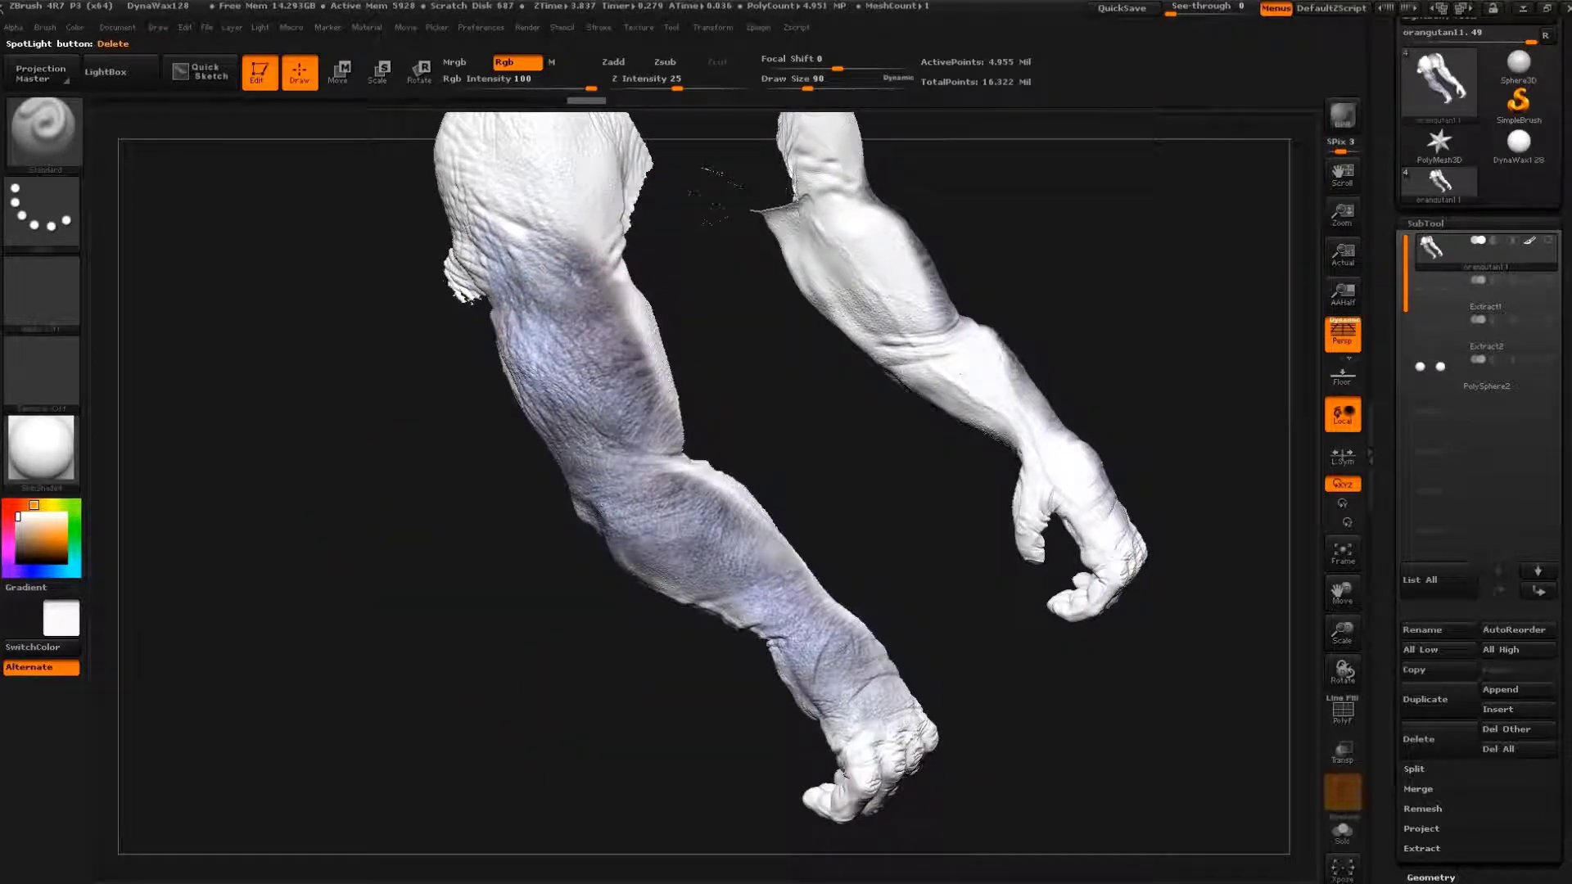
- Turn the arms upright, then preview the Orangutan photo in the REFS folder
{"action": "left_click_drag", "start_coordinate": [769, 319], "coordinate": [1013, 697]}
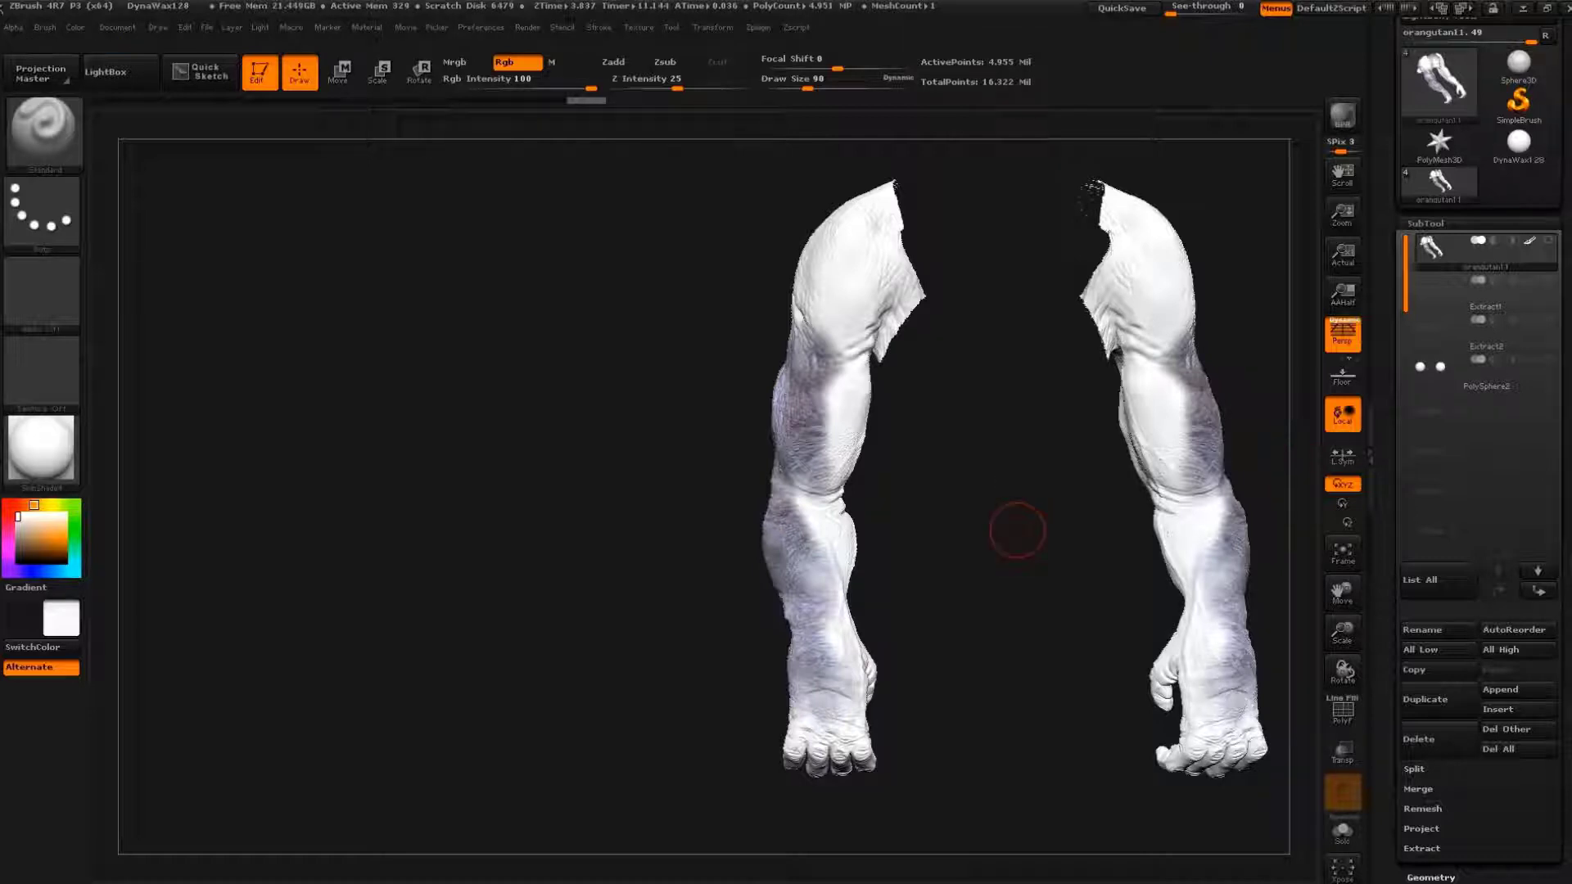
{"action": "mouse_move", "coordinate": [1093, 193]}
{"action": "left_mouse_down"}
{"action": "mouse_move", "coordinate": [883, 386]}
{"action": "mouse_move", "coordinate": [790, 385]}
{"action": "left_mouse_up"}
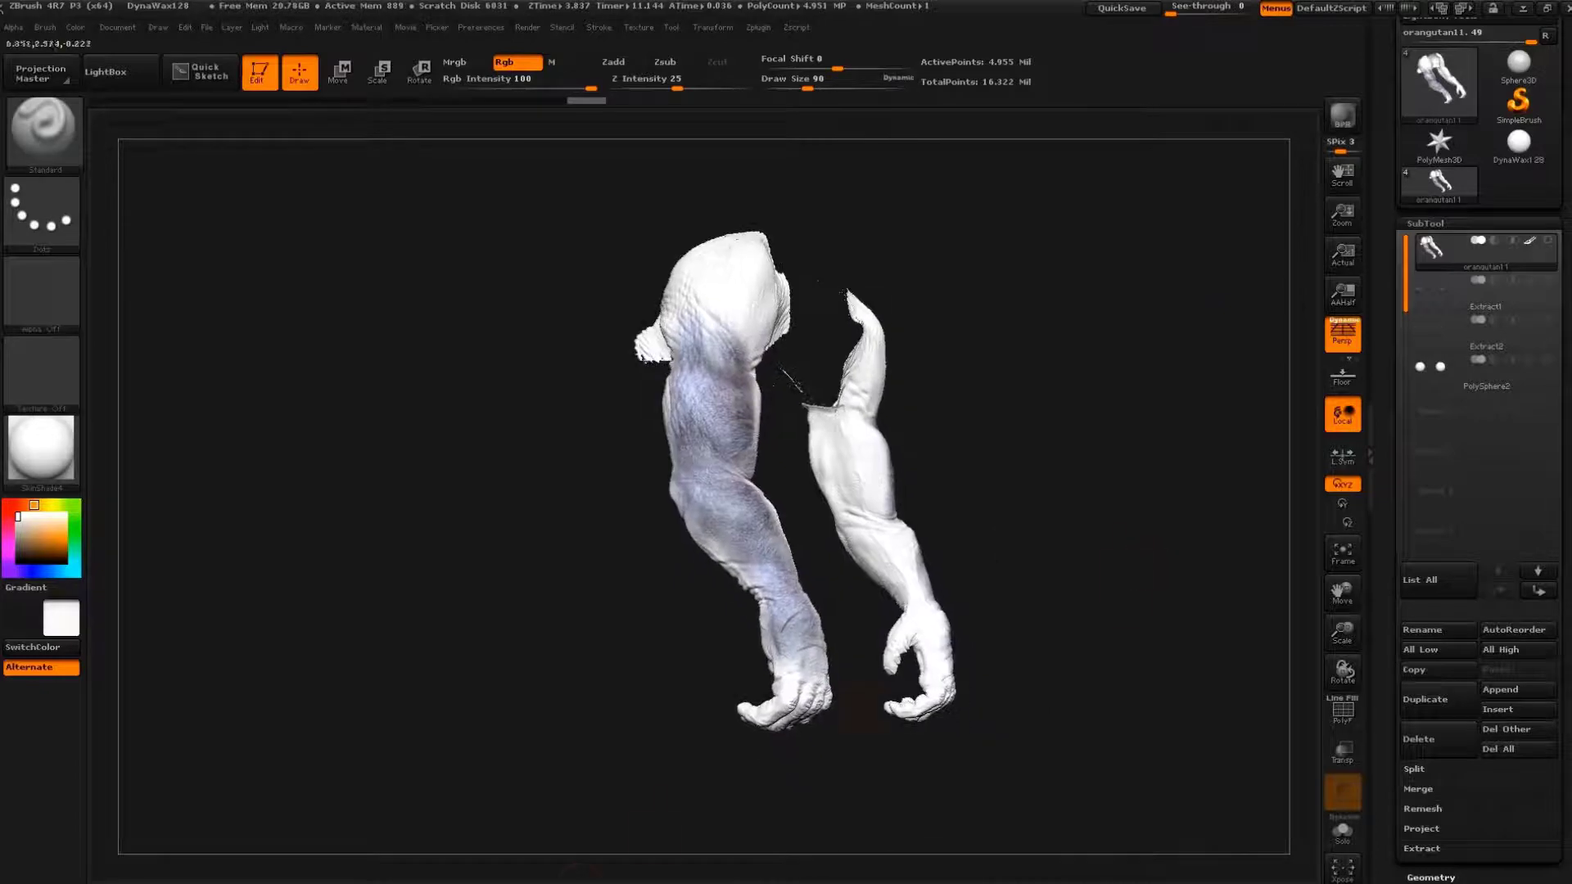
{"action": "key", "text": "alt+Tab"}
{"action": "double_click", "coordinate": [690, 270]}
- Close the Orangutan preview, browse the REFS folder, and view then close fingers-orangutan
{"action": "key", "text": "alt+F4"}
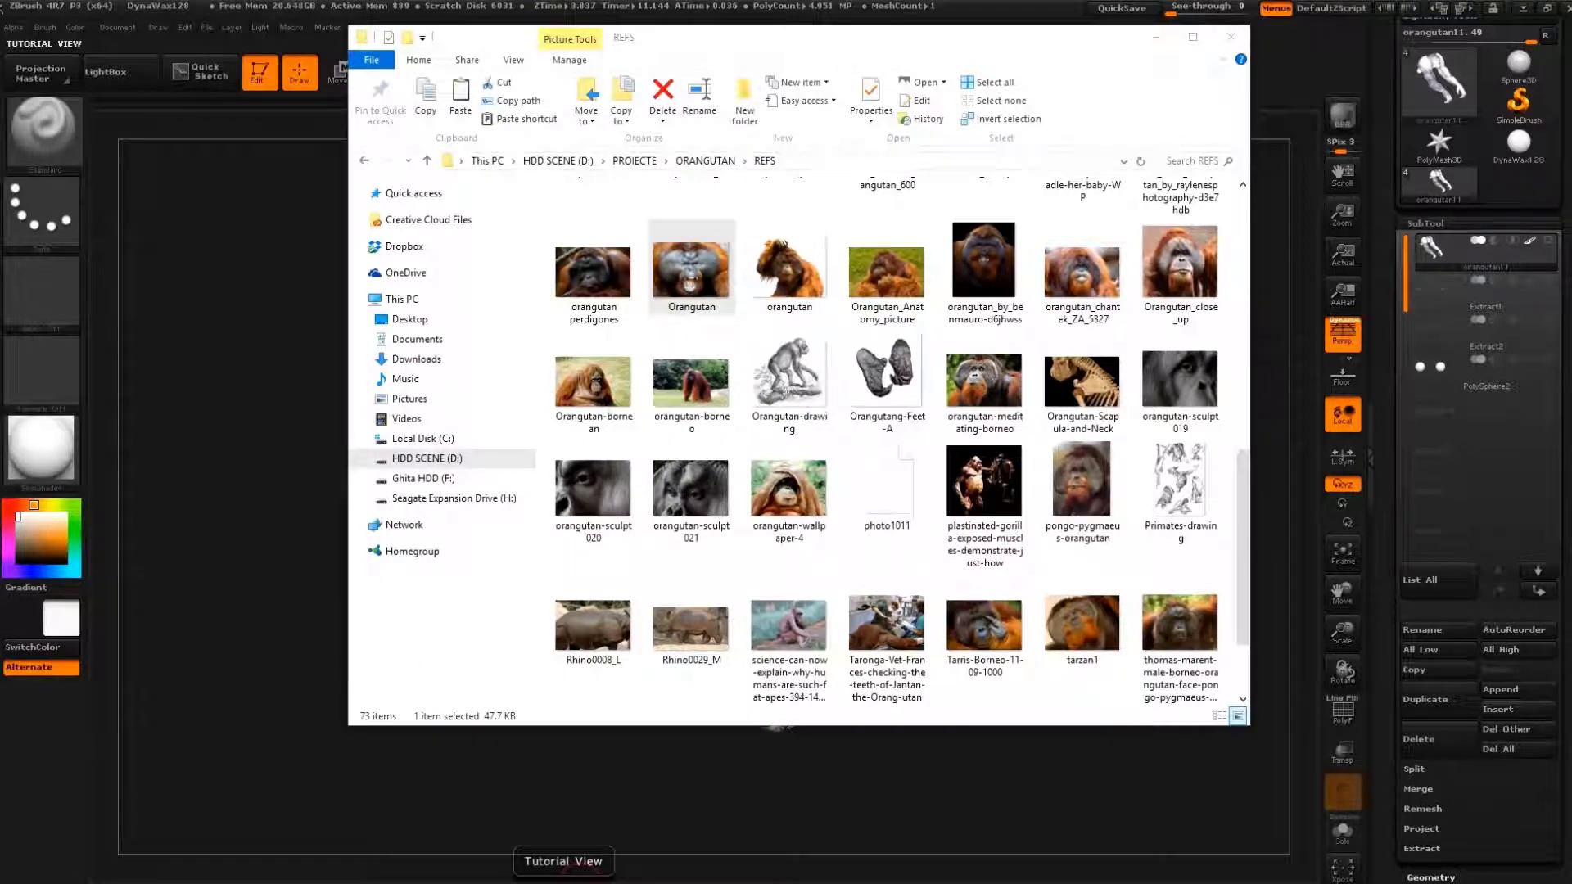
{"action": "scroll", "coordinate": [888, 442], "scroll_direction": "down", "scroll_amount": 2}
{"action": "scroll", "coordinate": [888, 442], "scroll_direction": "up", "scroll_amount": 3}
{"action": "scroll", "coordinate": [888, 442], "scroll_direction": "up", "scroll_amount": 3}
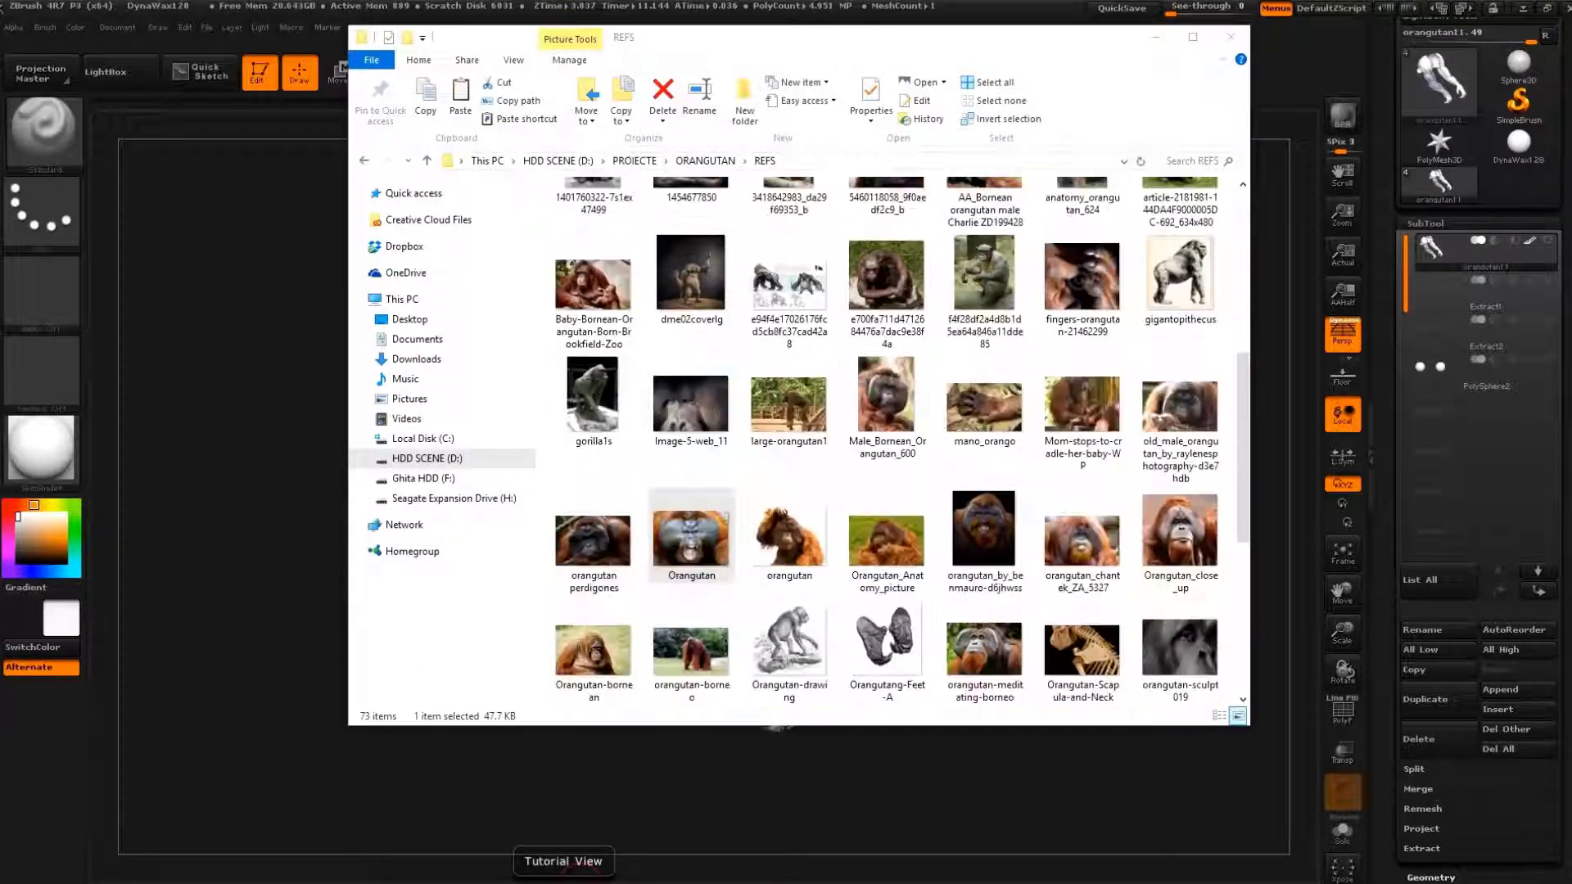
{"action": "scroll", "coordinate": [690, 532], "scroll_direction": "down", "scroll_amount": 5}
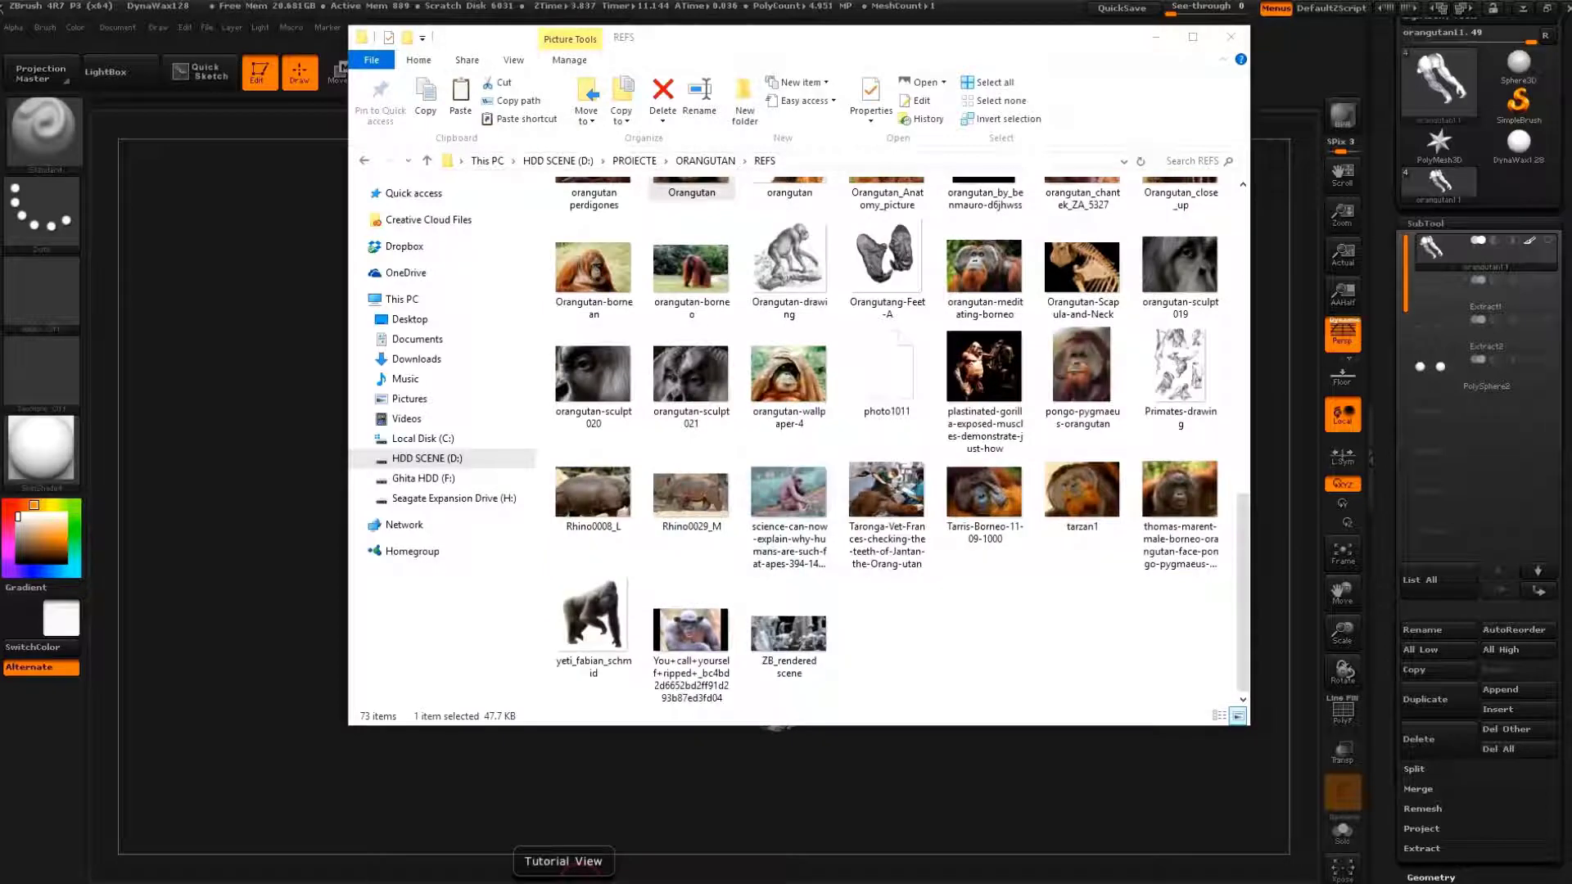
{"action": "scroll", "coordinate": [690, 532], "scroll_direction": "up", "scroll_amount": 4}
{"action": "double_click", "coordinate": [1082, 221]}
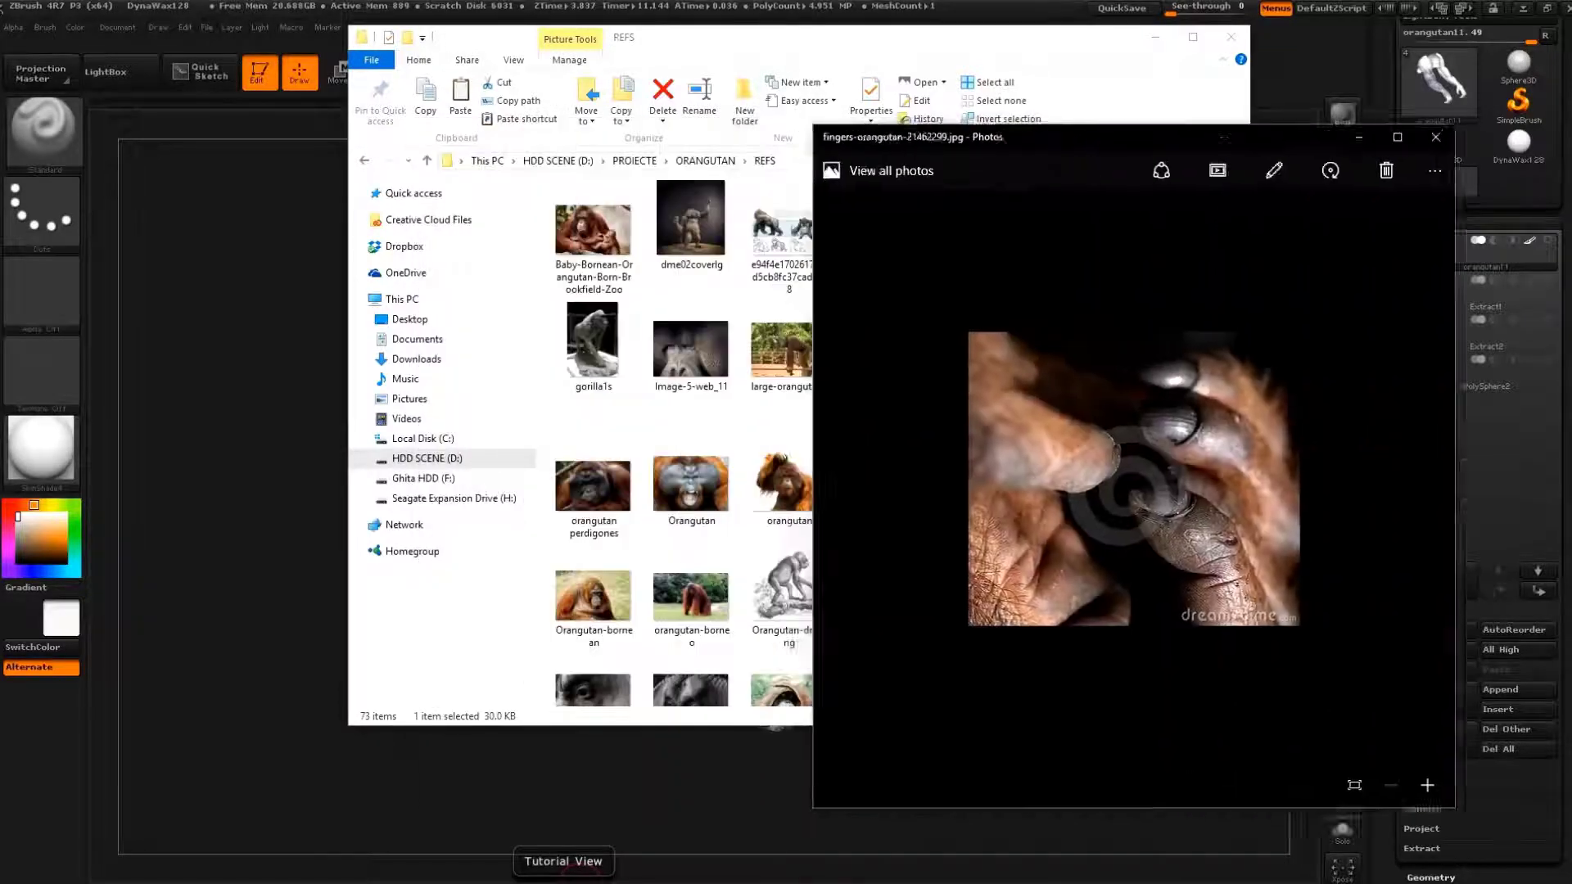
{"action": "key", "text": "alt+F4"}
{"action": "key", "text": "alt+F4"}
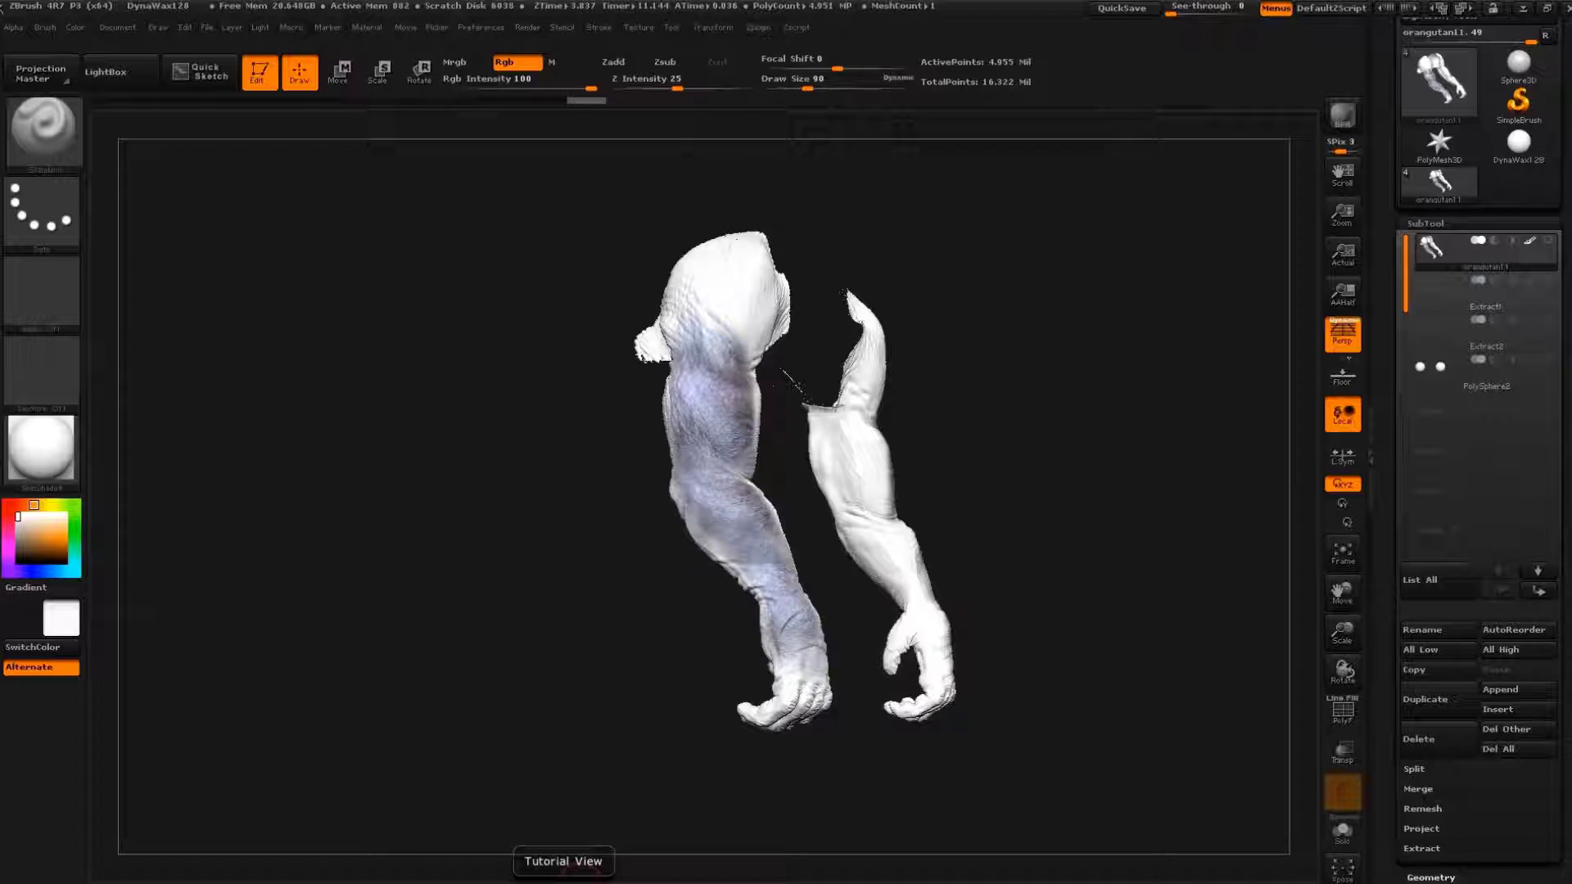
- Keep SkinShade4 as the arms' material and frame them in view
{"action": "left_click", "coordinate": [41, 449]}
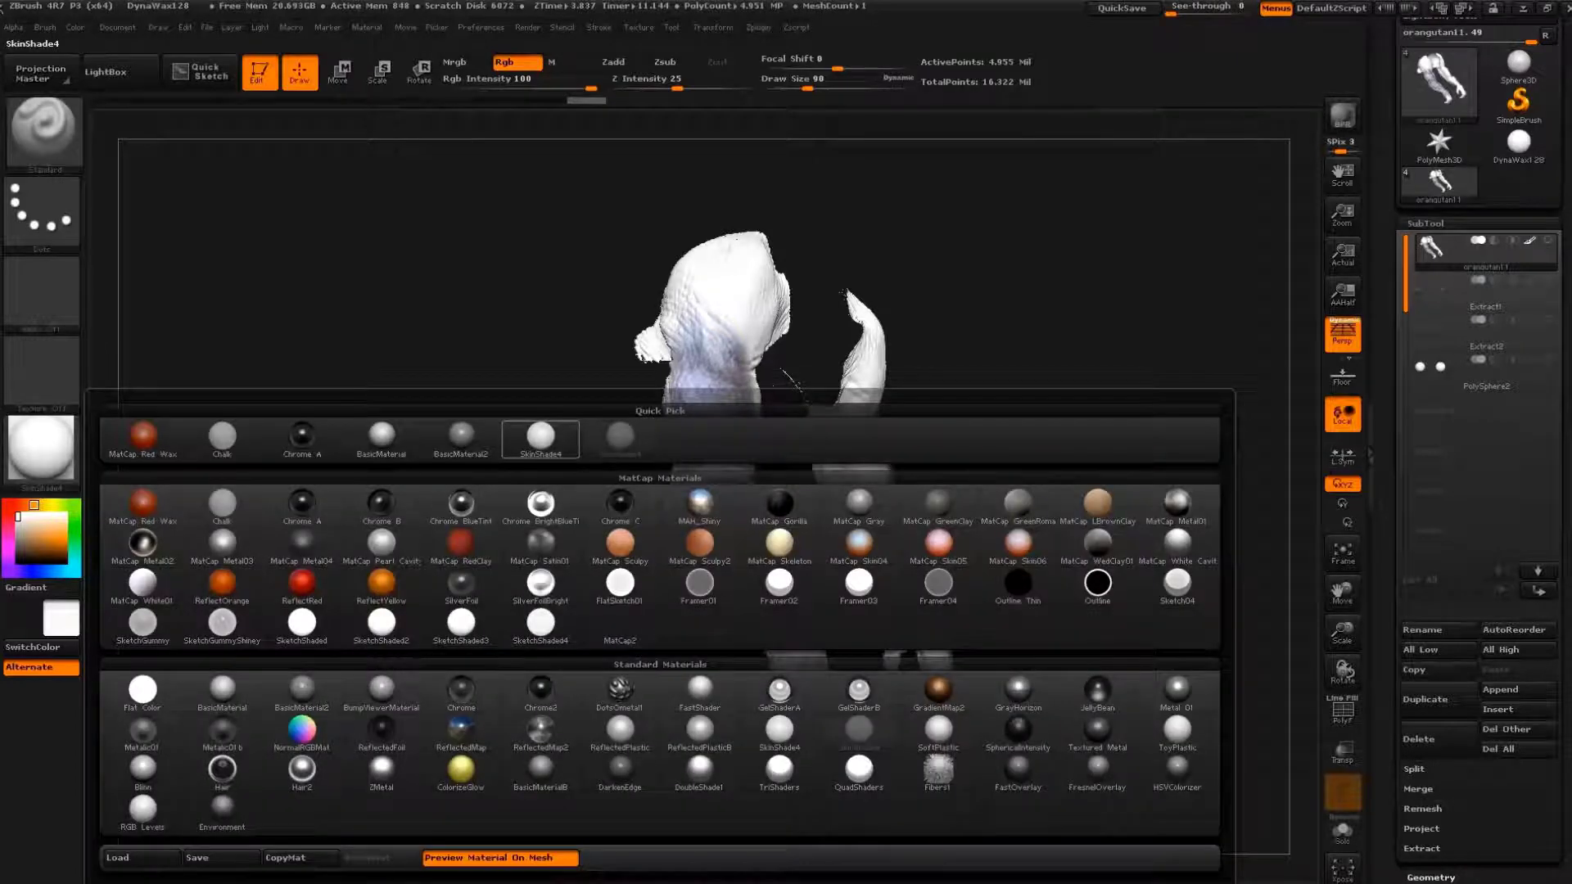
{"action": "left_click", "coordinate": [540, 436]}
{"action": "key", "text": "f"}
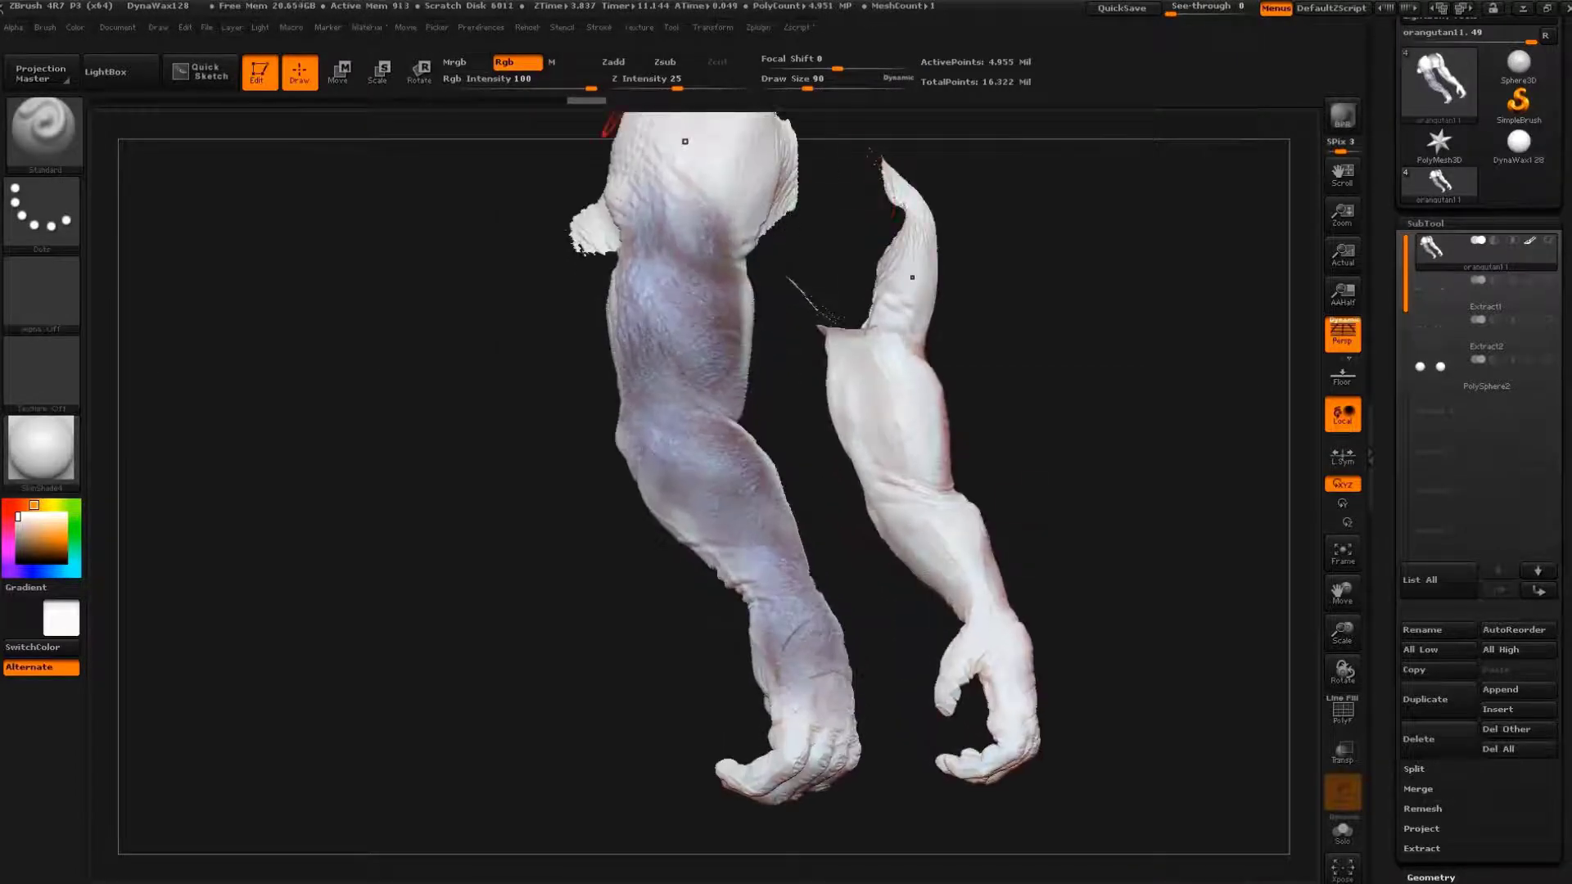
- Import the walking ape photo as a texture and add it to Spotlight
{"action": "left_click", "coordinate": [638, 27]}
{"action": "left_click", "coordinate": [671, 135]}
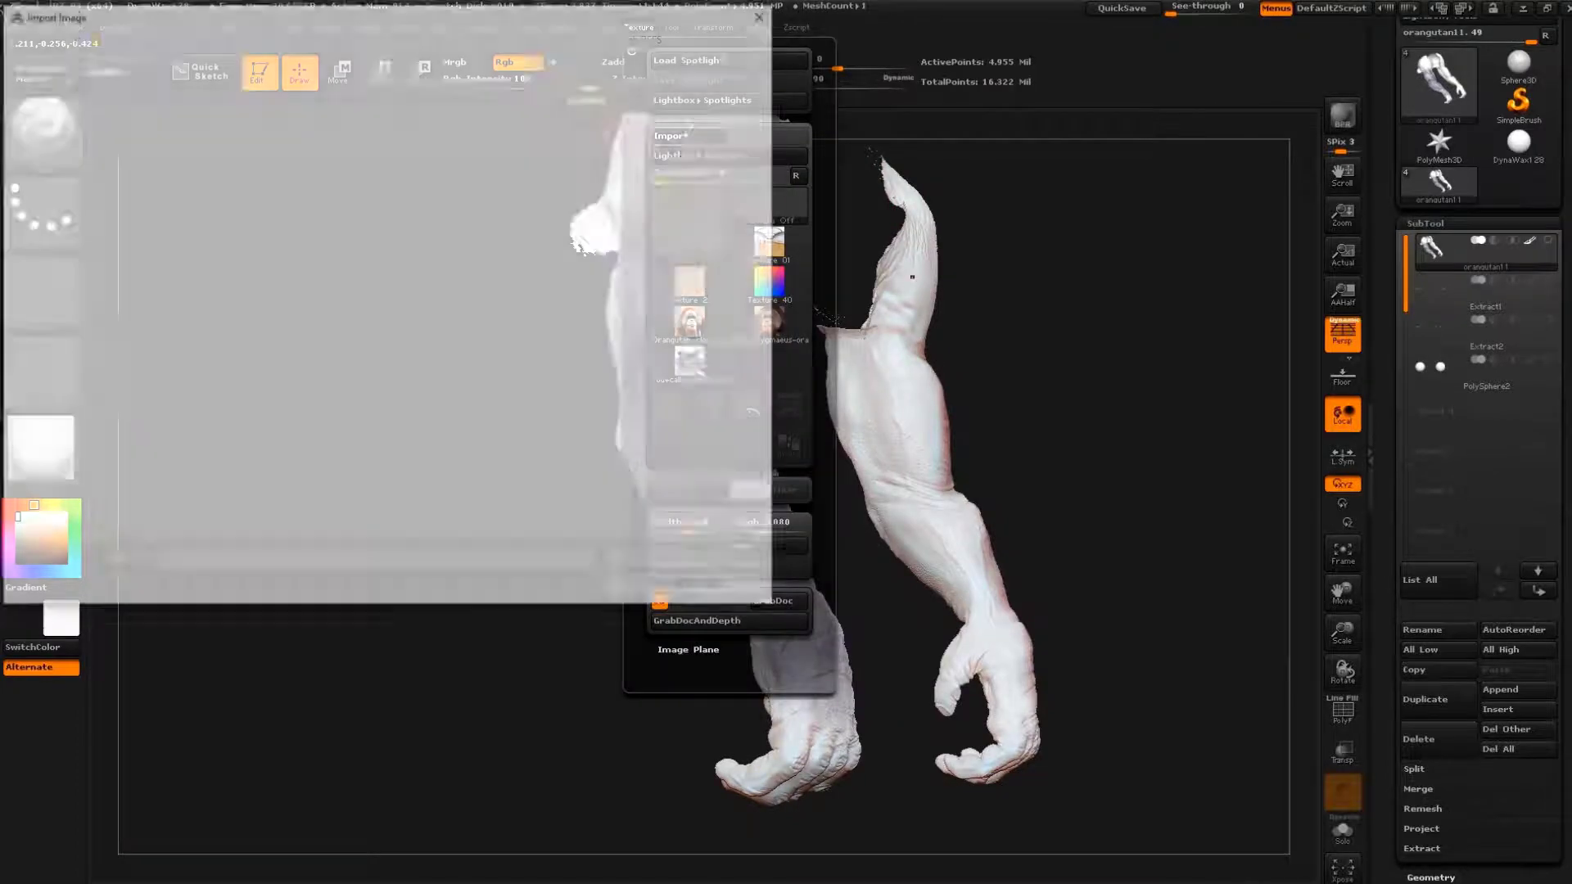
{"action": "scroll", "coordinate": [483, 311], "scroll_direction": "up", "scroll_amount": 3}
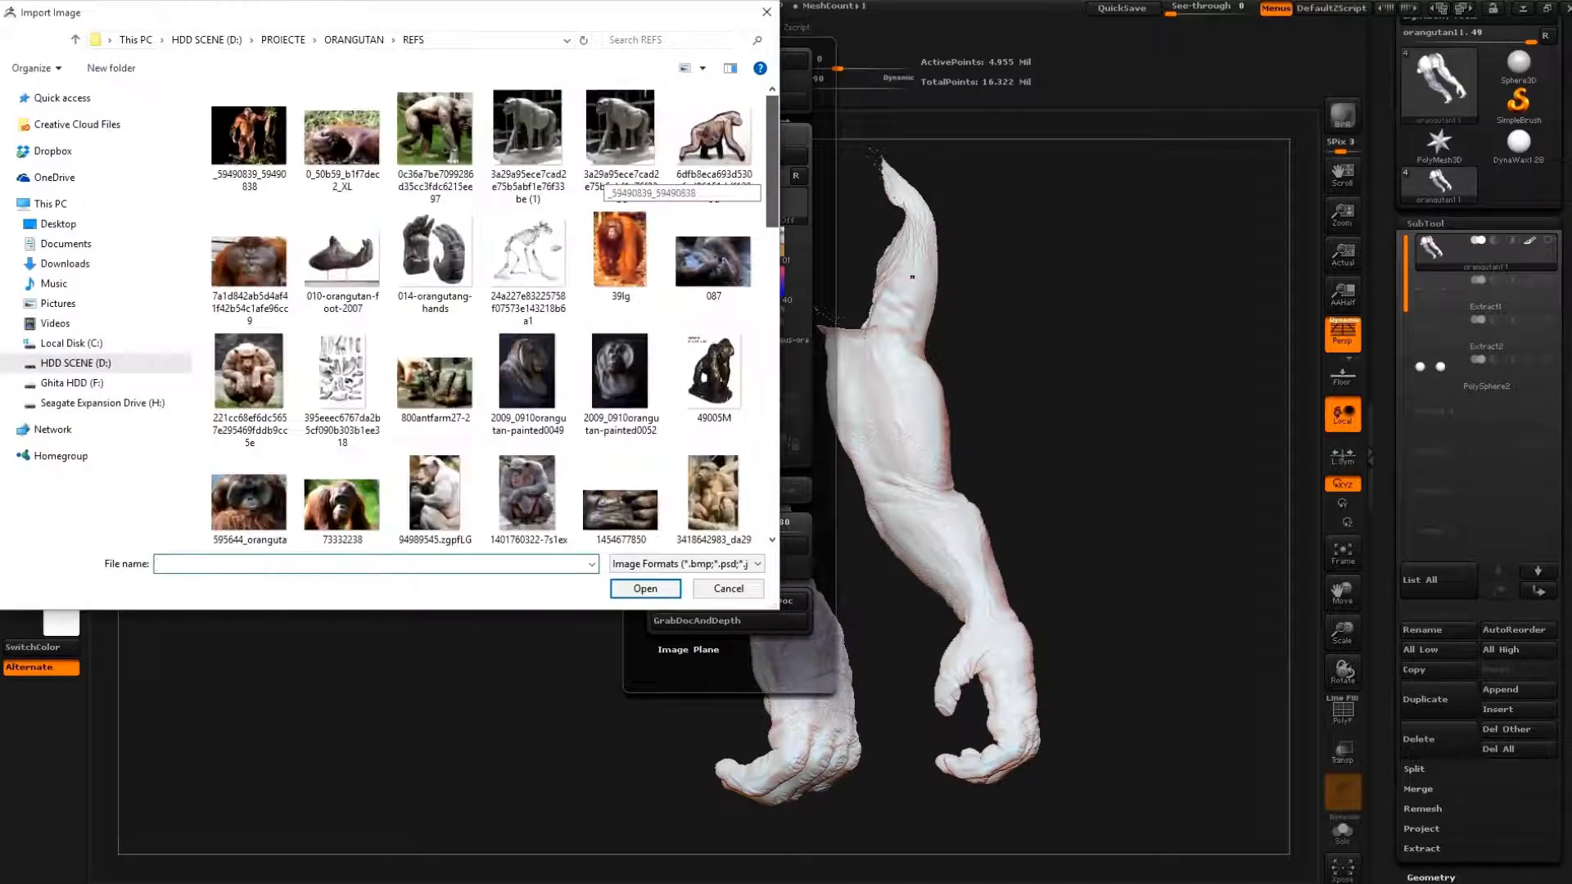
{"action": "double_click", "coordinate": [434, 128]}
{"action": "mouse_move", "coordinate": [768, 361]}
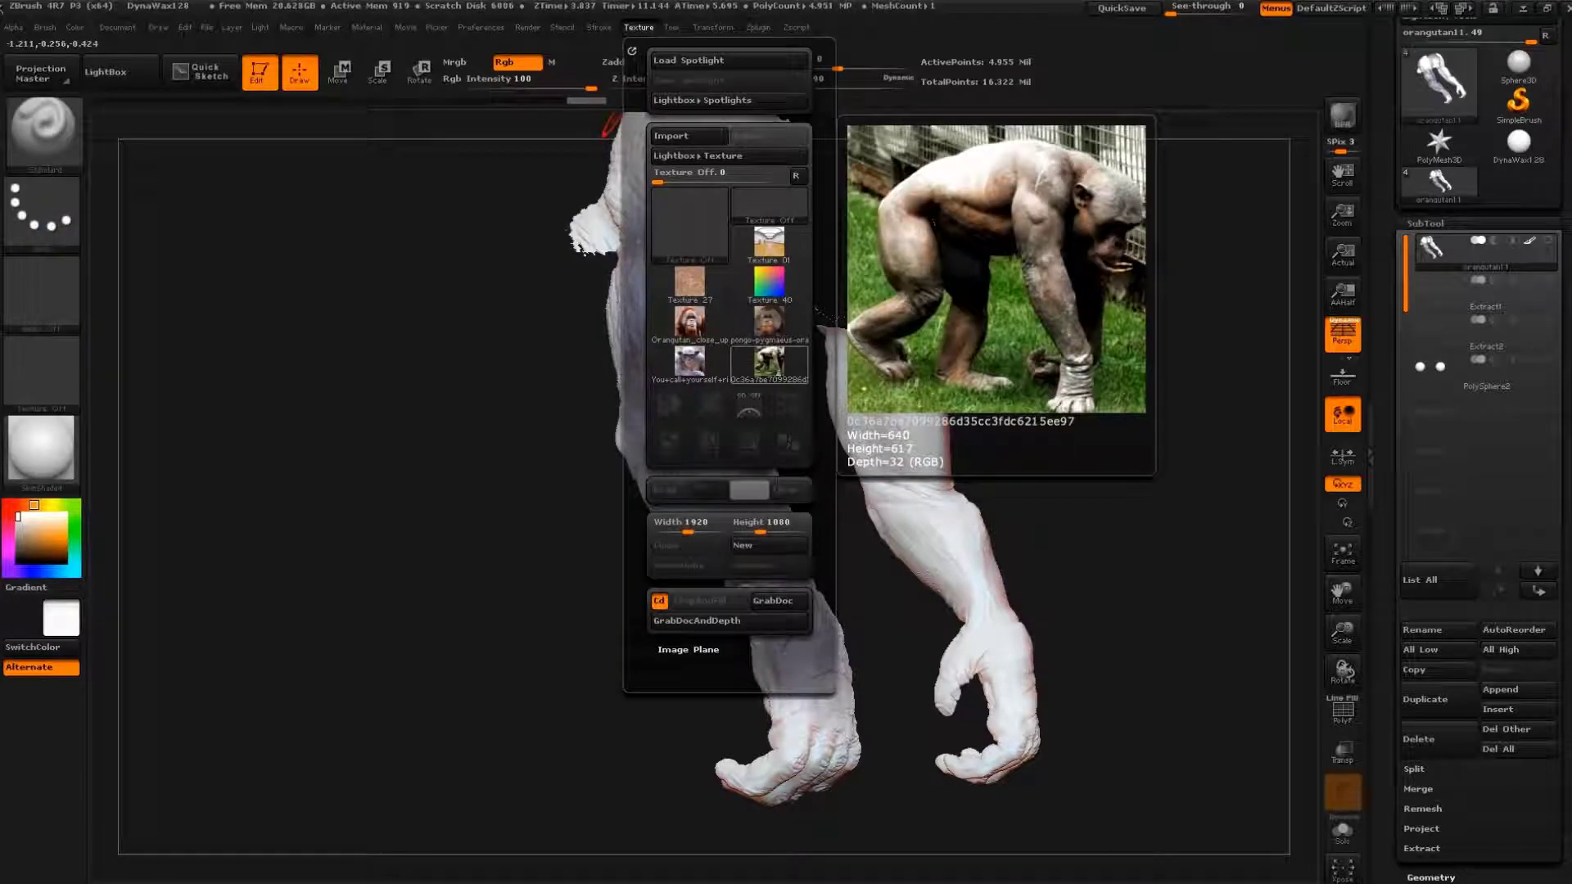
{"action": "left_click", "coordinate": [769, 360]}
{"action": "left_click", "coordinate": [749, 407]}
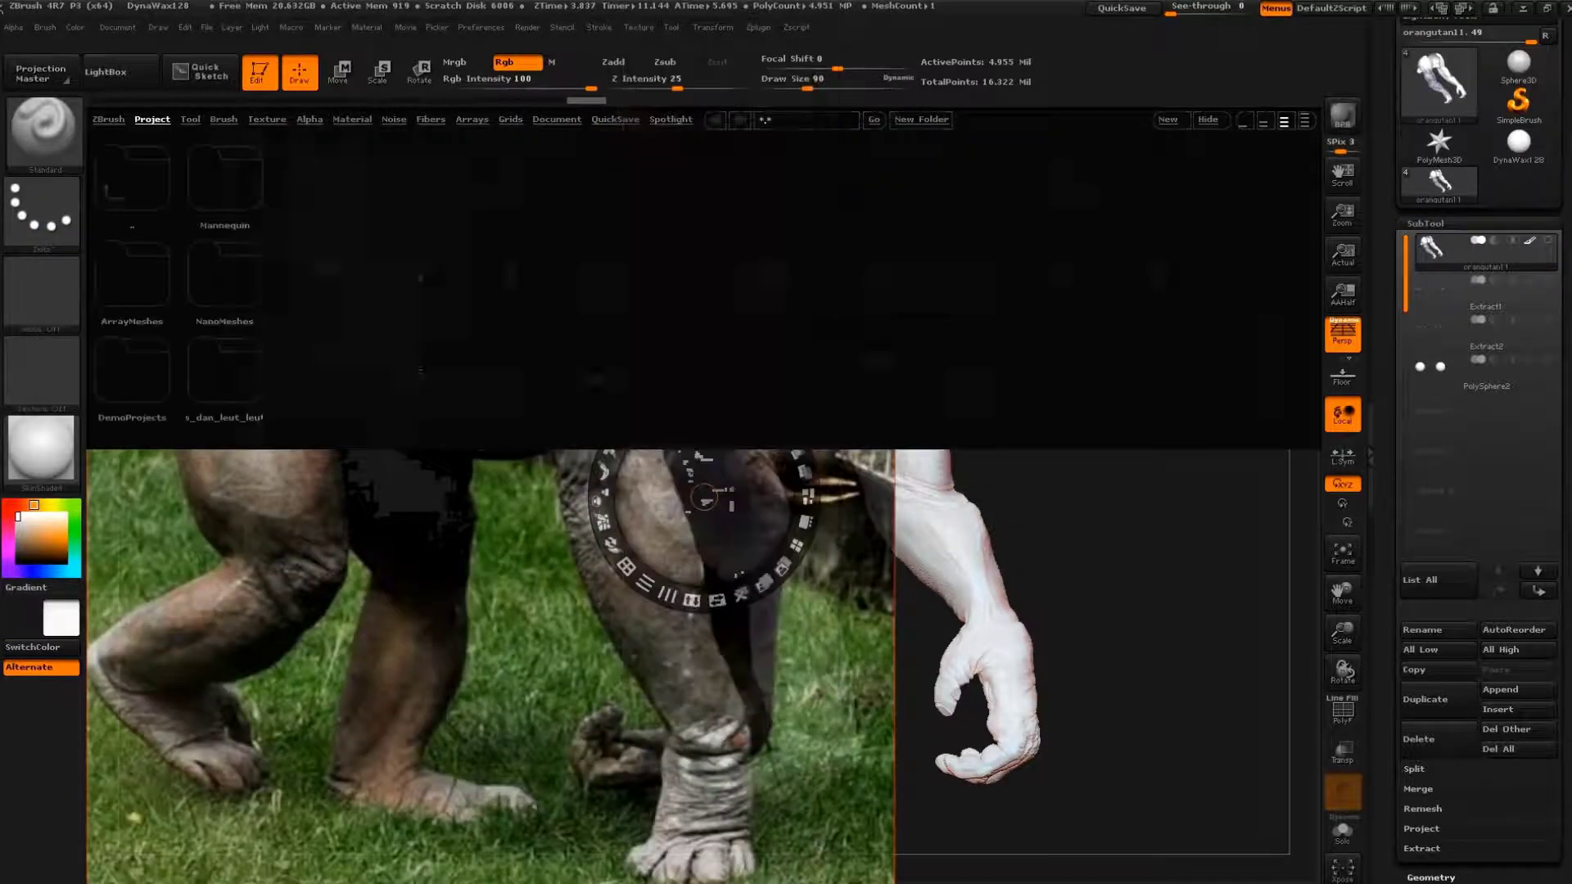
{"action": "key", "text": "comma"}
- Position the ape photo and paint its brown skin from upper left arm down to the wrist
{"action": "mouse_move", "coordinate": [704, 497]}
{"action": "left_mouse_down"}
{"action": "mouse_move", "coordinate": [510, 443]}
{"action": "mouse_move", "coordinate": [469, 452]}
{"action": "left_mouse_up"}
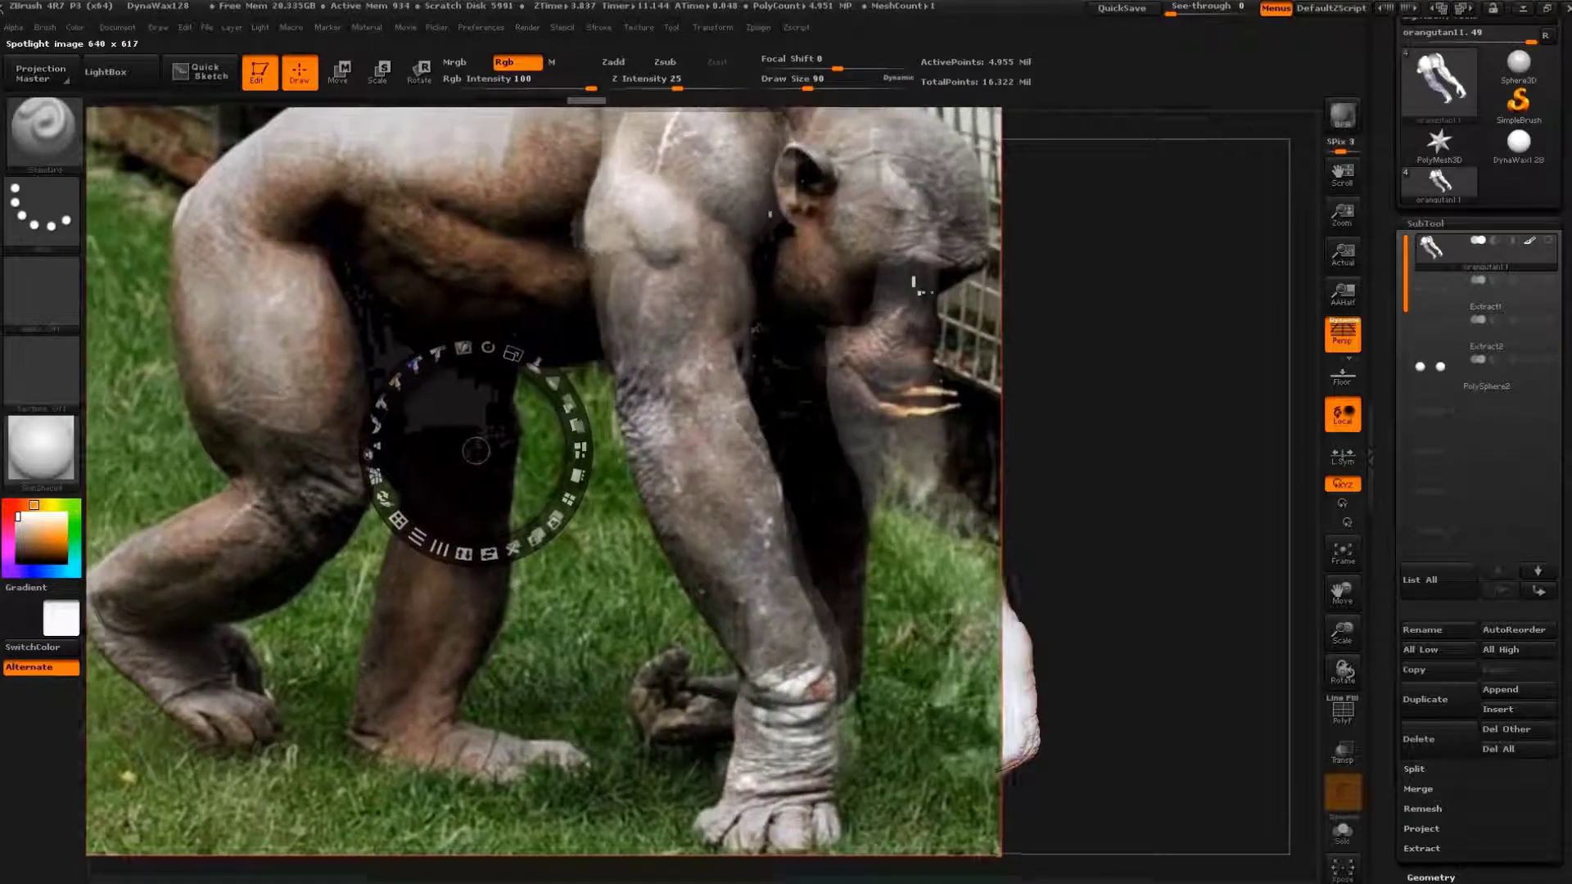
{"action": "left_click", "coordinate": [1137, 424]}
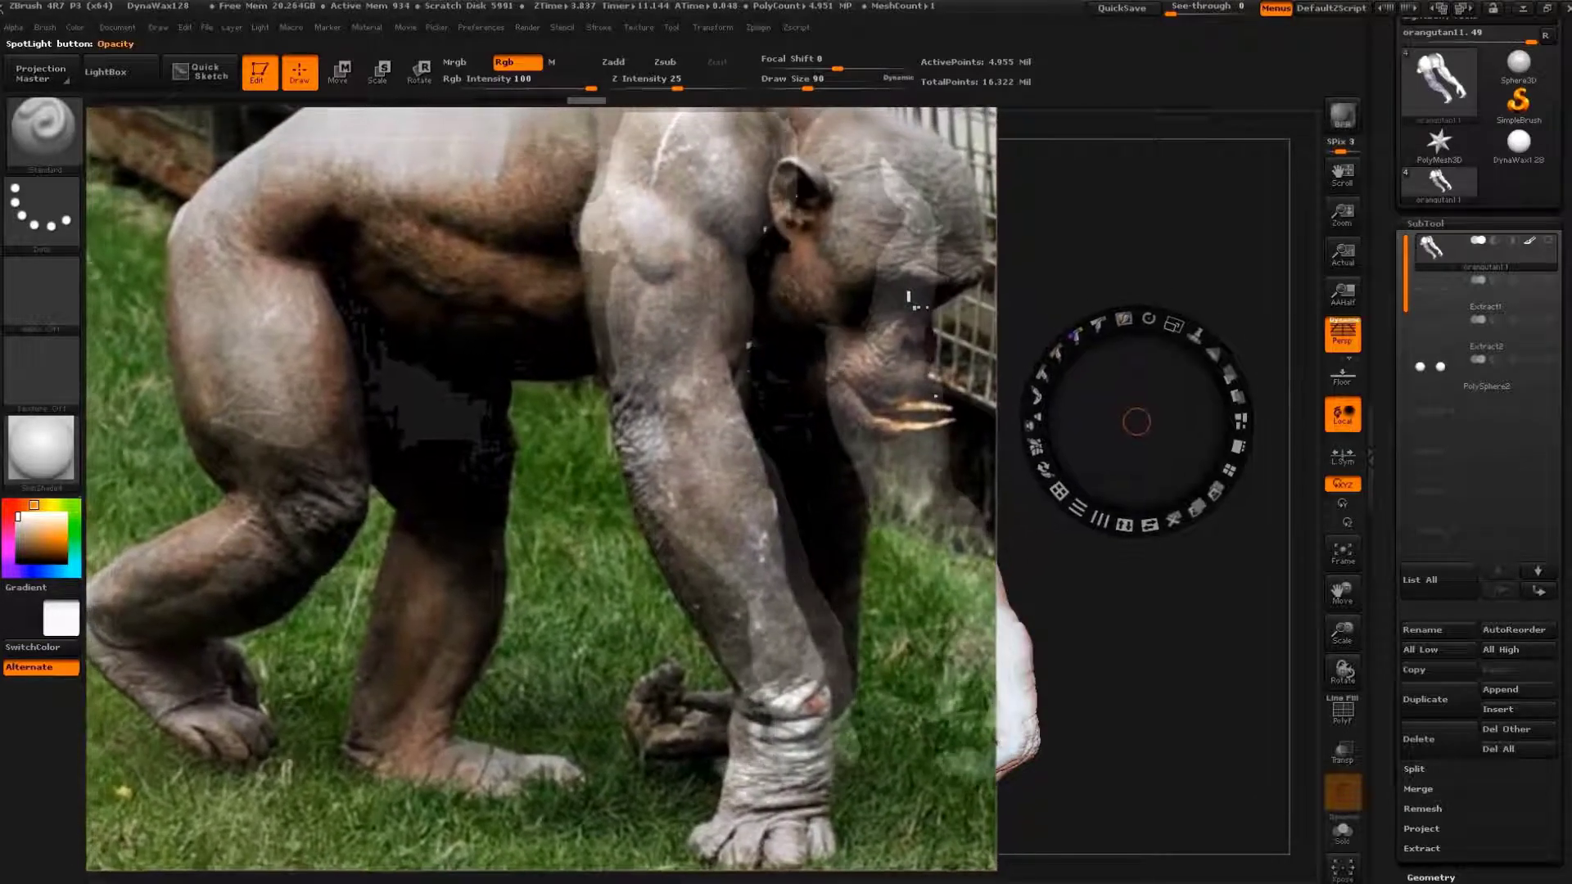
{"action": "key", "text": "shift+z"}
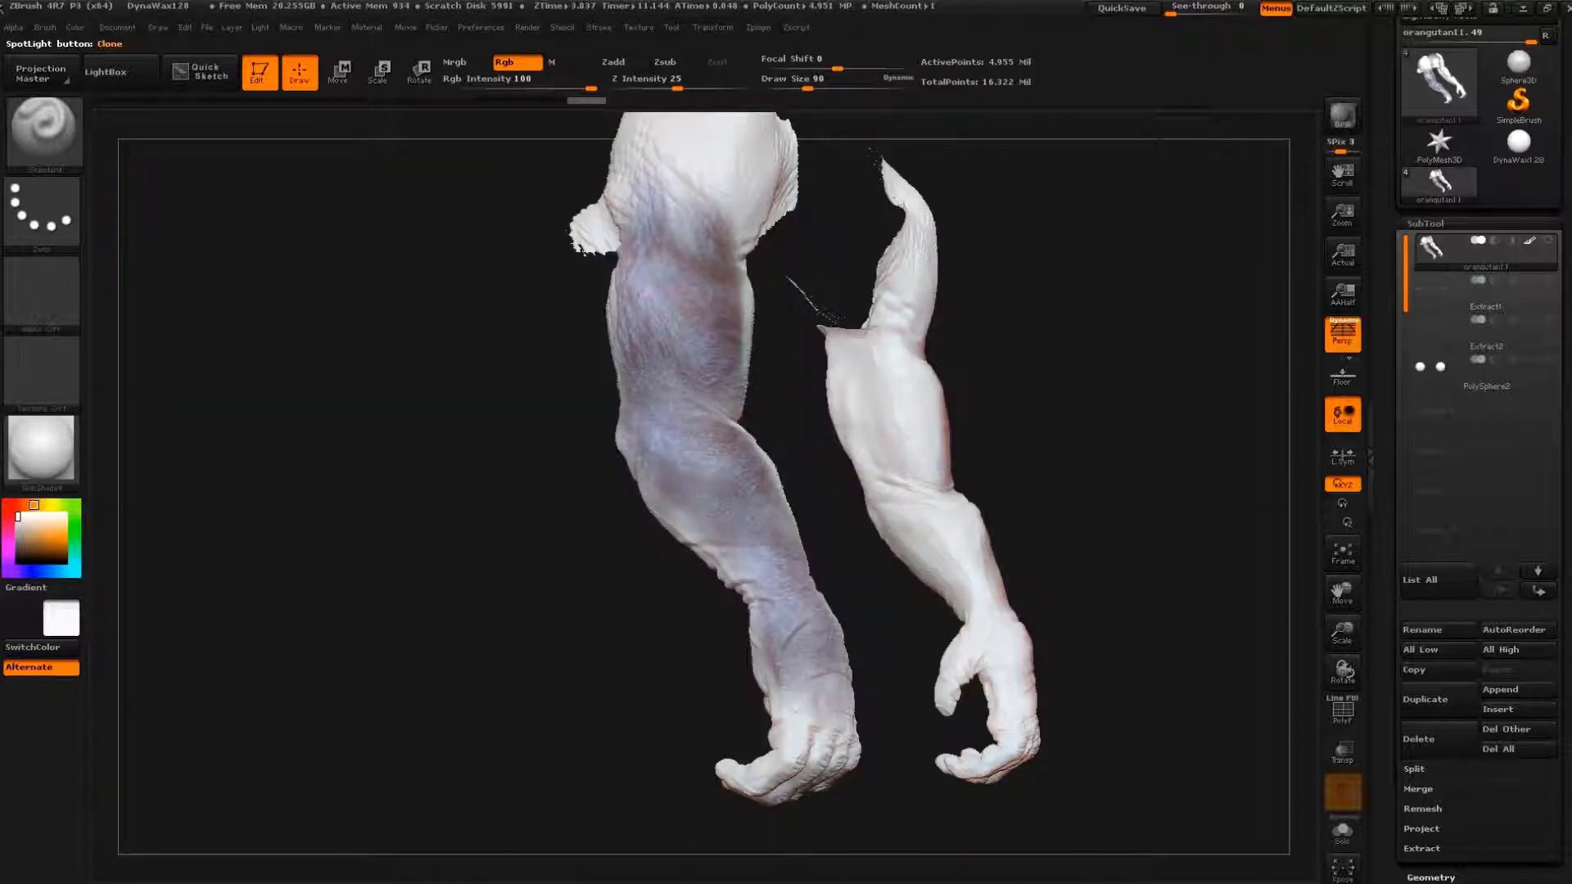
{"action": "left_click_drag", "start_coordinate": [667, 278], "coordinate": [676, 385]}
{"action": "mouse_move", "coordinate": [667, 188]}
{"action": "left_mouse_down"}
{"action": "mouse_move", "coordinate": [630, 286]}
{"action": "mouse_move", "coordinate": [696, 507]}
{"action": "mouse_move", "coordinate": [777, 557]}
{"action": "left_mouse_up"}
{"action": "left_click_drag", "start_coordinate": [941, 442], "coordinate": [990, 573]}
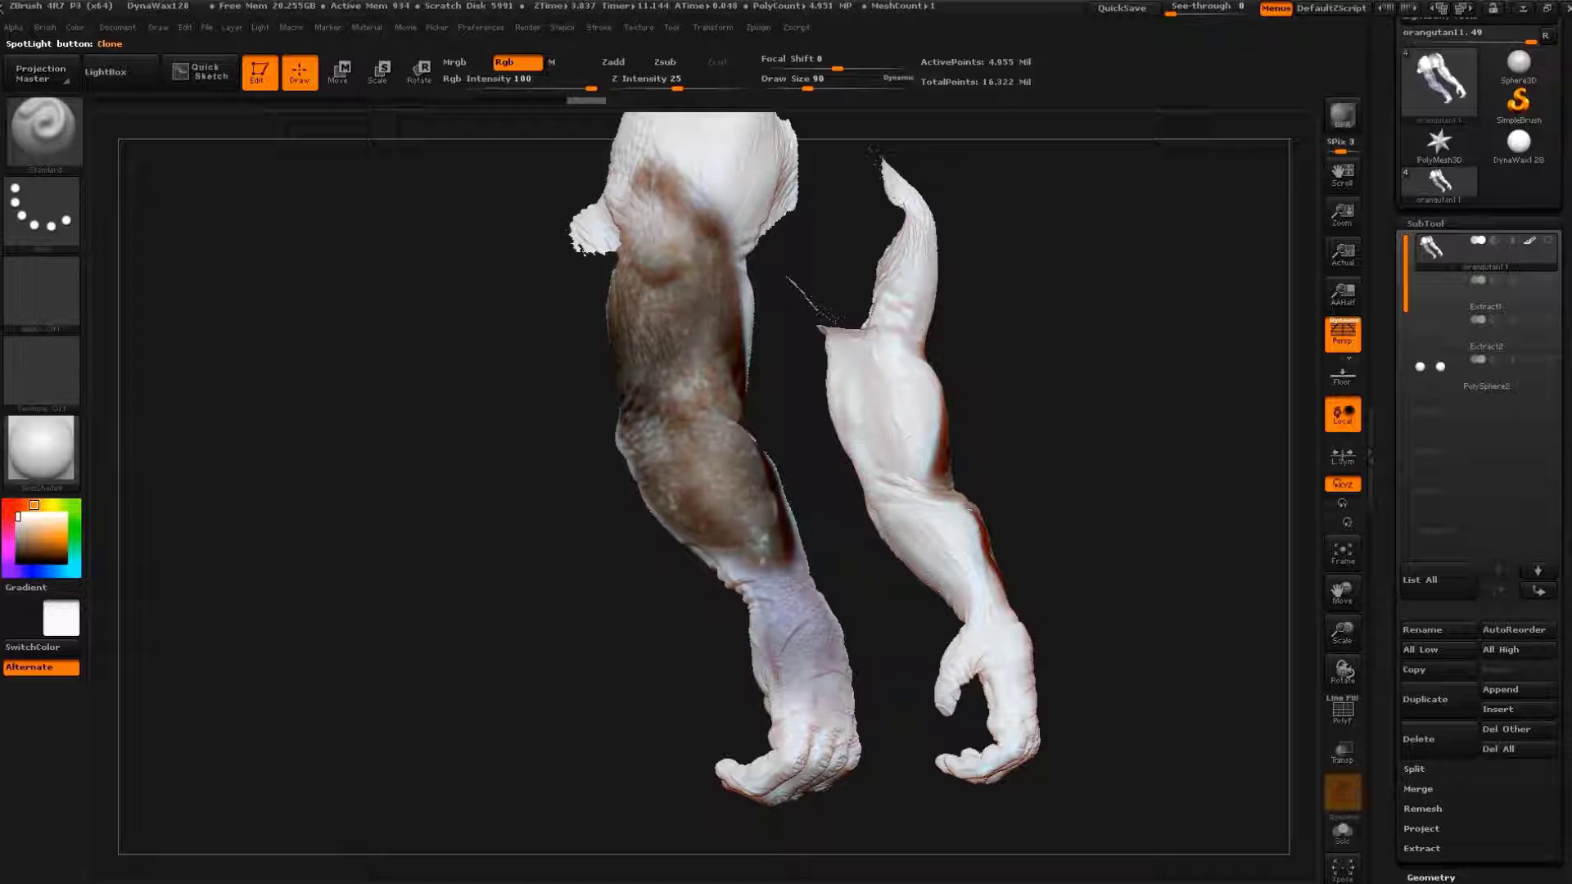
{"action": "left_click_drag", "start_coordinate": [736, 573], "coordinate": [786, 639]}
- Turn the model slightly and delete the orangutan photo from Spotlight
{"action": "left_click_drag", "start_coordinate": [1105, 246], "coordinate": [1064, 262]}
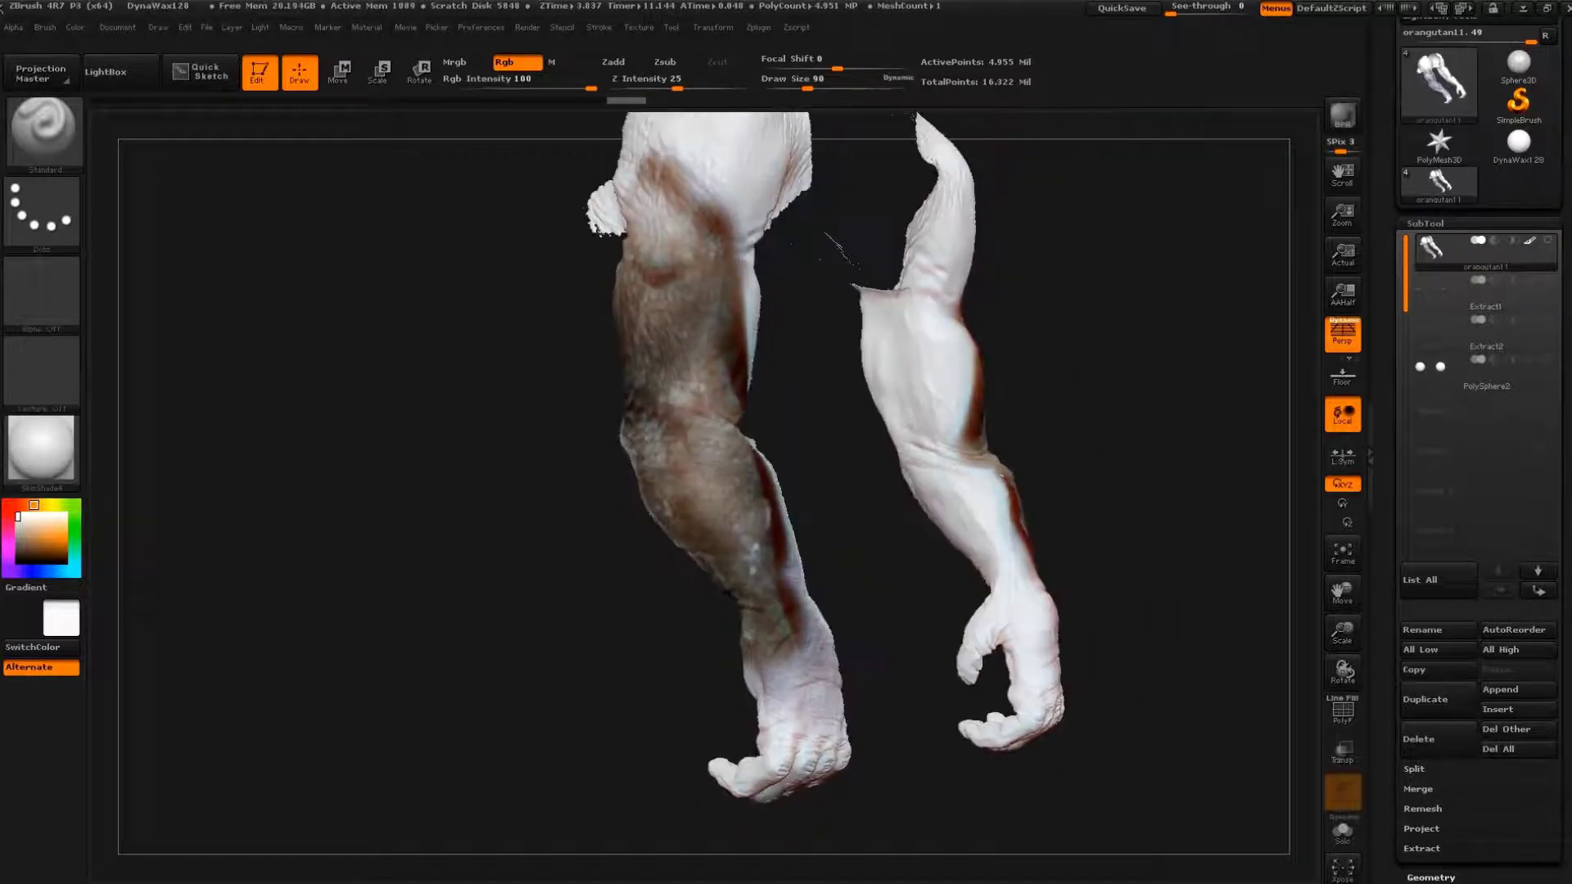
{"action": "key", "text": "shift+z"}
{"action": "left_click", "coordinate": [691, 483]}
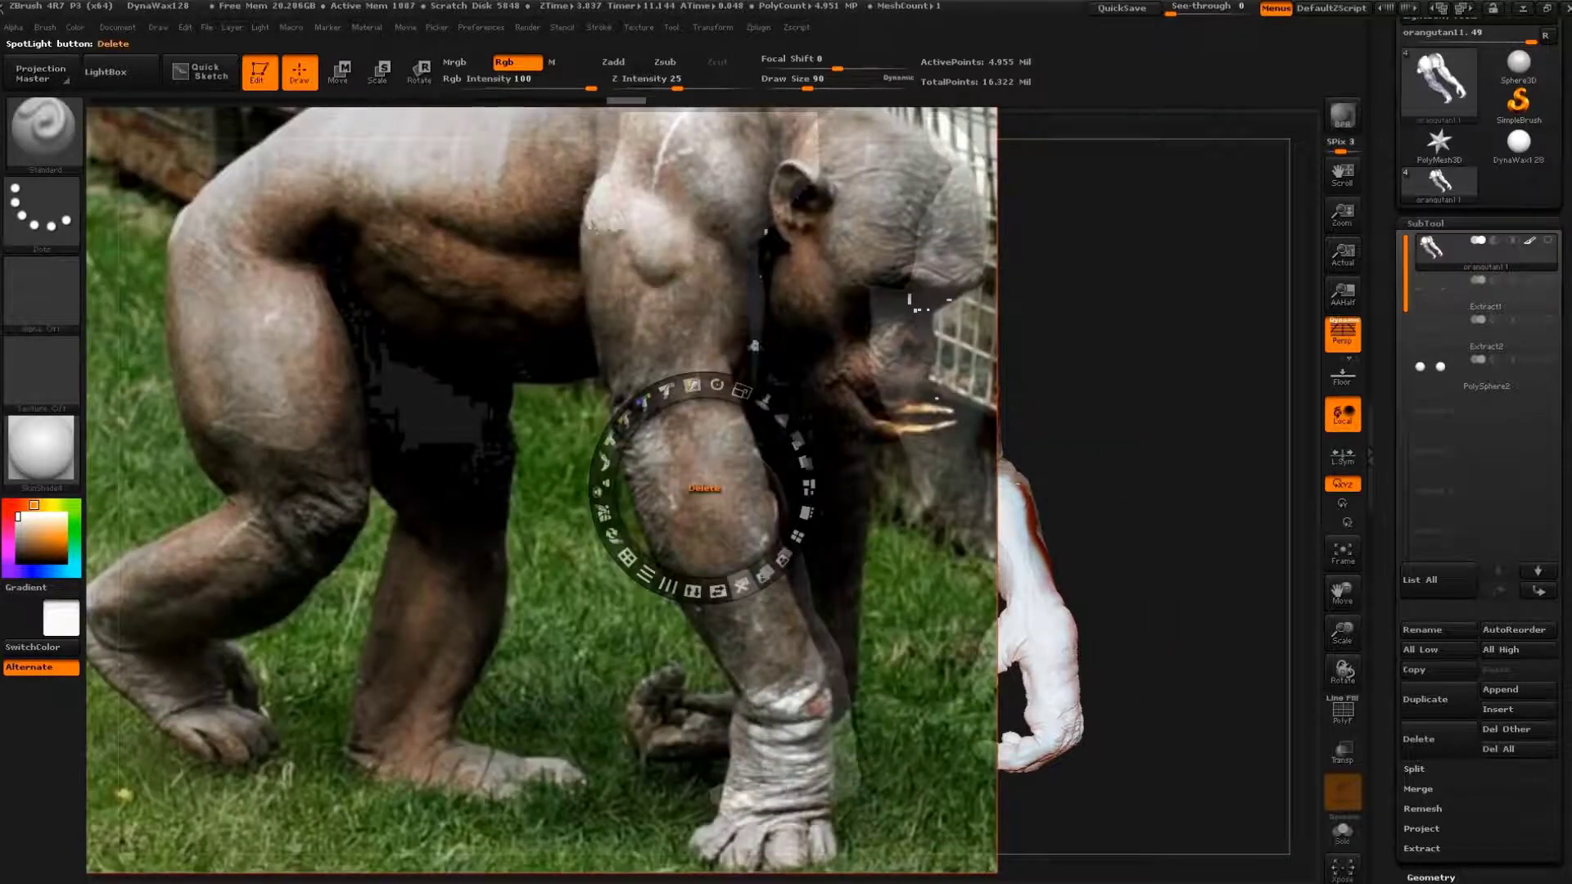
{"action": "key", "text": "shift+z"}
- Import Rhino0008_L from the REFS folder and add it to Spotlight
{"action": "left_click", "coordinate": [638, 27]}
{"action": "left_click", "coordinate": [670, 136]}
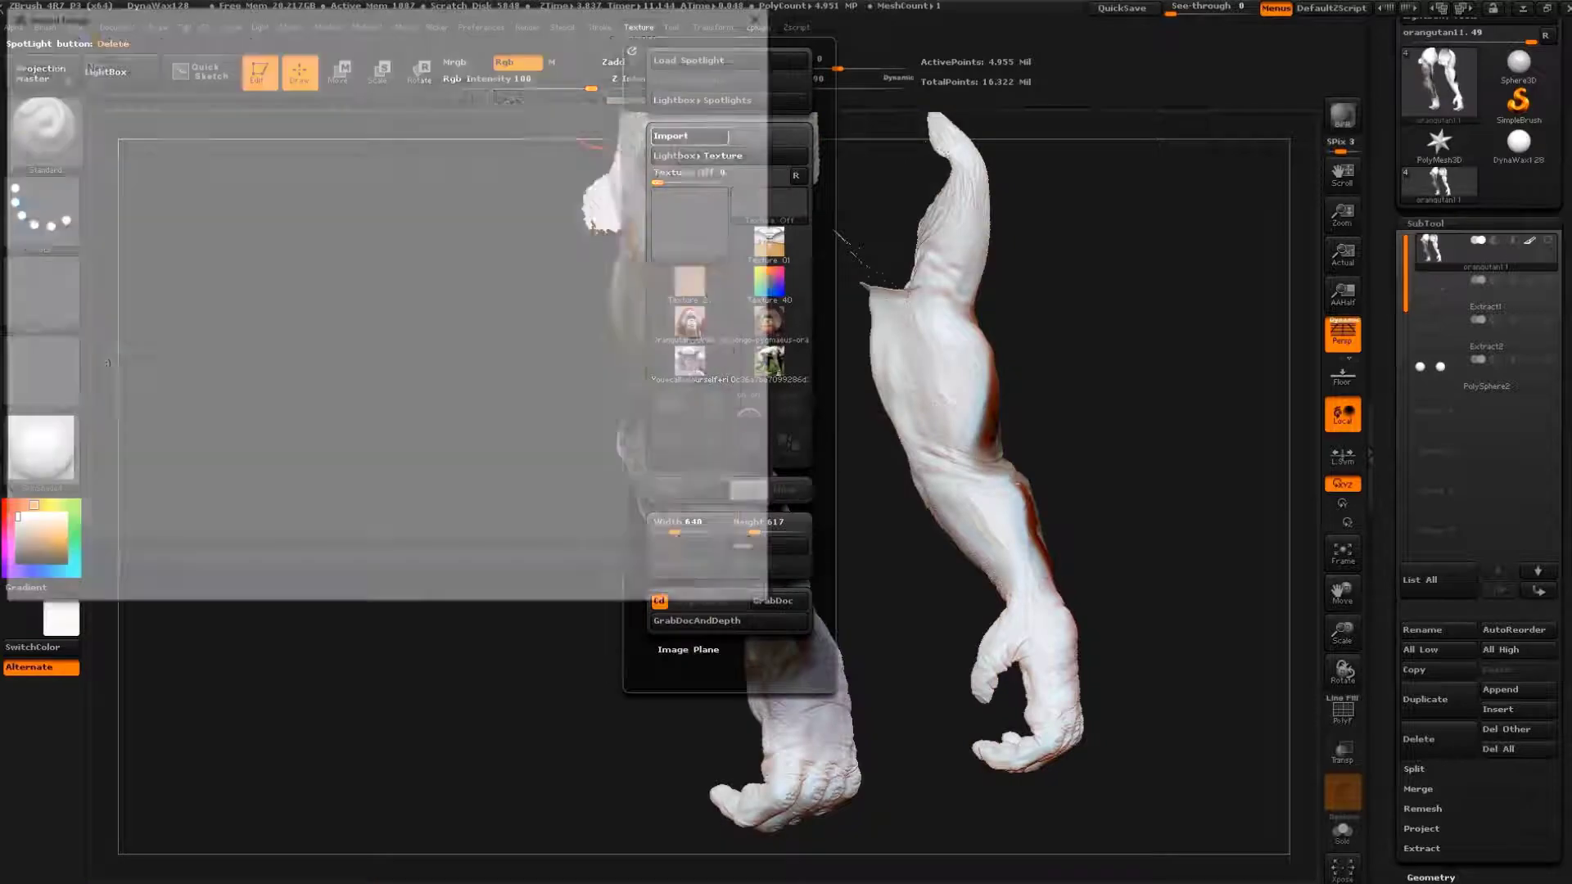
{"action": "scroll", "coordinate": [606, 174], "scroll_direction": "down", "scroll_amount": 5}
{"action": "scroll", "coordinate": [606, 174], "scroll_direction": "down", "scroll_amount": 5}
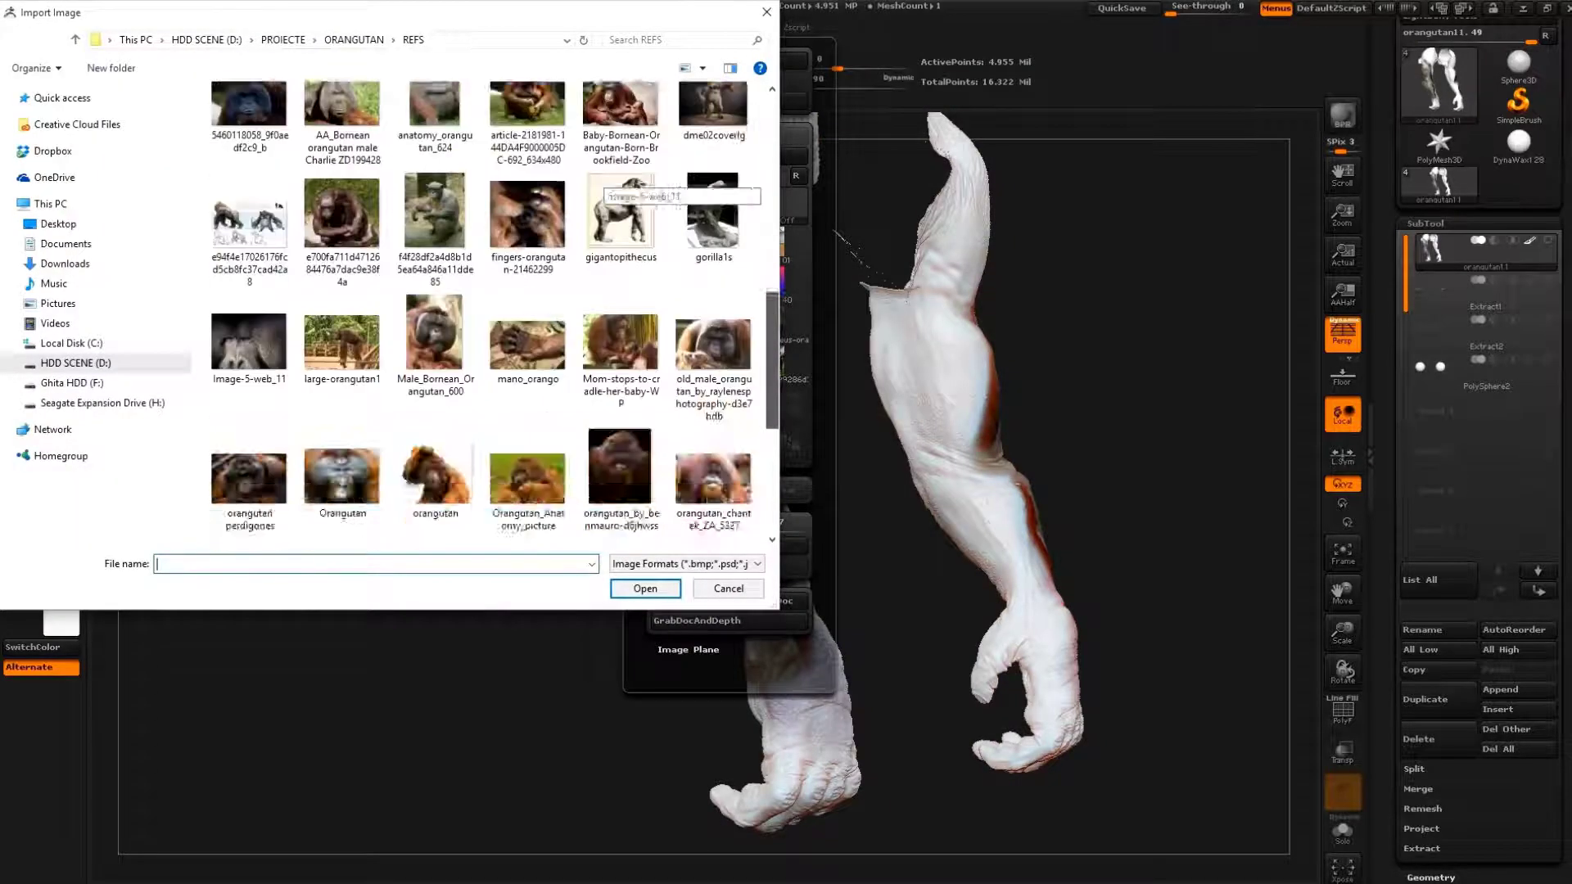
{"action": "scroll", "coordinate": [606, 173], "scroll_direction": "down", "scroll_amount": 5}
{"action": "scroll", "coordinate": [606, 174], "scroll_direction": "up", "scroll_amount": 1}
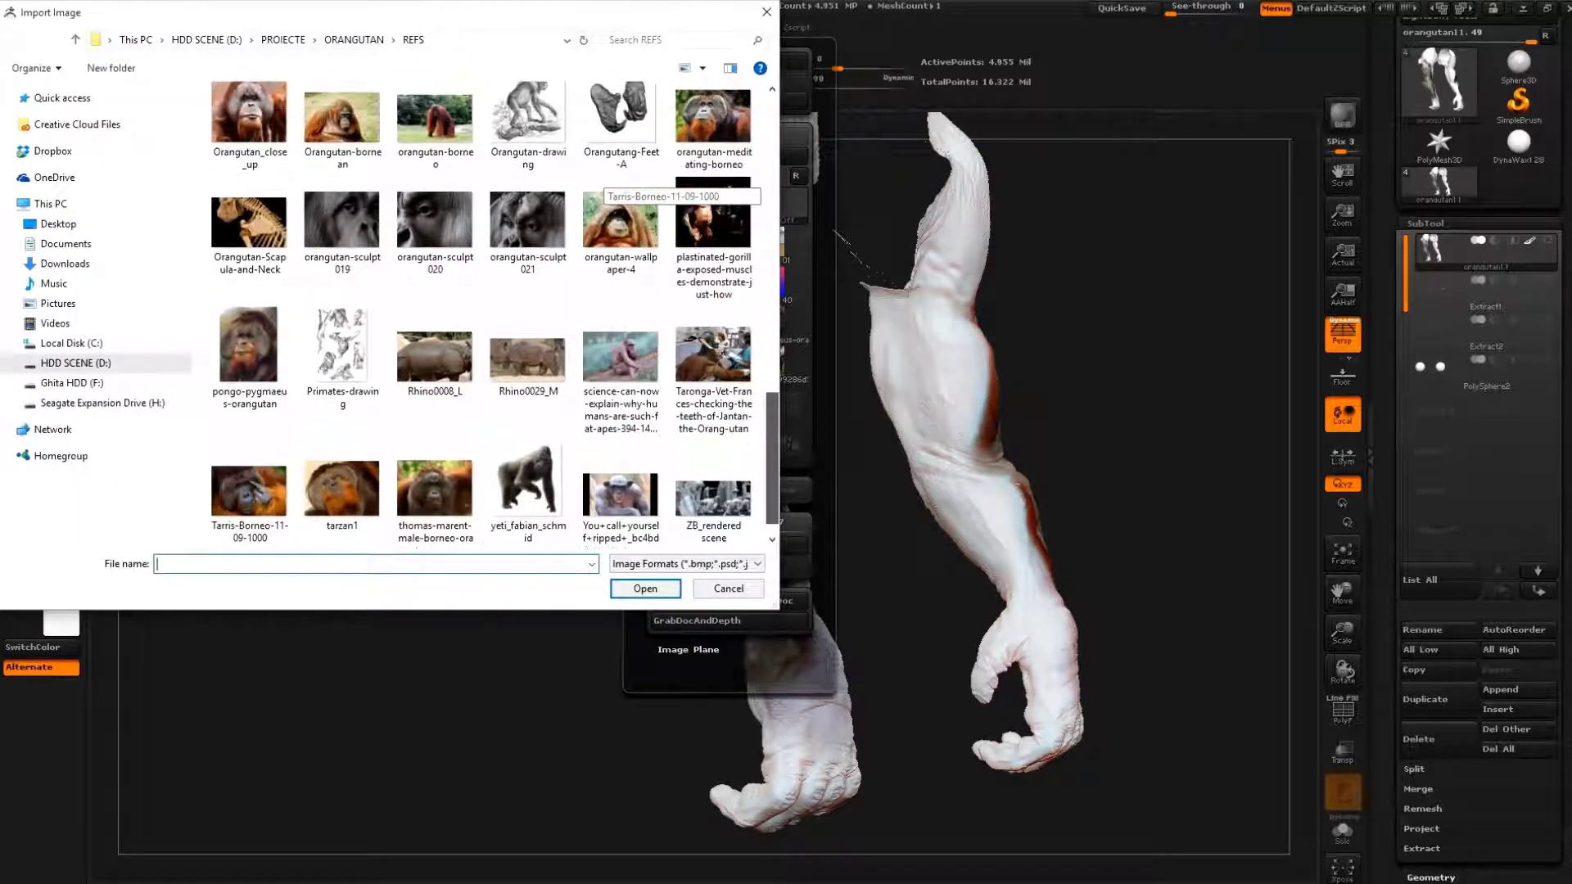
{"action": "left_click", "coordinate": [434, 356]}
{"action": "left_click", "coordinate": [645, 588]}
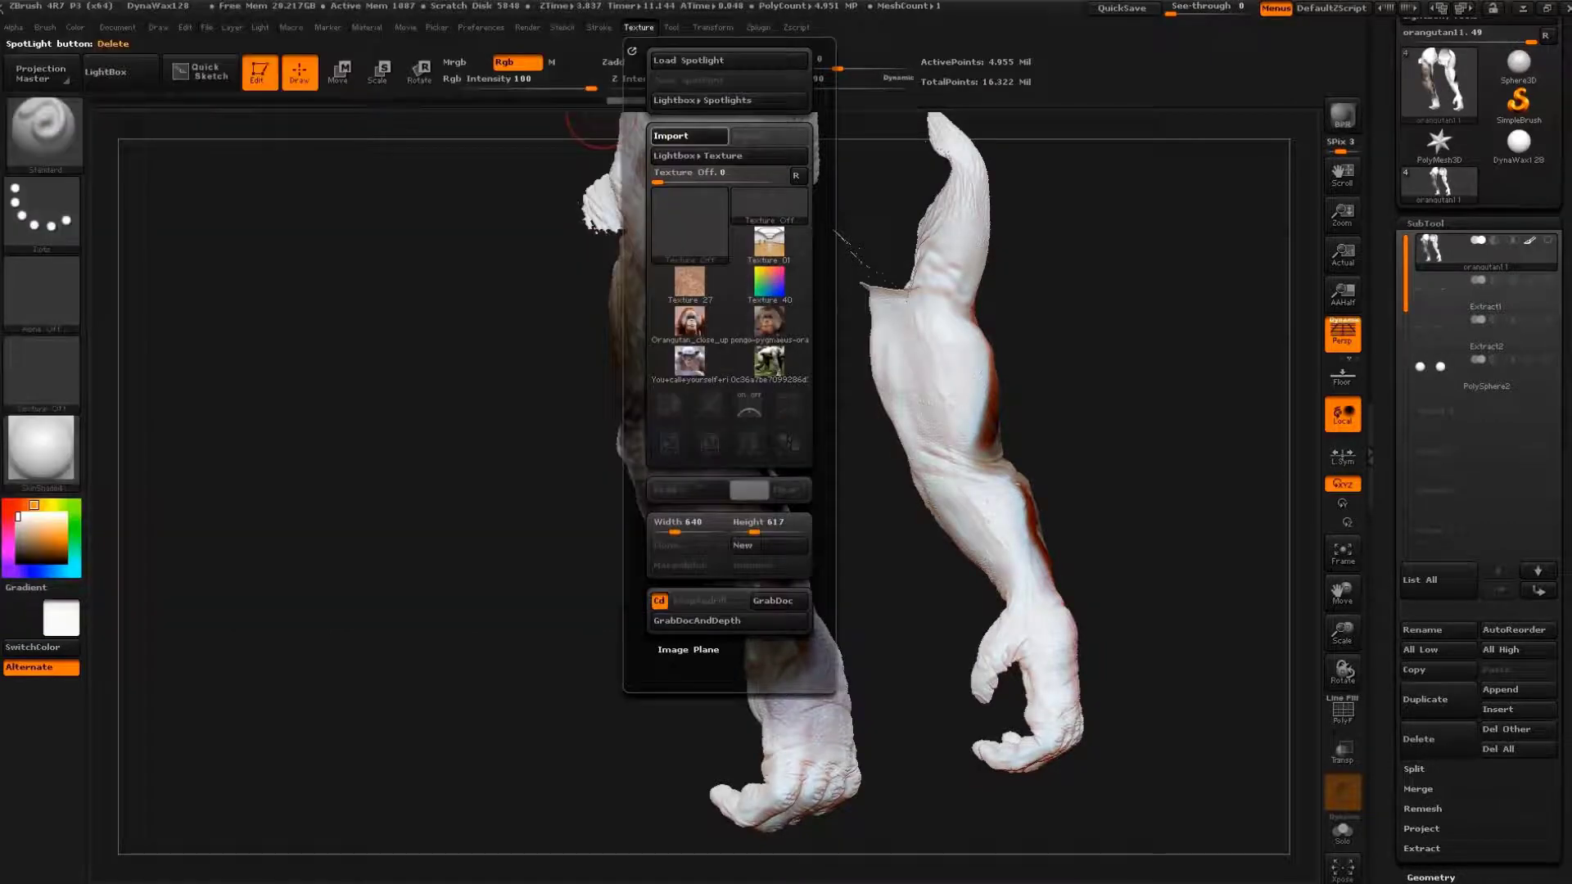
{"action": "left_click", "coordinate": [727, 81]}
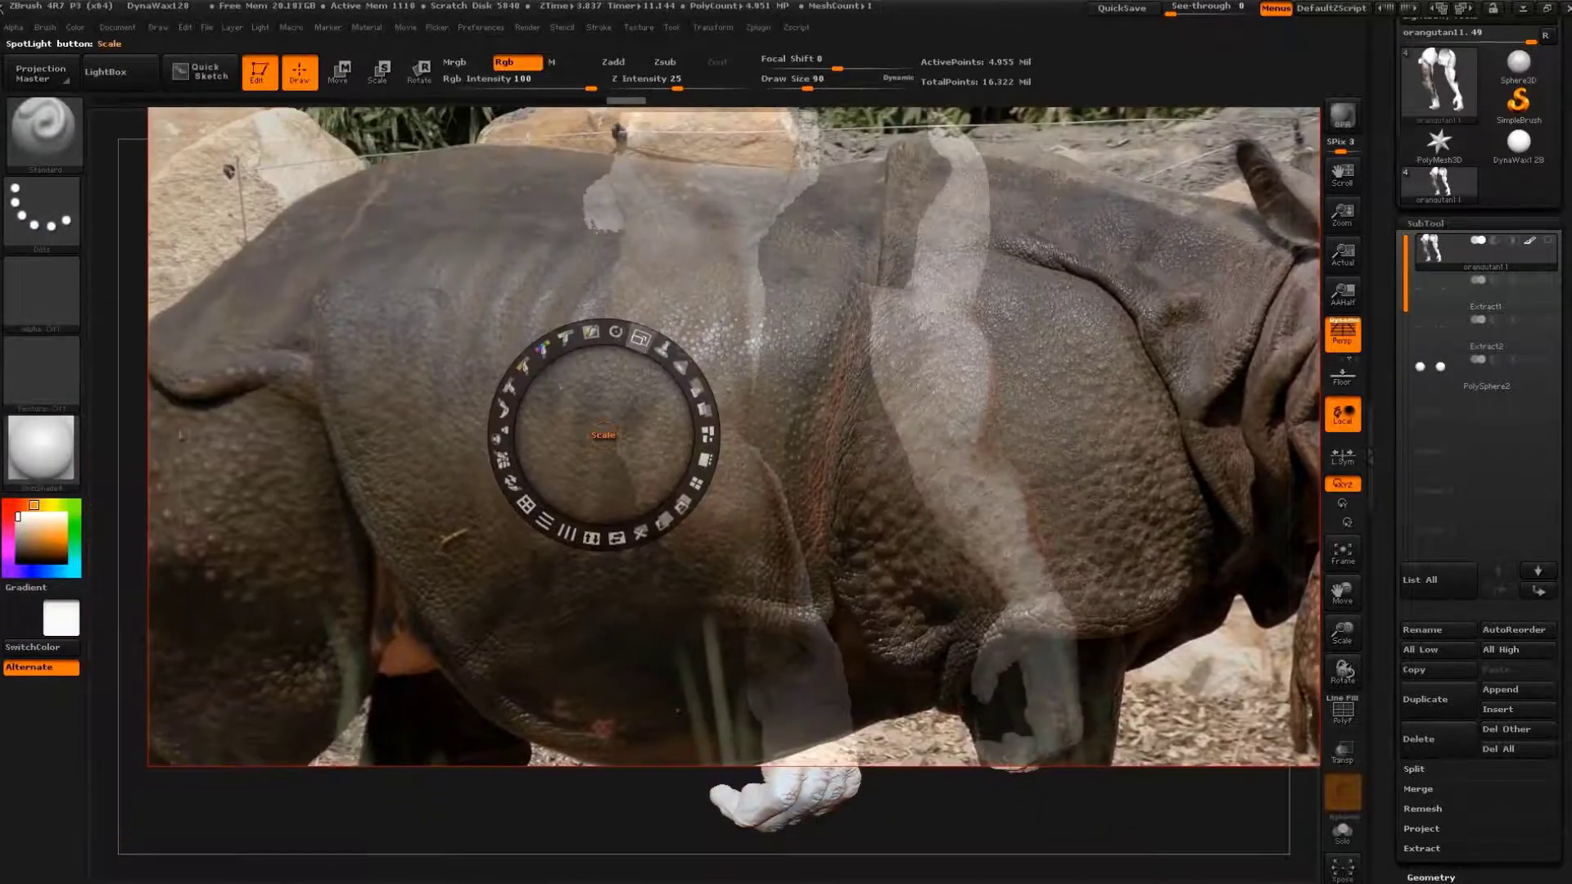
- Shrink the rhino photo to about 60% and paint rhino skin on the left forearm and upper arm
{"action": "left_click_drag", "start_coordinate": [640, 338], "coordinate": [572, 338]}
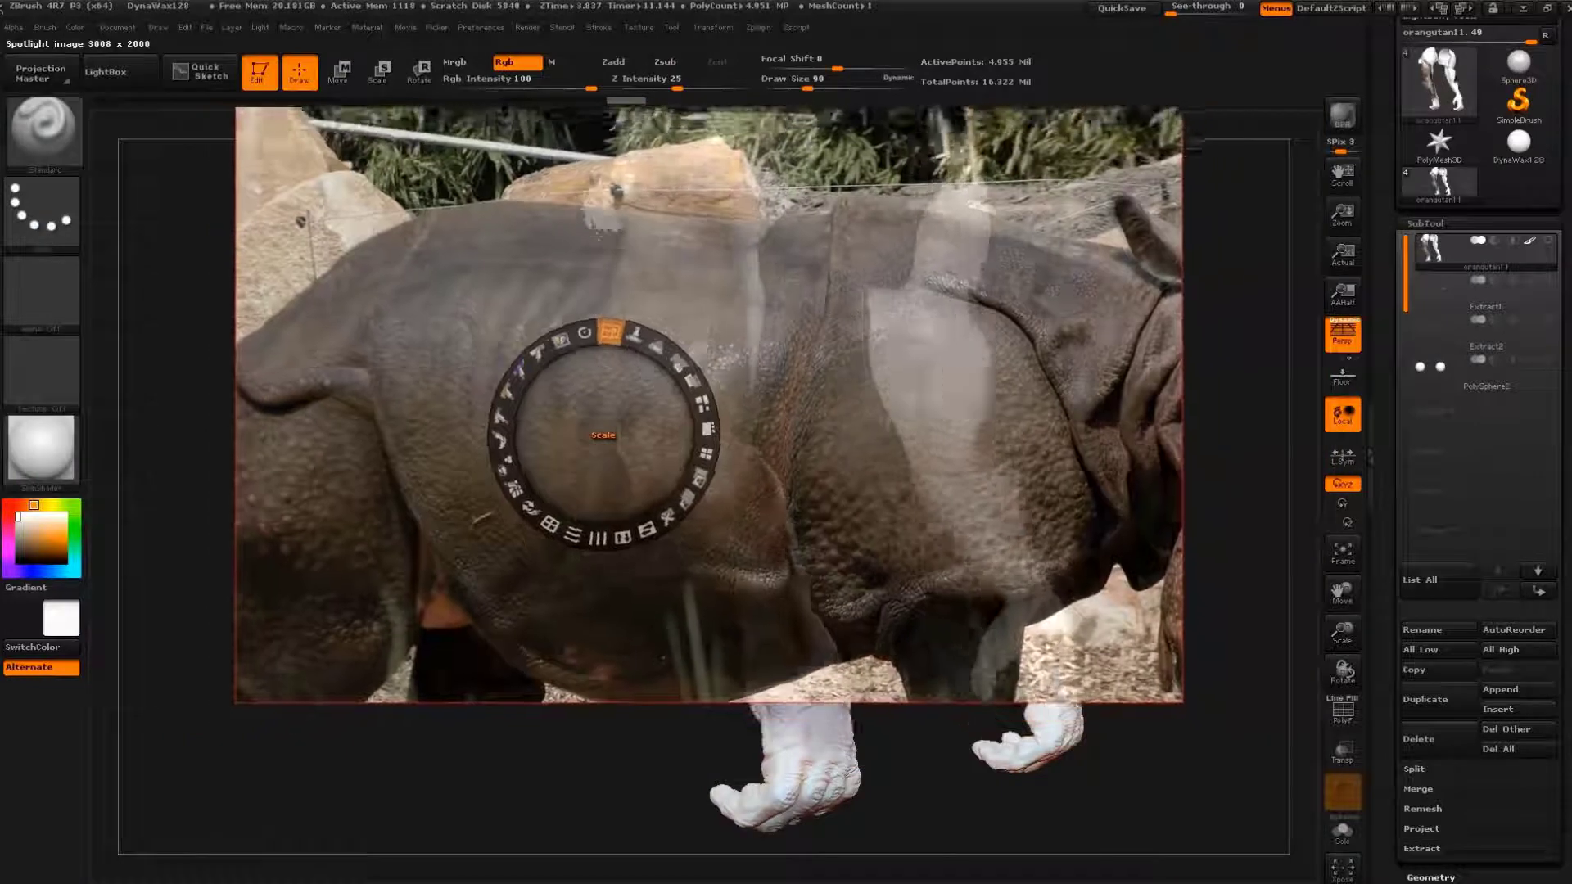
{"action": "left_click_drag", "start_coordinate": [579, 456], "coordinate": [720, 258]}
{"action": "key", "text": "shift+z"}
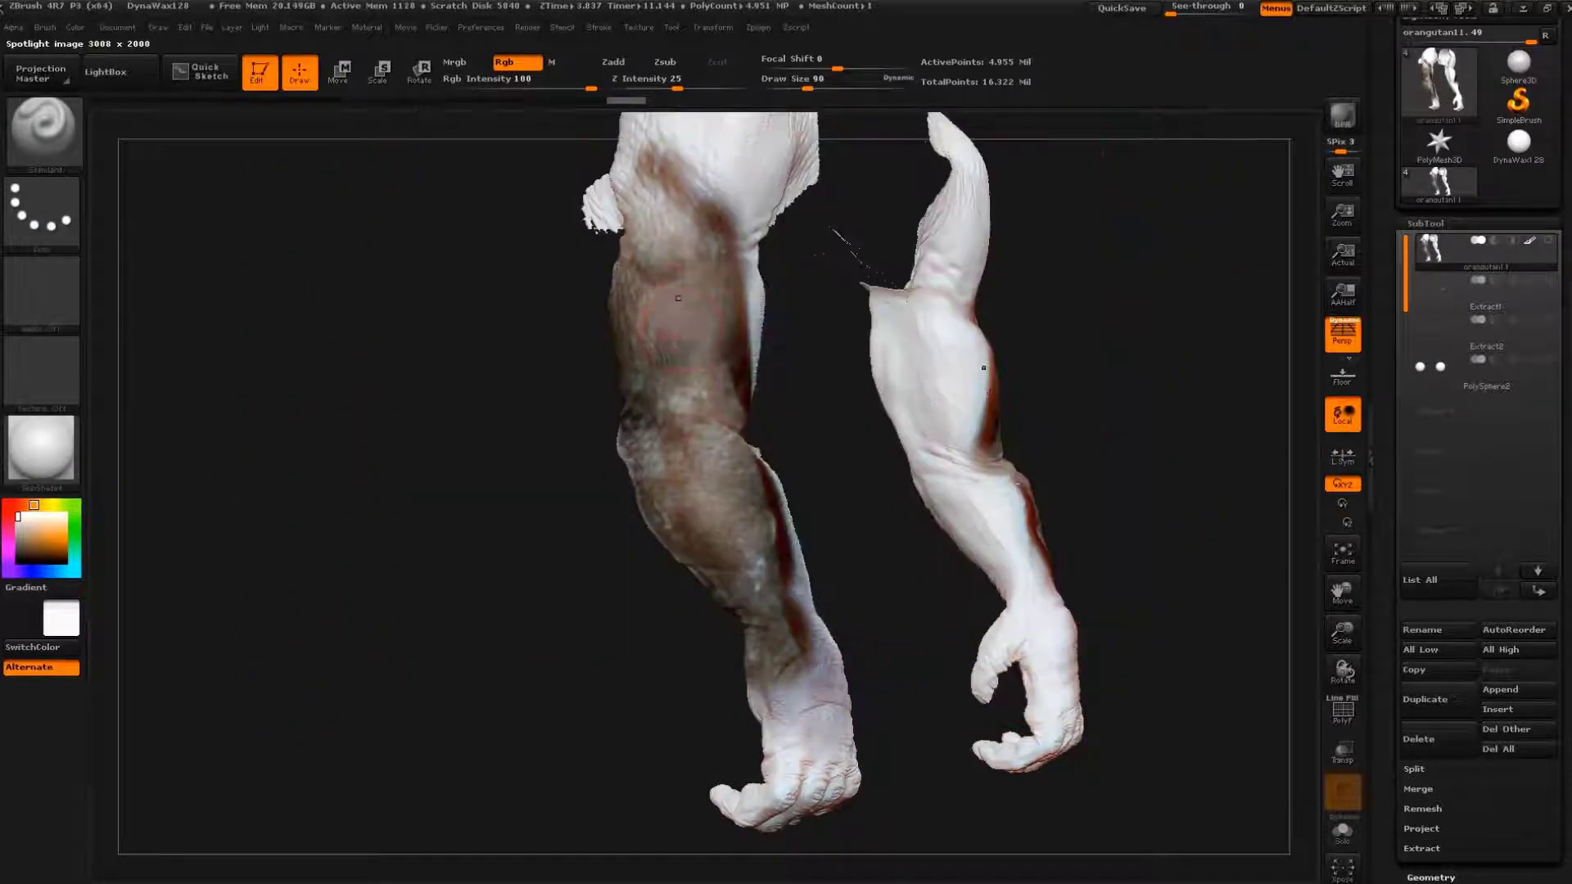
{"action": "left_click_drag", "start_coordinate": [680, 458], "coordinate": [725, 553]}
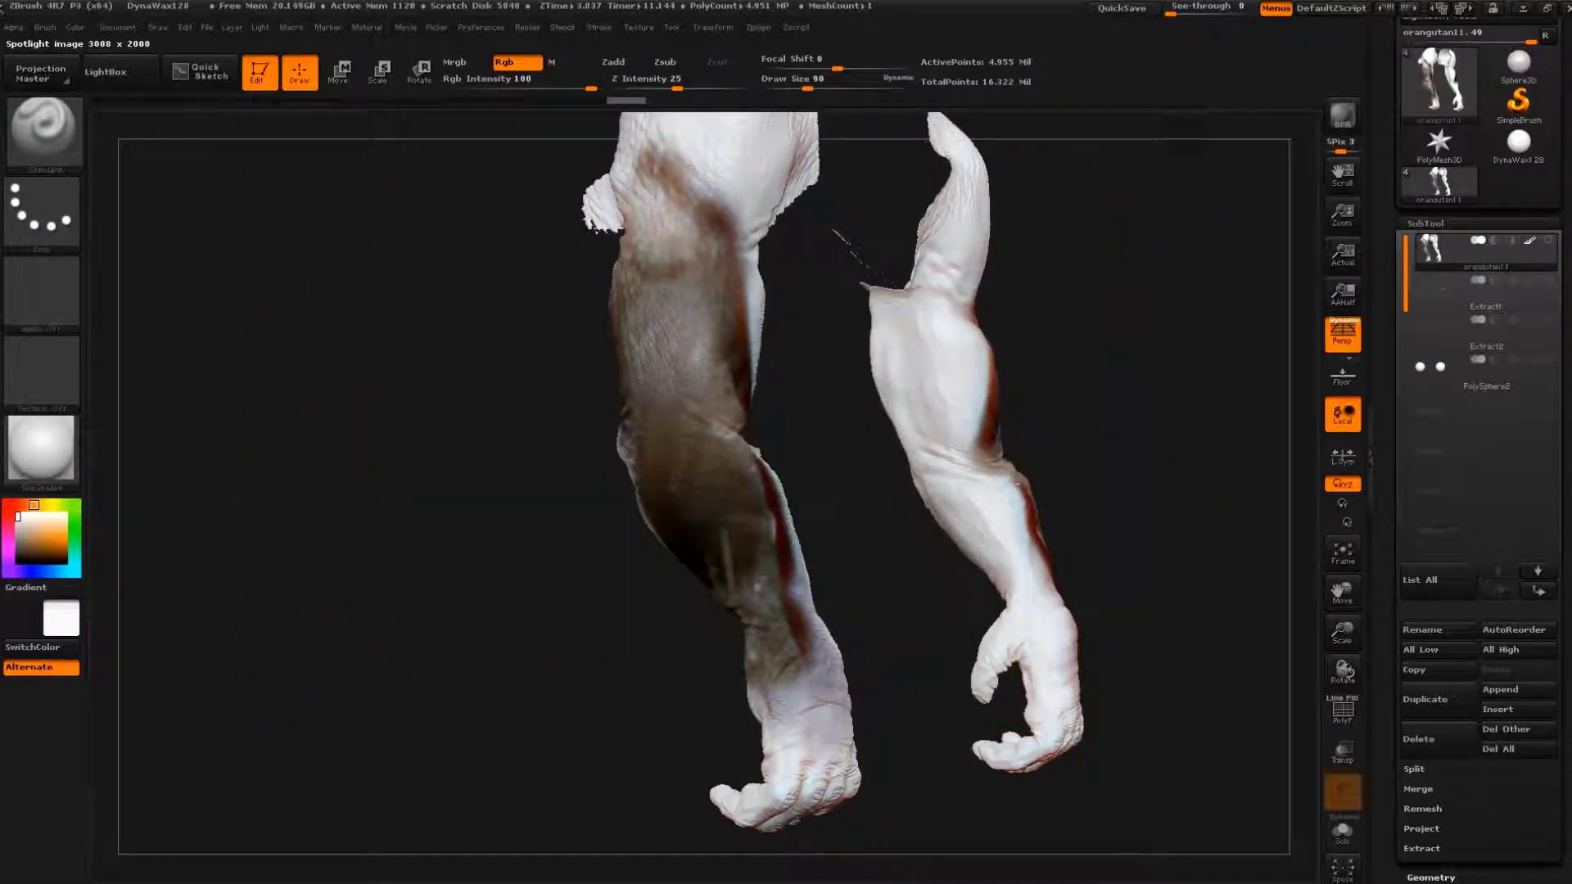
{"action": "left_click_drag", "start_coordinate": [704, 278], "coordinate": [679, 213]}
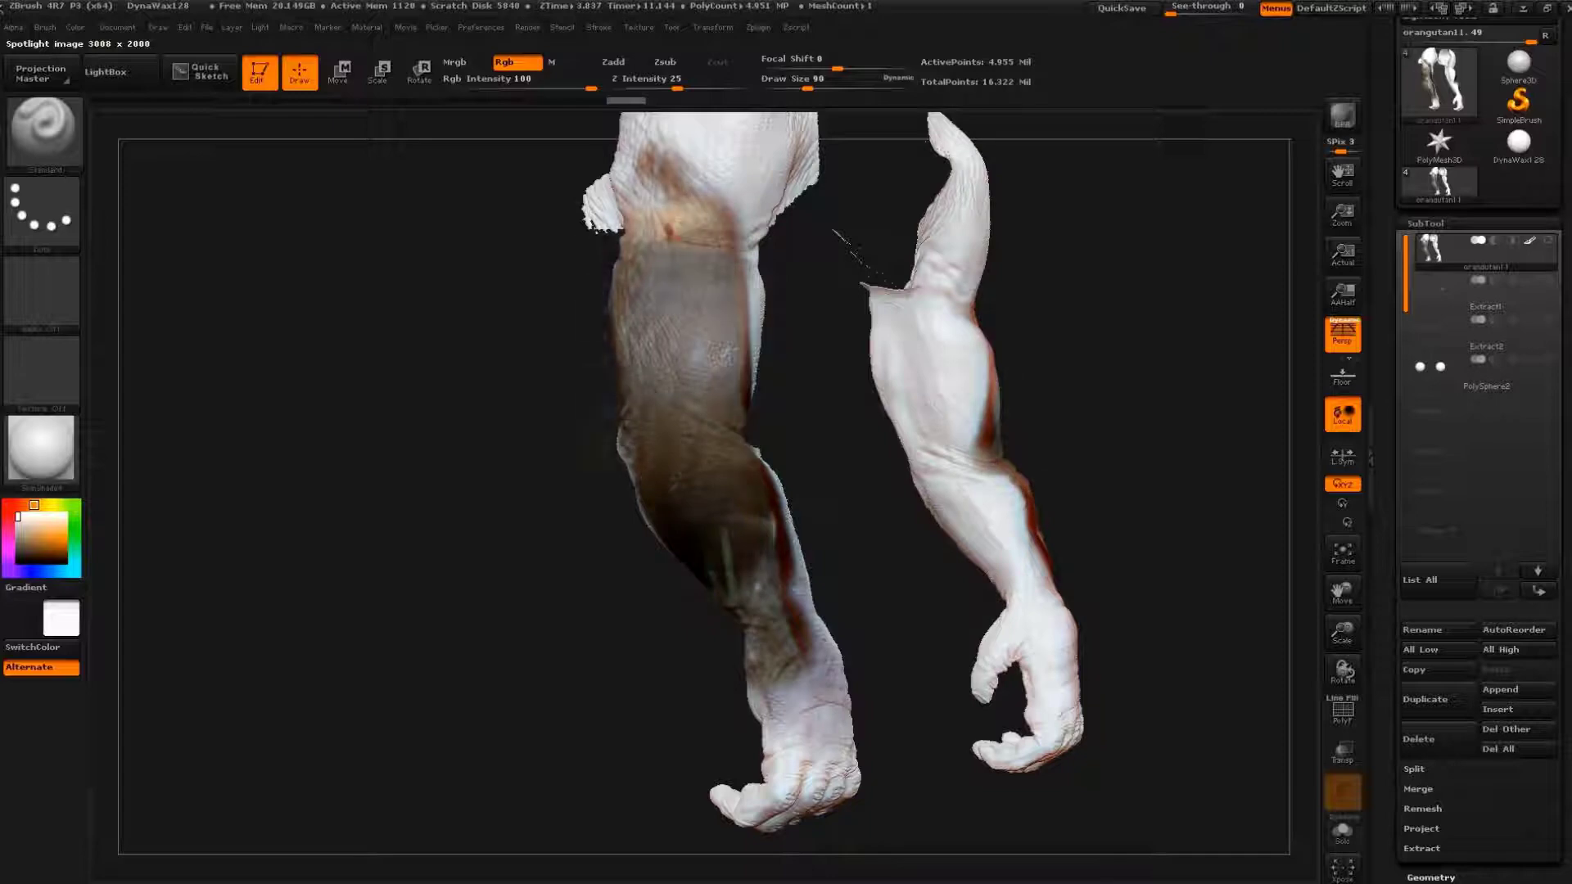
- Shift the rhino photo right and down, then zoom in on the left arm
{"action": "key", "text": "shift+z"}
{"action": "left_click_drag", "start_coordinate": [771, 562], "coordinate": [861, 572]}
{"action": "key", "text": "shift+z"}
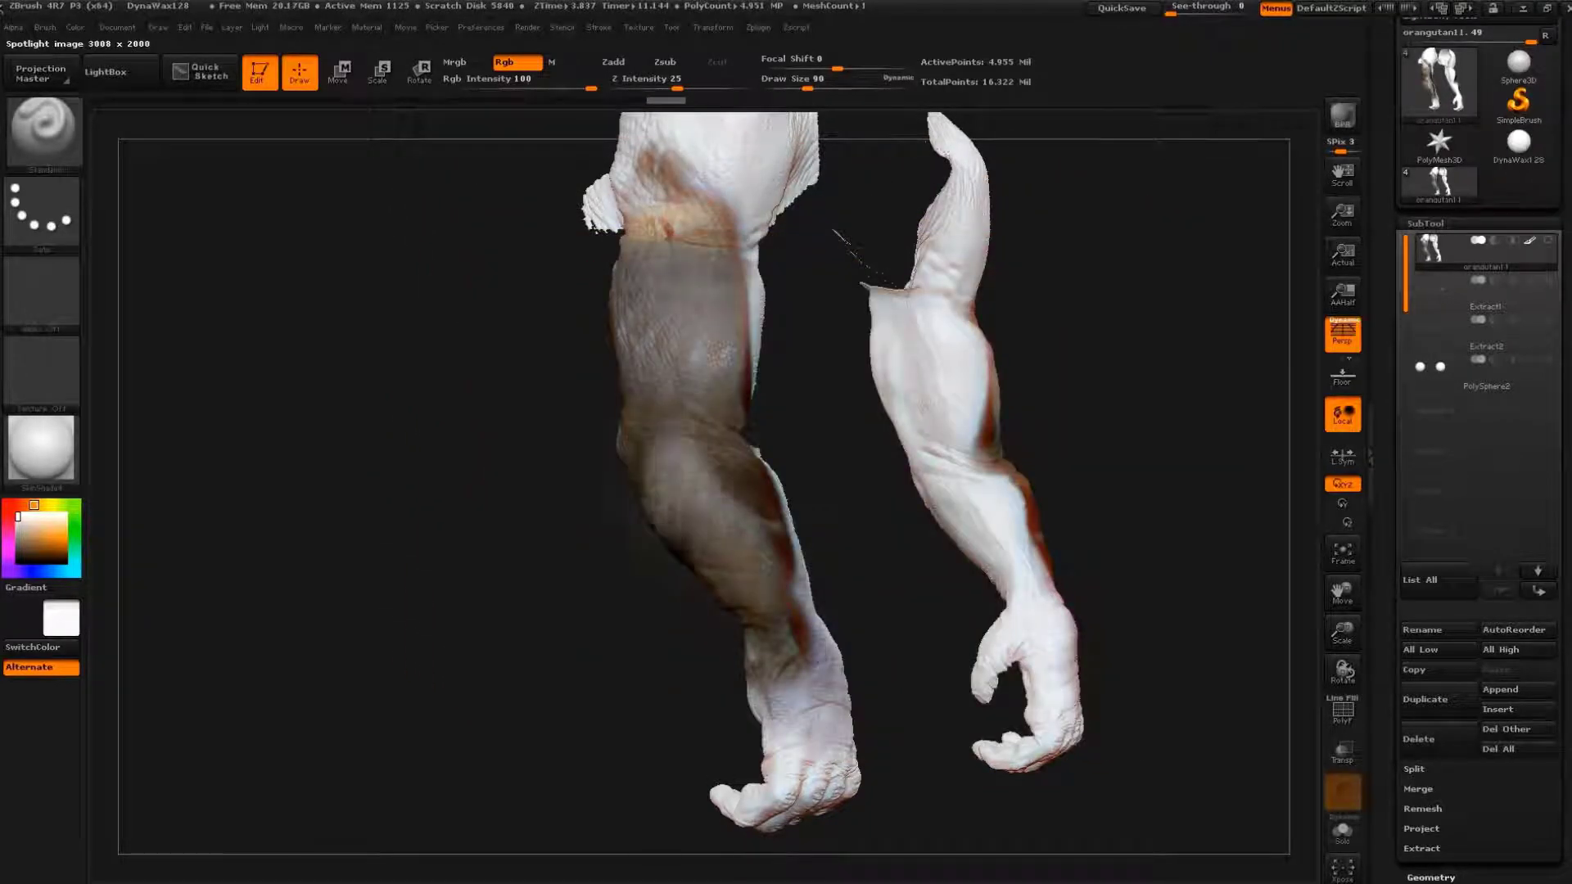
{"action": "mouse_move", "coordinate": [761, 458]}
{"action": "left_mouse_down", "text": "alt"}
{"action": "mouse_move", "coordinate": [523, 609]}
{"action": "mouse_move", "coordinate": [819, 523]}
{"action": "mouse_move", "coordinate": [1017, 491]}
{"action": "mouse_move", "coordinate": [974, 433]}
{"action": "left_mouse_up", "text": "alt"}
- Enlarge, rotate about 60 degrees and fade the rhino photo, then turn to the arms' other side
{"action": "key", "text": "shift+z"}
{"action": "mouse_move", "coordinate": [912, 561]}
{"action": "left_mouse_down"}
{"action": "mouse_move", "coordinate": [754, 467]}
{"action": "mouse_move", "coordinate": [761, 454]}
{"action": "mouse_move", "coordinate": [725, 451]}
{"action": "left_mouse_up"}
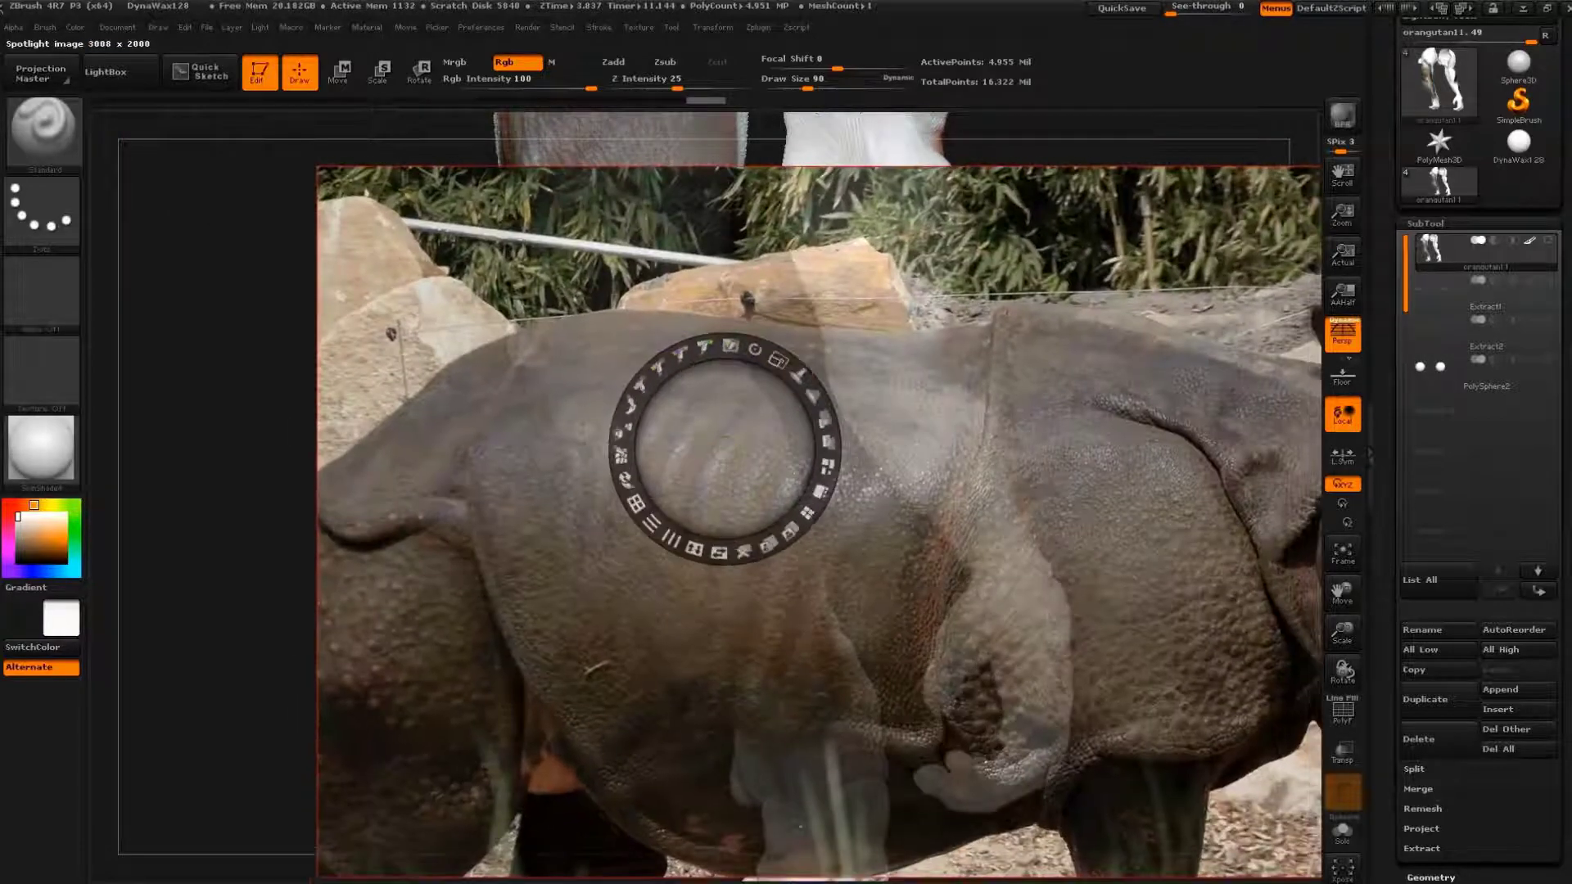
{"action": "mouse_move", "coordinate": [775, 357]}
{"action": "left_mouse_down"}
{"action": "mouse_move", "coordinate": [678, 347]}
{"action": "mouse_move", "coordinate": [667, 361]}
{"action": "left_mouse_up"}
{"action": "left_click_drag", "start_coordinate": [621, 419], "coordinate": [646, 372]}
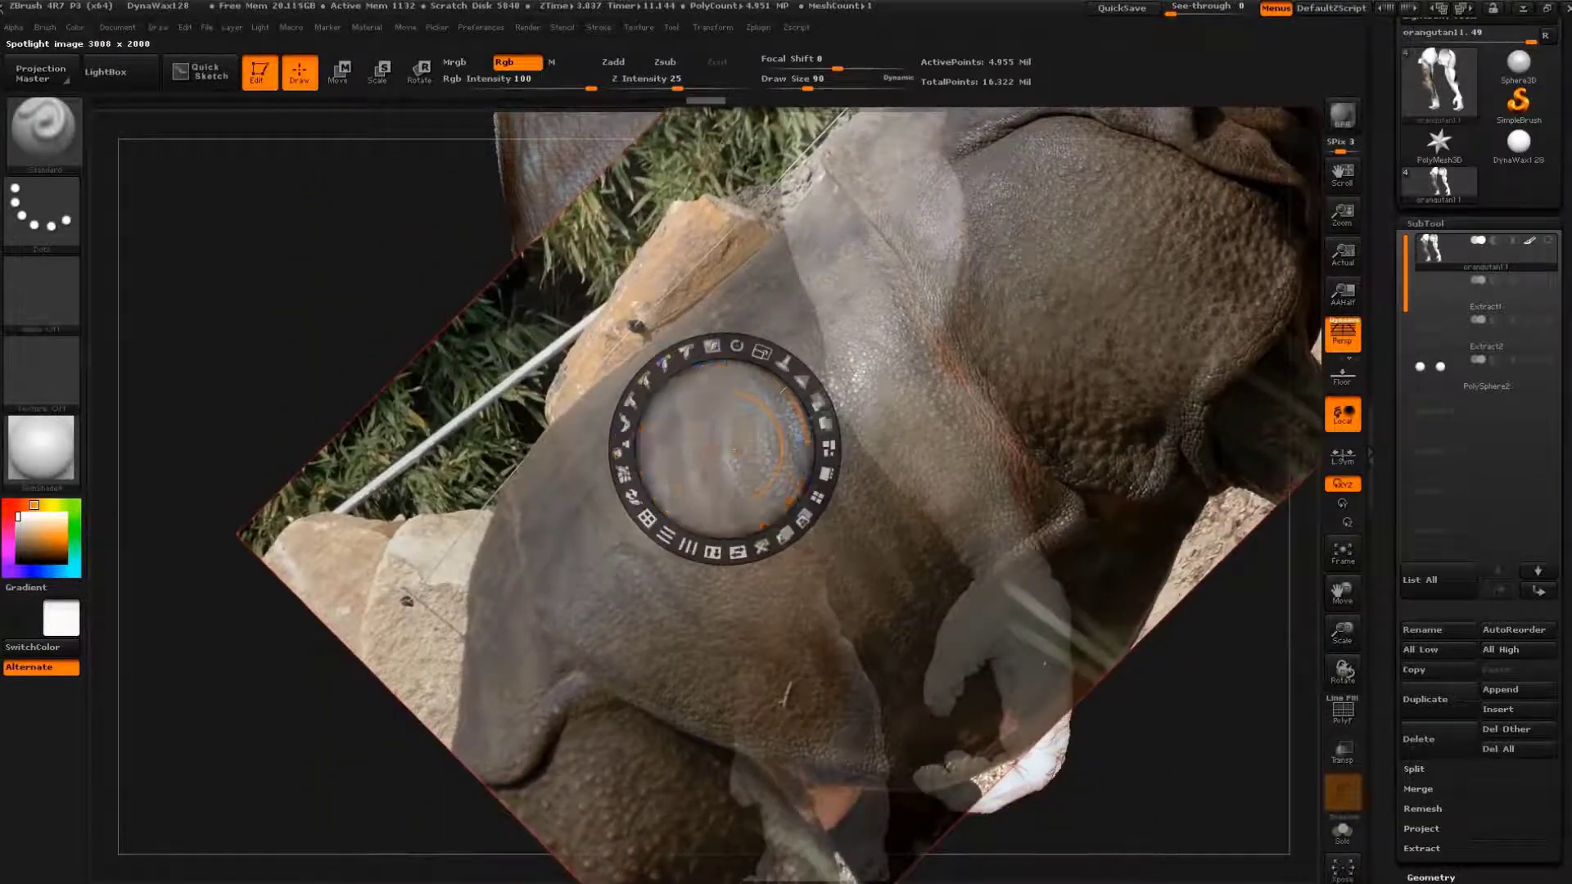
{"action": "key", "text": "shift+z"}
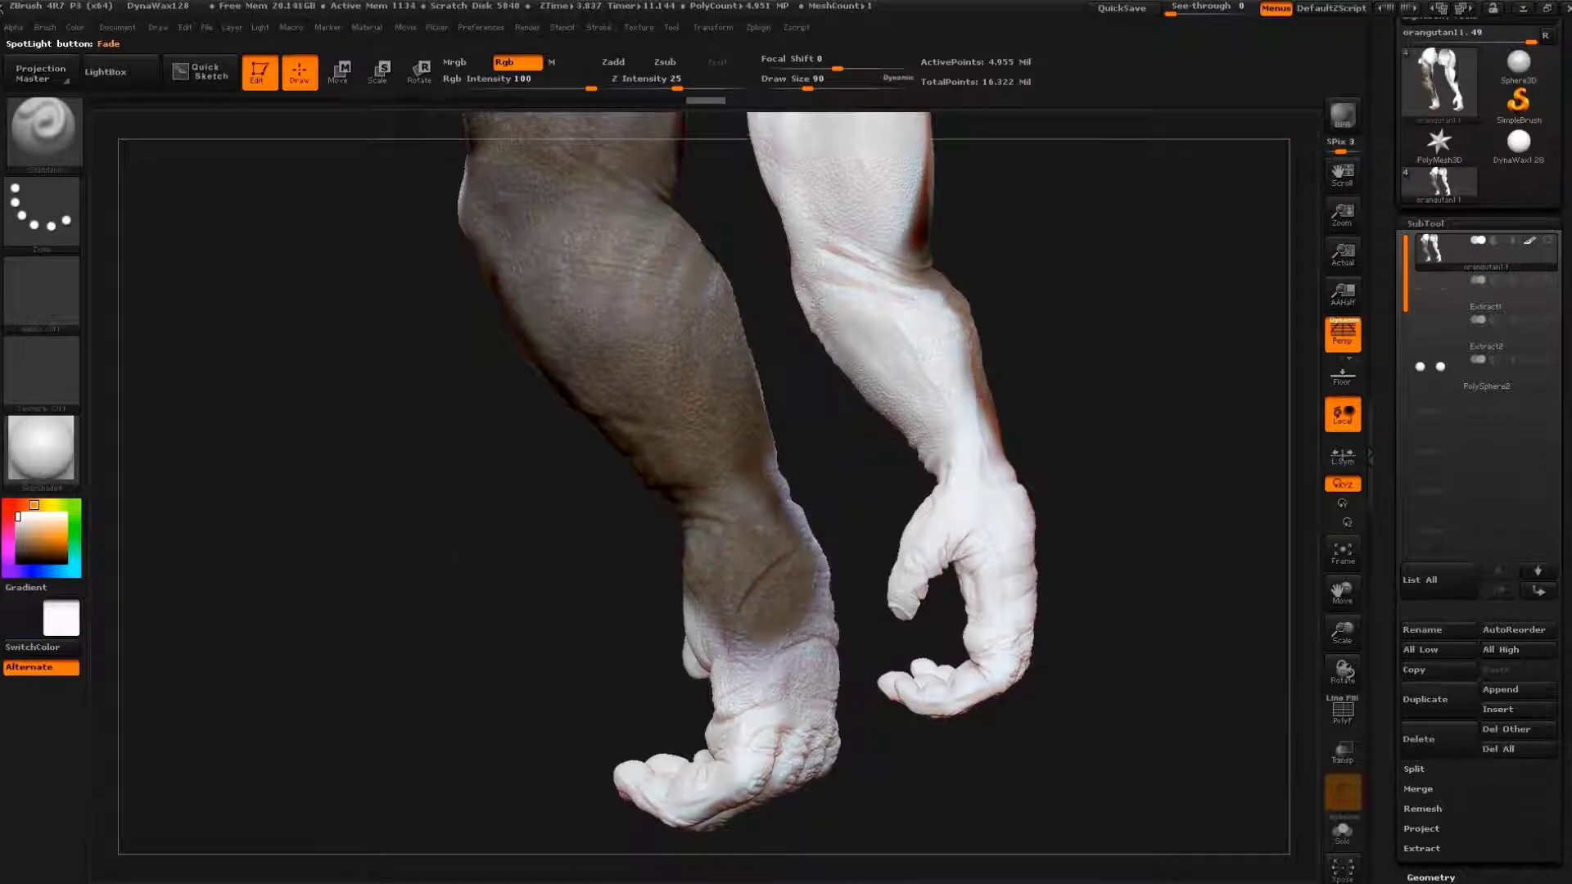
{"action": "mouse_move", "coordinate": [564, 655]}
{"action": "left_mouse_down"}
{"action": "mouse_move", "coordinate": [925, 753]}
{"action": "mouse_move", "coordinate": [974, 736]}
{"action": "left_mouse_up"}
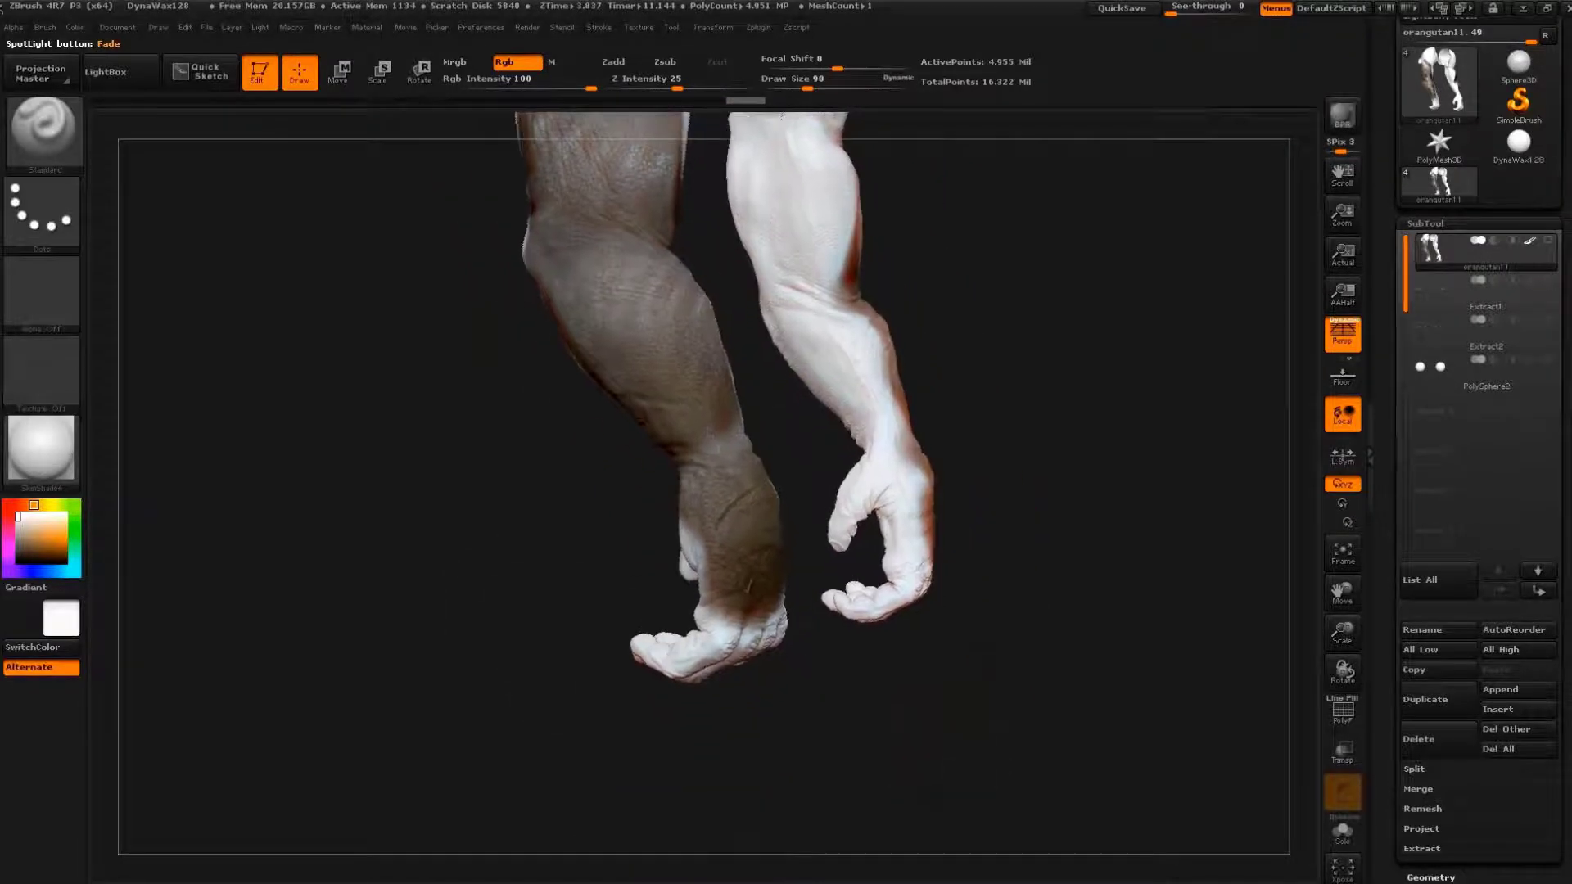
{"action": "mouse_move", "coordinate": [982, 736]}
{"action": "left_mouse_down"}
{"action": "mouse_move", "coordinate": [1146, 737]}
{"action": "mouse_move", "coordinate": [859, 679]}
{"action": "left_mouse_up"}
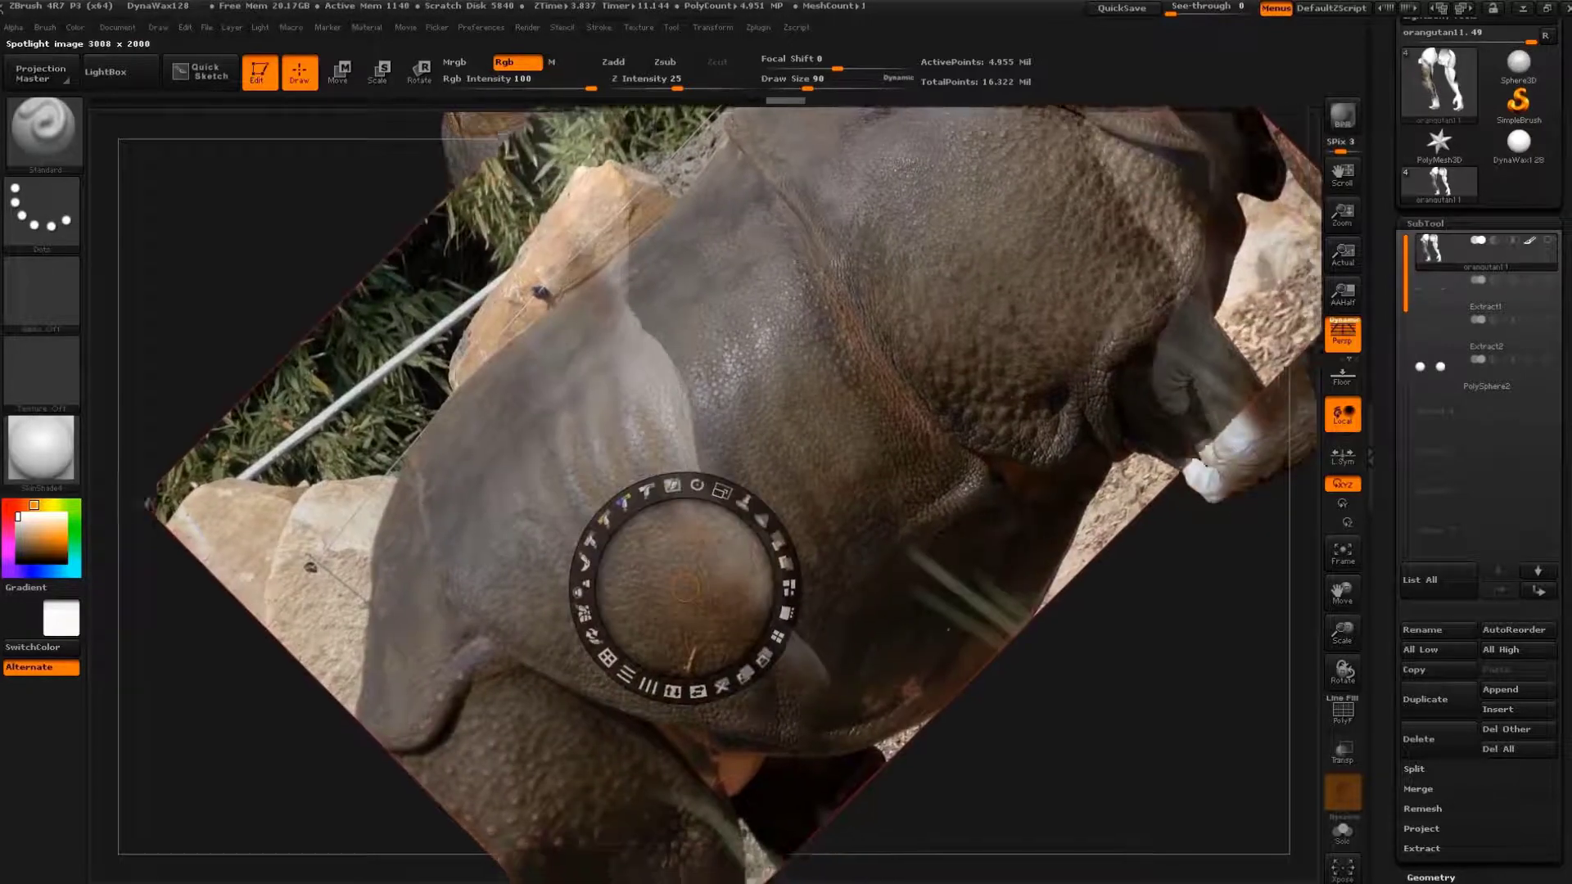
- Move the rhino photo up and right and rotate the view to bring the right arm forward
{"action": "key", "text": "shift+z"}
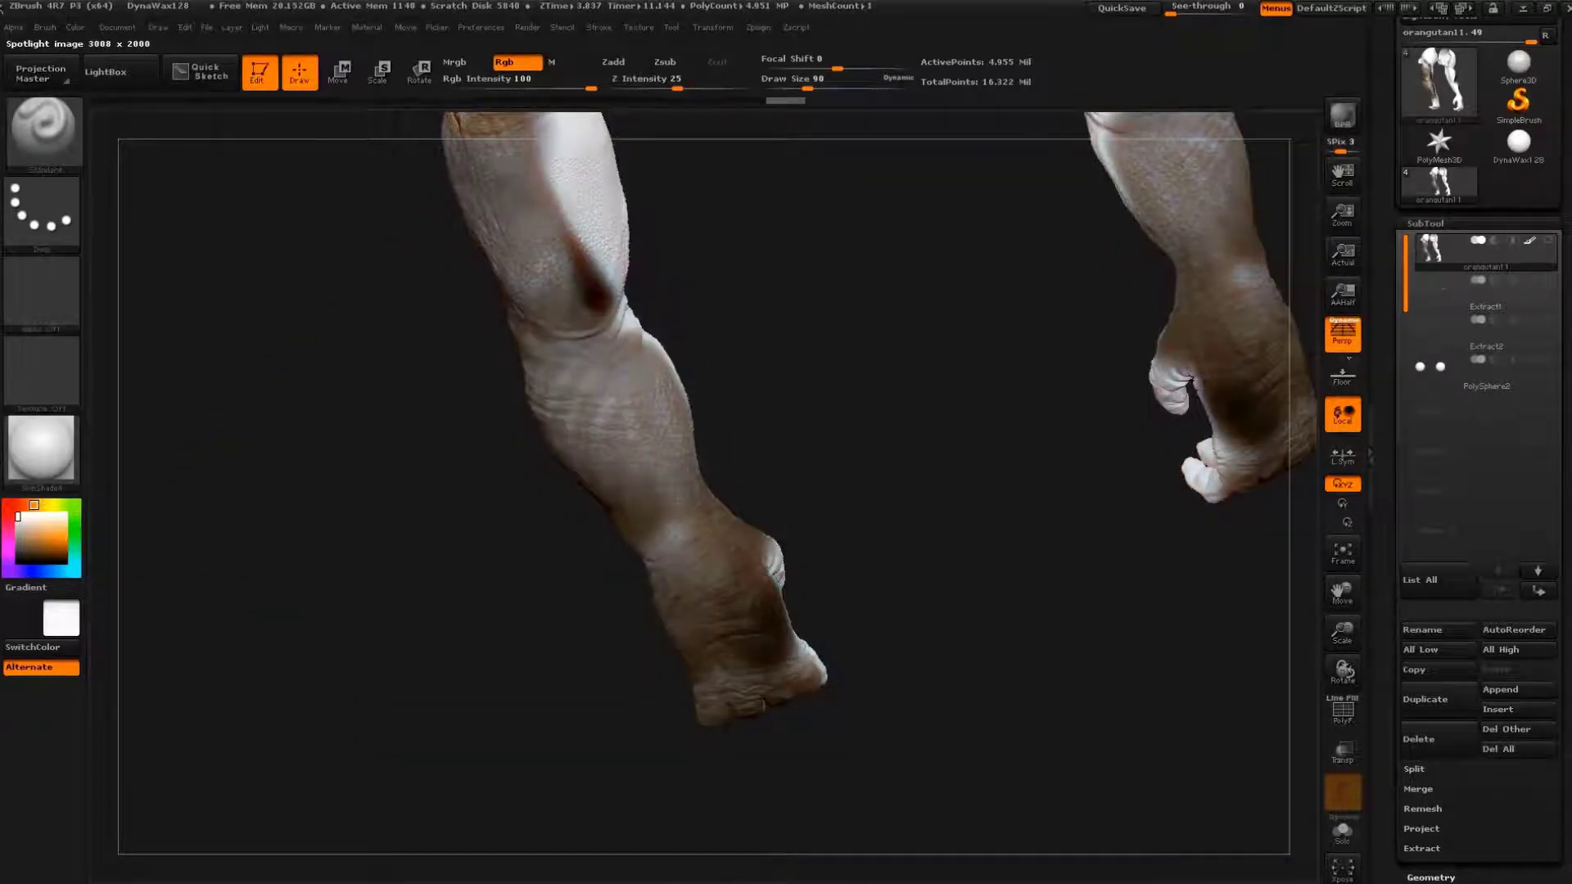
{"action": "key", "text": "shift+z"}
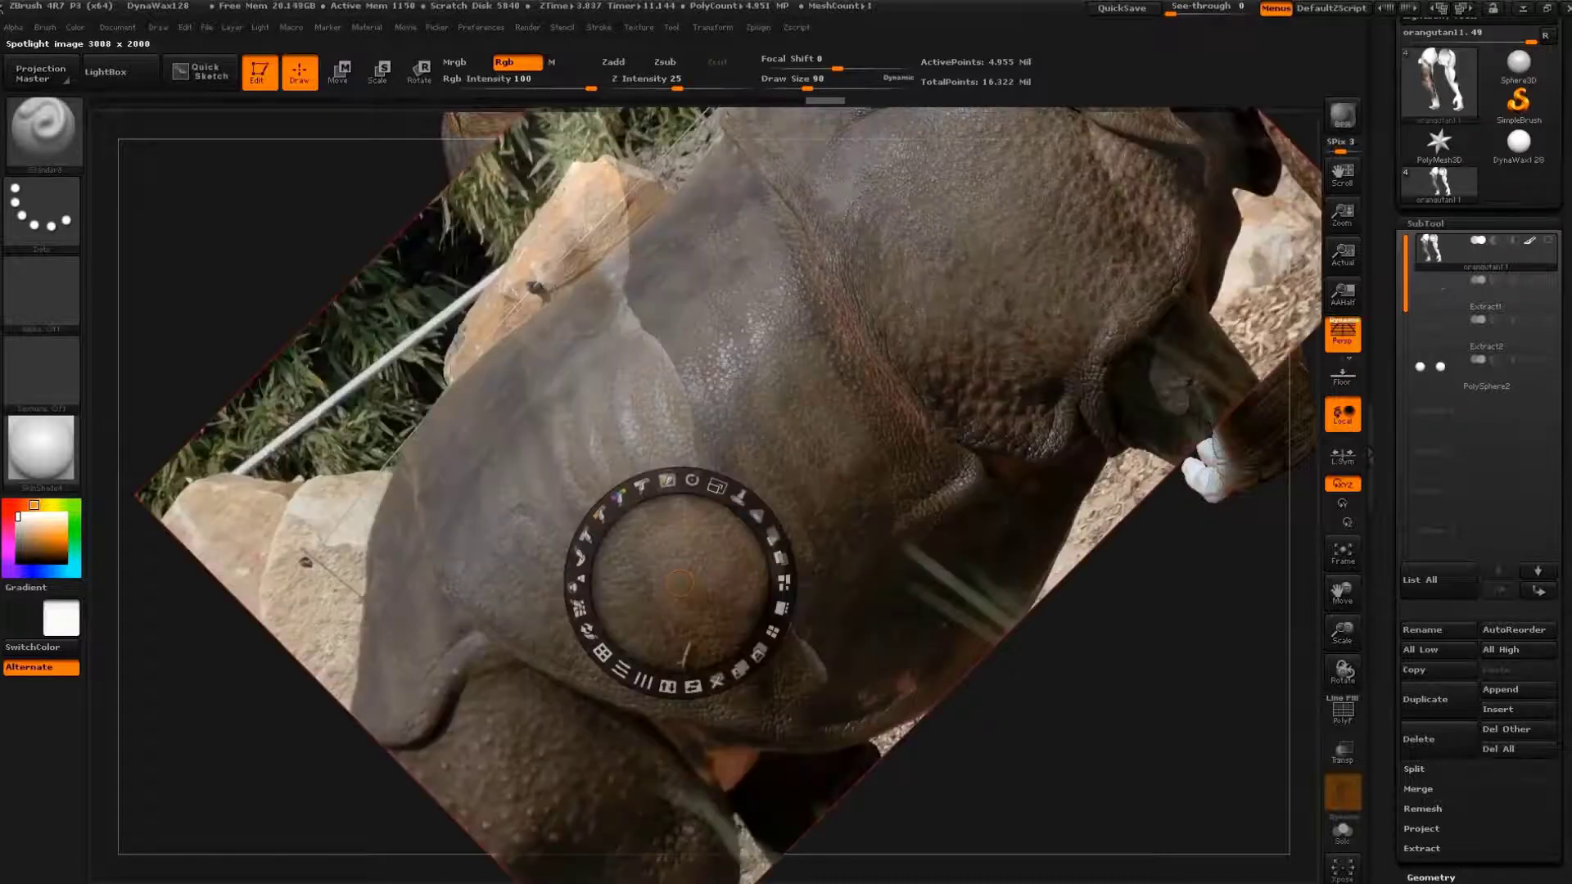
{"action": "key", "text": "shift+z"}
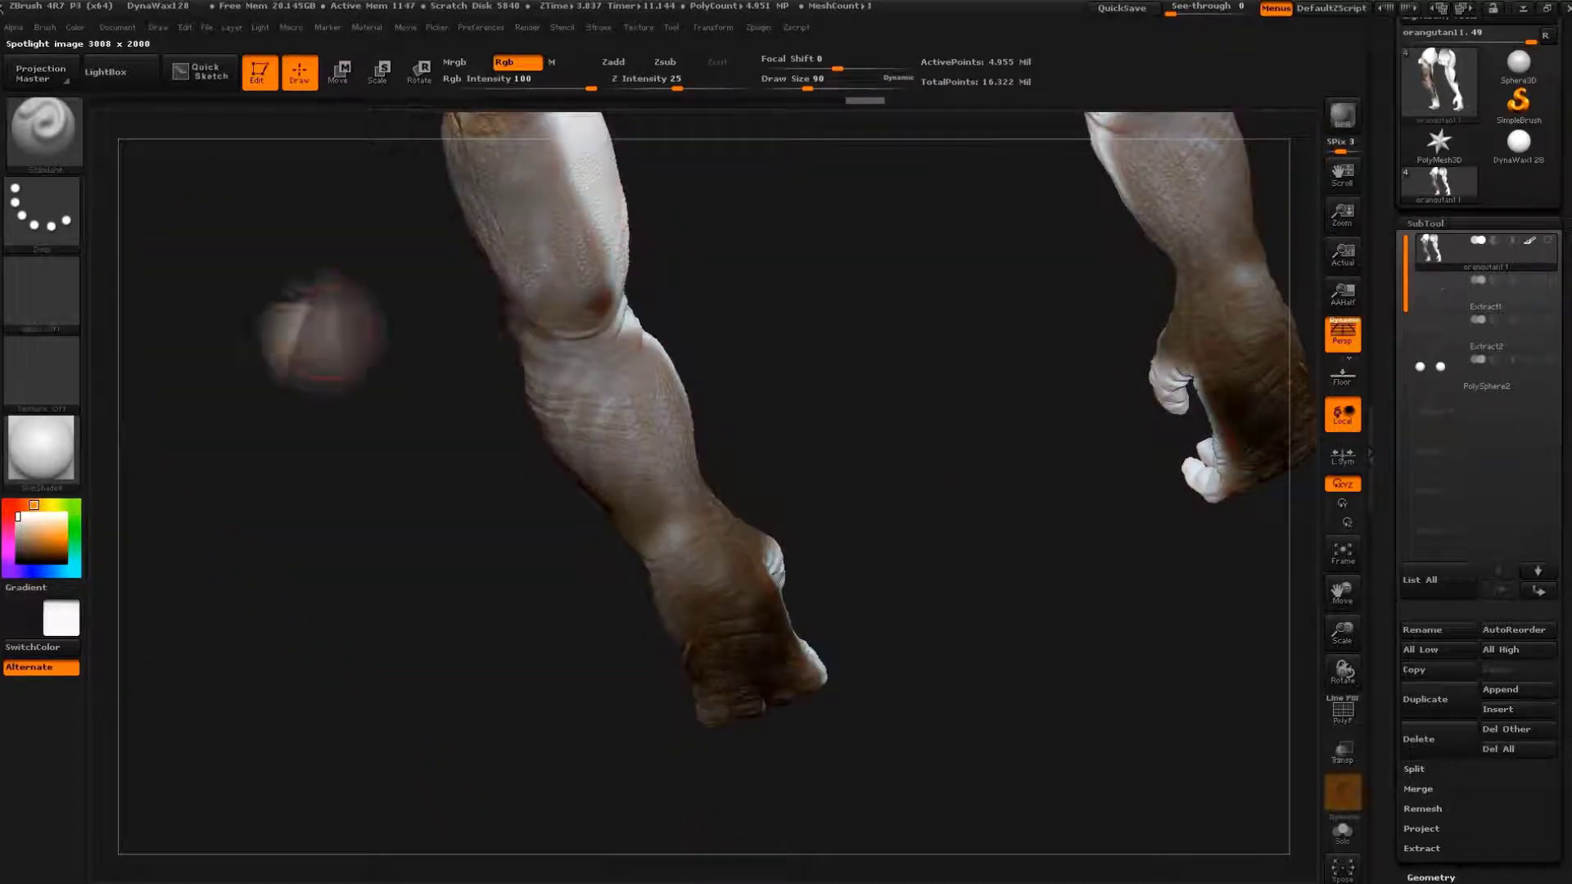
{"action": "left_click_drag", "start_coordinate": [431, 341], "coordinate": [432, 425], "text": "alt"}
{"action": "left_click_drag", "start_coordinate": [791, 737], "coordinate": [791, 876], "text": "alt"}
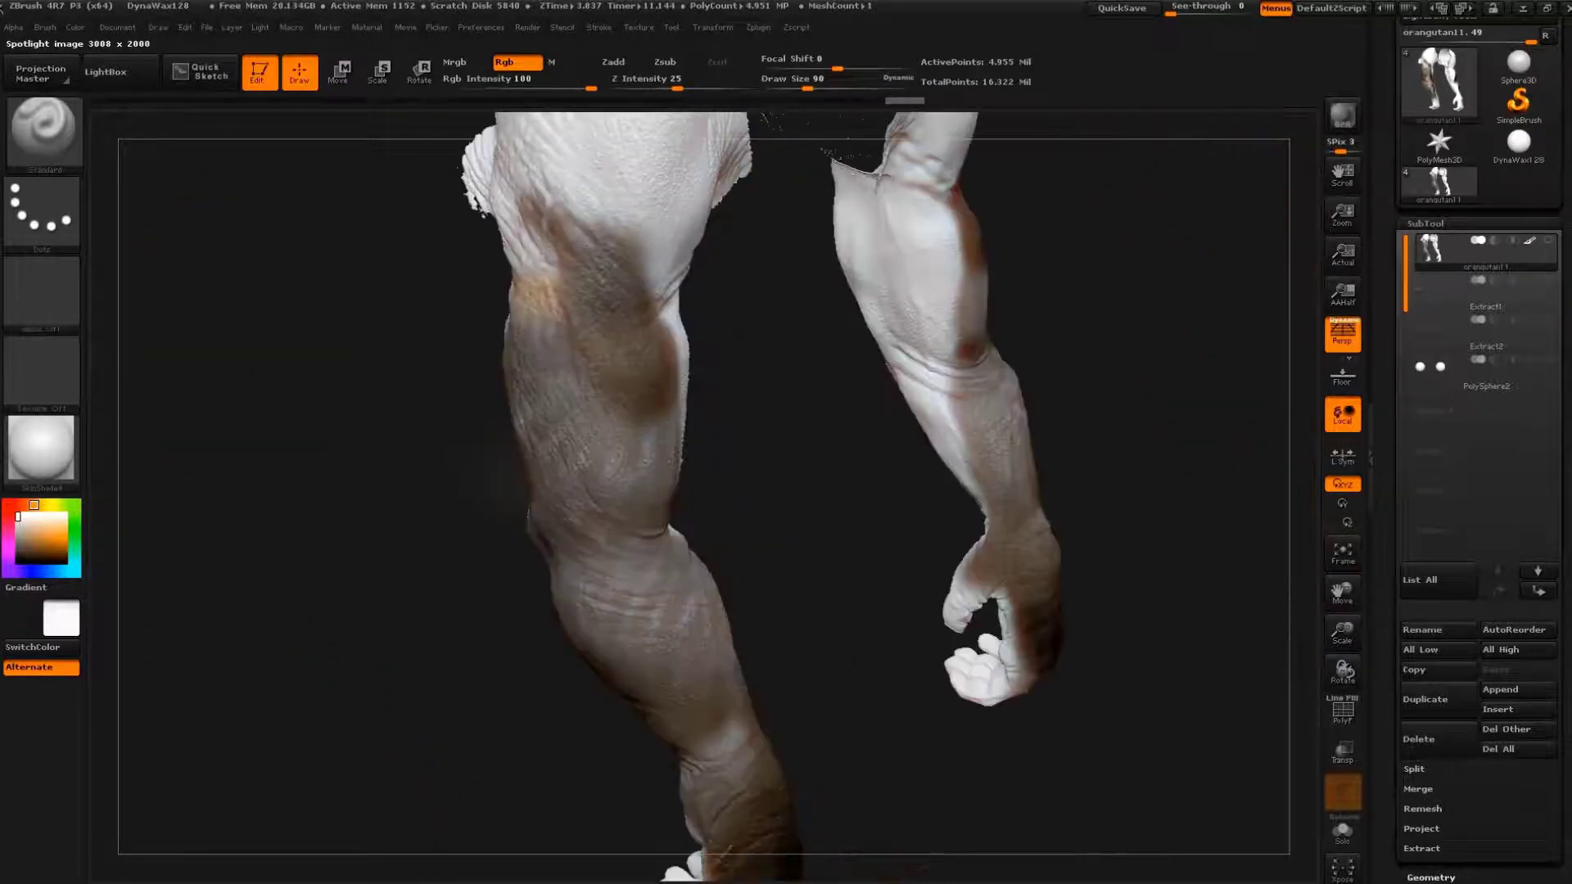
{"action": "key", "text": "shift+z"}
{"action": "mouse_move", "coordinate": [690, 407]}
{"action": "left_mouse_down"}
{"action": "mouse_move", "coordinate": [624, 316]}
{"action": "mouse_move", "coordinate": [854, 262]}
{"action": "left_mouse_up"}
{"action": "key", "text": "shift+z"}
{"action": "key", "text": "shift+z"}
{"action": "key", "text": "shift+z"}
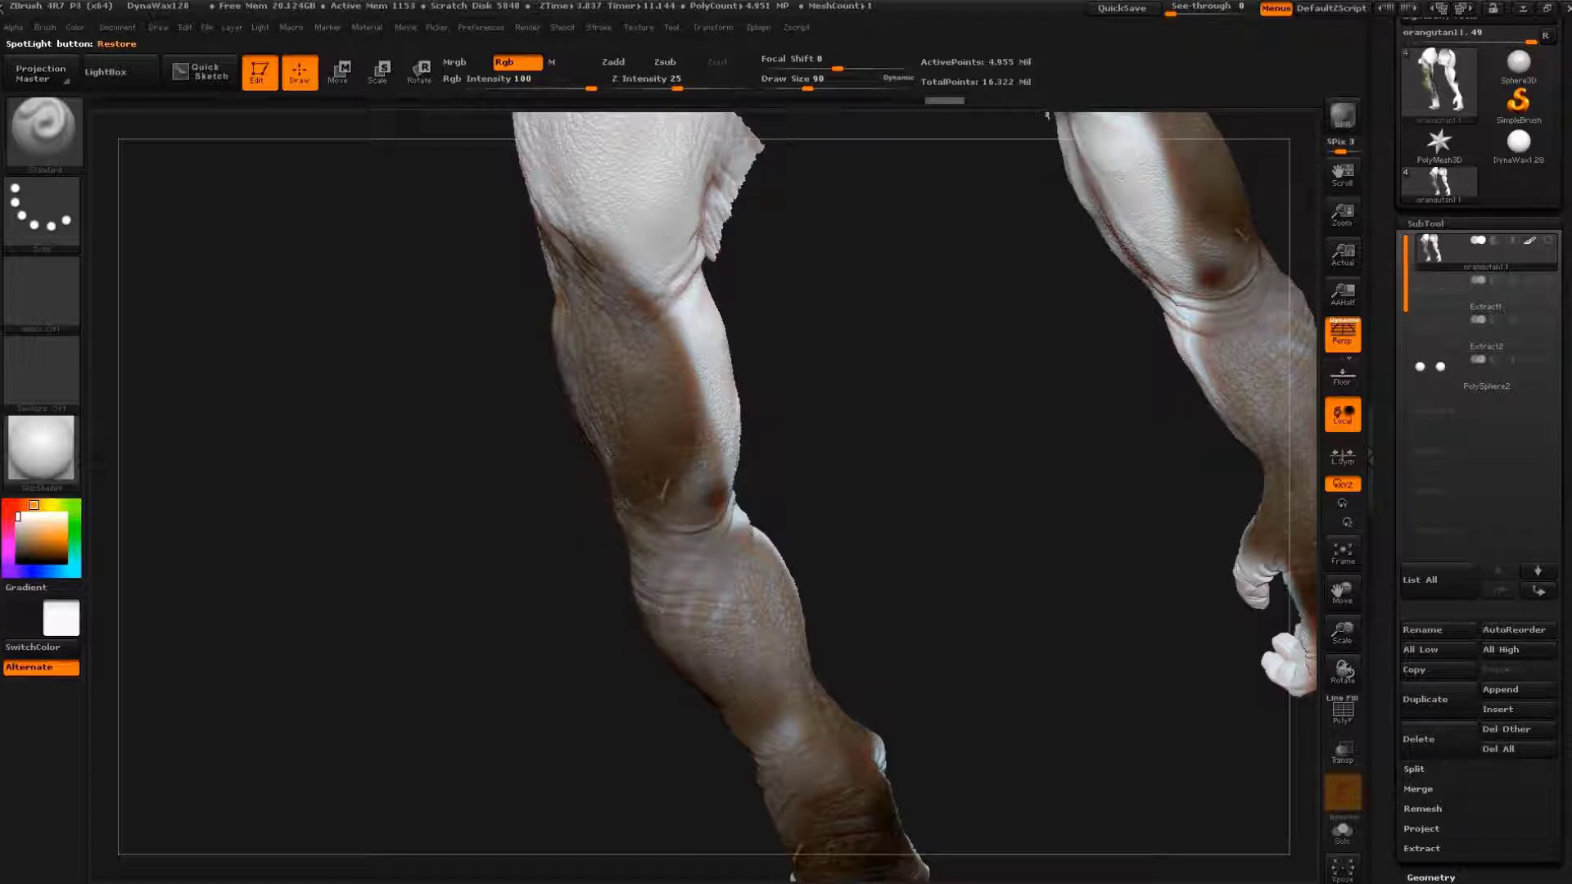
{"action": "mouse_move", "coordinate": [449, 614]}
{"action": "left_mouse_down"}
{"action": "mouse_move", "coordinate": [471, 577]}
{"action": "mouse_move", "coordinate": [458, 582]}
{"action": "mouse_move", "coordinate": [491, 573]}
{"action": "mouse_move", "coordinate": [852, 603]}
{"action": "mouse_move", "coordinate": [1273, 260]}
{"action": "left_mouse_up"}
- Browse the reference photos, zooming into the hairless and crouching chimp shots
{"action": "key", "text": "alt+Tab"}
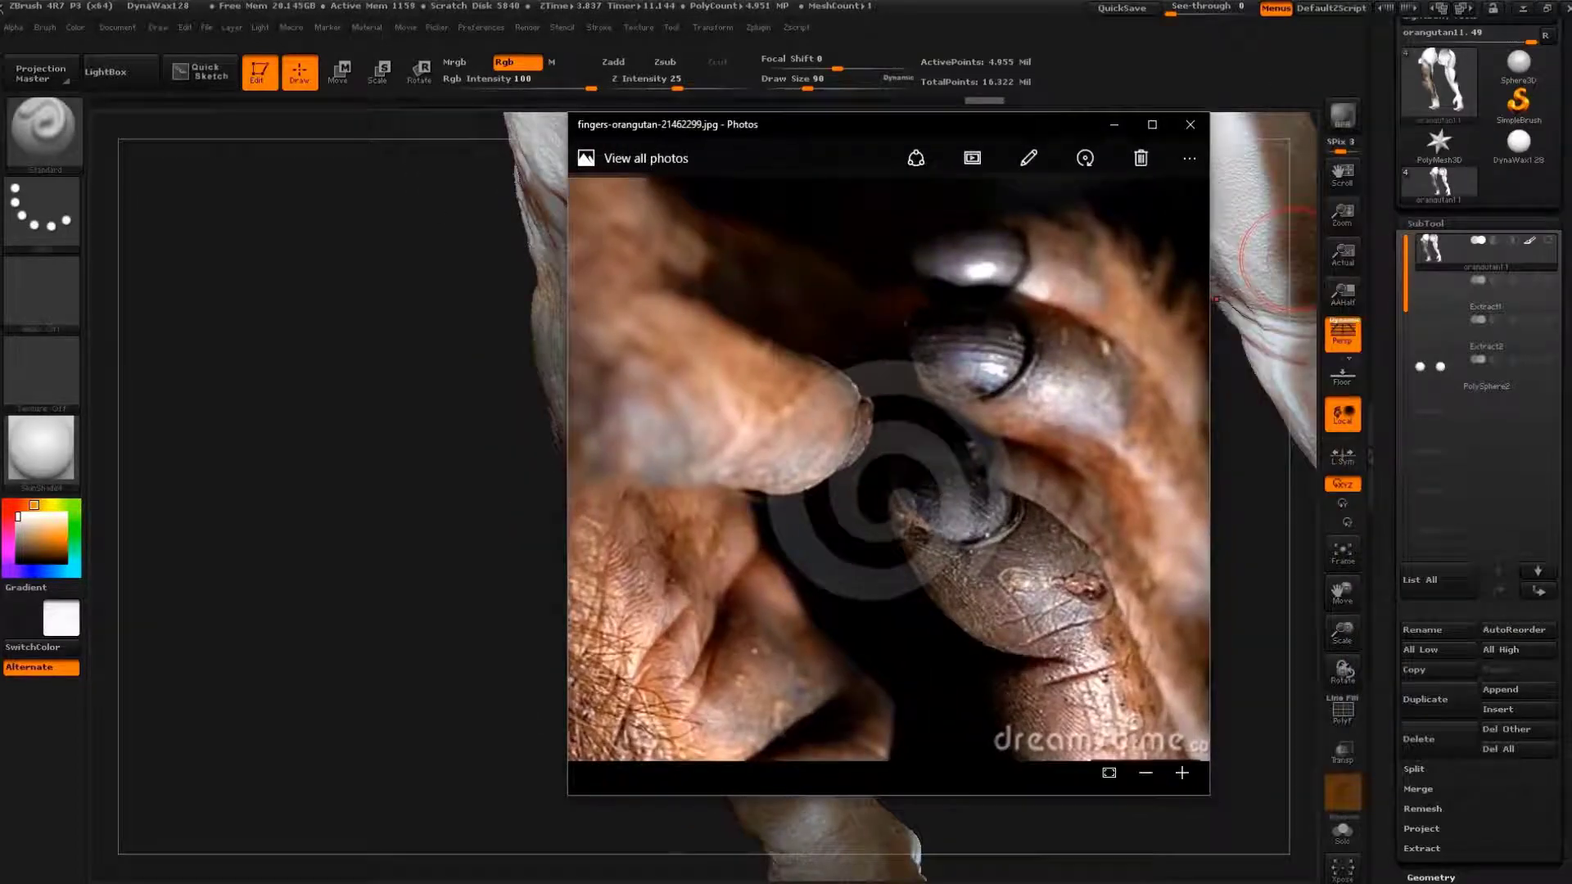
{"action": "key", "text": "Right"}
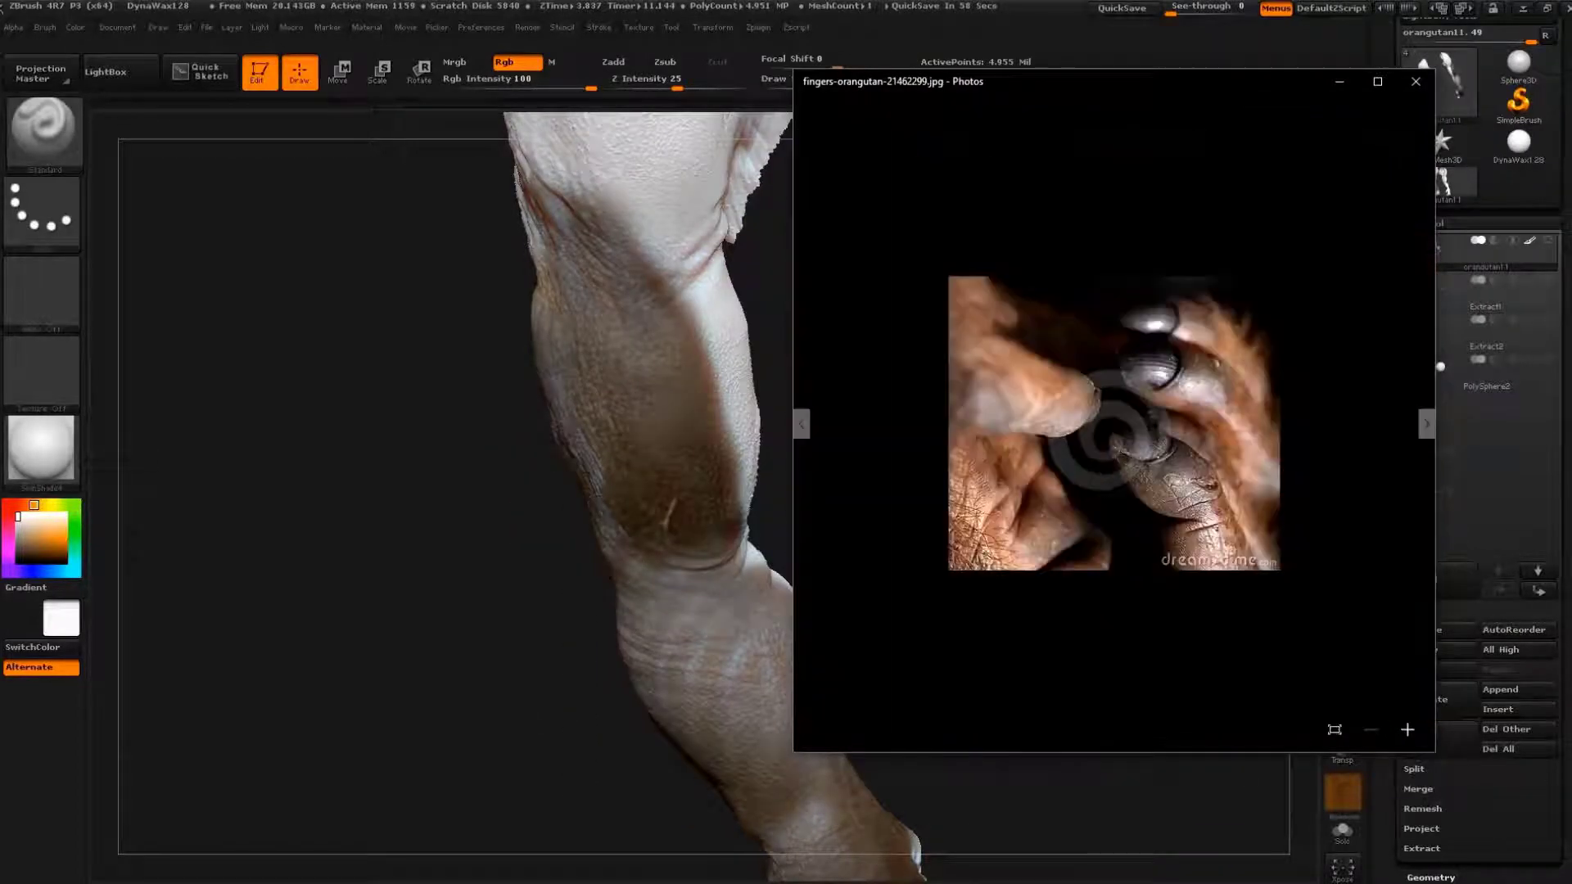
{"action": "key", "text": "Right"}
{"action": "key", "text": "ctrl+plus"}
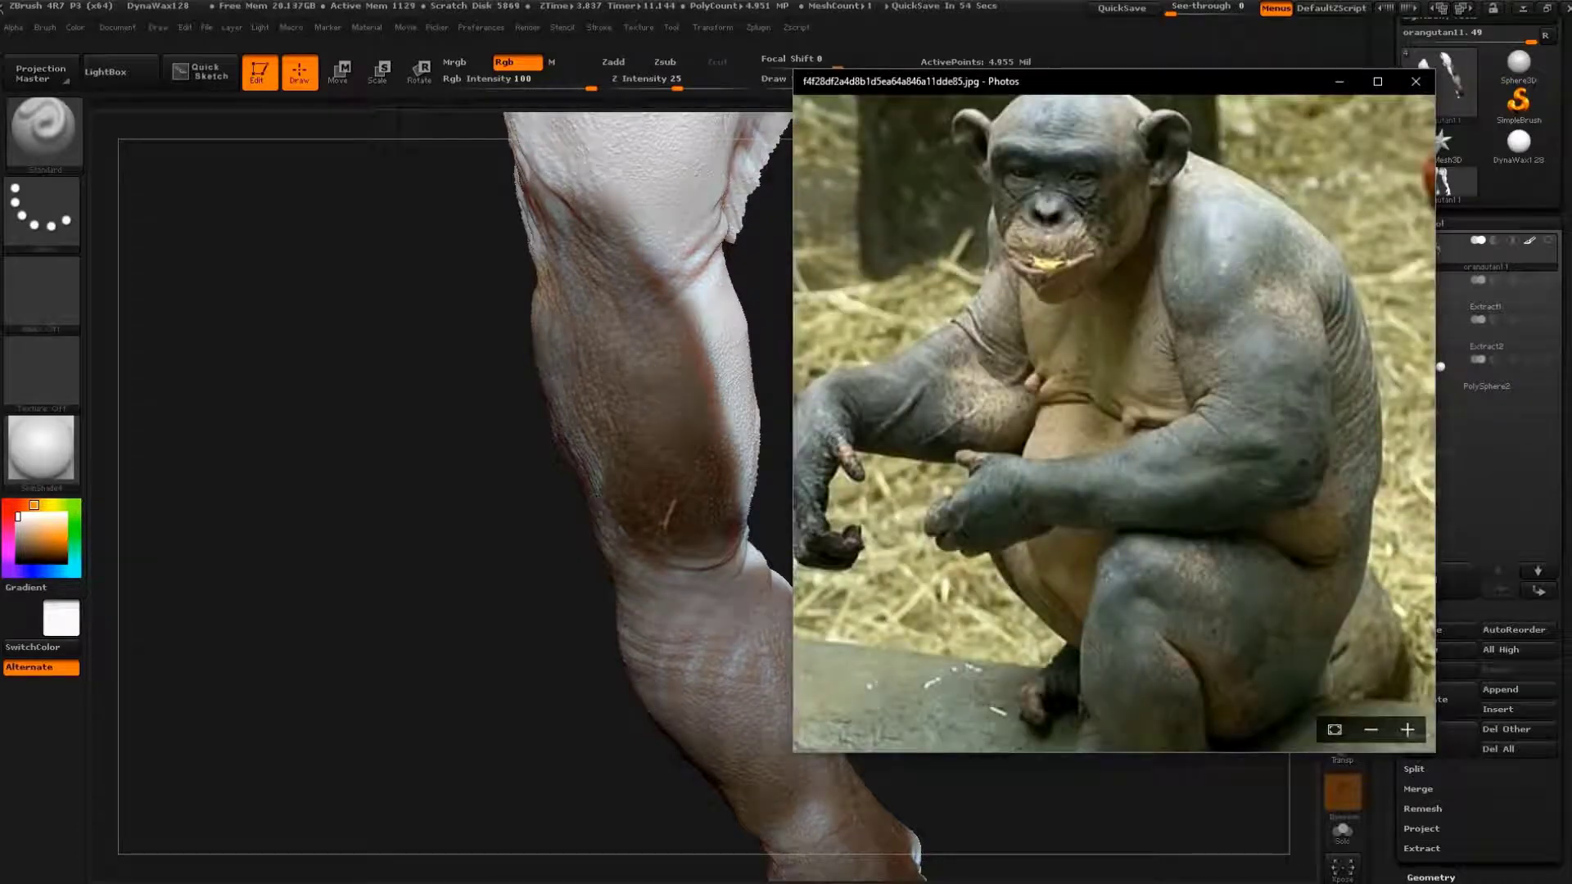
{"action": "key", "text": "Right"}
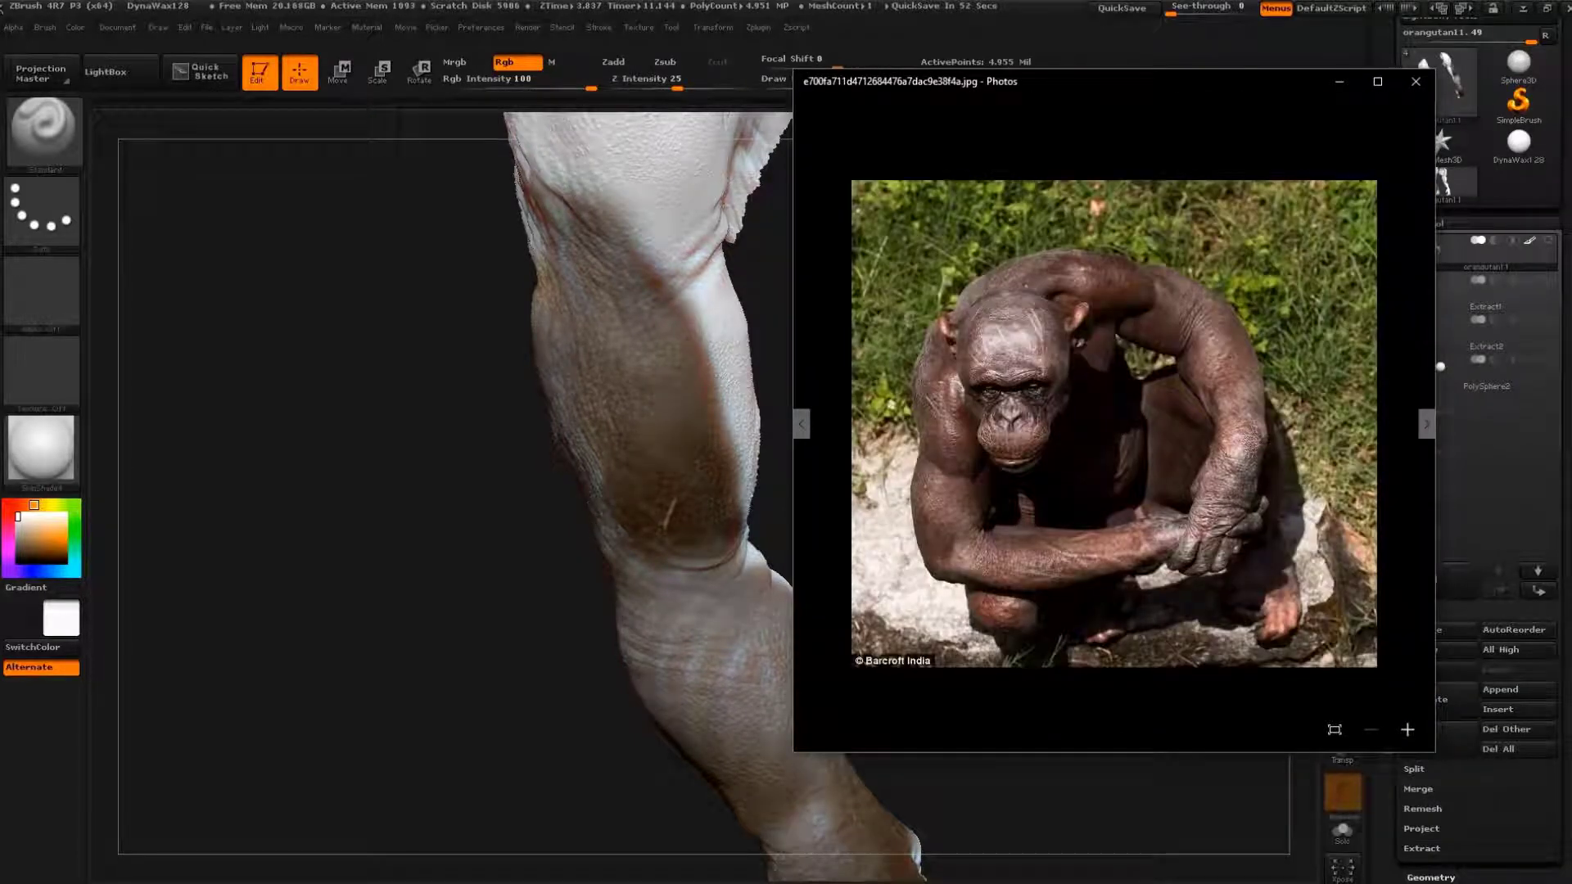
{"action": "key", "text": "ctrl+plus"}
{"action": "key", "text": "Right"}
{"action": "key", "text": "Right"}
{"action": "key", "text": "Right"}
{"action": "key", "text": "Right"}
{"action": "key", "text": "ctrl+plus"}
- Zoom into an orangutan photo and pan across its fur, body, hand, face and chin
{"action": "key", "text": "ctrl+plus"}
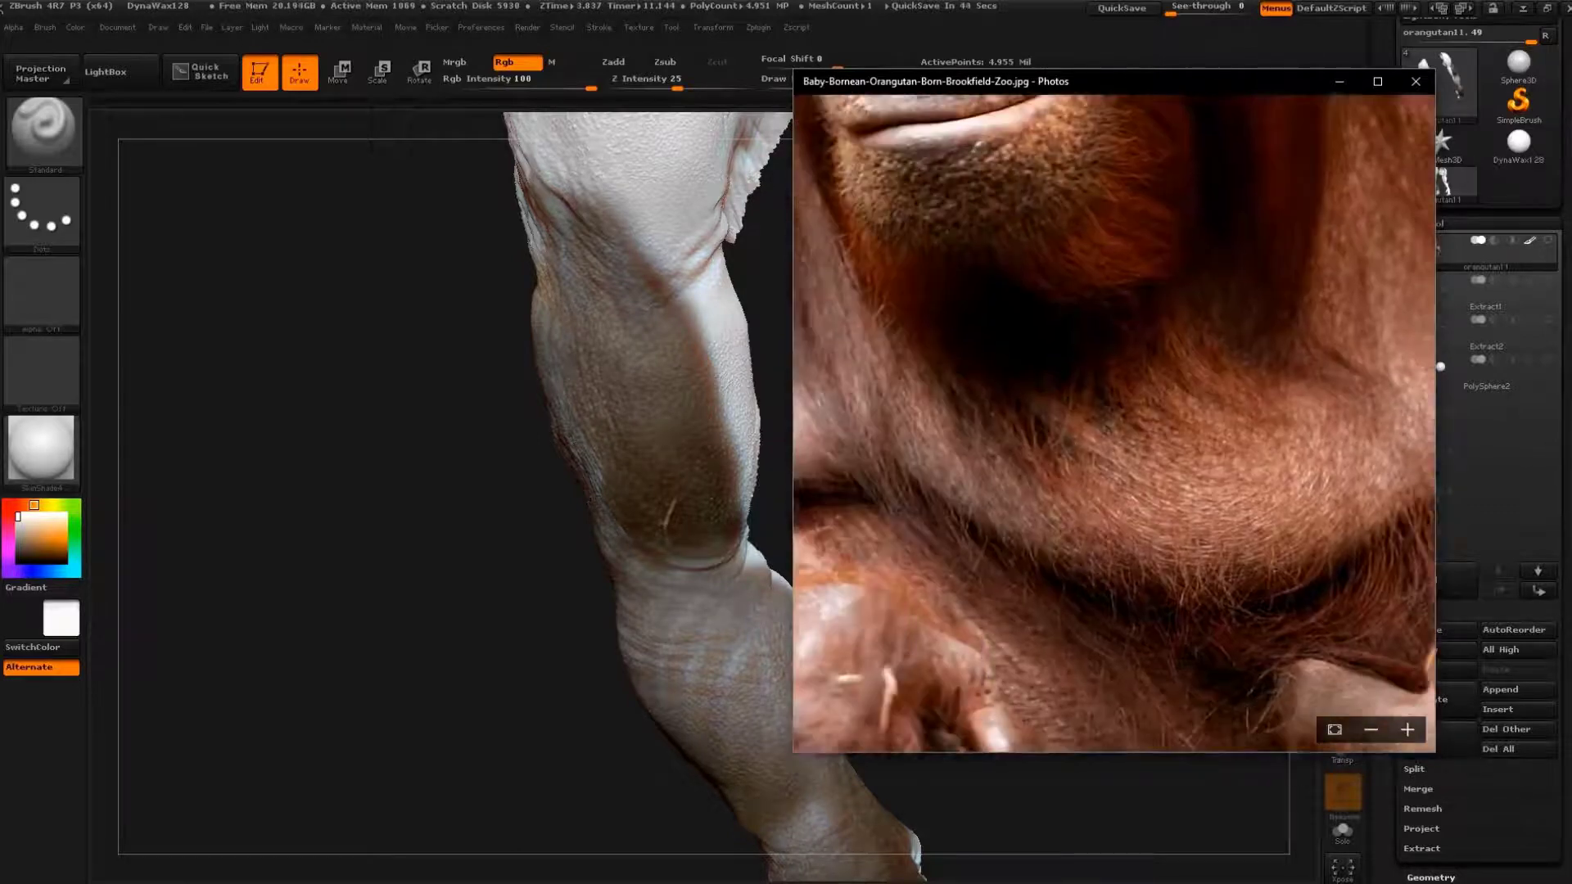
{"action": "key", "text": "ctrl+plus"}
{"action": "key", "text": "Down"}
{"action": "key", "text": "Down"}
{"action": "key", "text": "Down"}
{"action": "key", "text": "Down"}
{"action": "key", "text": "Up"}
{"action": "key", "text": "Up"}
{"action": "key", "text": "ctrl+0"}
{"action": "key", "text": "ctrl+plus"}
{"action": "key", "text": "ctrl+plus"}
{"action": "key", "text": "ctrl+plus"}
{"action": "key", "text": "ctrl+plus"}
{"action": "key", "text": "Down"}
{"action": "key", "text": "Right"}
{"action": "key", "text": "Right"}
{"action": "key", "text": "Right"}
- Move the photo window aside and zoom on the orangutan's chest, belly and eyes
{"action": "key", "text": "alt+Tab"}
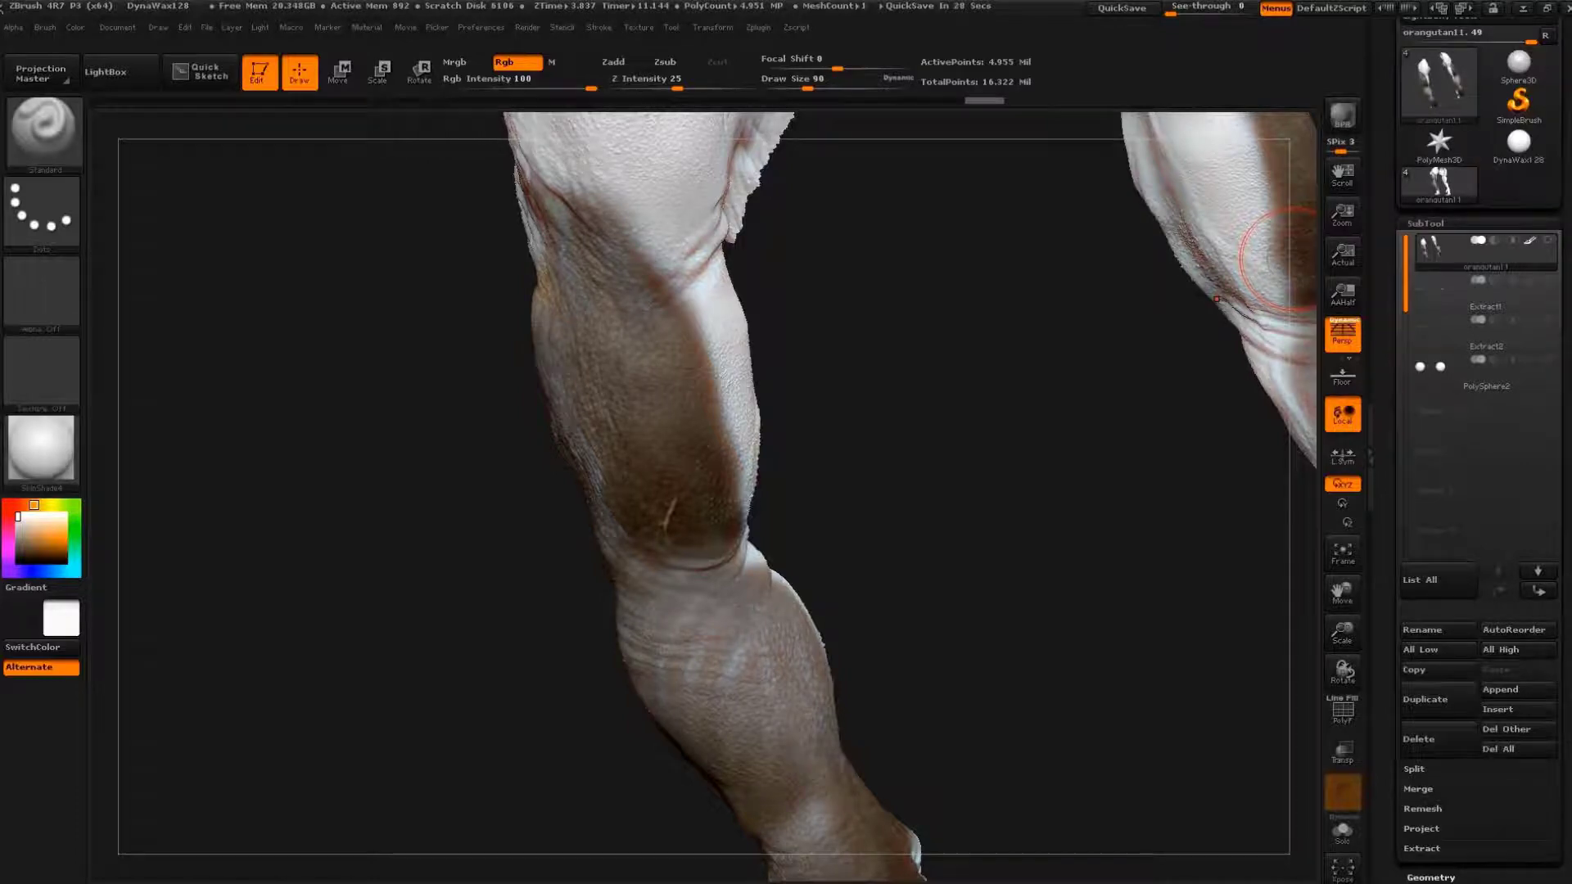
{"action": "key", "text": "alt+Tab"}
{"action": "left_click_drag", "start_coordinate": [966, 53], "coordinate": [1146, 120]}
{"action": "scroll", "coordinate": [1064, 491], "scroll_direction": "down", "scroll_amount": 1}
{"action": "scroll", "coordinate": [1064, 491], "scroll_direction": "down", "scroll_amount": 1}
{"action": "scroll", "coordinate": [1064, 491], "scroll_direction": "up", "scroll_amount": 3}
{"action": "scroll", "coordinate": [1064, 491], "scroll_direction": "down", "scroll_amount": 1}
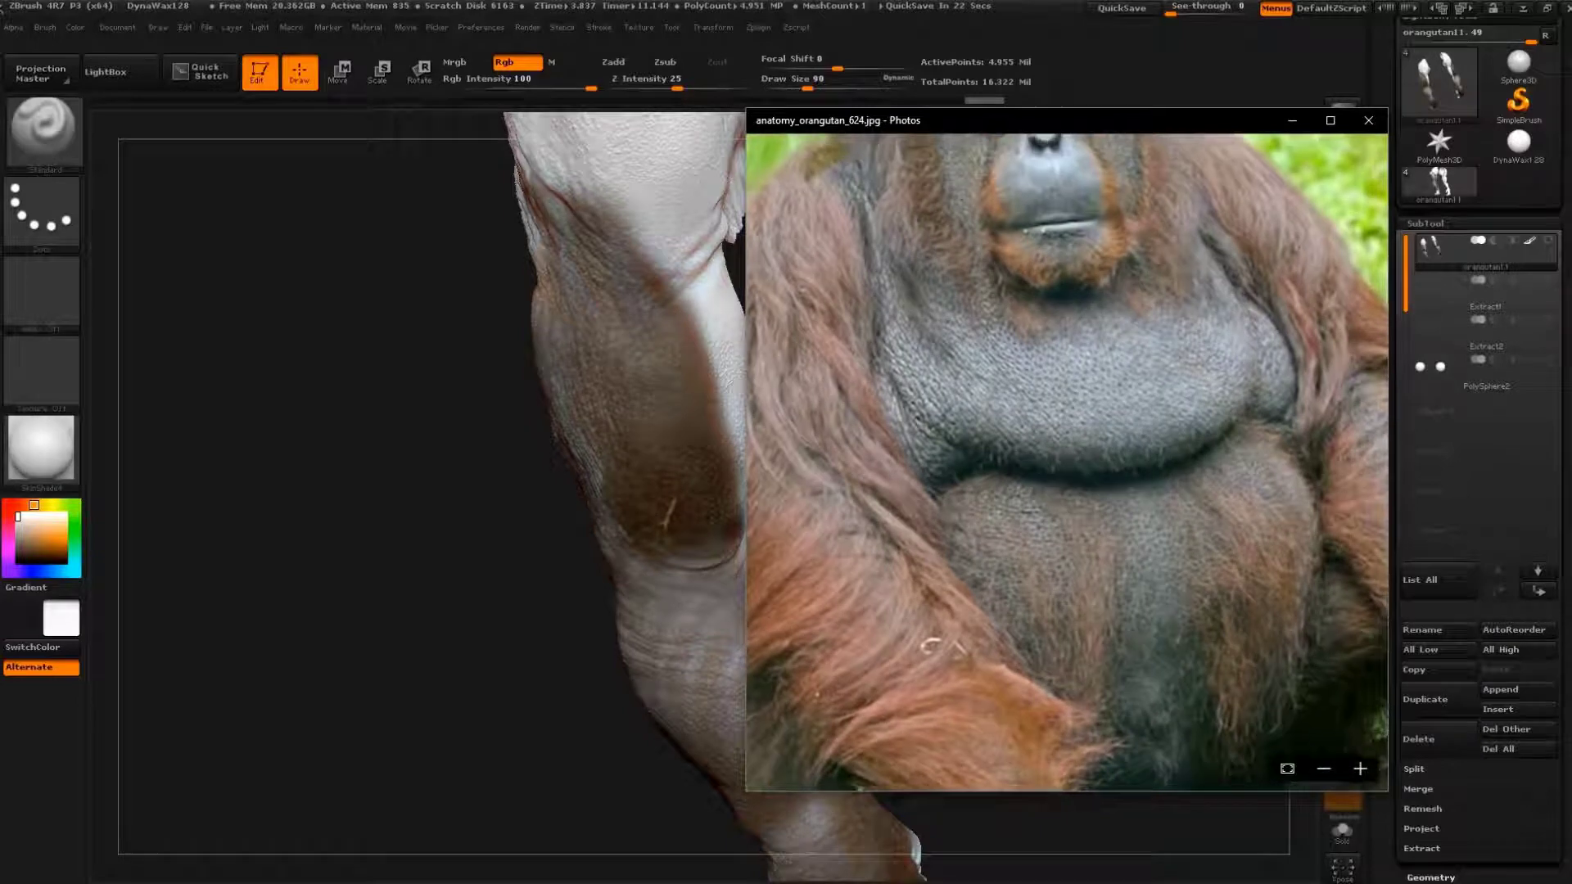
{"action": "left_click_drag", "start_coordinate": [933, 643], "coordinate": [937, 690]}
{"action": "key", "text": "alt+Tab"}
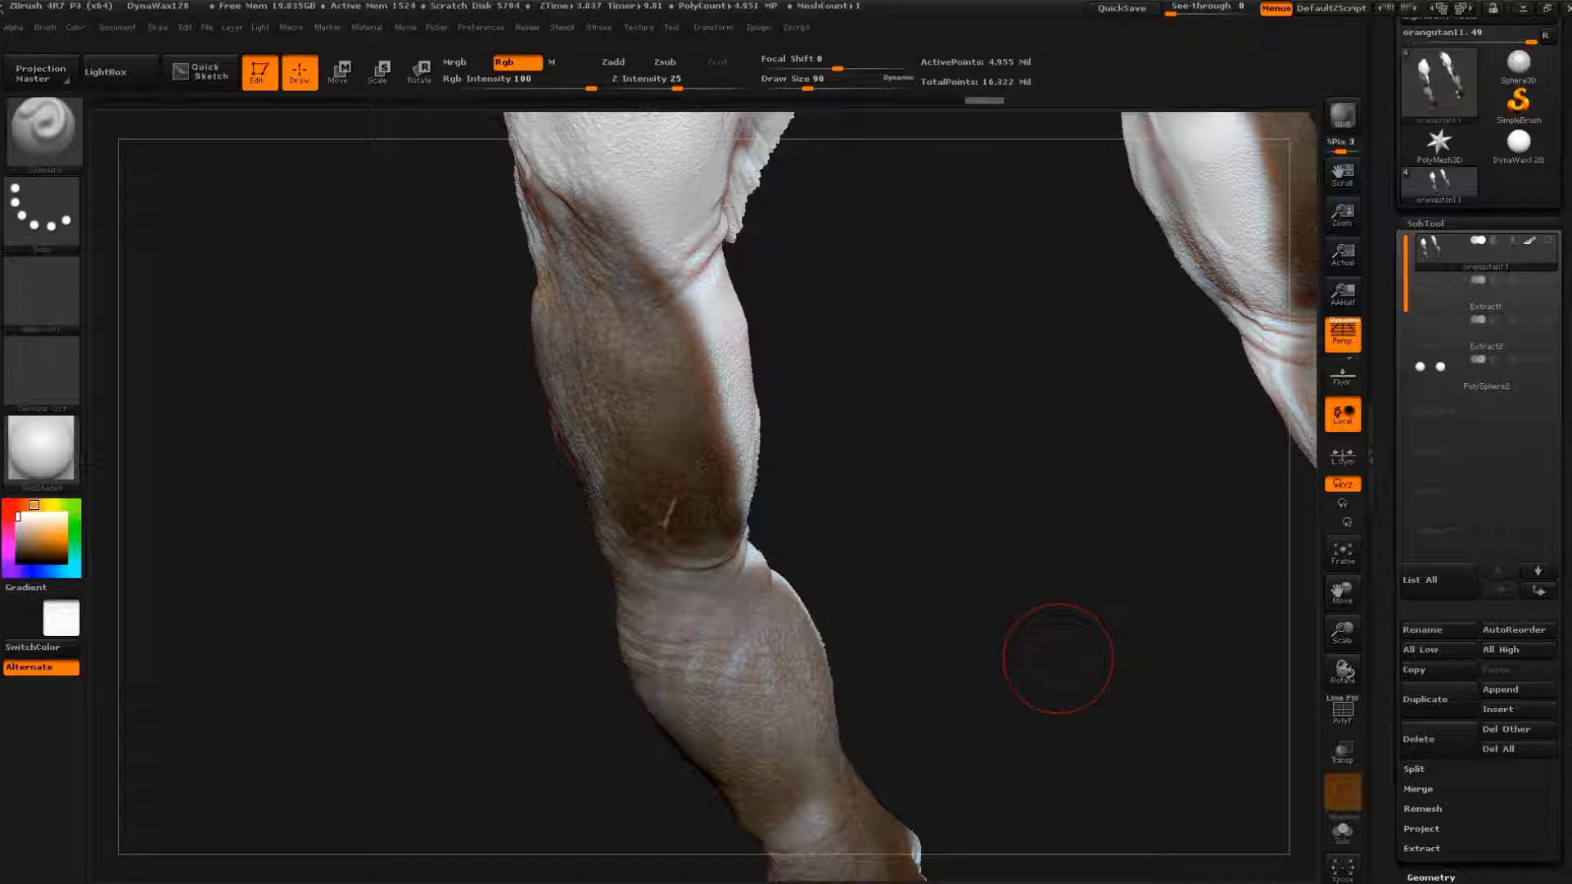
- Show the tilted rhino-skin Spotlight photo over the painted forearm
{"action": "key", "text": "shift+z"}
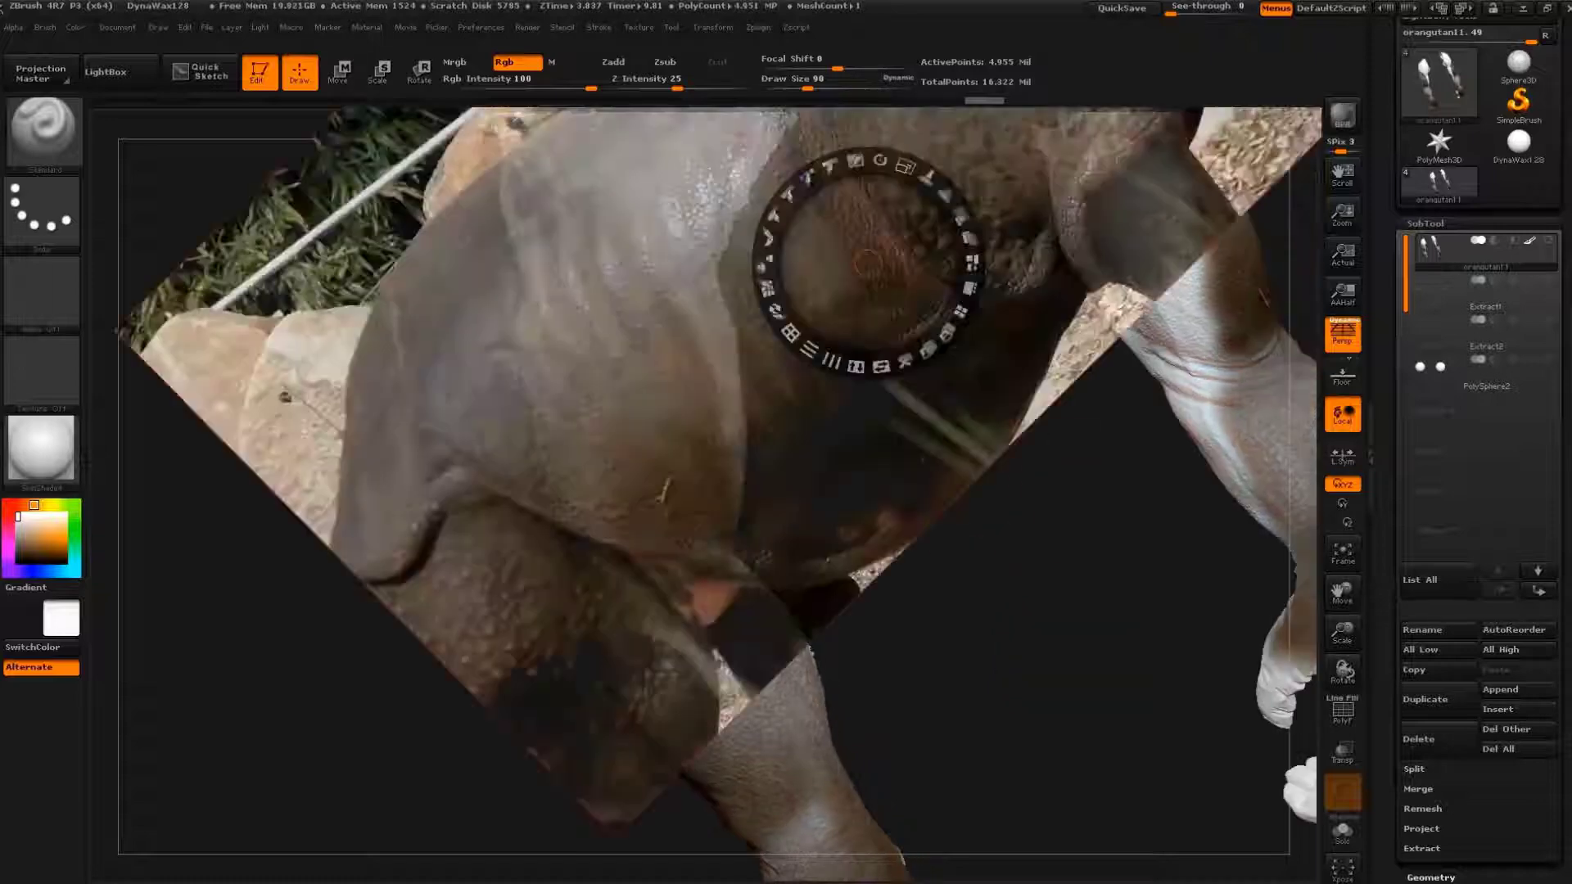
- Enlarge and place the Spotlight reference photo over the shoulder and upper arm
{"action": "mouse_move", "coordinate": [868, 262]}
{"action": "left_mouse_down"}
{"action": "mouse_move", "coordinate": [667, 527]}
{"action": "mouse_move", "coordinate": [509, 561]}
{"action": "mouse_move", "coordinate": [304, 696]}
{"action": "left_mouse_up"}
{"action": "key", "text": "shift+z"}
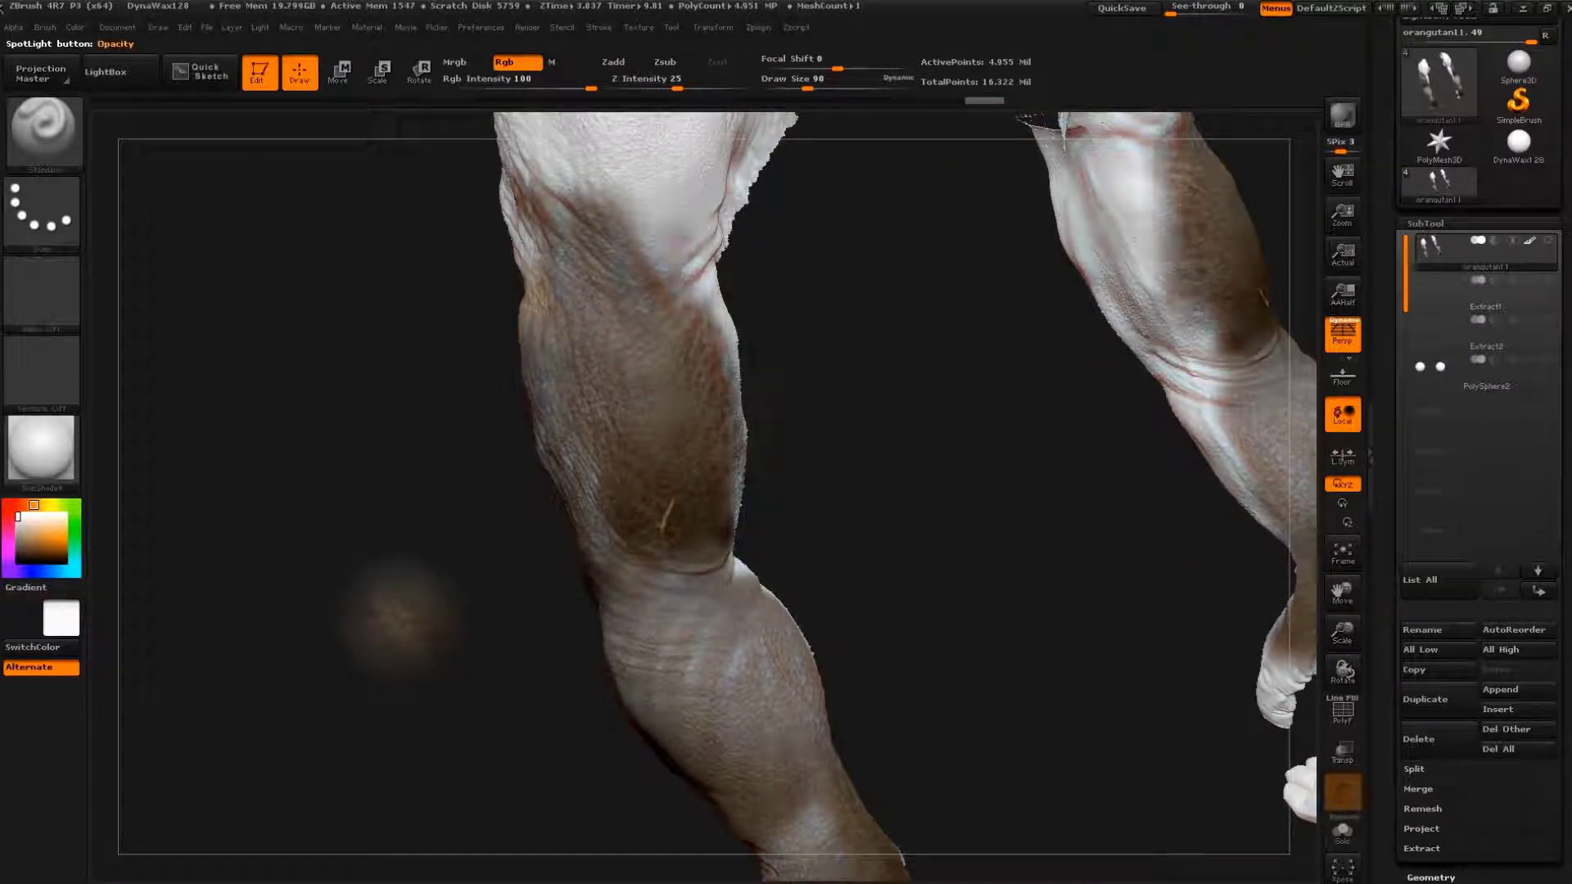
{"action": "left_click_drag", "start_coordinate": [824, 379], "coordinate": [824, 327], "text": "alt"}
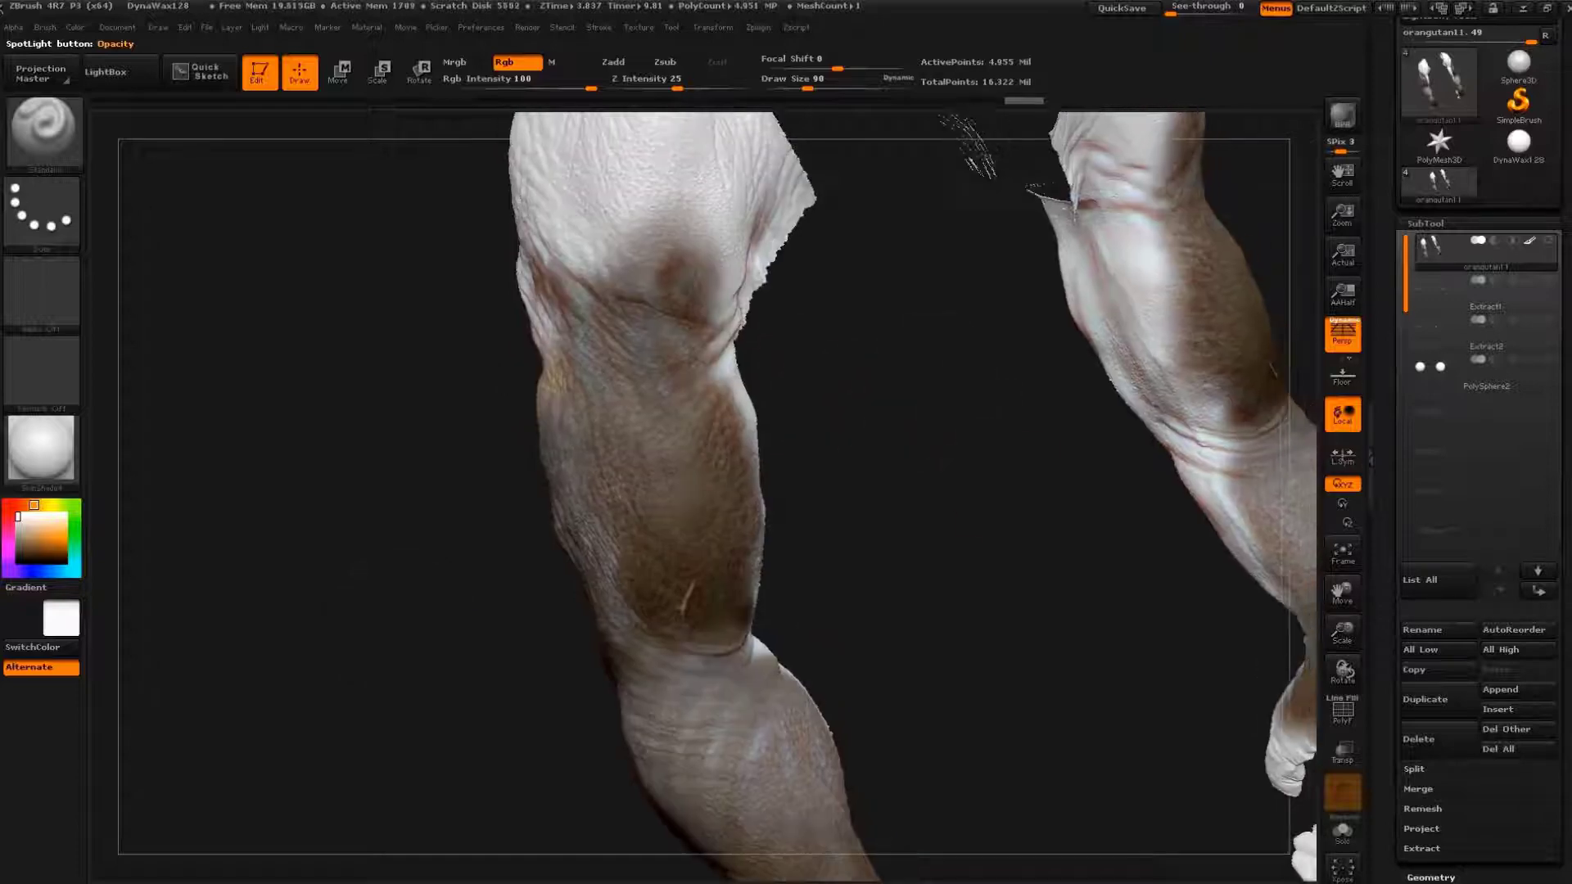
{"action": "key", "text": "shift+z"}
{"action": "mouse_move", "coordinate": [280, 666]}
{"action": "left_mouse_down"}
{"action": "mouse_move", "coordinate": [631, 456]}
{"action": "mouse_move", "coordinate": [601, 536]}
{"action": "left_mouse_up"}
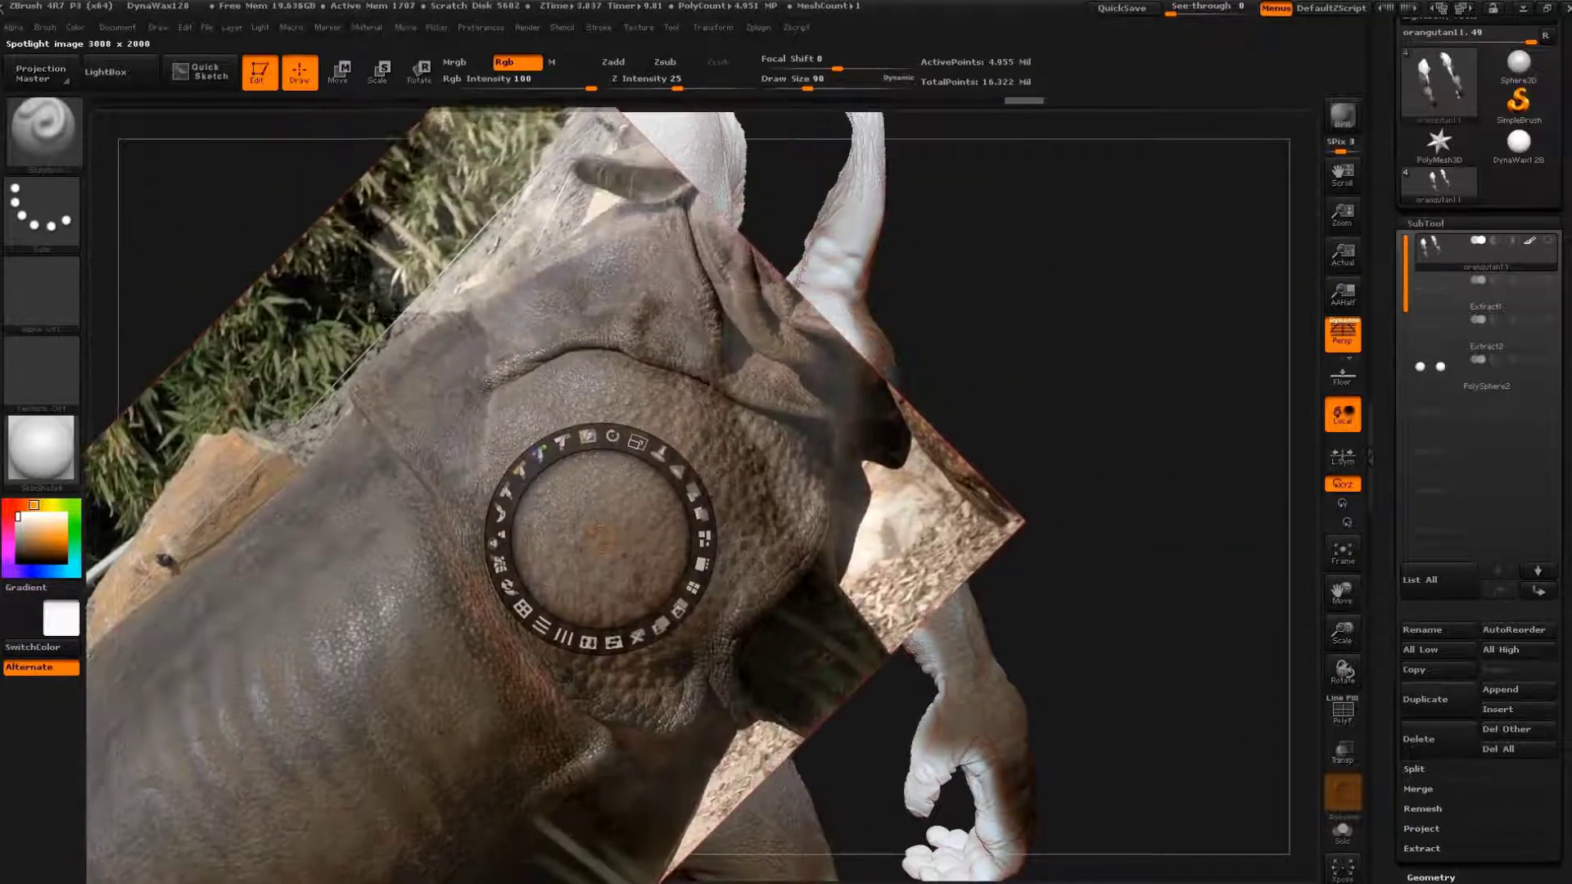
{"action": "key", "text": "shift+z"}
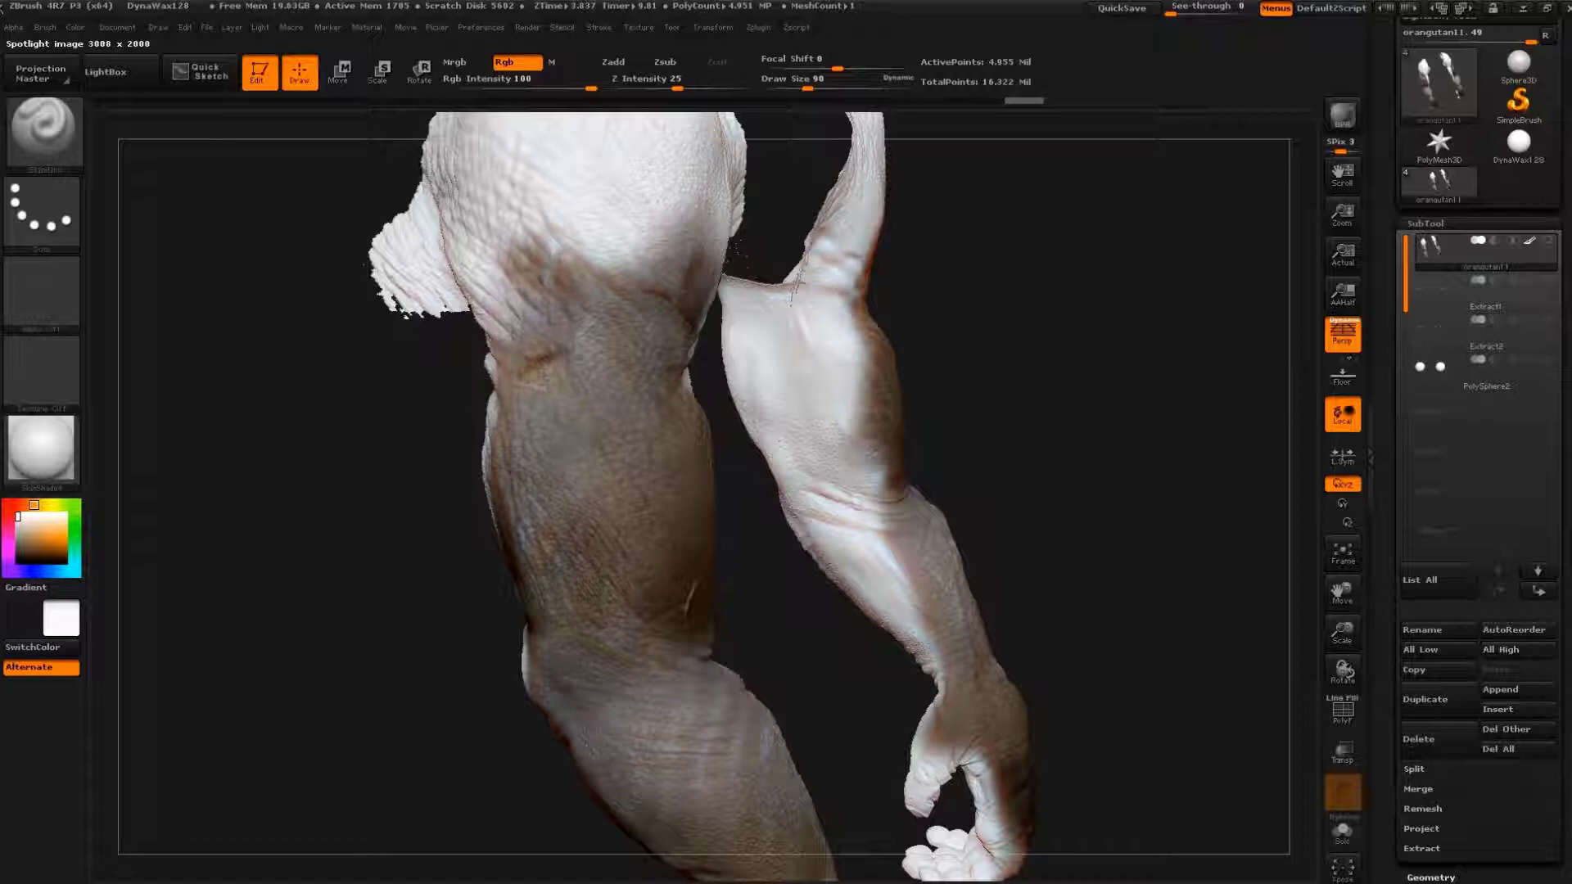
{"action": "left_click_drag", "start_coordinate": [1065, 492], "coordinate": [941, 491]}
{"action": "key", "text": "shift+z"}
{"action": "mouse_move", "coordinate": [652, 450]}
{"action": "left_mouse_down"}
{"action": "mouse_move", "coordinate": [680, 458]}
{"action": "mouse_move", "coordinate": [573, 589]}
{"action": "left_mouse_up"}
{"action": "key", "text": "shift+z"}
- Paint dark brown photo skin across the shoulder, up toward the neck and down the arm
{"action": "left_click_drag", "start_coordinate": [573, 515], "coordinate": [671, 646]}
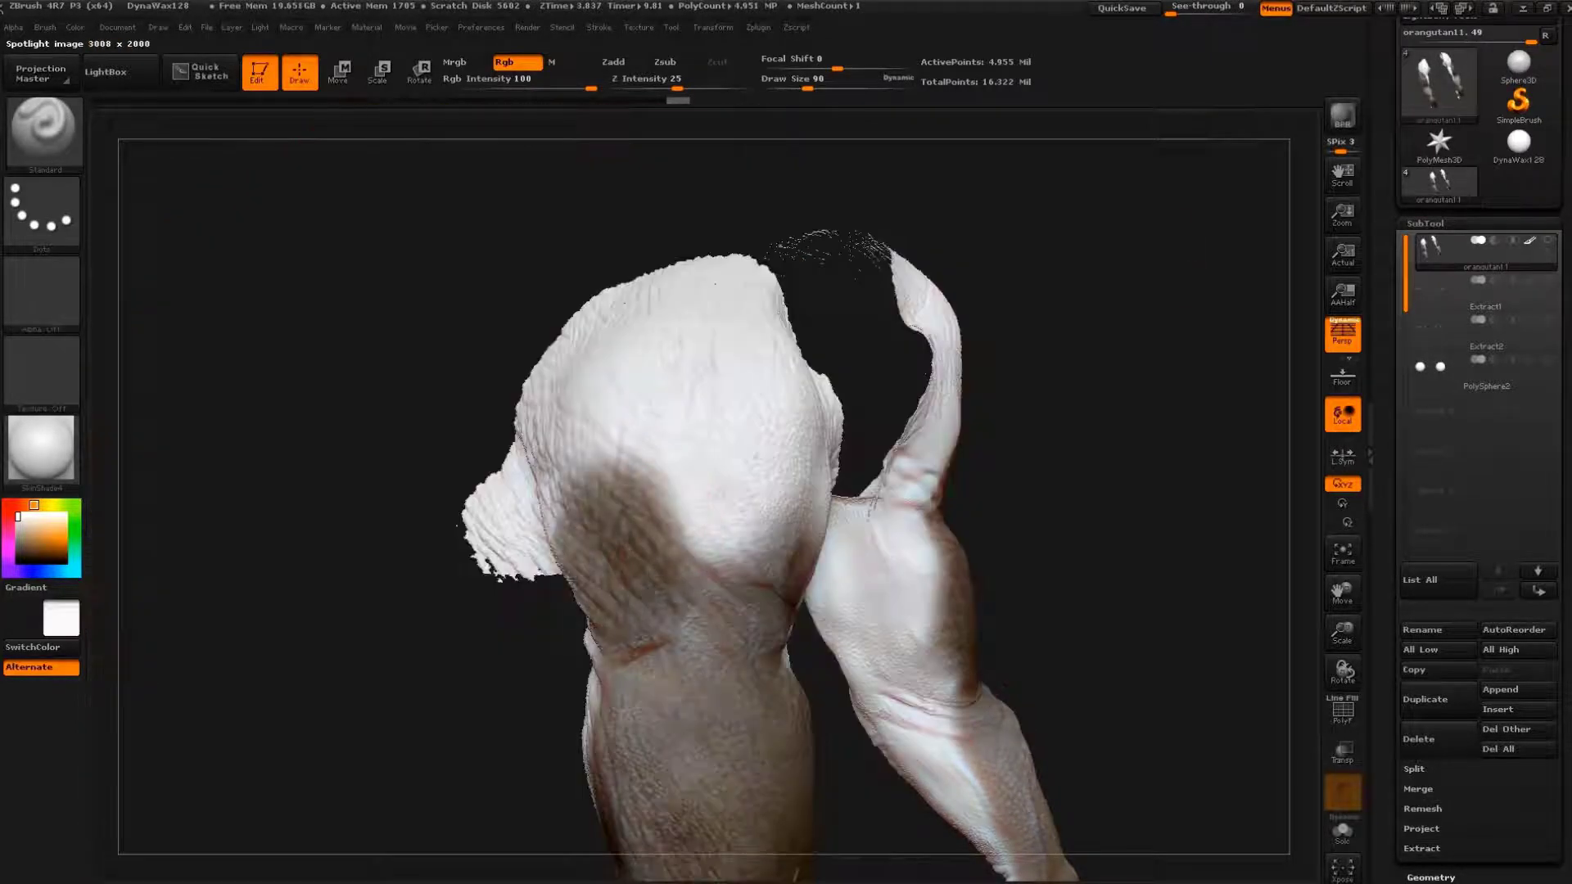
{"action": "mouse_move", "coordinate": [622, 590]}
{"action": "left_mouse_down"}
{"action": "mouse_move", "coordinate": [770, 393]}
{"action": "mouse_move", "coordinate": [802, 540]}
{"action": "left_mouse_up"}
{"action": "mouse_move", "coordinate": [696, 639]}
{"action": "left_mouse_down"}
{"action": "mouse_move", "coordinate": [606, 410]}
{"action": "mouse_move", "coordinate": [557, 507]}
{"action": "left_mouse_up"}
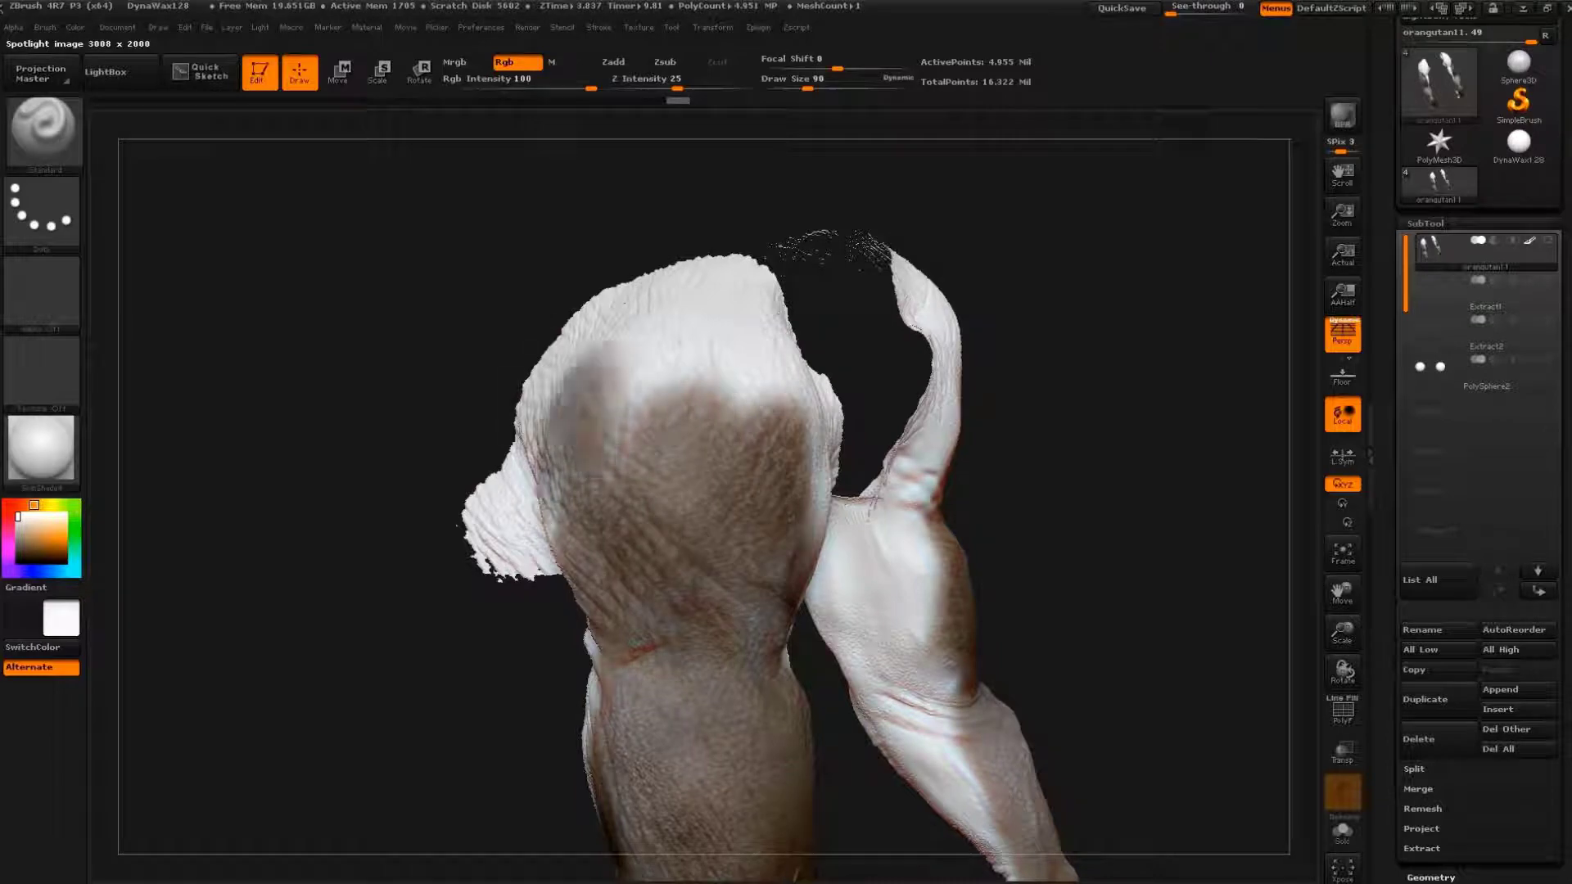
{"action": "left_click_drag", "start_coordinate": [597, 459], "coordinate": [696, 311]}
{"action": "mouse_move", "coordinate": [638, 393]}
{"action": "left_mouse_down"}
{"action": "mouse_move", "coordinate": [802, 385]}
{"action": "mouse_move", "coordinate": [827, 589]}
{"action": "left_mouse_up"}
{"action": "mouse_move", "coordinate": [1121, 500]}
{"action": "left_mouse_down"}
{"action": "mouse_move", "coordinate": [1150, 519]}
{"action": "mouse_move", "coordinate": [652, 473]}
{"action": "mouse_move", "coordinate": [589, 556]}
{"action": "mouse_move", "coordinate": [491, 590]}
{"action": "mouse_move", "coordinate": [524, 687]}
{"action": "left_mouse_up"}
{"action": "key", "text": "shift+z"}
{"action": "key", "text": "shift+z"}
{"action": "left_click_drag", "start_coordinate": [565, 459], "coordinate": [622, 417]}
{"action": "mouse_move", "coordinate": [523, 418]}
{"action": "left_mouse_down"}
{"action": "mouse_move", "coordinate": [720, 458]}
{"action": "mouse_move", "coordinate": [778, 507]}
{"action": "mouse_move", "coordinate": [1023, 491]}
{"action": "left_mouse_up"}
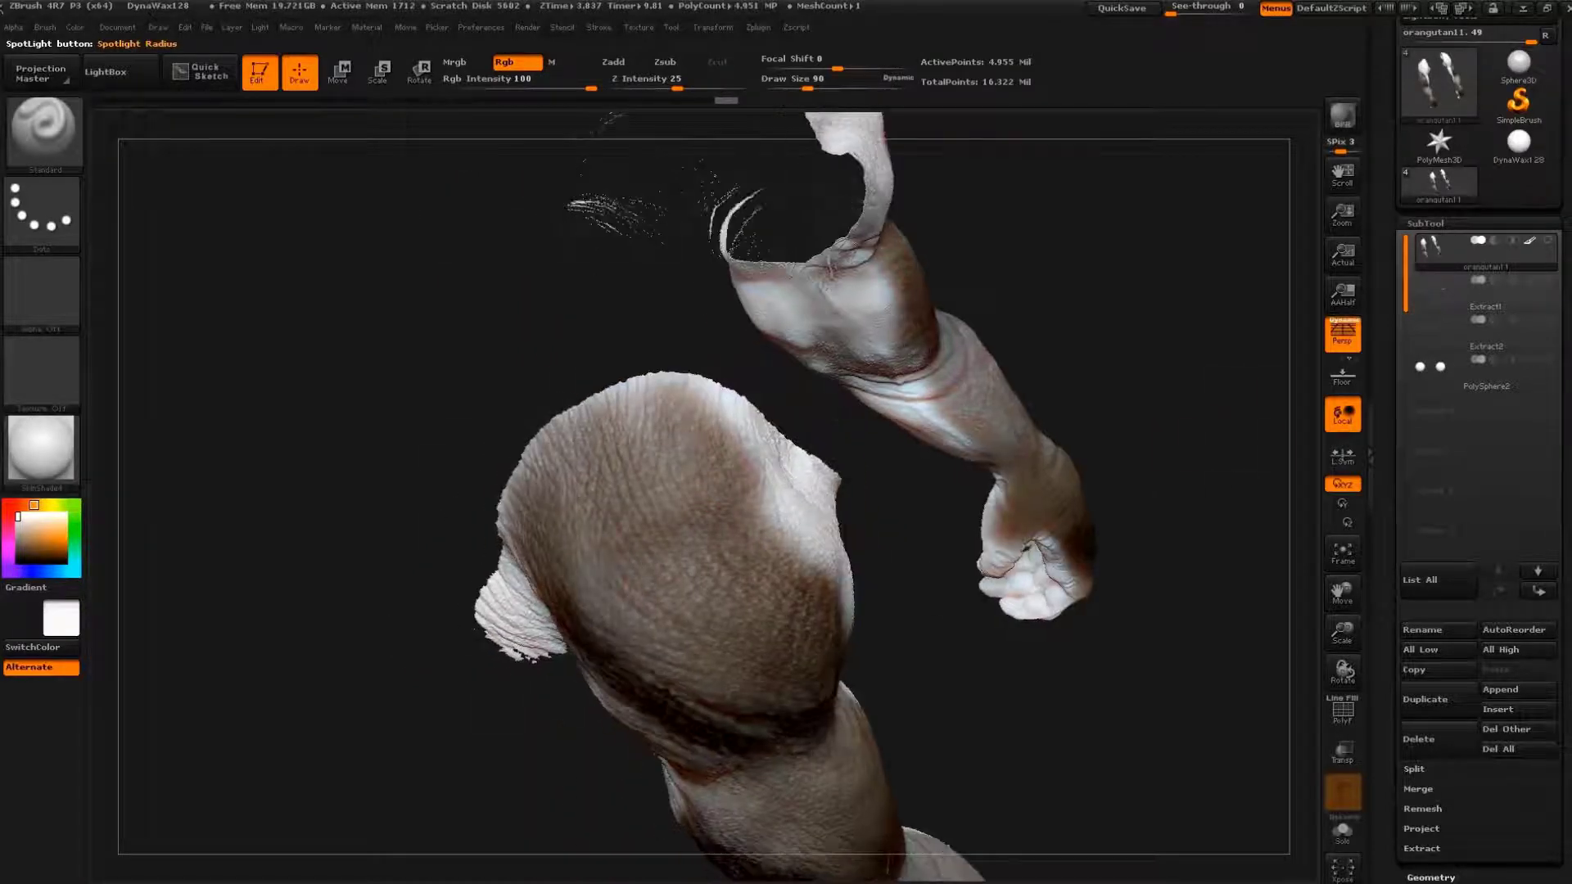
- Slide the reference photo right and down, then paint reddish photo texture onto the limb
{"action": "key", "text": "shift+z"}
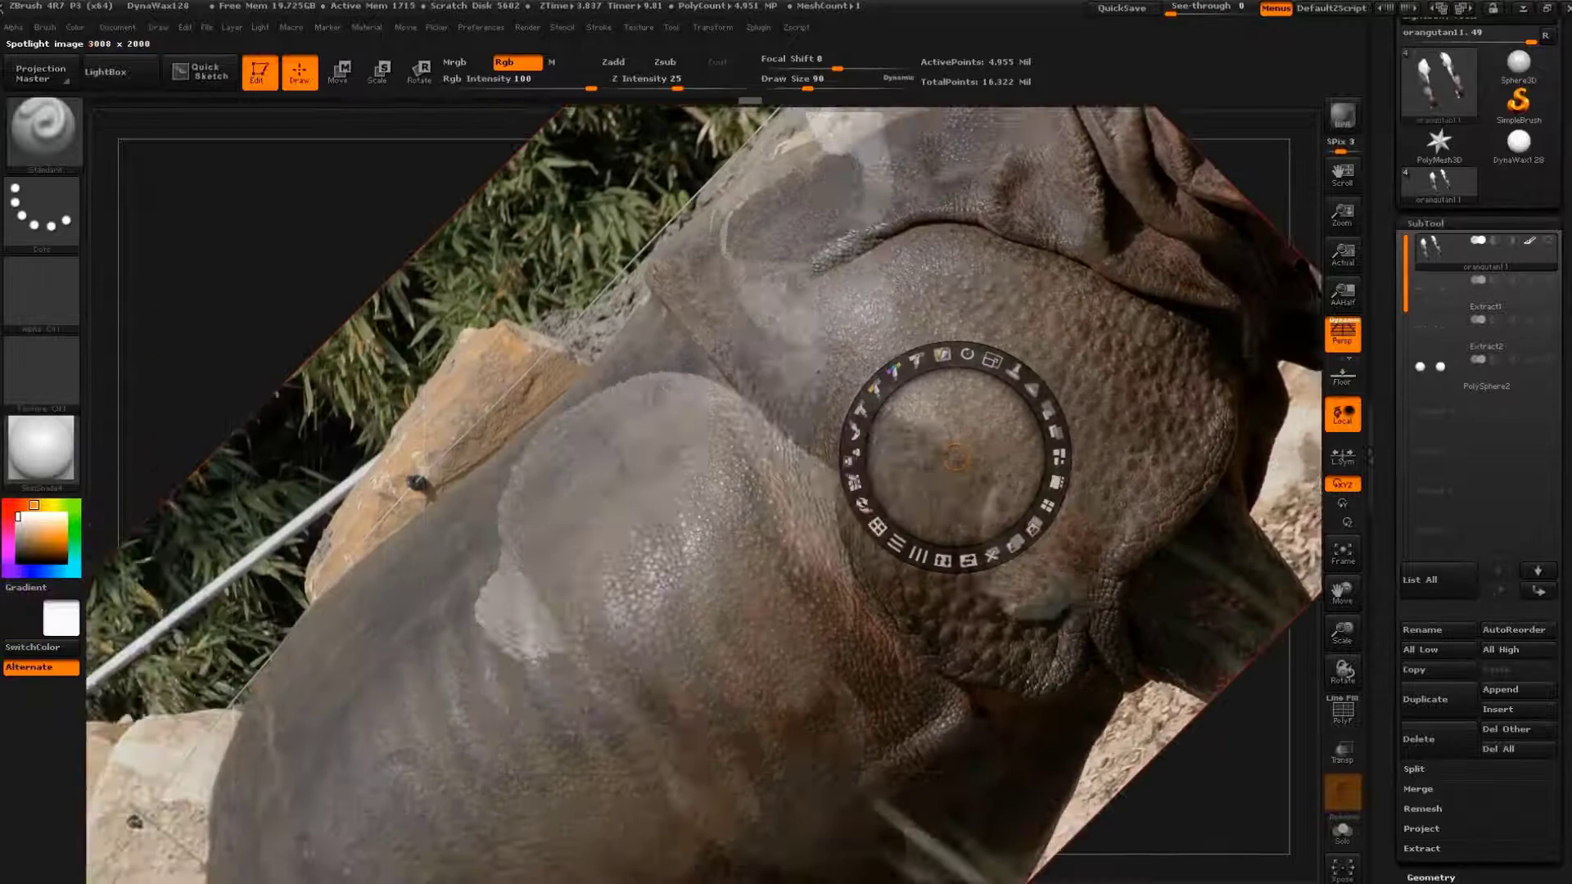
{"action": "key", "text": "shift+z"}
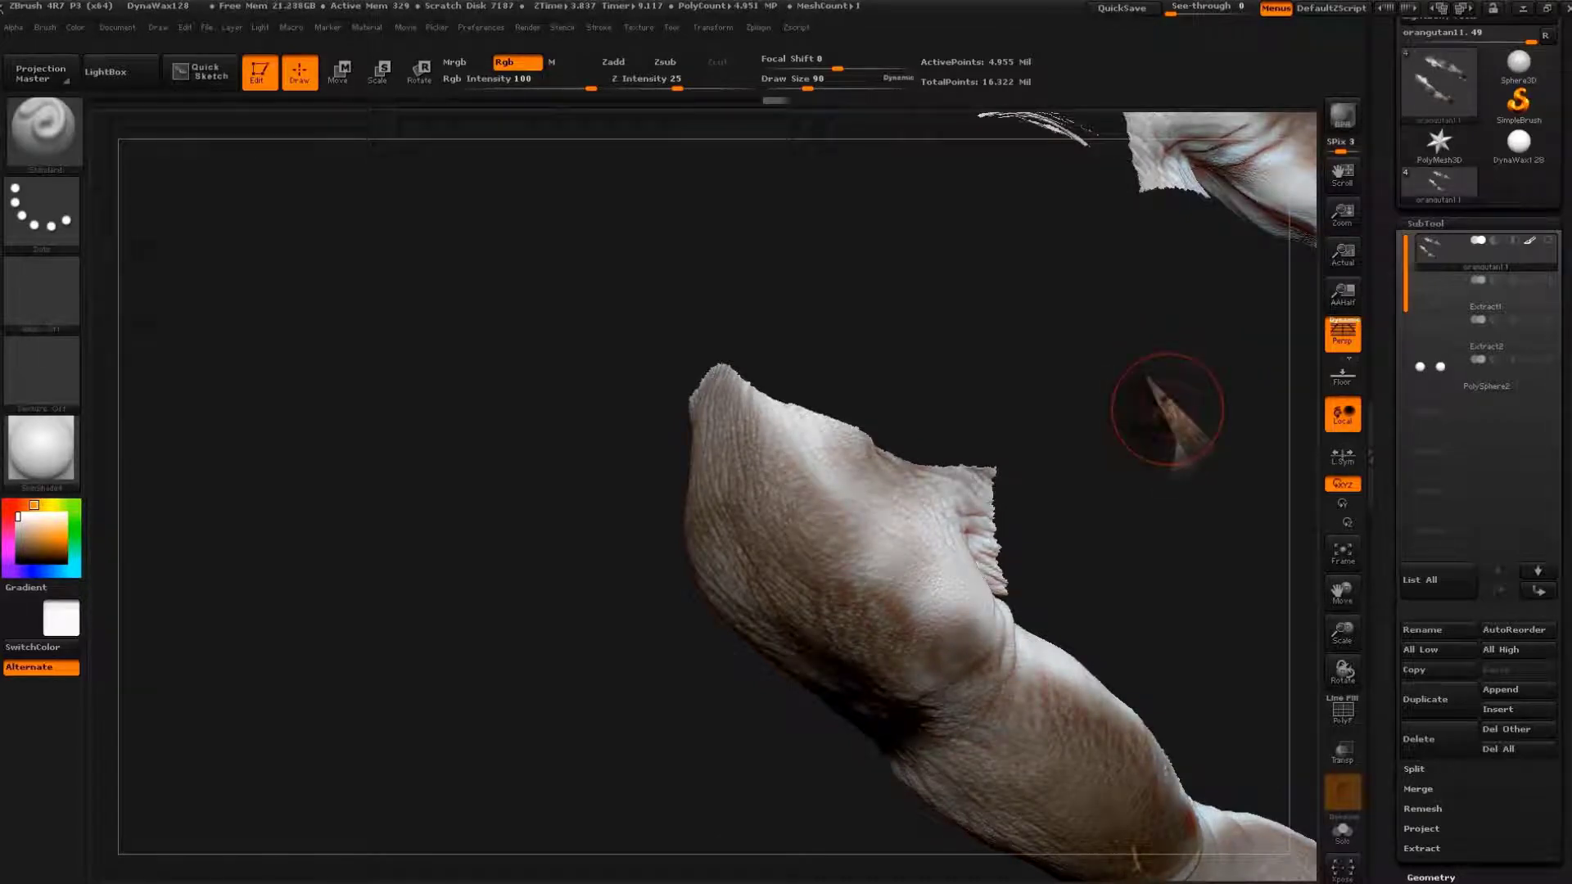
{"action": "key", "text": "shift+z"}
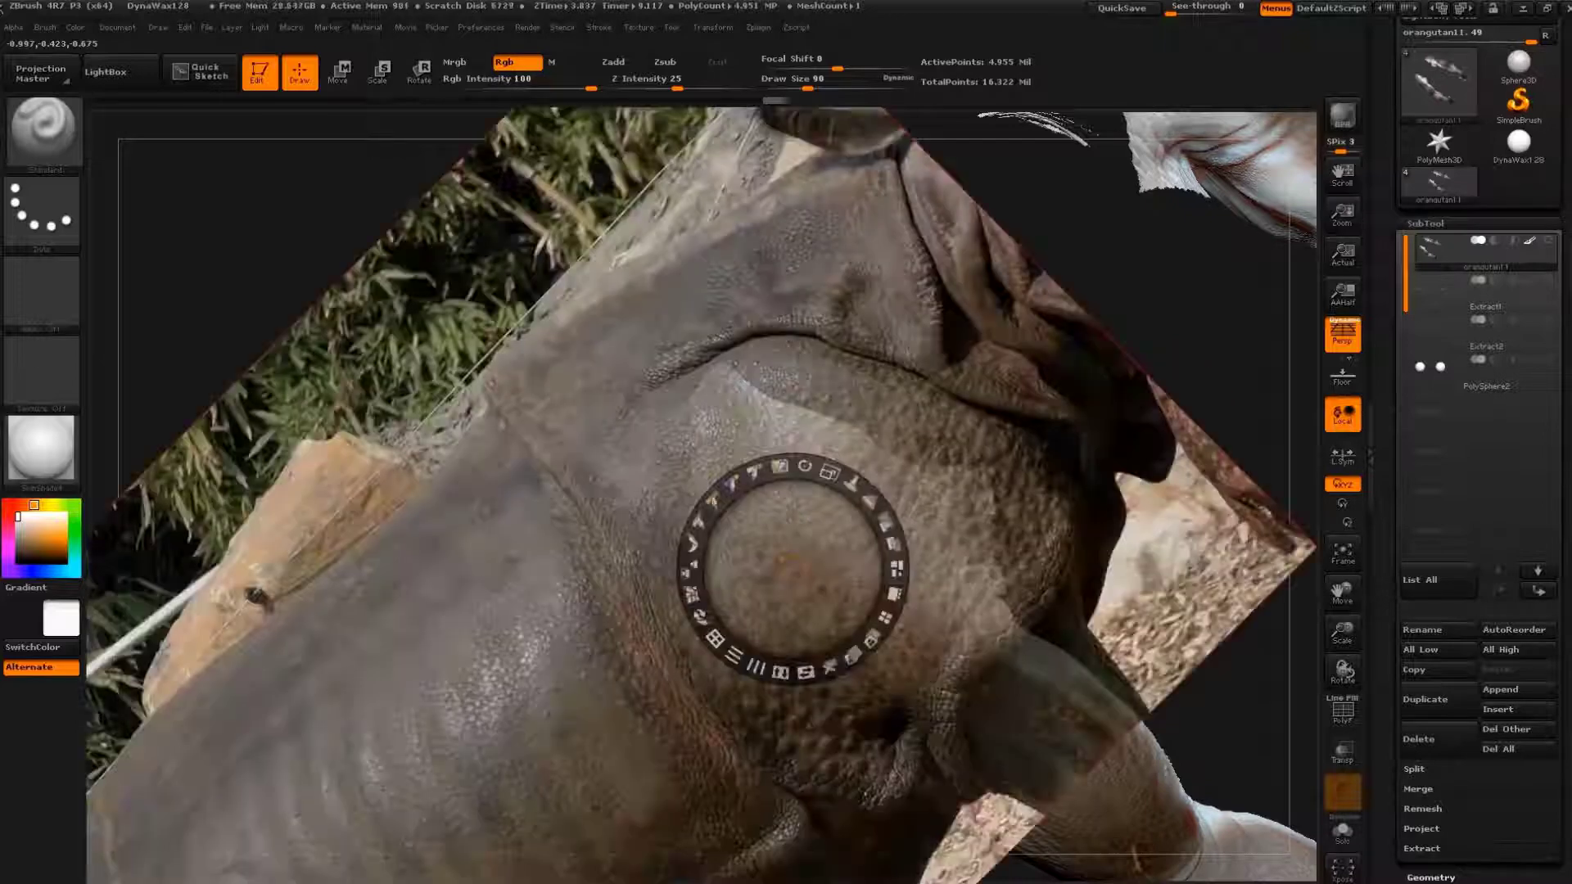
{"action": "left_click_drag", "start_coordinate": [793, 567], "coordinate": [954, 582]}
{"action": "key", "text": "shift+z"}
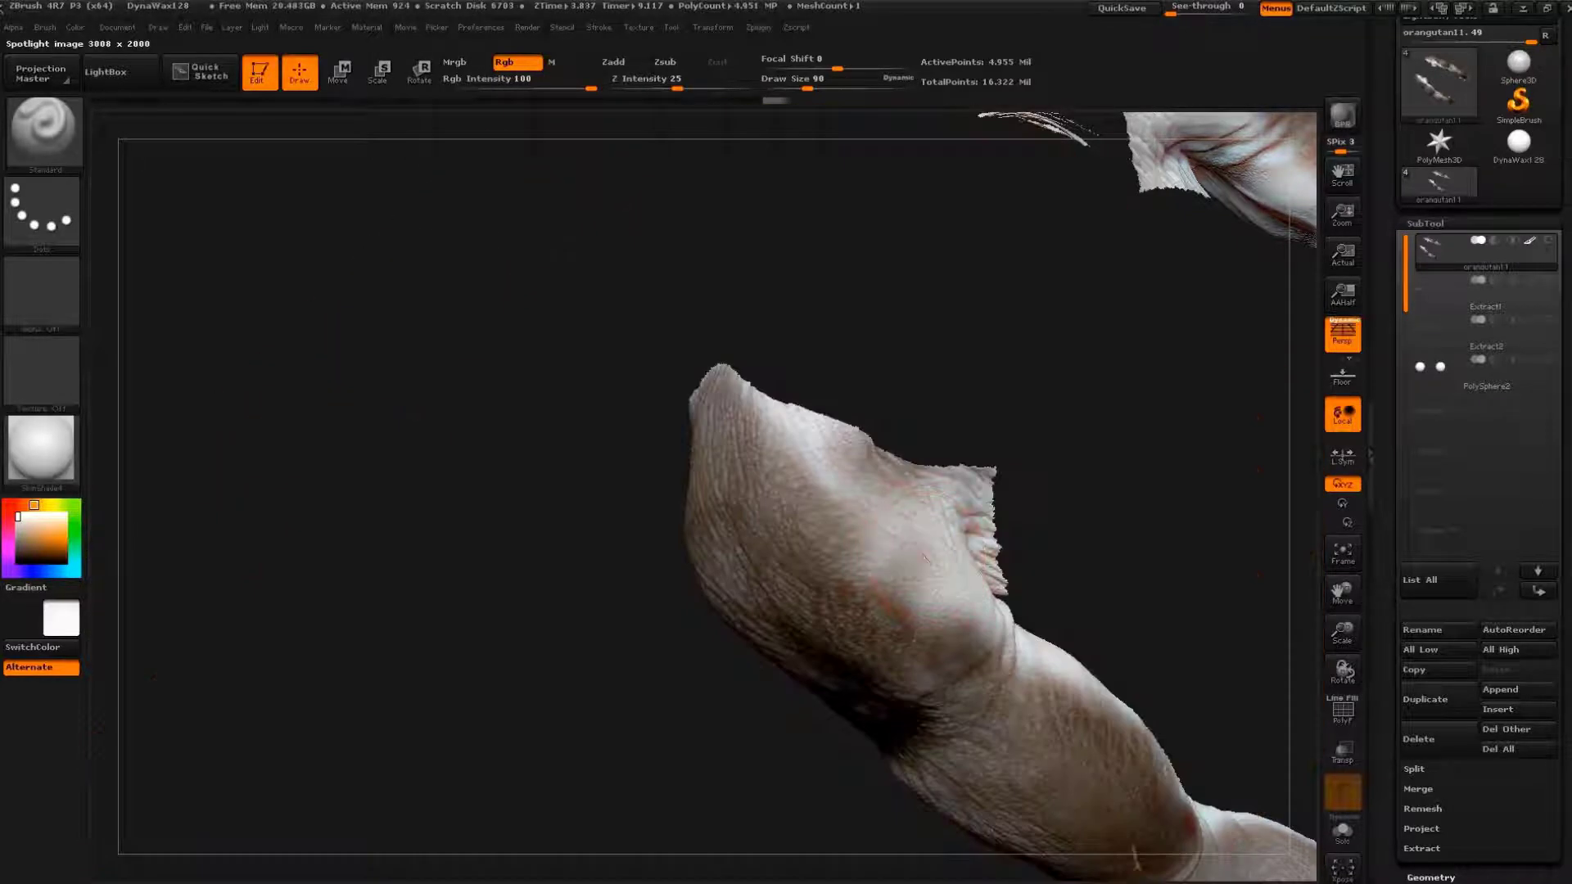
{"action": "mouse_move", "coordinate": [819, 442]}
{"action": "left_mouse_down"}
{"action": "mouse_move", "coordinate": [885, 533]}
{"action": "mouse_move", "coordinate": [962, 589]}
{"action": "mouse_move", "coordinate": [942, 598]}
{"action": "mouse_move", "coordinate": [950, 542]}
{"action": "left_mouse_up"}
- Lasso-sweep empty canvas to unhide the whole orangutan, turn it frontward and zoom on face and chest
{"action": "left_click_drag", "start_coordinate": [410, 491], "coordinate": [557, 401]}
{"action": "mouse_move", "coordinate": [1121, 610]}
{"action": "left_mouse_down"}
{"action": "mouse_move", "coordinate": [1145, 622]}
{"action": "mouse_move", "coordinate": [1070, 508]}
{"action": "left_mouse_up"}
{"action": "mouse_move", "coordinate": [917, 298]}
{"action": "left_mouse_down", "text": "ctrl+shift"}
{"action": "mouse_move", "coordinate": [532, 442]}
{"action": "mouse_move", "coordinate": [1281, 789]}
{"action": "left_mouse_up", "text": "ctrl+shift"}
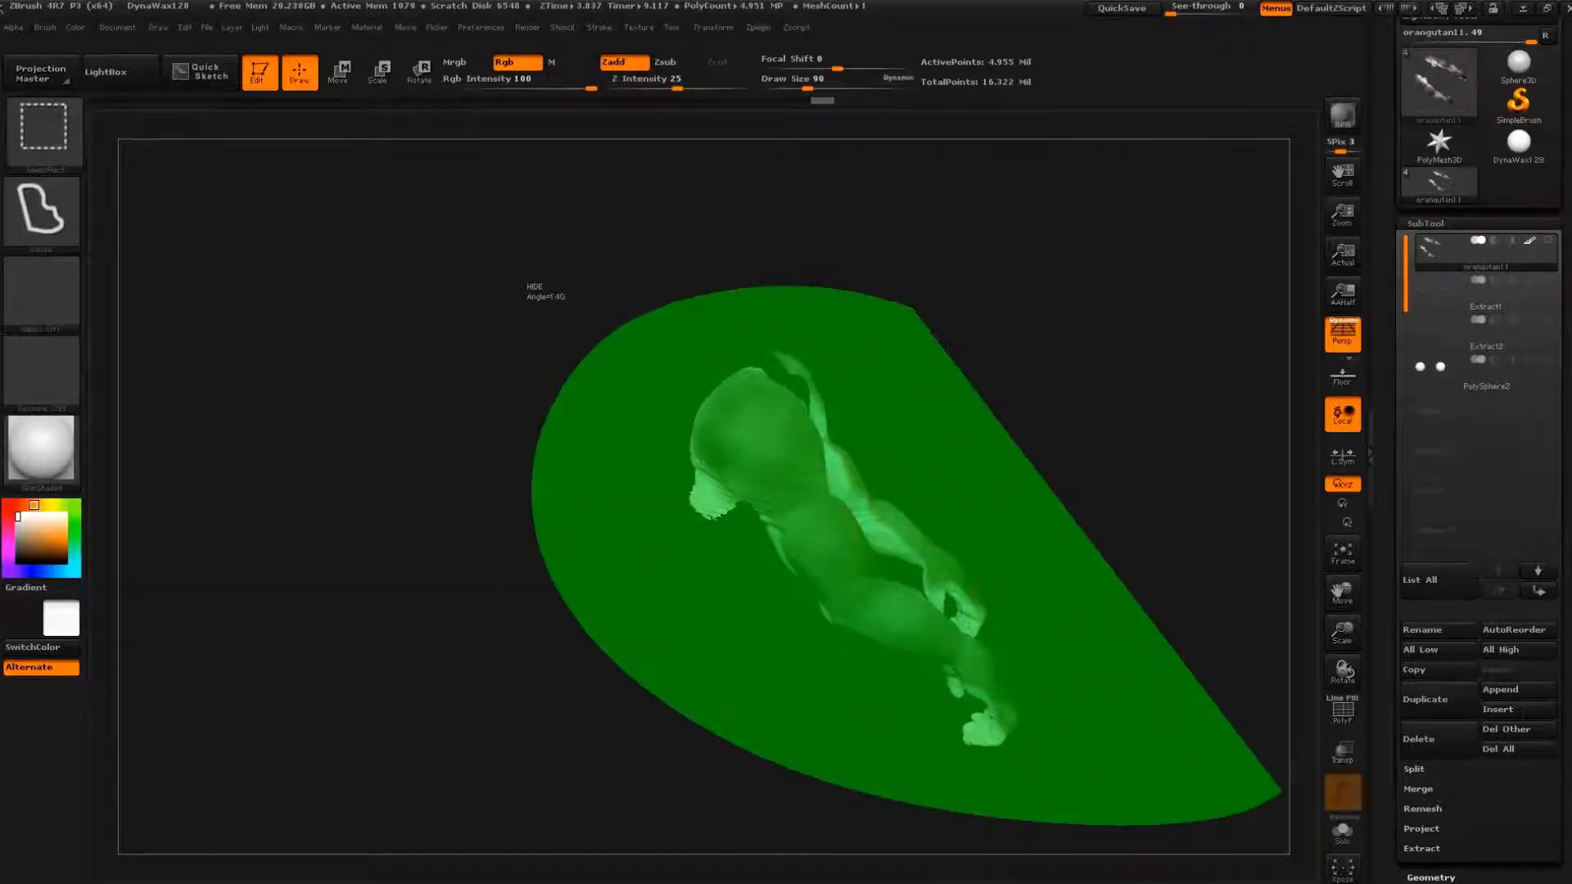
{"action": "left_click_drag", "start_coordinate": [1282, 789], "coordinate": [1277, 794], "text": "ctrl+shift"}
{"action": "mouse_move", "coordinate": [1187, 655]}
{"action": "left_mouse_down"}
{"action": "mouse_move", "coordinate": [1116, 561]}
{"action": "mouse_move", "coordinate": [1171, 385]}
{"action": "left_mouse_up"}
{"action": "left_click_drag", "start_coordinate": [690, 506], "coordinate": [676, 534], "text": "alt"}
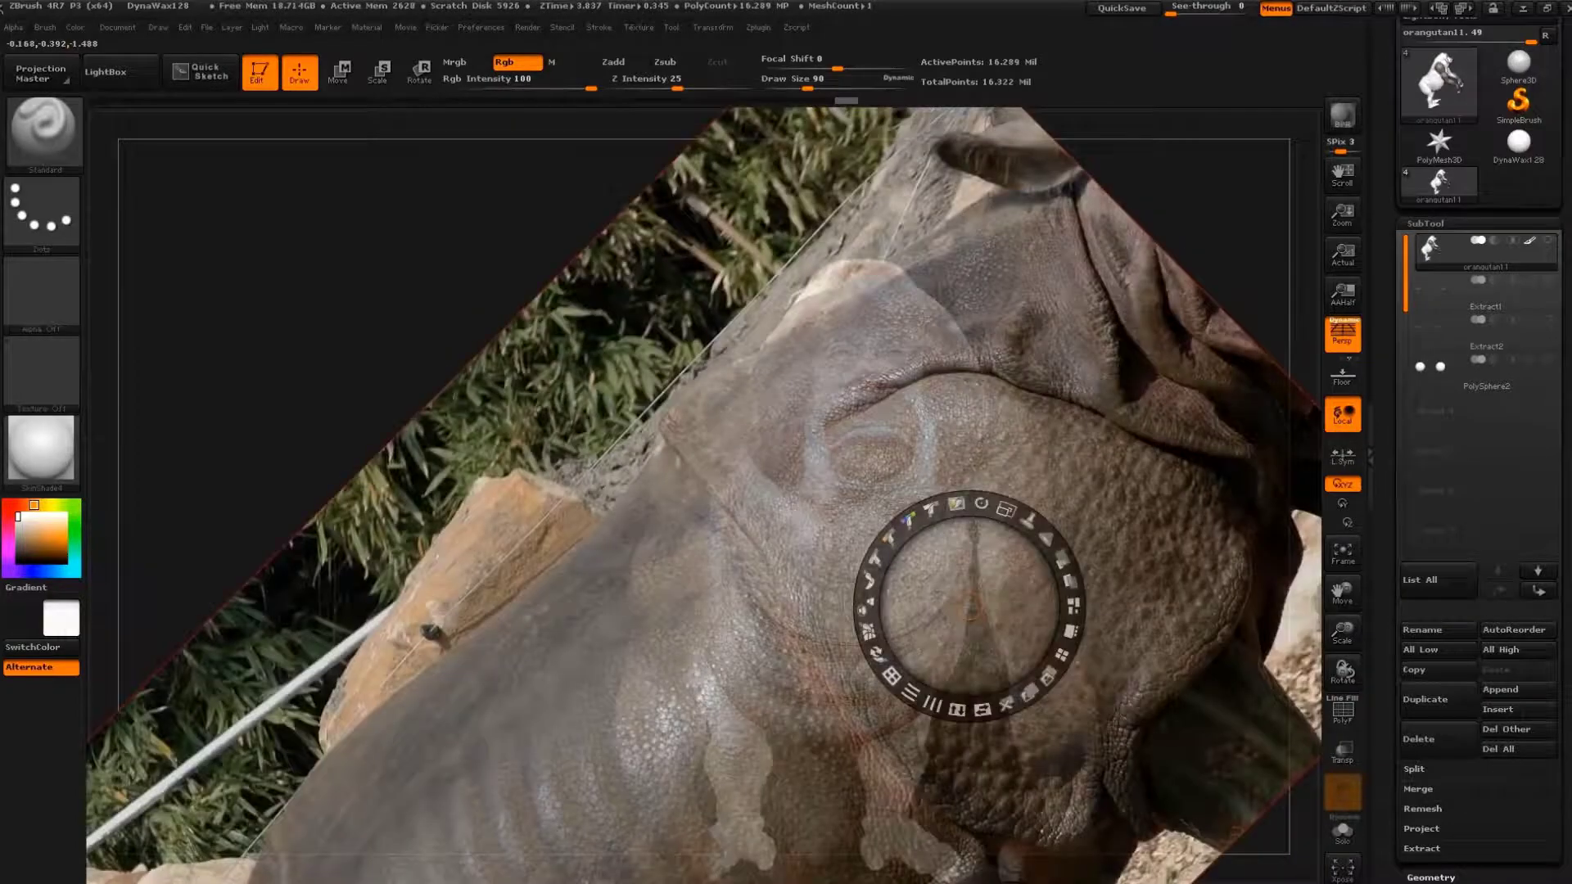
- Move the rhino photo up toward the chest and preview the head with a shaded render
{"action": "mouse_move", "coordinate": [972, 610]}
{"action": "left_mouse_down"}
{"action": "mouse_move", "coordinate": [929, 379]}
{"action": "mouse_move", "coordinate": [754, 579]}
{"action": "mouse_move", "coordinate": [685, 579]}
{"action": "mouse_move", "coordinate": [719, 562]}
{"action": "mouse_move", "coordinate": [722, 595]}
{"action": "left_mouse_up"}
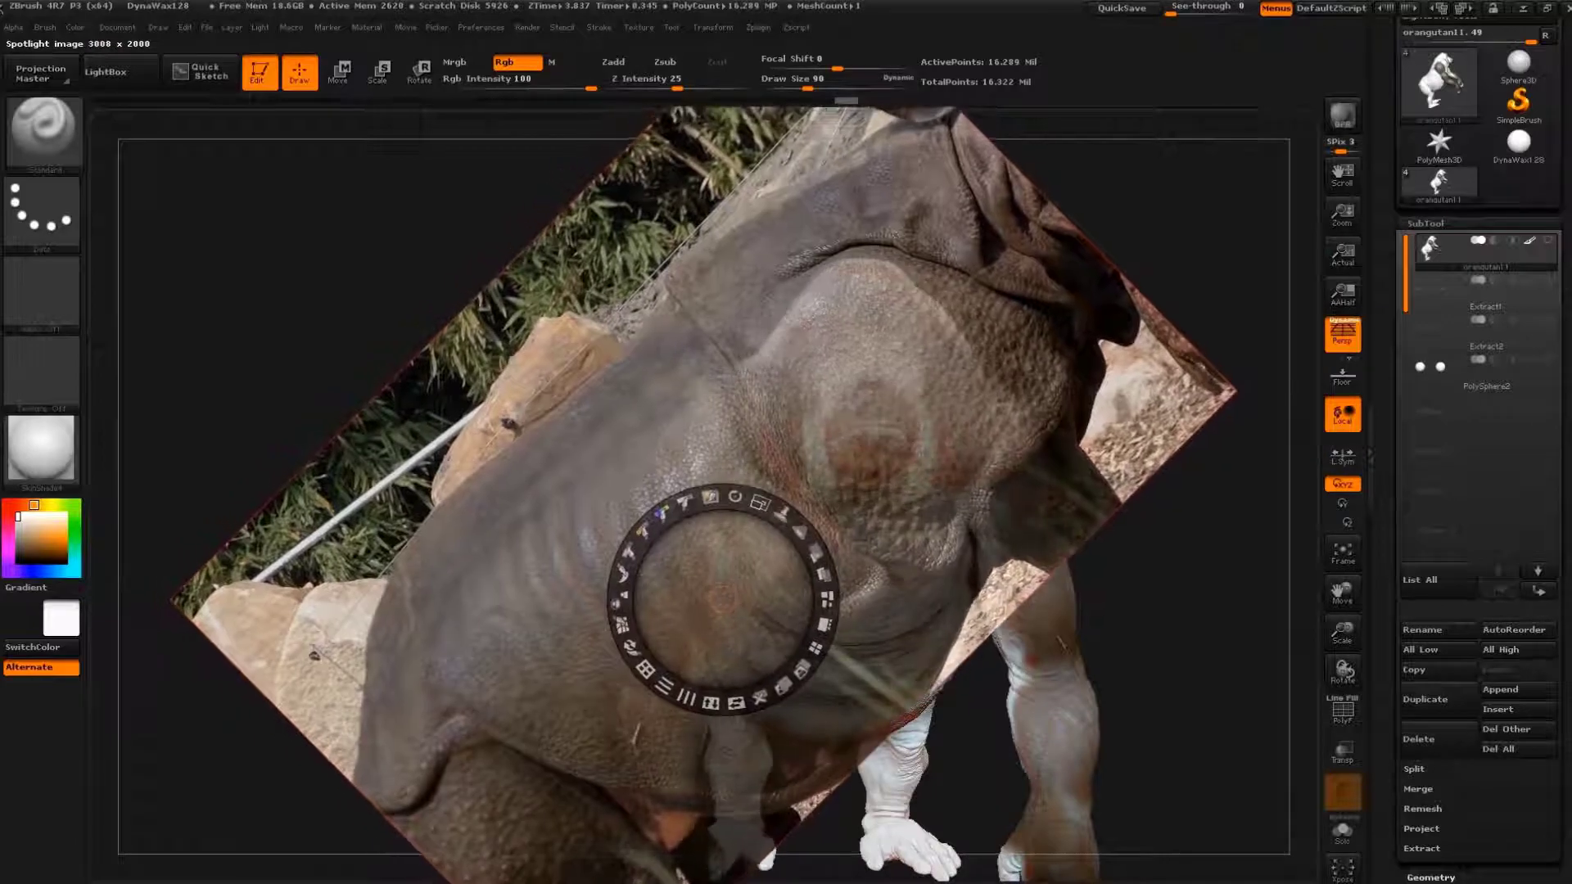
{"action": "key", "text": "shift+z"}
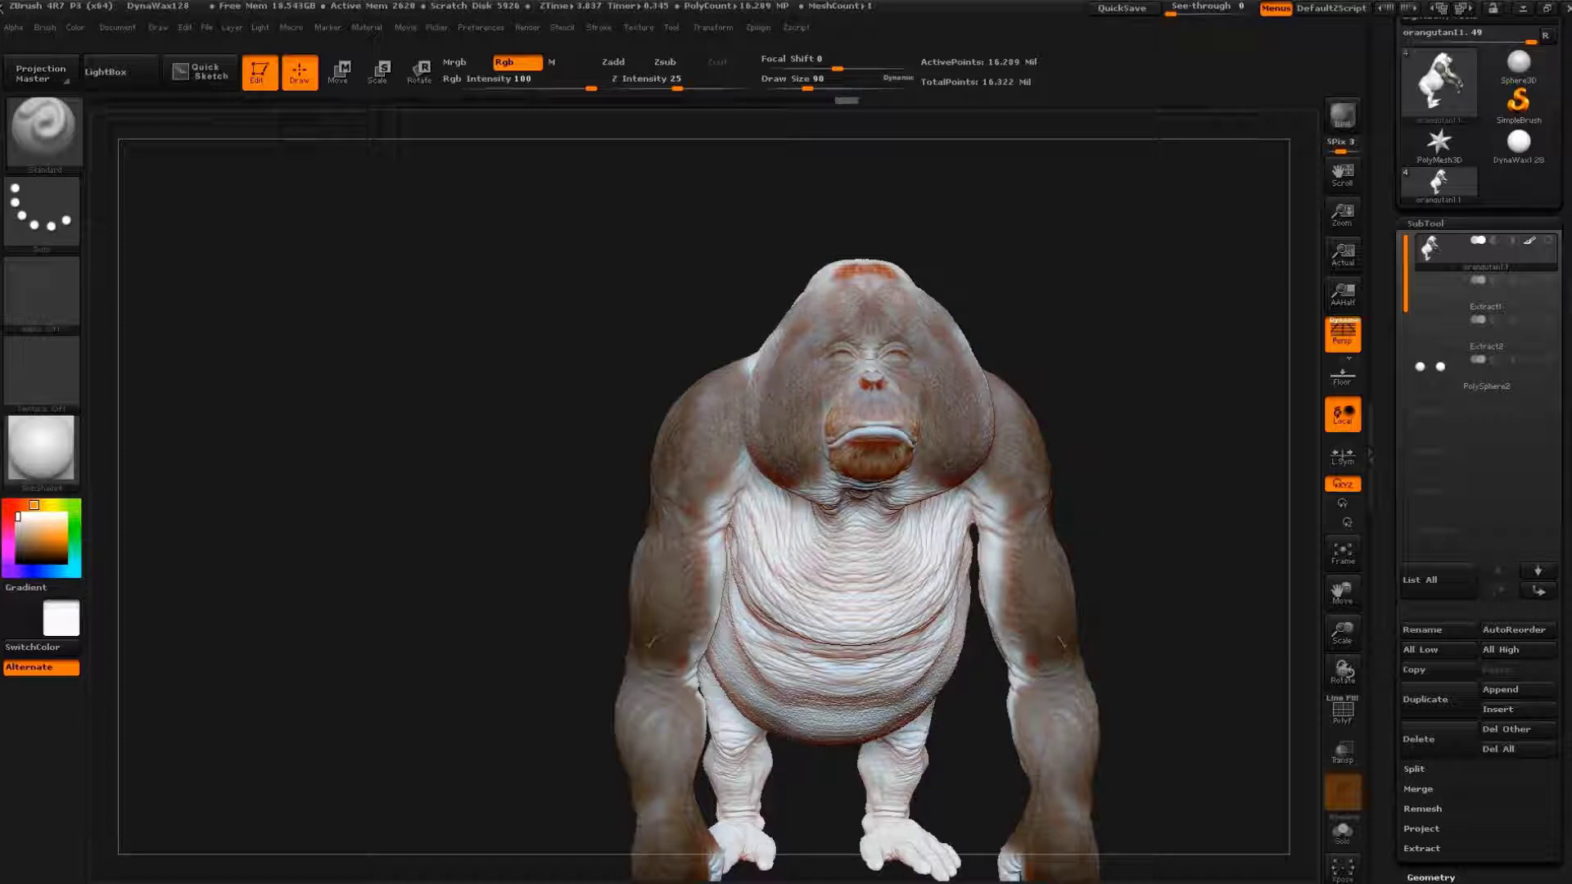
{"action": "left_click_drag", "start_coordinate": [1105, 311], "coordinate": [1221, 333]}
{"action": "key", "text": "shift+r"}
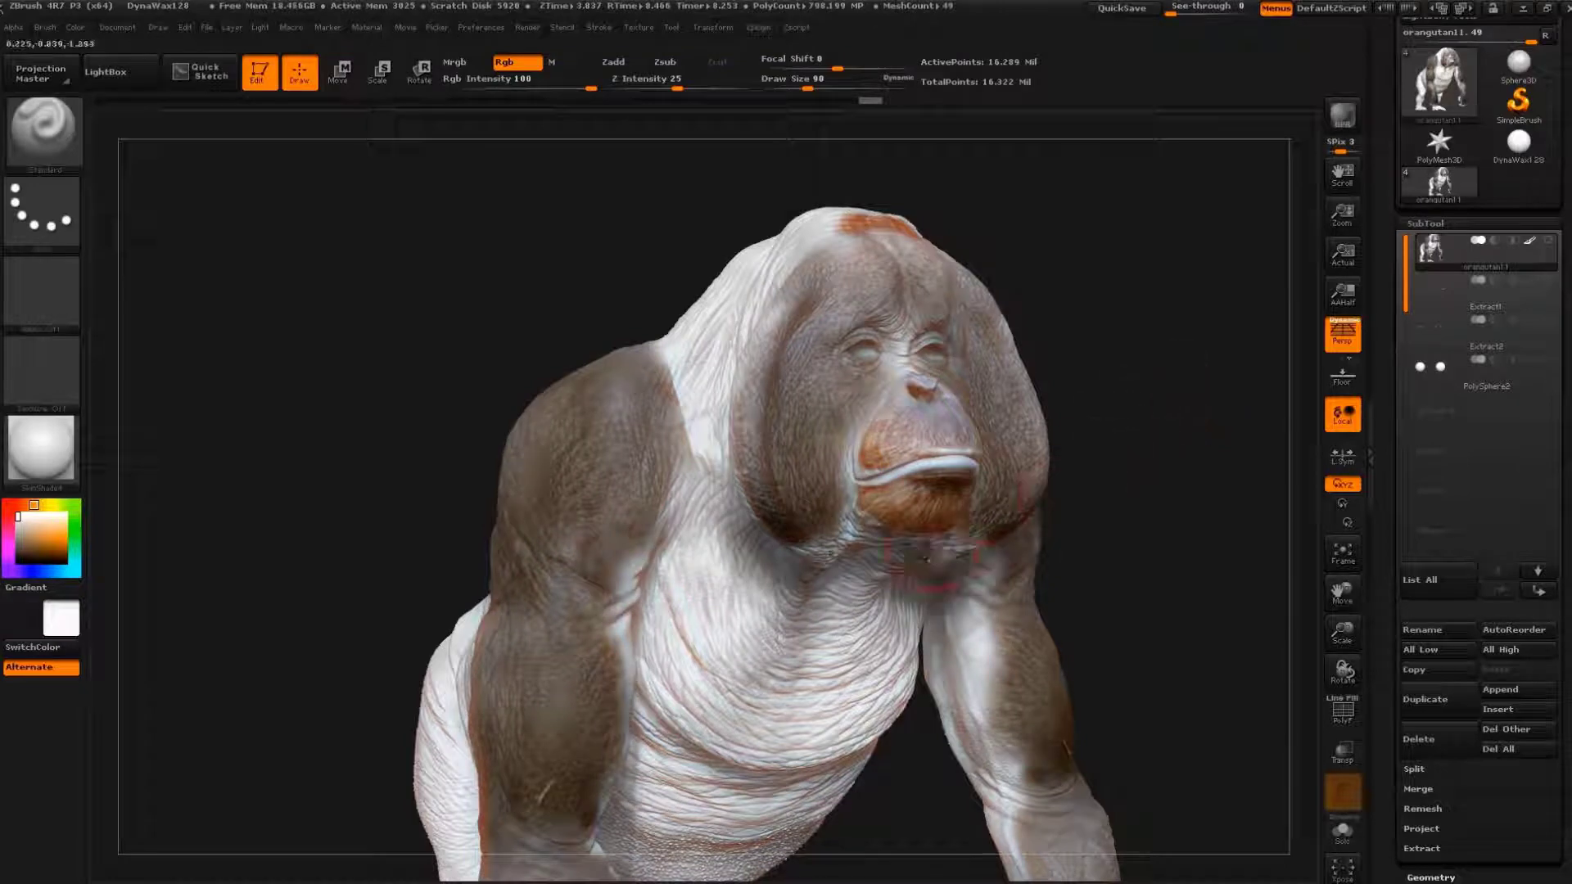
- Enlarge and reposition the reference photo, then paint a darker, wider brown neck patch
{"action": "key", "text": "shift+z"}
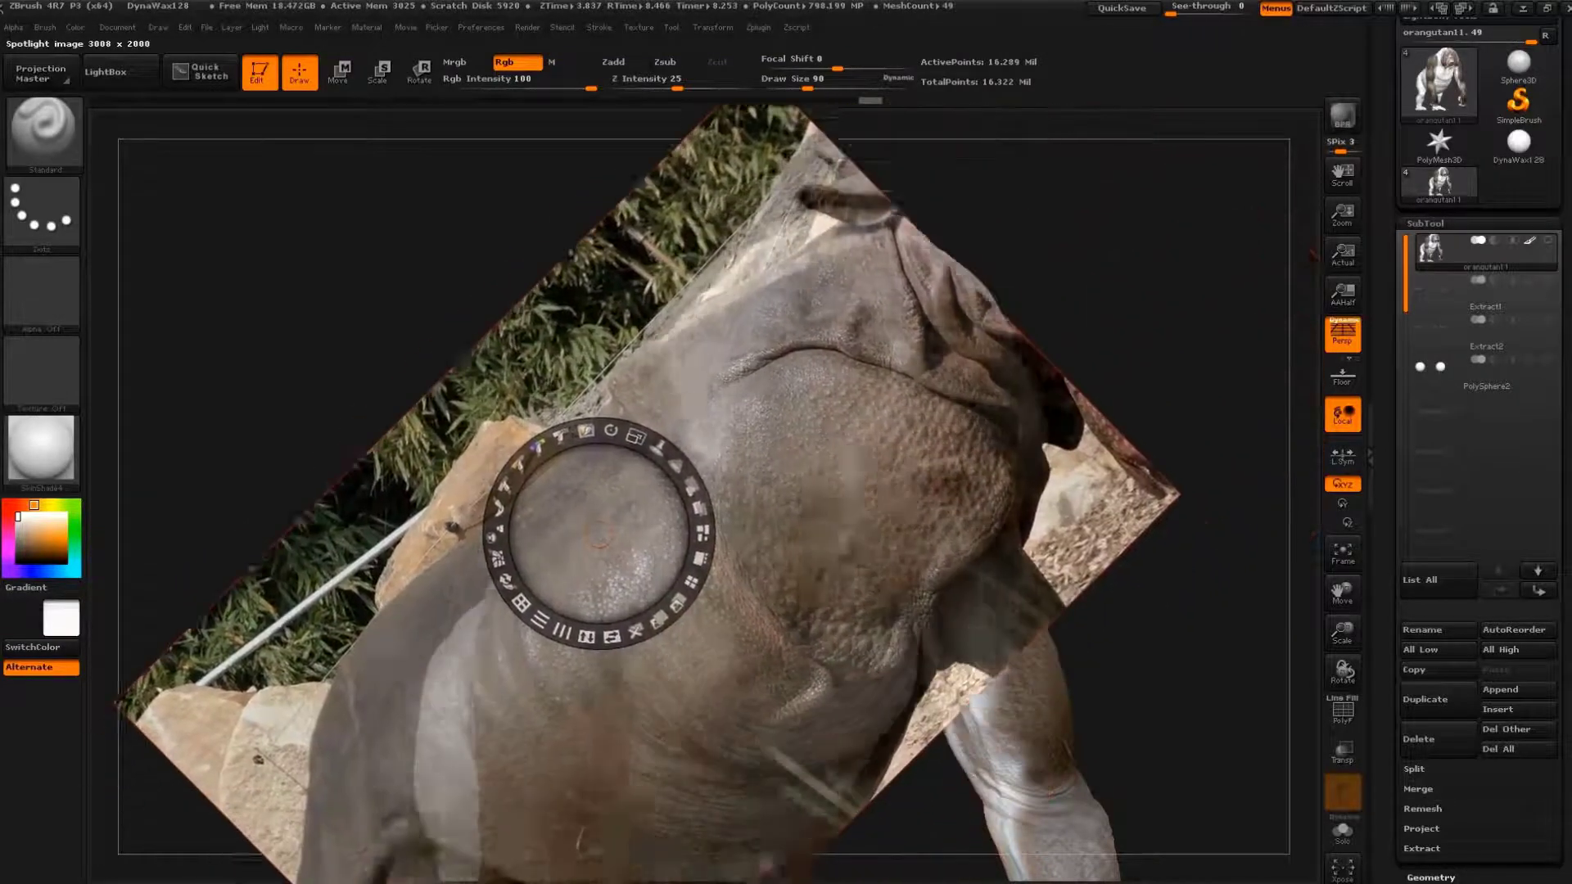
{"action": "left_click_drag", "start_coordinate": [724, 602], "coordinate": [1154, 426]}
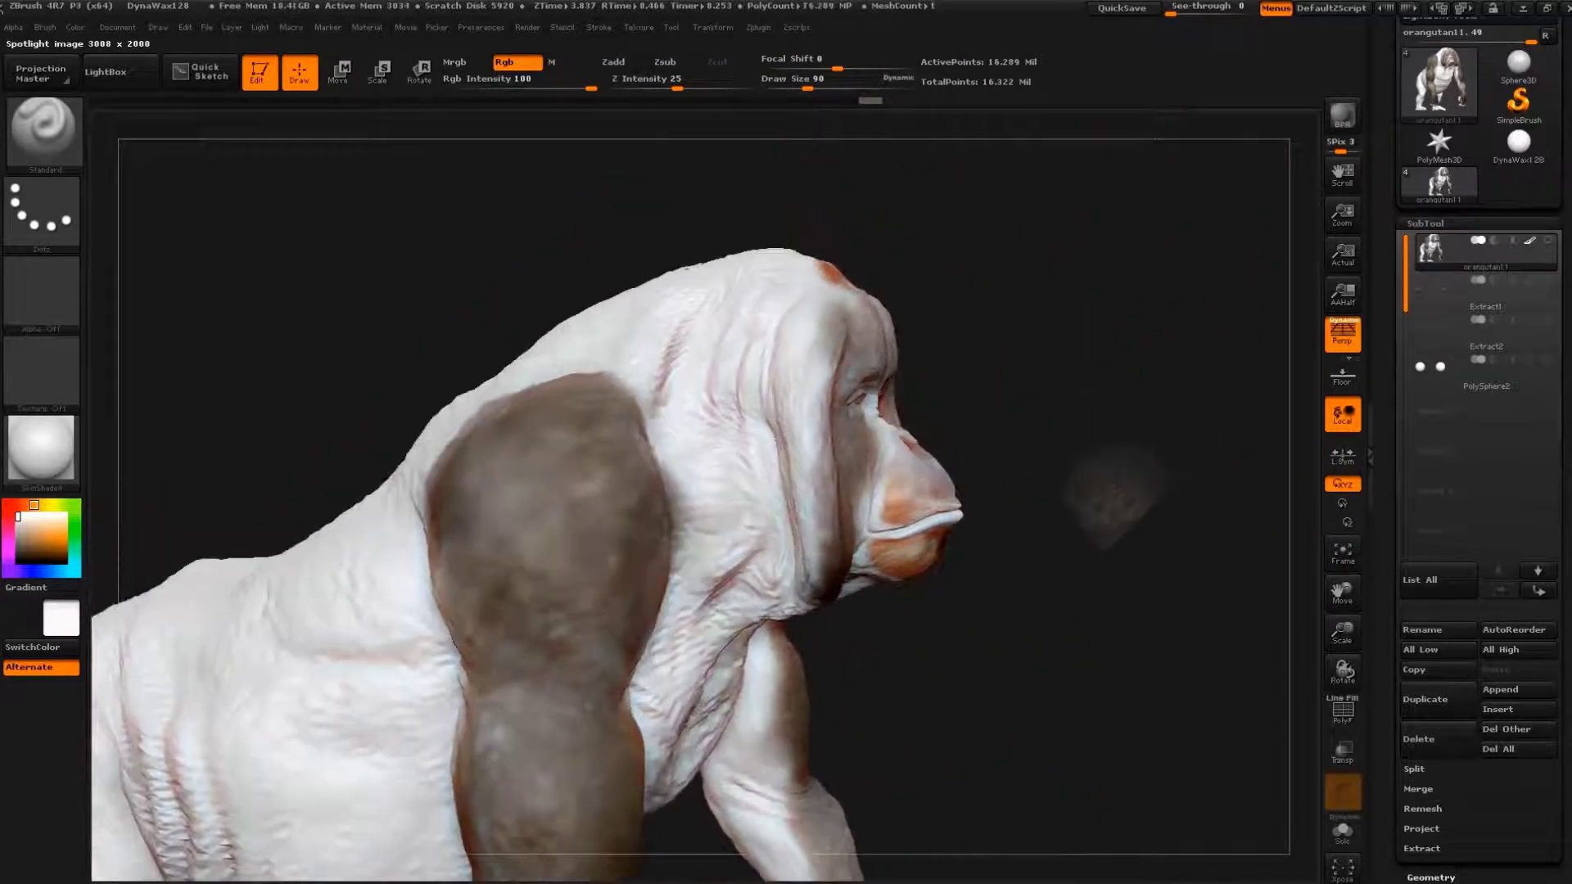
{"action": "key", "text": "z"}
{"action": "left_click_drag", "start_coordinate": [720, 352], "coordinate": [687, 524]}
{"action": "left_click_drag", "start_coordinate": [677, 442], "coordinate": [871, 347]}
{"action": "key", "text": "z"}
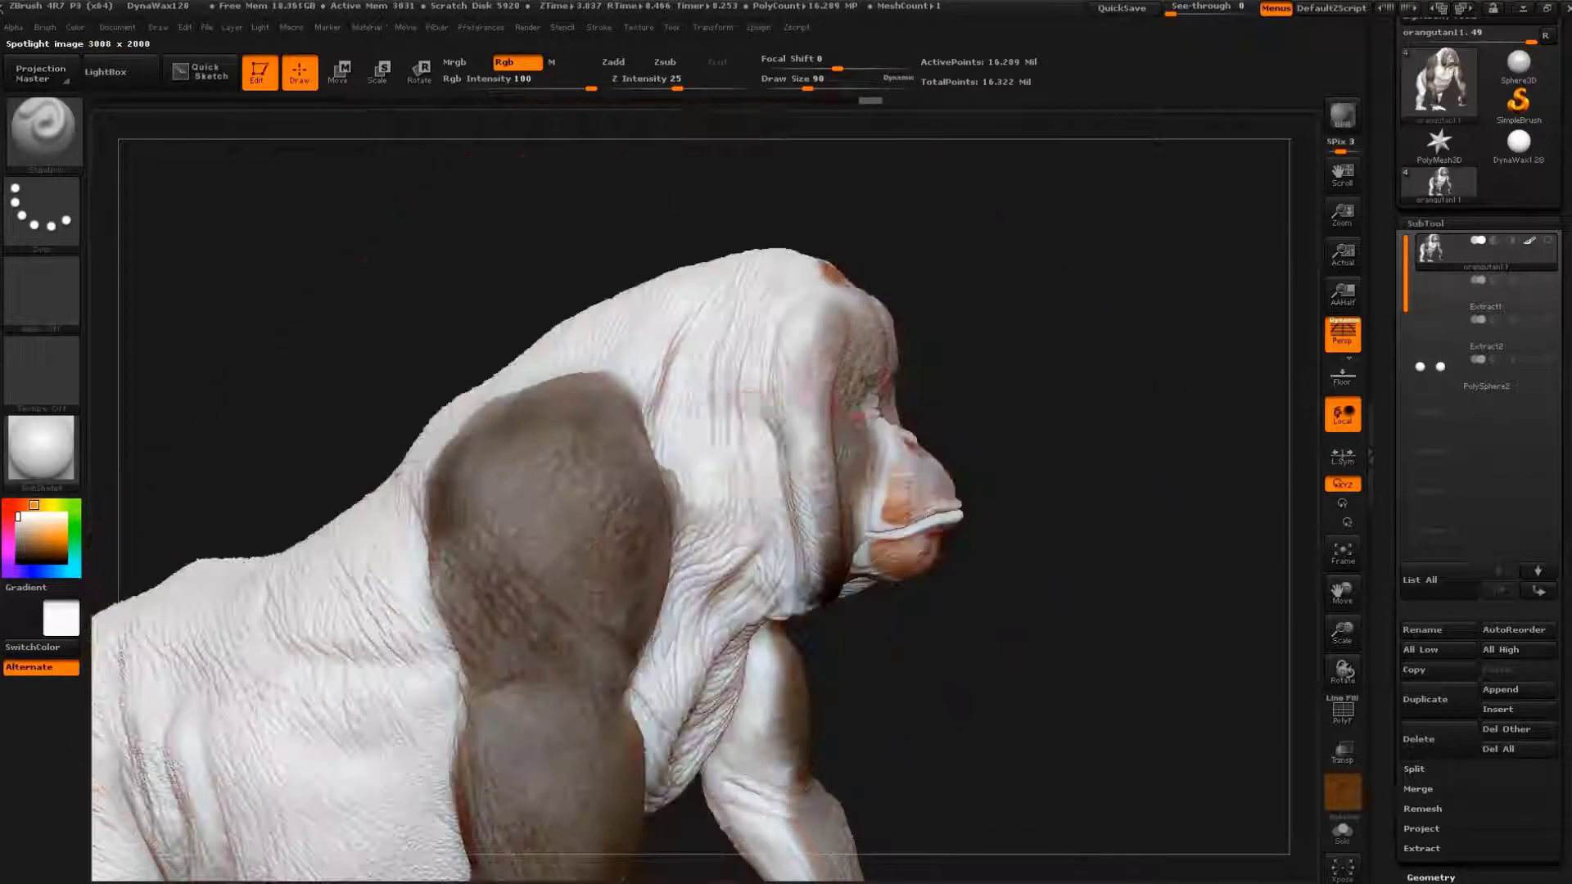
{"action": "left_click_drag", "start_coordinate": [676, 409], "coordinate": [688, 492]}
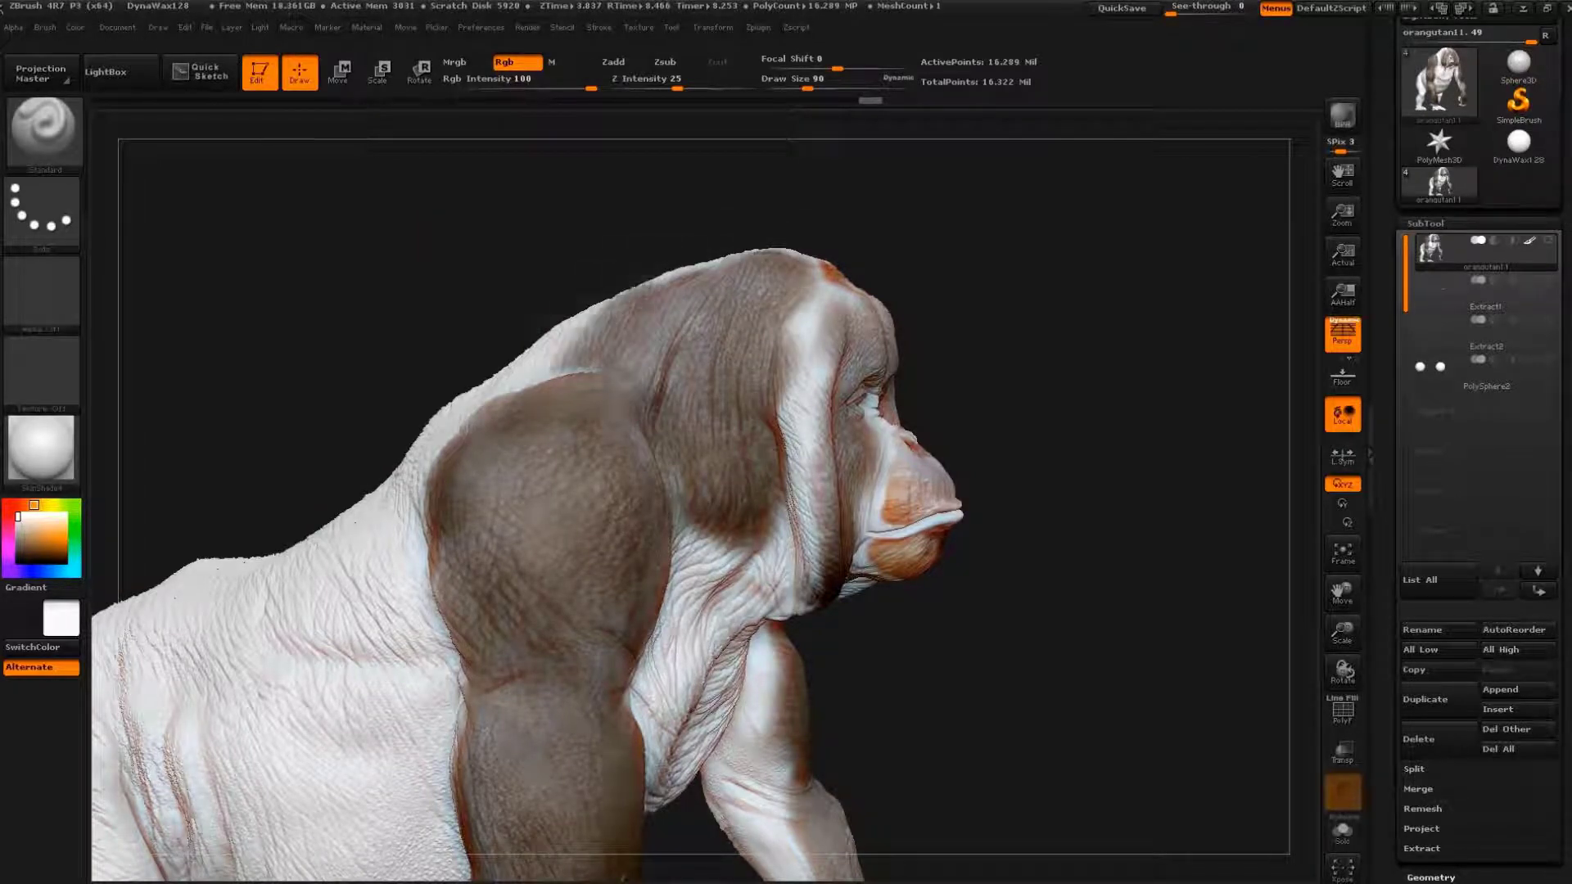
- Realign the photo from a front view and paint brown skin over upper chest, neck and left shoulder
{"action": "key", "text": "shift+z"}
{"action": "mouse_move", "coordinate": [842, 333]}
{"action": "left_mouse_down"}
{"action": "mouse_move", "coordinate": [753, 544]}
{"action": "mouse_move", "coordinate": [724, 544]}
{"action": "left_mouse_up"}
{"action": "key", "text": "z"}
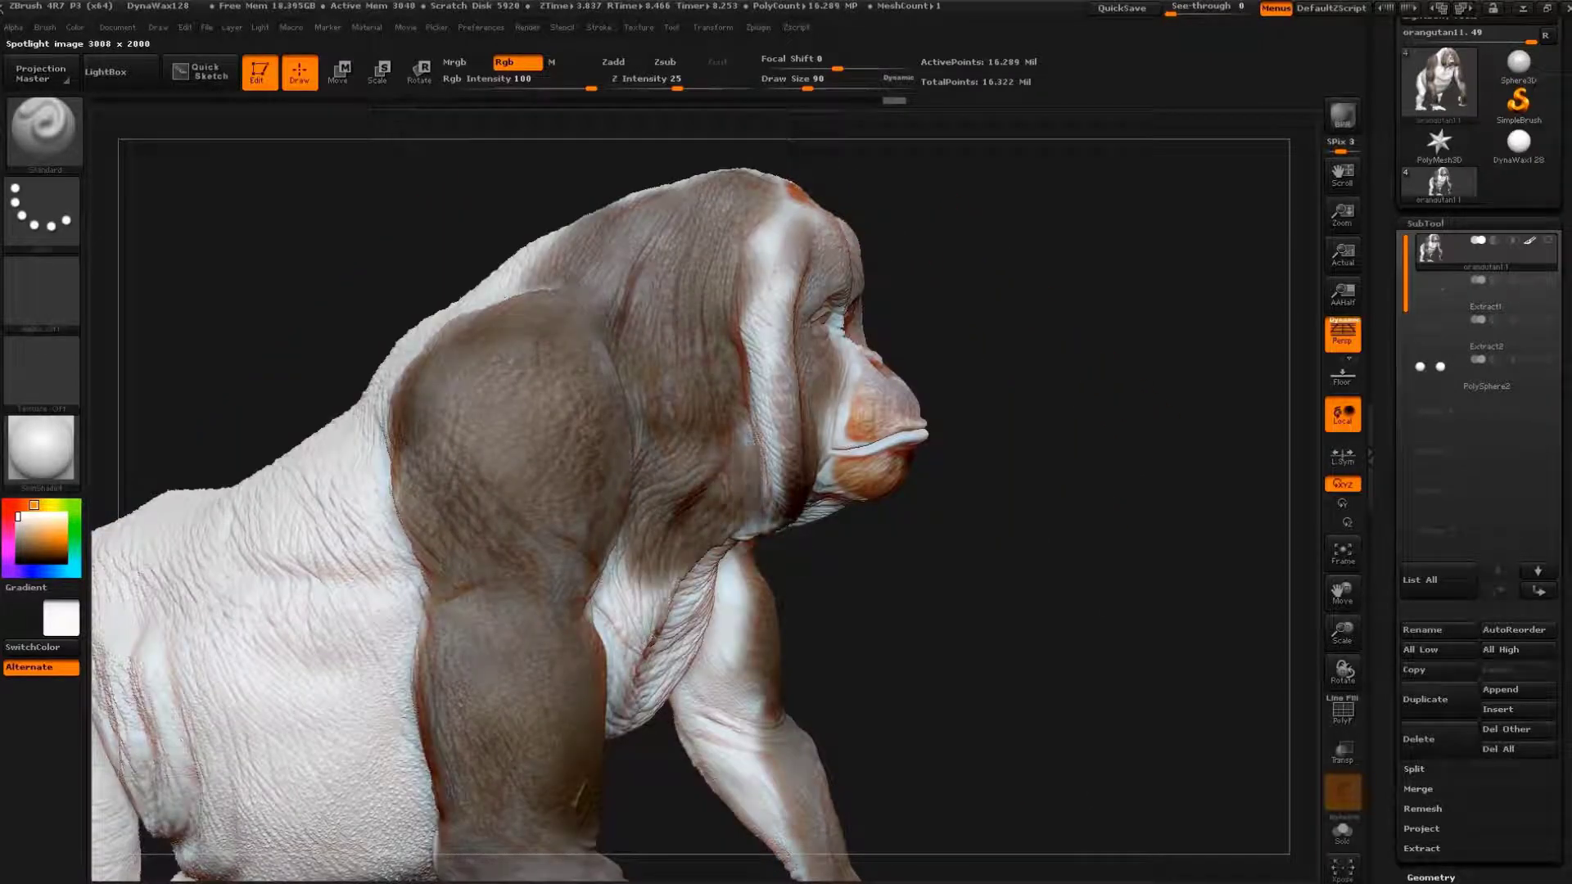
{"action": "mouse_move", "coordinate": [1105, 369]}
{"action": "left_mouse_down"}
{"action": "mouse_move", "coordinate": [1023, 393]}
{"action": "mouse_move", "coordinate": [920, 457]}
{"action": "mouse_move", "coordinate": [912, 488]}
{"action": "mouse_move", "coordinate": [1146, 382]}
{"action": "mouse_move", "coordinate": [1127, 351]}
{"action": "mouse_move", "coordinate": [1131, 507]}
{"action": "left_mouse_up"}
{"action": "key", "text": "shift+z"}
{"action": "key", "text": "shift+z"}
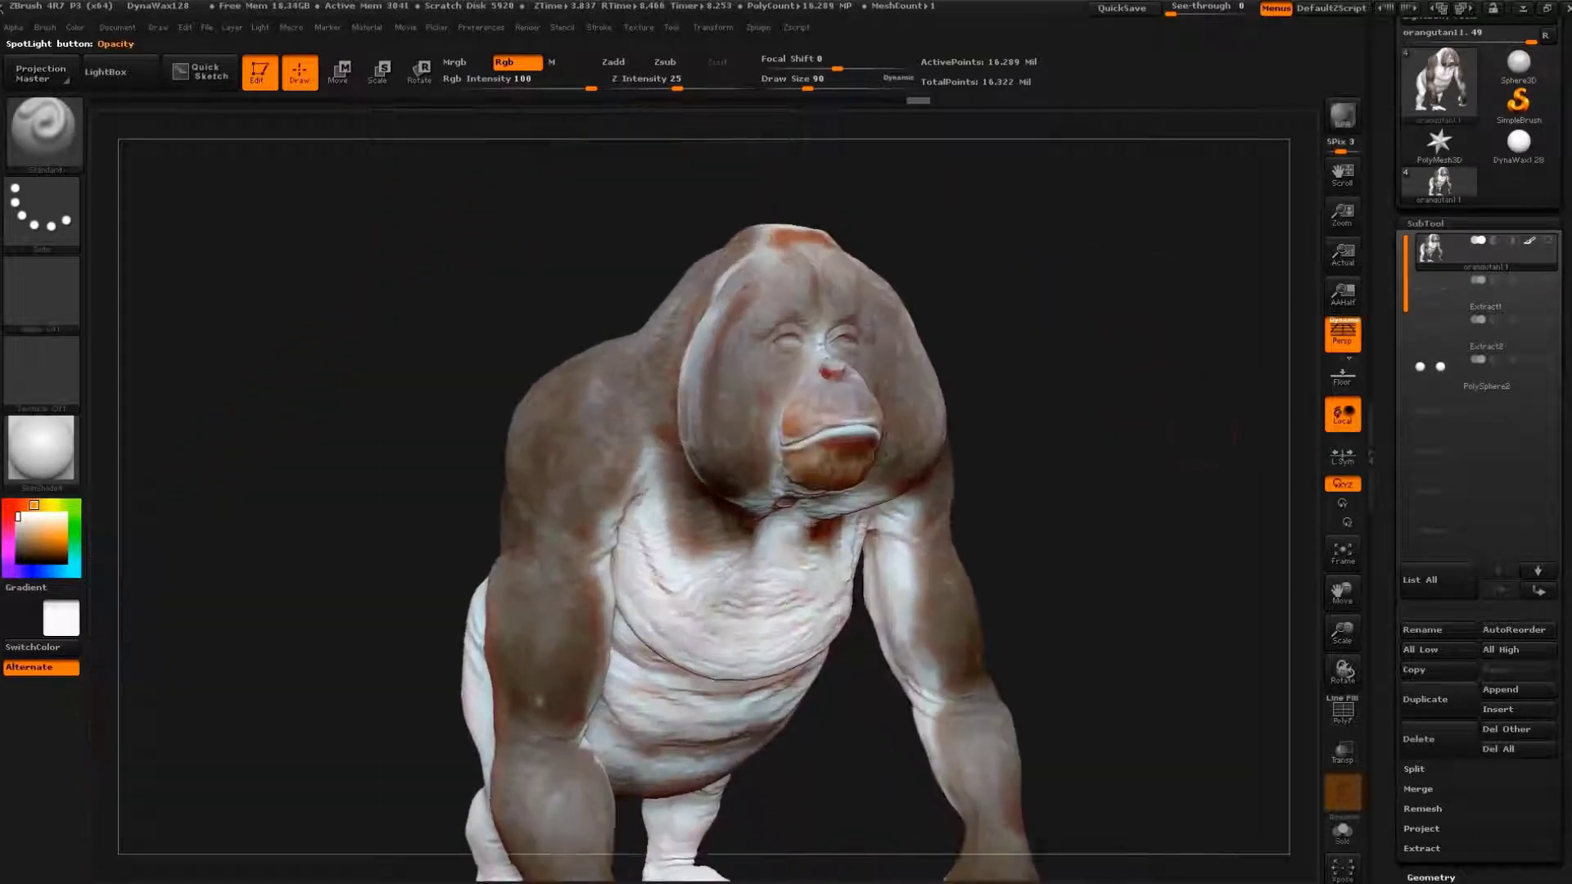
{"action": "key", "text": "shift+z"}
{"action": "left_click_drag", "start_coordinate": [1116, 375], "coordinate": [814, 551]}
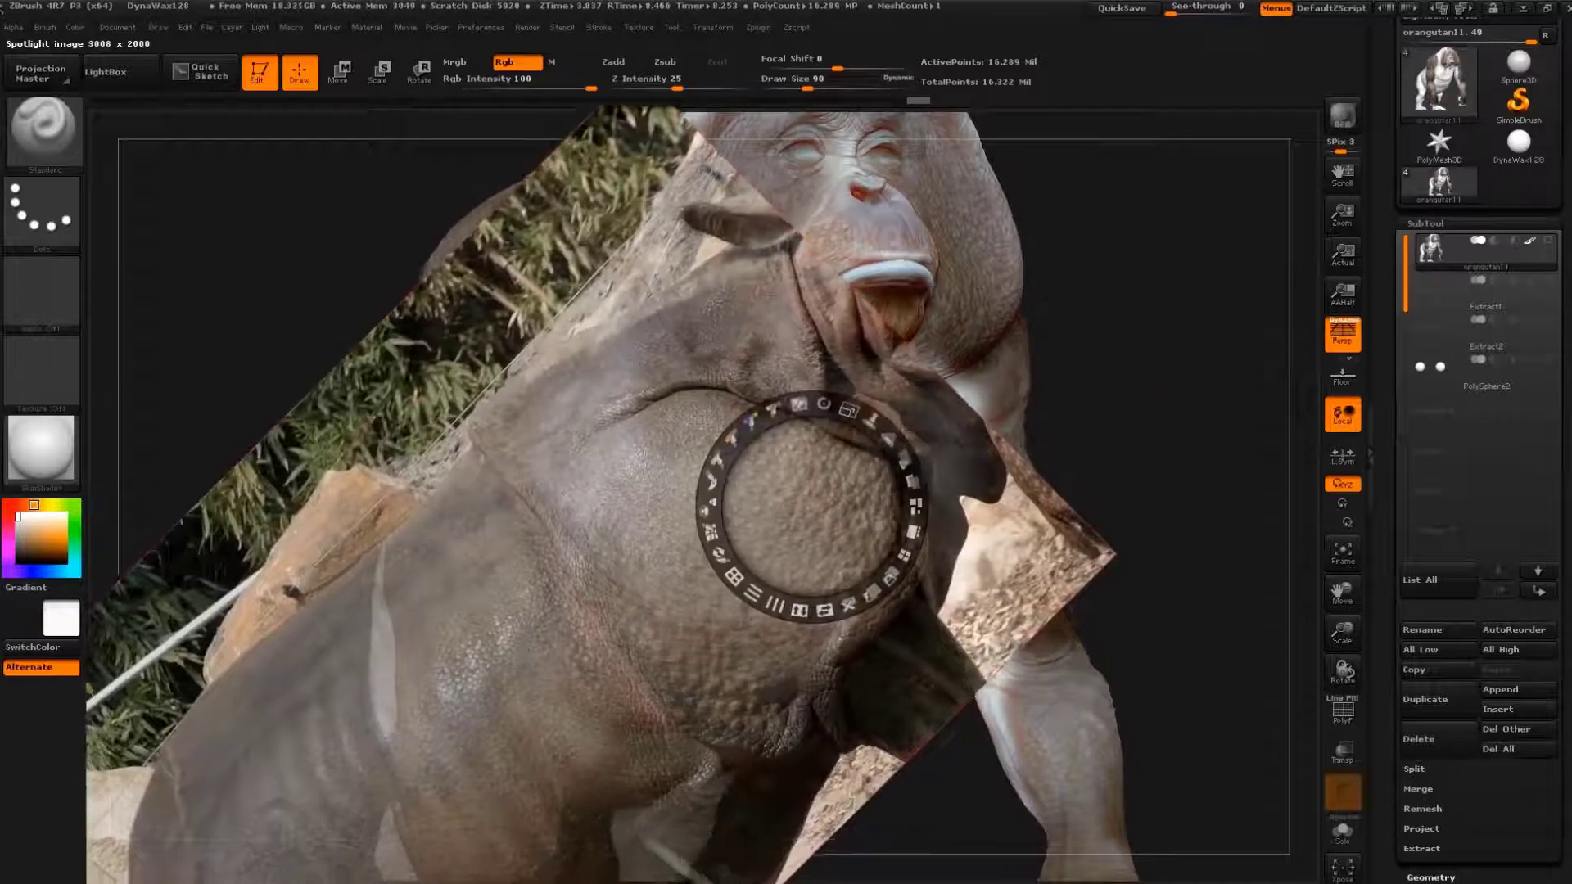
{"action": "key", "text": "z"}
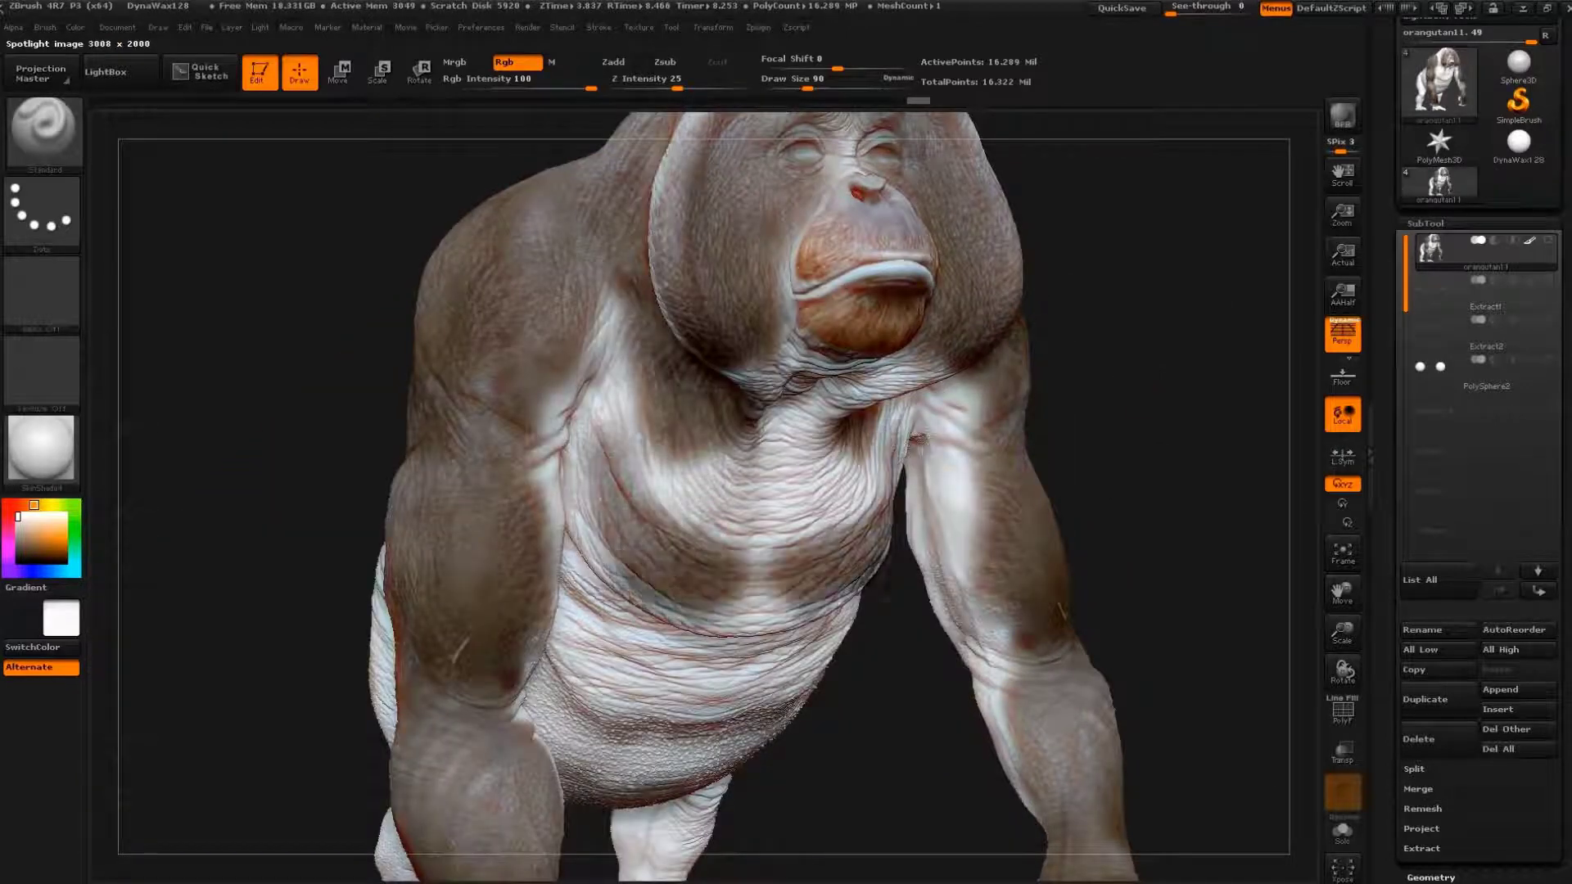
{"action": "mouse_move", "coordinate": [606, 425]}
{"action": "left_mouse_down"}
{"action": "mouse_move", "coordinate": [589, 524]}
{"action": "mouse_move", "coordinate": [598, 409]}
{"action": "mouse_move", "coordinate": [704, 508]}
{"action": "mouse_move", "coordinate": [712, 491]}
{"action": "left_mouse_up"}
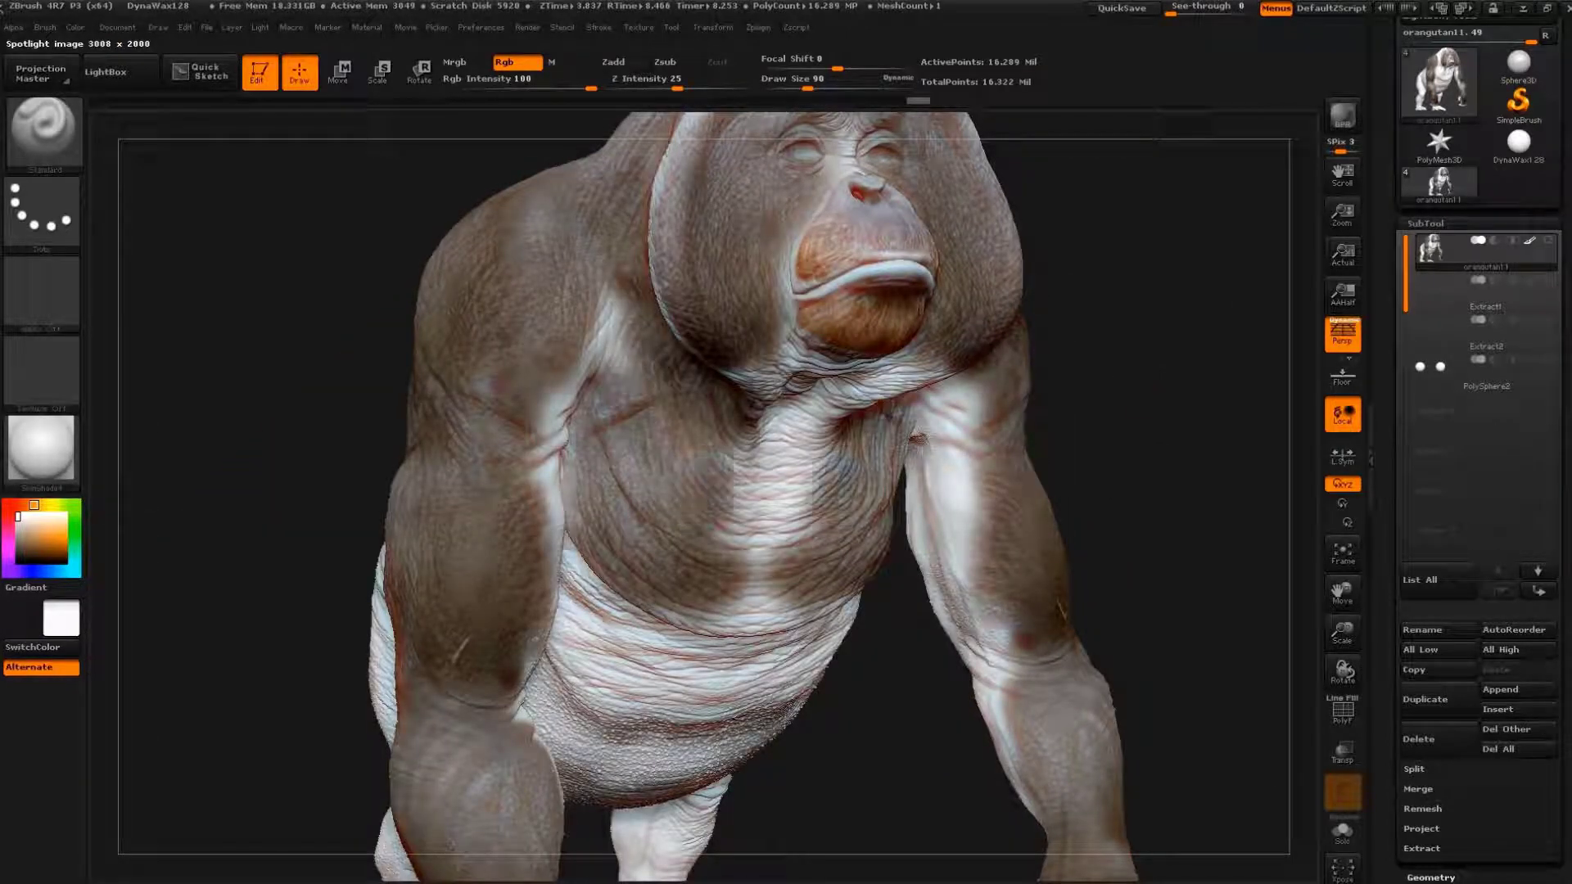
{"action": "left_click_drag", "start_coordinate": [573, 467], "coordinate": [565, 344]}
- Reposition the skin photo over the chest for the next painting pass
{"action": "key", "text": "shift+z"}
{"action": "key", "text": "shift+z"}
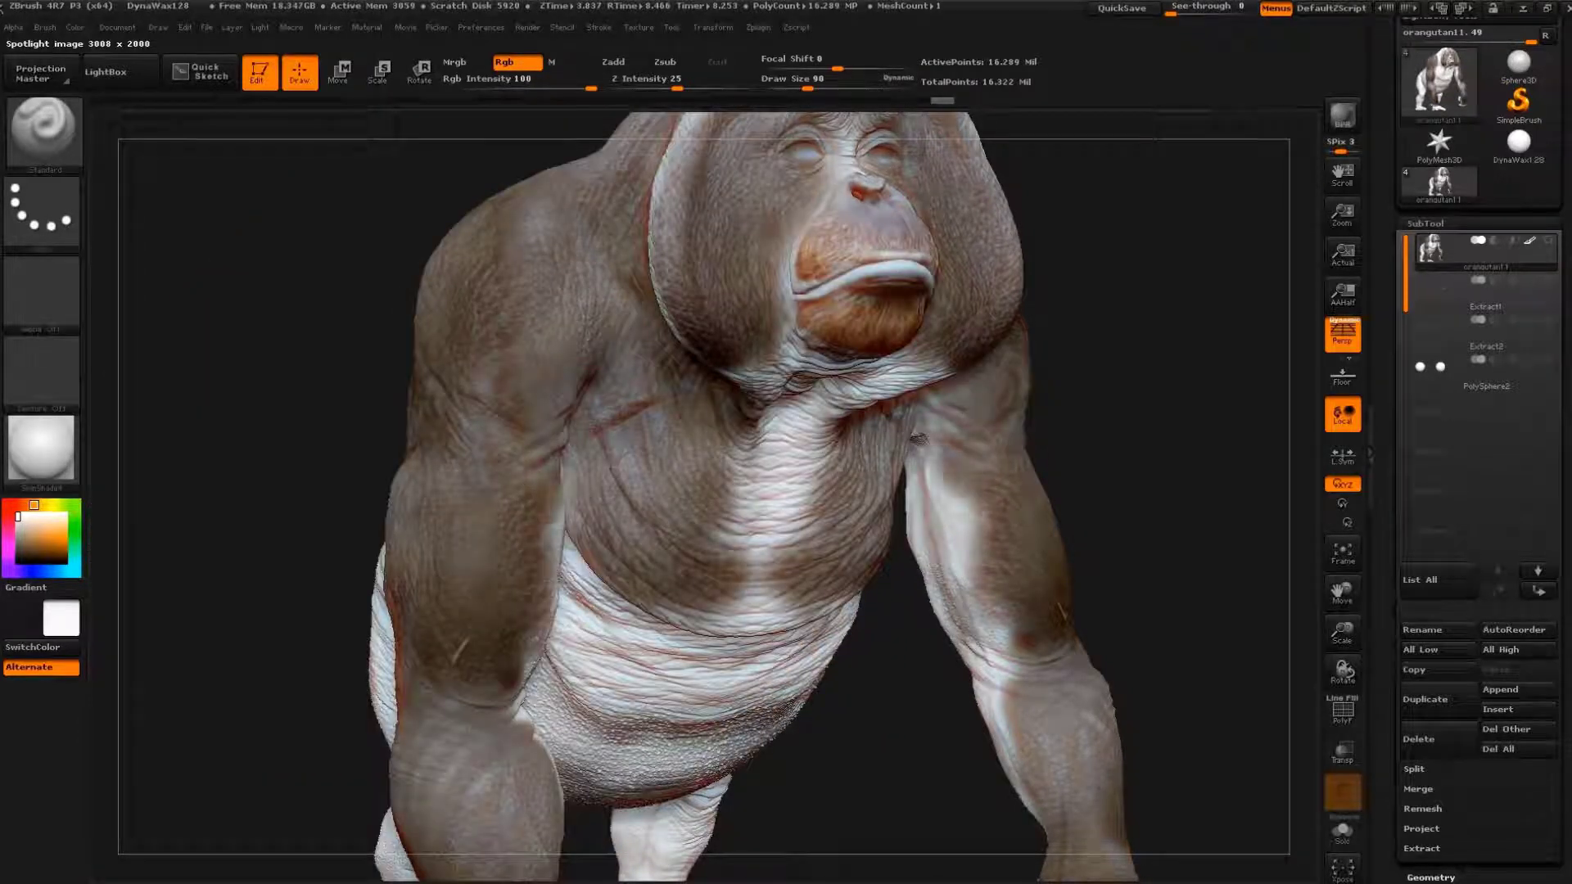
{"action": "key", "text": "shift+z"}
{"action": "left_click_drag", "start_coordinate": [579, 403], "coordinate": [789, 526]}
{"action": "key", "text": "shift+z"}
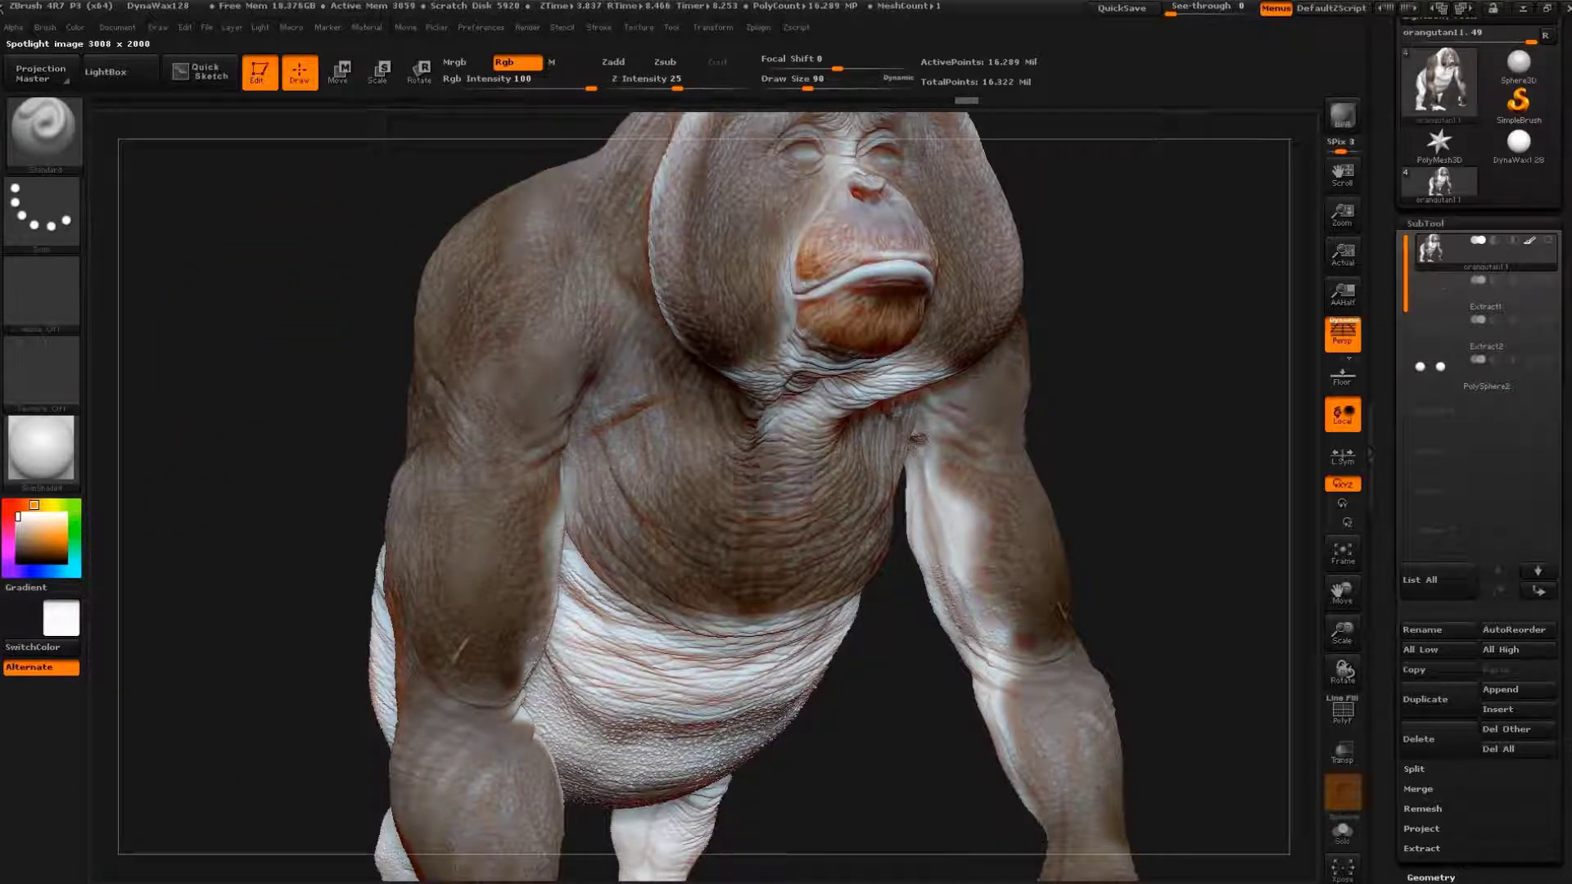
- Orbit to the back, place the skin photo over it and paint patches toward hip and upper back
{"action": "left_click_drag", "start_coordinate": [1176, 475], "coordinate": [1129, 507]}
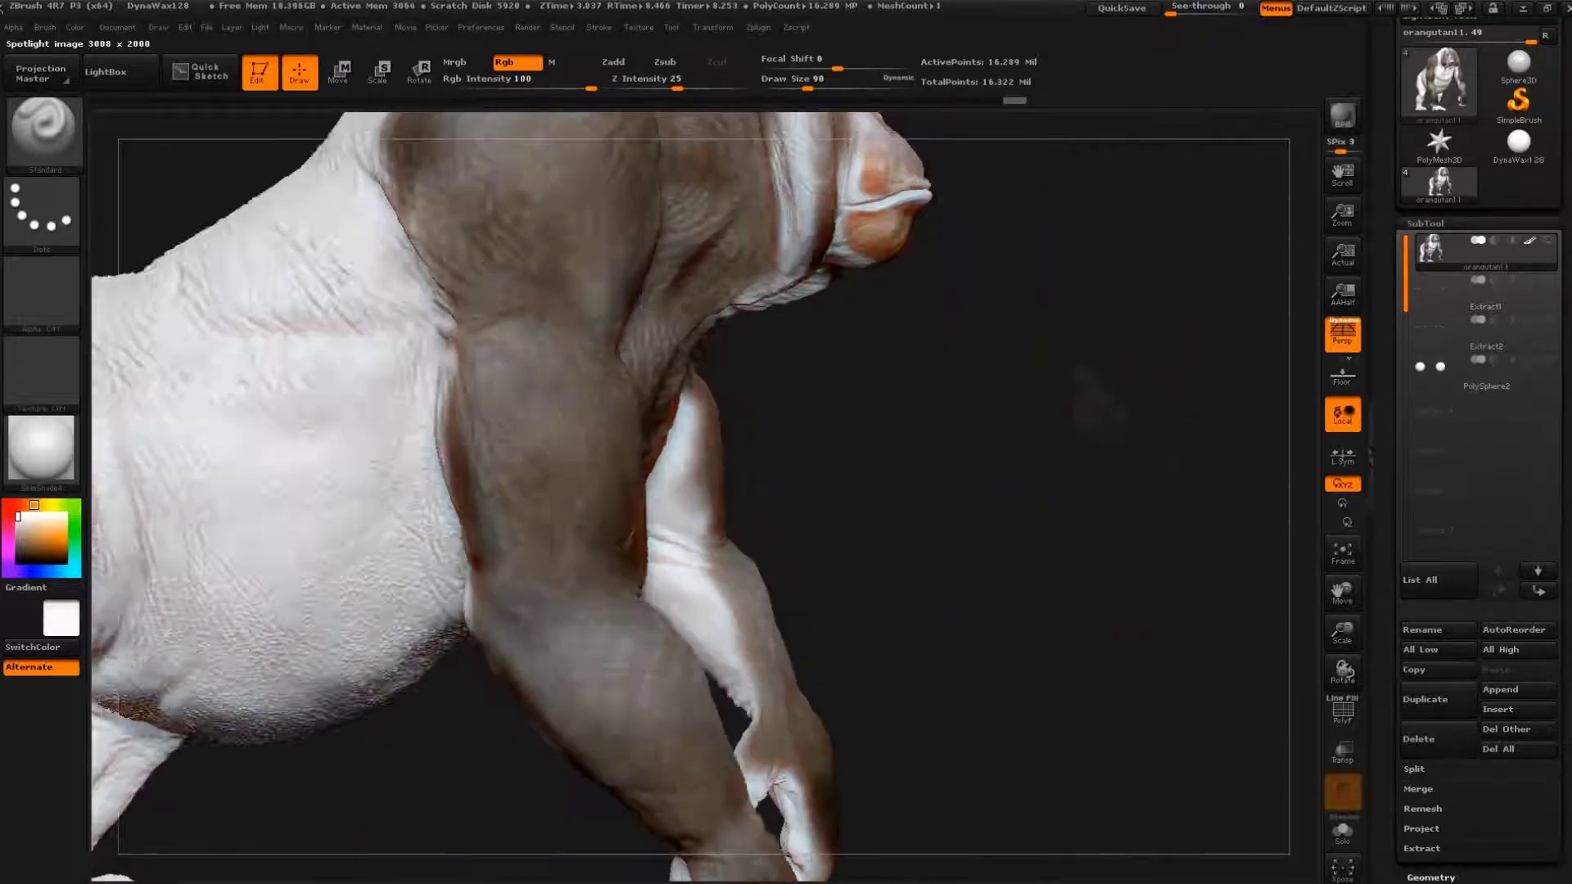
{"action": "key", "text": "shift+z"}
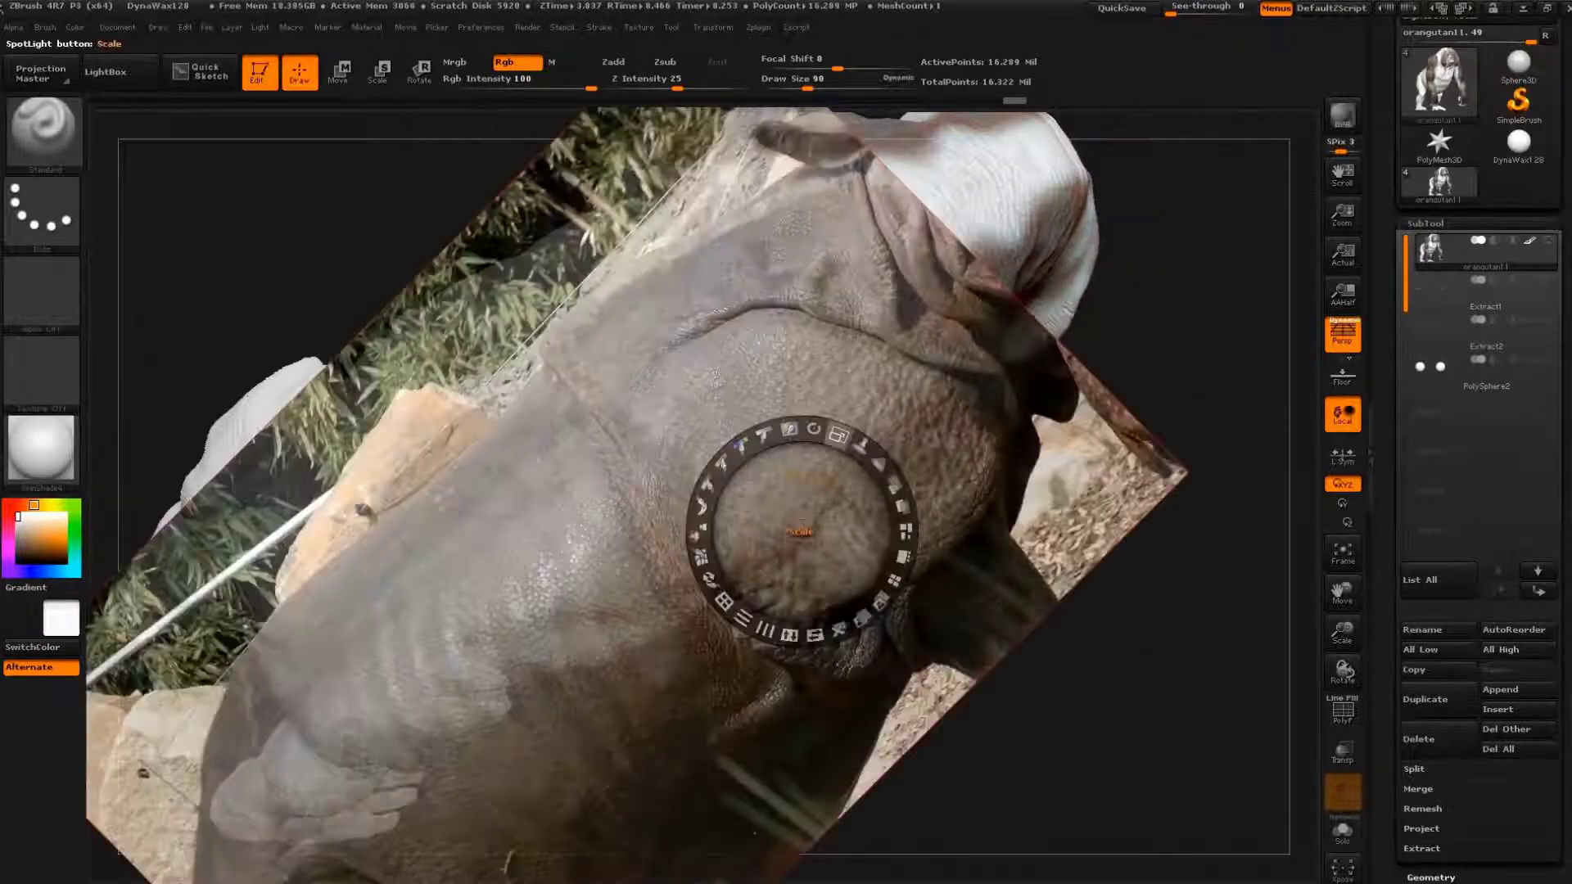
{"action": "left_click_drag", "start_coordinate": [813, 428], "coordinate": [851, 491]}
{"action": "key", "text": "shift+z"}
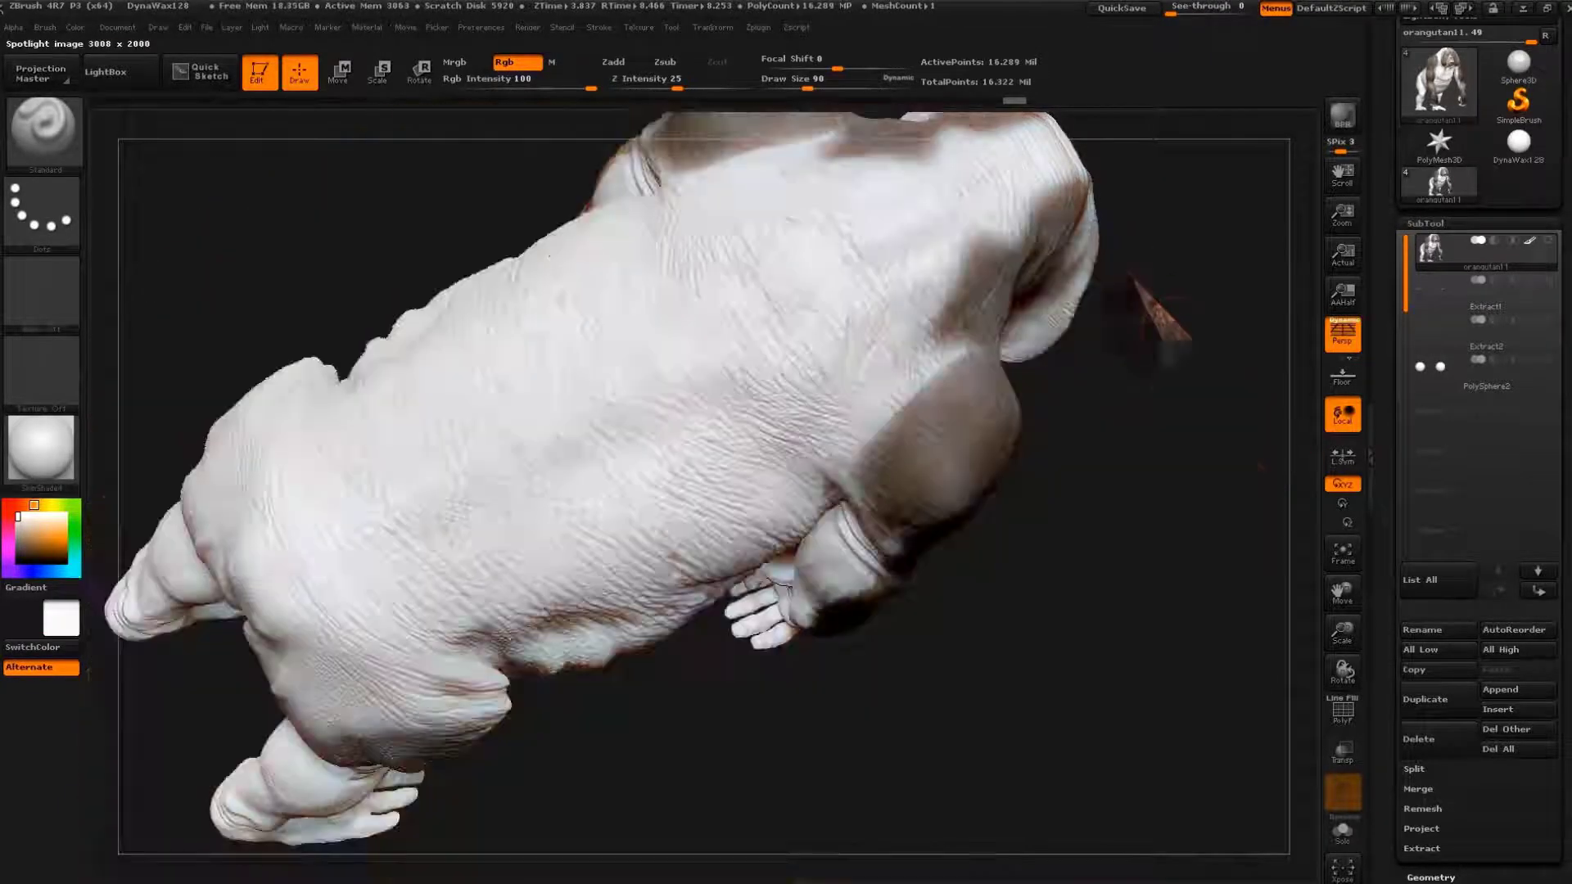
{"action": "scroll", "coordinate": [876, 420], "scroll_direction": "up", "scroll_amount": 5}
{"action": "scroll", "coordinate": [1171, 483], "scroll_direction": "down", "scroll_amount": 5}
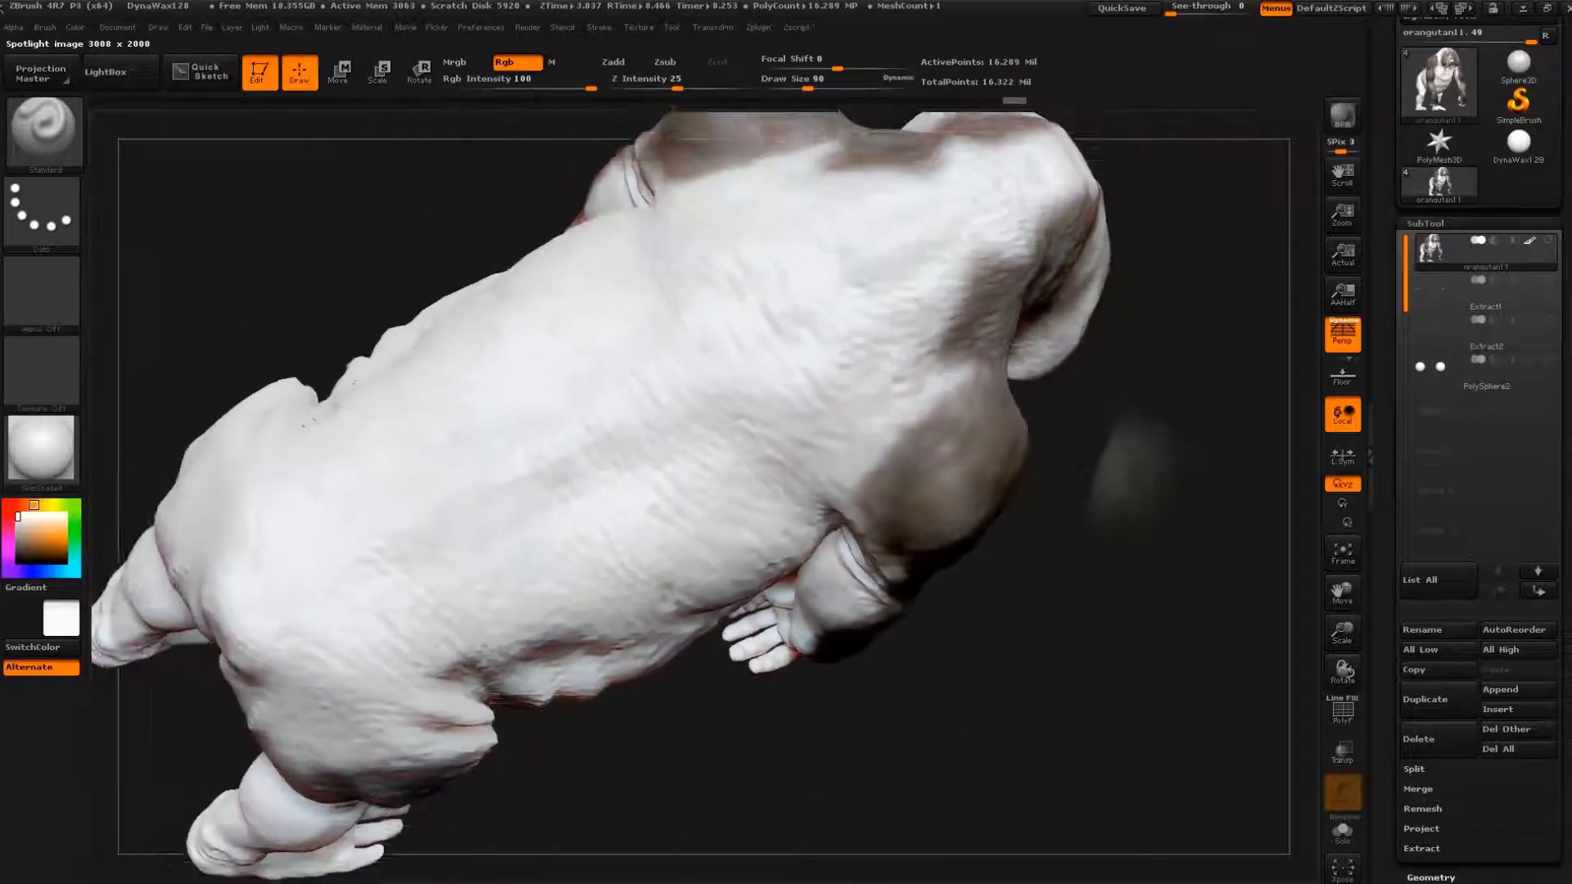
{"action": "key", "text": "shift+z"}
{"action": "left_click_drag", "start_coordinate": [807, 543], "coordinate": [876, 498]}
{"action": "key", "text": "z"}
{"action": "mouse_move", "coordinate": [772, 491]}
{"action": "left_mouse_down"}
{"action": "mouse_move", "coordinate": [811, 486]}
{"action": "mouse_move", "coordinate": [802, 459]}
{"action": "mouse_move", "coordinate": [721, 369]}
{"action": "mouse_move", "coordinate": [818, 573]}
{"action": "mouse_move", "coordinate": [900, 368]}
{"action": "mouse_move", "coordinate": [982, 327]}
{"action": "mouse_move", "coordinate": [777, 409]}
{"action": "mouse_move", "coordinate": [655, 573]}
{"action": "mouse_move", "coordinate": [696, 450]}
{"action": "mouse_move", "coordinate": [622, 638]}
{"action": "left_mouse_up"}
{"action": "left_click_drag", "start_coordinate": [590, 409], "coordinate": [778, 622]}
{"action": "mouse_move", "coordinate": [819, 278]}
{"action": "left_mouse_down"}
{"action": "mouse_move", "coordinate": [1023, 426]}
{"action": "mouse_move", "coordinate": [941, 278]}
{"action": "left_mouse_up"}
- Shift the rhino photo down-left and fill the back and lower-left flank with rhino skin
{"action": "key", "text": "shift+z"}
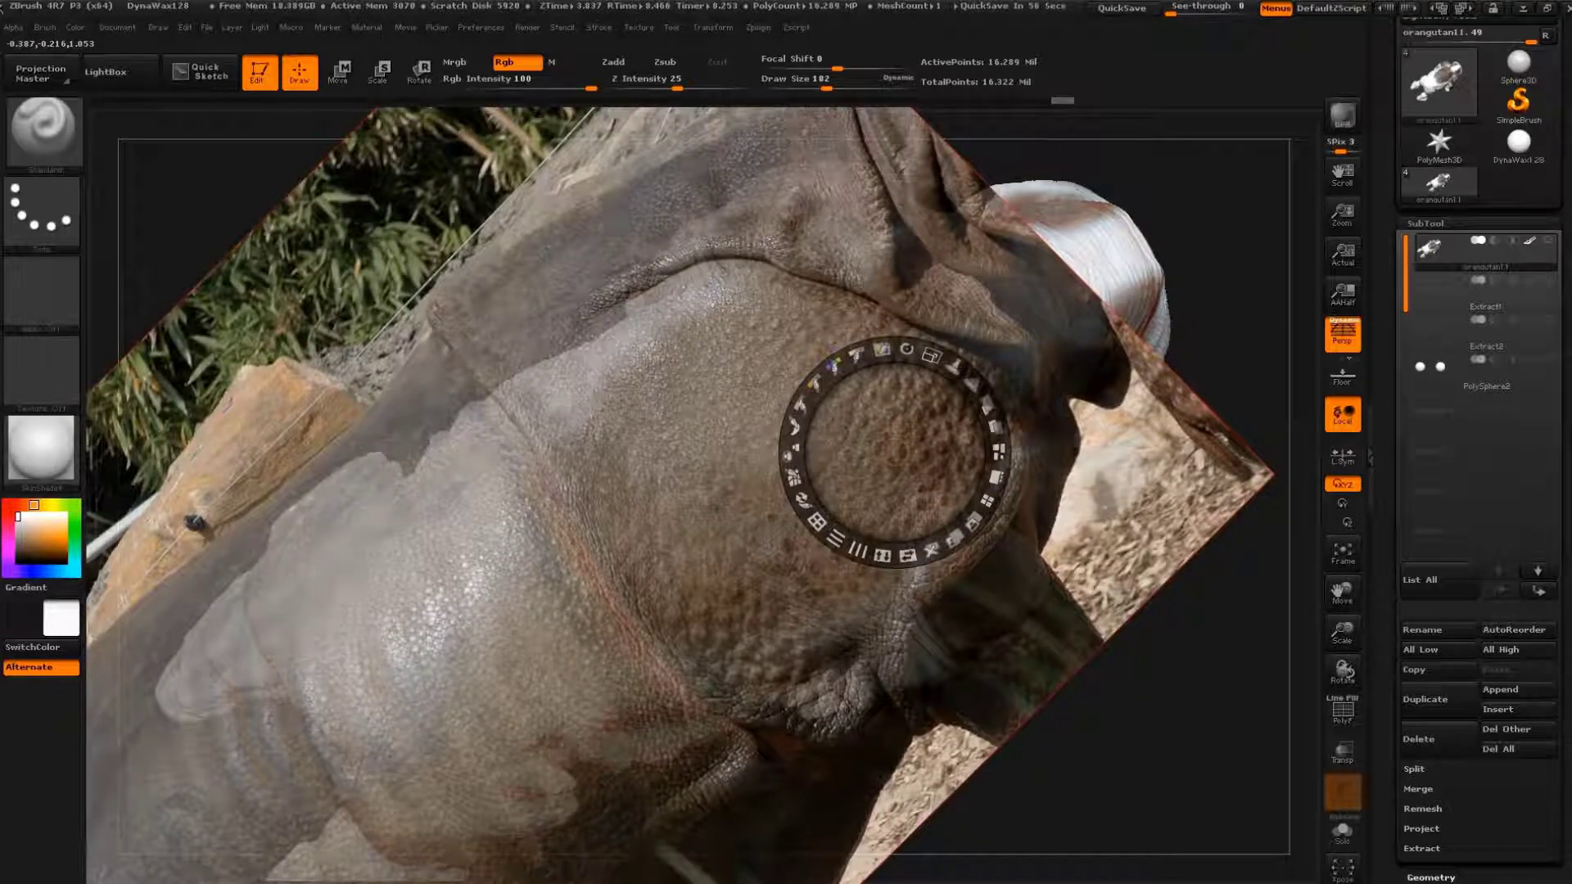
{"action": "mouse_move", "coordinate": [894, 452]}
{"action": "left_mouse_down"}
{"action": "mouse_move", "coordinate": [652, 576]}
{"action": "mouse_move", "coordinate": [484, 576]}
{"action": "mouse_move", "coordinate": [426, 684]}
{"action": "mouse_move", "coordinate": [540, 573]}
{"action": "left_mouse_up"}
{"action": "key", "text": "z"}
{"action": "left_click_drag", "start_coordinate": [344, 524], "coordinate": [622, 753]}
{"action": "left_click_drag", "start_coordinate": [458, 458], "coordinate": [655, 671]}
{"action": "left_click_drag", "start_coordinate": [564, 442], "coordinate": [671, 655]}
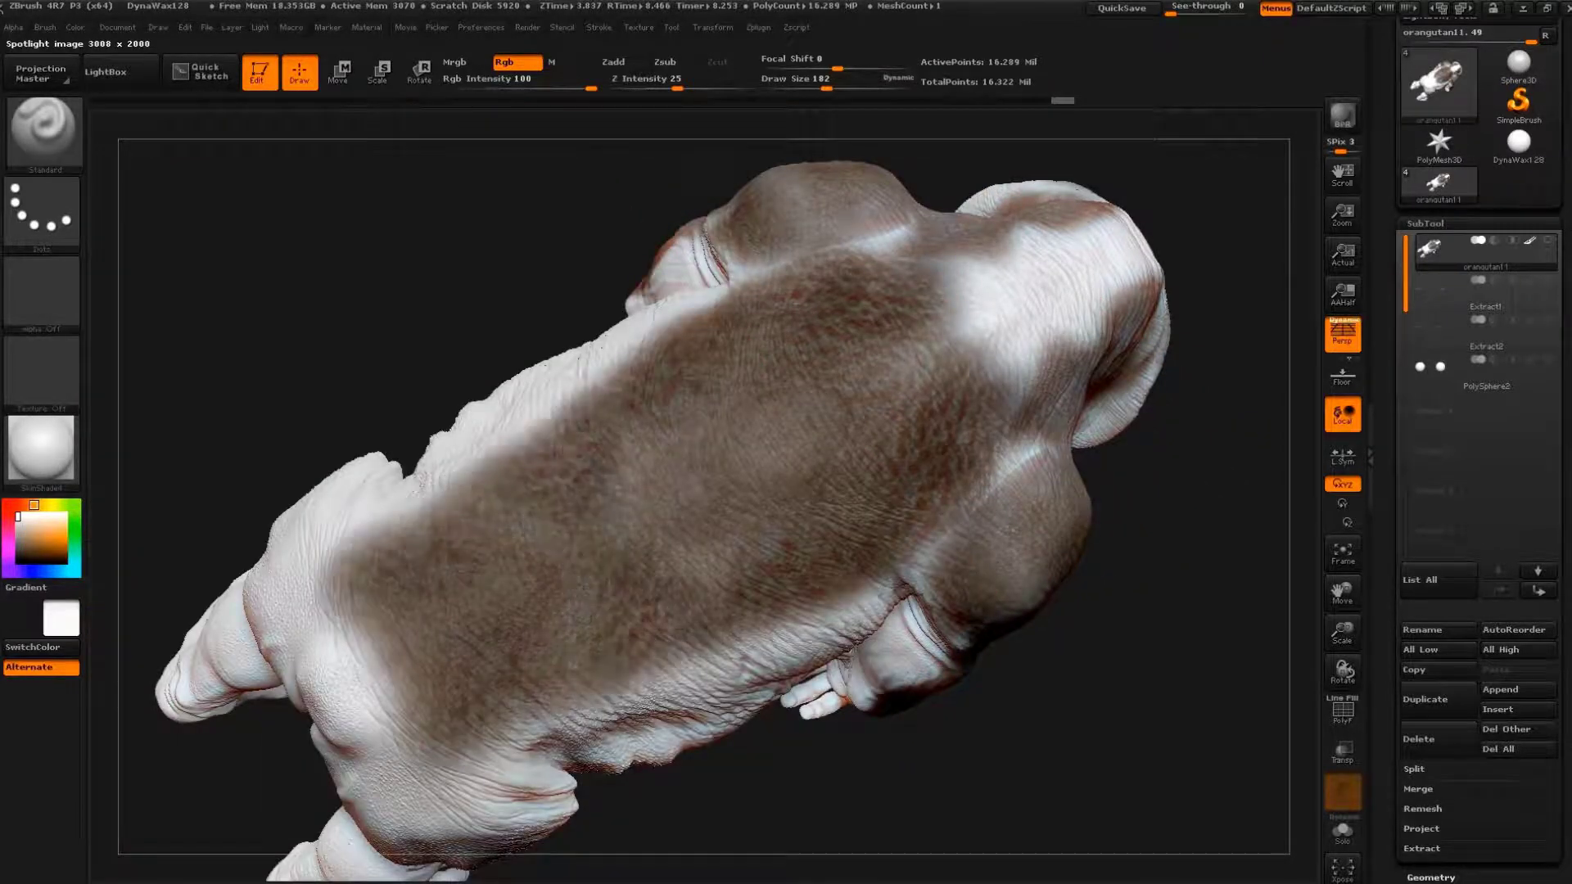
{"action": "left_click_drag", "start_coordinate": [671, 721], "coordinate": [442, 491]}
{"action": "mouse_move", "coordinate": [614, 704]}
{"action": "left_mouse_down"}
{"action": "mouse_move", "coordinate": [344, 541]}
{"action": "mouse_move", "coordinate": [426, 761]}
{"action": "left_mouse_up"}
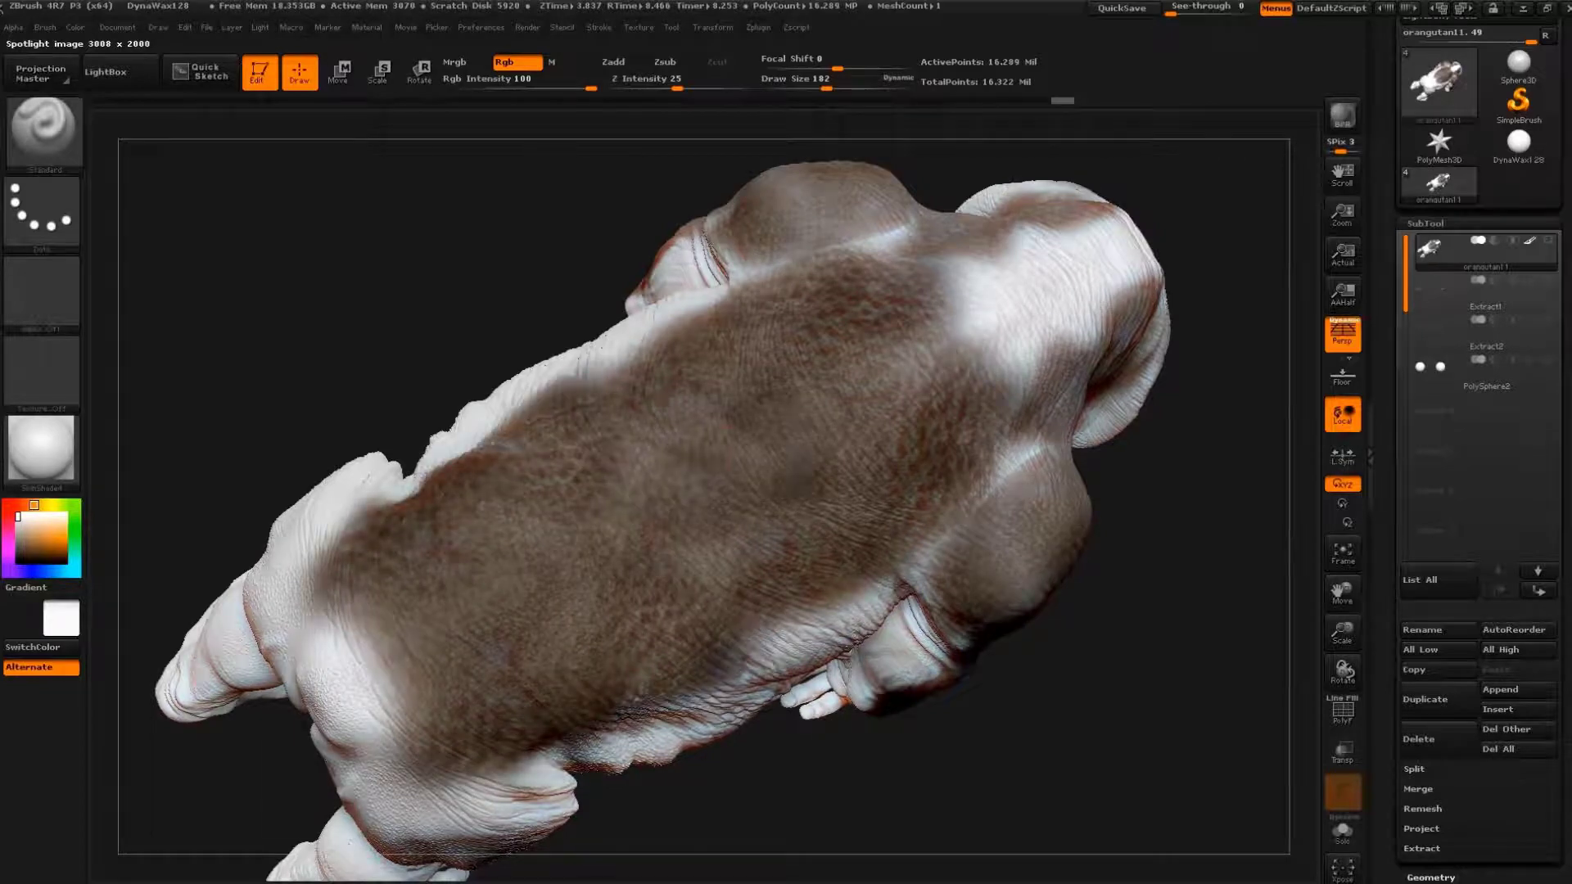
- Adjust the photo's position over the back and turn the model to see its front
{"action": "left_click_drag", "start_coordinate": [1175, 603], "coordinate": [1064, 622]}
{"action": "key", "text": "shift+z"}
{"action": "left_click_drag", "start_coordinate": [430, 679], "coordinate": [925, 450]}
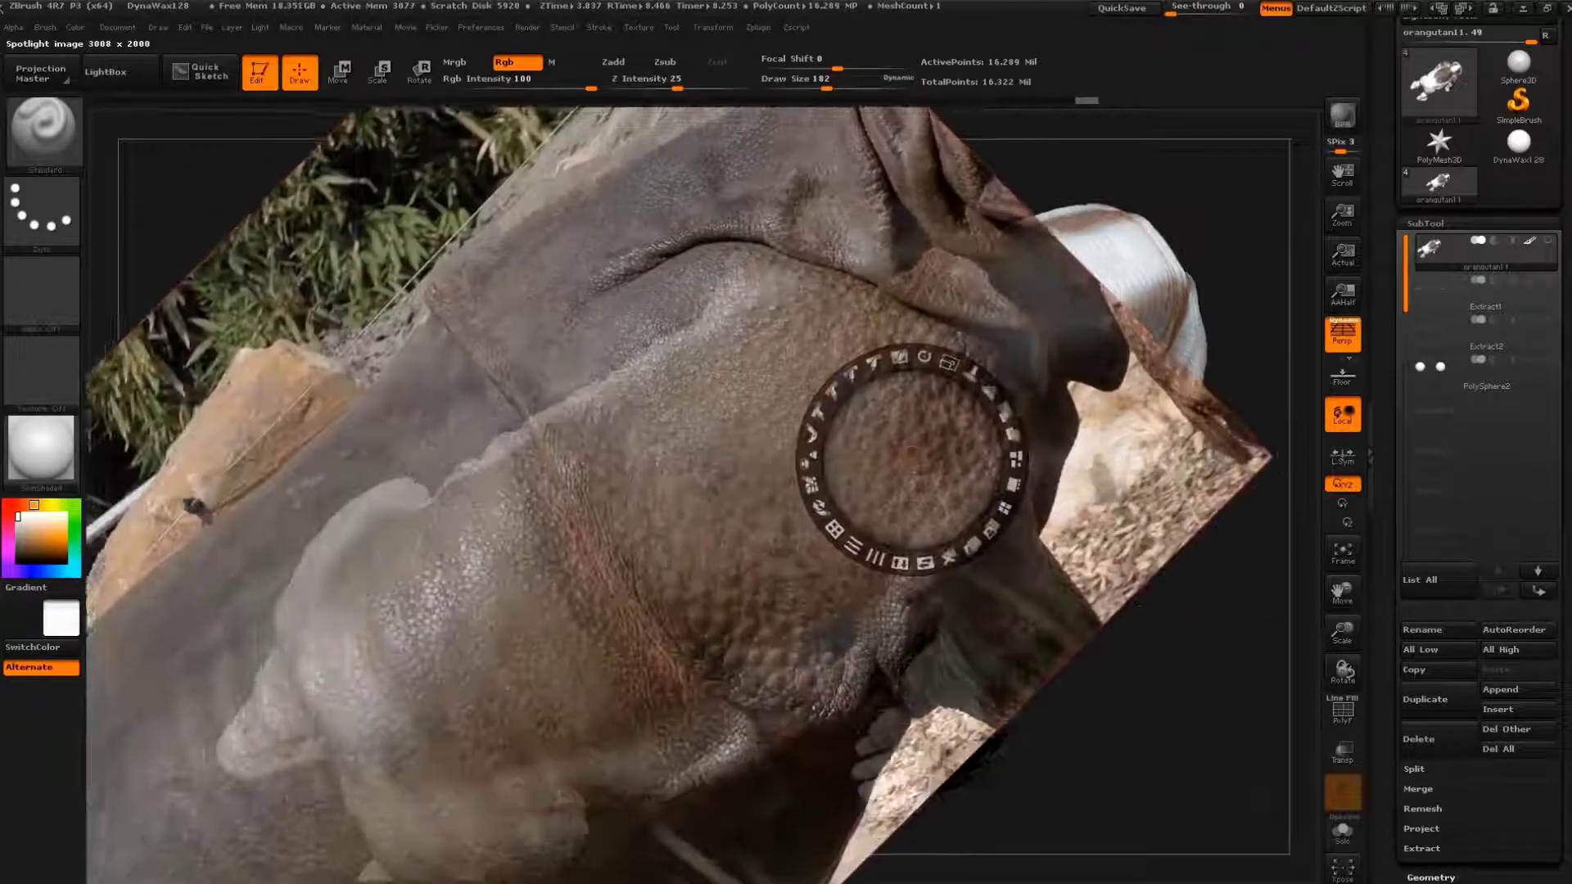
{"action": "key", "text": "z"}
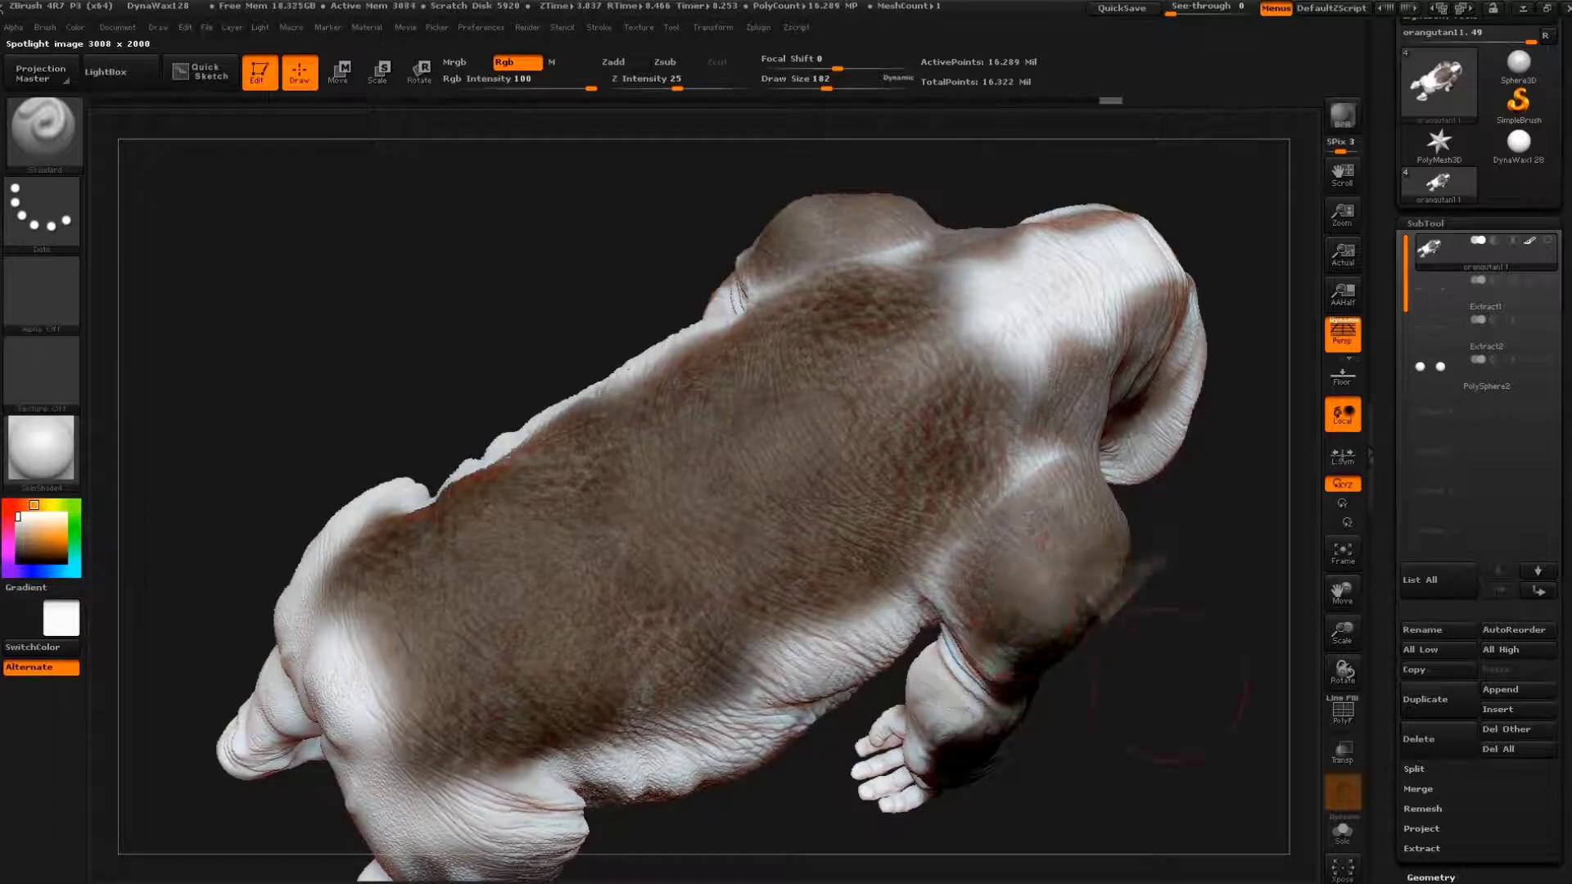
{"action": "left_click_drag", "start_coordinate": [726, 452], "coordinate": [860, 426]}
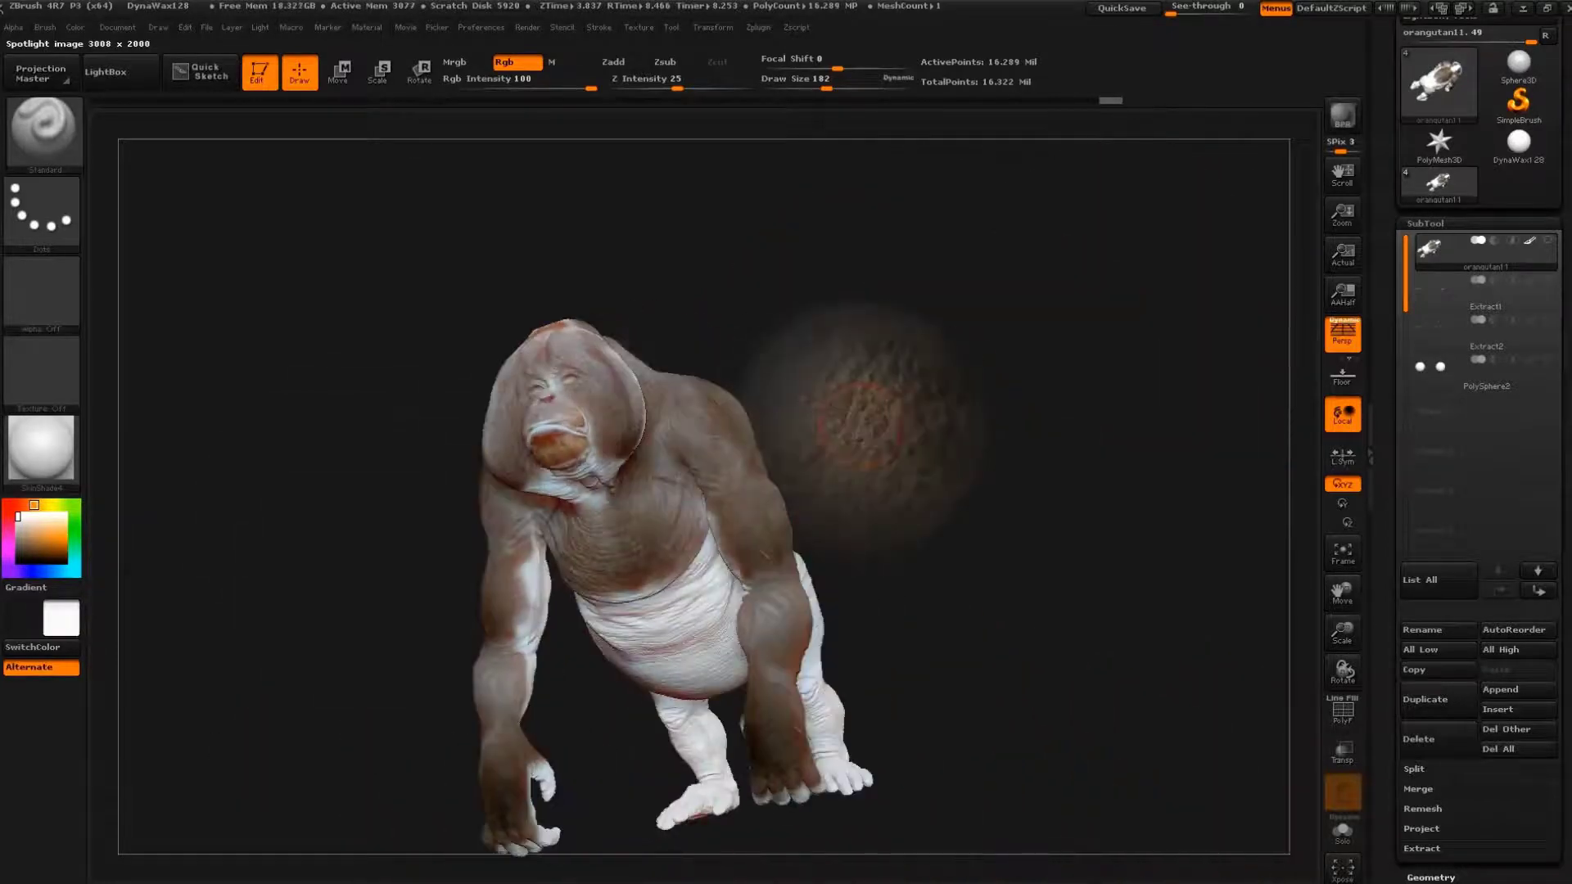
- Zoom on the face and move and enlarge the rhino photo over the nose area
{"action": "left_click_drag", "start_coordinate": [860, 425], "coordinate": [1212, 303], "text": "alt"}
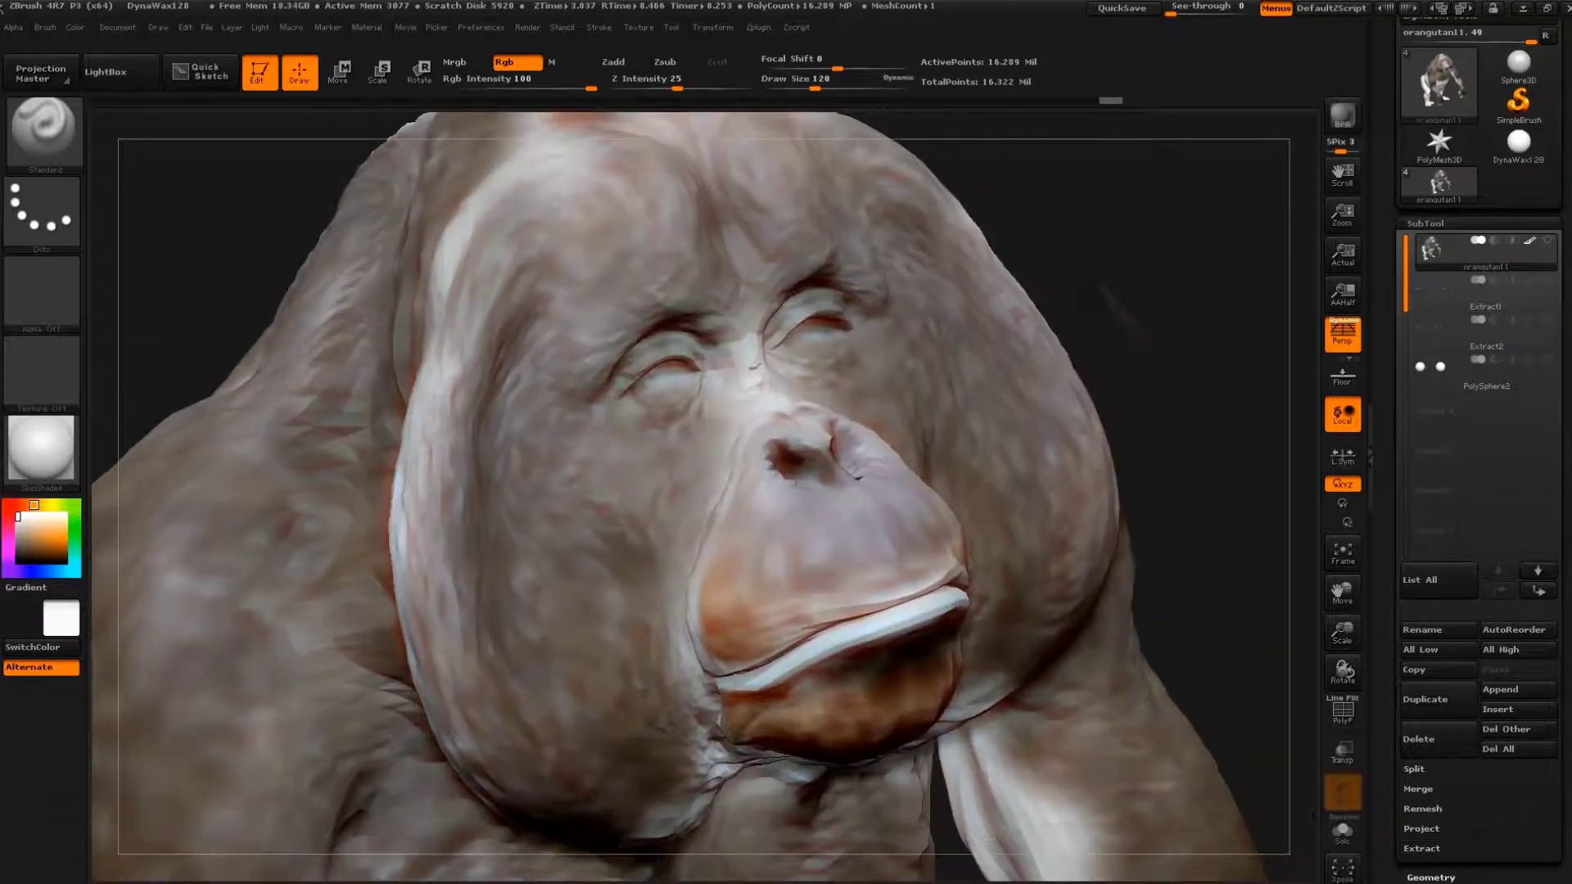
{"action": "key", "text": "shift+z"}
{"action": "mouse_move", "coordinate": [843, 447]}
{"action": "left_mouse_down"}
{"action": "mouse_move", "coordinate": [1124, 306]}
{"action": "mouse_move", "coordinate": [1195, 226]}
{"action": "left_mouse_up"}
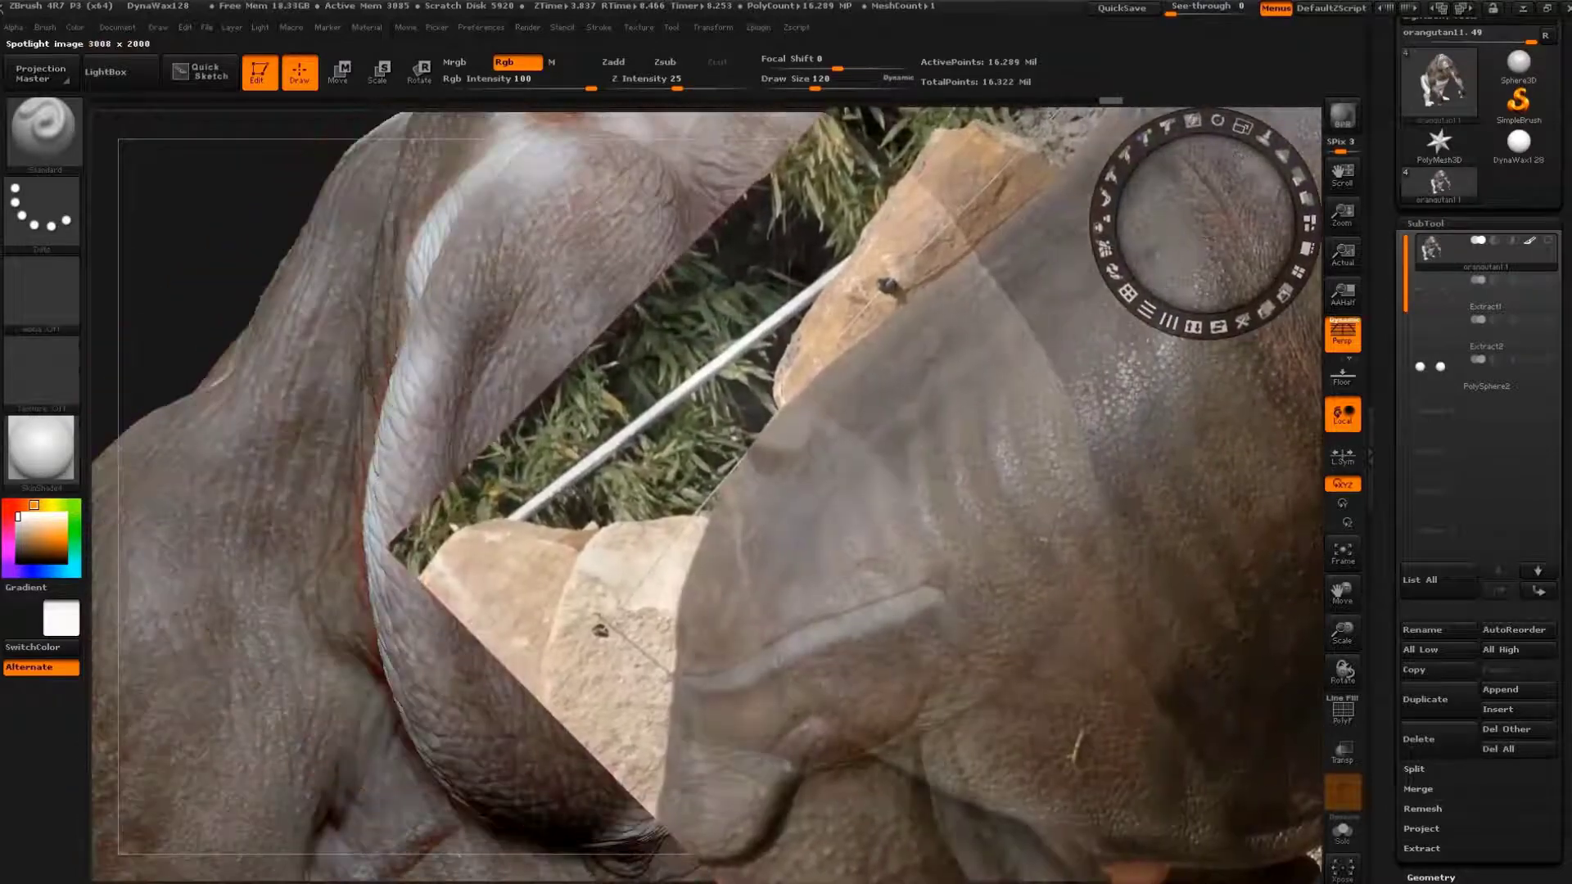
{"action": "mouse_move", "coordinate": [649, 625]}
{"action": "left_mouse_down"}
{"action": "mouse_move", "coordinate": [843, 458]}
{"action": "mouse_move", "coordinate": [1166, 124]}
{"action": "left_mouse_up"}
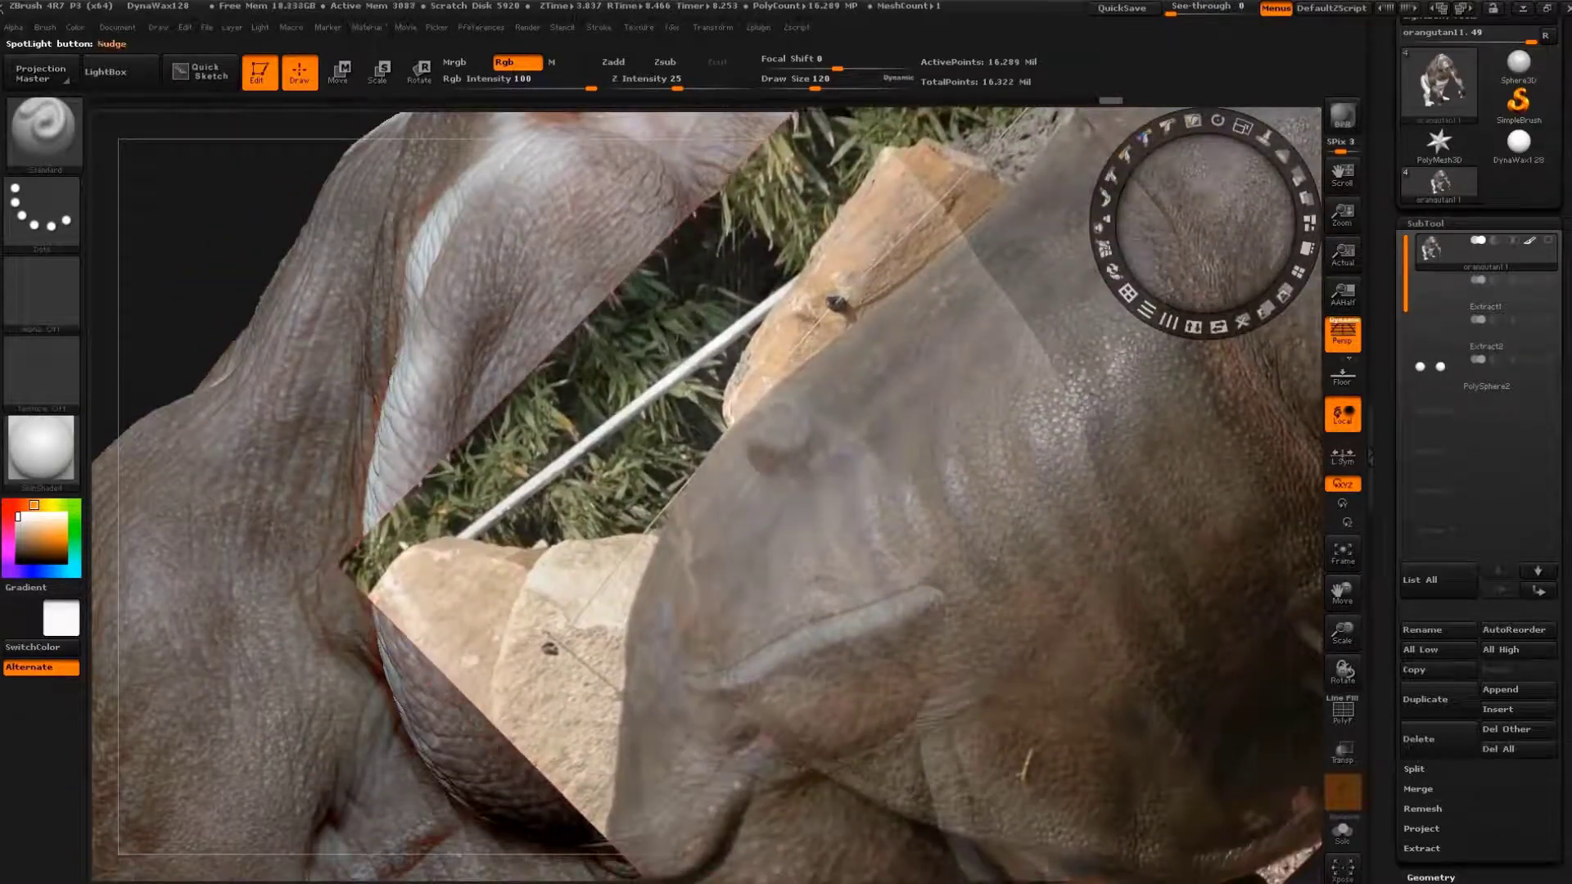
{"action": "key", "text": "z"}
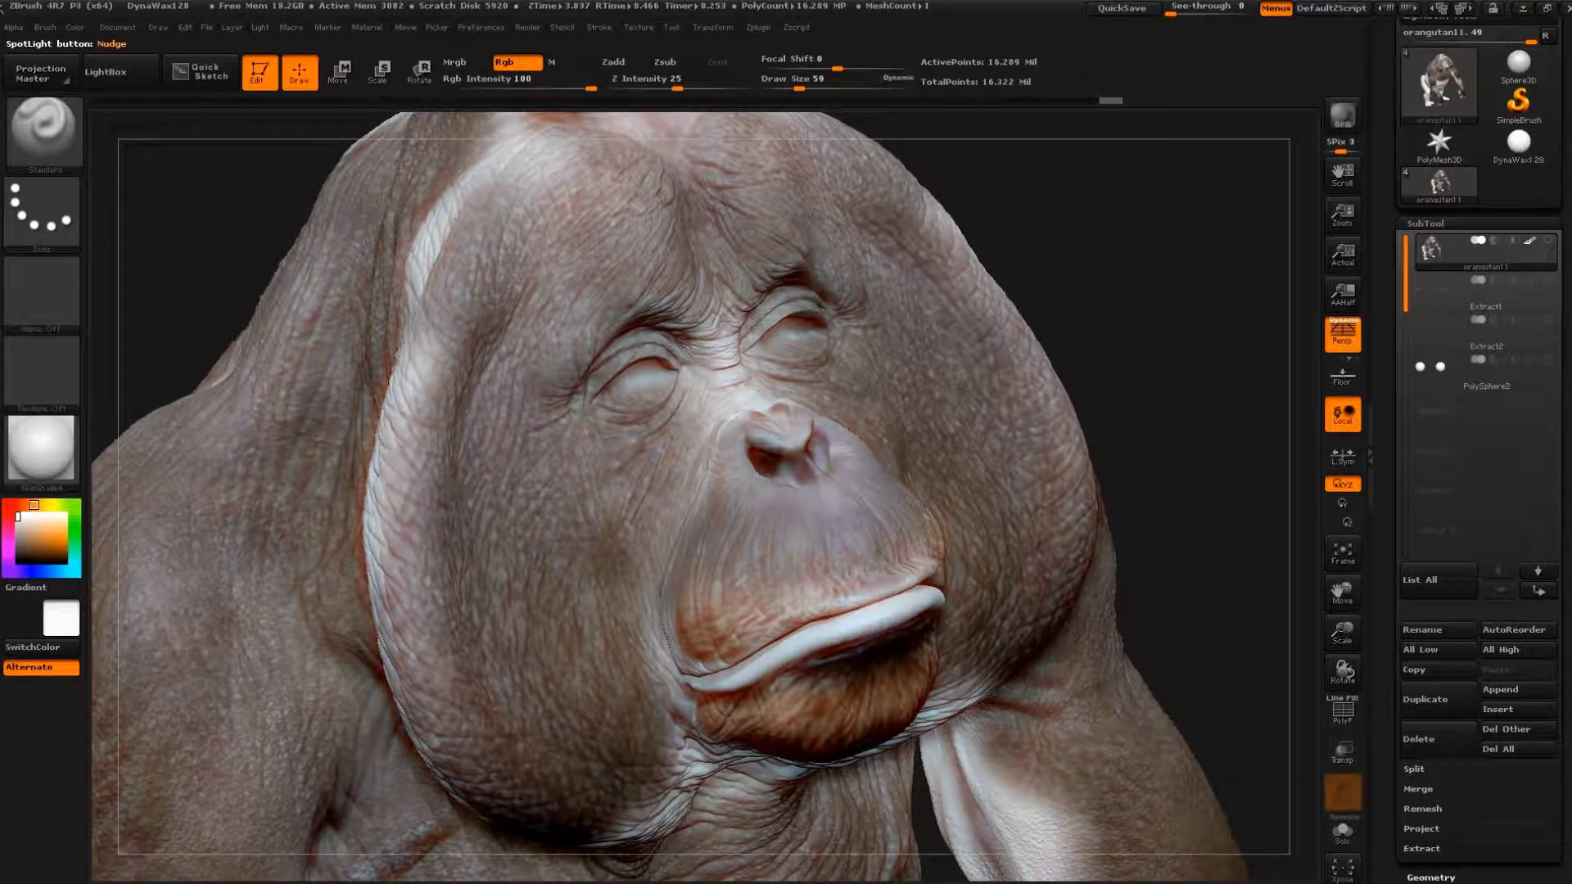
{"action": "key", "text": "z"}
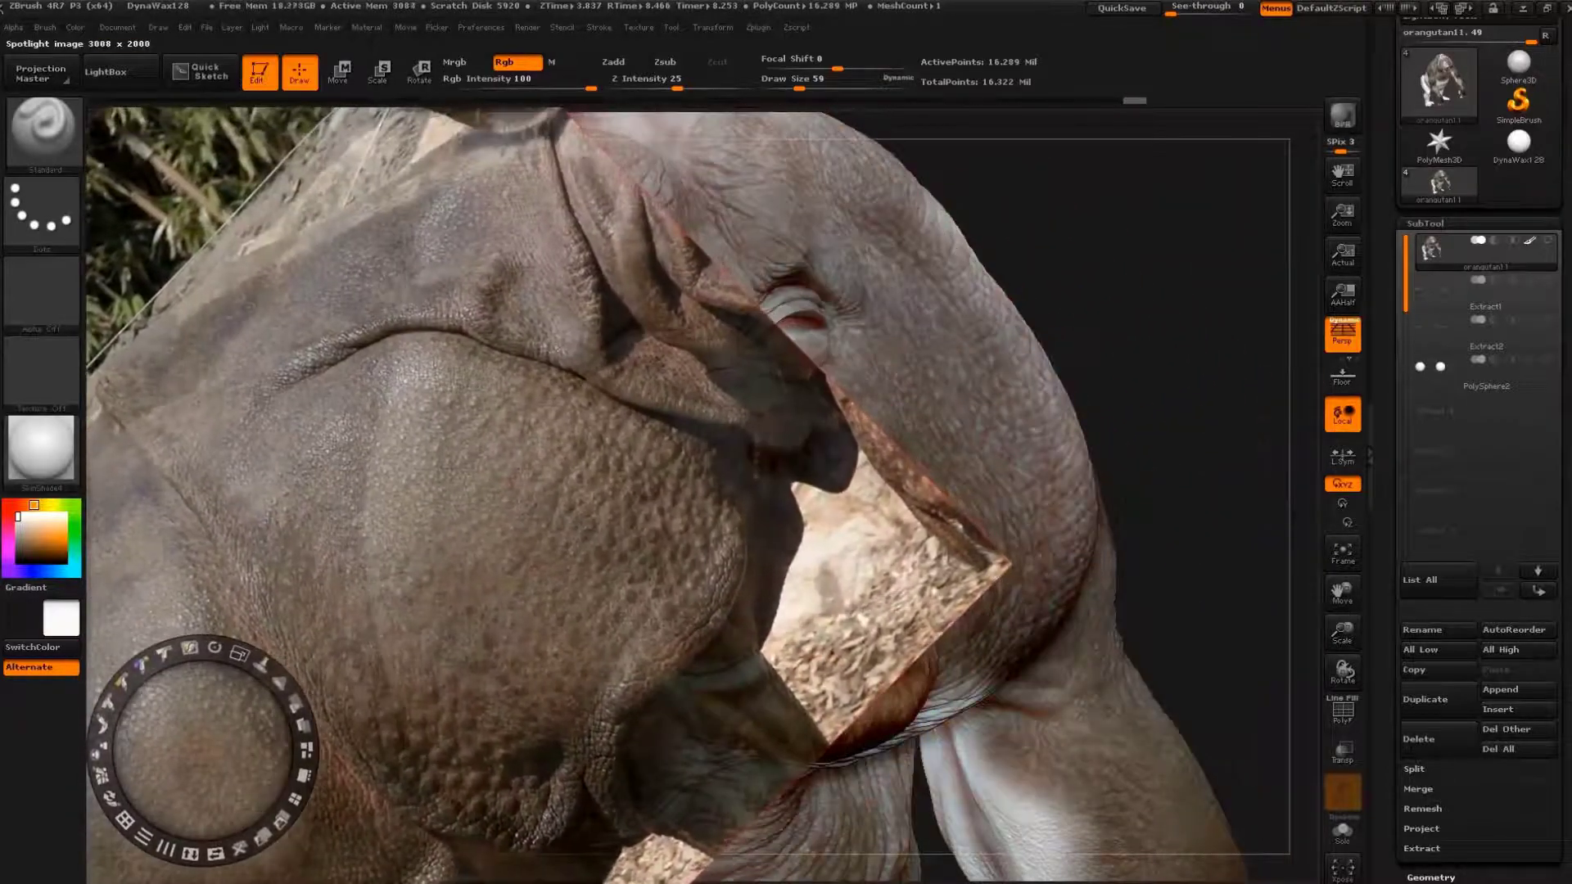
{"action": "key", "text": "shift+z"}
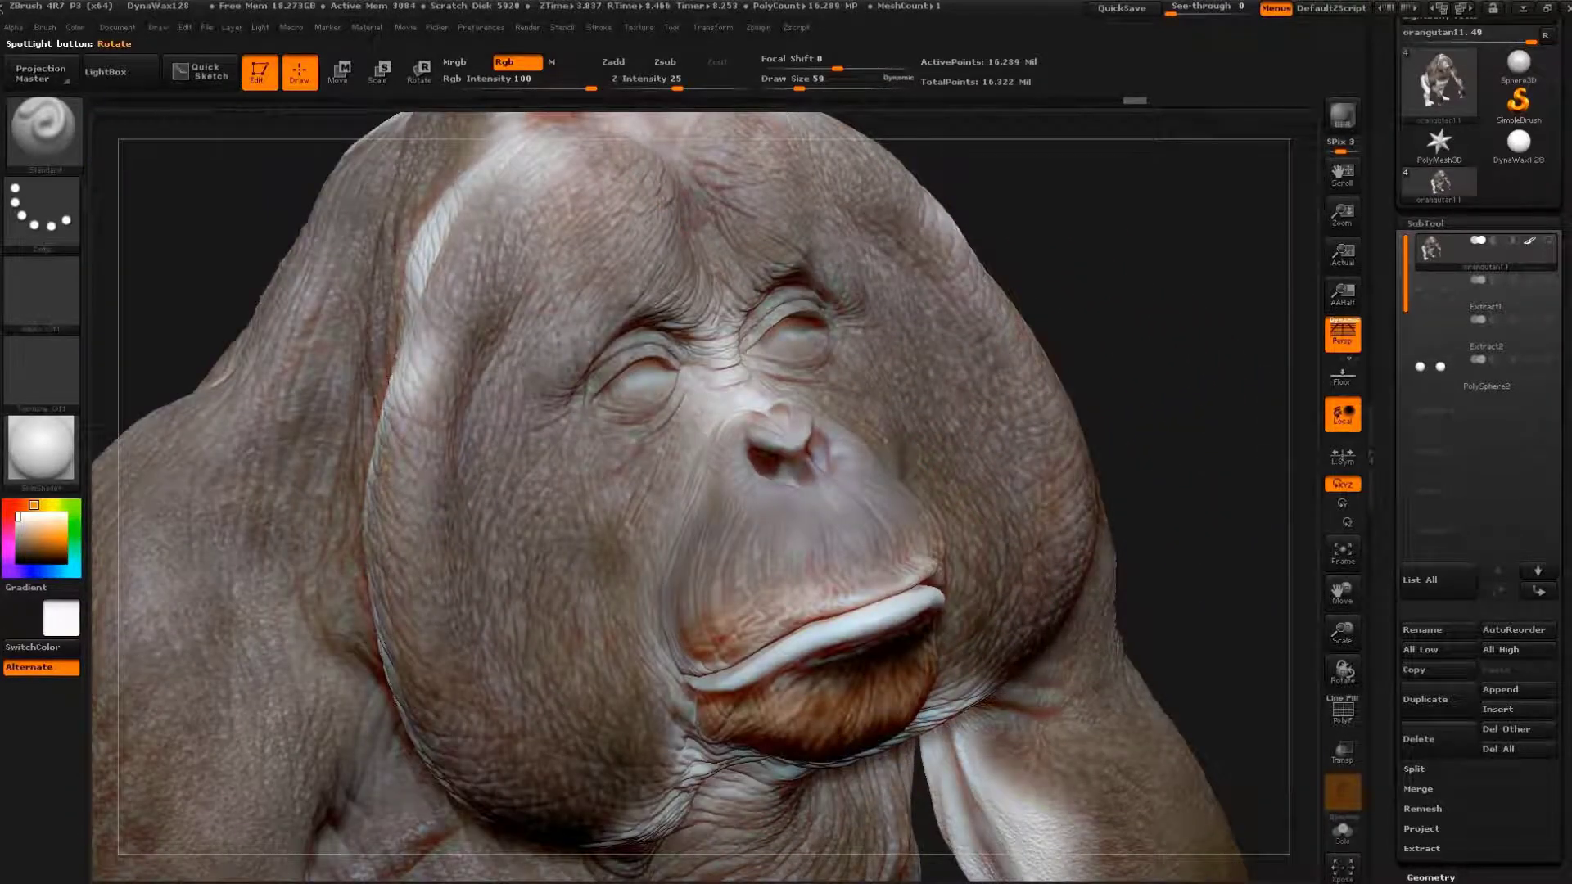
- Nudge the photo up and right over the face, then frame the whole orangutan from the side
{"action": "key", "text": "shift+z"}
{"action": "left_click_drag", "start_coordinate": [388, 455], "coordinate": [422, 280]}
{"action": "key", "text": "shift+z"}
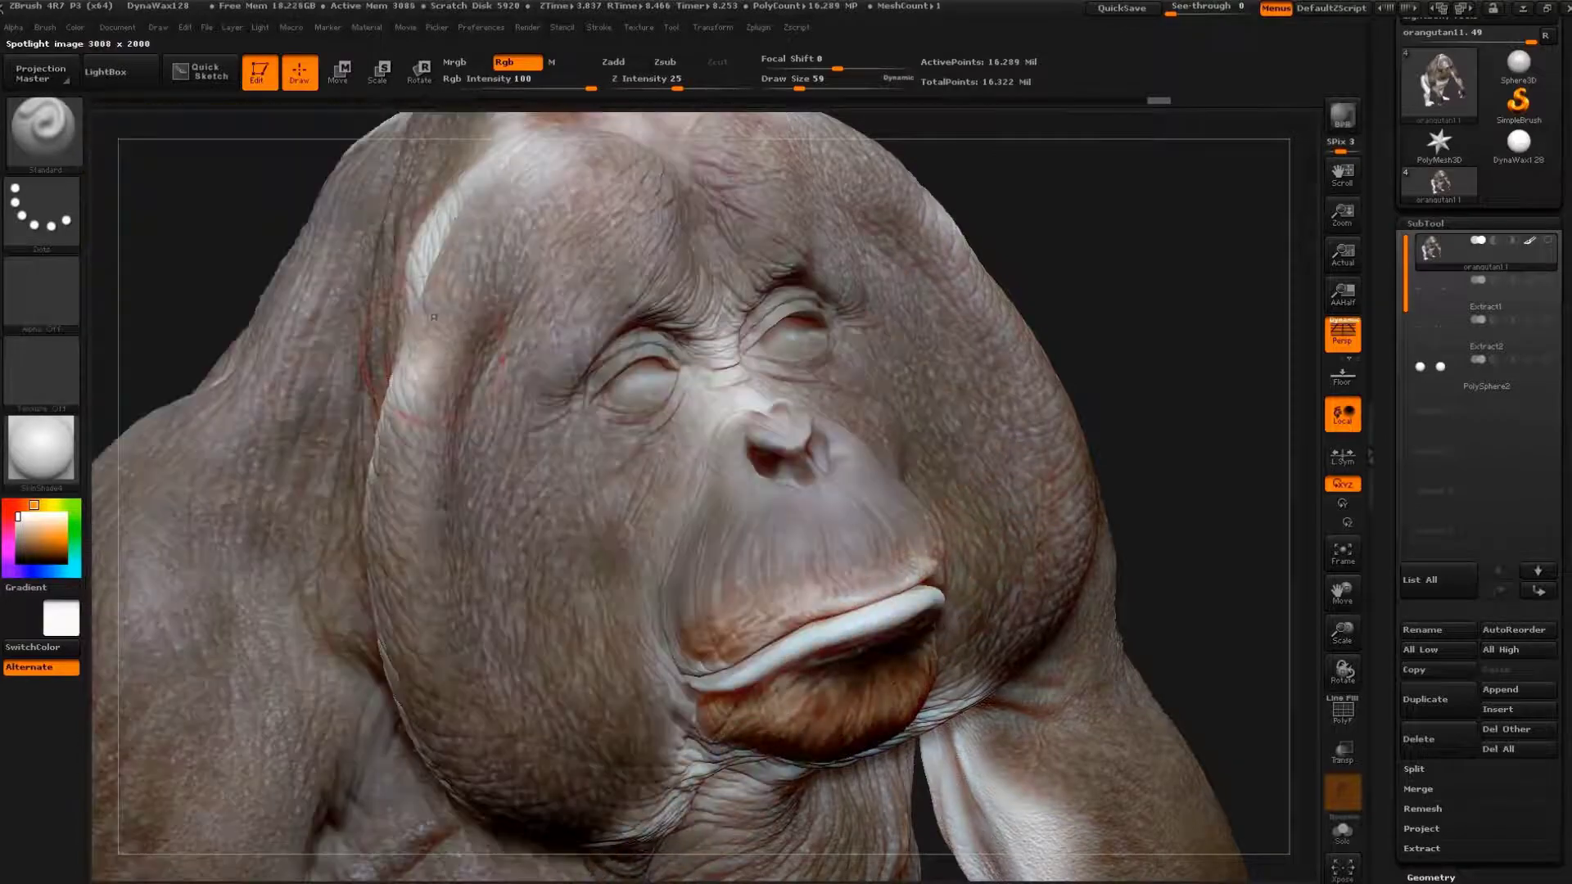
{"action": "key", "text": "shift+z"}
{"action": "mouse_move", "coordinate": [403, 379]}
{"action": "left_mouse_down"}
{"action": "mouse_move", "coordinate": [579, 264]}
{"action": "mouse_move", "coordinate": [532, 352]}
{"action": "left_mouse_up"}
{"action": "key", "text": "shift+z"}
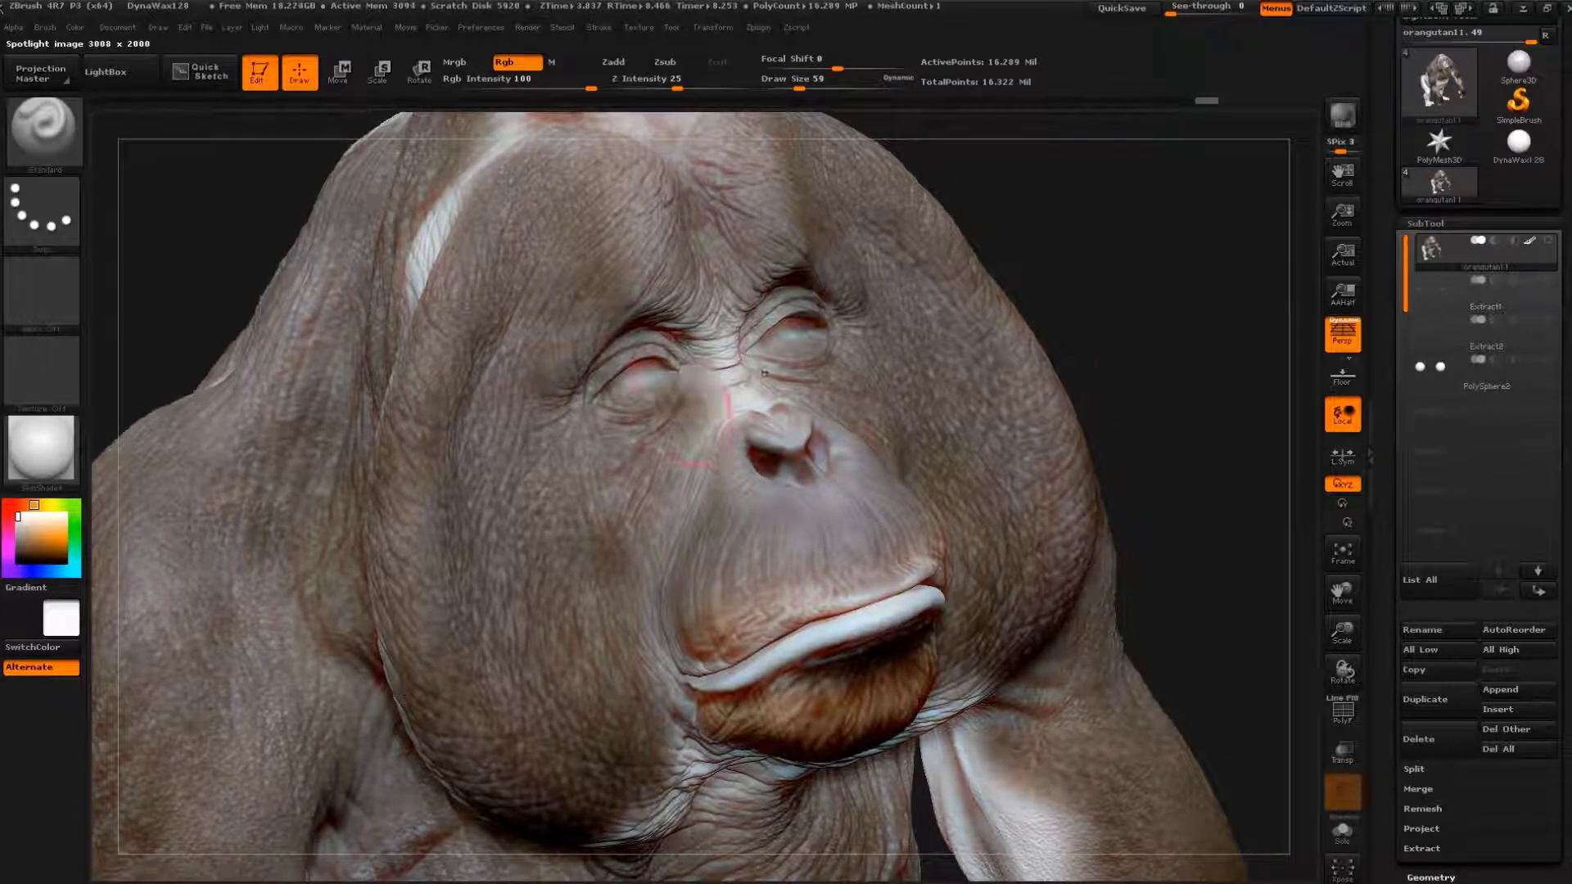
{"action": "key", "text": "f"}
{"action": "mouse_move", "coordinate": [1089, 323]}
{"action": "left_mouse_down"}
{"action": "mouse_move", "coordinate": [958, 407]}
{"action": "mouse_move", "coordinate": [1108, 459]}
{"action": "mouse_move", "coordinate": [1060, 376]}
{"action": "mouse_move", "coordinate": [982, 384]}
{"action": "left_mouse_up"}
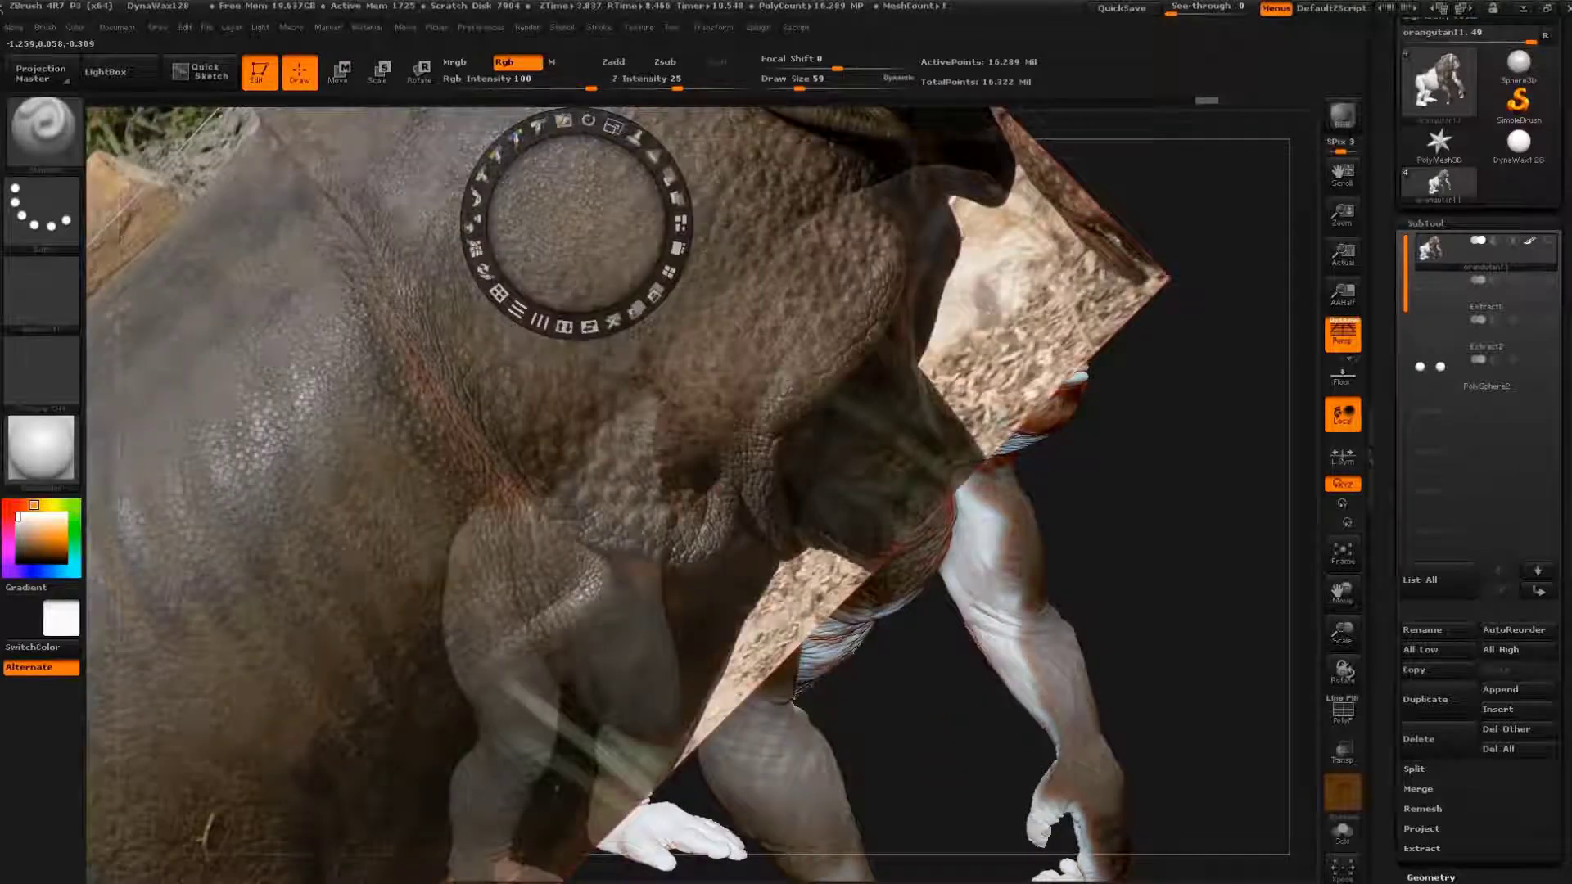
- Orbit closer to the side and rotate the rhino photo near-horizontal toward the lower left
{"action": "mouse_move", "coordinate": [561, 228]}
{"action": "left_mouse_down"}
{"action": "mouse_move", "coordinate": [666, 544]}
{"action": "mouse_move", "coordinate": [627, 655]}
{"action": "left_mouse_up"}
{"action": "left_click", "coordinate": [1200, 303]}
{"action": "key", "text": "shift+z"}
{"action": "mouse_move", "coordinate": [1199, 303]}
{"action": "left_mouse_down"}
{"action": "mouse_move", "coordinate": [813, 385]}
{"action": "mouse_move", "coordinate": [969, 323]}
{"action": "left_mouse_up"}
{"action": "key", "text": "shift+z"}
{"action": "mouse_move", "coordinate": [981, 221]}
{"action": "left_mouse_down"}
{"action": "mouse_move", "coordinate": [839, 207]}
{"action": "mouse_move", "coordinate": [785, 238]}
{"action": "left_mouse_up"}
{"action": "left_click_drag", "start_coordinate": [806, 311], "coordinate": [481, 420]}
{"action": "key", "text": "shift+z"}
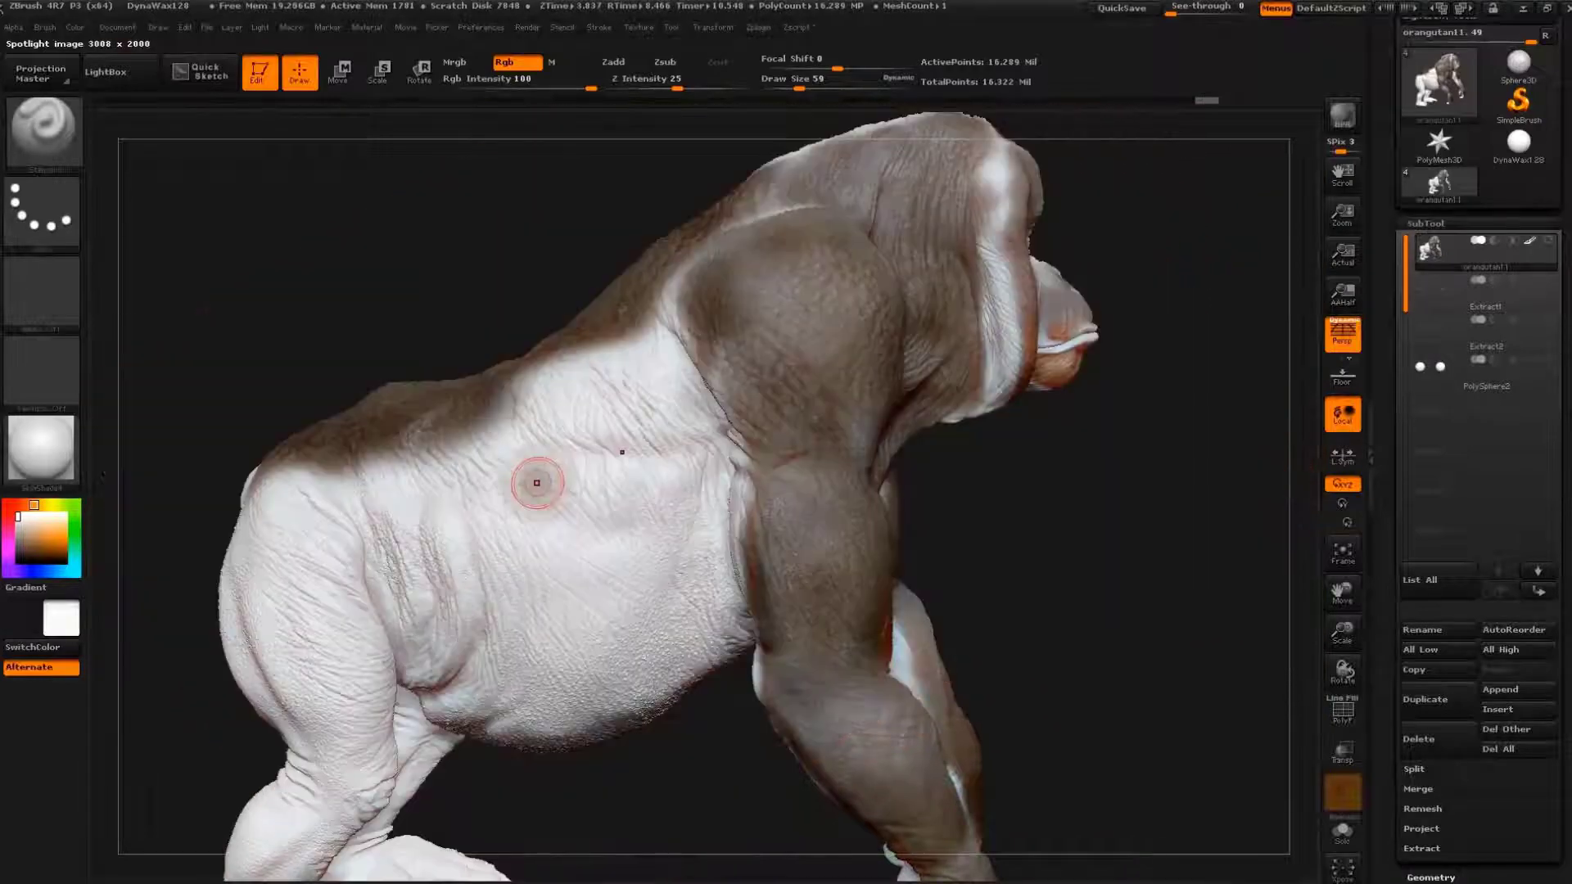
- Set Draw Size to 136, paint brown texture over belly and side, and reposition the photo
{"action": "key", "text": "s"}
{"action": "mouse_move", "coordinate": [577, 456]}
{"action": "left_mouse_down"}
{"action": "mouse_move", "coordinate": [518, 438]}
{"action": "mouse_move", "coordinate": [369, 573]}
{"action": "left_mouse_up"}
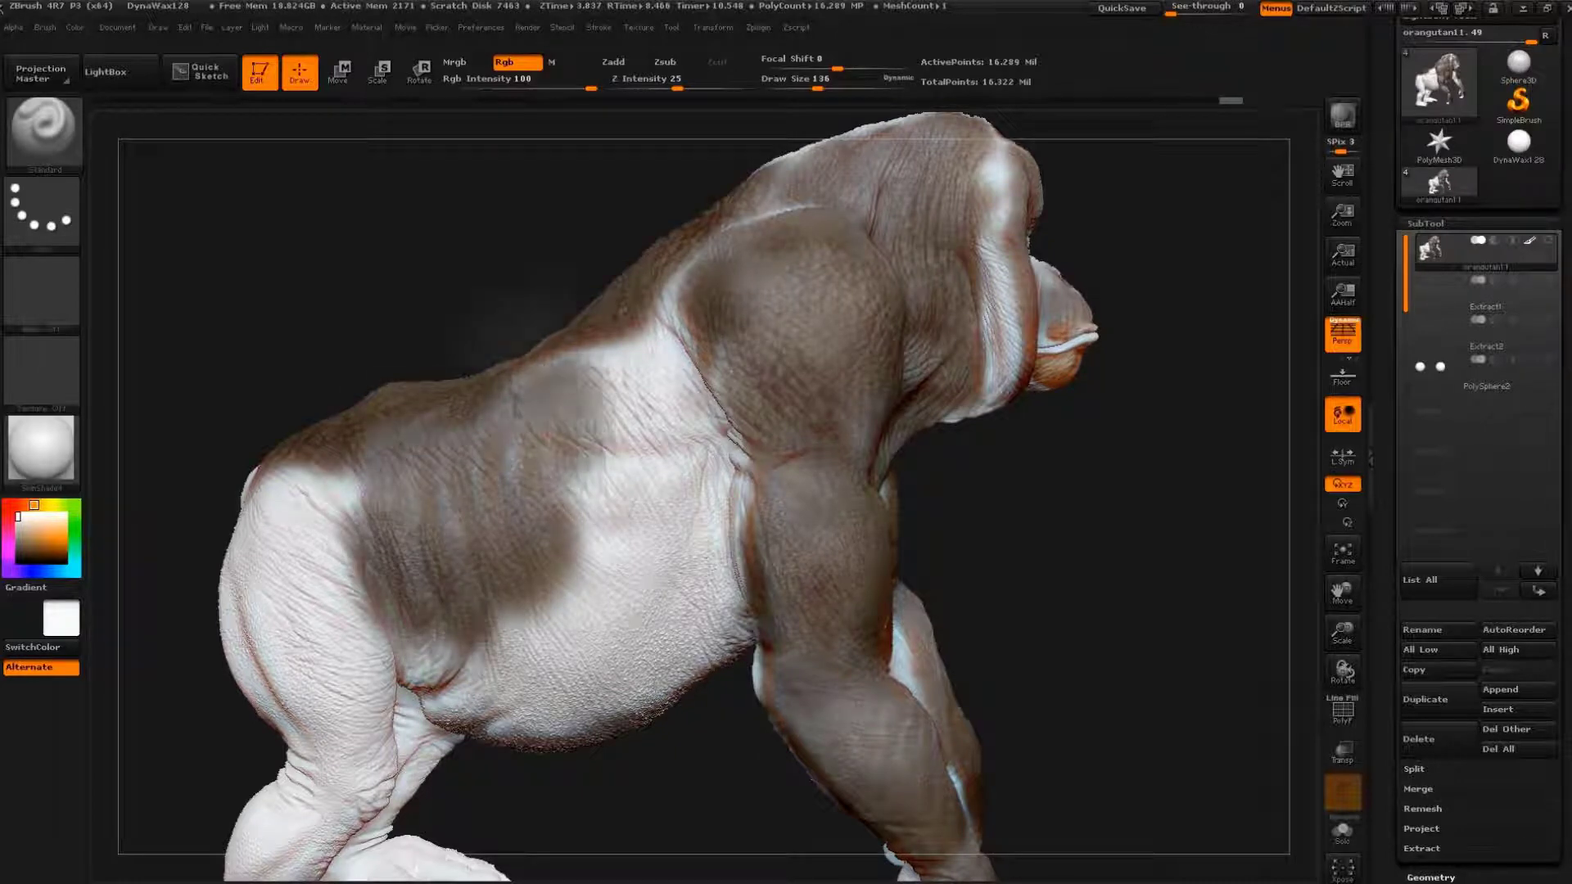
{"action": "mouse_move", "coordinate": [601, 524]}
{"action": "left_mouse_down"}
{"action": "mouse_move", "coordinate": [688, 565]}
{"action": "mouse_move", "coordinate": [672, 425]}
{"action": "left_mouse_up"}
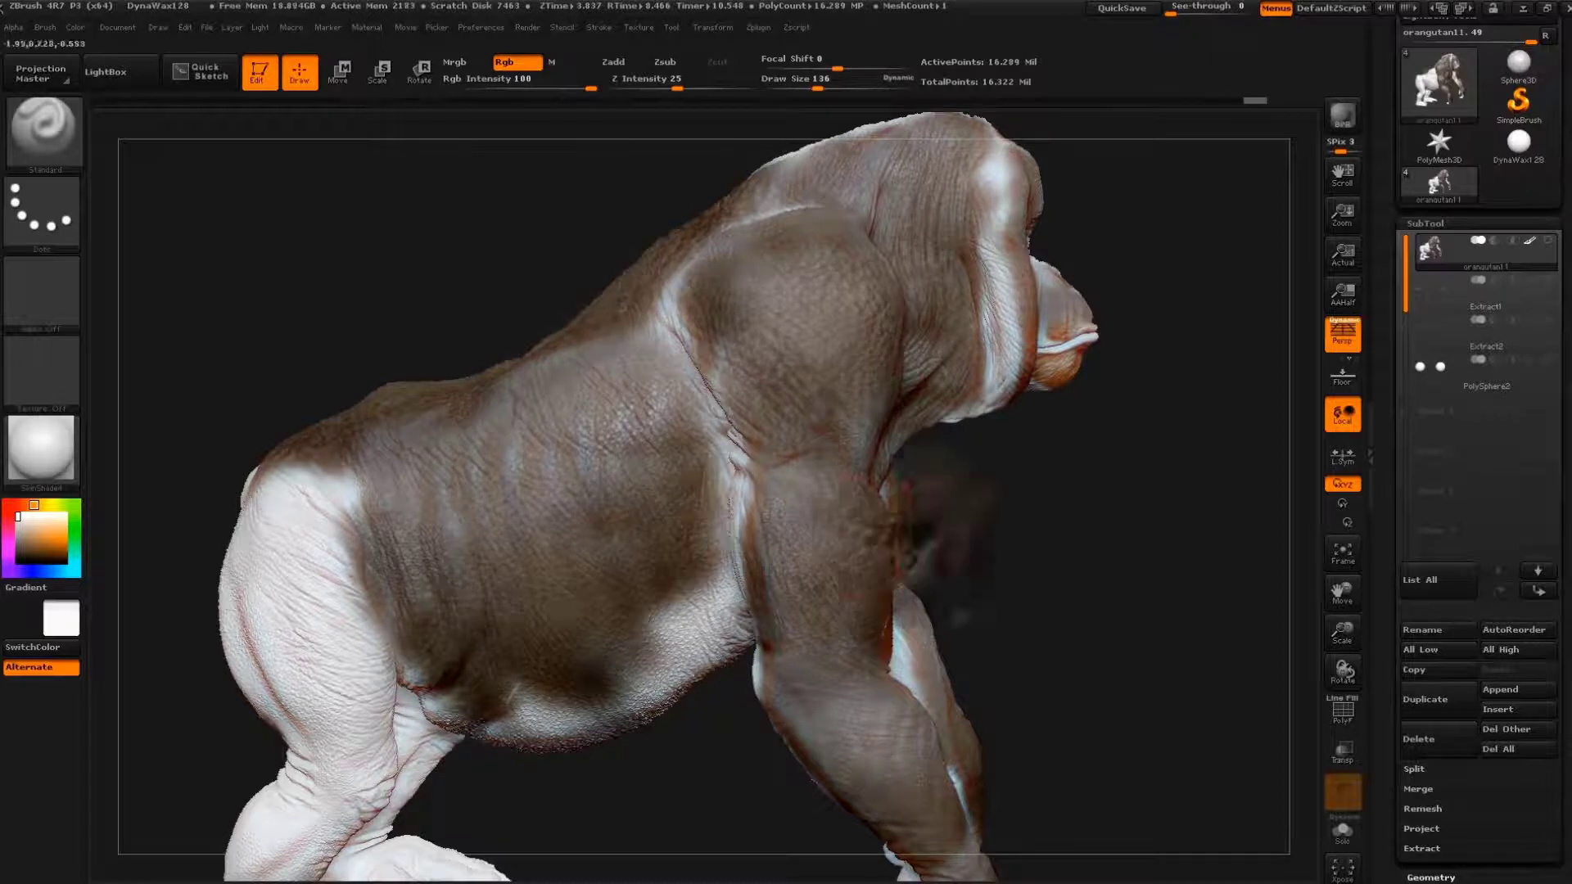
{"action": "key", "text": "shift+z"}
{"action": "left_click_drag", "start_coordinate": [456, 483], "coordinate": [340, 529]}
{"action": "key", "text": "shift+z"}
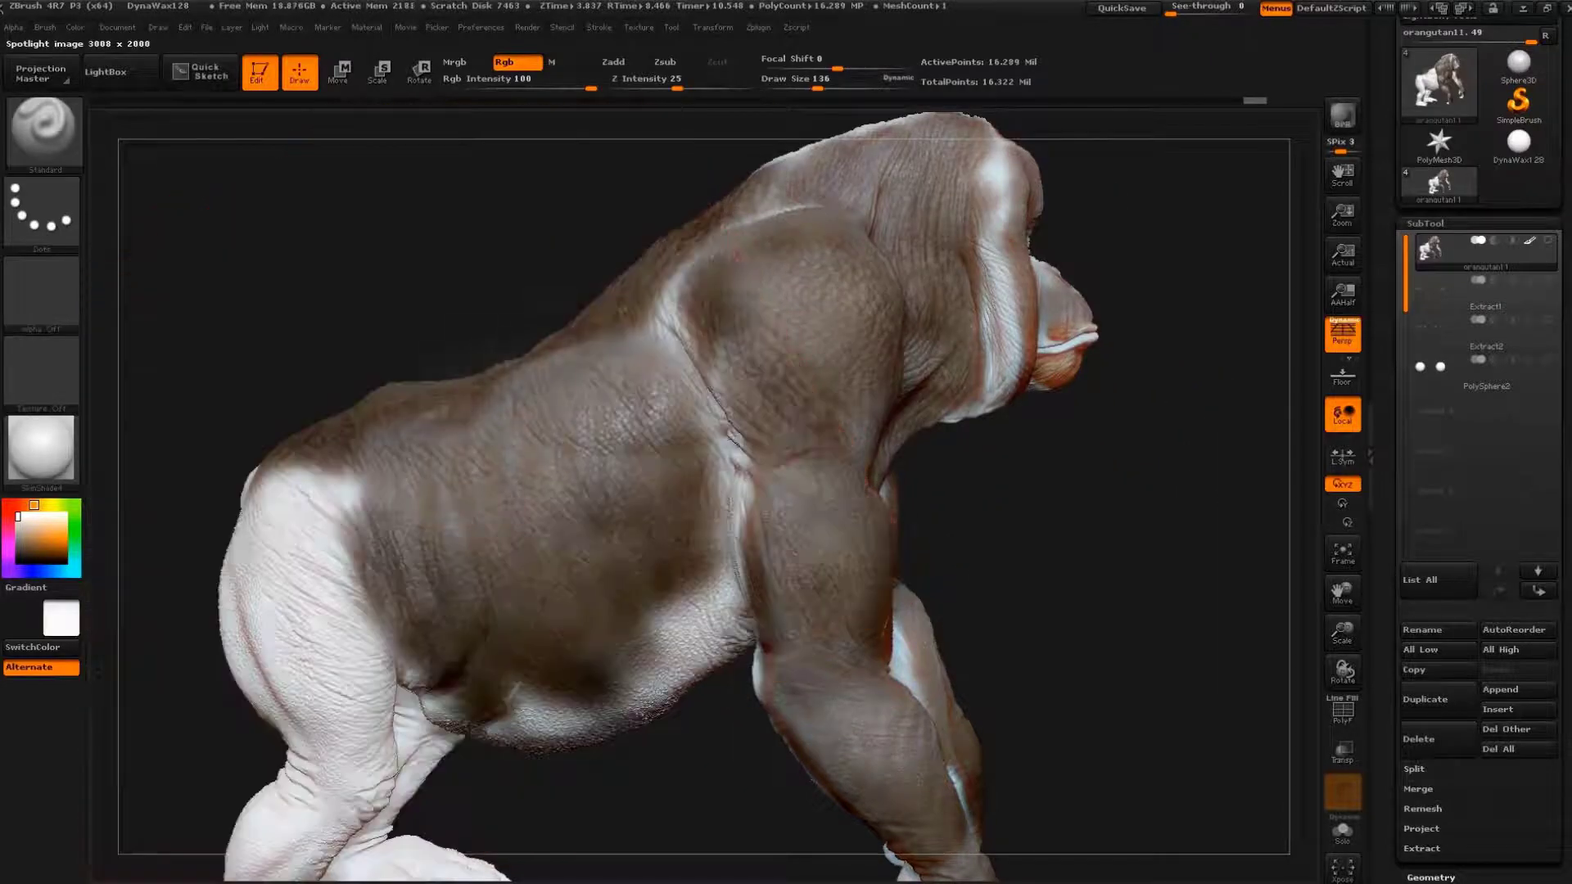
- Orbit the model and shift the rhino photo right, then back left
{"action": "left_click_drag", "start_coordinate": [1146, 368], "coordinate": [1023, 410]}
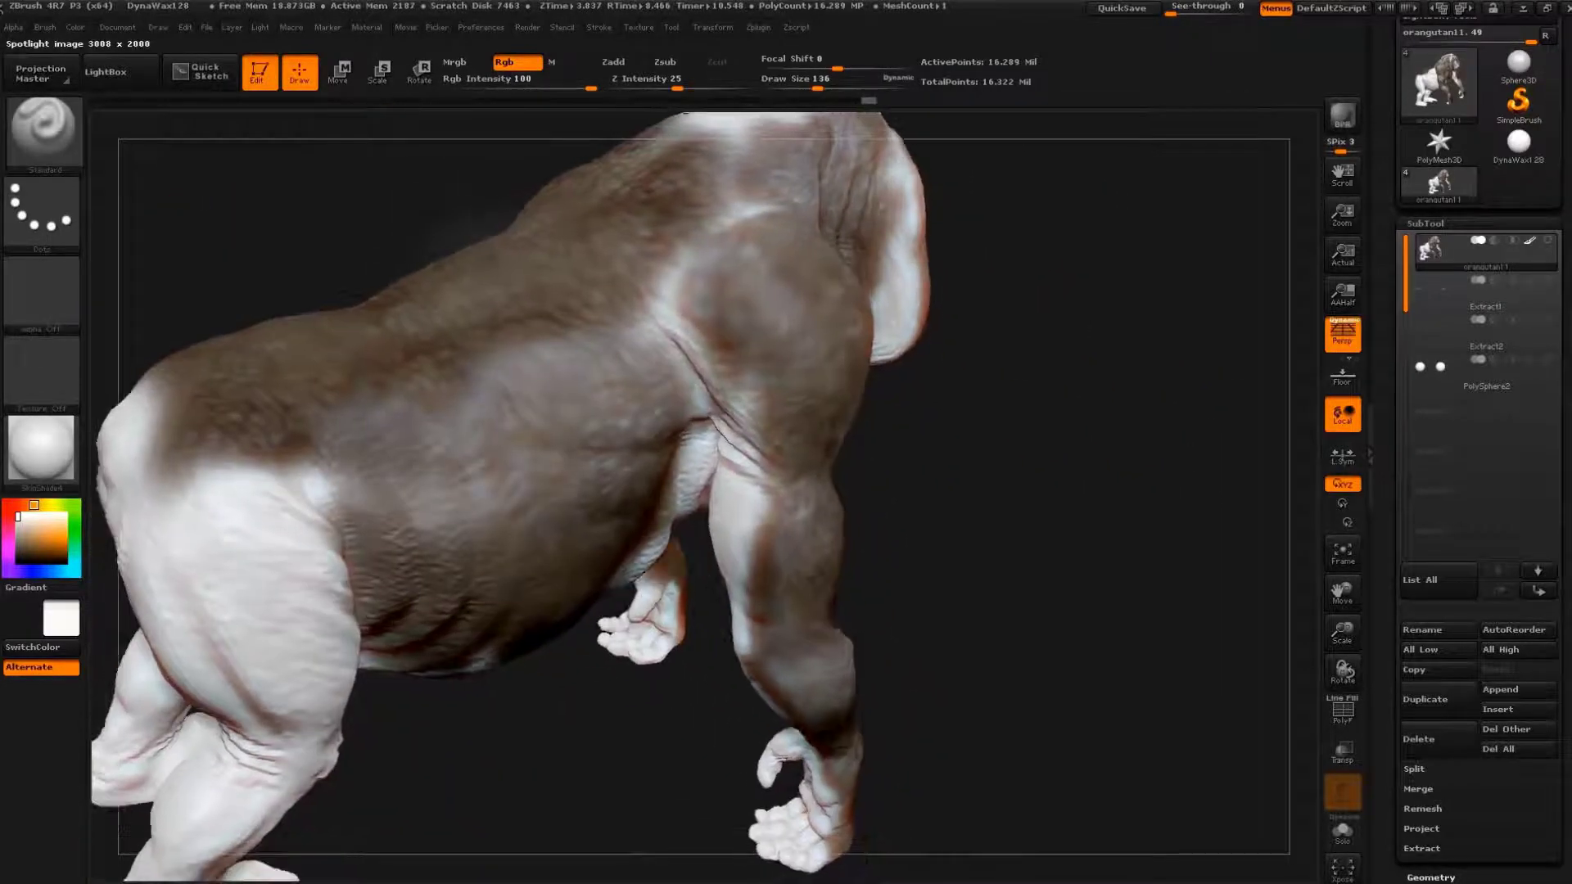
{"action": "key", "text": "shift+z"}
{"action": "key", "text": "shift+z"}
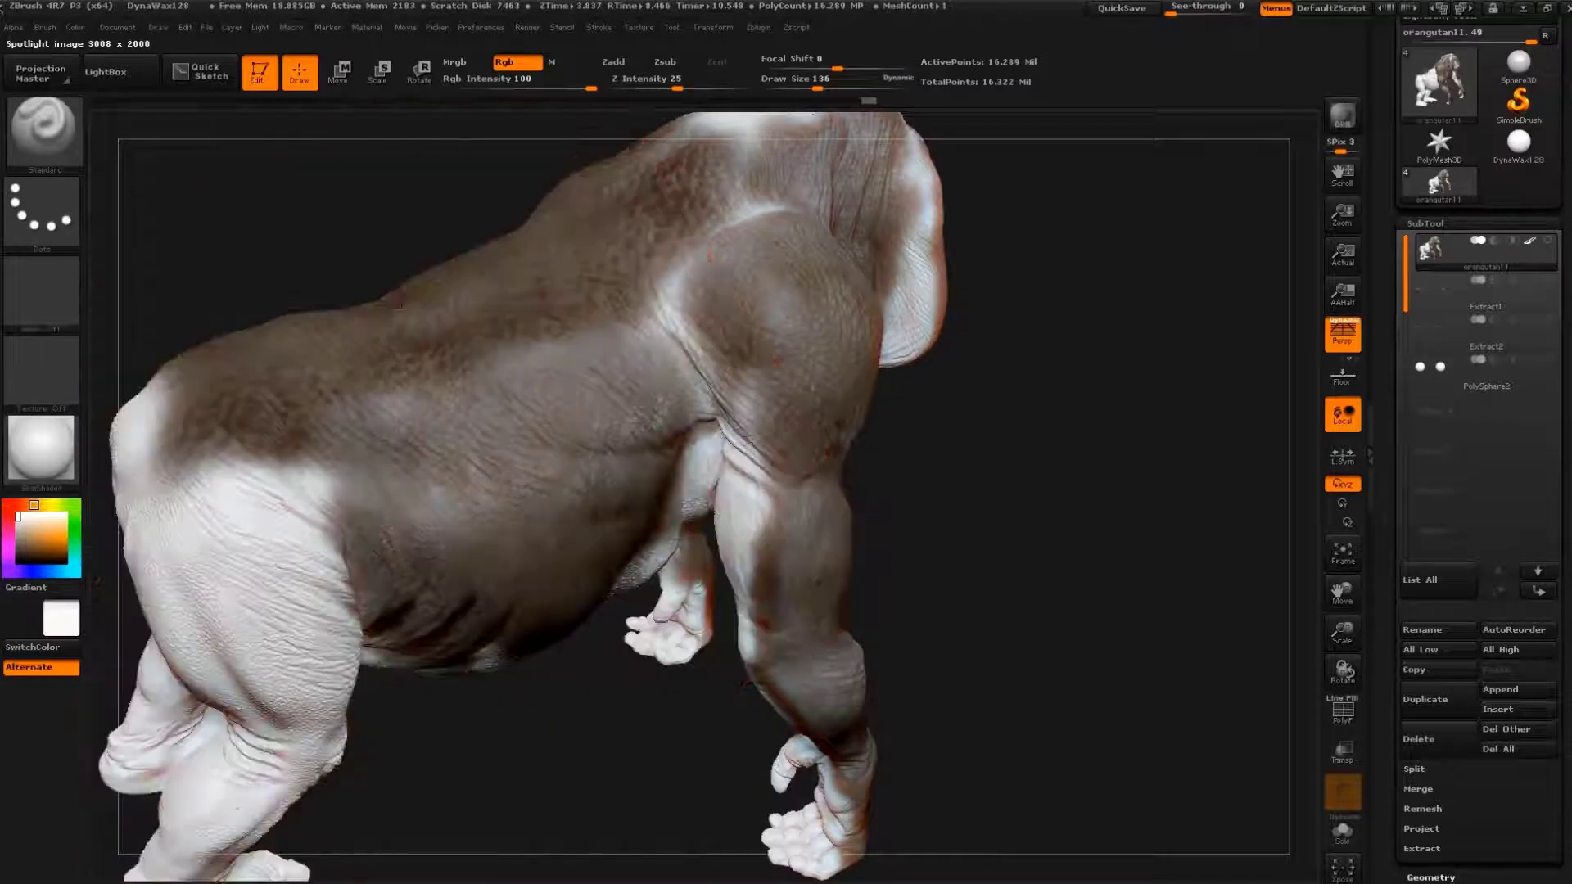
{"action": "key", "text": "shift+z"}
{"action": "left_click_drag", "start_coordinate": [544, 410], "coordinate": [737, 414]}
{"action": "key", "text": "shift+z"}
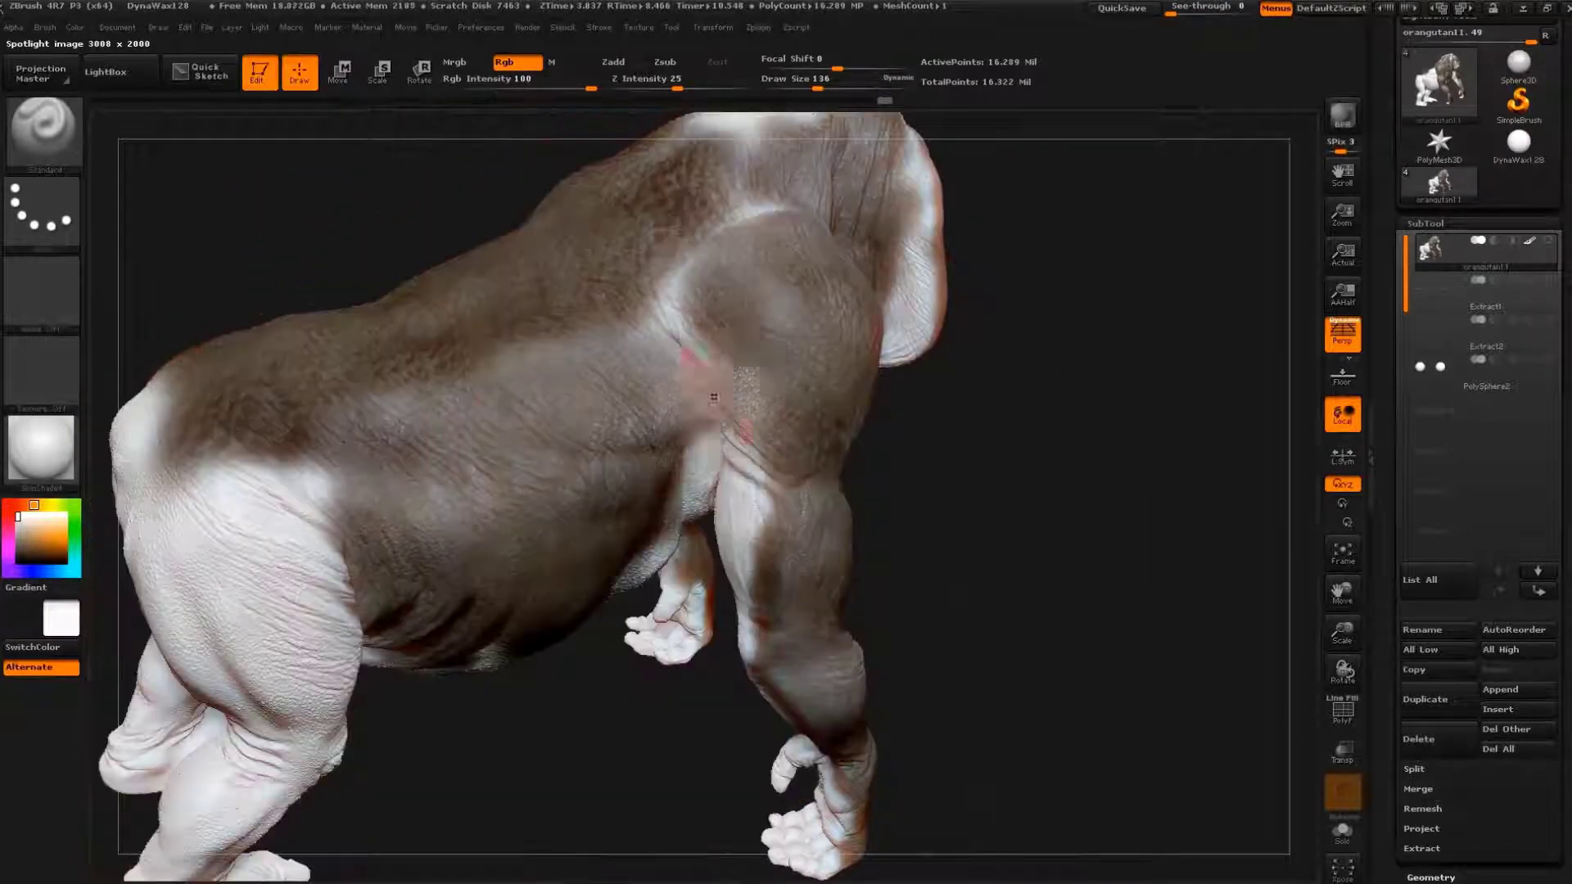
{"action": "key", "text": "shift+z"}
{"action": "left_click_drag", "start_coordinate": [772, 403], "coordinate": [334, 469]}
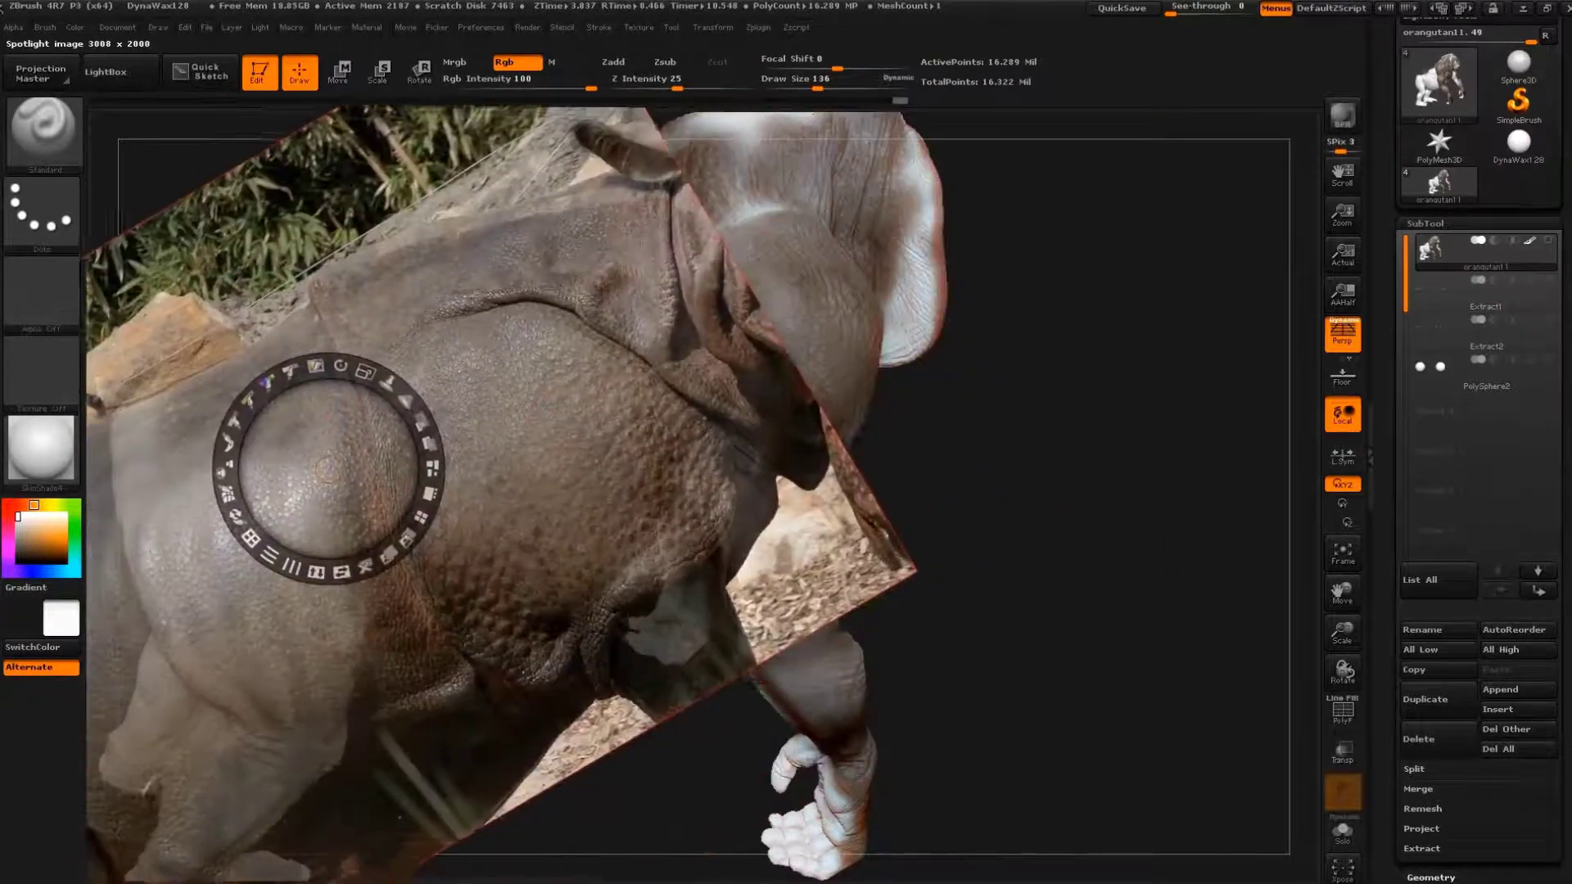
{"action": "key", "text": "shift+z"}
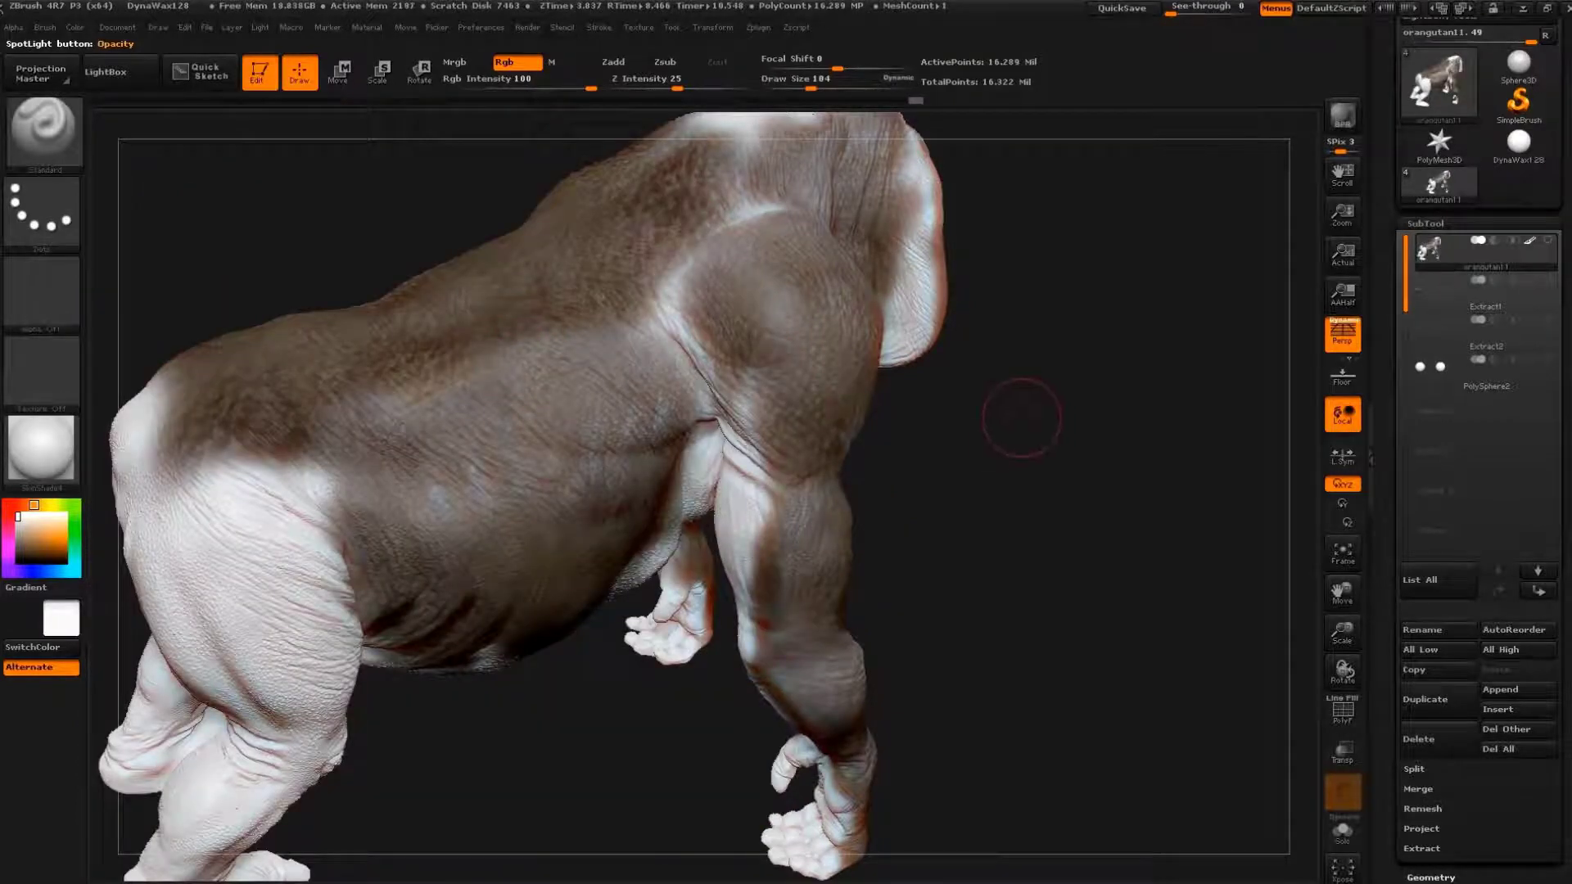
- Align the photo over the shoulder and paint brown, speckled skin texture onto the white shoulder
{"action": "left_click_drag", "start_coordinate": [1022, 419], "coordinate": [1138, 397]}
{"action": "key", "text": "shift+z"}
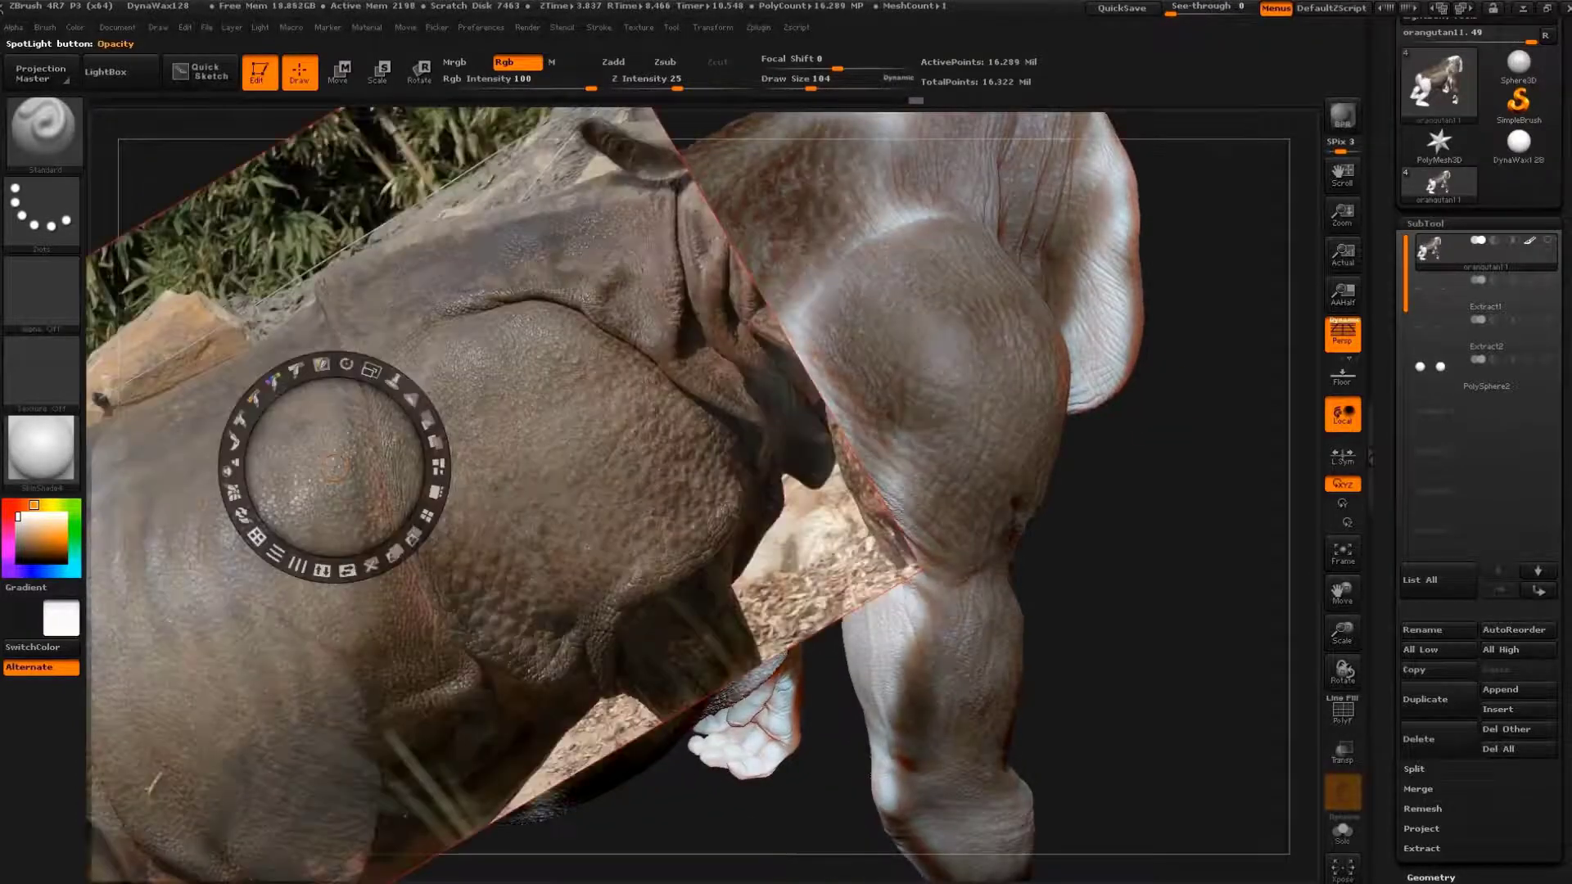
{"action": "left_click_drag", "start_coordinate": [334, 469], "coordinate": [649, 368]}
{"action": "left_click_drag", "start_coordinate": [667, 420], "coordinate": [631, 351]}
{"action": "key", "text": "shift+z"}
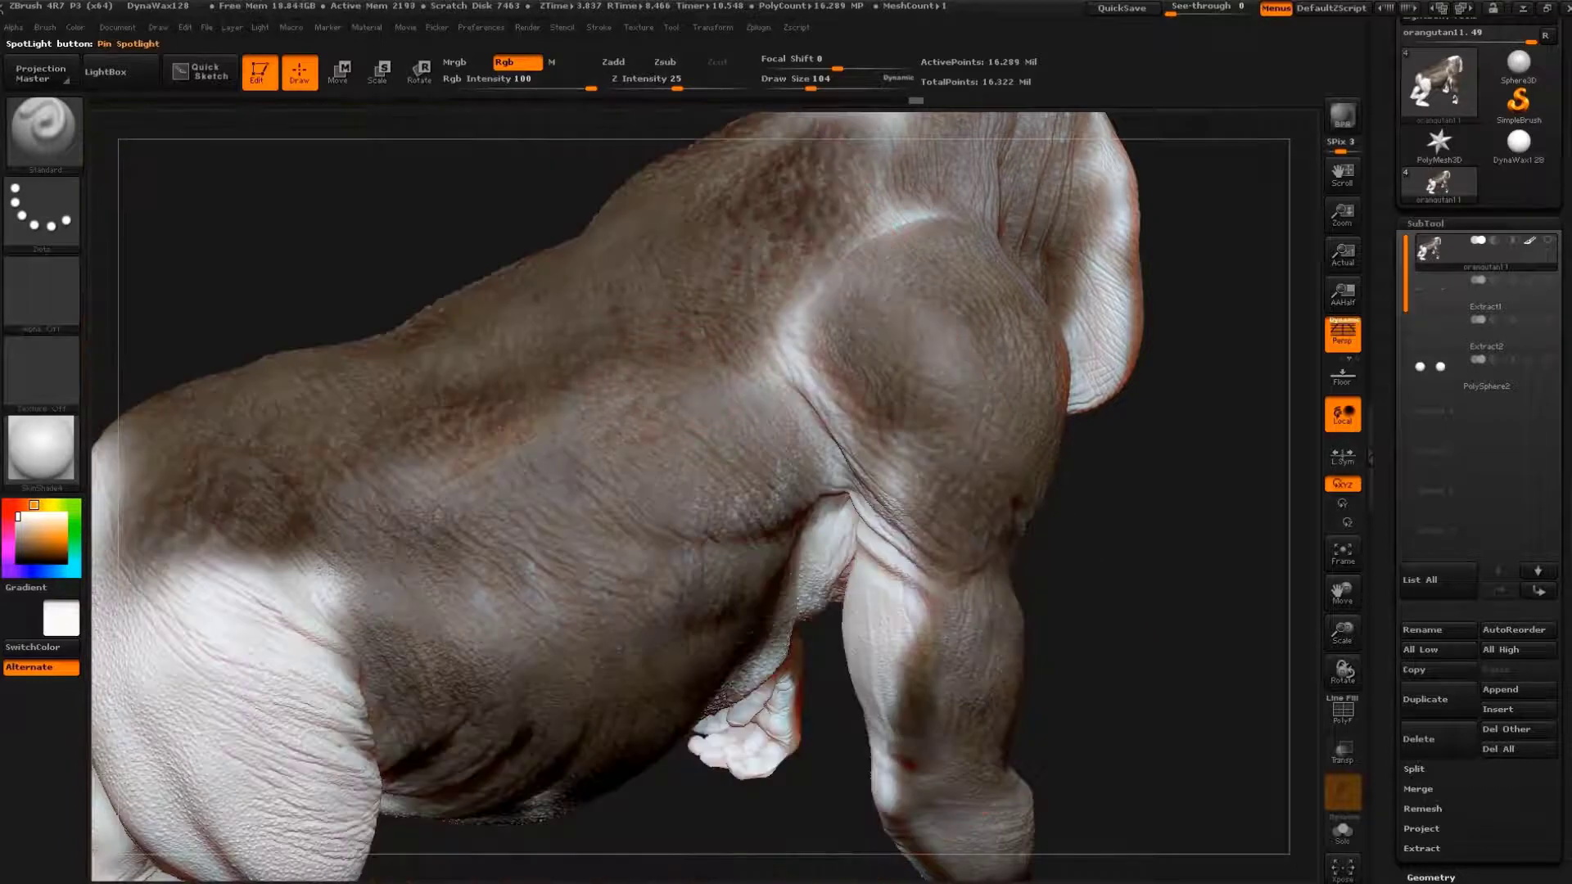
{"action": "left_click_drag", "start_coordinate": [389, 524], "coordinate": [262, 541]}
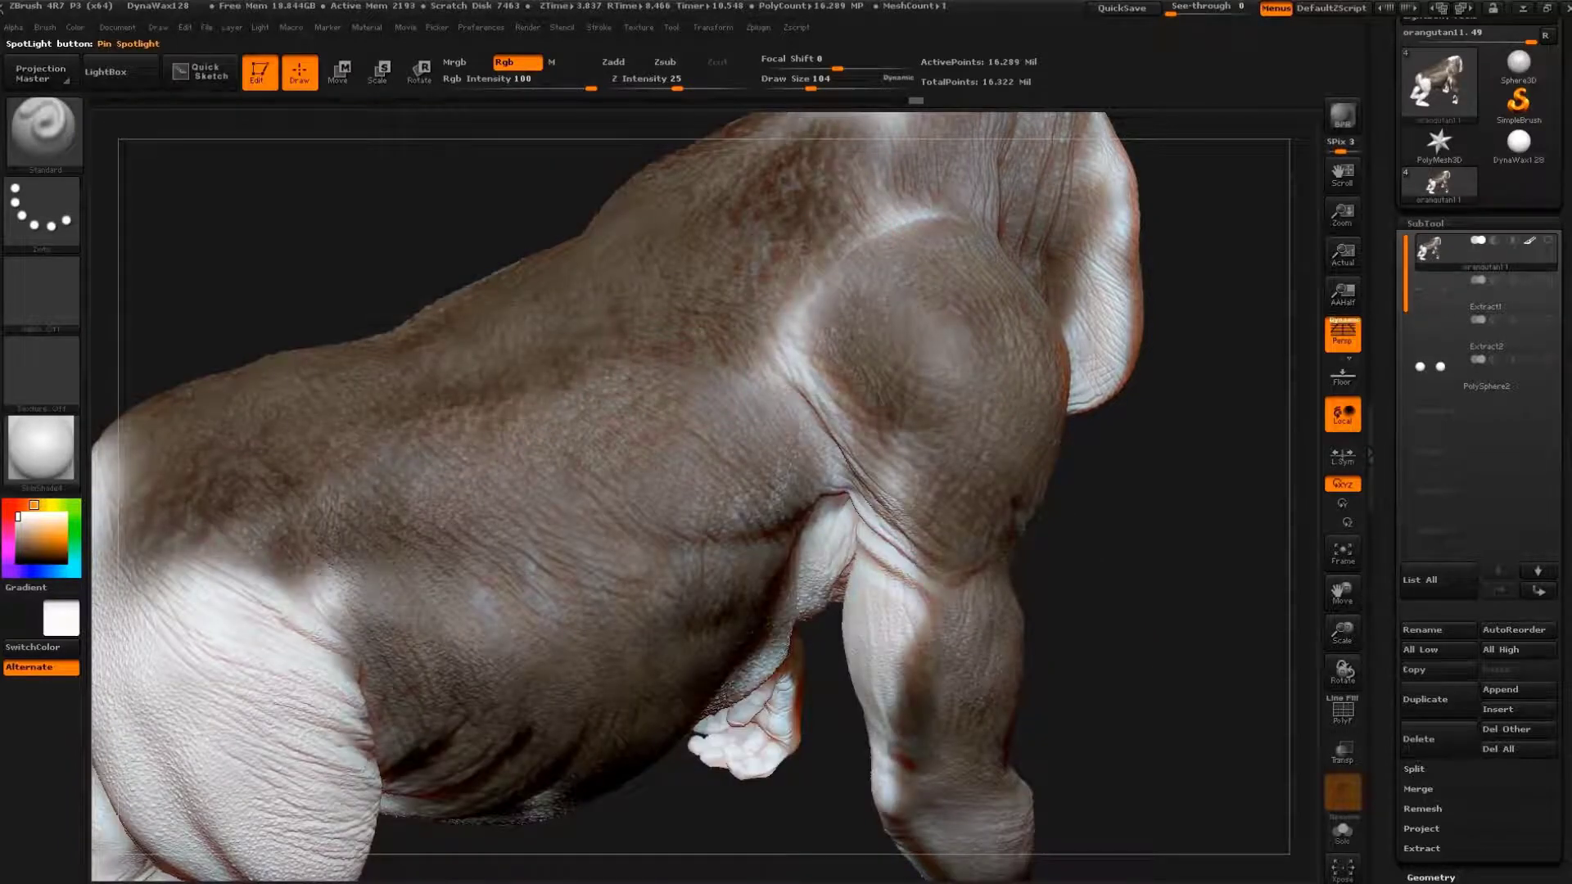
{"action": "left_click_drag", "start_coordinate": [490, 411], "coordinate": [513, 438]}
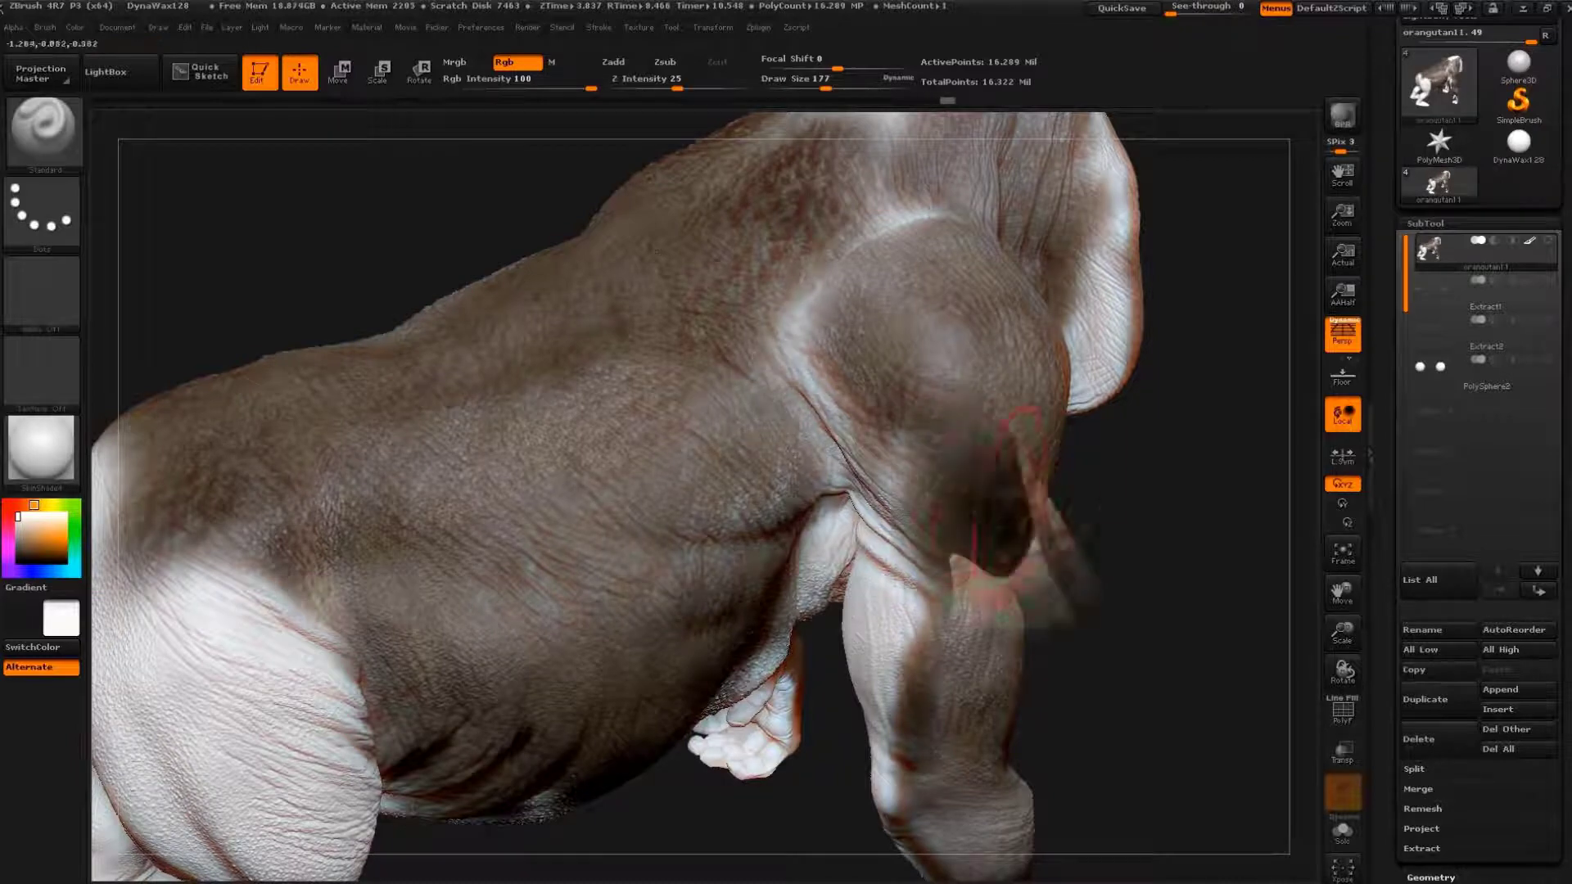
{"action": "key", "text": "shift+z"}
{"action": "left_click_drag", "start_coordinate": [655, 344], "coordinate": [625, 308]}
{"action": "left_click_drag", "start_coordinate": [622, 392], "coordinate": [644, 405]}
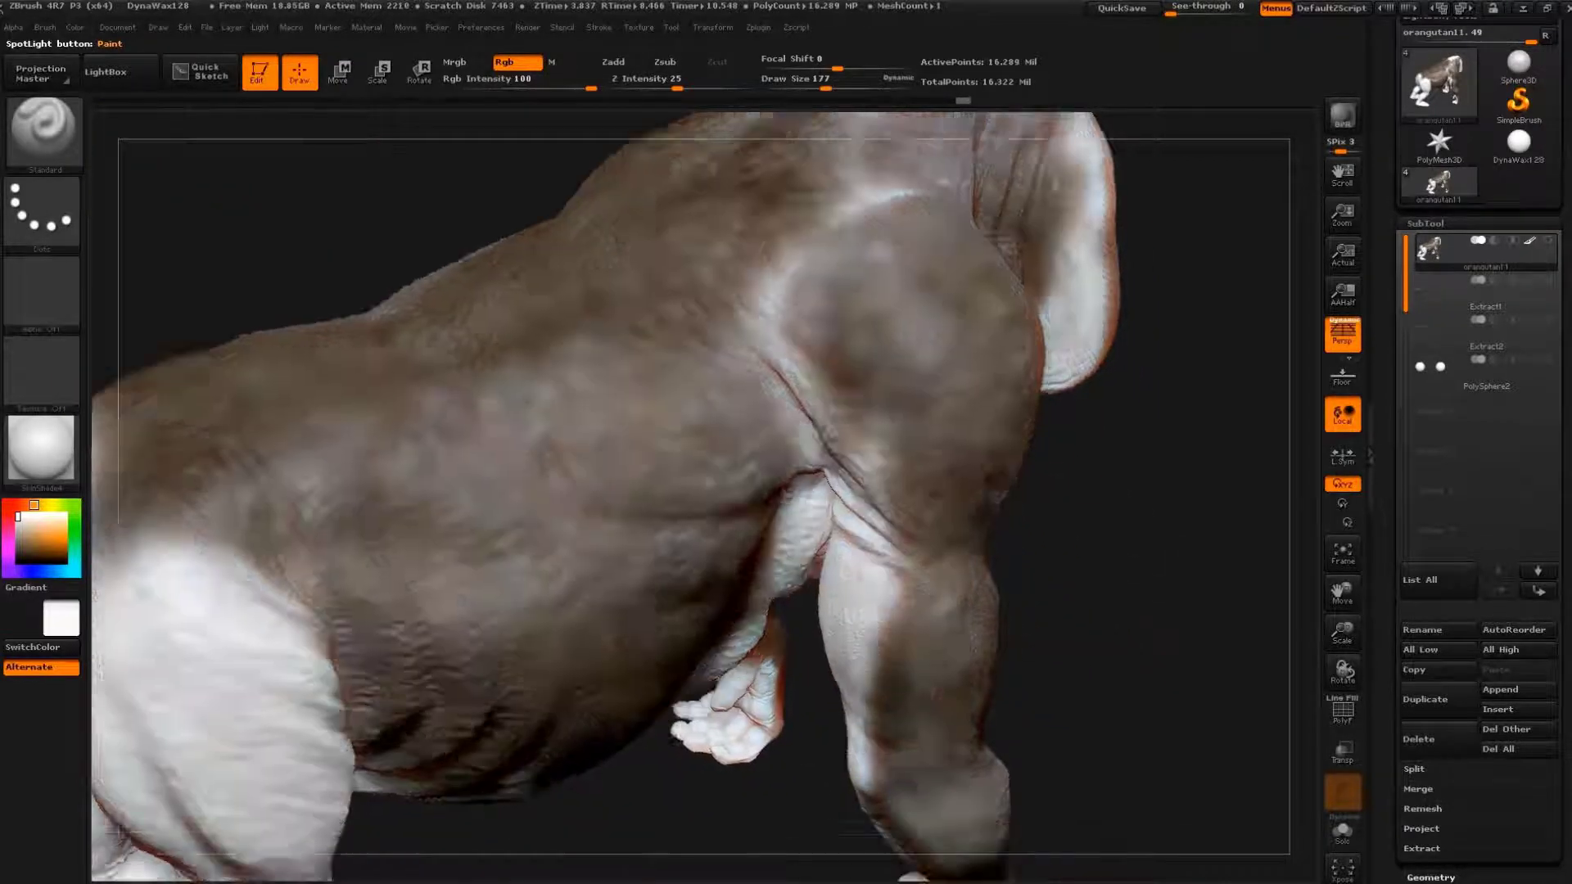
- View the body from above, move the photo over the belly and paint textured brown skin there
{"action": "key", "text": "f"}
{"action": "mouse_move", "coordinate": [1023, 410]}
{"action": "left_mouse_down"}
{"action": "mouse_move", "coordinate": [1079, 553]}
{"action": "mouse_move", "coordinate": [1064, 344]}
{"action": "left_mouse_up"}
{"action": "left_click_drag", "start_coordinate": [1064, 458], "coordinate": [1015, 327], "text": "alt"}
{"action": "key", "text": "shift+z"}
{"action": "left_click_drag", "start_coordinate": [650, 387], "coordinate": [699, 413]}
{"action": "key", "text": "shift+z"}
{"action": "mouse_move", "coordinate": [659, 483]}
{"action": "left_mouse_down"}
{"action": "mouse_move", "coordinate": [761, 524]}
{"action": "mouse_move", "coordinate": [770, 573]}
{"action": "mouse_move", "coordinate": [646, 610]}
{"action": "left_mouse_up"}
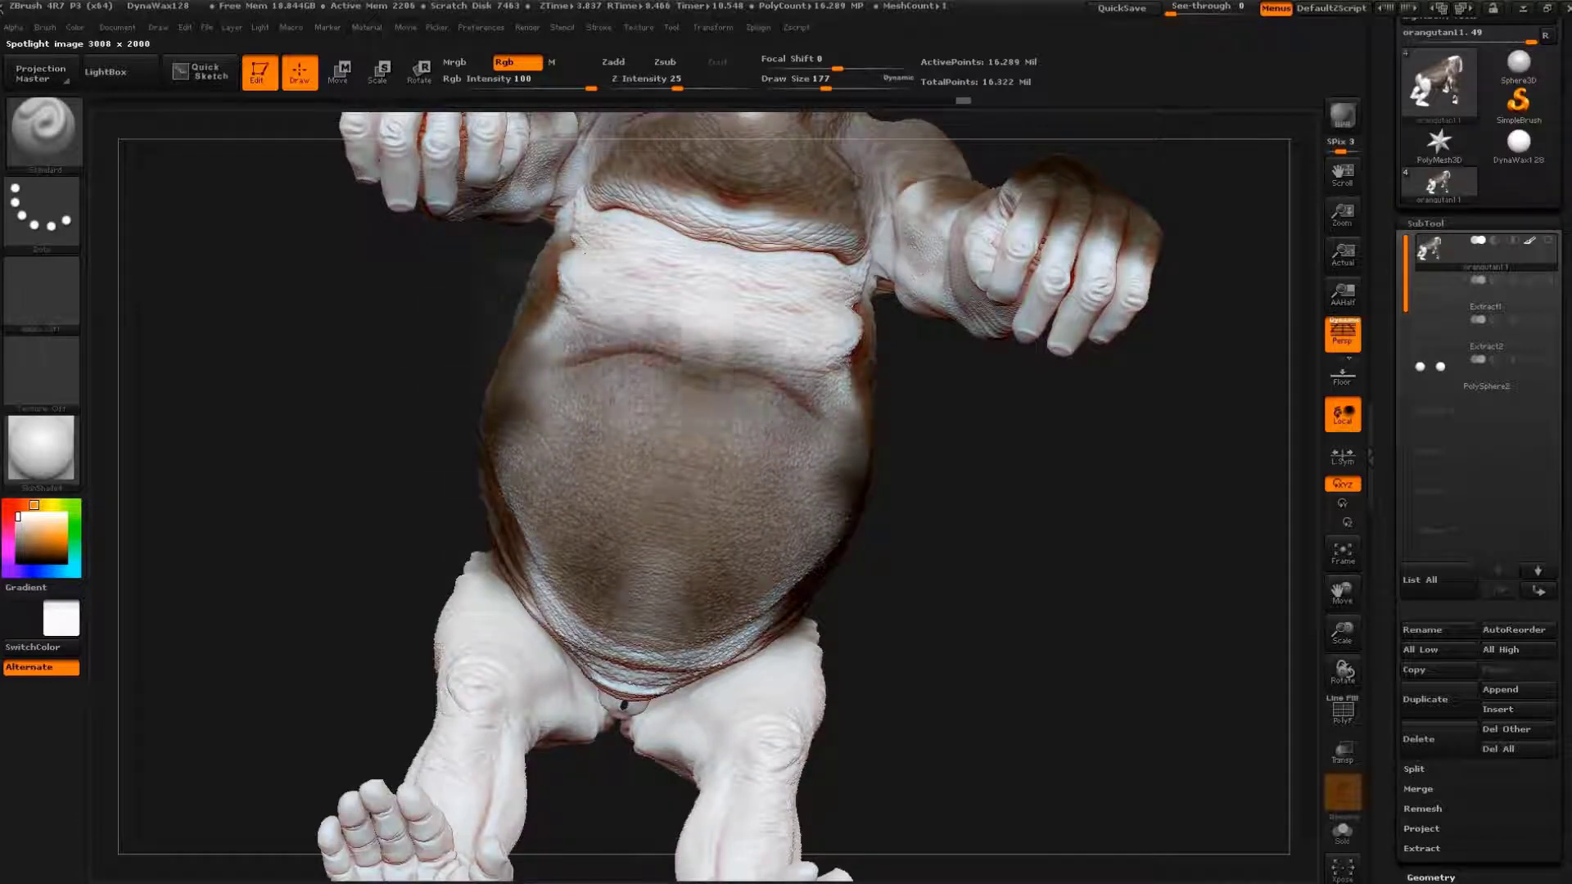
- Pan down to the chest, reposition the rhino photo, and paint brown skin onto the chest
{"action": "left_click_drag", "start_coordinate": [1064, 492], "coordinate": [1064, 561], "text": "alt"}
{"action": "key", "text": "shift+z"}
{"action": "key", "text": "shift+z"}
{"action": "key", "text": "shift+z"}
{"action": "left_click_drag", "start_coordinate": [492, 562], "coordinate": [655, 475]}
{"action": "key", "text": "shift+z"}
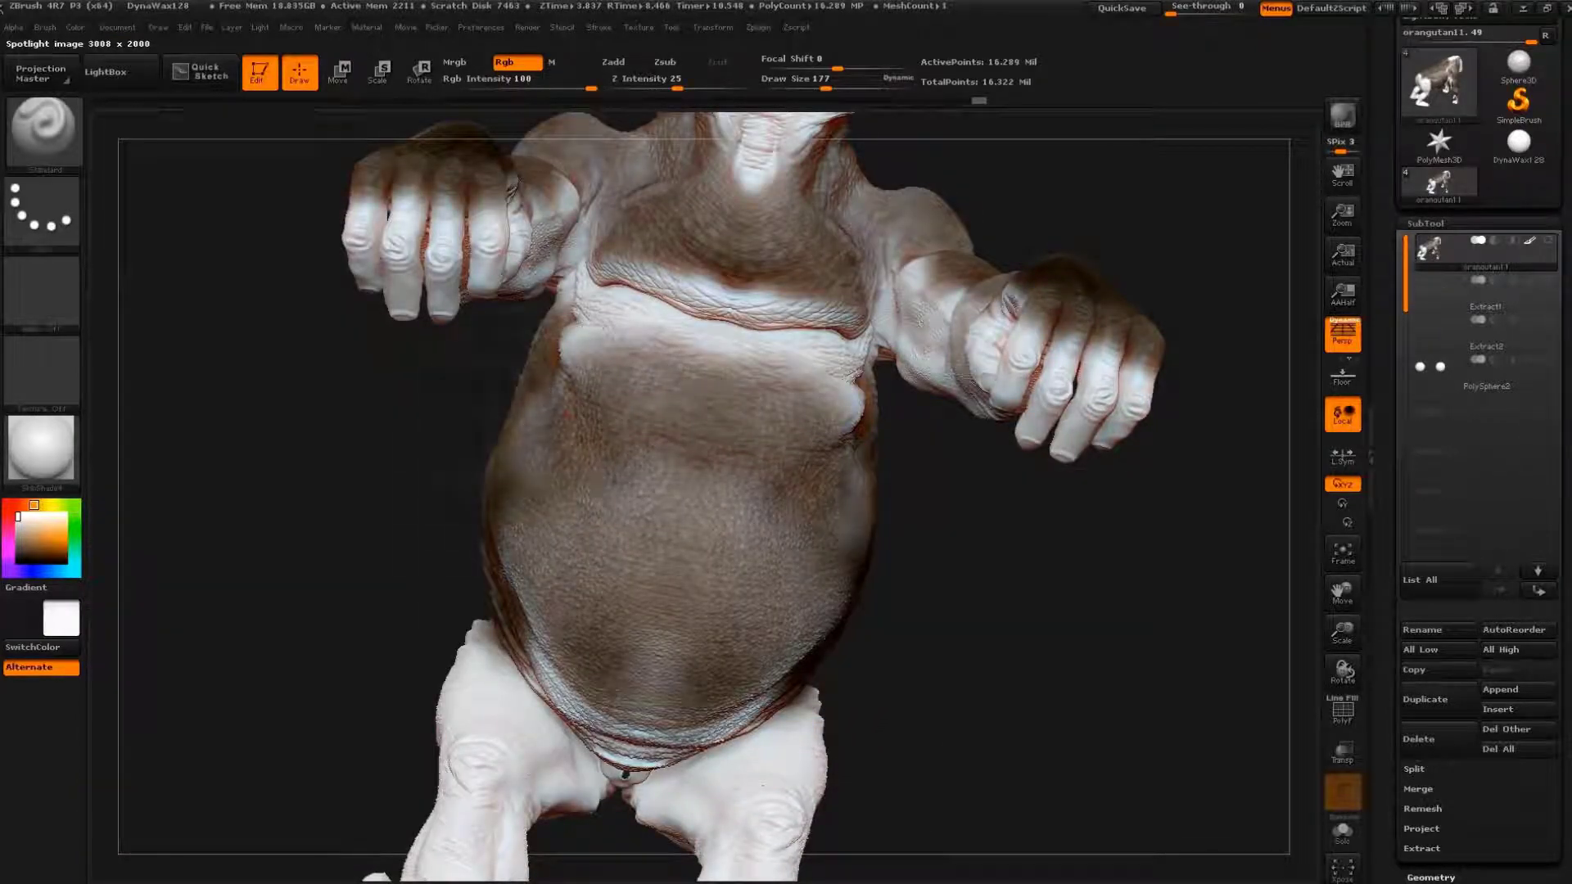
{"action": "left_click_drag", "start_coordinate": [688, 492], "coordinate": [737, 573]}
- Shift the rhino photo up and left, orbit to a front chest view, and bring it back
{"action": "key", "text": "shift+z"}
{"action": "left_click_drag", "start_coordinate": [786, 401], "coordinate": [752, 327]}
{"action": "key", "text": "shift+z"}
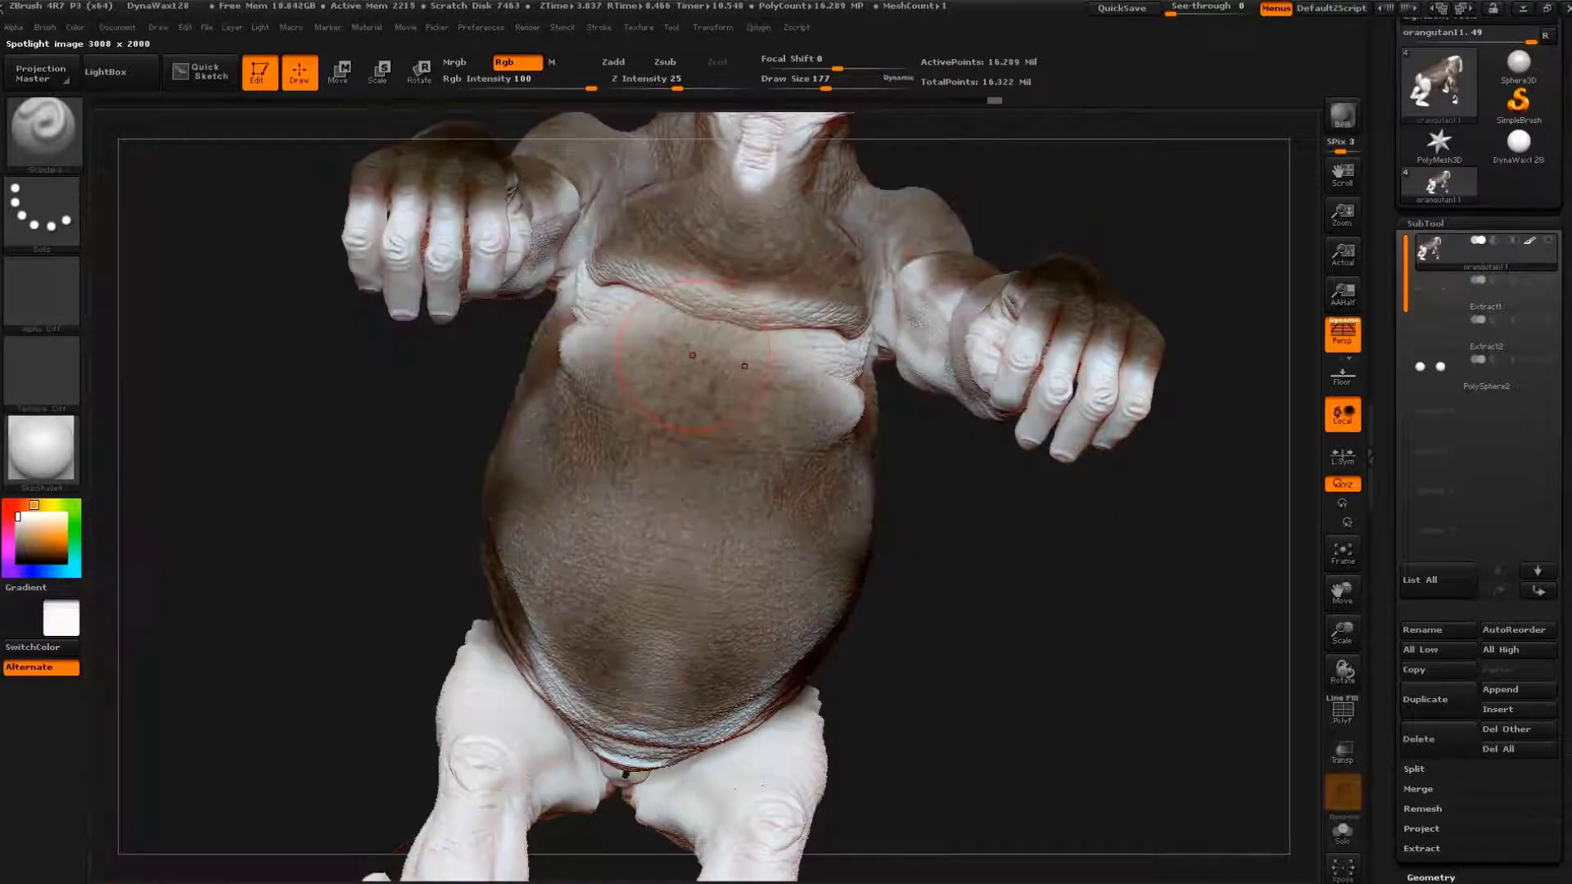
{"action": "key", "text": "shift+z"}
{"action": "mouse_move", "coordinate": [728, 270]}
{"action": "left_mouse_down"}
{"action": "mouse_move", "coordinate": [769, 286]}
{"action": "mouse_move", "coordinate": [737, 270]}
{"action": "left_mouse_up"}
{"action": "key", "text": "shift+z"}
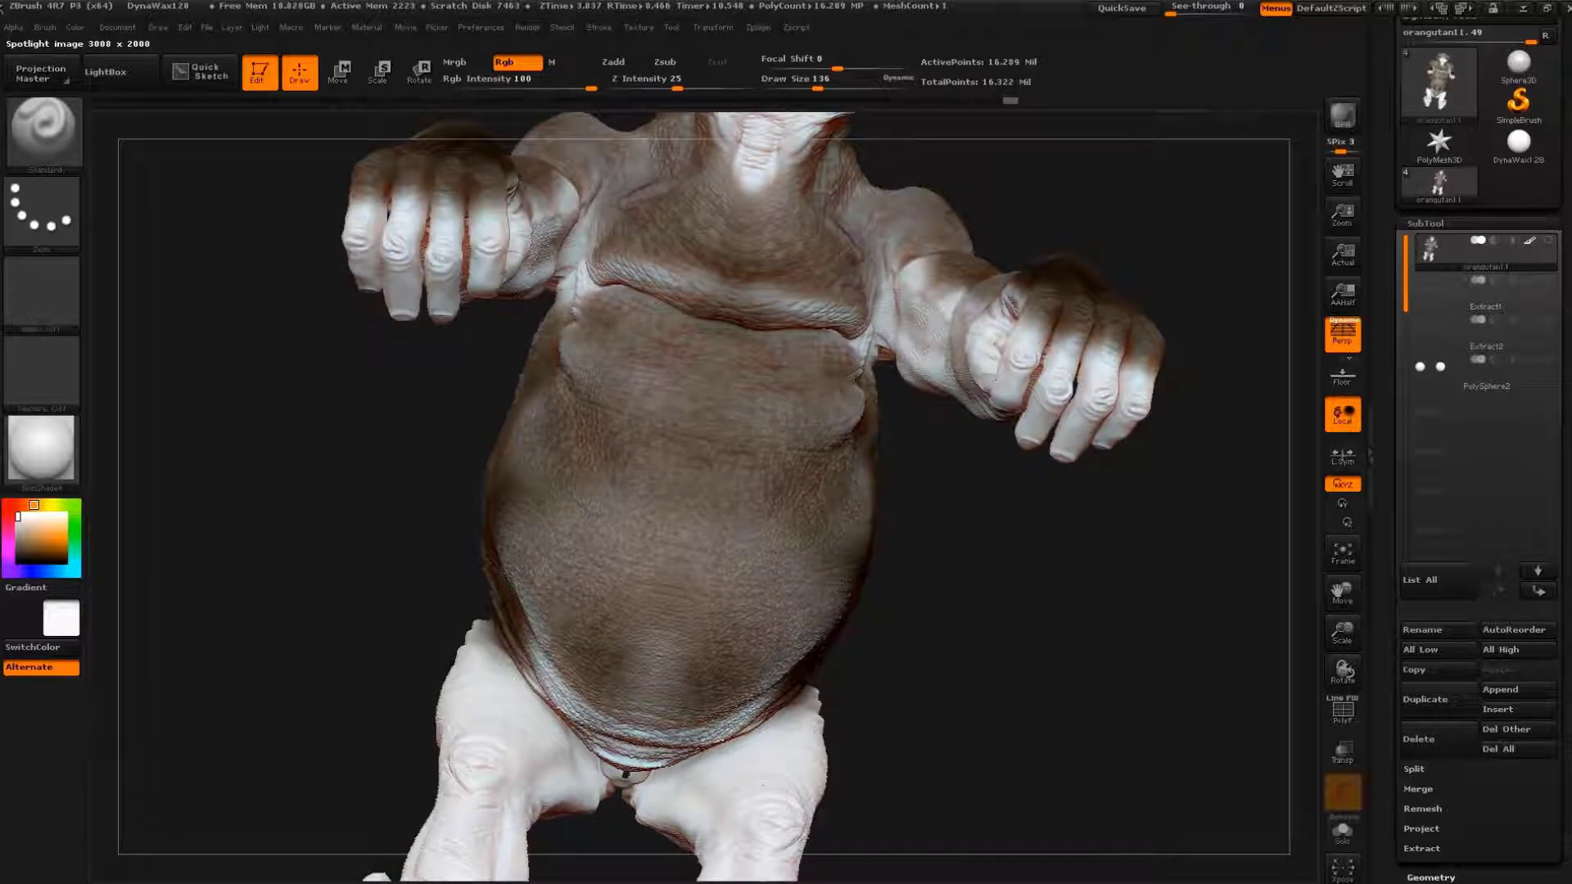
{"action": "mouse_move", "coordinate": [1105, 573]}
{"action": "left_mouse_down"}
{"action": "mouse_move", "coordinate": [1167, 426]}
{"action": "mouse_move", "coordinate": [1053, 721]}
{"action": "left_mouse_up"}
{"action": "key", "text": "shift+z"}
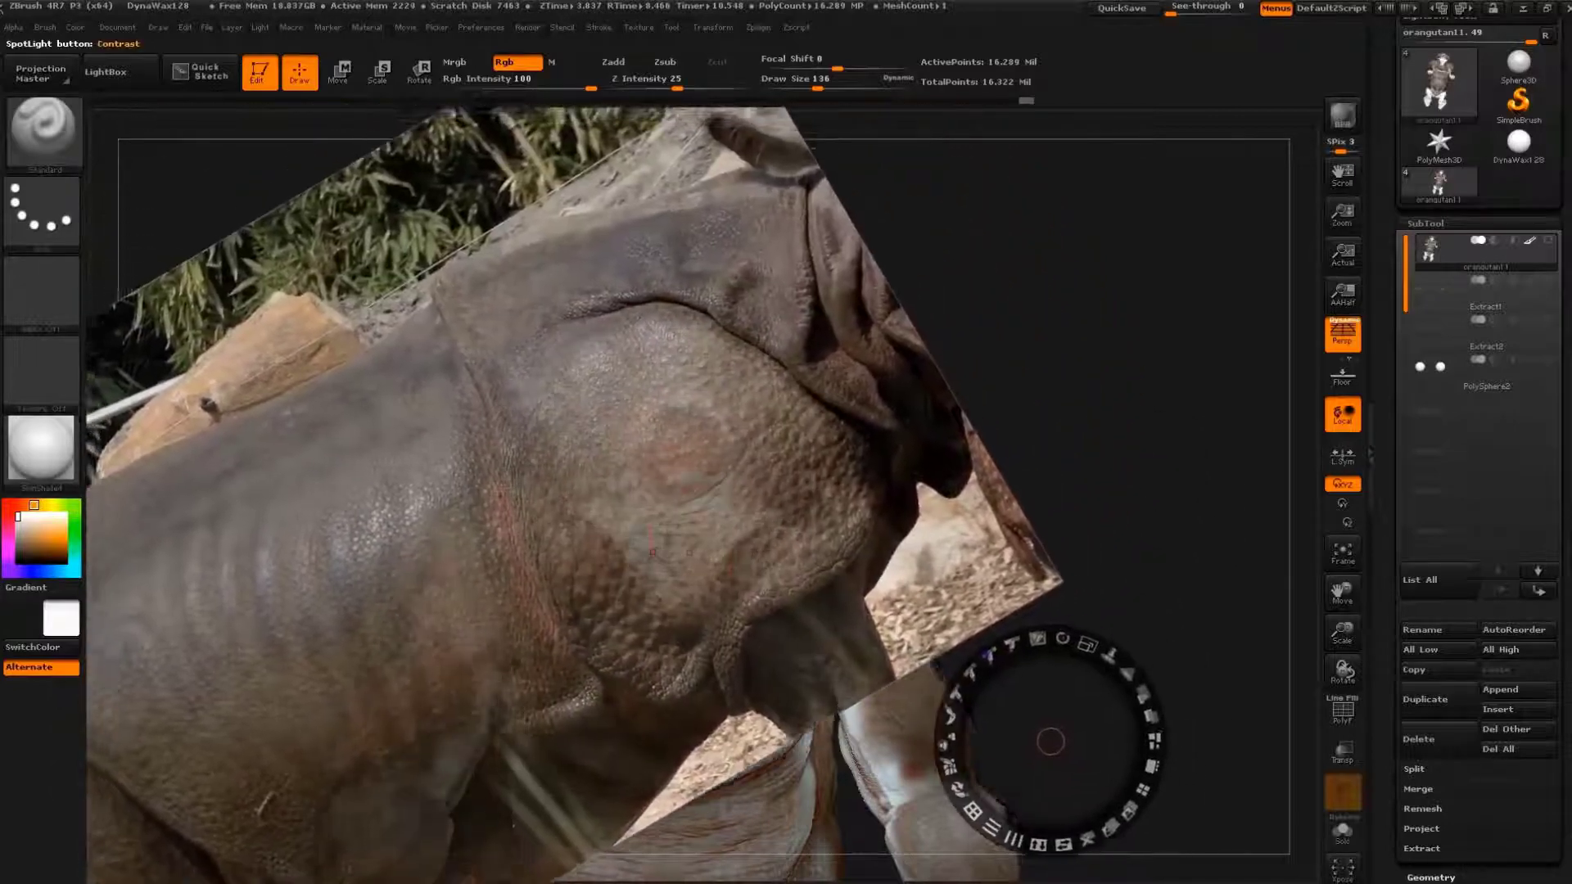
- Orbit to a straight front view, set Draw Size to 71, and zoom in on the face
{"action": "key", "text": "shift+z"}
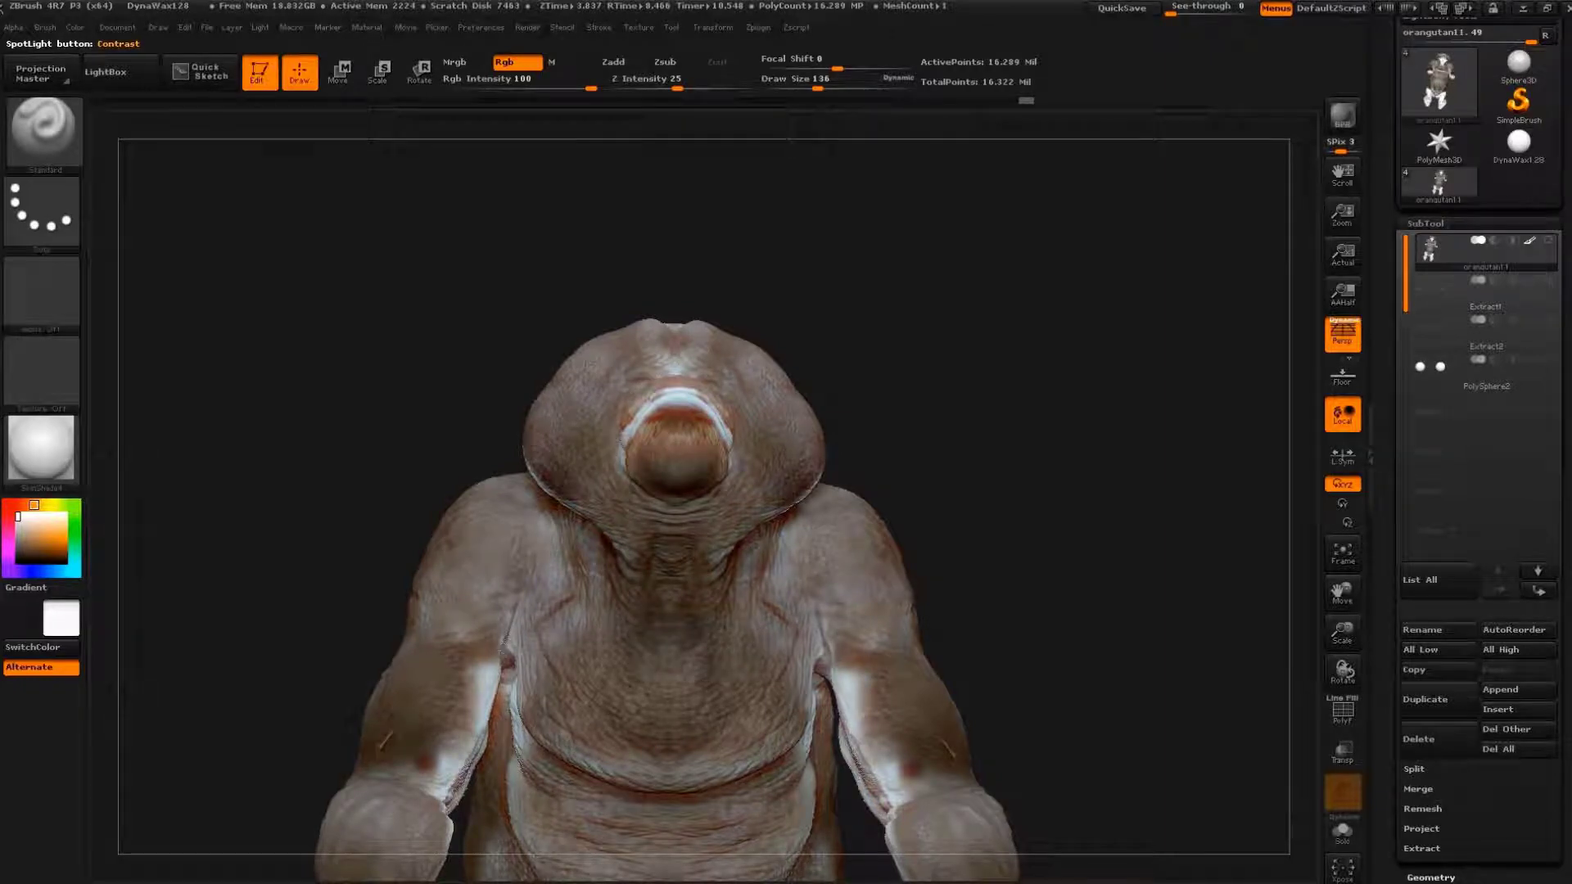
{"action": "left_click_drag", "start_coordinate": [1017, 560], "coordinate": [1056, 541]}
{"action": "key", "text": "s"}
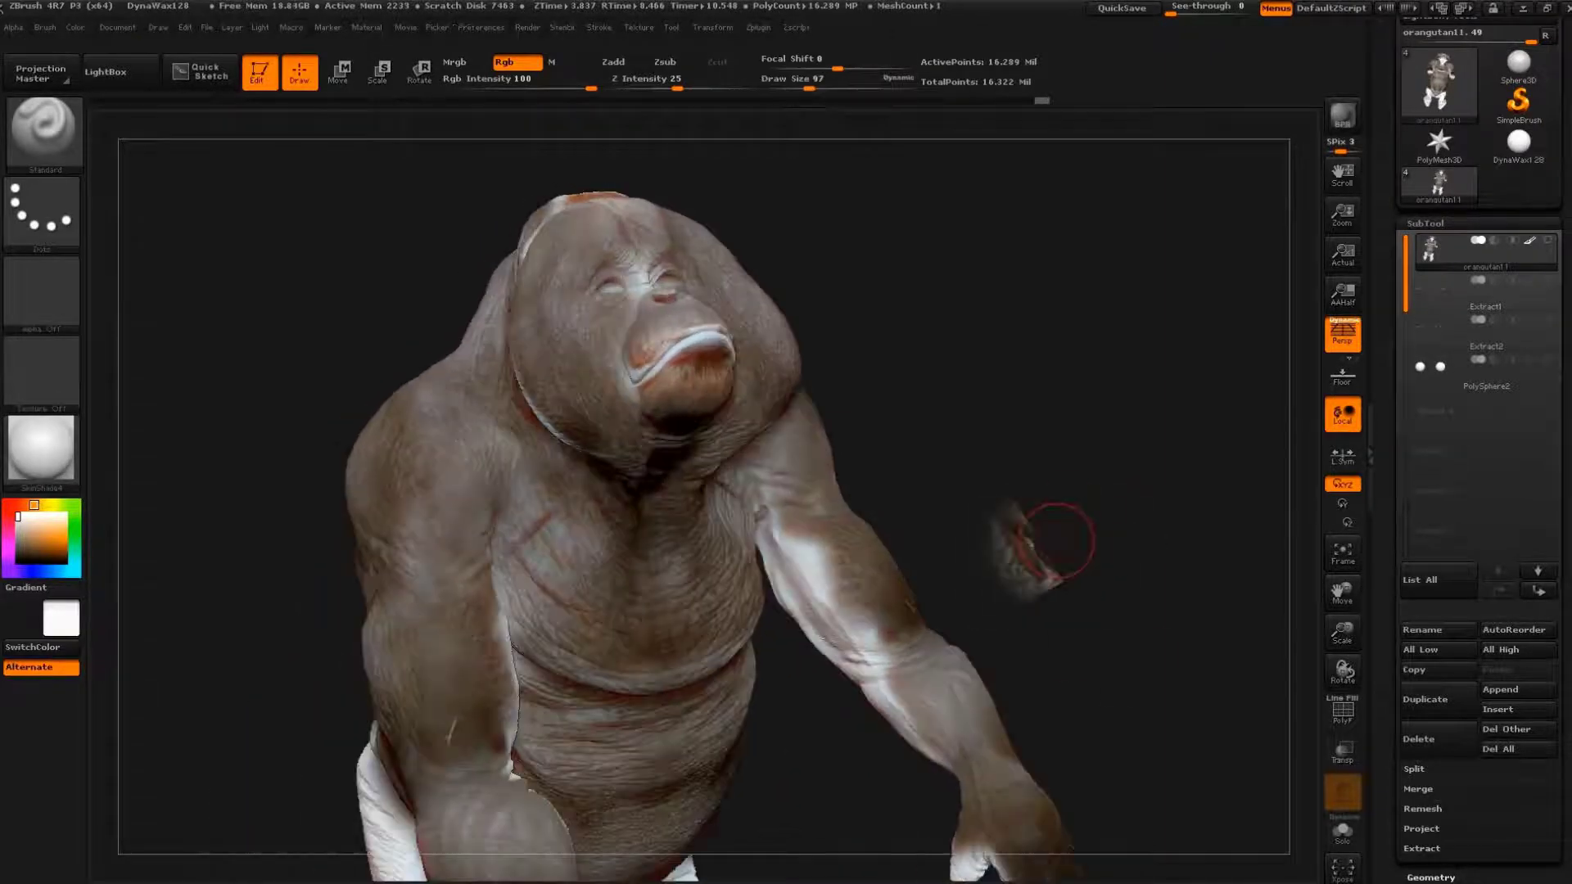
{"action": "left_click_drag", "start_coordinate": [1056, 540], "coordinate": [1114, 325]}
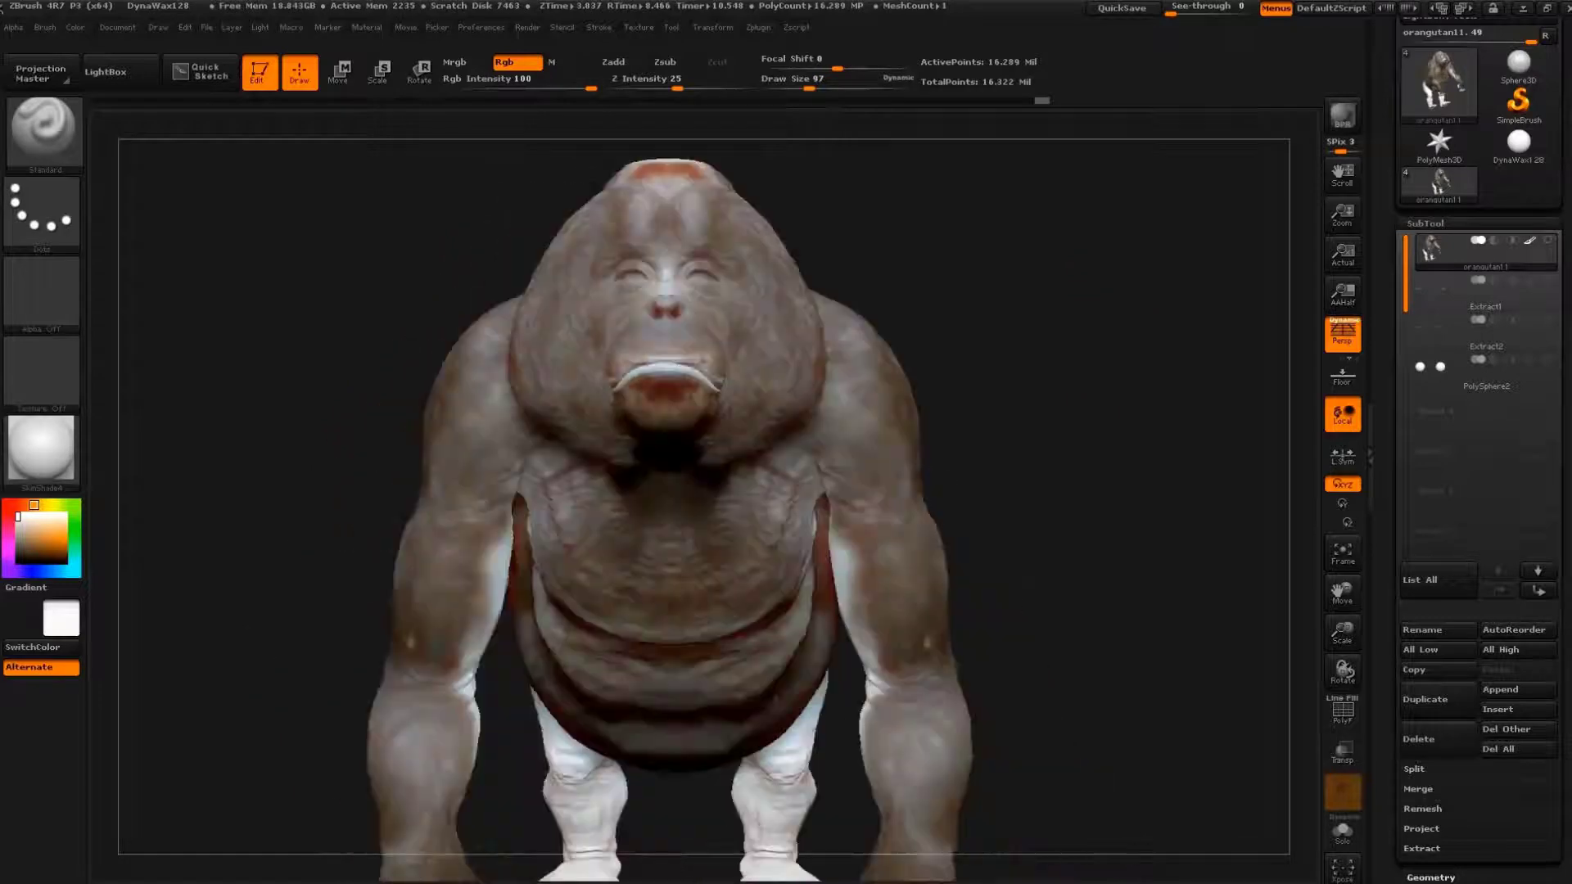
{"action": "key", "text": "s"}
{"action": "mouse_move", "coordinate": [1097, 396]}
{"action": "left_mouse_down"}
{"action": "mouse_move", "coordinate": [659, 288]}
{"action": "mouse_move", "coordinate": [1116, 301]}
{"action": "left_mouse_up"}
- Paint rhino skin around the face, then preview Orangutan_close_up among the loaded textures
{"action": "key", "text": "shift+z"}
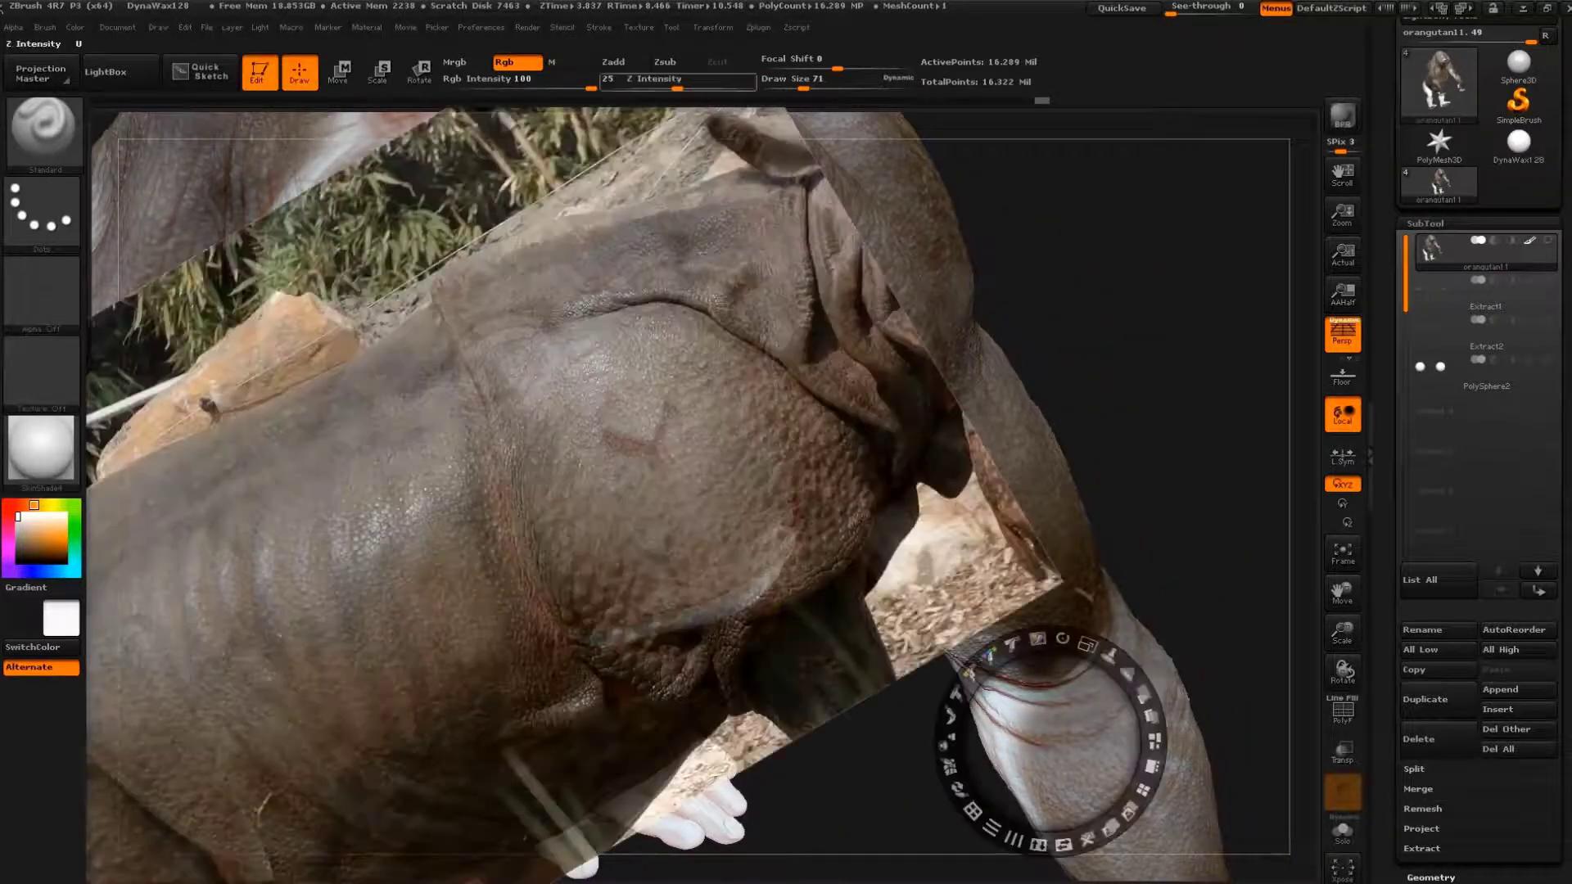
{"action": "left_click_drag", "start_coordinate": [1055, 740], "coordinate": [807, 527]}
{"action": "key", "text": "shift+z"}
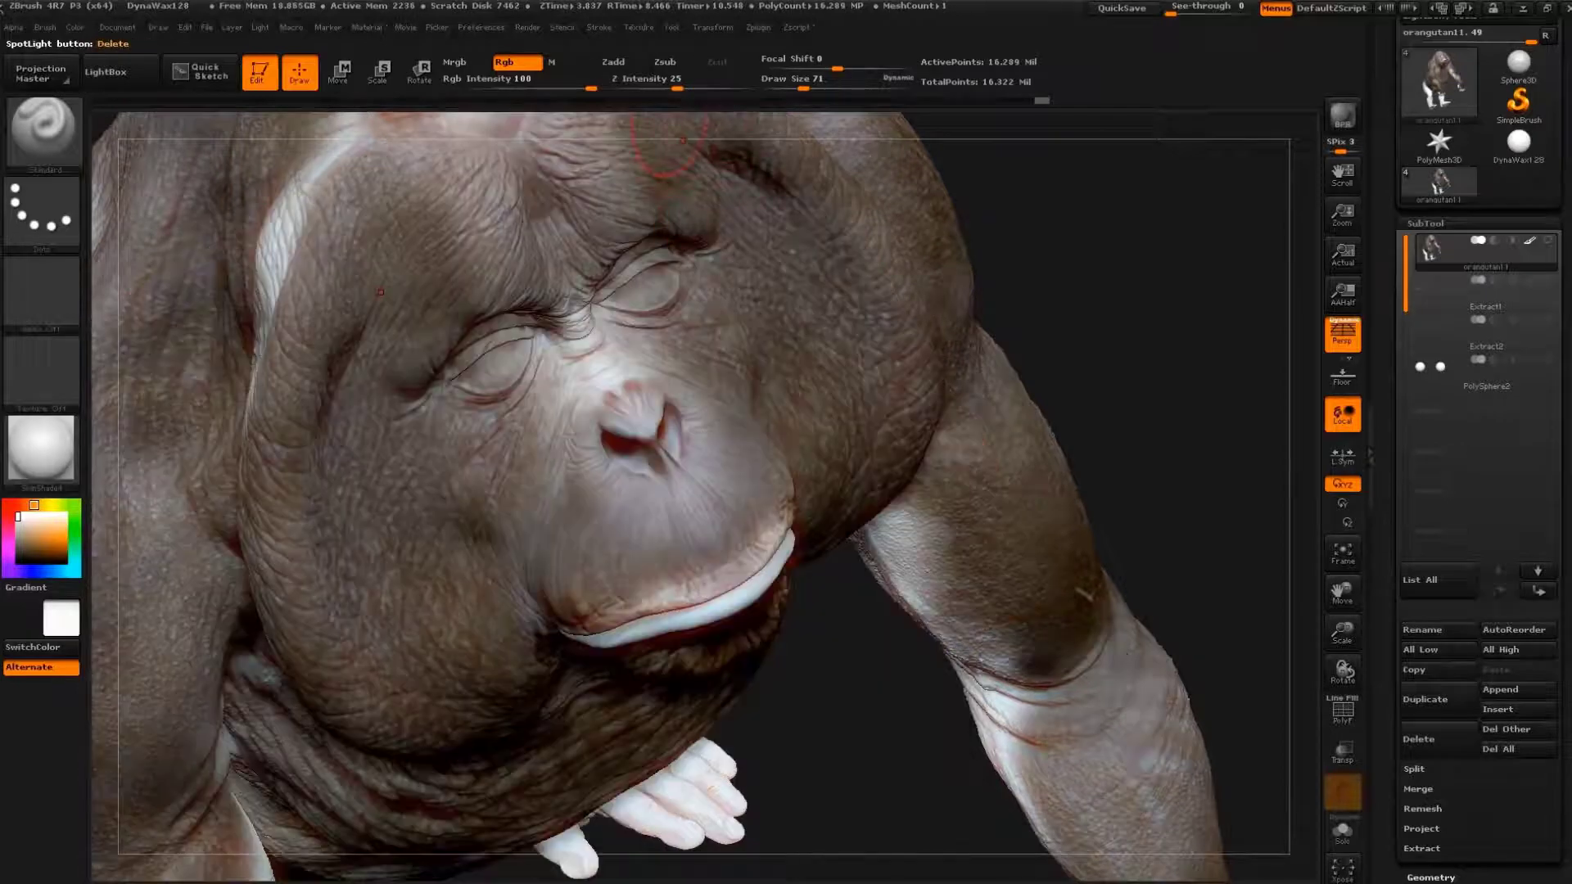
{"action": "left_click", "coordinate": [639, 27]}
{"action": "mouse_move", "coordinate": [689, 323]}
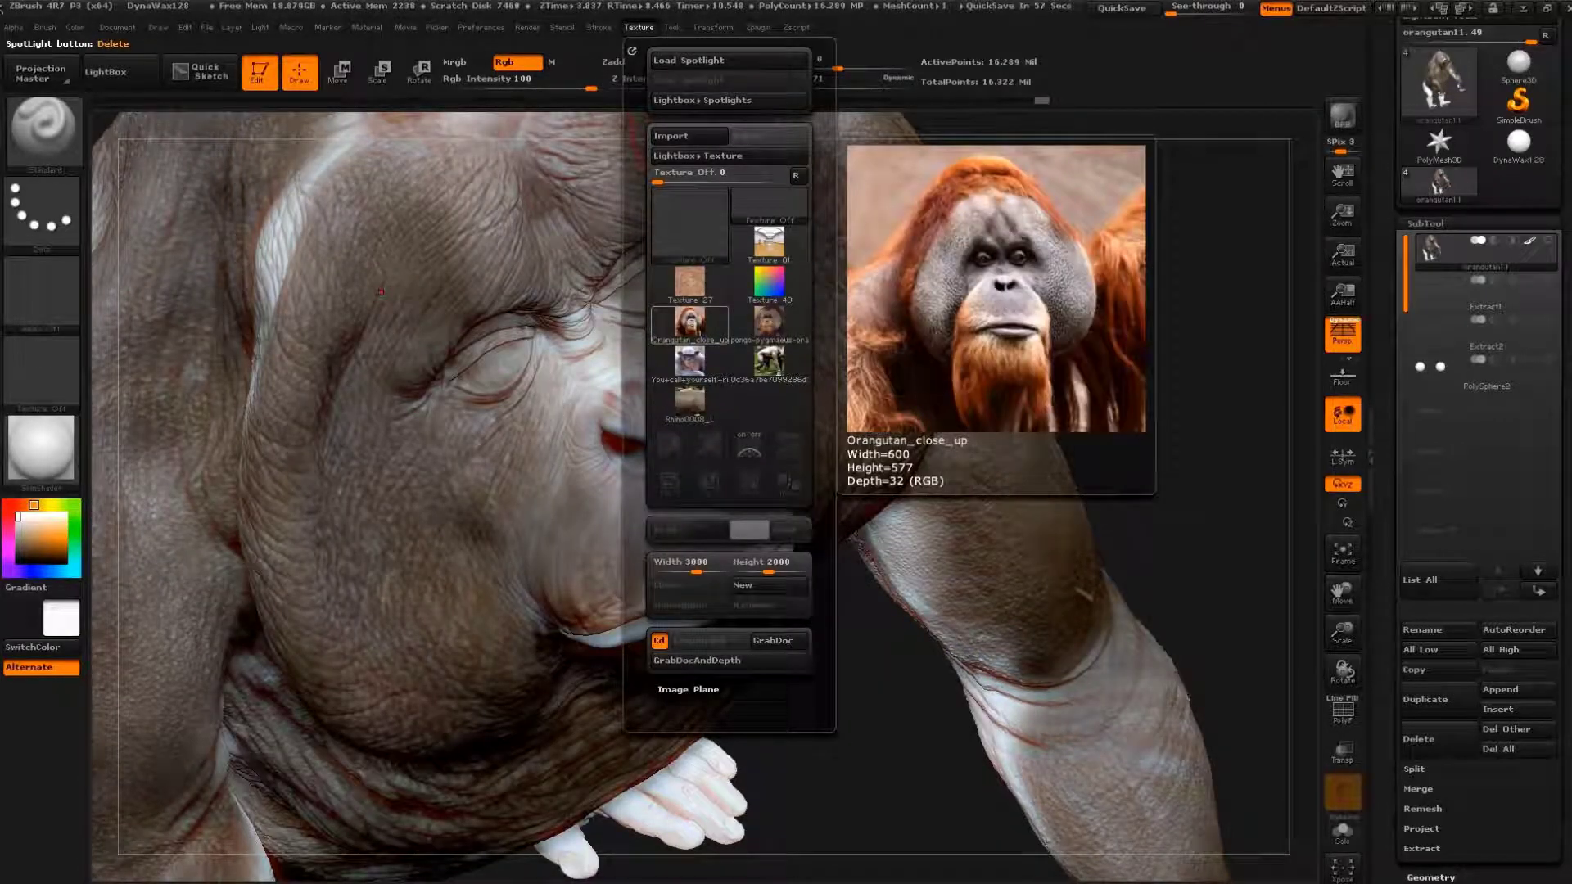
- Import the AA_Bornean orangutan male photo from the REFS folder and add it to Spotlight
{"action": "left_click", "coordinate": [687, 136]}
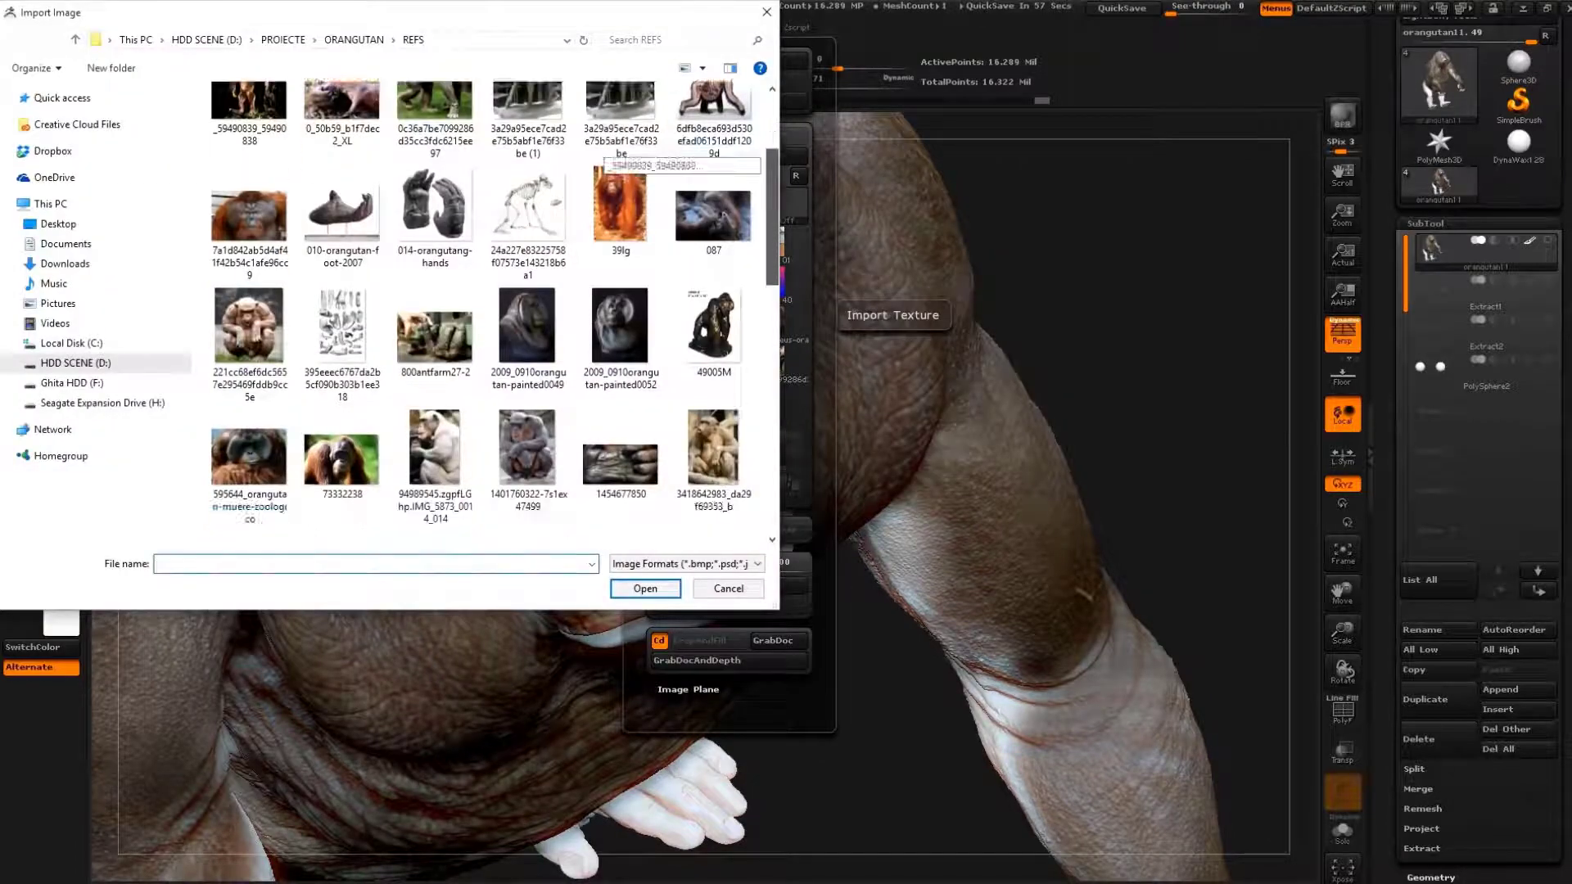
{"action": "scroll", "coordinate": [602, 151], "scroll_direction": "down", "scroll_amount": 5}
{"action": "scroll", "coordinate": [602, 151], "scroll_direction": "down", "scroll_amount": 5}
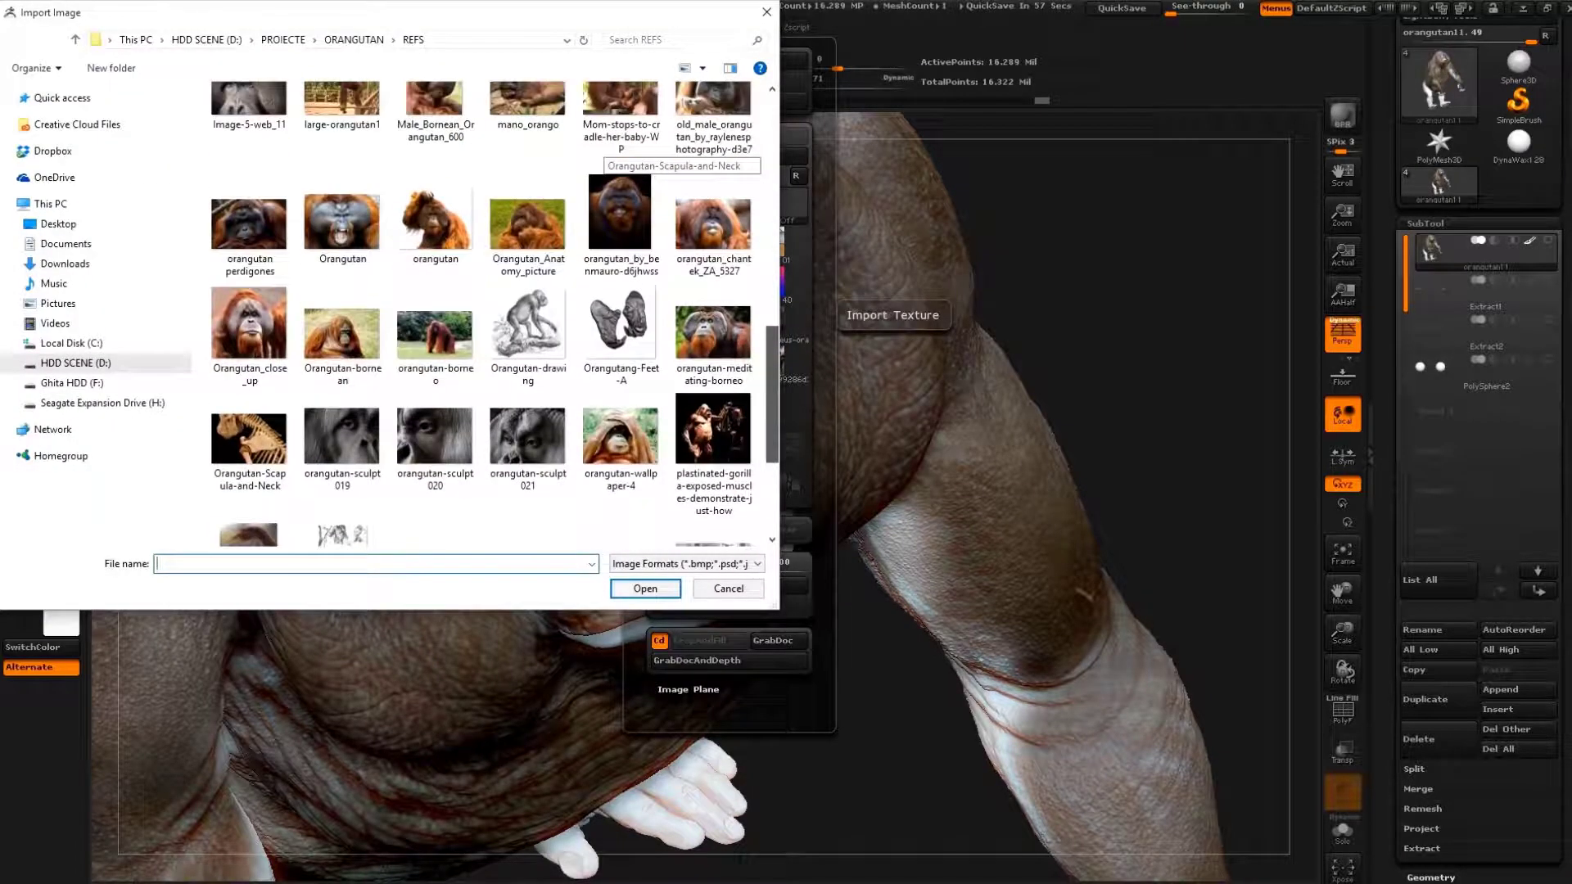
{"action": "scroll", "coordinate": [602, 152], "scroll_direction": "down", "scroll_amount": 2}
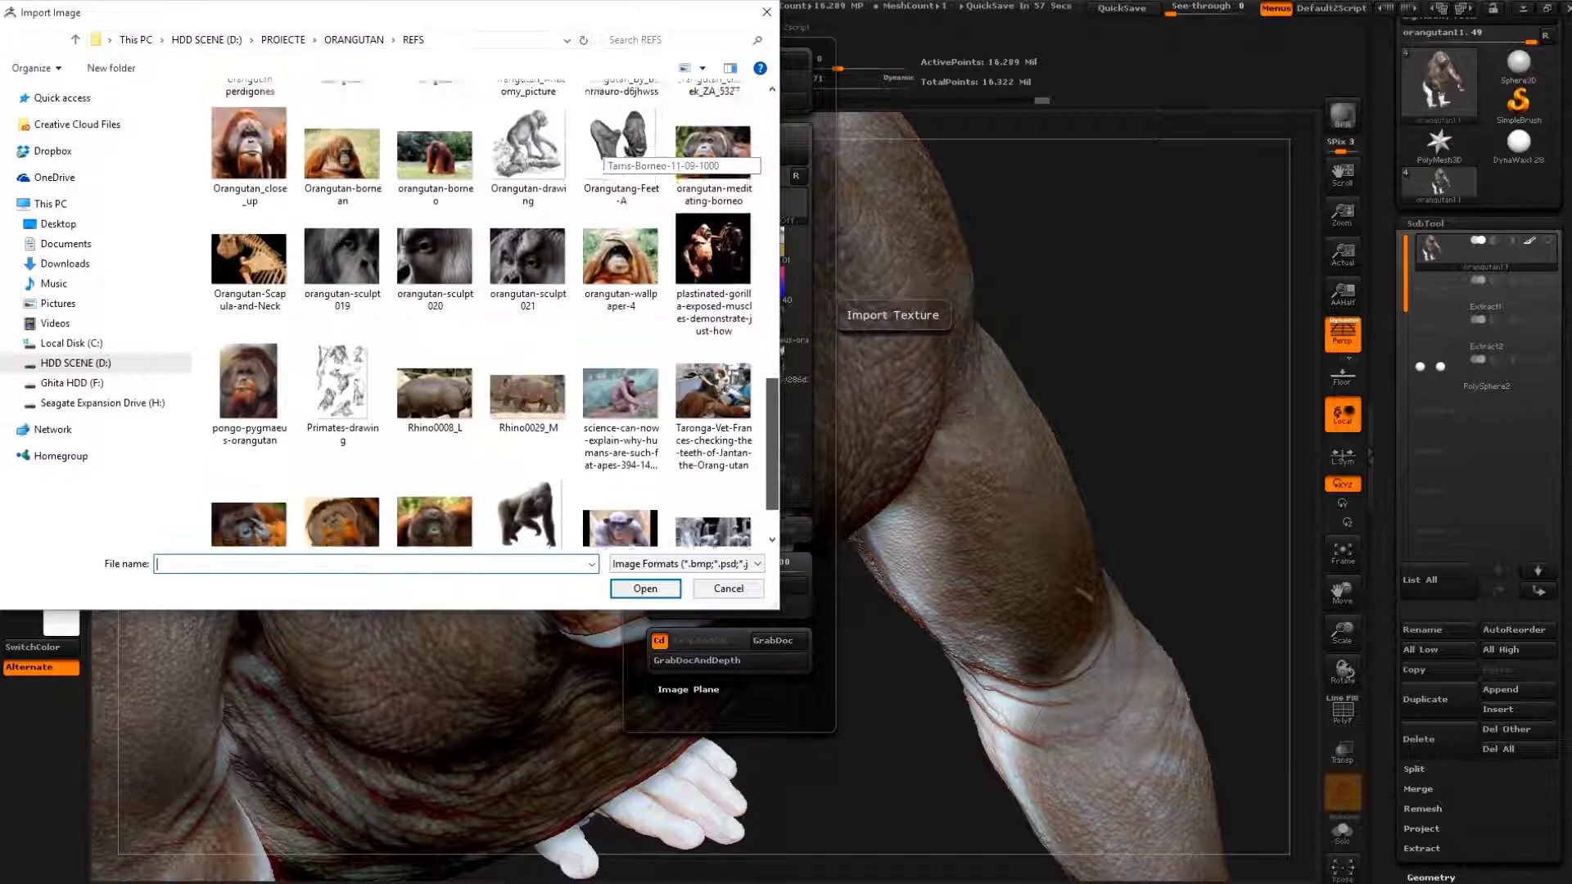
{"action": "scroll", "coordinate": [602, 151], "scroll_direction": "up", "scroll_amount": 1}
{"action": "scroll", "coordinate": [602, 151], "scroll_direction": "up", "scroll_amount": 1}
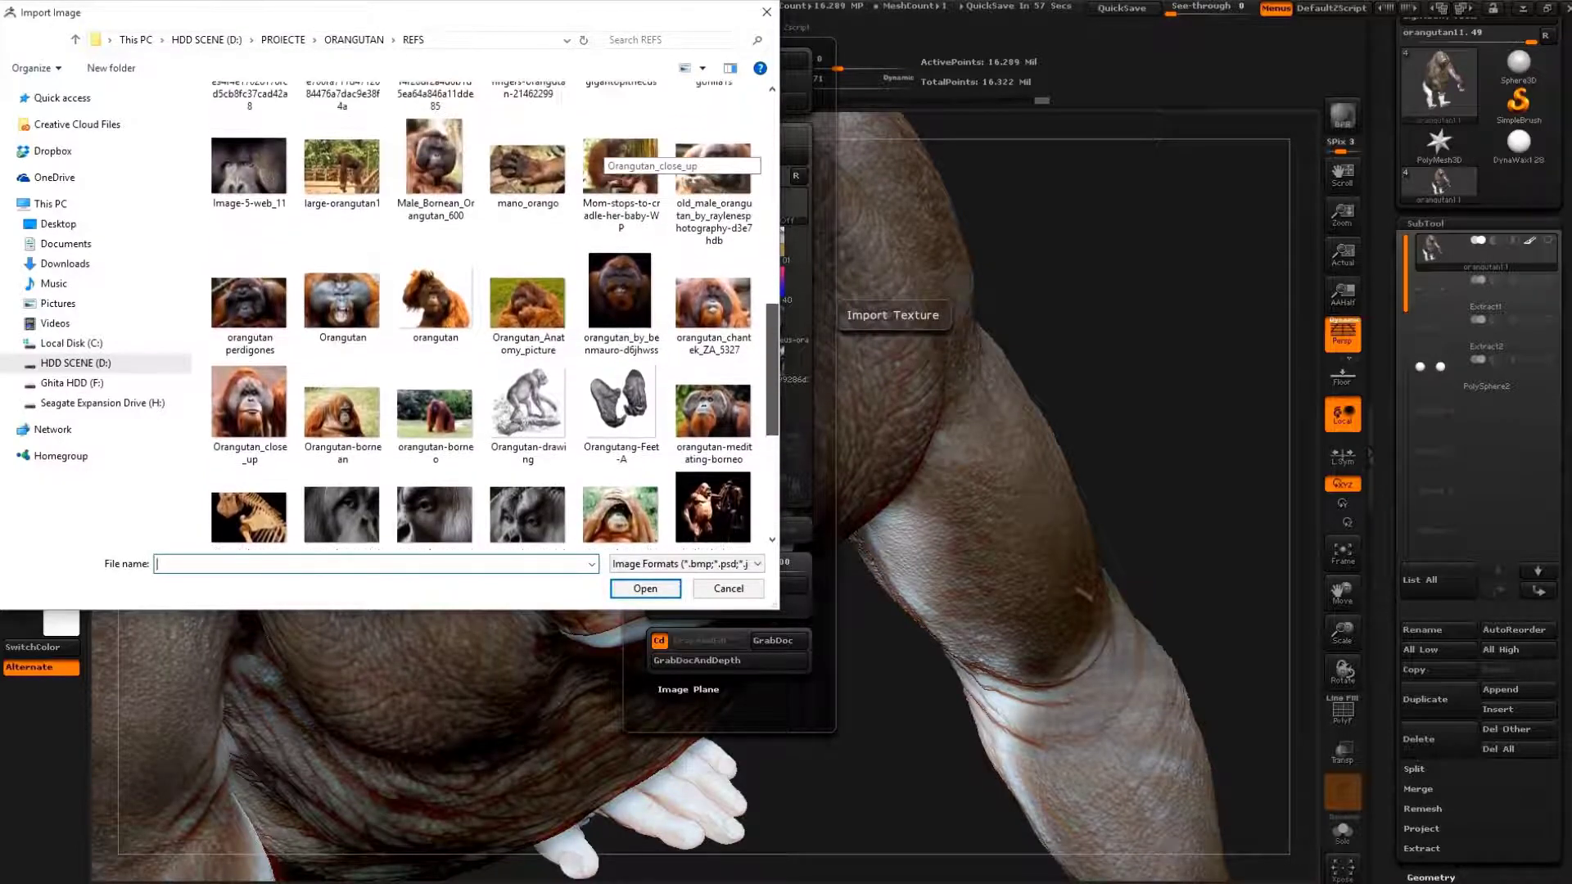
{"action": "scroll", "coordinate": [602, 152], "scroll_direction": "up", "scroll_amount": 1}
{"action": "scroll", "coordinate": [601, 151], "scroll_direction": "up", "scroll_amount": 1}
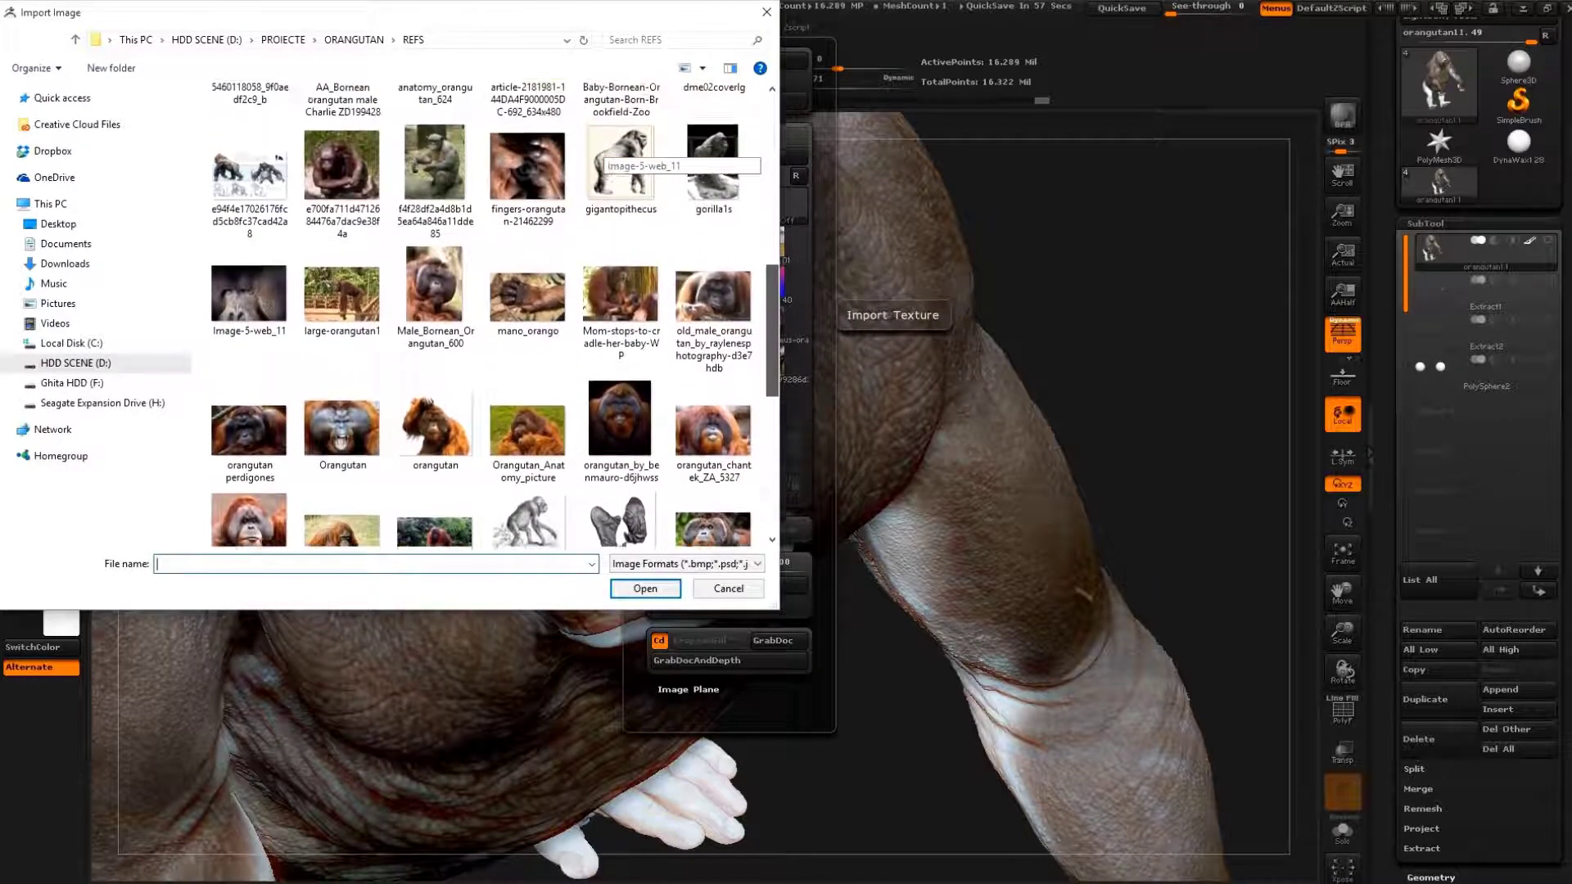
{"action": "scroll", "coordinate": [601, 151], "scroll_direction": "up", "scroll_amount": 1}
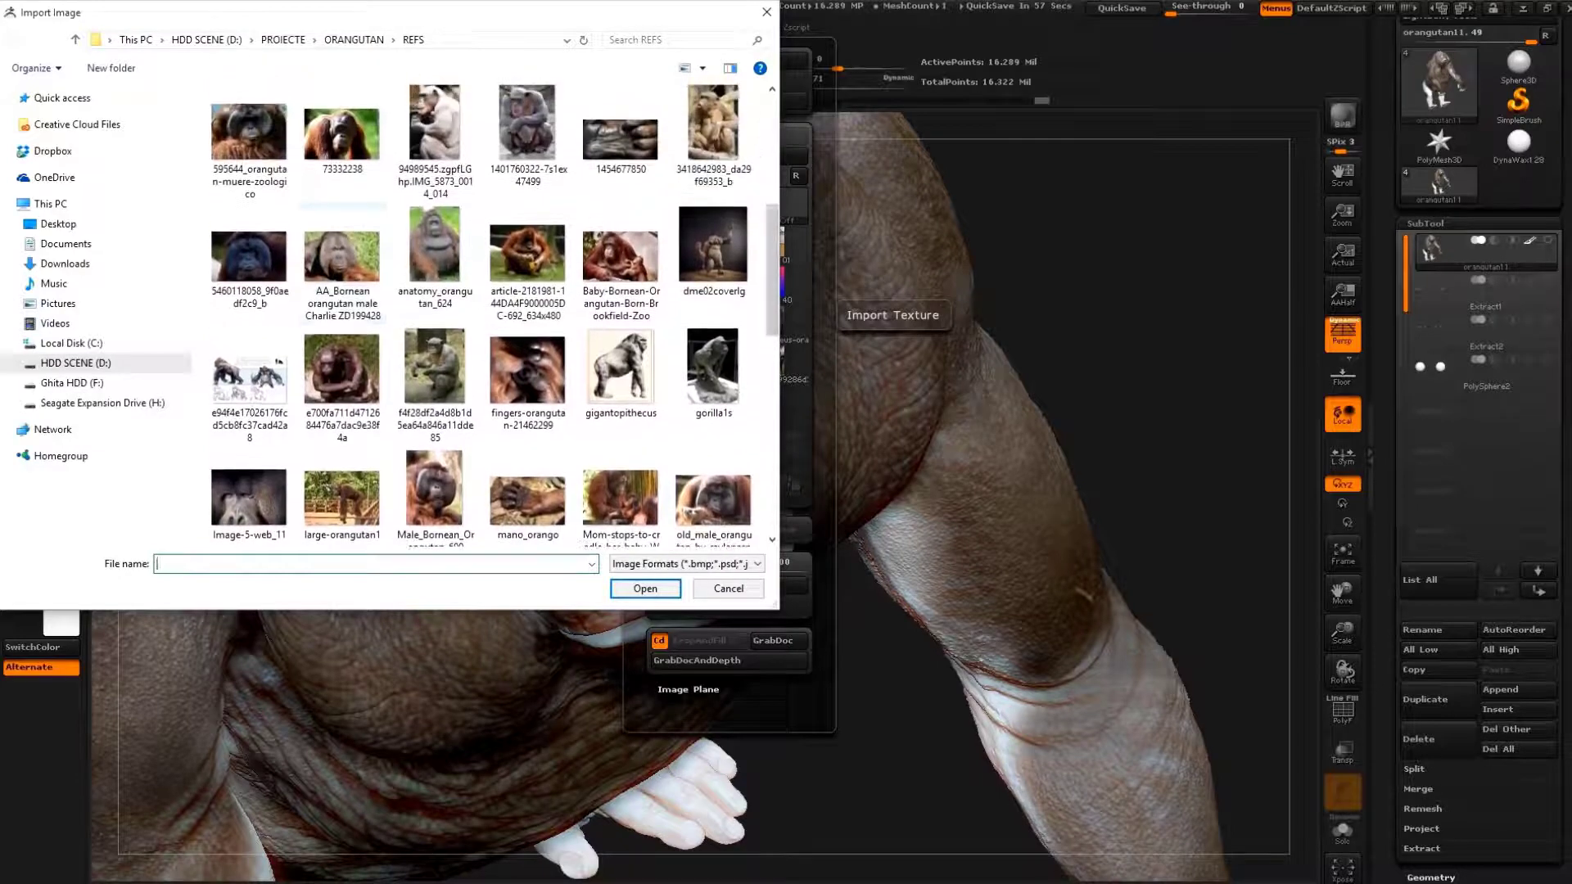
{"action": "left_click", "coordinate": [645, 588]}
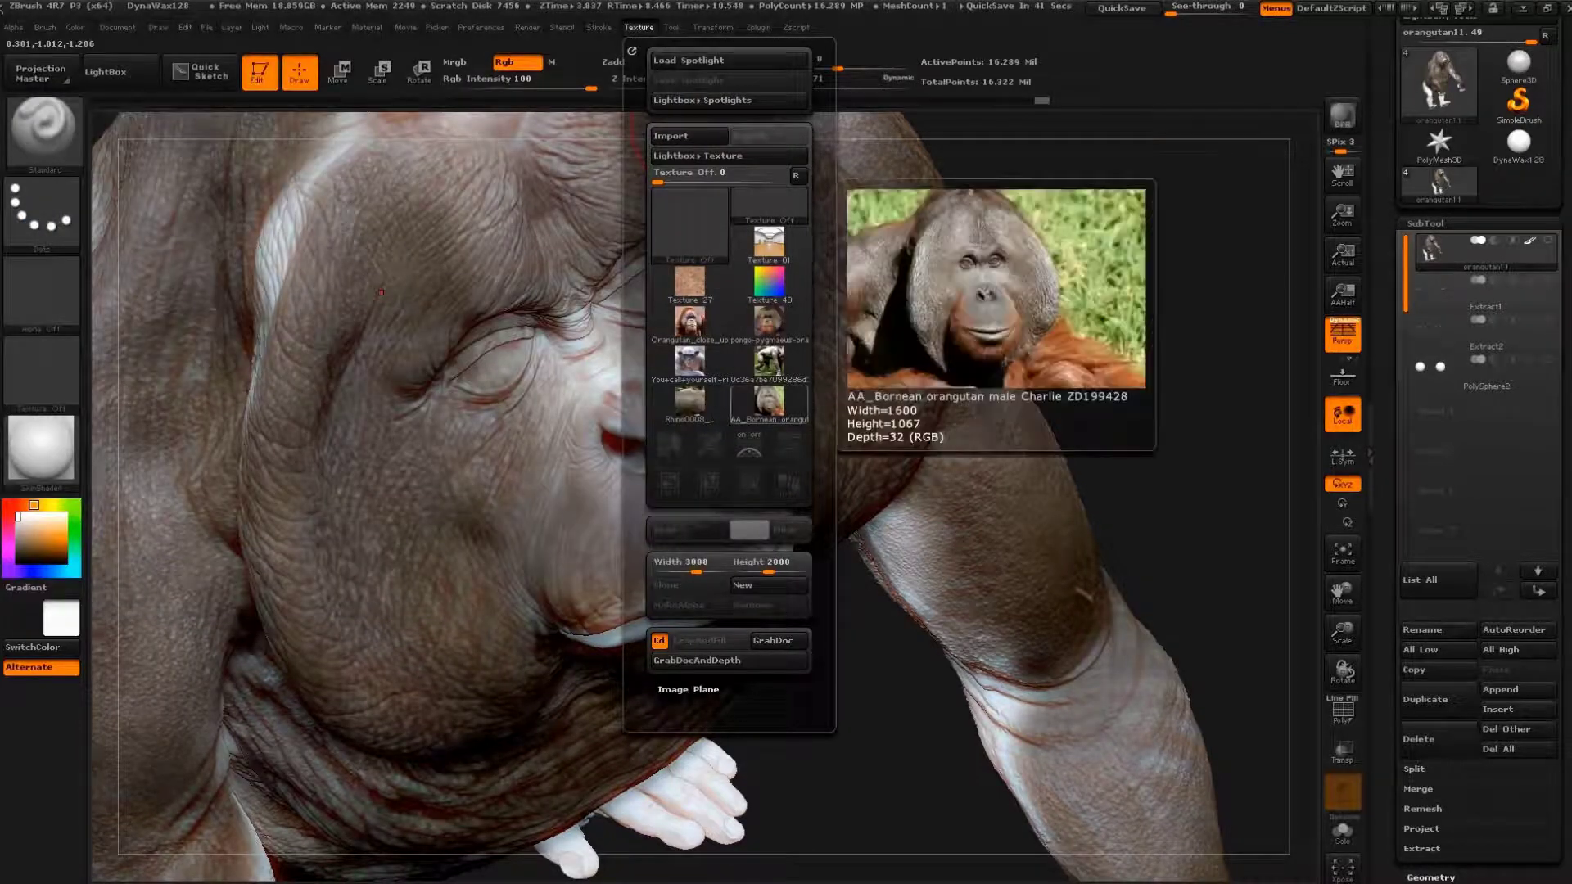
{"action": "left_click", "coordinate": [788, 446]}
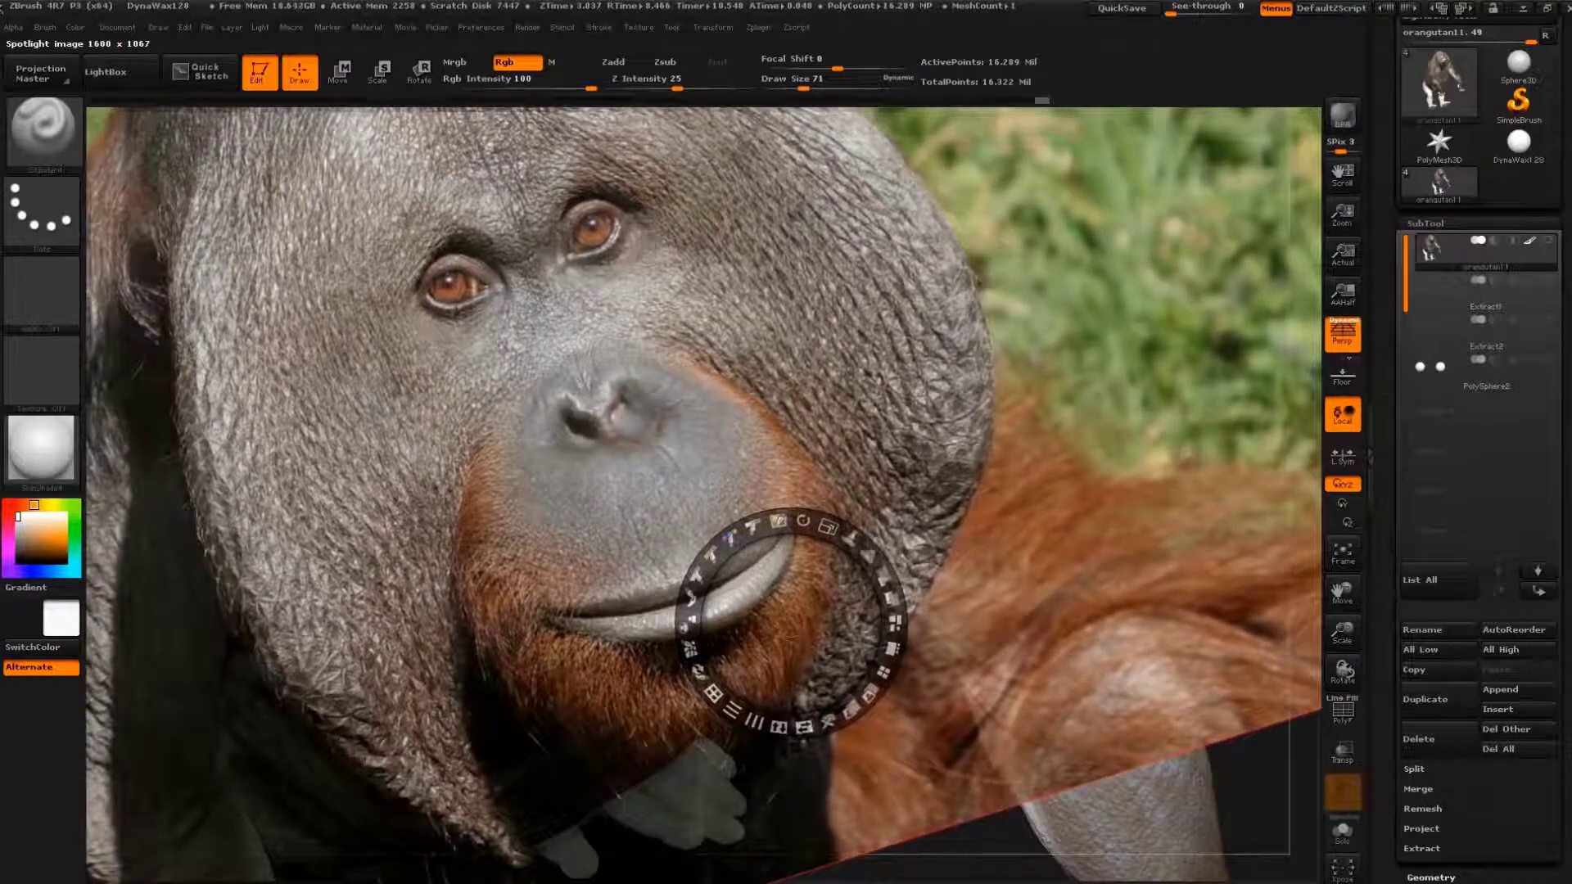
- Turn the model to show its face and roughly scale the Bornean photo over it
{"action": "key", "text": "shift+z"}
{"action": "key", "text": "s"}
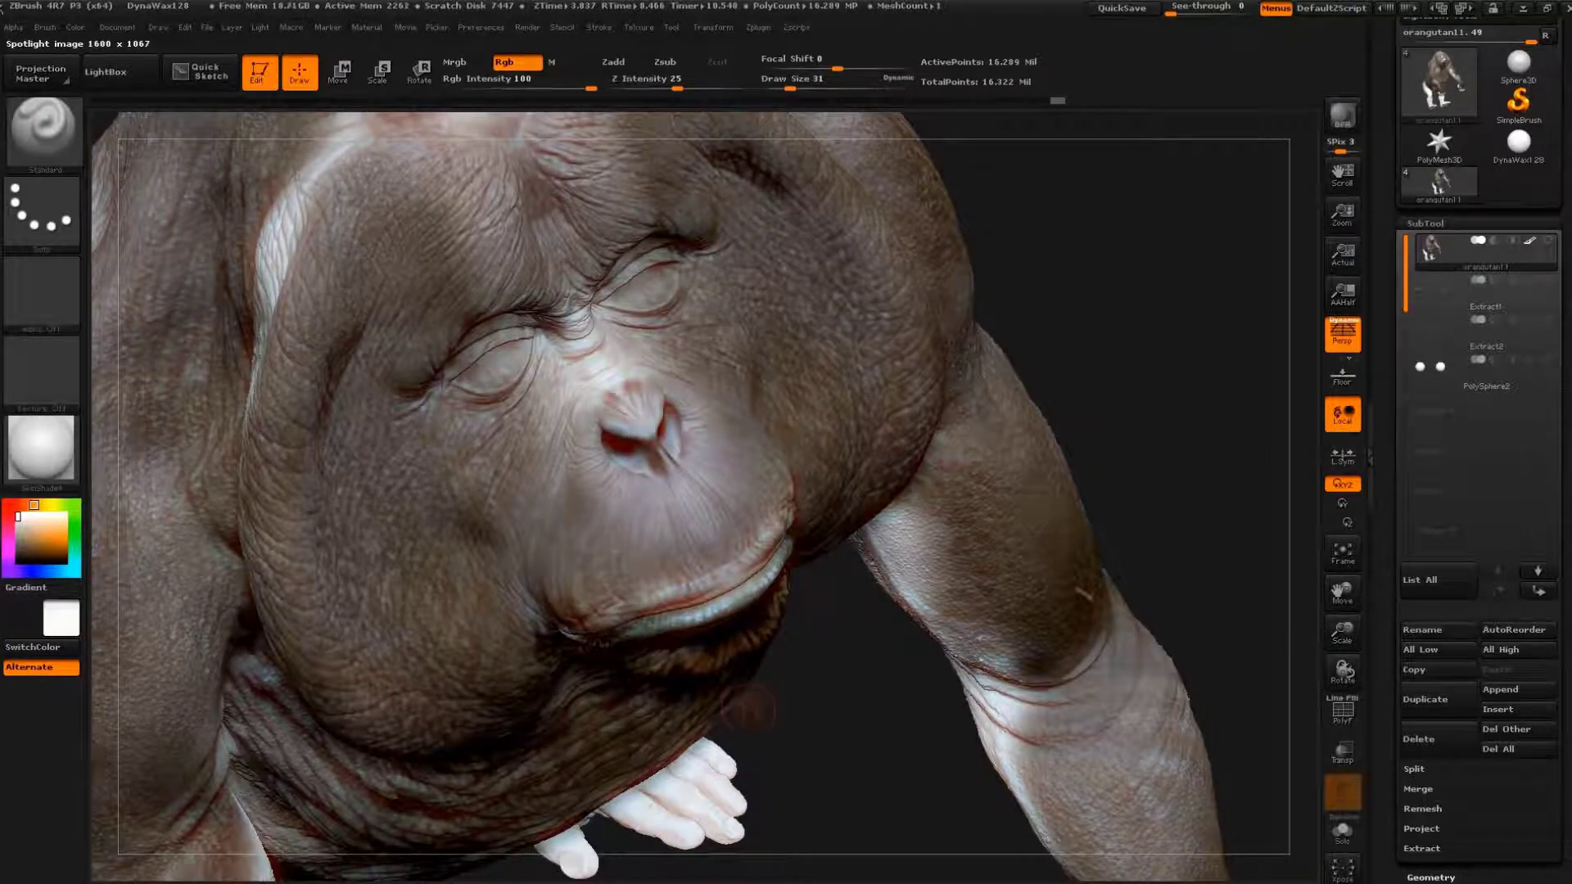
{"action": "left_click_drag", "start_coordinate": [749, 708], "coordinate": [939, 656]}
{"action": "key", "text": "shift+z"}
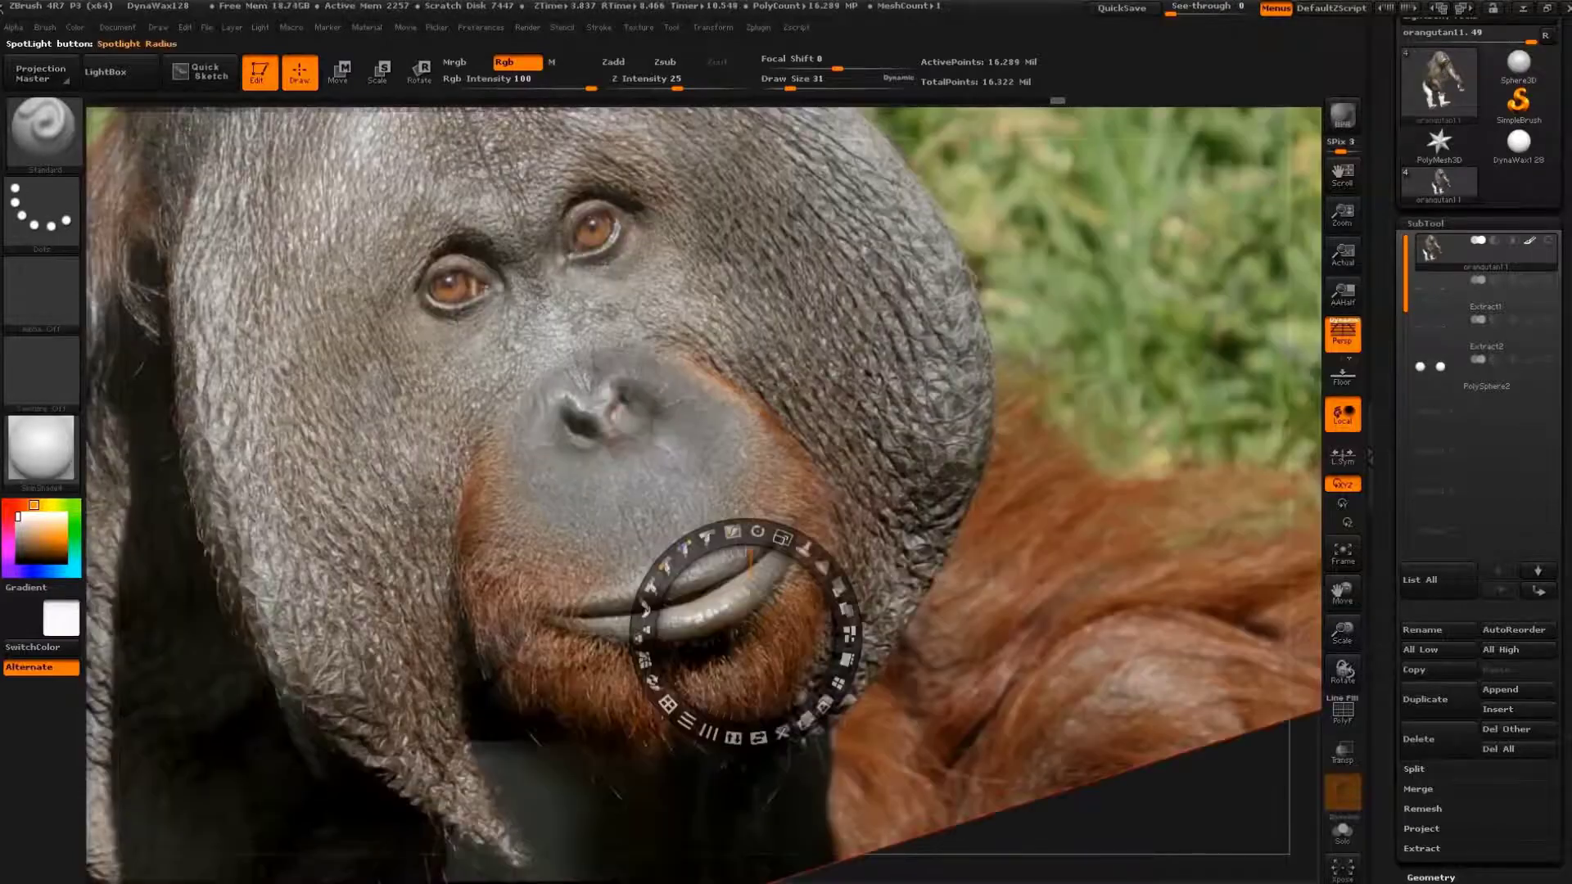
{"action": "left_click_drag", "start_coordinate": [744, 630], "coordinate": [843, 491]}
{"action": "key", "text": "shift+z"}
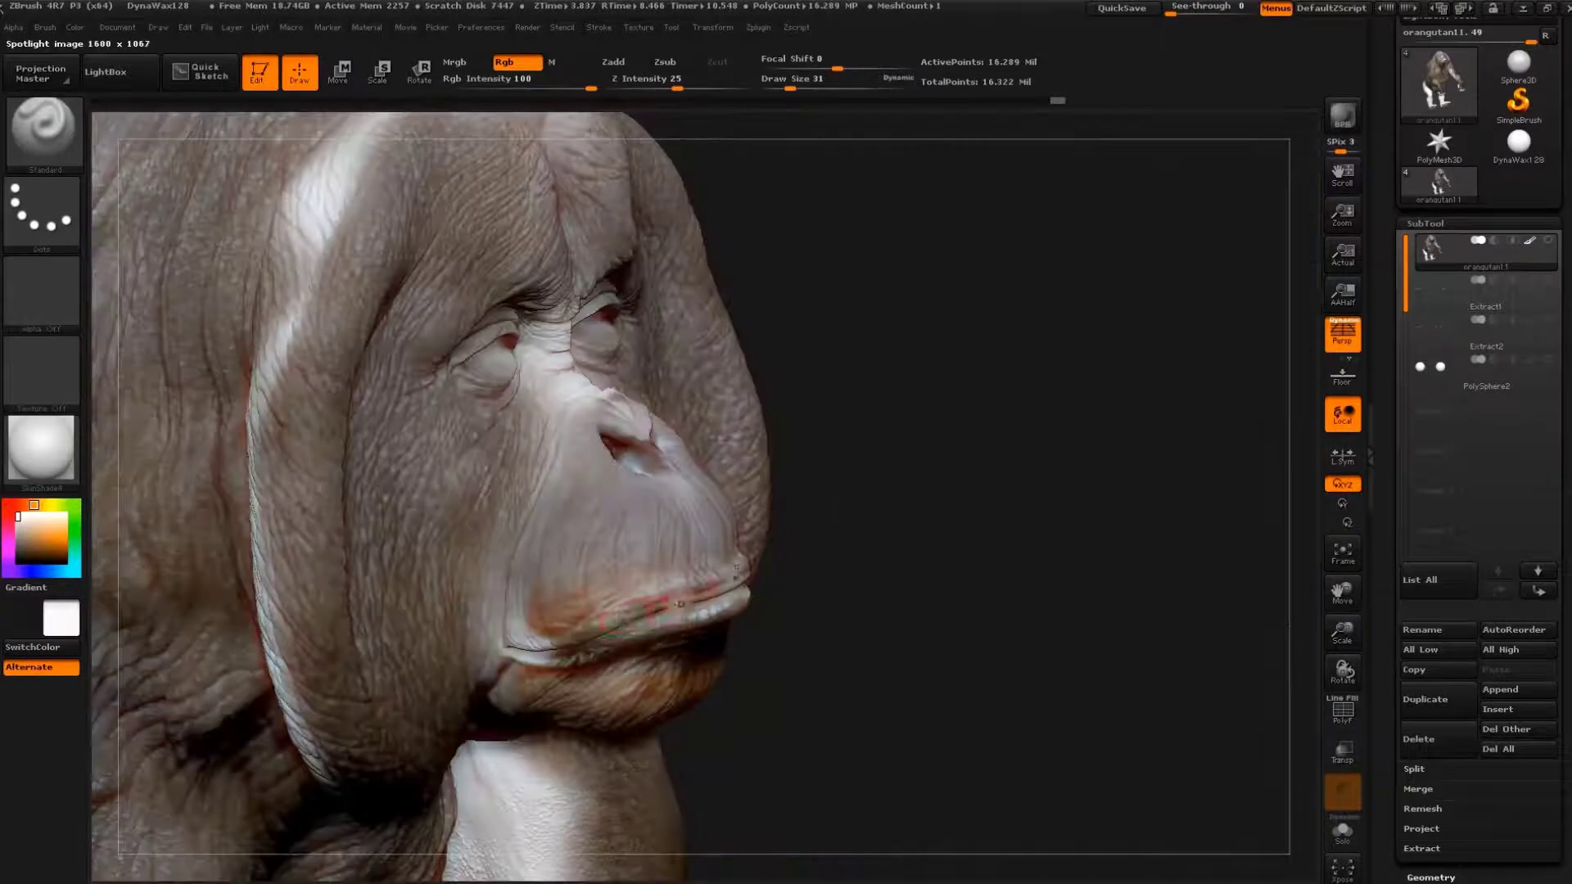
- Turn the face sideways, shift the photo right and down, and zoom out
{"action": "left_click_drag", "start_coordinate": [1179, 502], "coordinate": [1154, 515]}
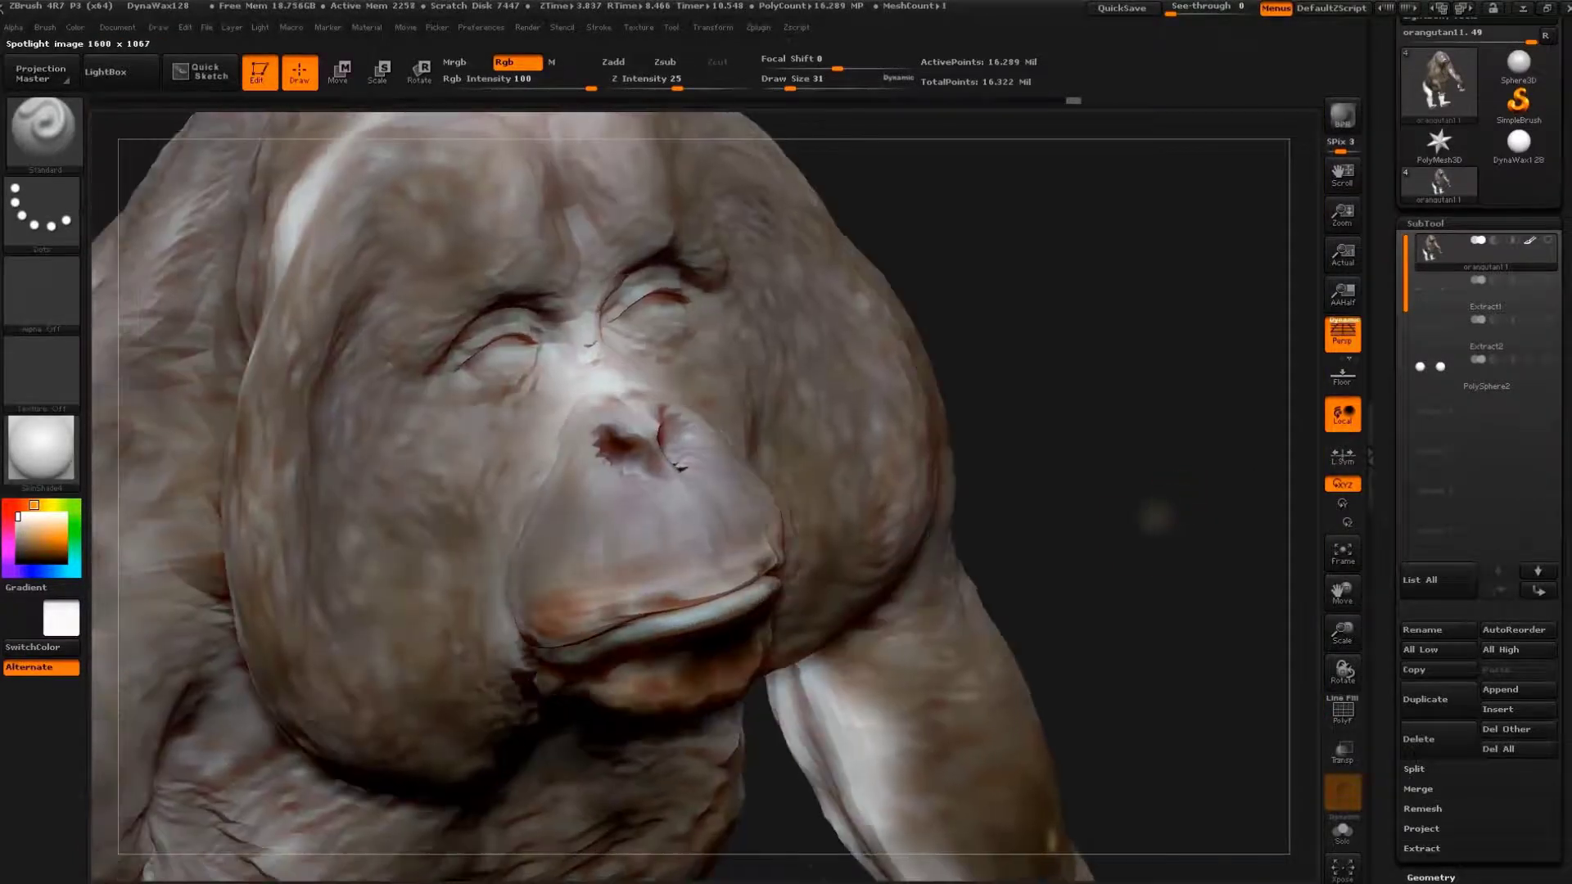
{"action": "key", "text": "shift+z"}
{"action": "mouse_move", "coordinate": [857, 516]}
{"action": "left_mouse_down"}
{"action": "mouse_move", "coordinate": [895, 526]}
{"action": "mouse_move", "coordinate": [922, 508]}
{"action": "mouse_move", "coordinate": [942, 526]}
{"action": "left_mouse_up"}
{"action": "key", "text": "shift+z"}
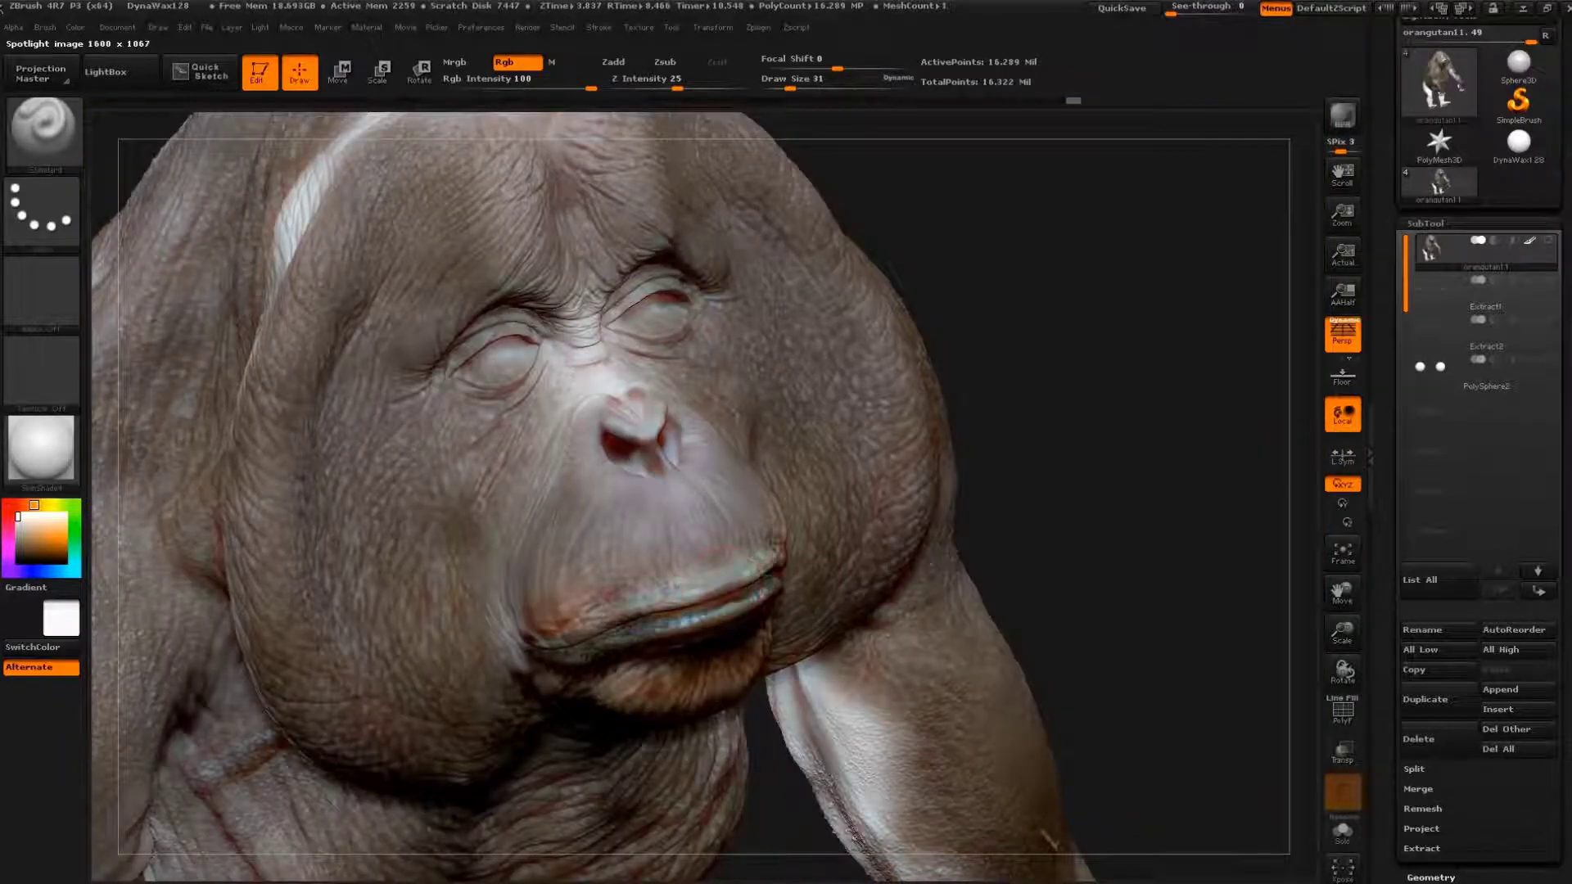
{"action": "left_click_drag", "start_coordinate": [1033, 547], "coordinate": [1225, 516]}
{"action": "mouse_move", "coordinate": [1133, 621]}
{"action": "left_mouse_down"}
{"action": "mouse_move", "coordinate": [1098, 585]}
{"action": "mouse_move", "coordinate": [1154, 466]}
{"action": "left_mouse_up"}
- Enlarge and reposition the close-up photo so its features line up with the face
{"action": "key", "text": "shift+z"}
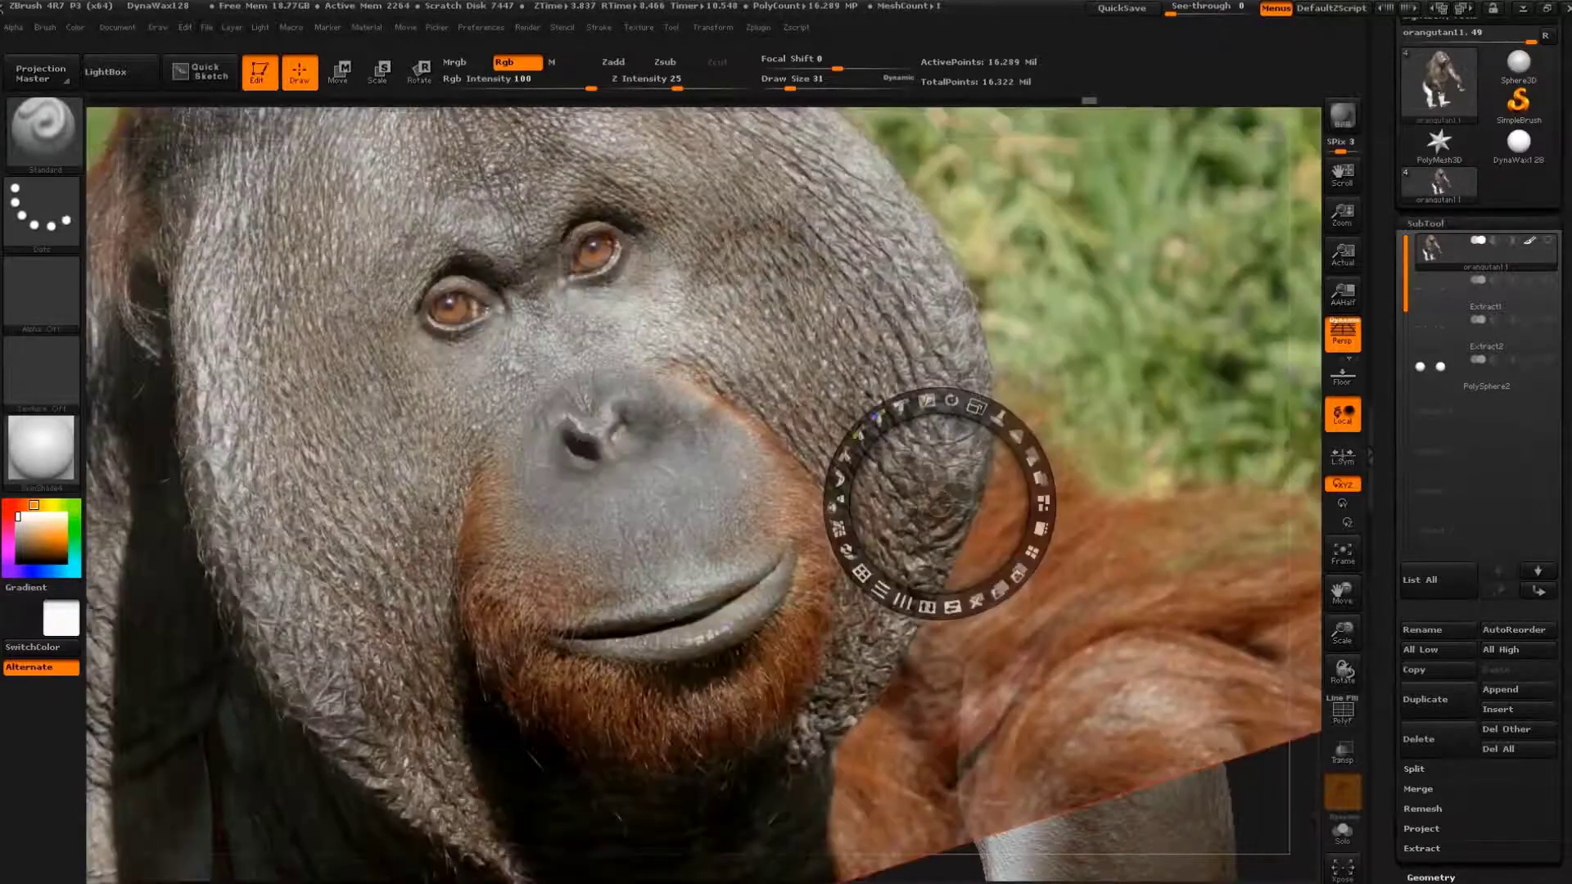
{"action": "left_click", "coordinate": [1177, 366]}
{"action": "left_click_drag", "start_coordinate": [1277, 360], "coordinate": [1261, 426]}
{"action": "left_click_drag", "start_coordinate": [1177, 366], "coordinate": [813, 399]}
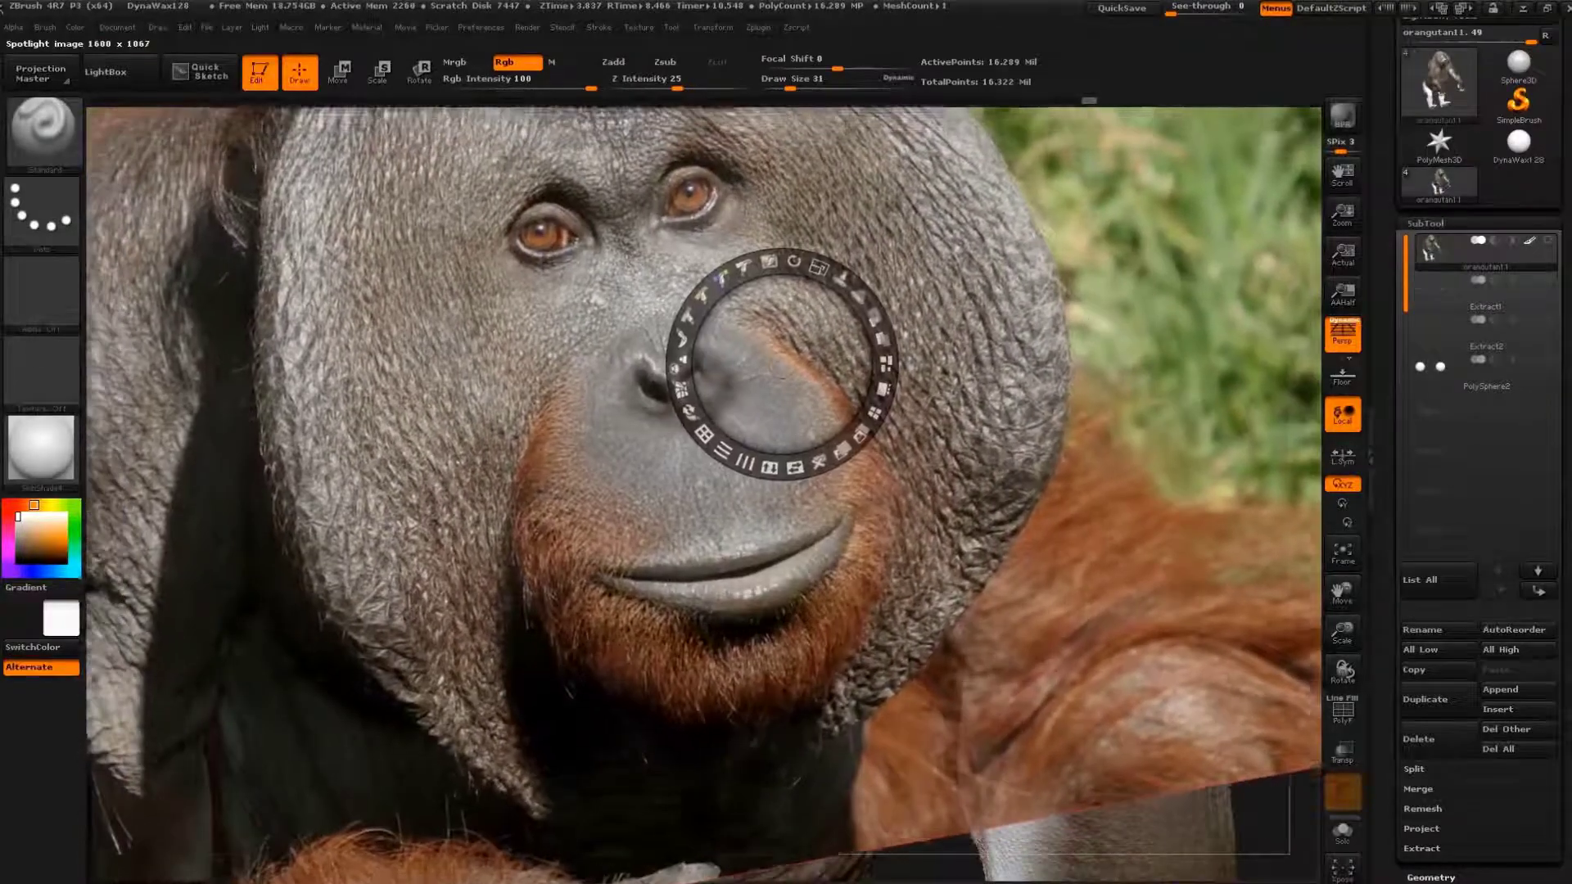
{"action": "left_click_drag", "start_coordinate": [908, 398], "coordinate": [925, 385]}
{"action": "left_click_drag", "start_coordinate": [813, 398], "coordinate": [671, 376]}
{"action": "key", "text": "shift+z"}
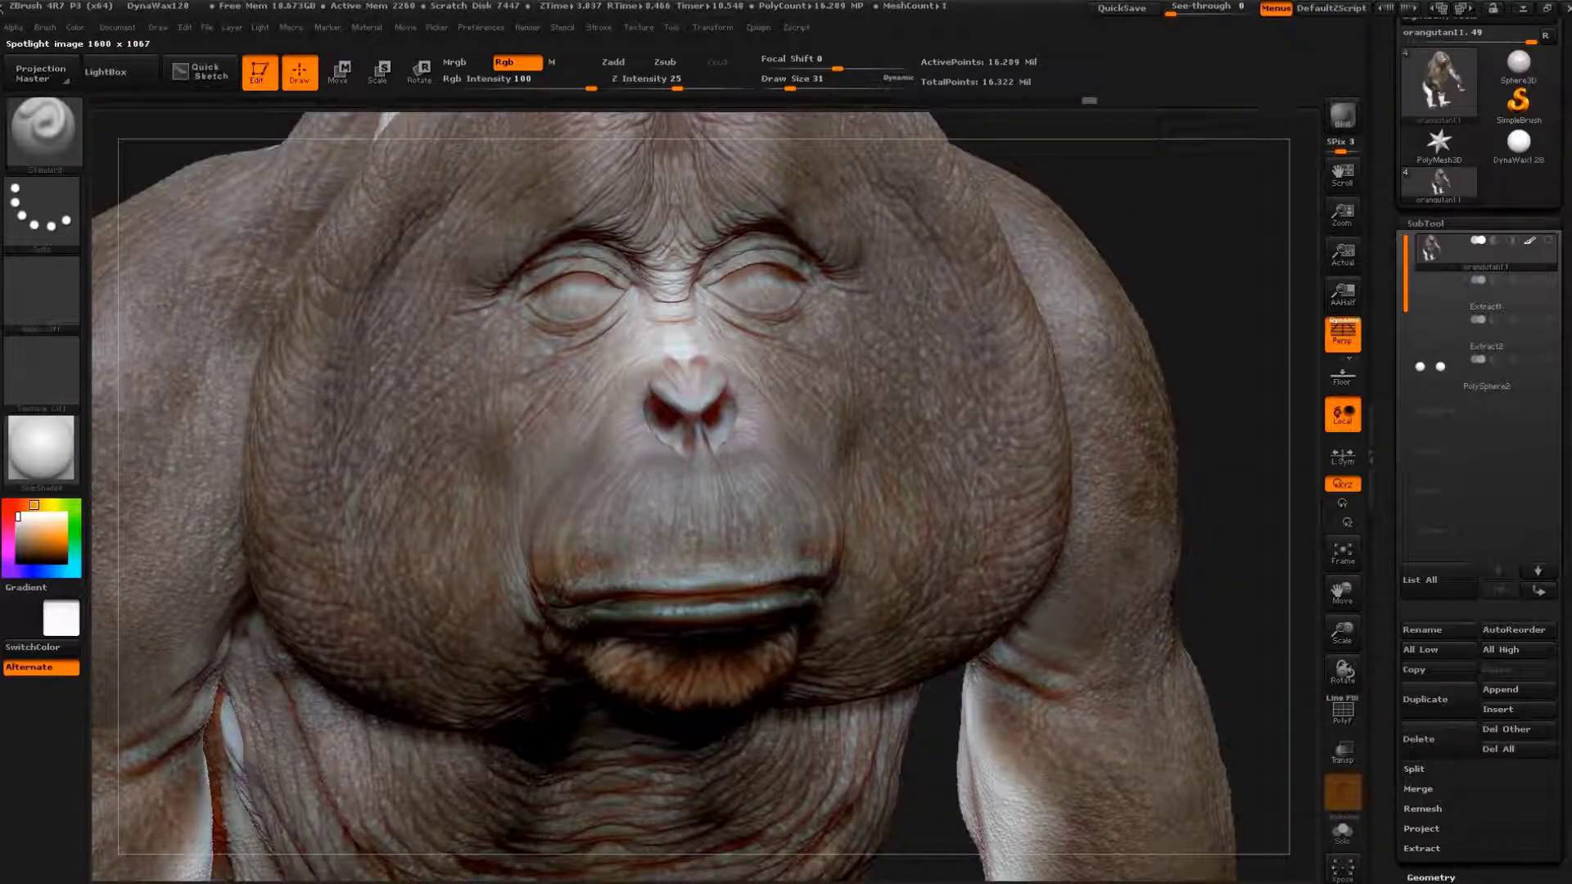
- Compare photo and sculpt, then rotate the photo to align the eyes, anchored on the left eye
{"action": "key", "text": "shift+z"}
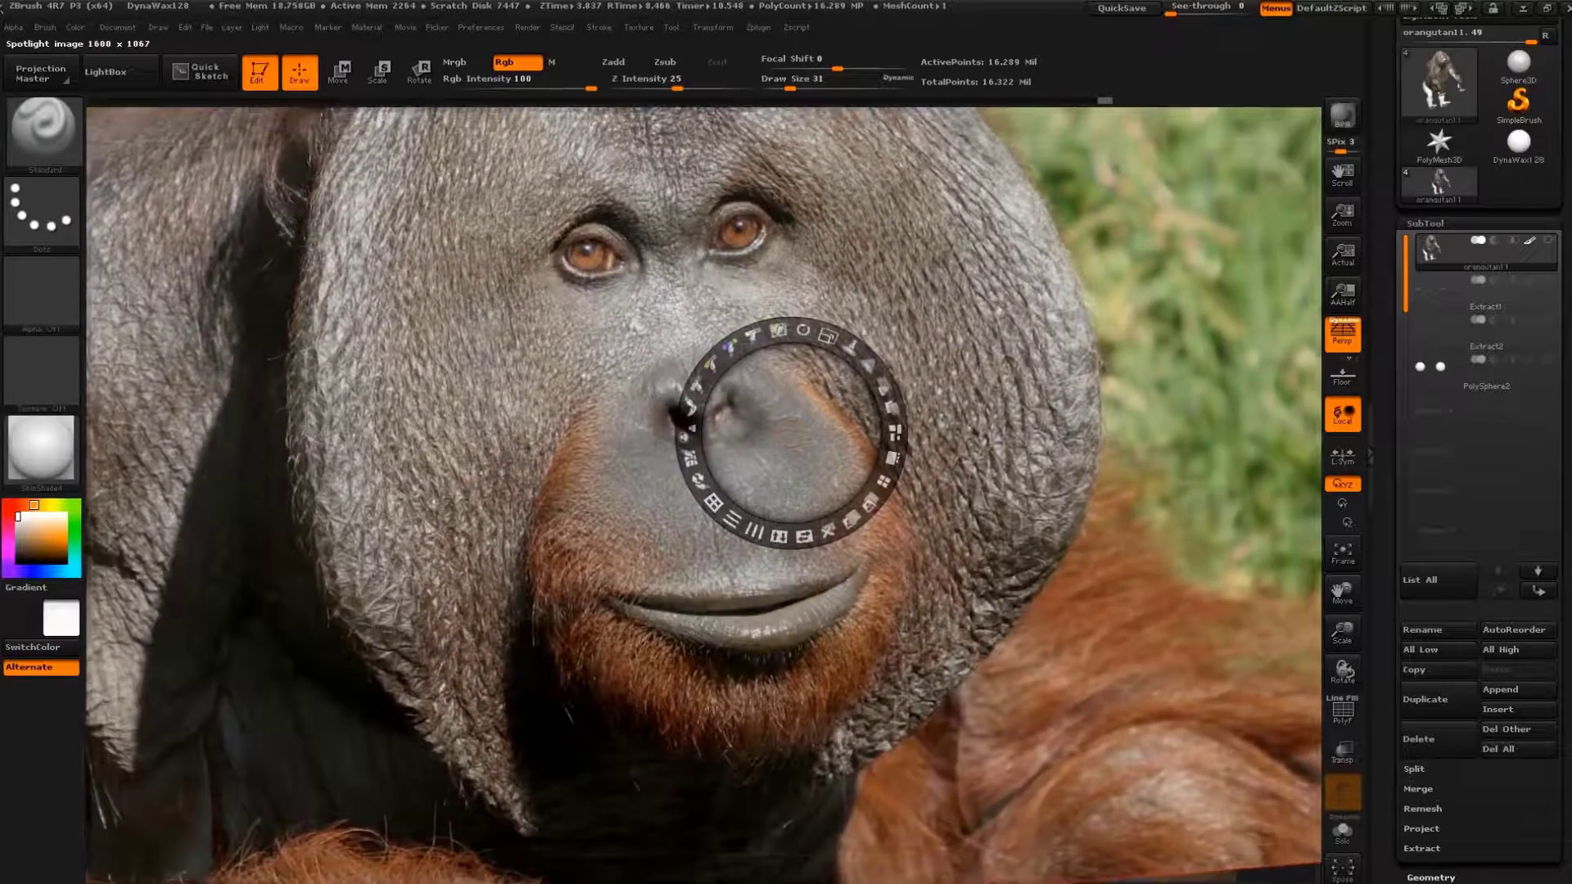
{"action": "key", "text": "shift+z"}
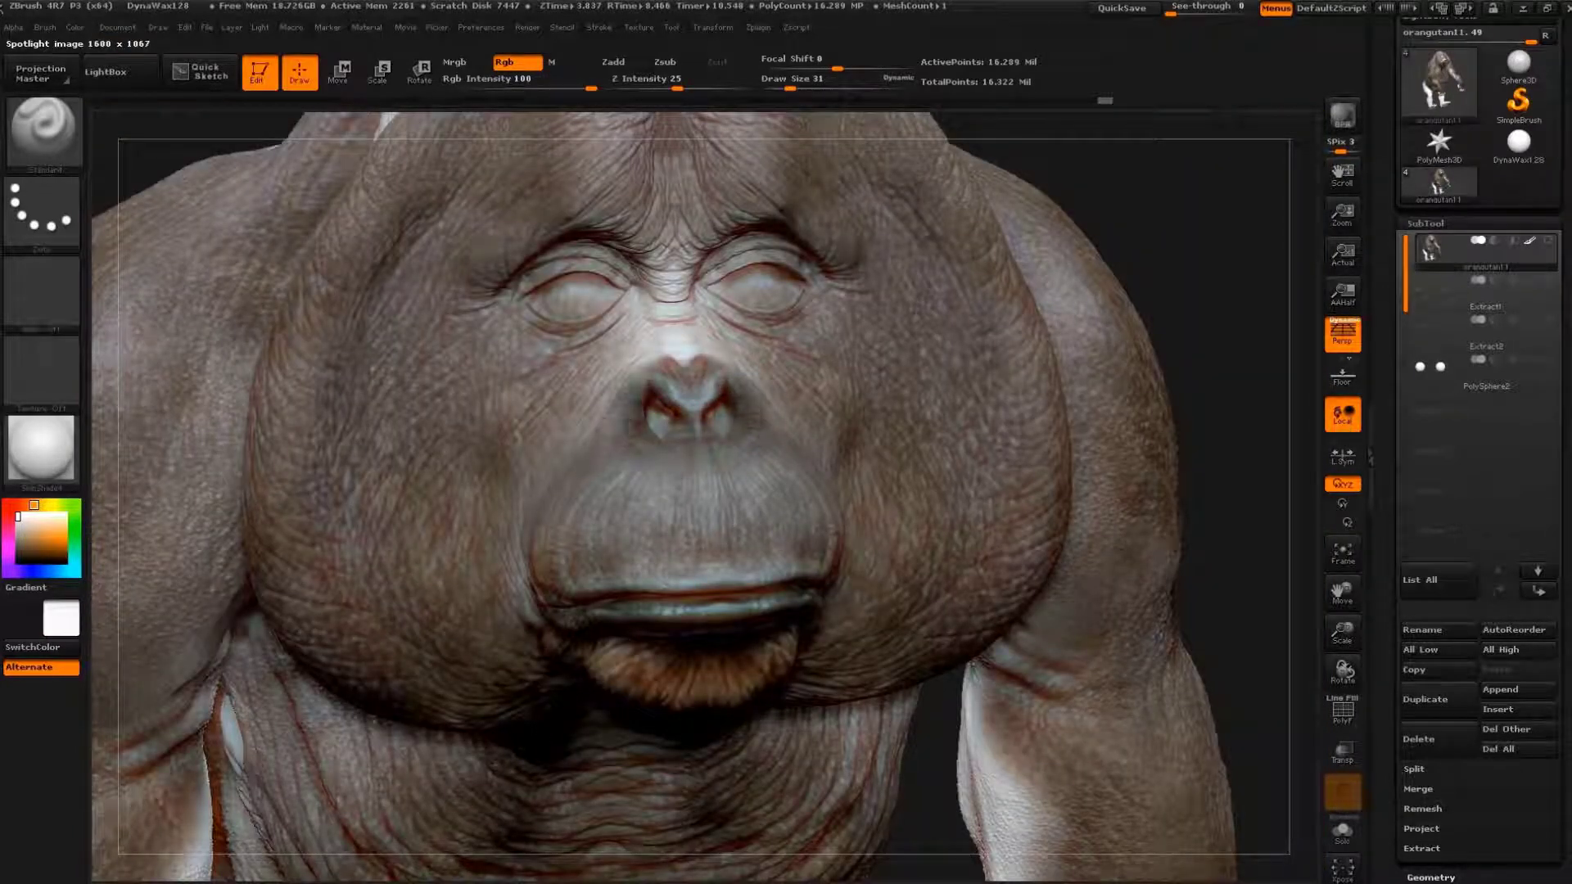
{"action": "key", "text": "shift+z"}
{"action": "key", "text": "shift+z"}
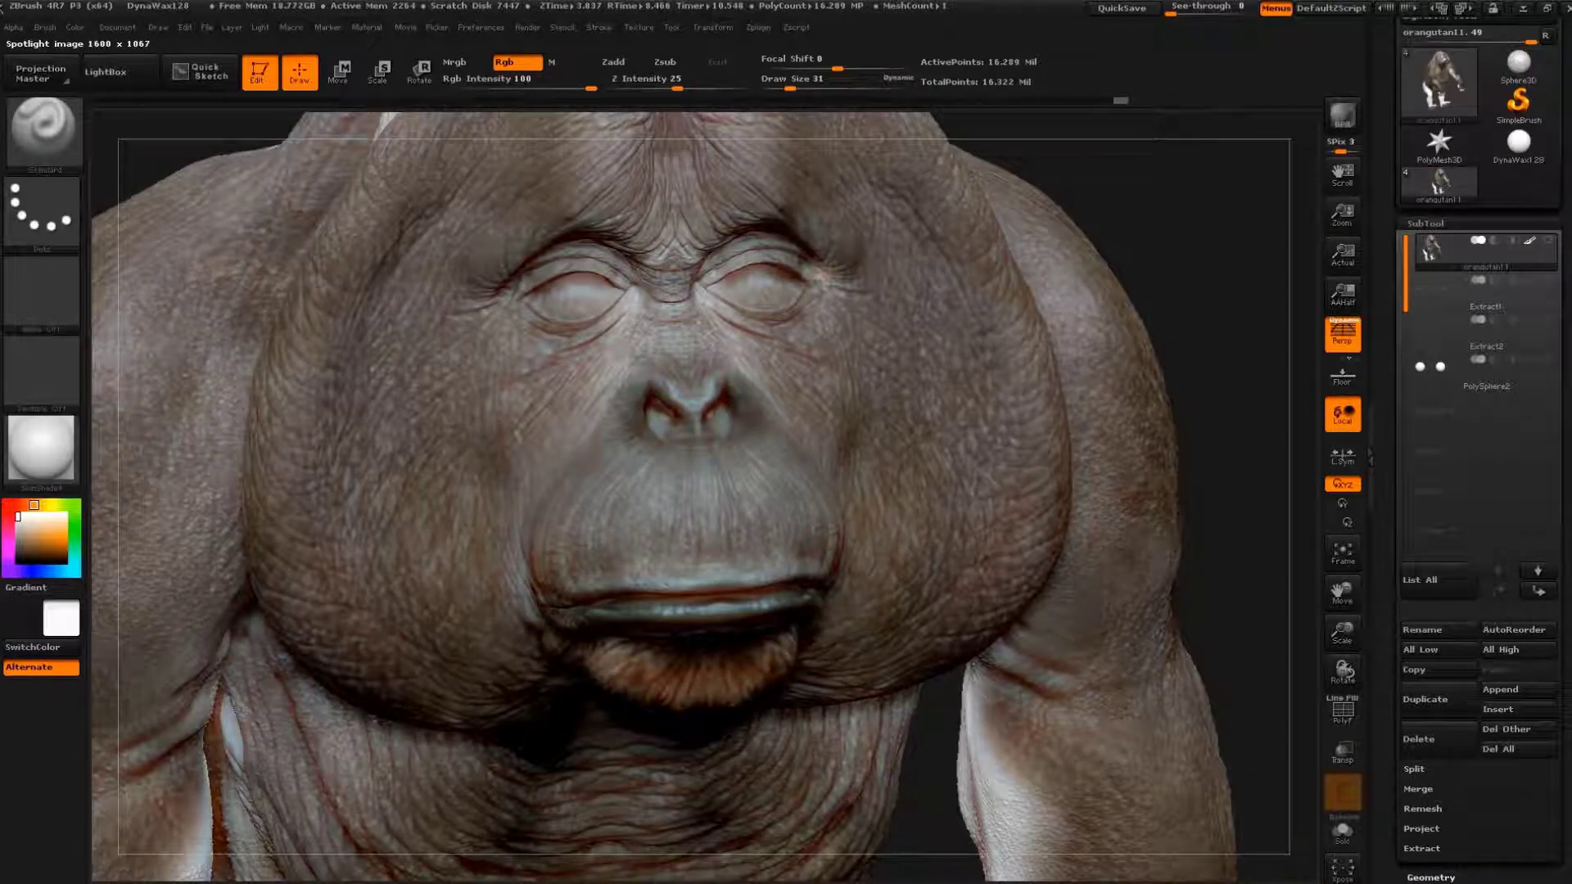
{"action": "key", "text": "shift+z"}
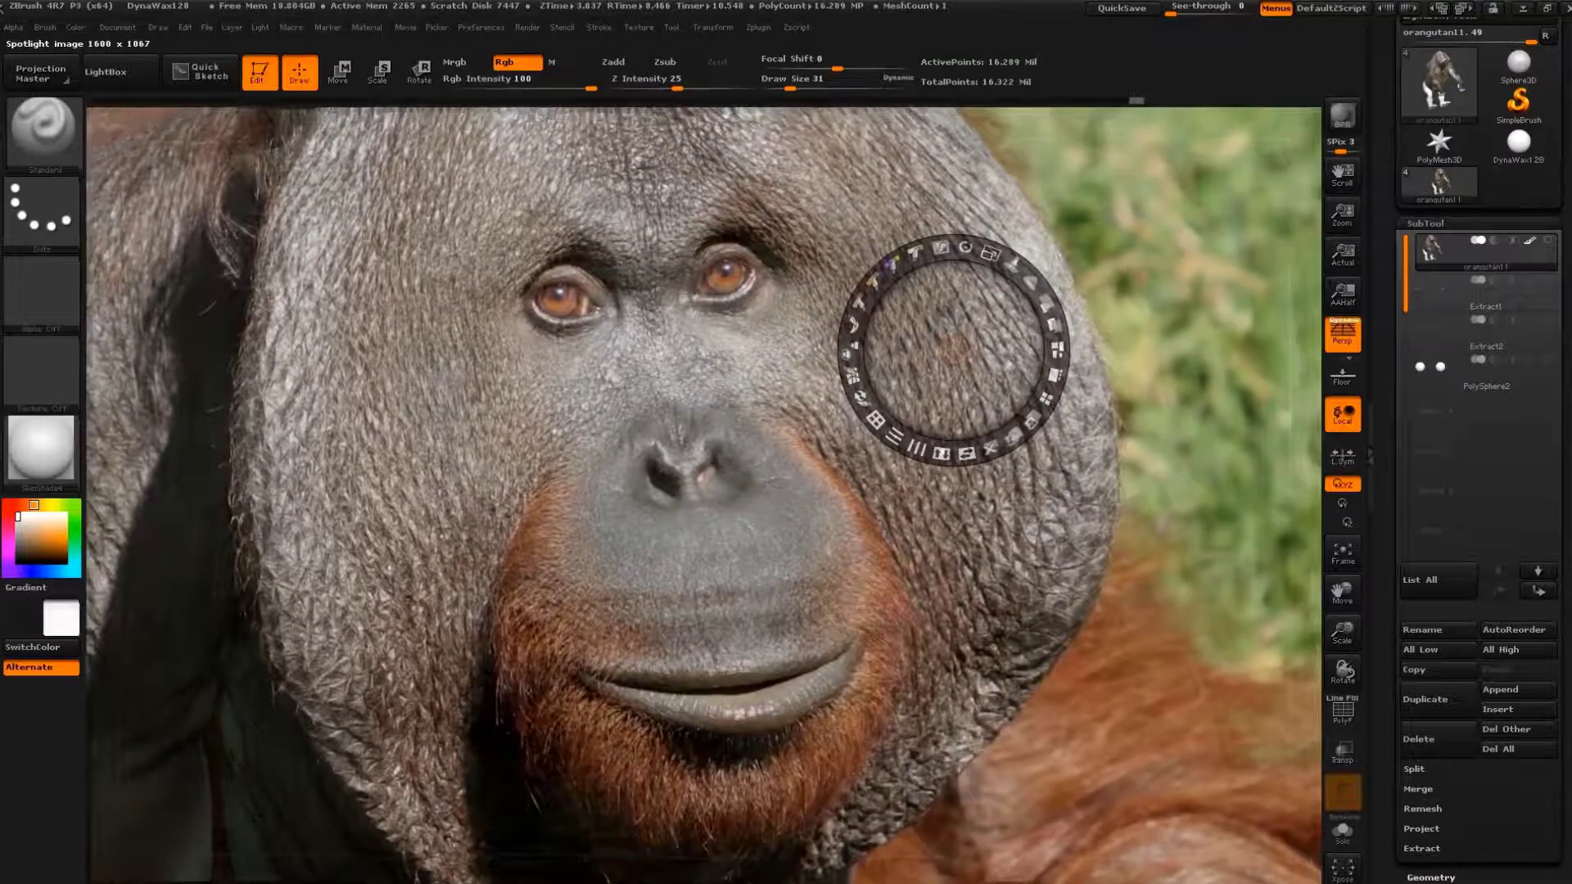
{"action": "mouse_move", "coordinate": [975, 243]}
{"action": "left_mouse_down"}
{"action": "mouse_move", "coordinate": [974, 275]}
{"action": "mouse_move", "coordinate": [1004, 252]}
{"action": "left_mouse_up"}
{"action": "left_click", "coordinate": [508, 280]}
- Test-paint the photo's eye colouring onto both eyes, then undo it
{"action": "key", "text": "shift+z"}
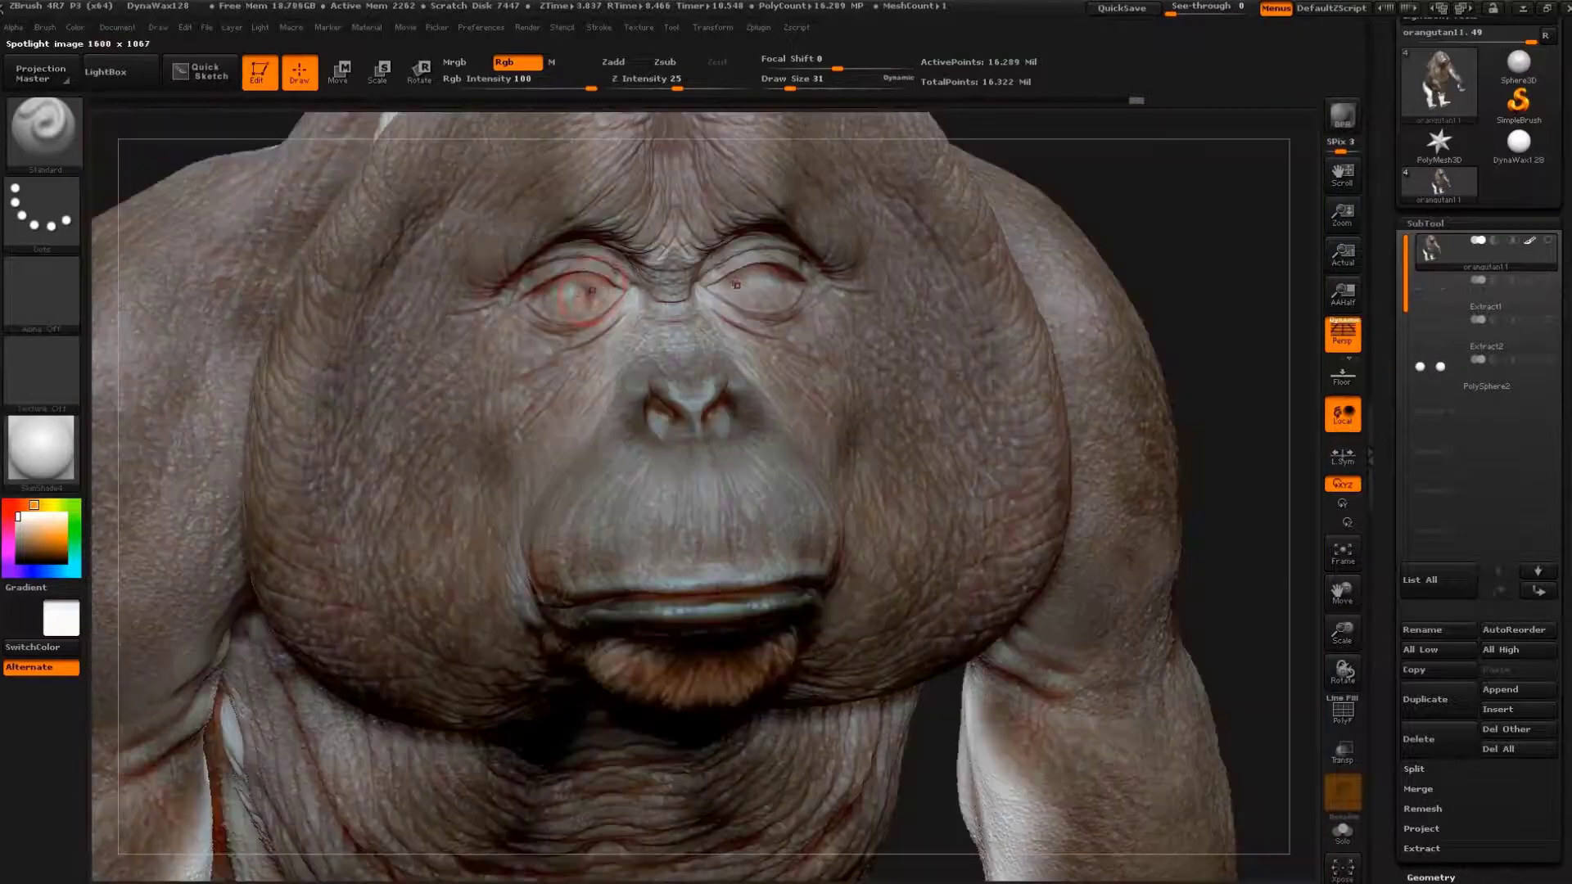
{"action": "left_click_drag", "start_coordinate": [753, 256], "coordinate": [714, 275]}
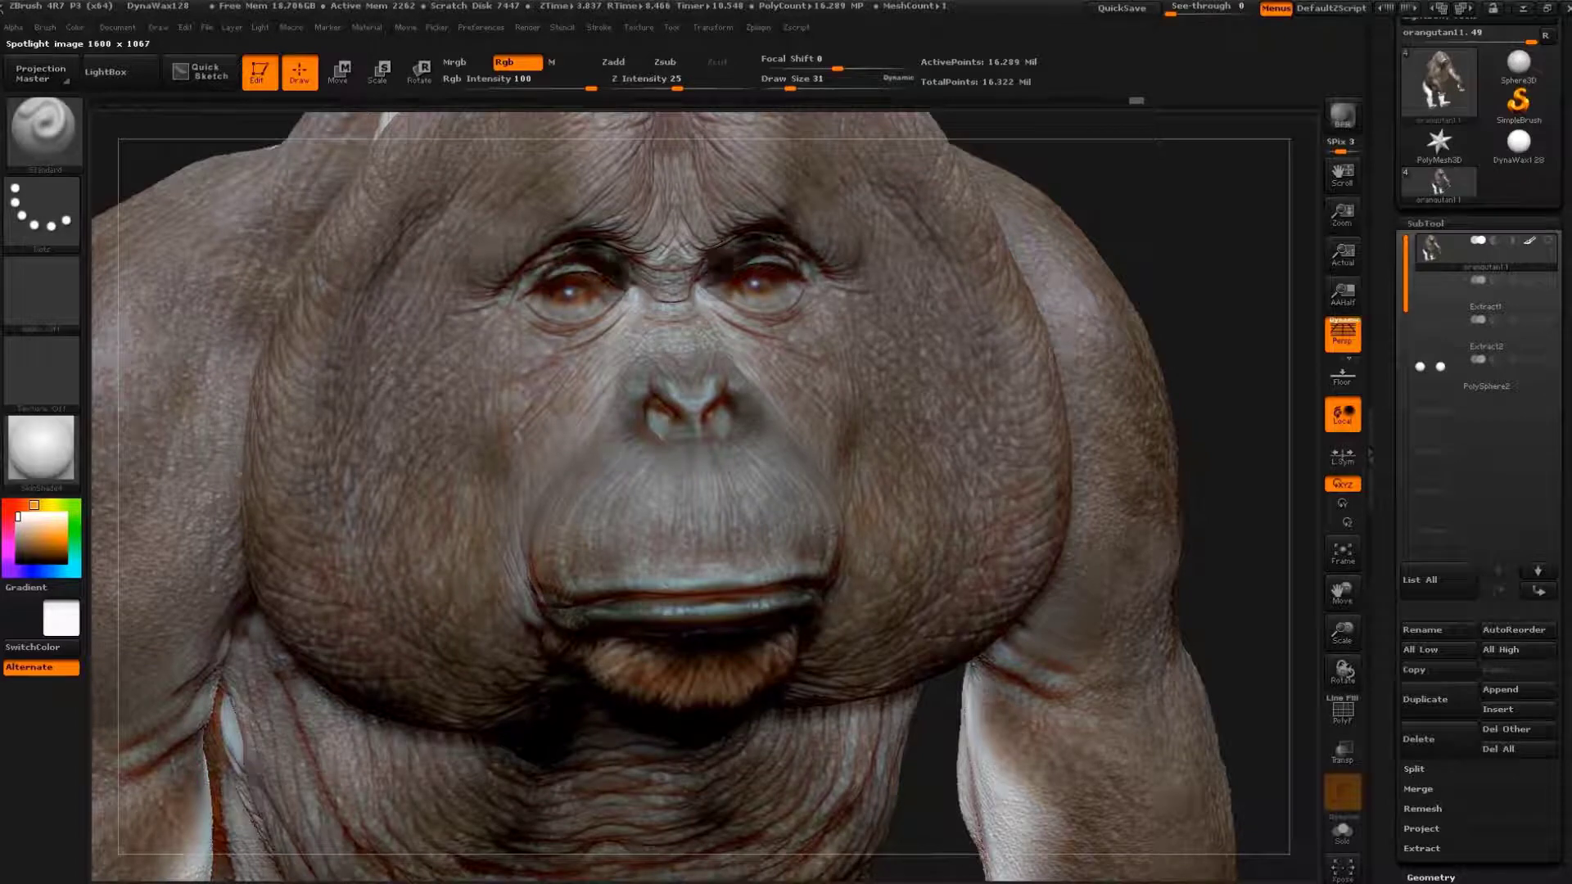
{"action": "key", "text": "b"}
{"action": "key", "text": "s"}
{"action": "key", "text": "t"}
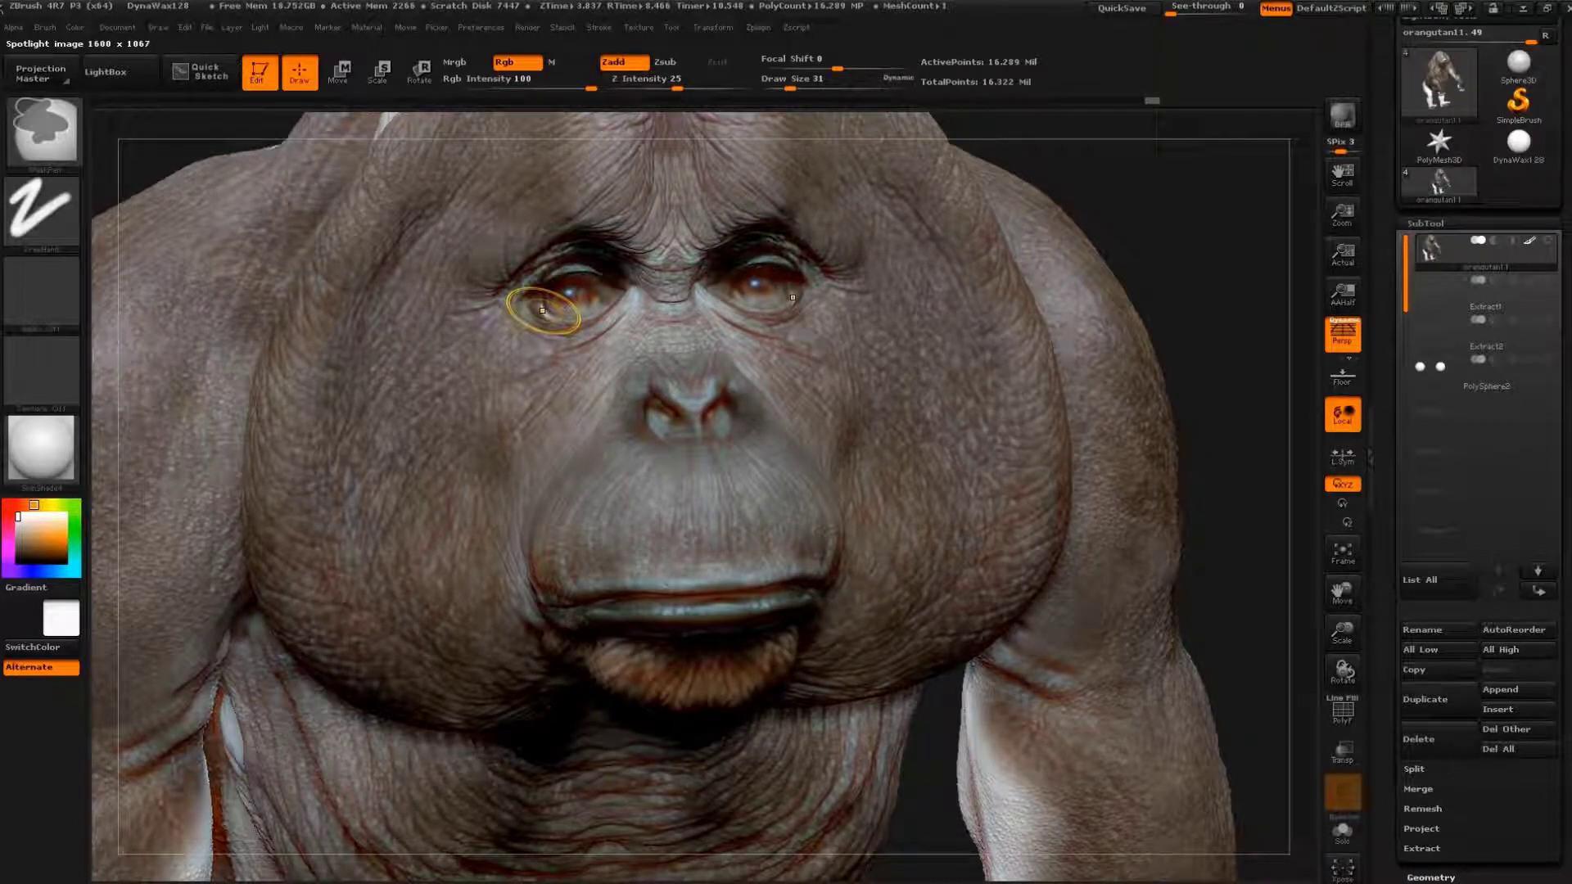
{"action": "key", "text": "ctrl+z"}
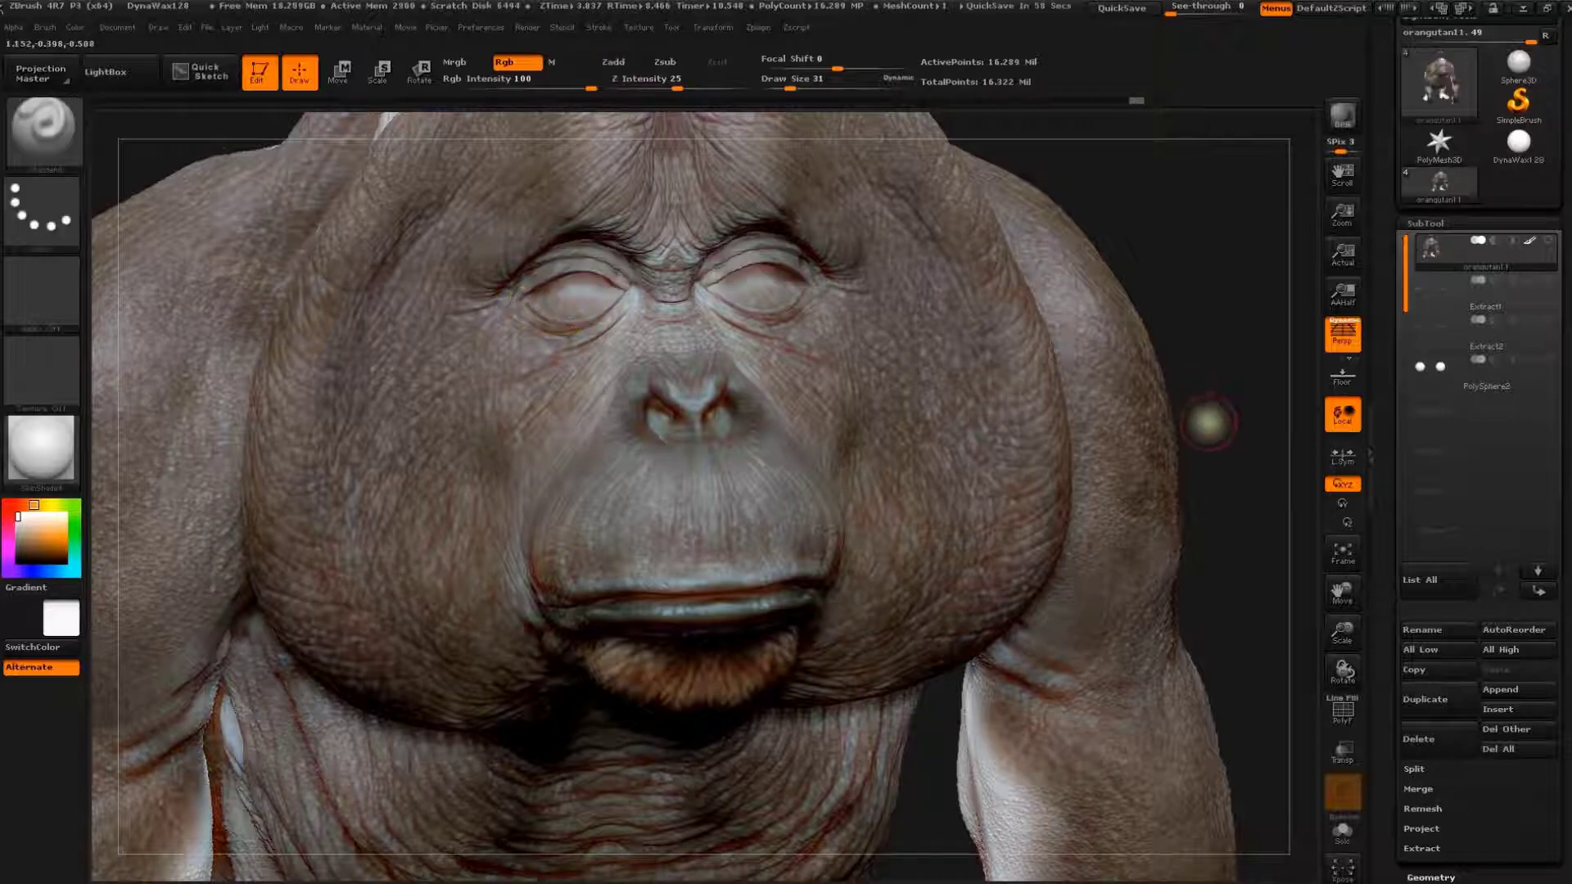
- Zoom out to the whole orangutan and rotate it to a low front view
{"action": "mouse_move", "coordinate": [1218, 466]}
{"action": "left_mouse_down", "text": "alt"}
{"action": "mouse_move", "coordinate": [1017, 420]}
{"action": "mouse_move", "coordinate": [1139, 478]}
{"action": "mouse_move", "coordinate": [1096, 467]}
{"action": "left_mouse_up", "text": "alt"}
{"action": "key", "text": "shift+z"}
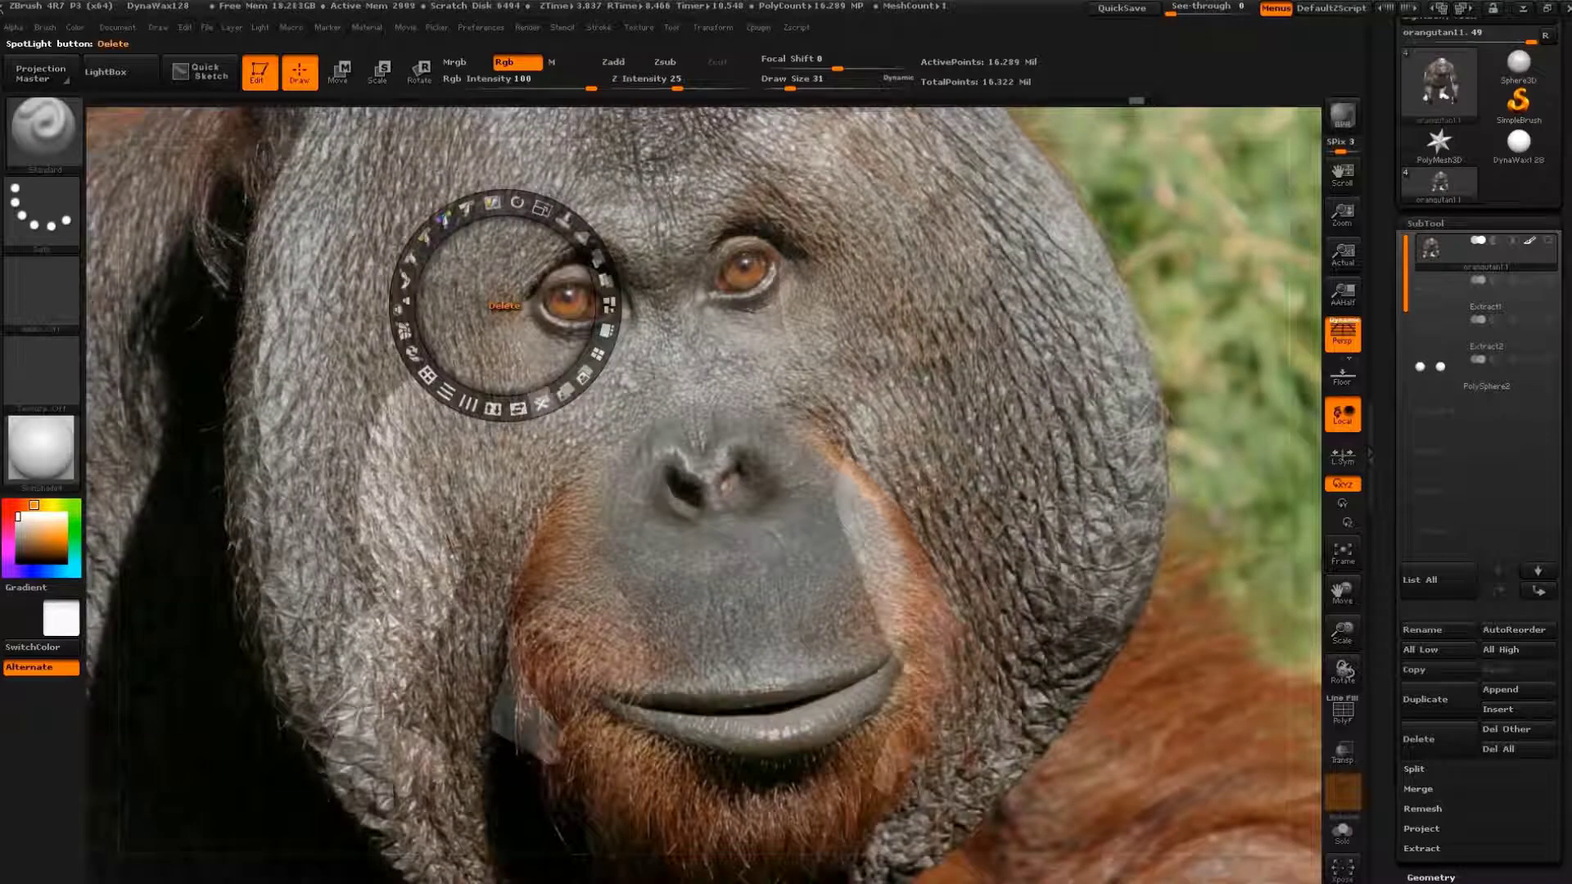
{"action": "key", "text": "shift+z"}
{"action": "mouse_move", "coordinate": [1097, 467]}
{"action": "left_mouse_down"}
{"action": "mouse_move", "coordinate": [1023, 459]}
{"action": "mouse_move", "coordinate": [1064, 524]}
{"action": "mouse_move", "coordinate": [941, 492]}
{"action": "left_mouse_up"}
- Try a couple of materials, including a whitish-grey one, rotating the model to compare
{"action": "key", "text": "m"}
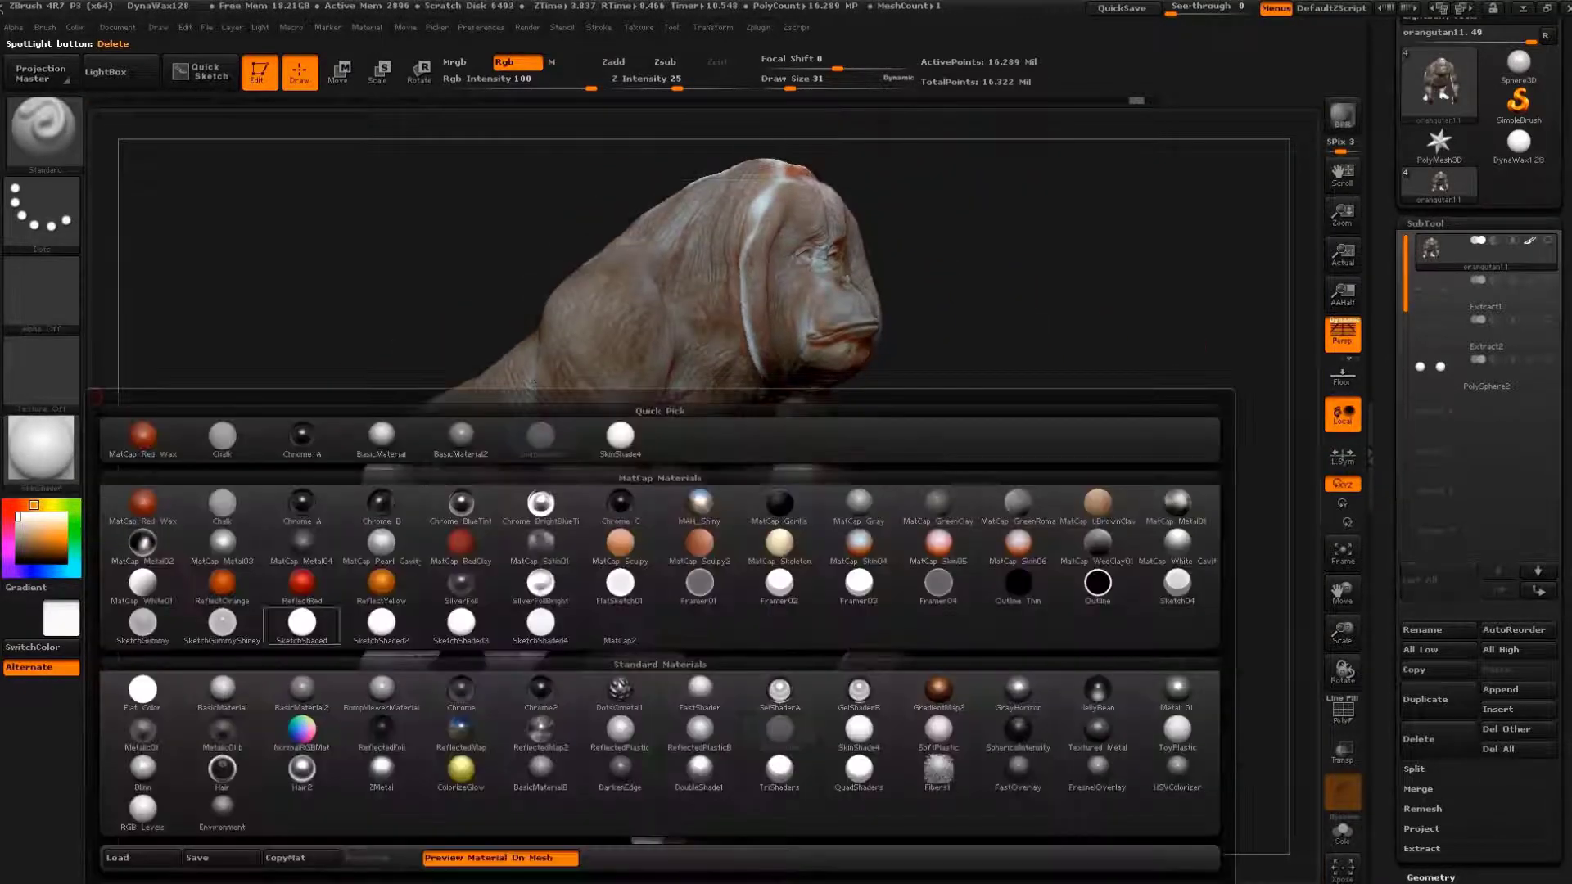
{"action": "left_click", "coordinate": [222, 692]}
{"action": "left_click_drag", "start_coordinate": [327, 508], "coordinate": [95, 503]}
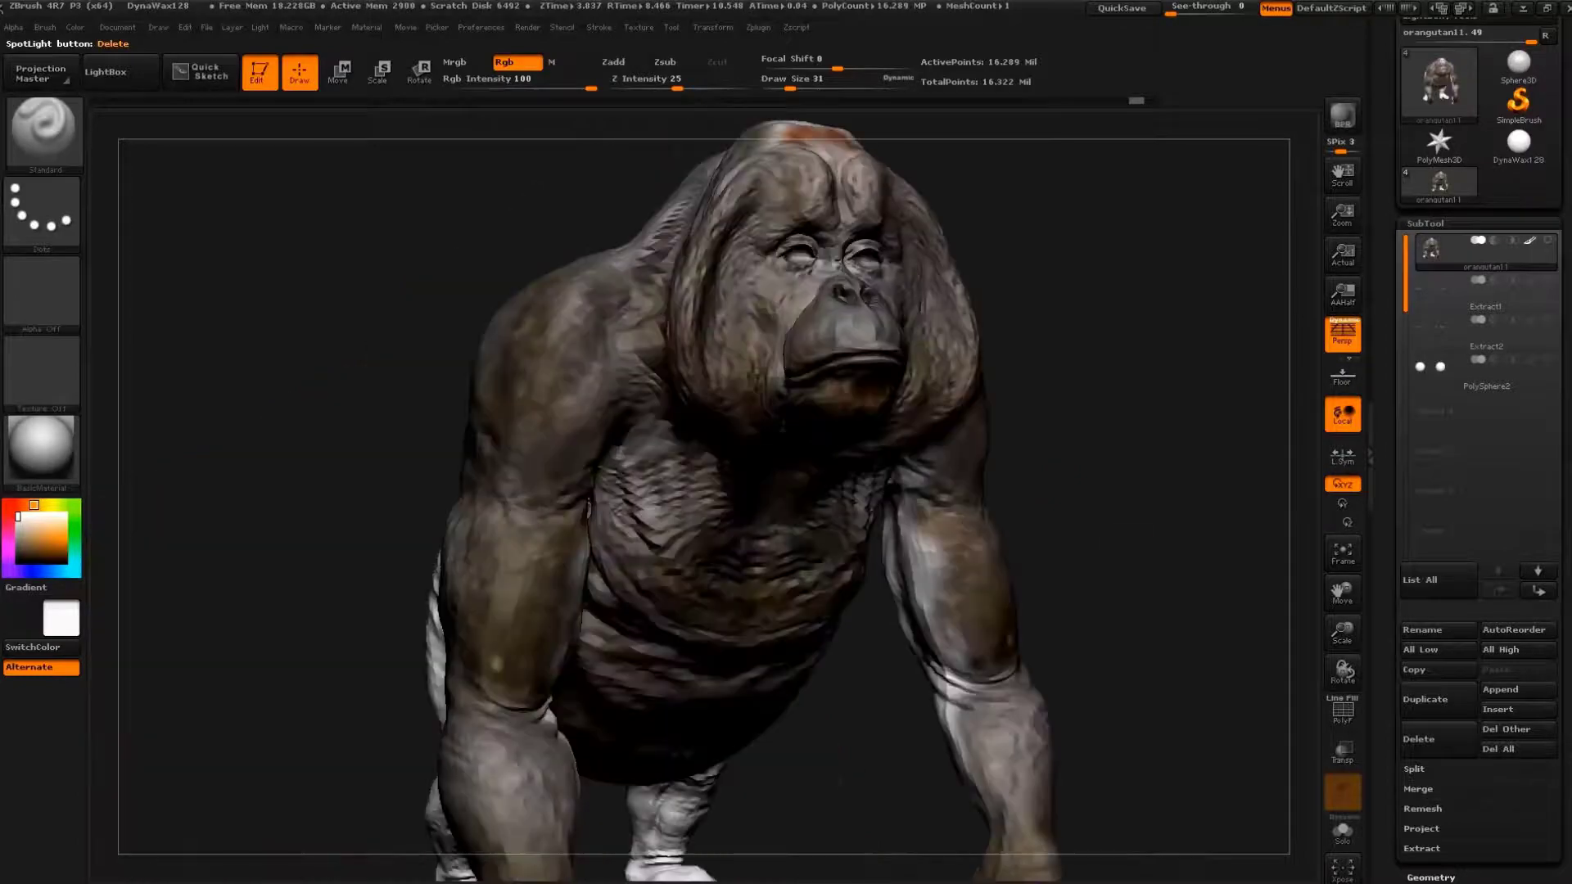
{"action": "key", "text": "m"}
{"action": "key", "text": "m"}
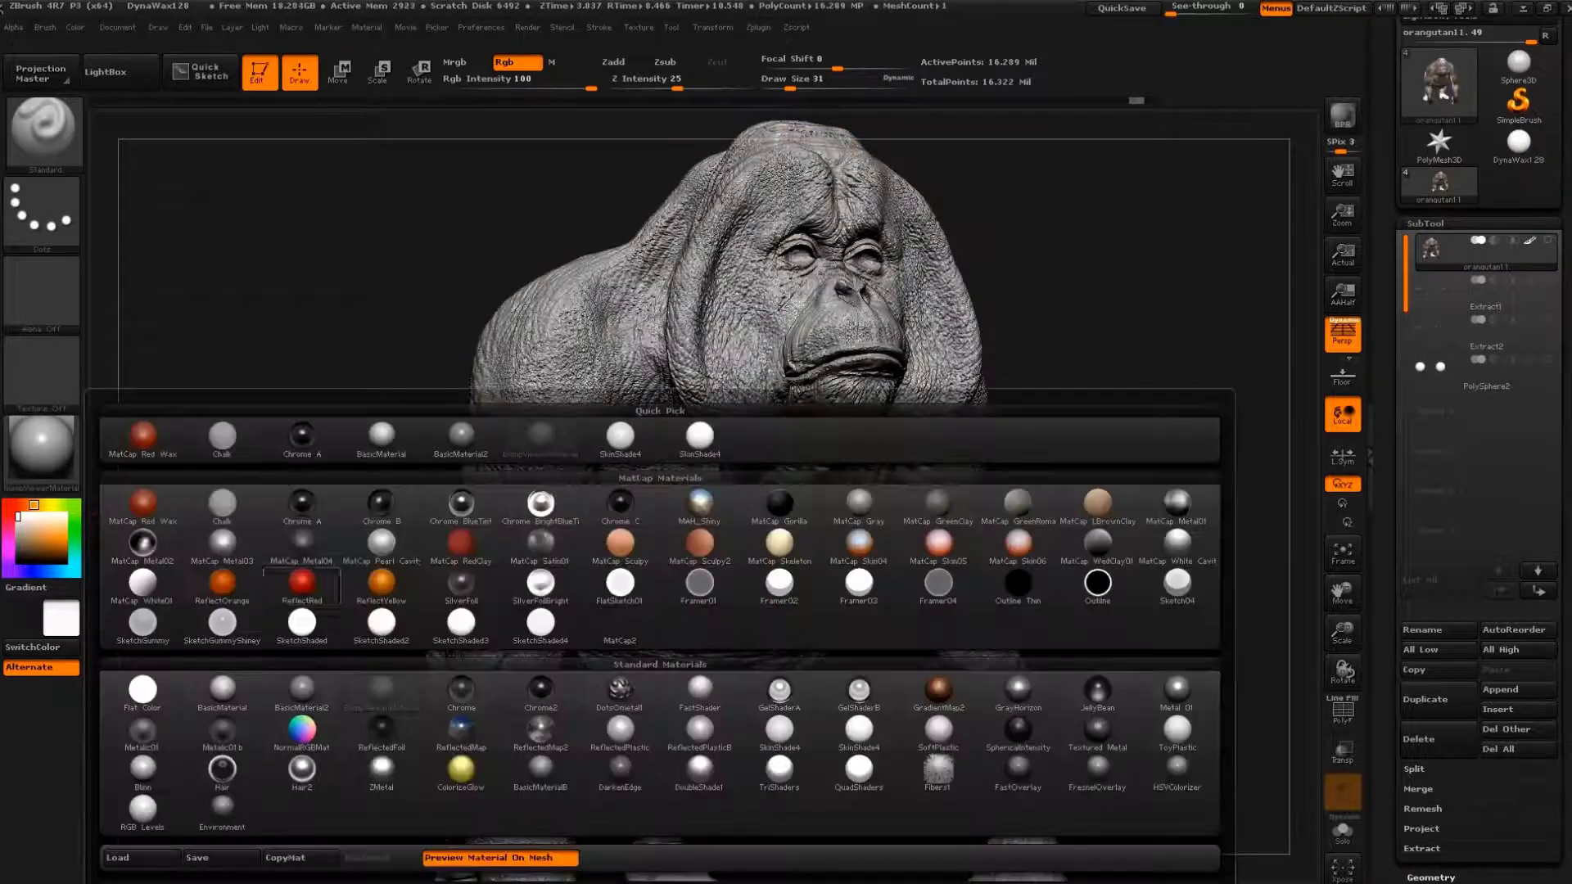
{"action": "key", "text": "m"}
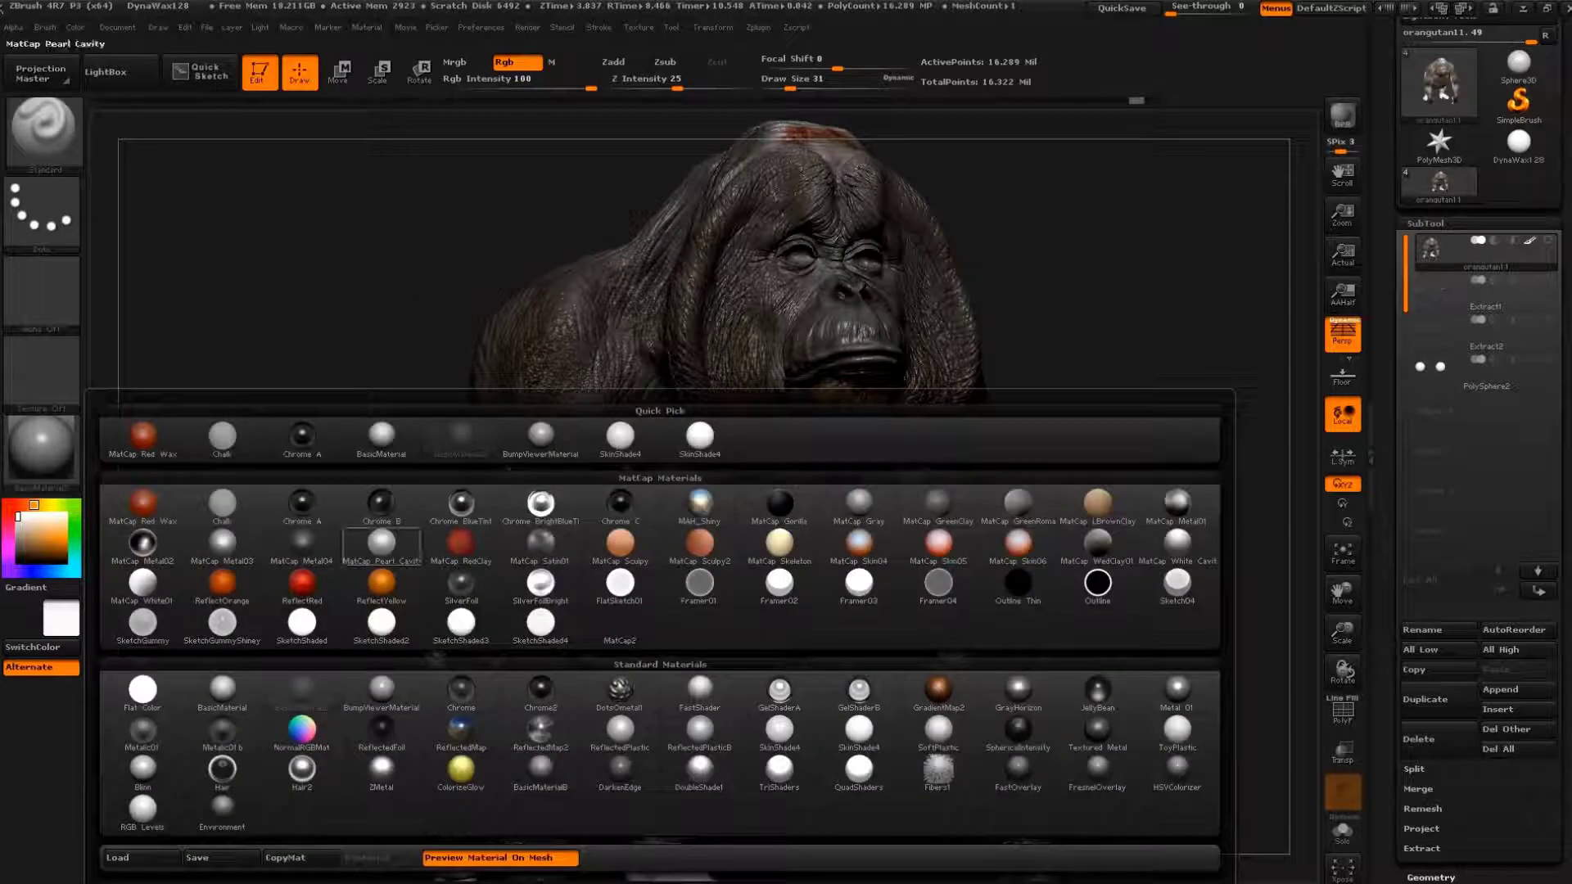
{"action": "left_click", "coordinate": [221, 440]}
{"action": "left_click_drag", "start_coordinate": [96, 474], "coordinate": [336, 463]}
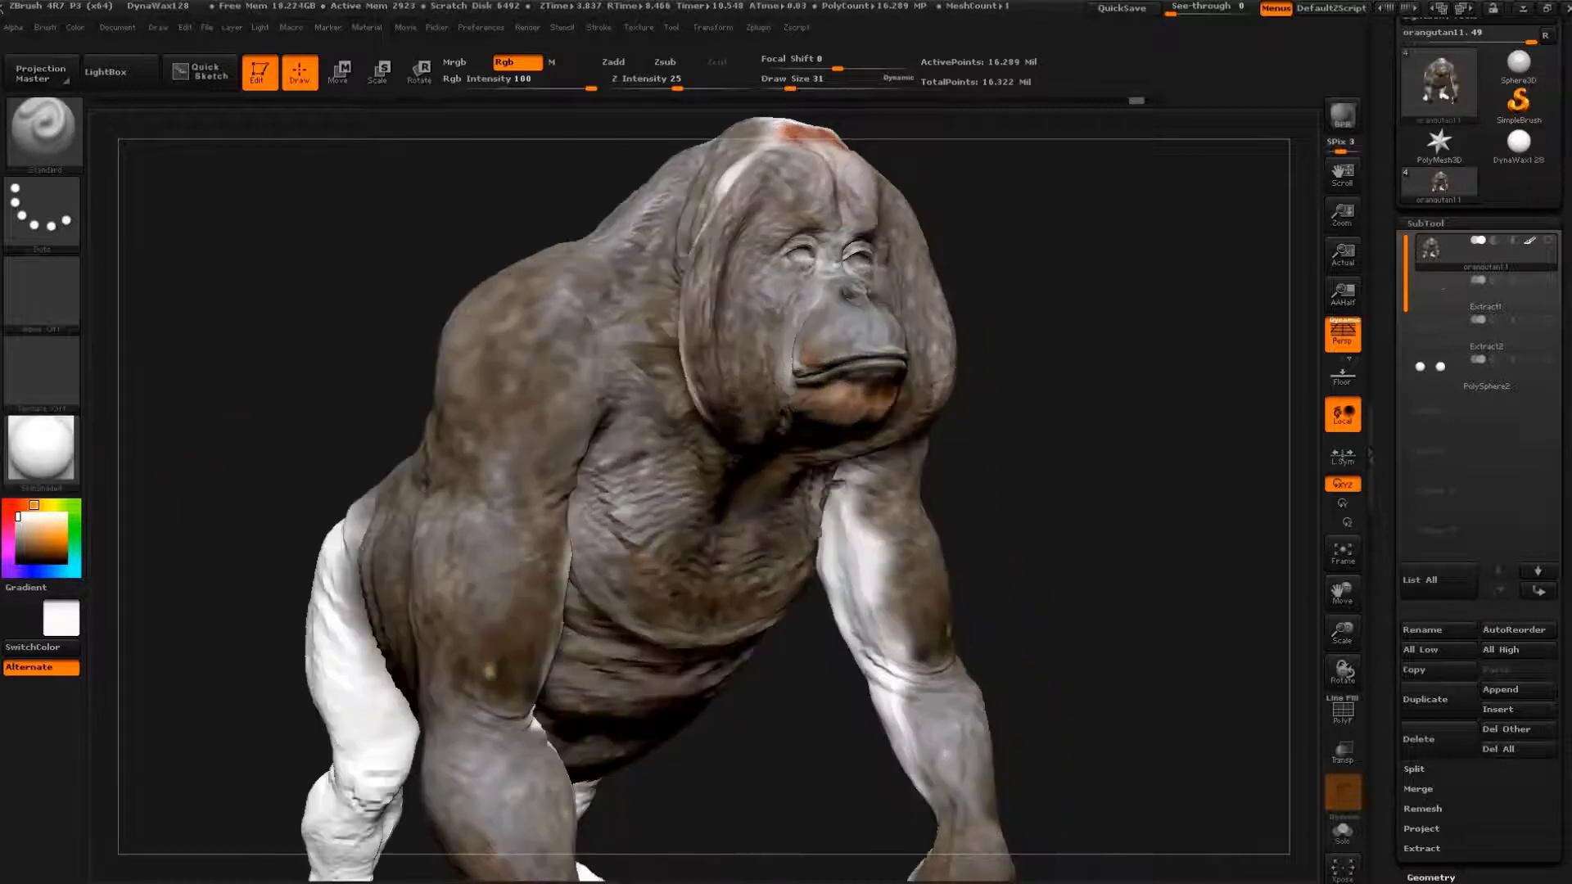
- Apply the SkinShade4 material and rotate to a three-quarter view to check the skin
{"action": "key", "text": "m"}
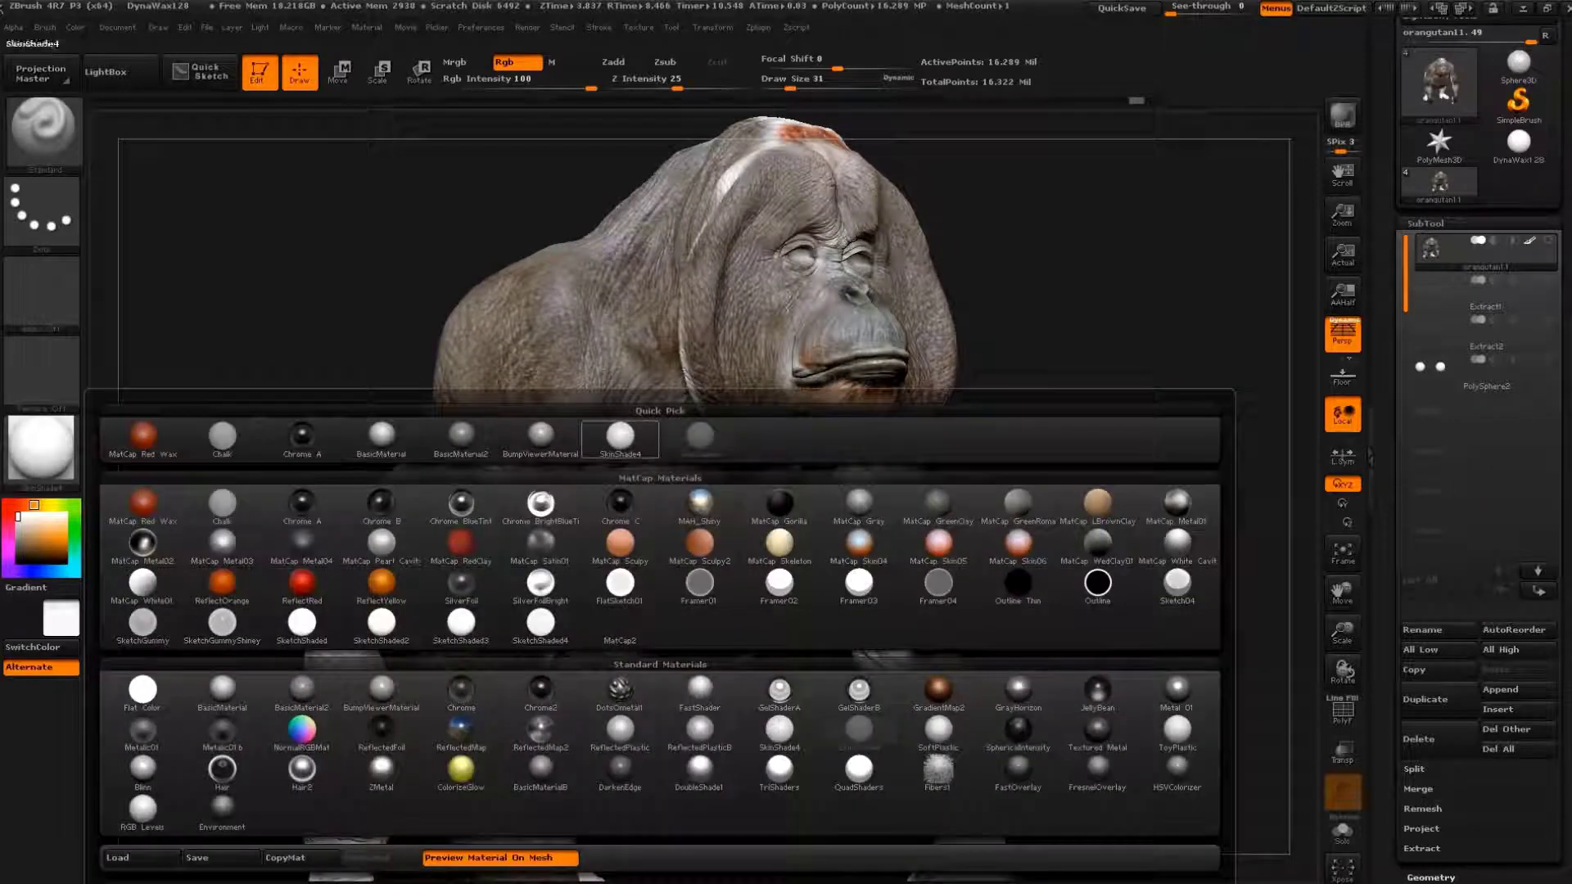
{"action": "left_click", "coordinate": [578, 541]}
{"action": "key", "text": "m"}
{"action": "left_click", "coordinate": [460, 440]}
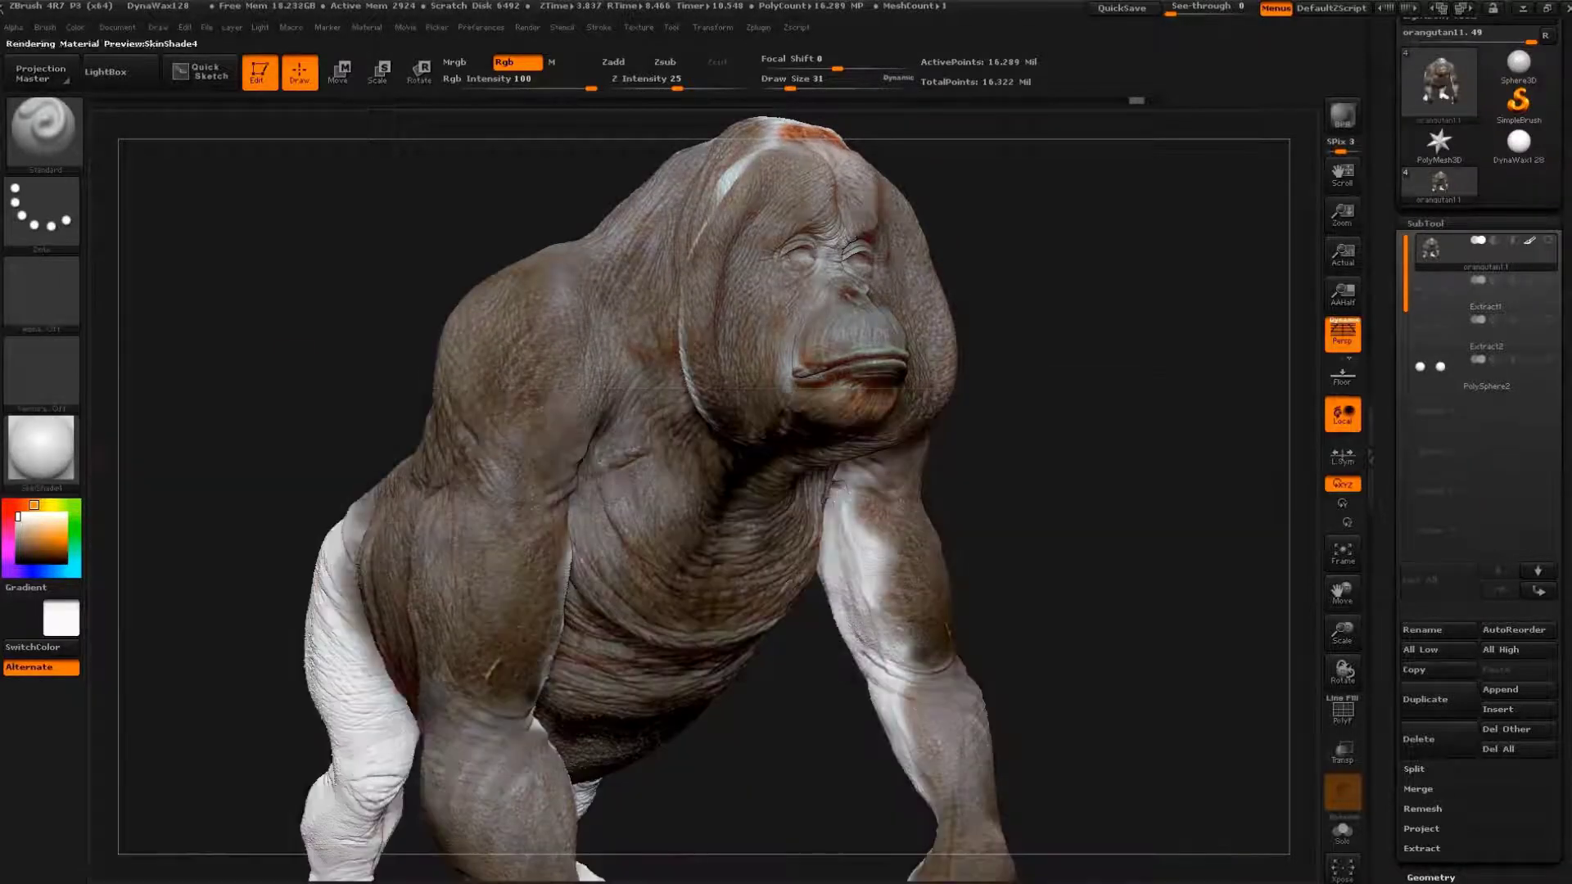
{"action": "left_click_drag", "start_coordinate": [1064, 491], "coordinate": [941, 491]}
{"action": "left_click_drag", "start_coordinate": [1121, 537], "coordinate": [1139, 536]}
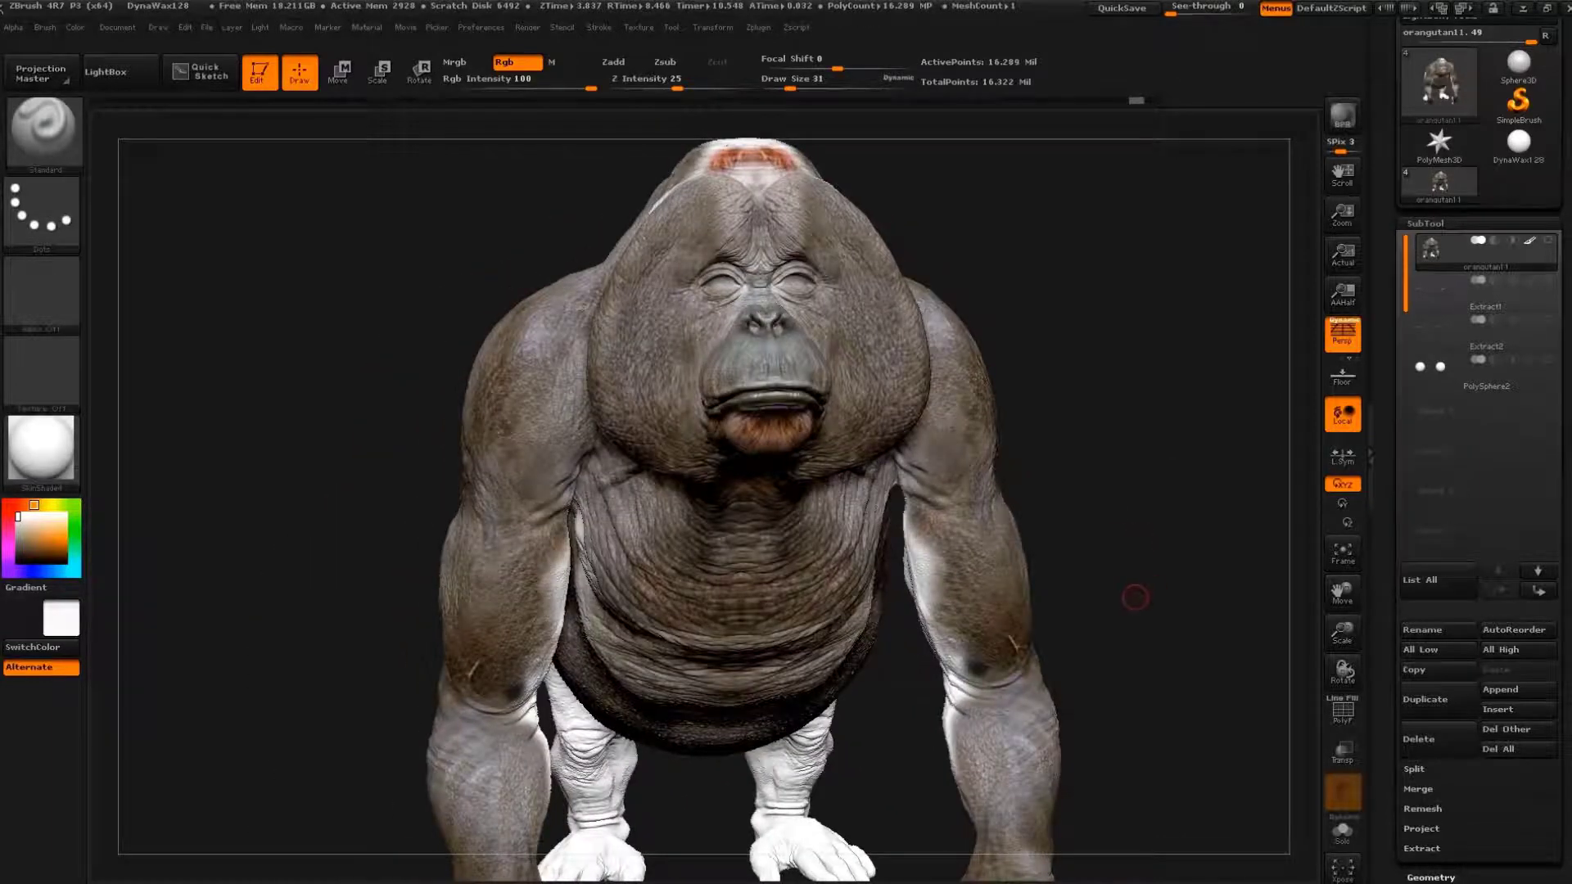
{"action": "mouse_move", "coordinate": [1135, 597]}
{"action": "left_mouse_down"}
{"action": "mouse_move", "coordinate": [1080, 586]}
{"action": "mouse_move", "coordinate": [1177, 565]}
{"action": "left_mouse_up"}
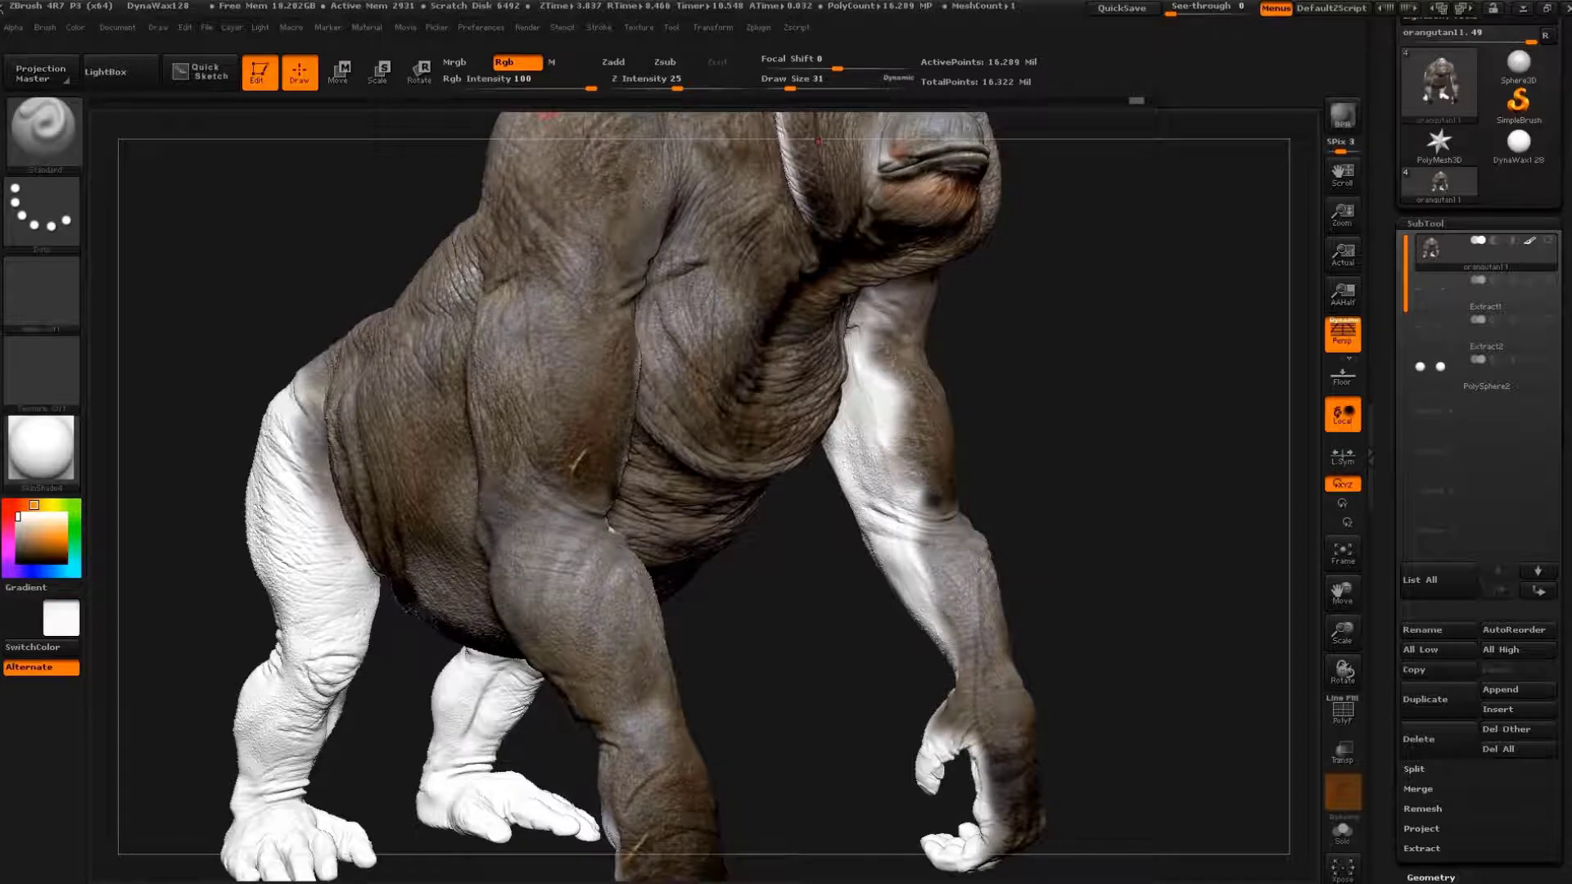
- Import the Rhino0029_M photo as a texture and add it to Spotlight
{"action": "left_click", "coordinate": [638, 27]}
{"action": "left_click", "coordinate": [689, 401]}
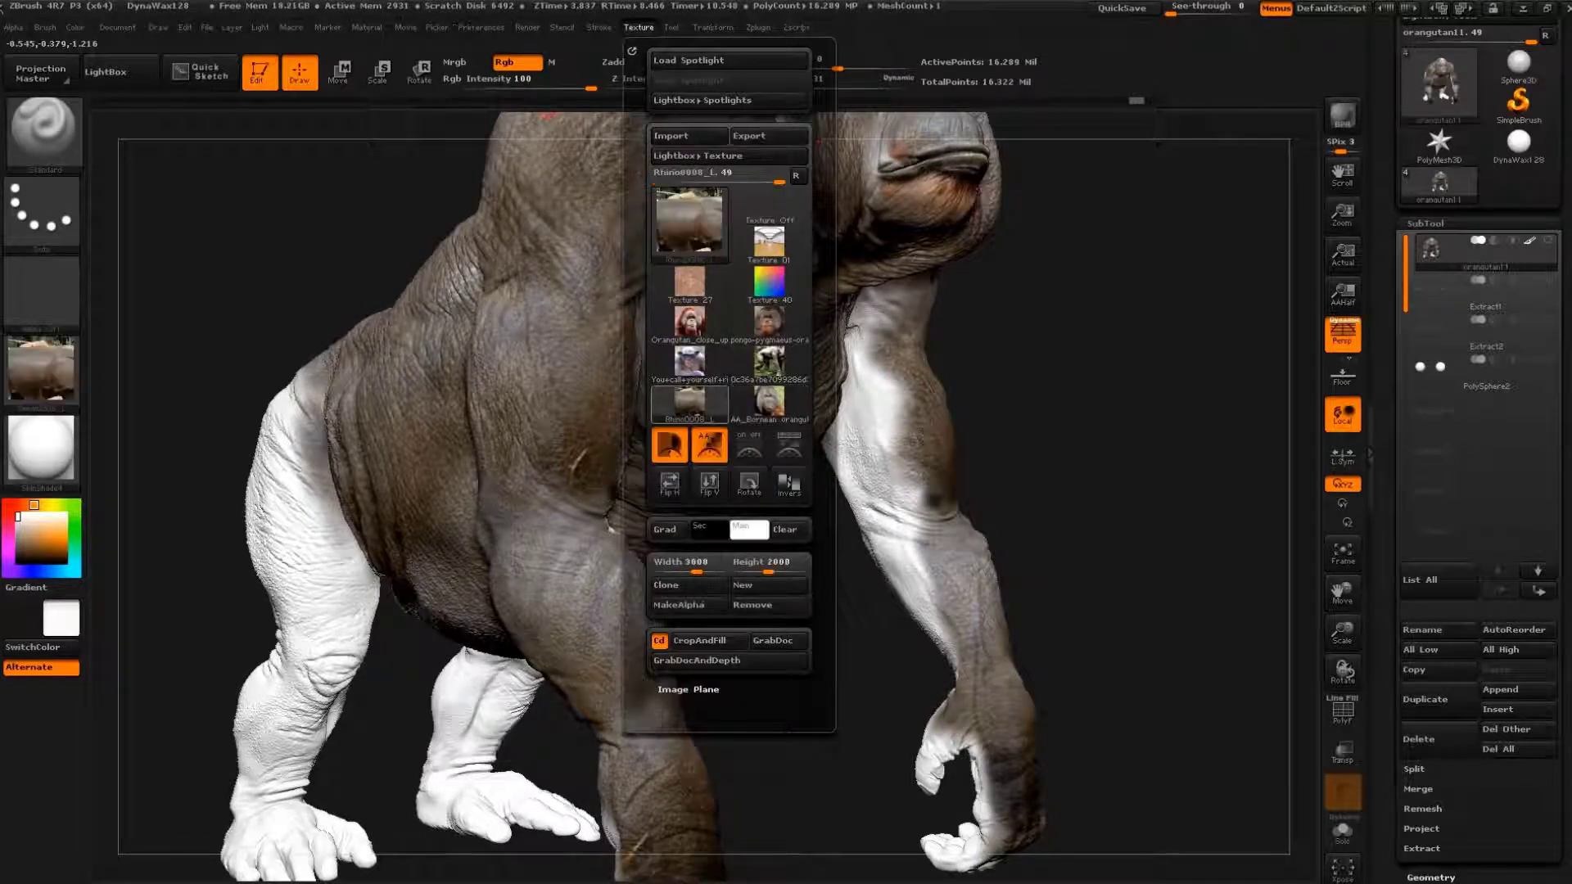
{"action": "left_click", "coordinate": [672, 135]}
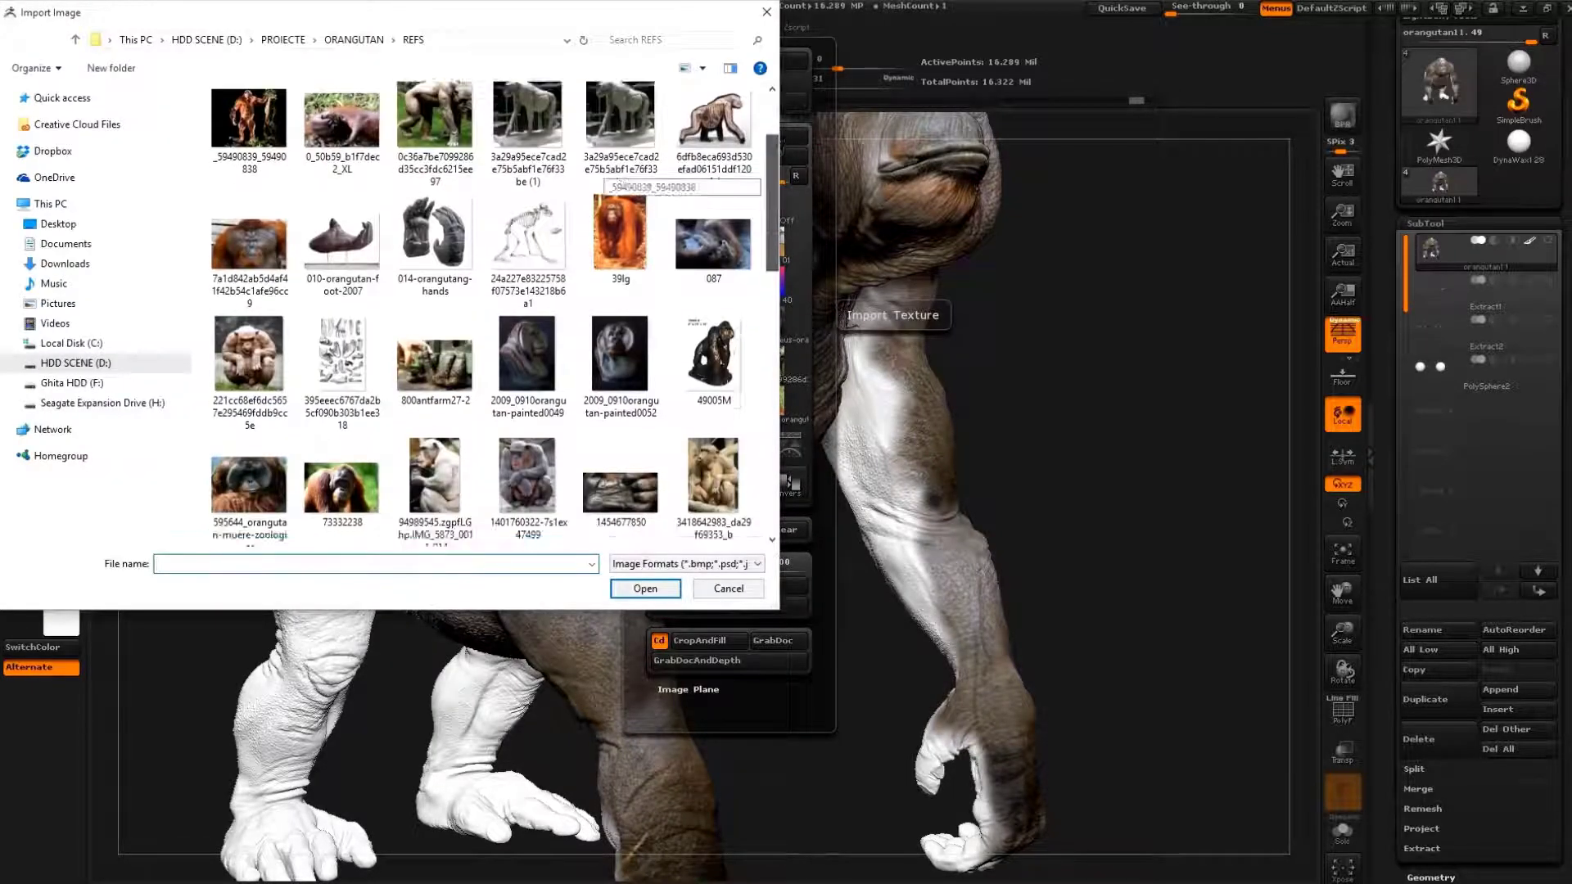
{"action": "scroll", "coordinate": [527, 368], "scroll_direction": "up", "scroll_amount": 1}
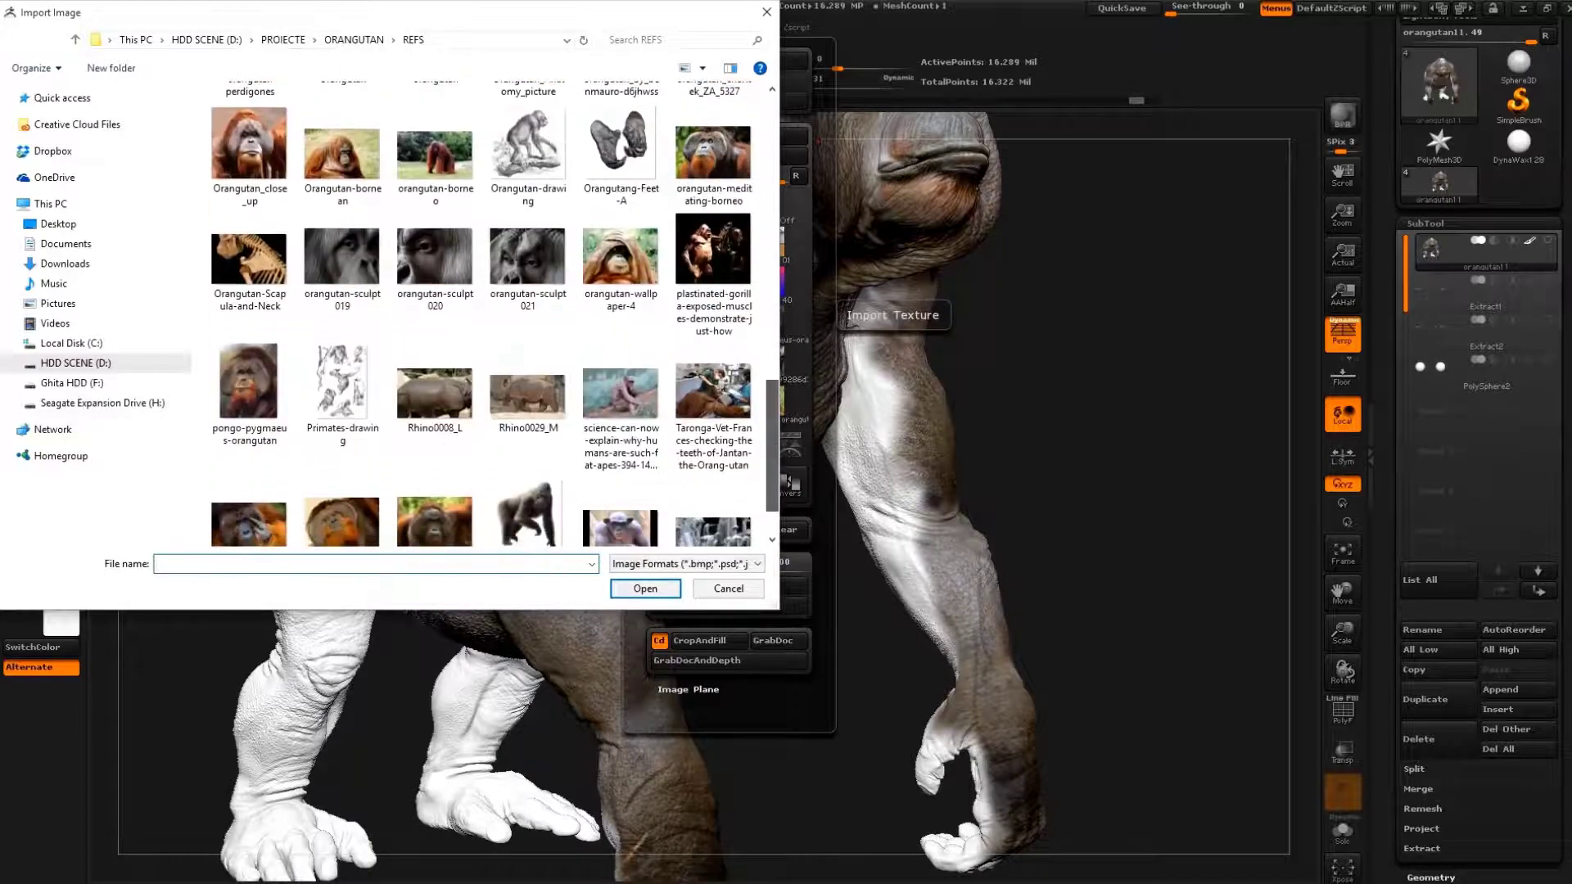
{"action": "left_click", "coordinate": [527, 393]}
{"action": "key", "text": "Return"}
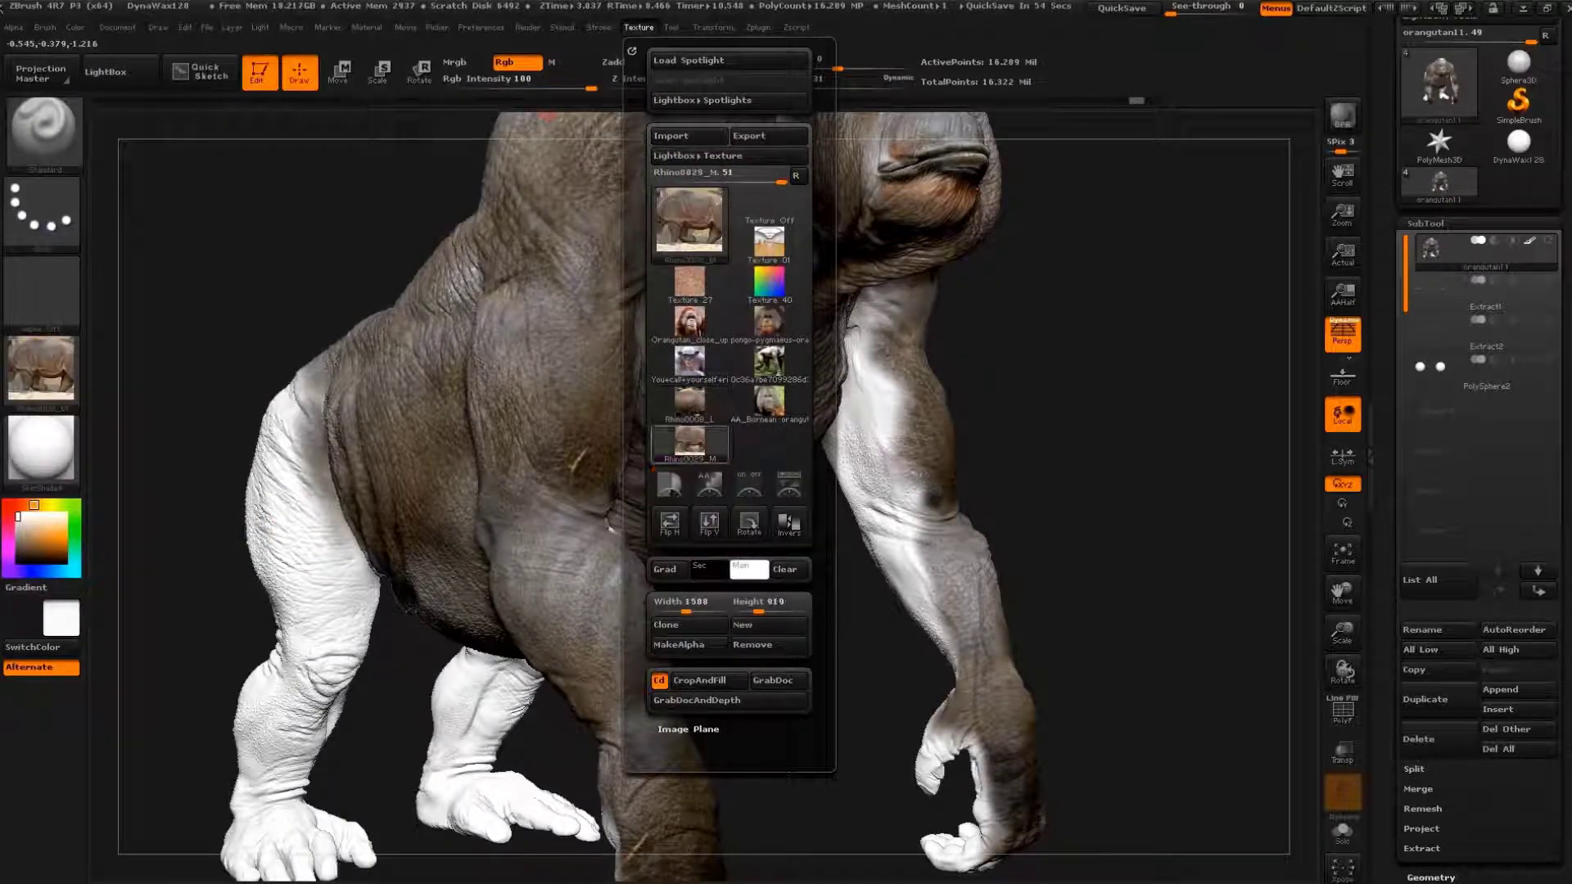
{"action": "left_click", "coordinate": [788, 483]}
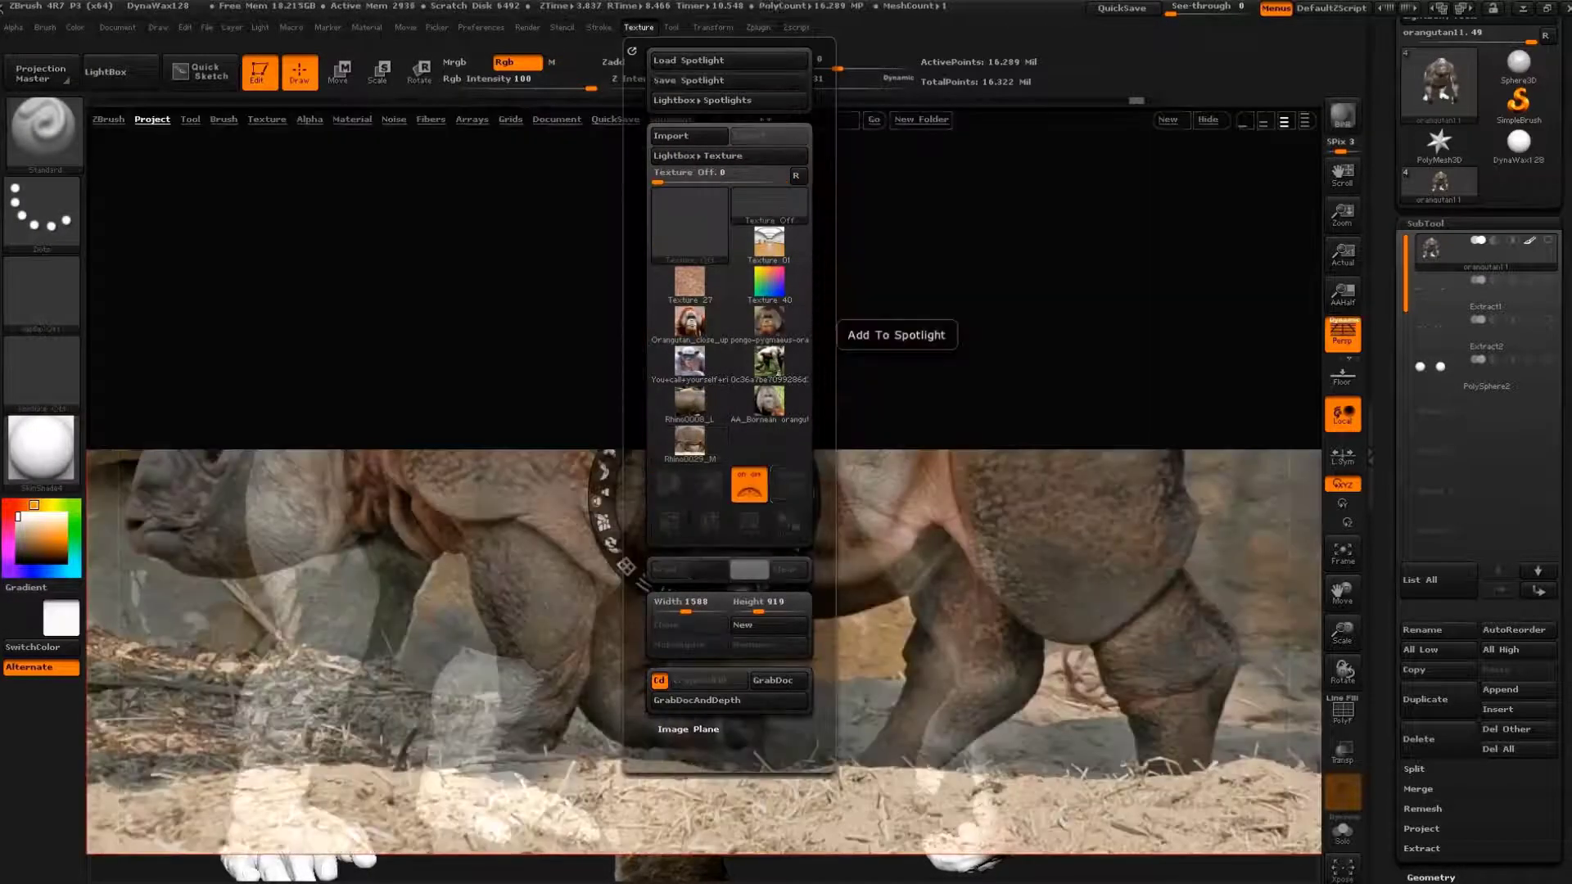
- Place the rhino photo over the body, hide Spotlight, enable symmetry, and set Draw Size 83
{"action": "mouse_move", "coordinate": [911, 579]}
{"action": "left_mouse_down"}
{"action": "mouse_move", "coordinate": [796, 643]}
{"action": "mouse_move", "coordinate": [772, 369]}
{"action": "left_mouse_up"}
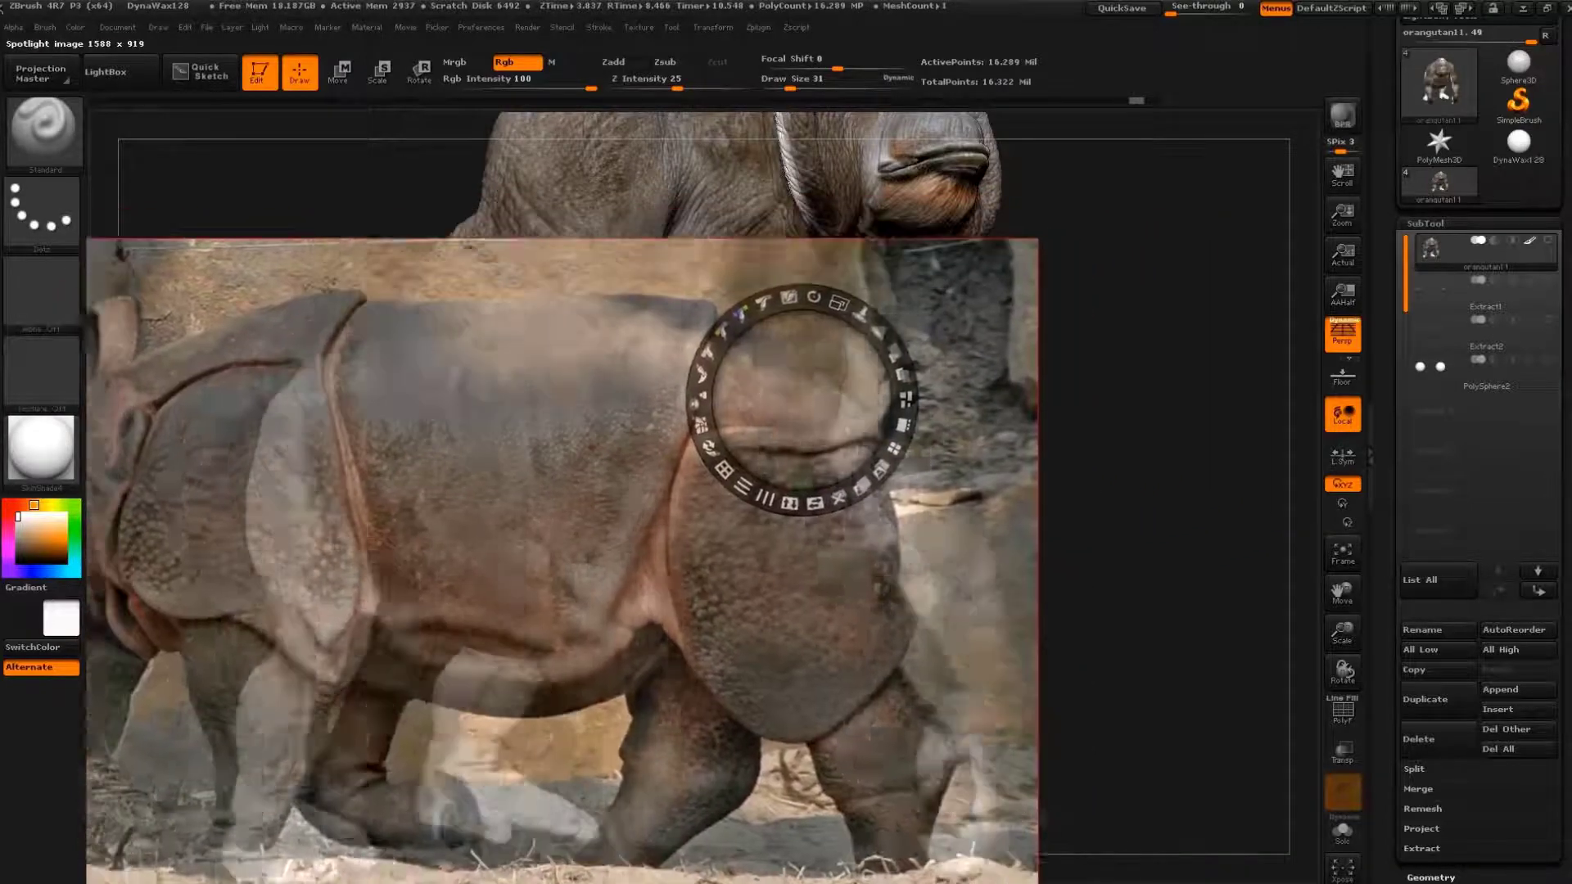
{"action": "mouse_move", "coordinate": [723, 418]}
{"action": "left_mouse_down"}
{"action": "mouse_move", "coordinate": [786, 418]}
{"action": "mouse_move", "coordinate": [1007, 586]}
{"action": "mouse_move", "coordinate": [515, 586]}
{"action": "mouse_move", "coordinate": [551, 586]}
{"action": "left_mouse_up"}
{"action": "key", "text": "shift+z"}
{"action": "key", "text": "x"}
{"action": "left_click_drag", "start_coordinate": [606, 631], "coordinate": [626, 630]}
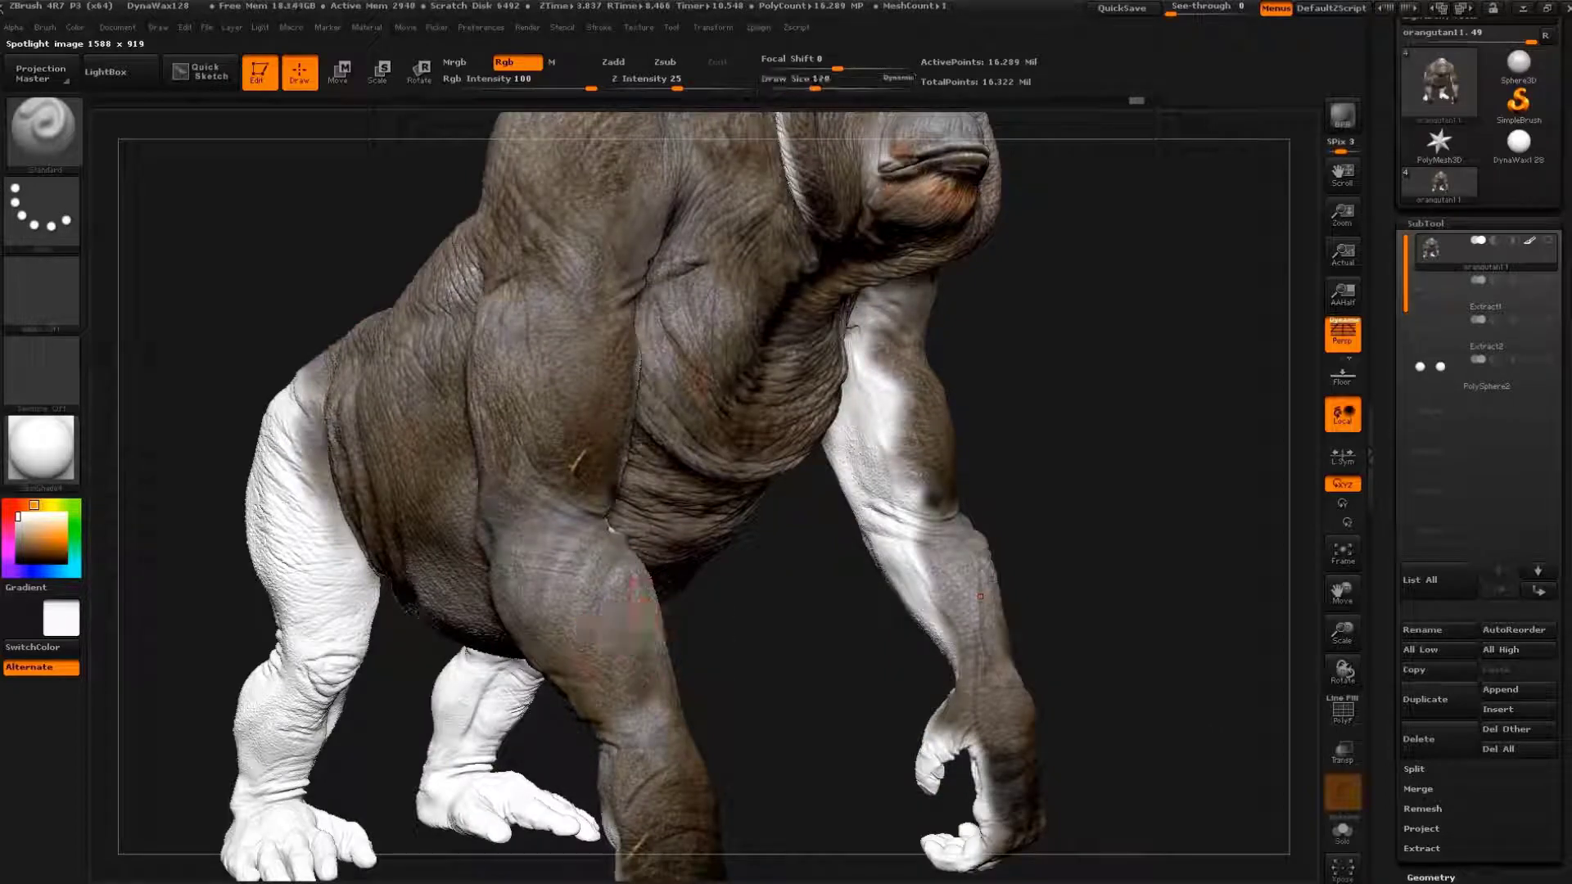
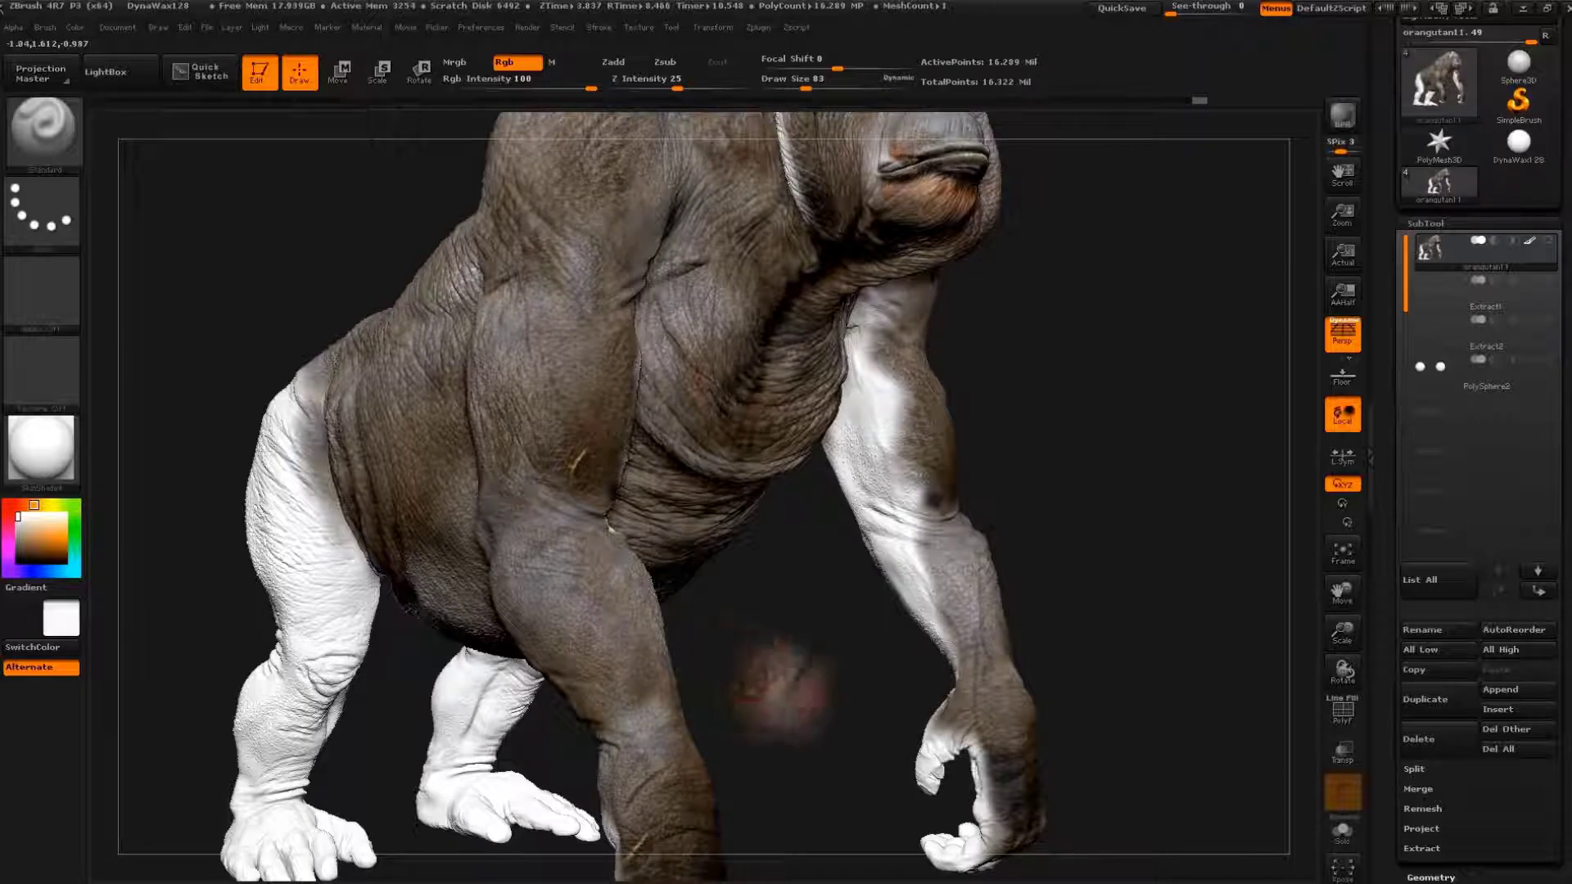
- Place the rhino photo over the leg and project its skin texture there
{"action": "key", "text": "shift+z"}
{"action": "left_click_drag", "start_coordinate": [614, 479], "coordinate": [650, 561]}
{"action": "left_click", "coordinate": [669, 683]}
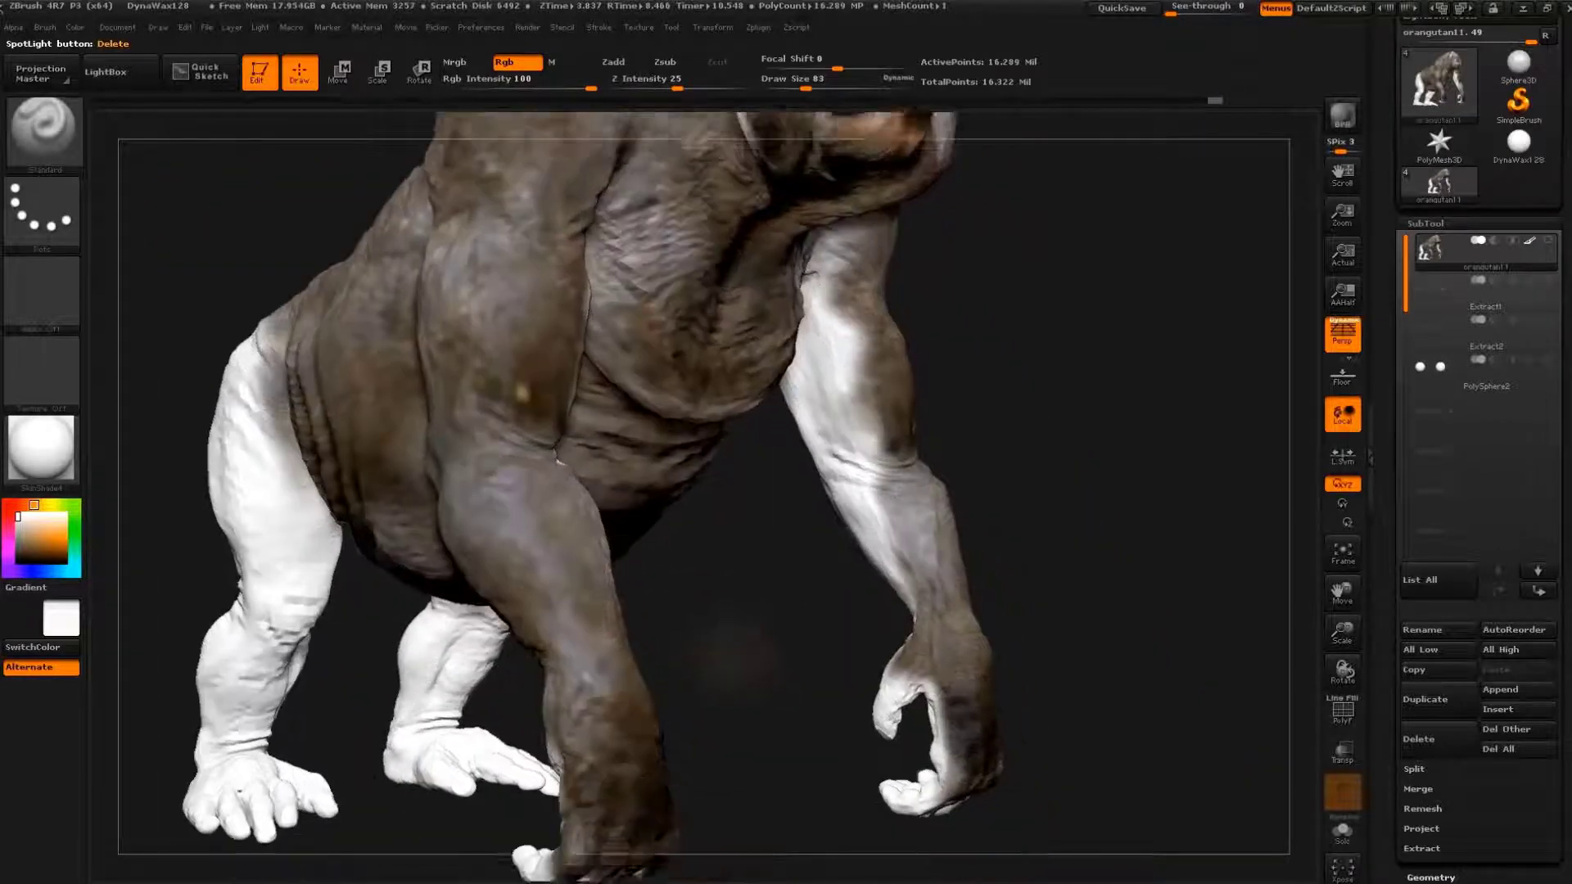
{"action": "key", "text": "shift+z"}
{"action": "key", "text": "shift+z"}
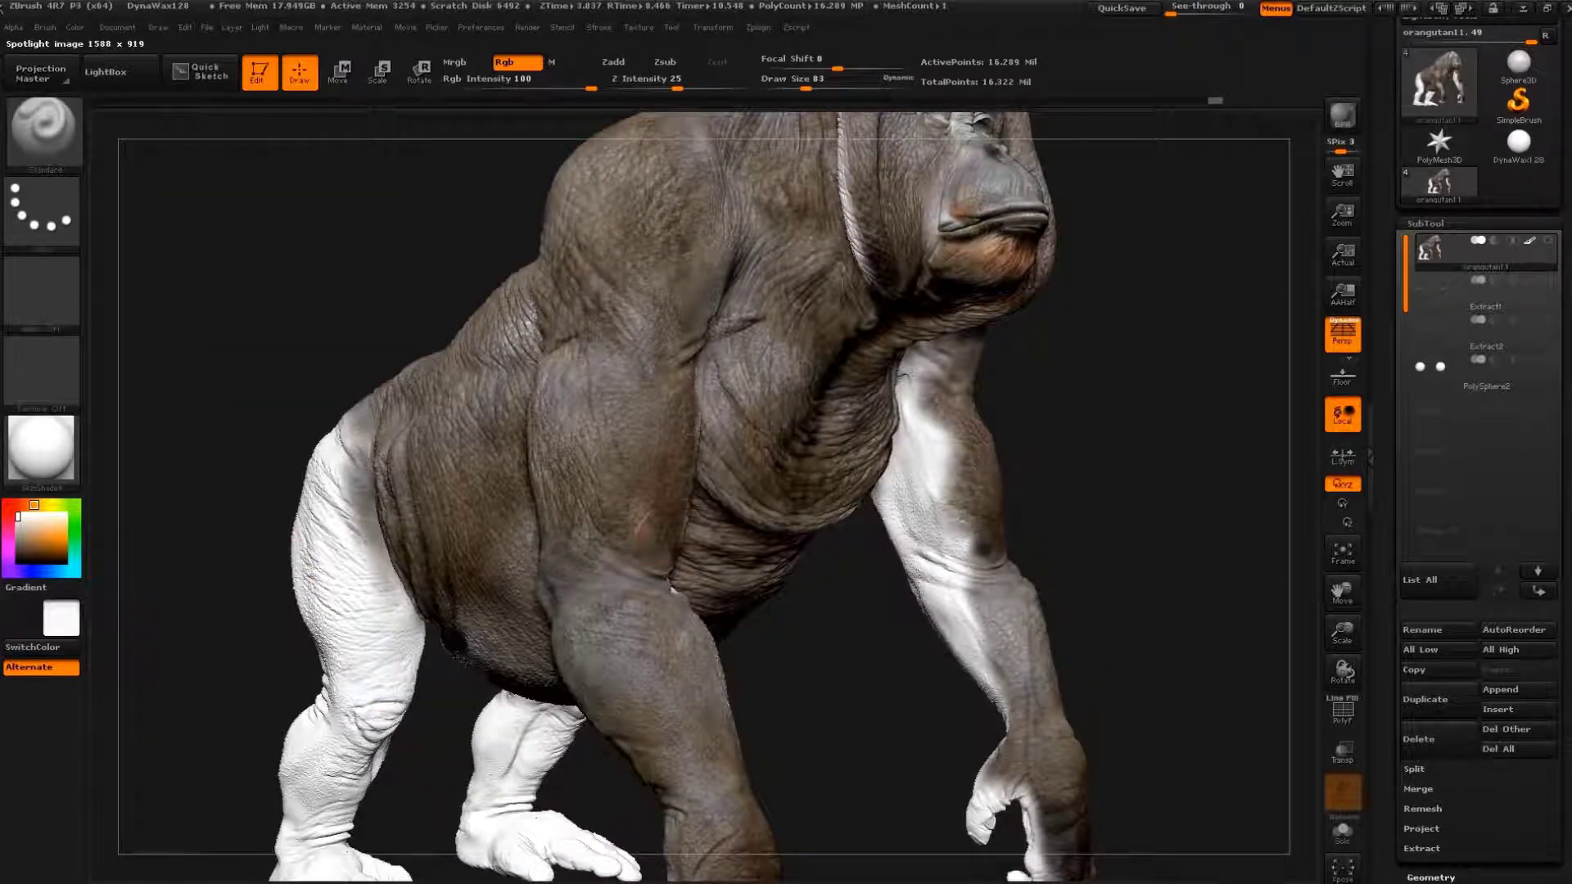
{"action": "key", "text": "shift+z"}
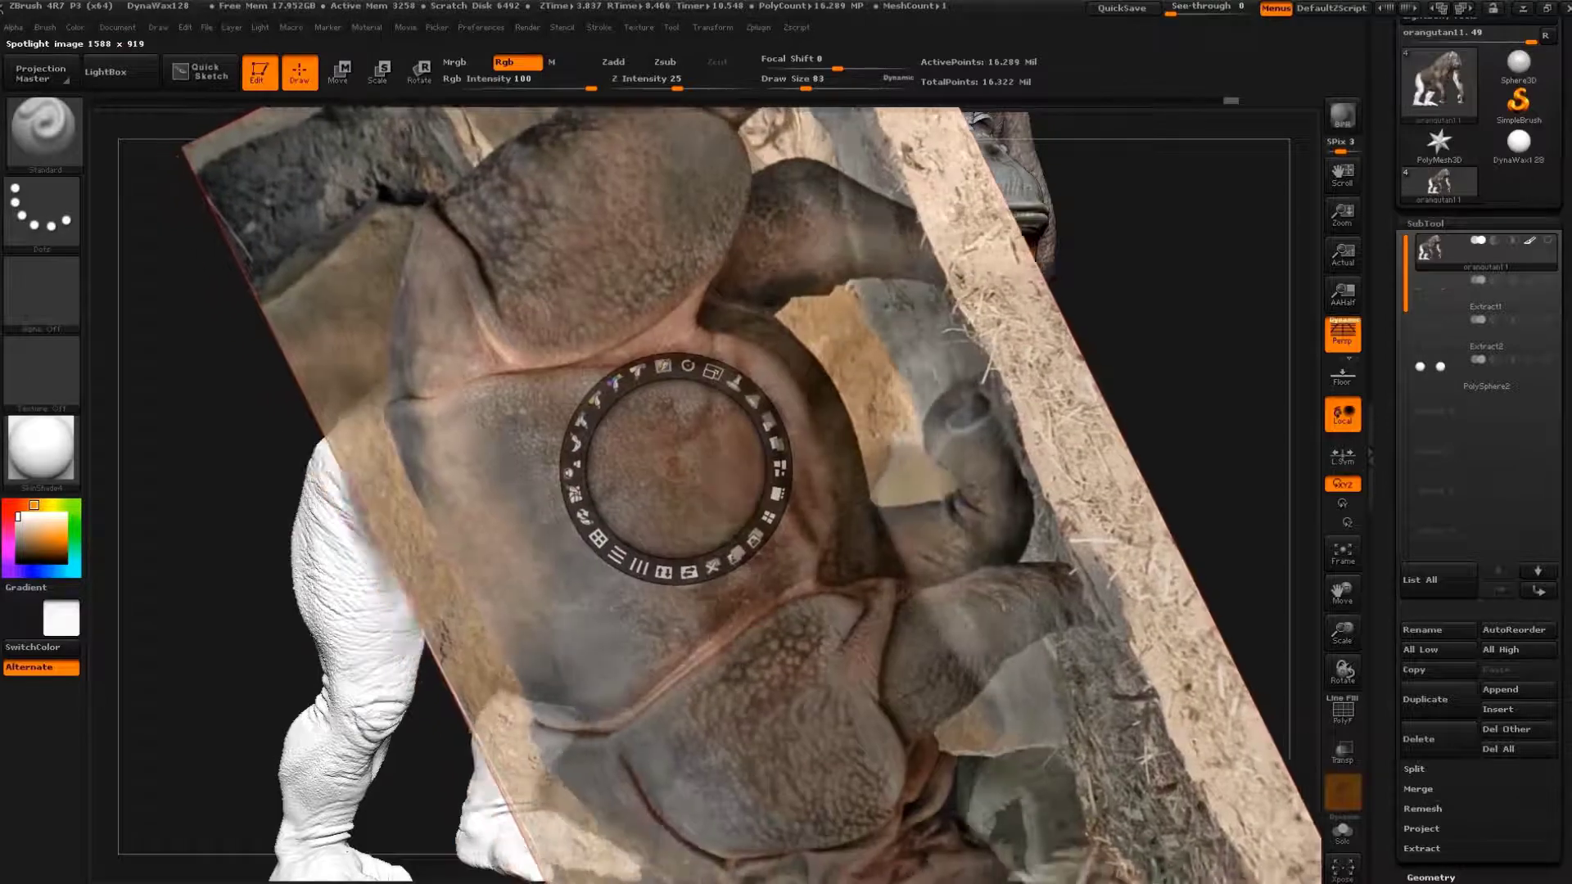
{"action": "key", "text": "shift+z"}
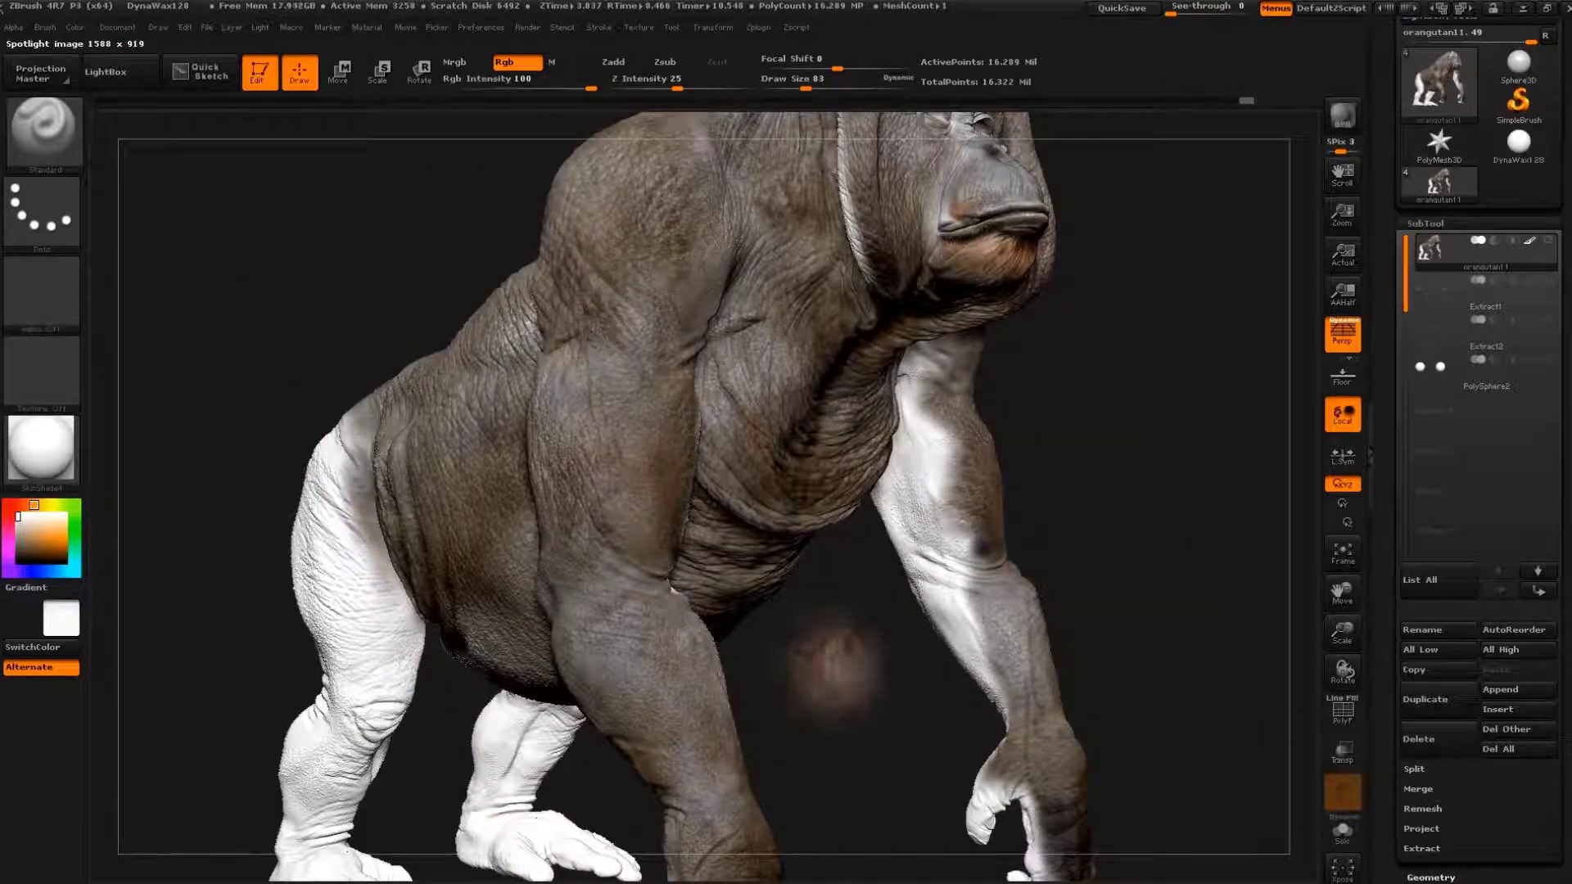
- Zoom in on the body and paint rhino skin across the chest and belly, repositioning the photo between passes
{"action": "left_click_drag", "start_coordinate": [833, 666], "coordinate": [737, 573], "text": "alt"}
{"action": "key", "text": "shift+z"}
{"action": "mouse_move", "coordinate": [681, 470]}
{"action": "left_mouse_down"}
{"action": "mouse_move", "coordinate": [720, 554]}
{"action": "mouse_move", "coordinate": [753, 561]}
{"action": "left_mouse_up"}
{"action": "key", "text": "shift+z"}
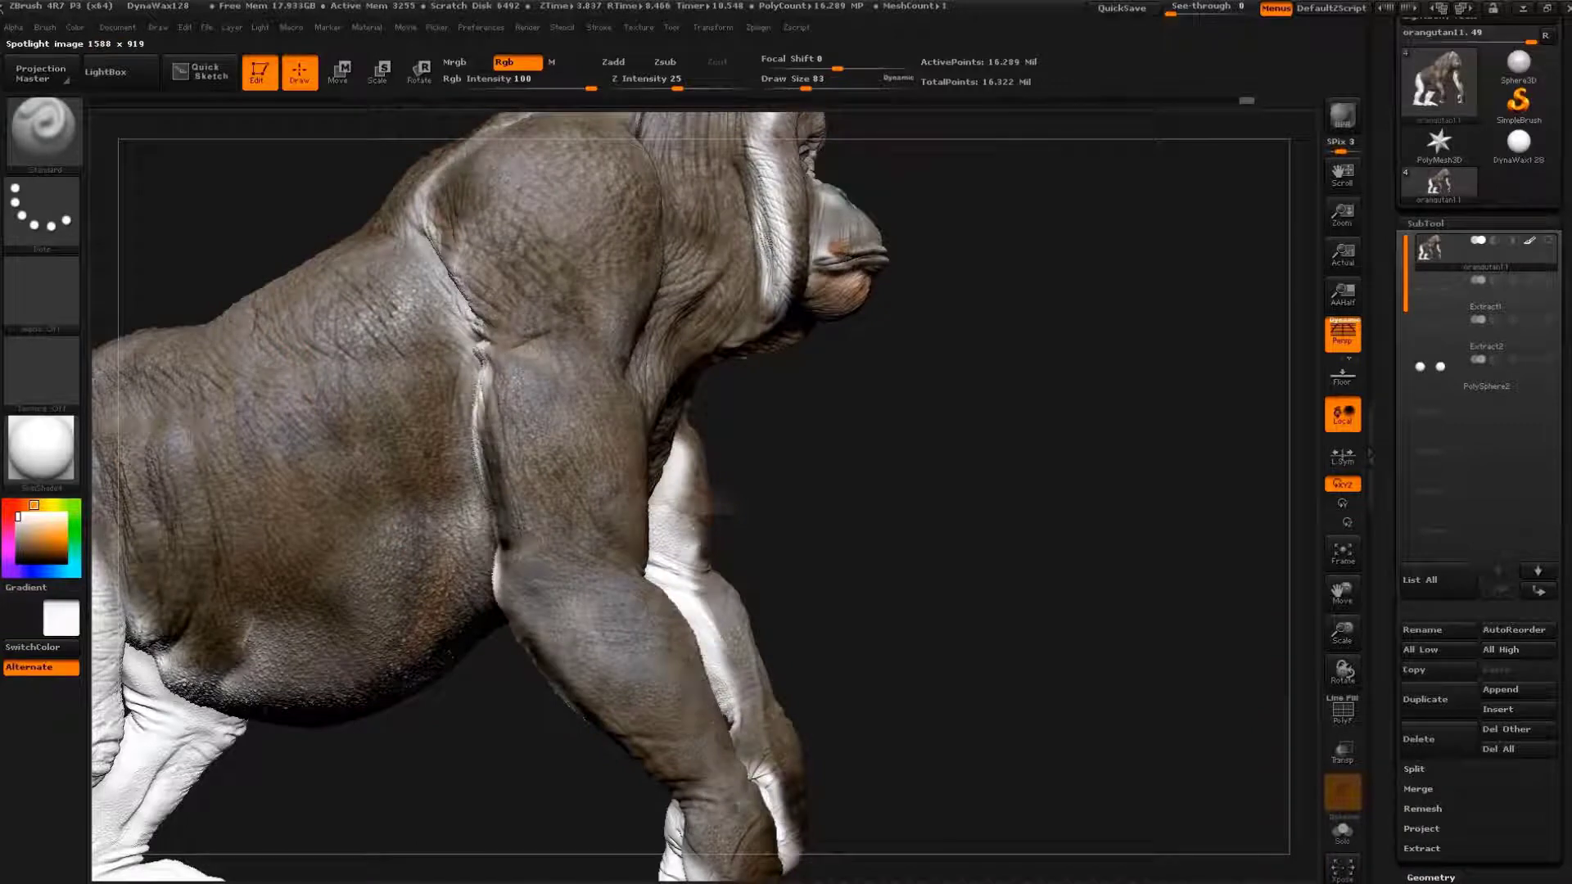
{"action": "key", "text": "shift+z"}
{"action": "left_click_drag", "start_coordinate": [718, 530], "coordinate": [650, 562]}
{"action": "key", "text": "shift+z"}
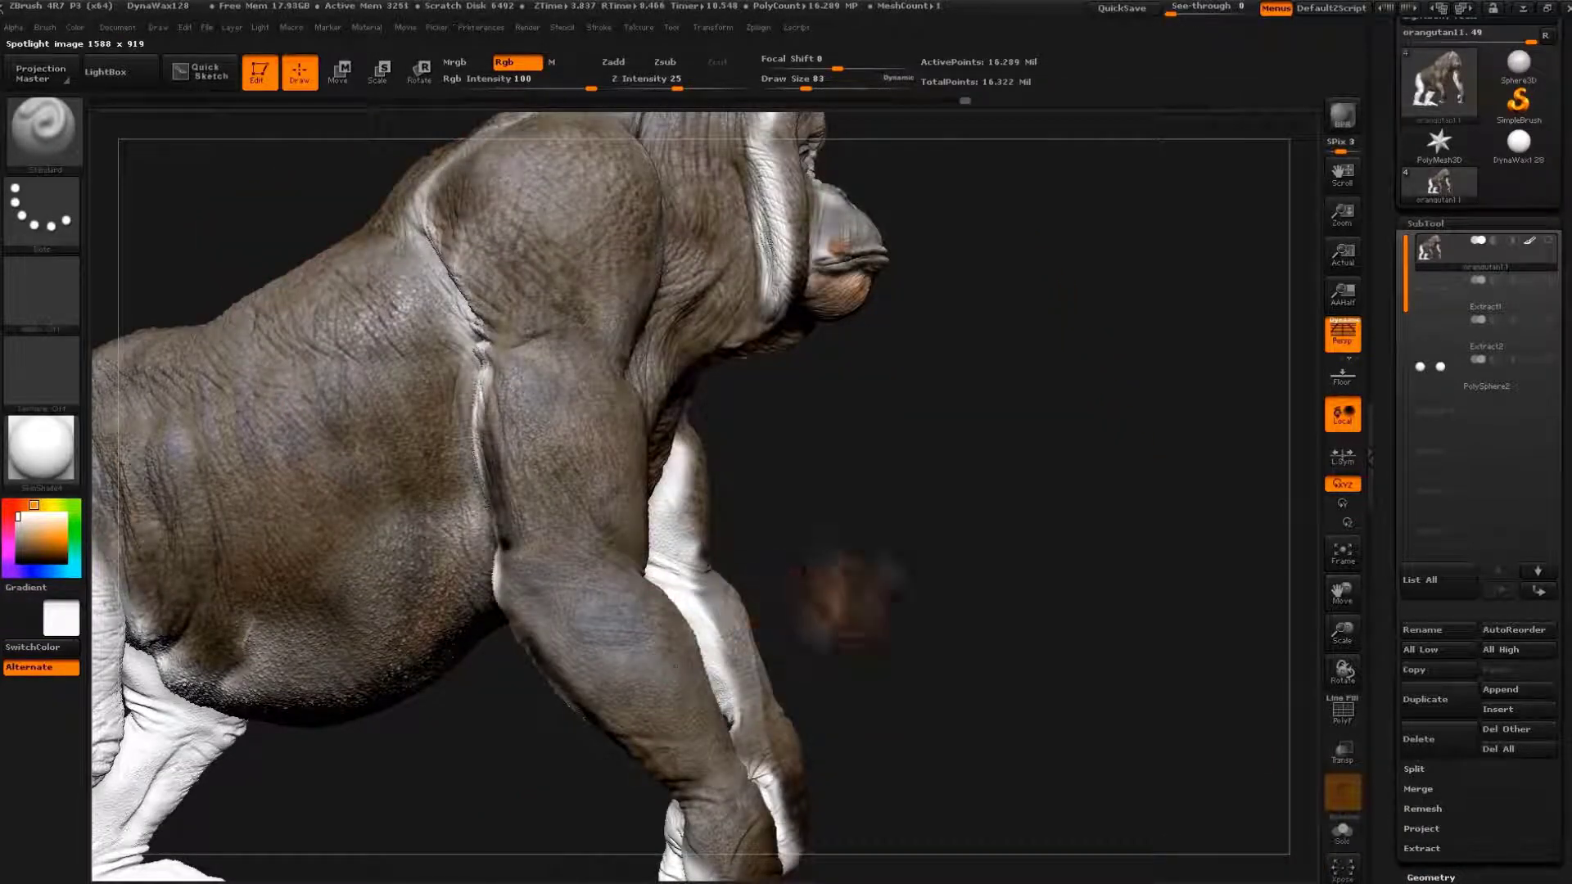
{"action": "key", "text": "shift+z"}
{"action": "left_click_drag", "start_coordinate": [814, 565], "coordinate": [933, 687]}
{"action": "key", "text": "shift+z"}
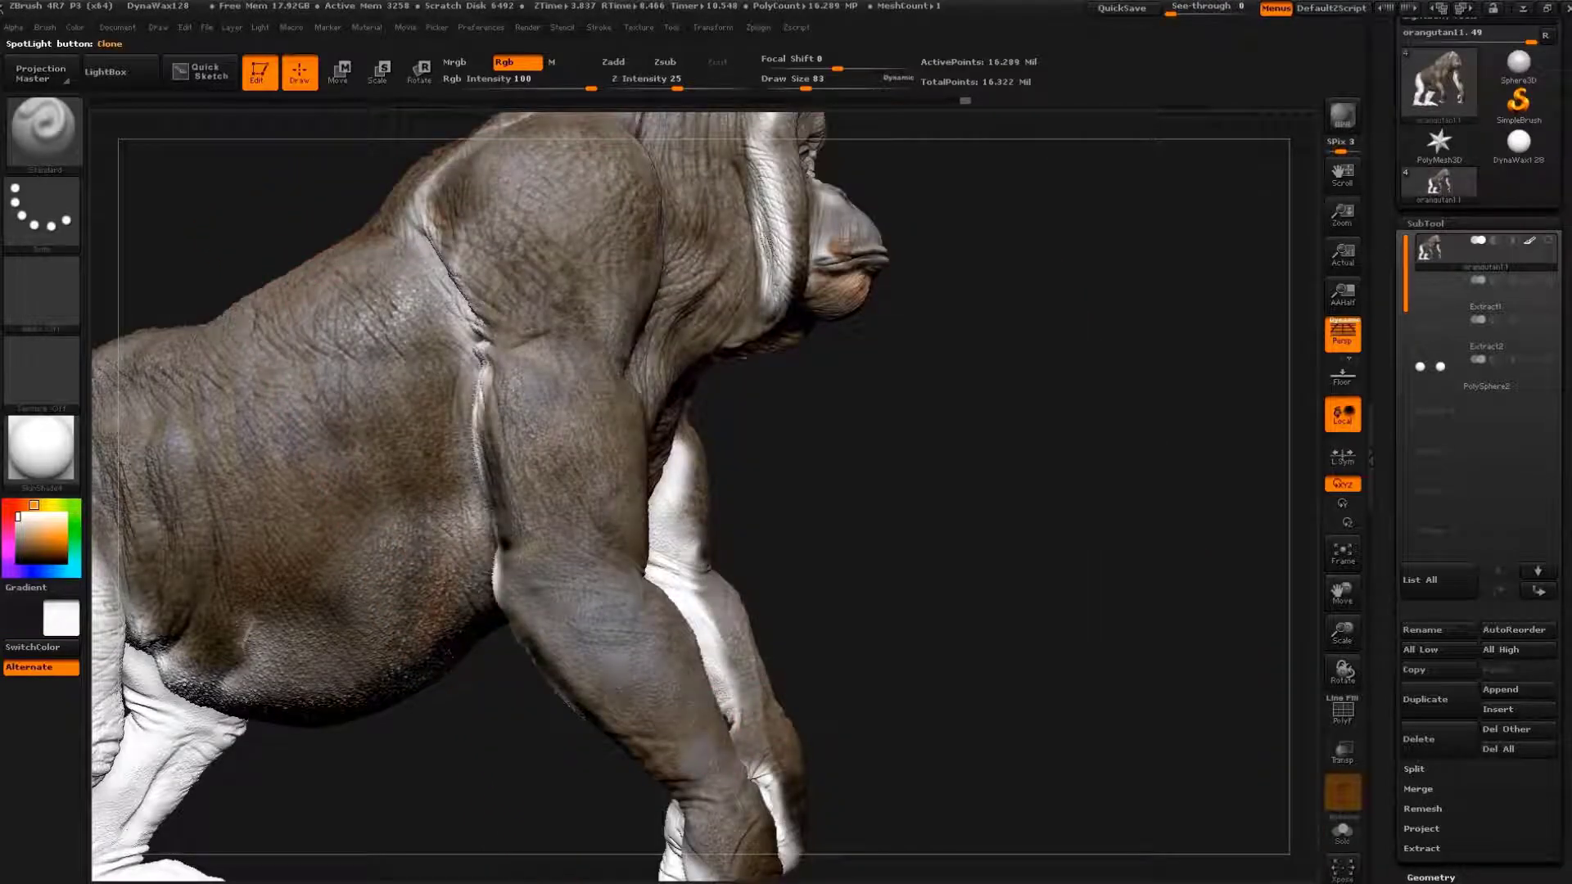
- Turn the orangutan to front view and project rhino texture onto the legs
{"action": "mouse_move", "coordinate": [949, 532]}
{"action": "left_mouse_down"}
{"action": "mouse_move", "coordinate": [1072, 601]}
{"action": "mouse_move", "coordinate": [1064, 491]}
{"action": "left_mouse_up"}
{"action": "key", "text": "shift+z"}
{"action": "left_click_drag", "start_coordinate": [620, 524], "coordinate": [554, 554]}
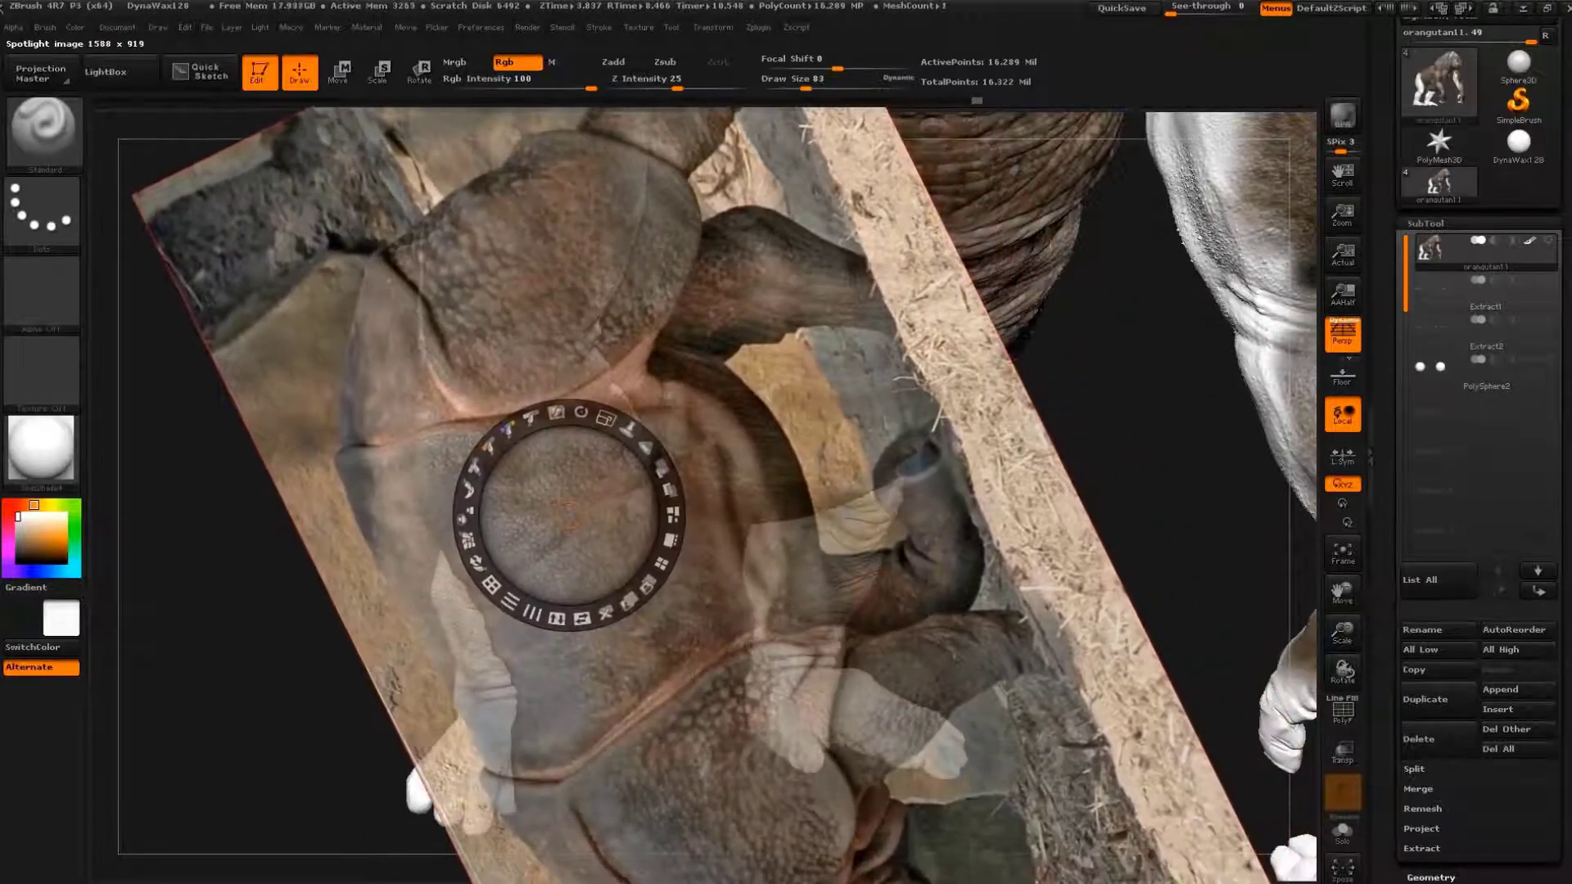
{"action": "left_click_drag", "start_coordinate": [624, 596], "coordinate": [654, 573]}
{"action": "key", "text": "shift+z"}
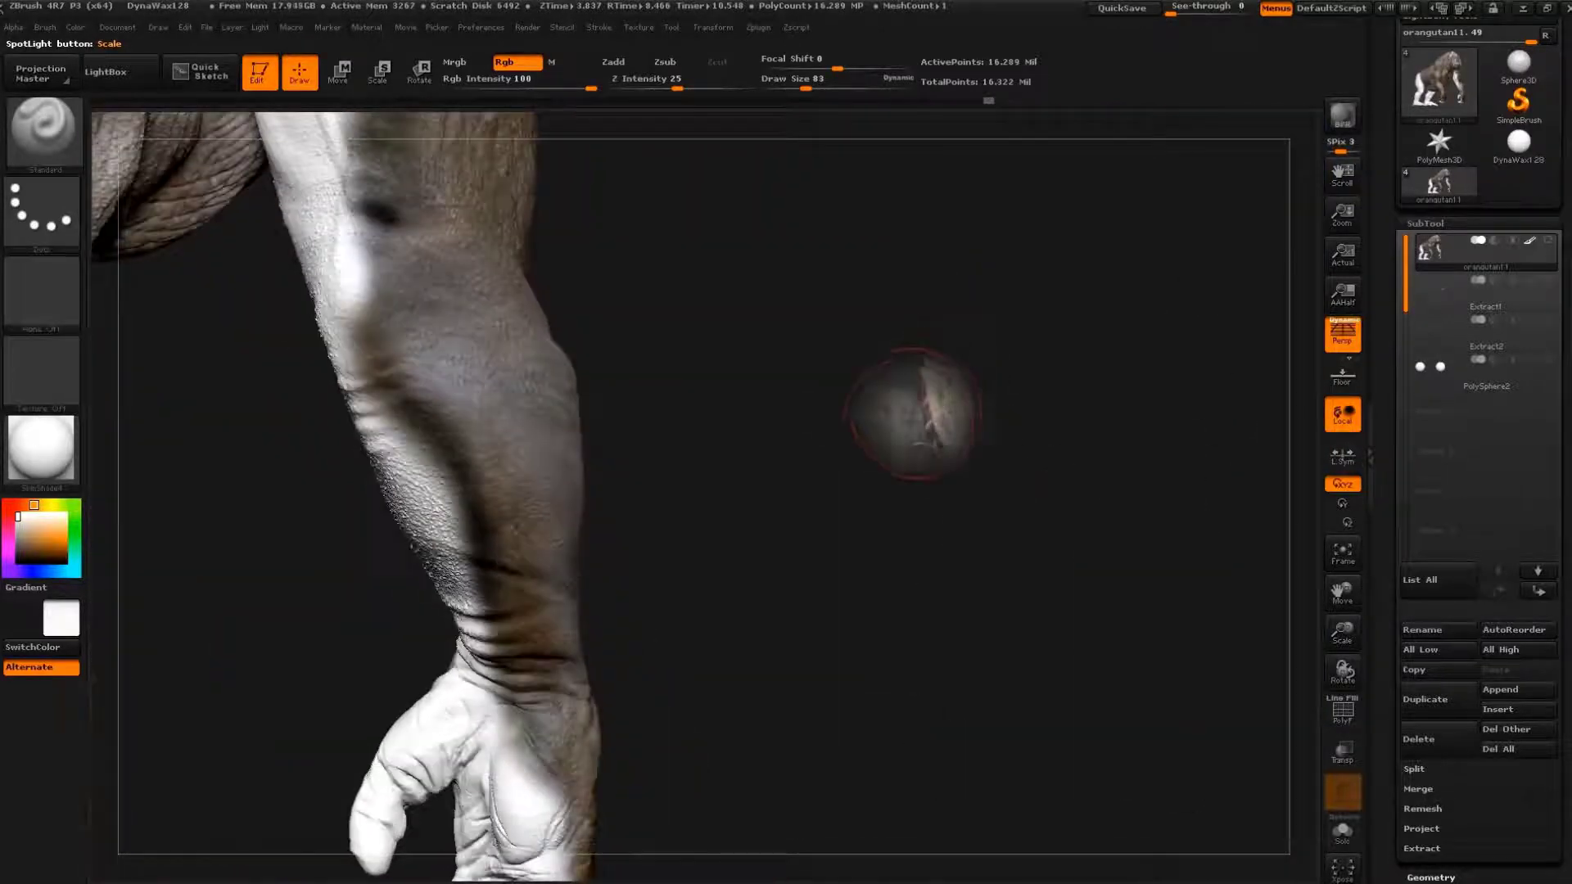
- Move and rotate the rhino photo over the pale forearm and project its texture
{"action": "key", "text": "shift+z"}
{"action": "left_click_drag", "start_coordinate": [544, 507], "coordinate": [686, 360]}
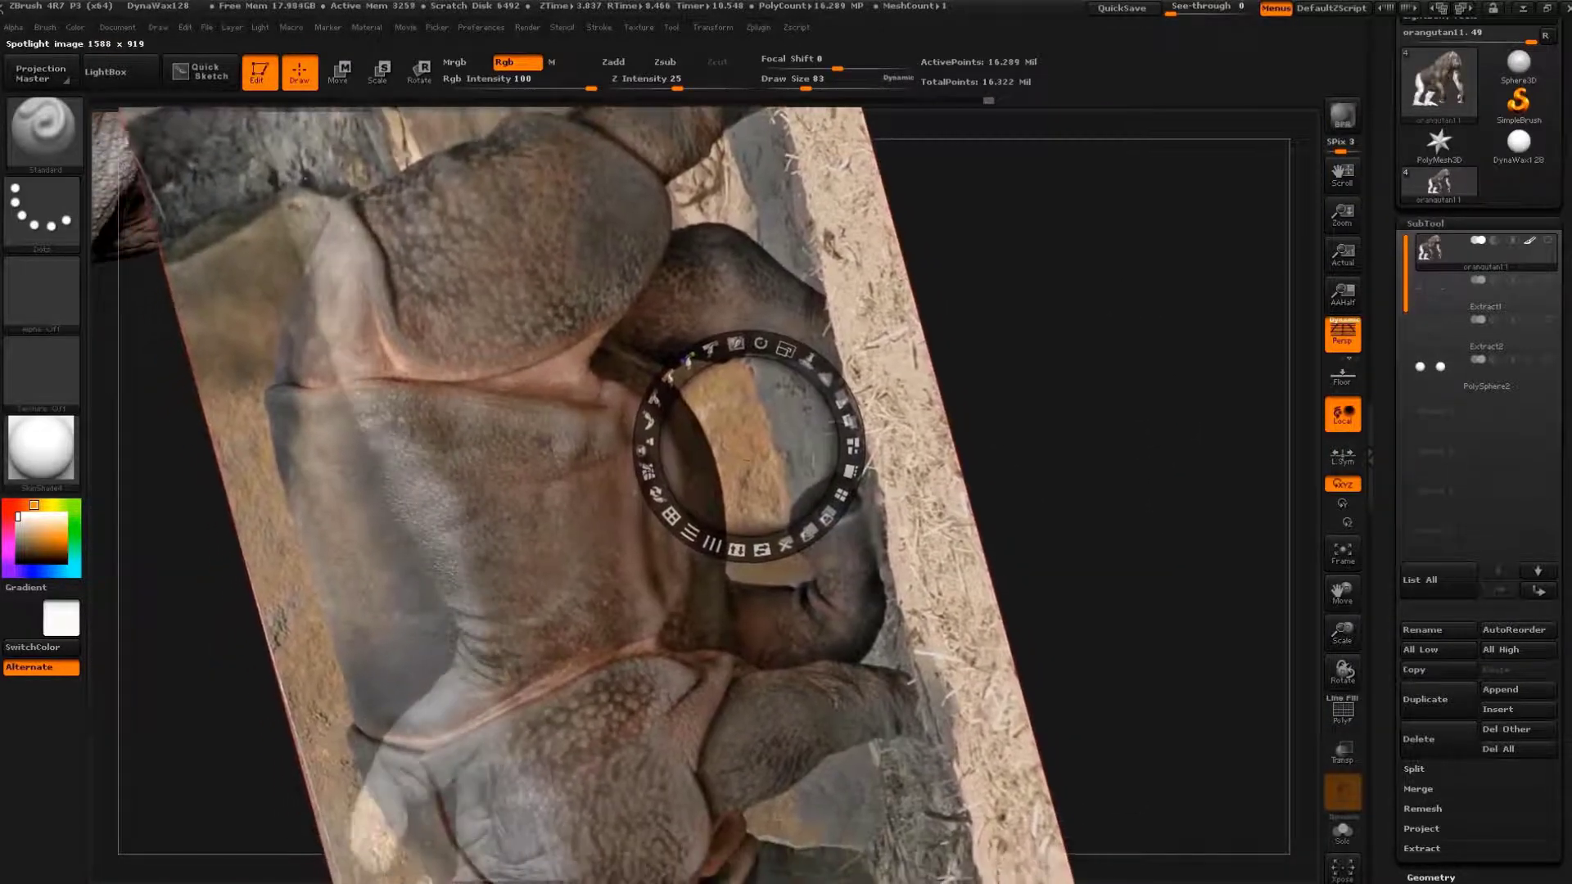
{"action": "key", "text": "shift+z"}
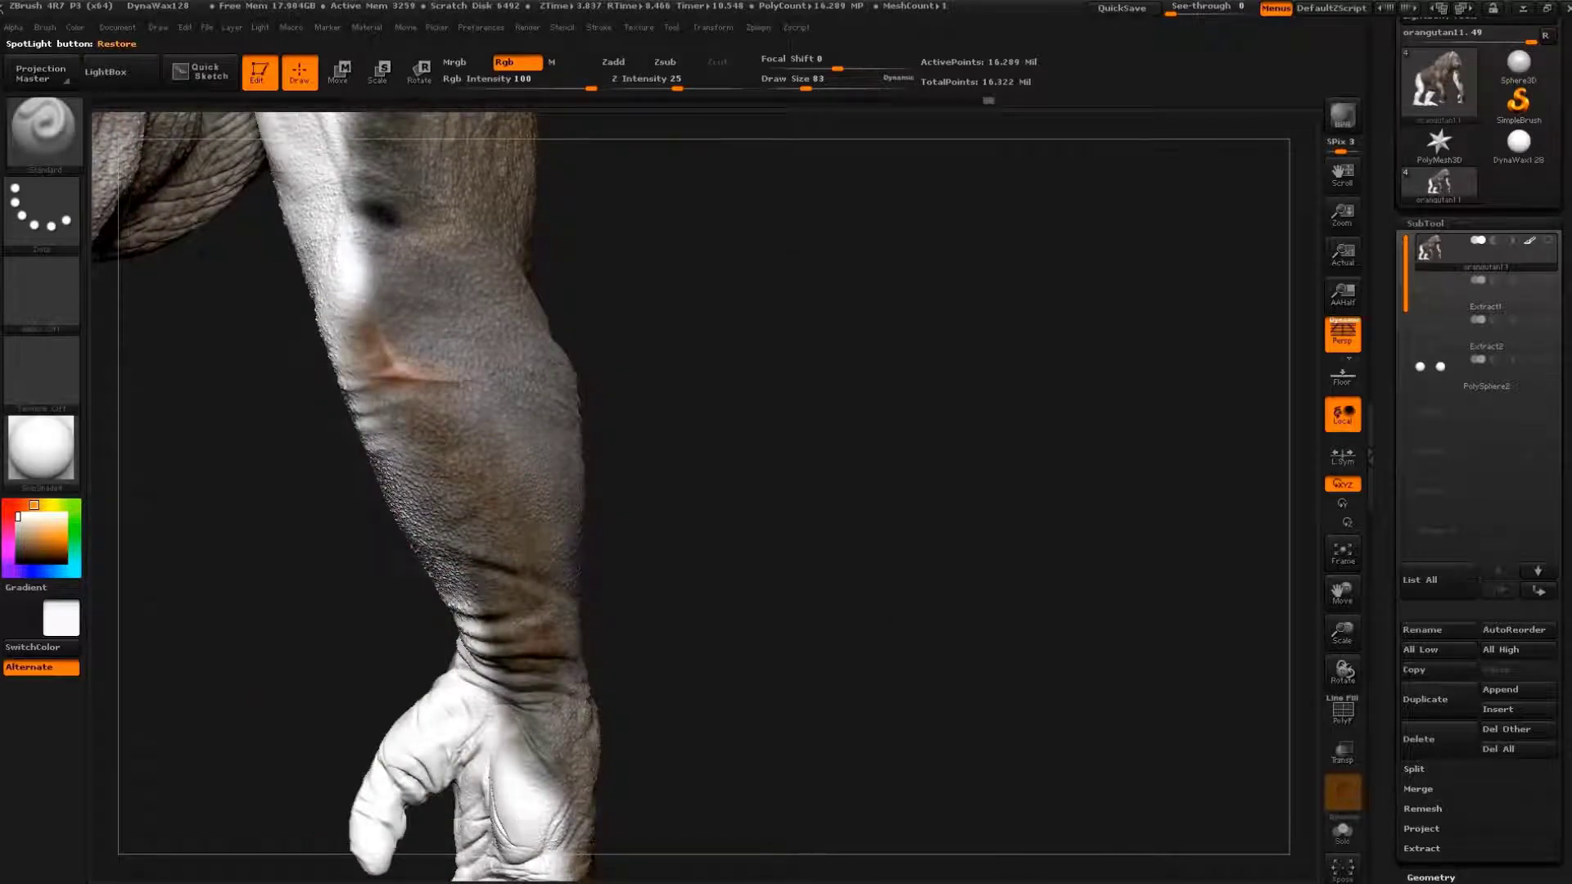
{"action": "key", "text": "shift+z"}
{"action": "left_click_drag", "start_coordinate": [754, 474], "coordinate": [512, 502]}
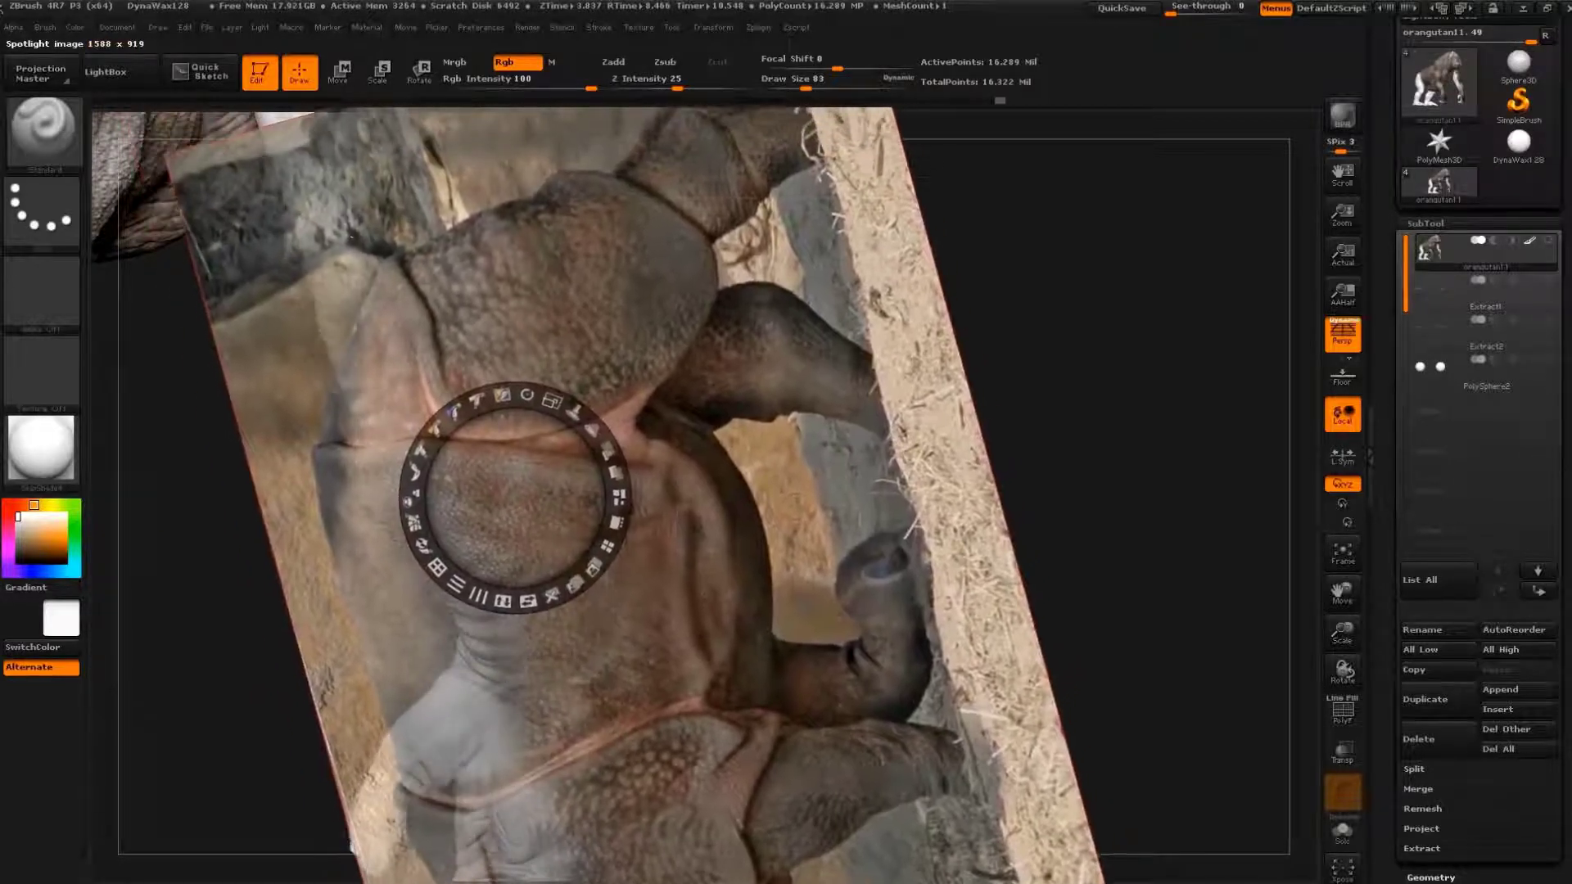
{"action": "left_click_drag", "start_coordinate": [523, 401], "coordinate": [573, 385]}
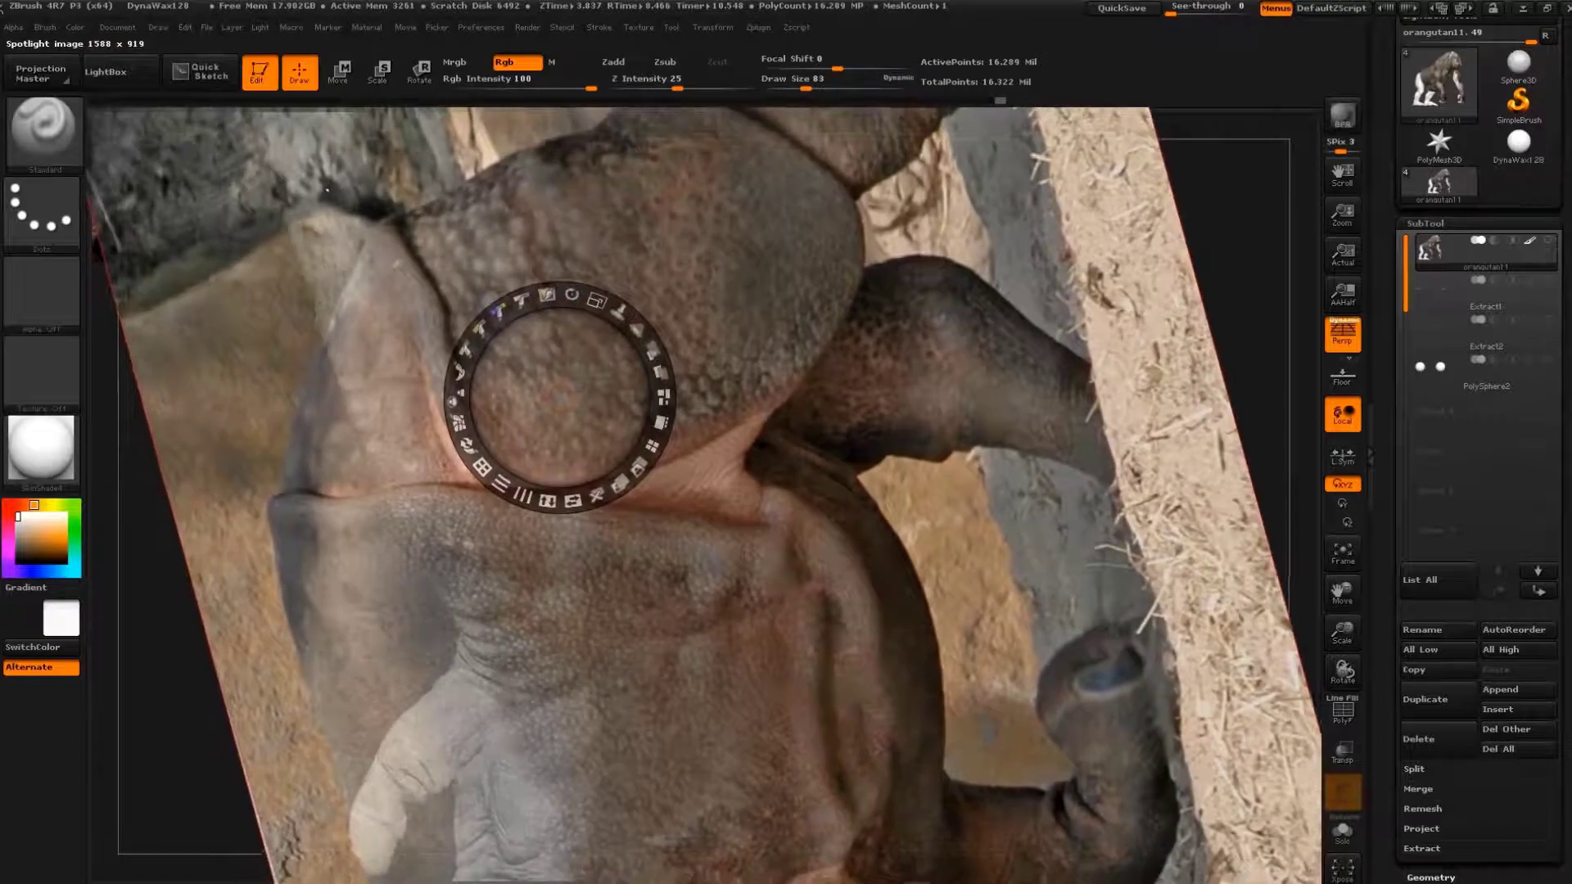
{"action": "key", "text": "shift+z"}
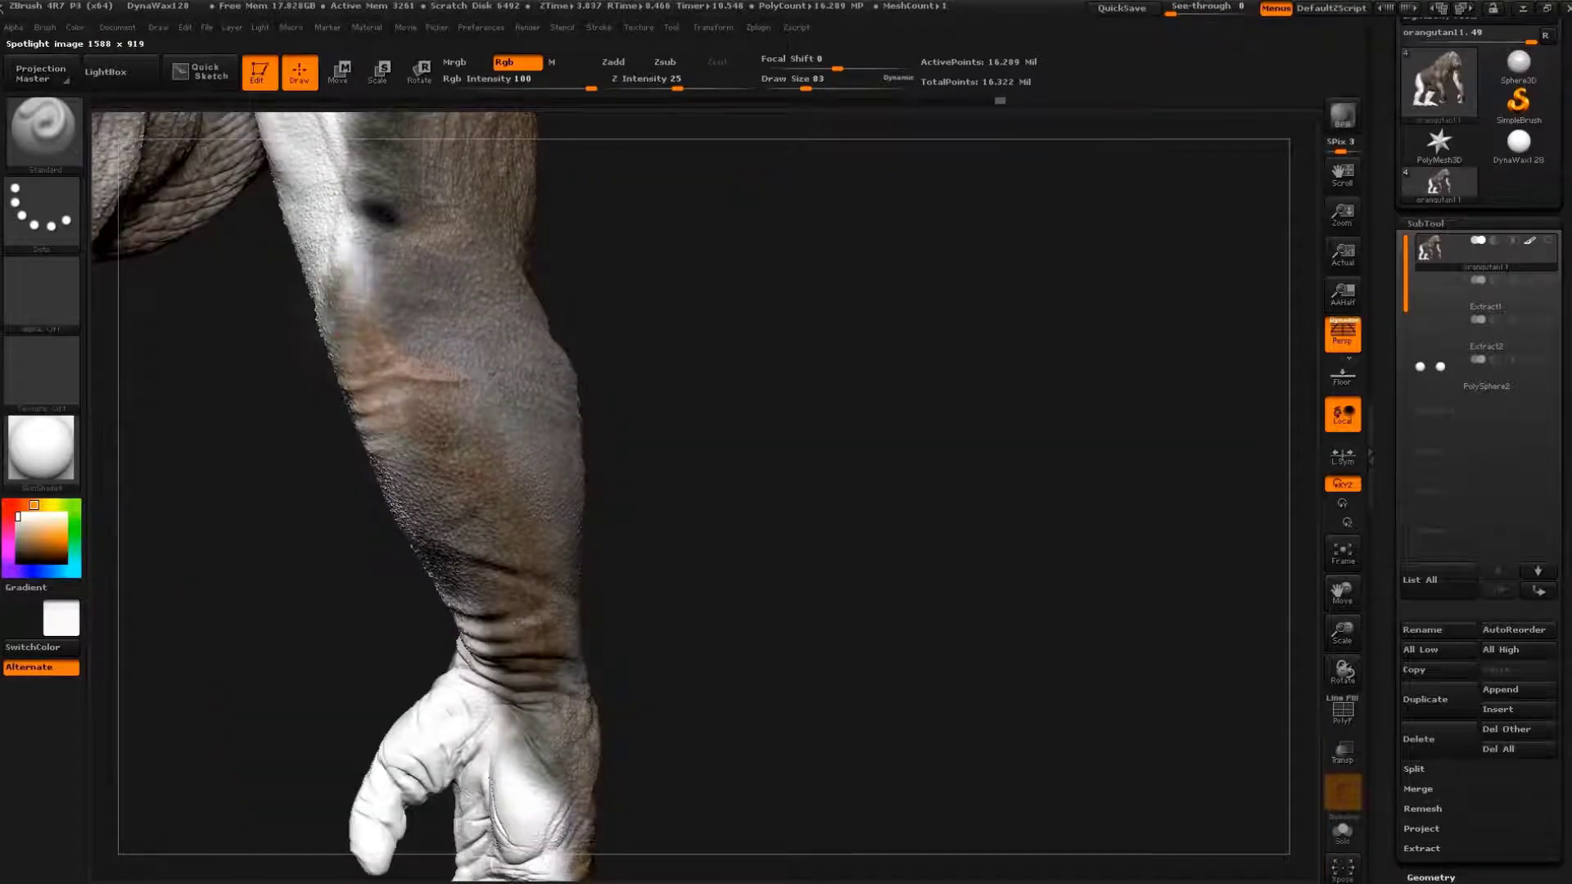
- Extend the rhino skin down the forearm to the wrist, then view the model three-quarter
{"action": "key", "text": "shift+z"}
{"action": "mouse_move", "coordinate": [561, 420]}
{"action": "left_mouse_down"}
{"action": "mouse_move", "coordinate": [719, 263]}
{"action": "mouse_move", "coordinate": [649, 386]}
{"action": "mouse_move", "coordinate": [567, 223]}
{"action": "left_mouse_up"}
{"action": "key", "text": "shift+z"}
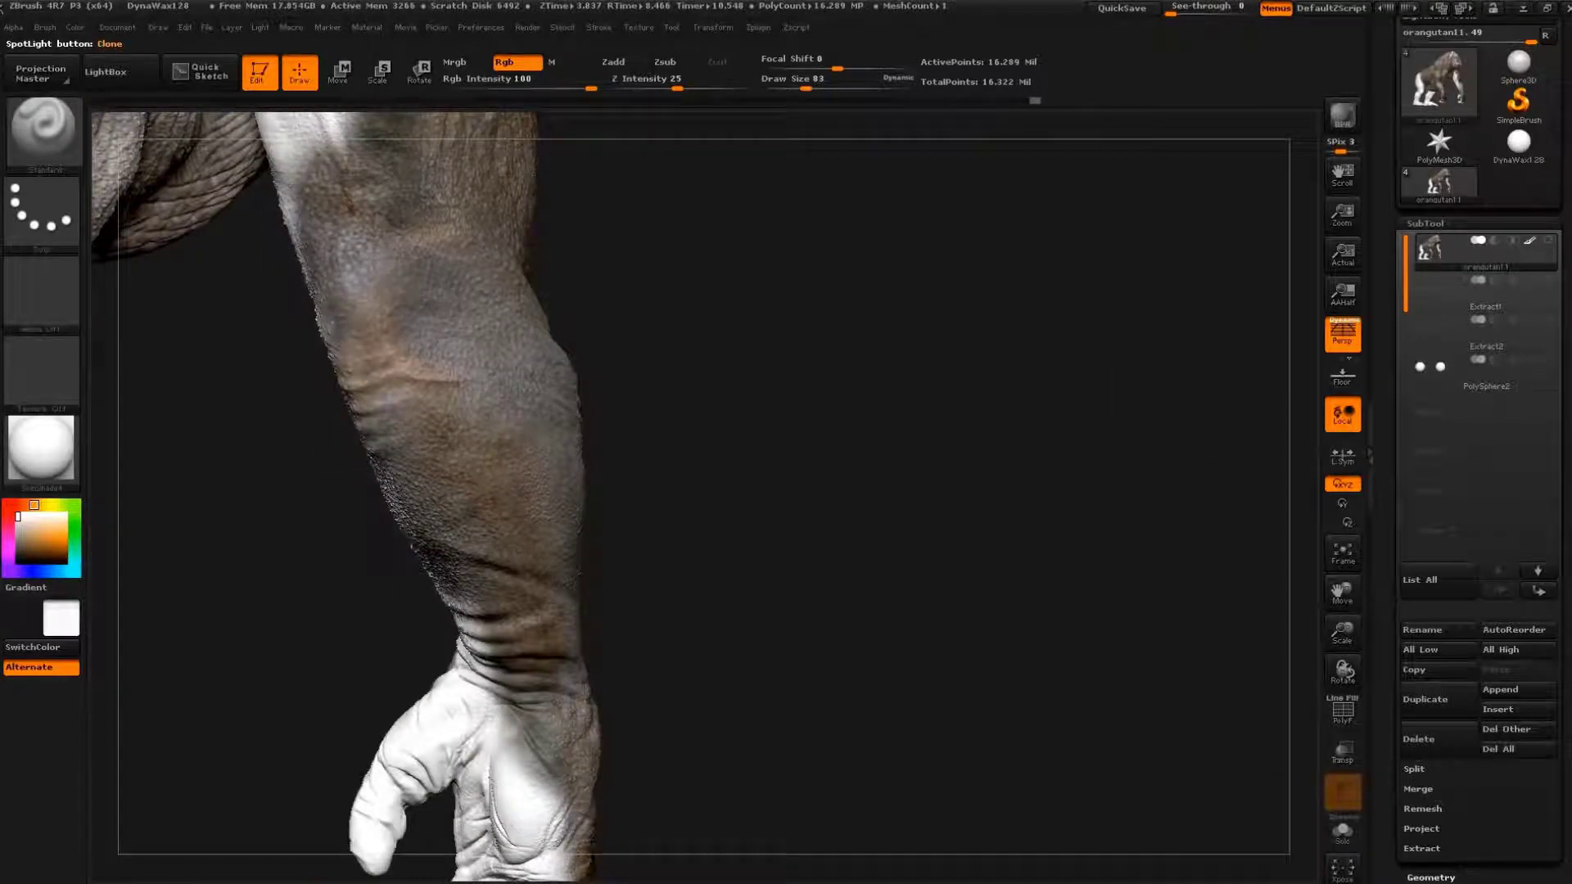
{"action": "mouse_move", "coordinate": [654, 548]}
{"action": "left_mouse_down", "text": "alt"}
{"action": "mouse_move", "coordinate": [860, 368]}
{"action": "mouse_move", "coordinate": [1039, 434]}
{"action": "mouse_move", "coordinate": [1039, 352]}
{"action": "mouse_move", "coordinate": [1137, 298]}
{"action": "mouse_move", "coordinate": [941, 455]}
{"action": "mouse_move", "coordinate": [1178, 483]}
{"action": "left_mouse_up", "text": "alt"}
- Resize the brush and paint rhino skin onto the shoulder
{"action": "key", "text": "shift+z"}
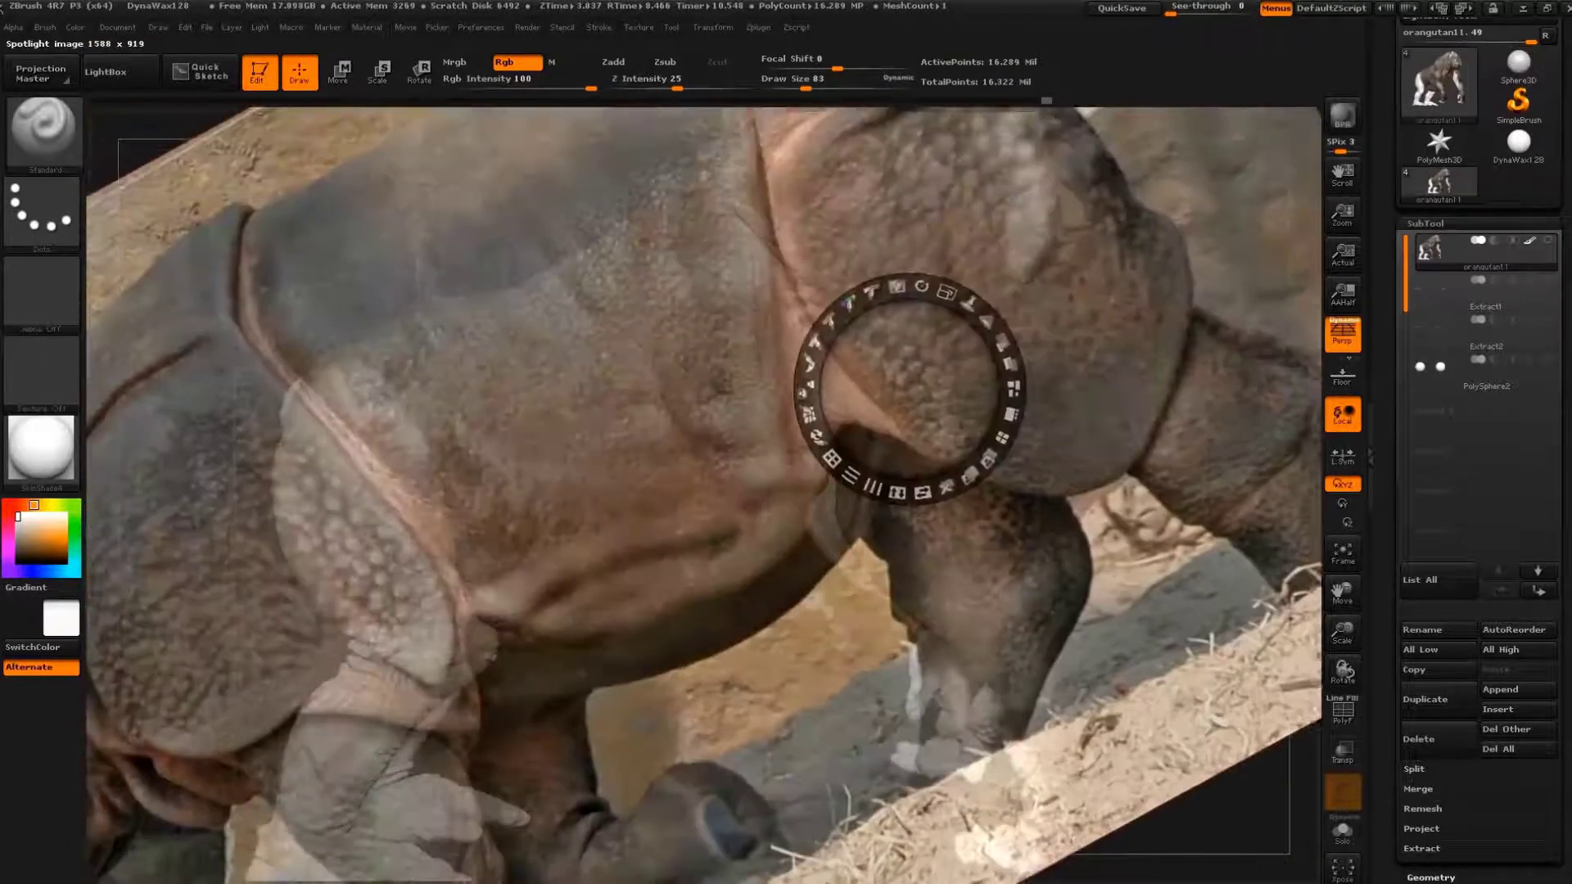
{"action": "left_click_drag", "start_coordinate": [597, 414], "coordinate": [646, 500]}
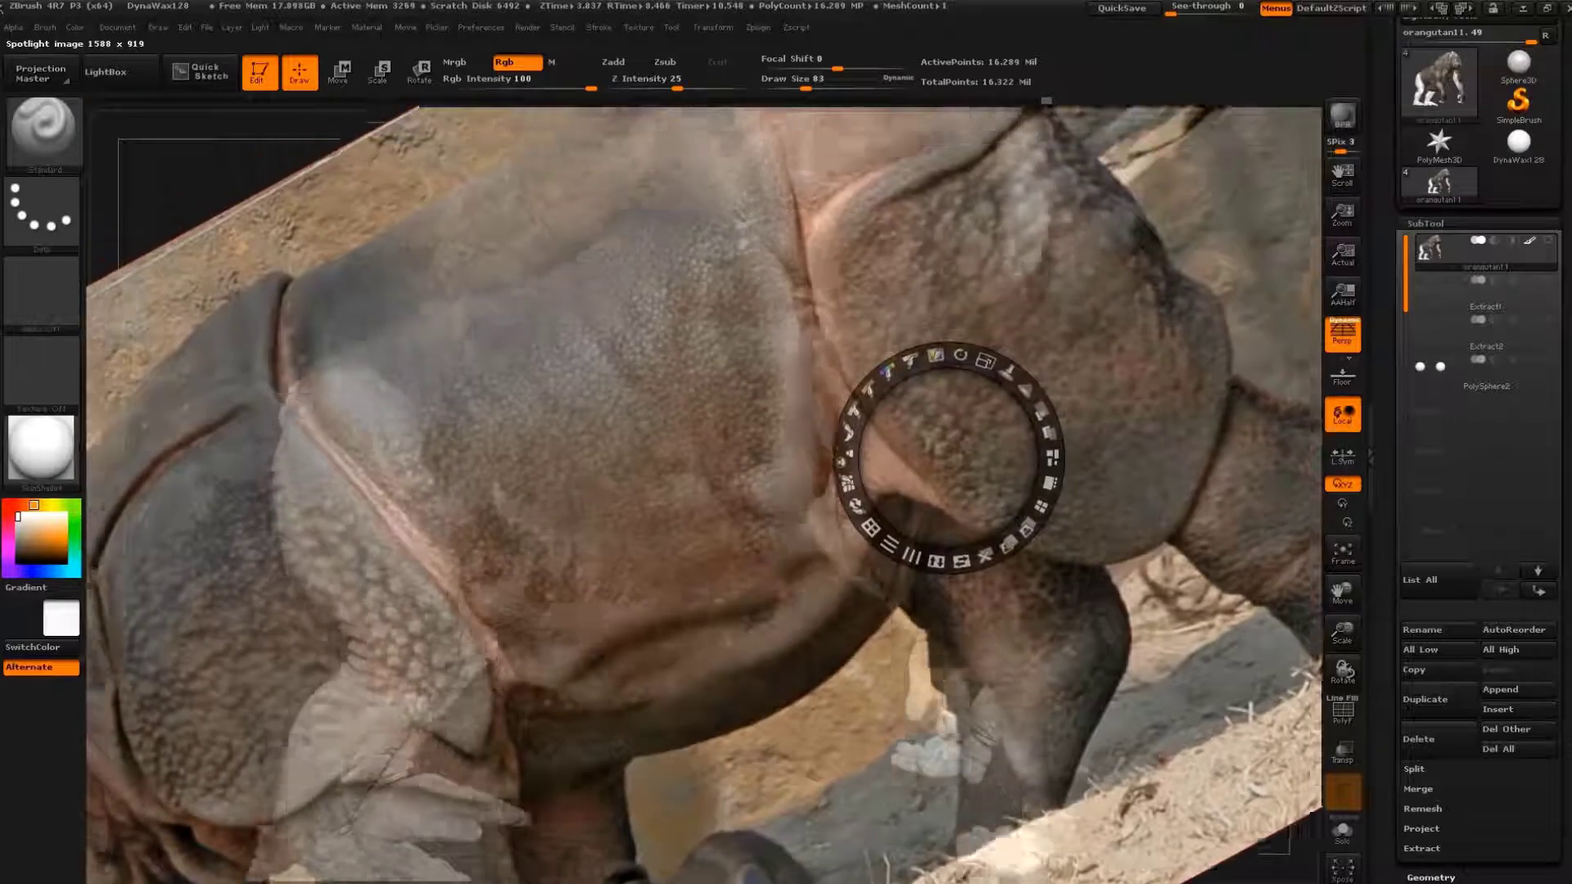
{"action": "key", "text": "shift+z"}
{"action": "key", "text": "s"}
{"action": "left_click", "coordinate": [640, 505]}
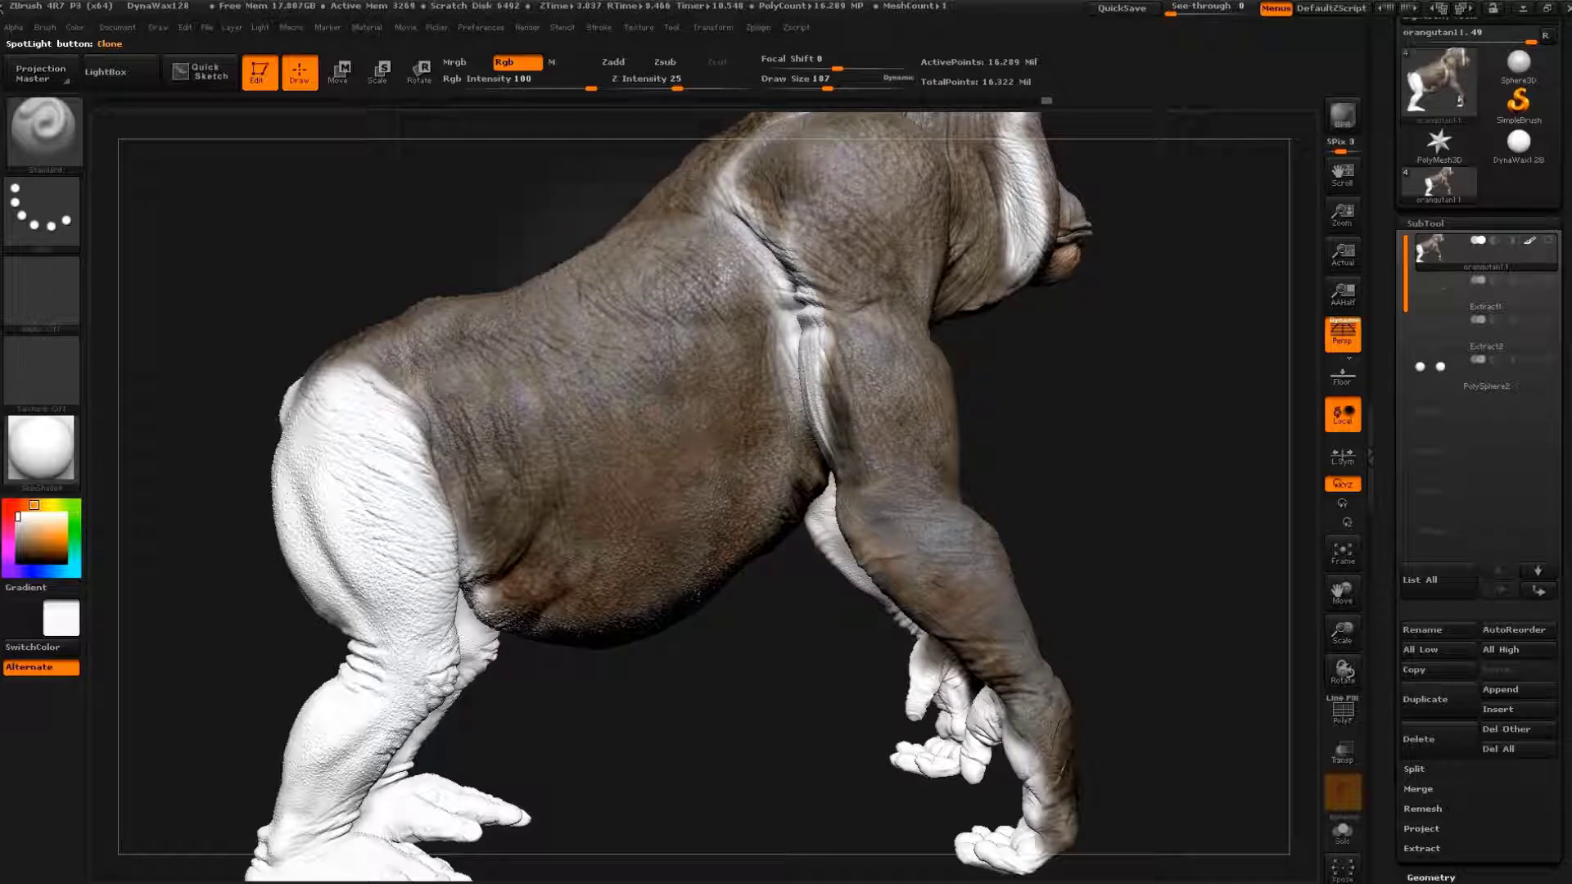
{"action": "mouse_move", "coordinate": [843, 229]}
{"action": "left_mouse_down"}
{"action": "mouse_move", "coordinate": [843, 368]}
{"action": "mouse_move", "coordinate": [774, 303]}
{"action": "left_mouse_up"}
{"action": "key", "text": "shift+z"}
{"action": "key", "text": "shift+z"}
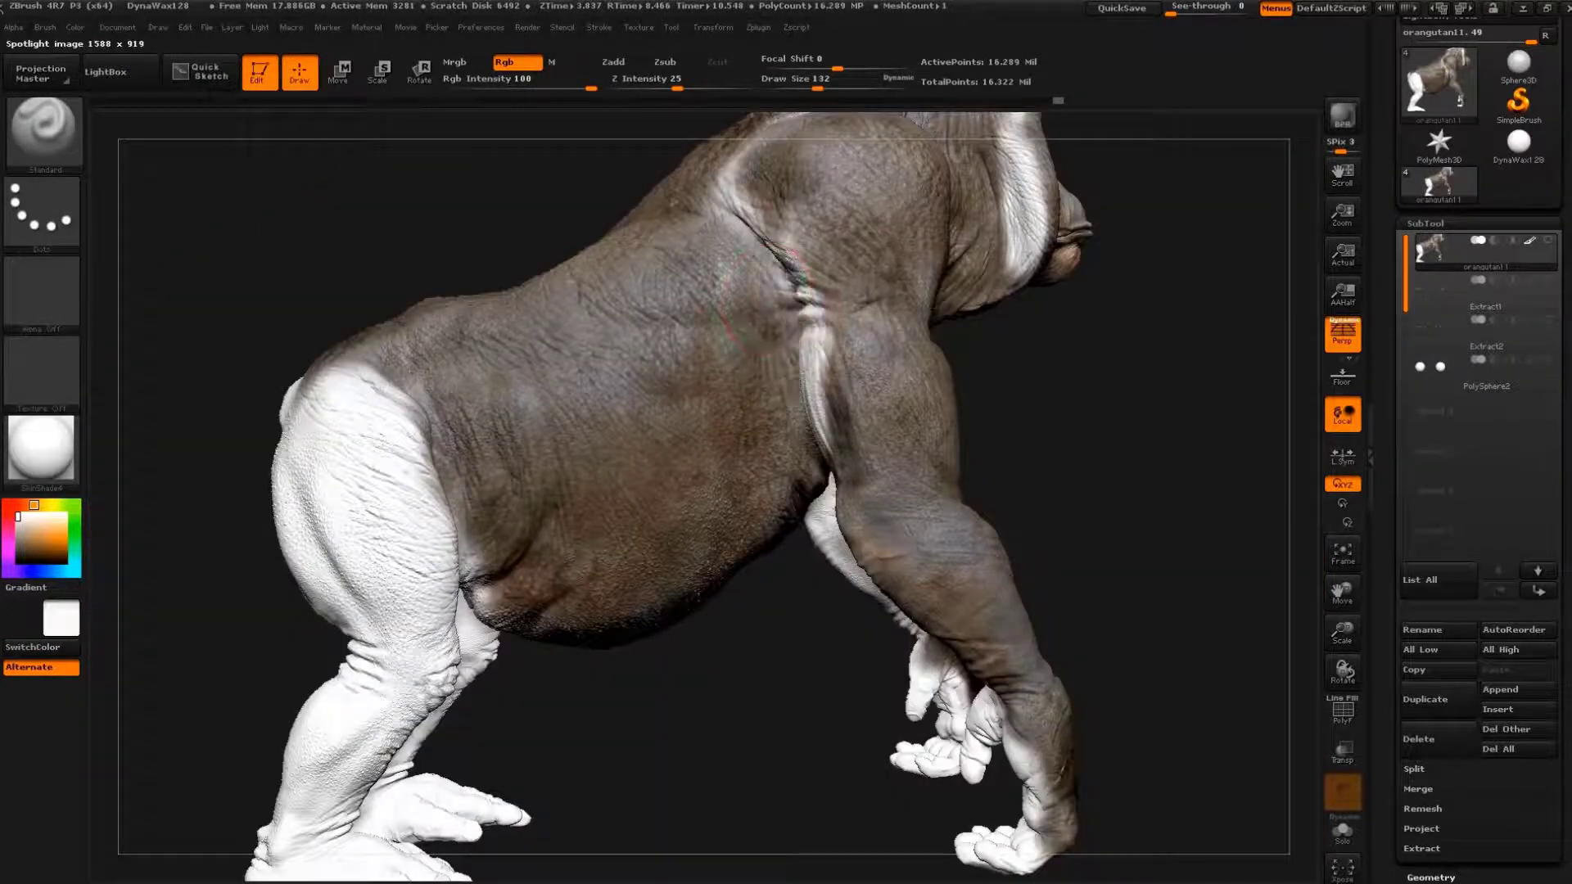
{"action": "key", "text": "shift+z"}
{"action": "key", "text": "shift+z"}
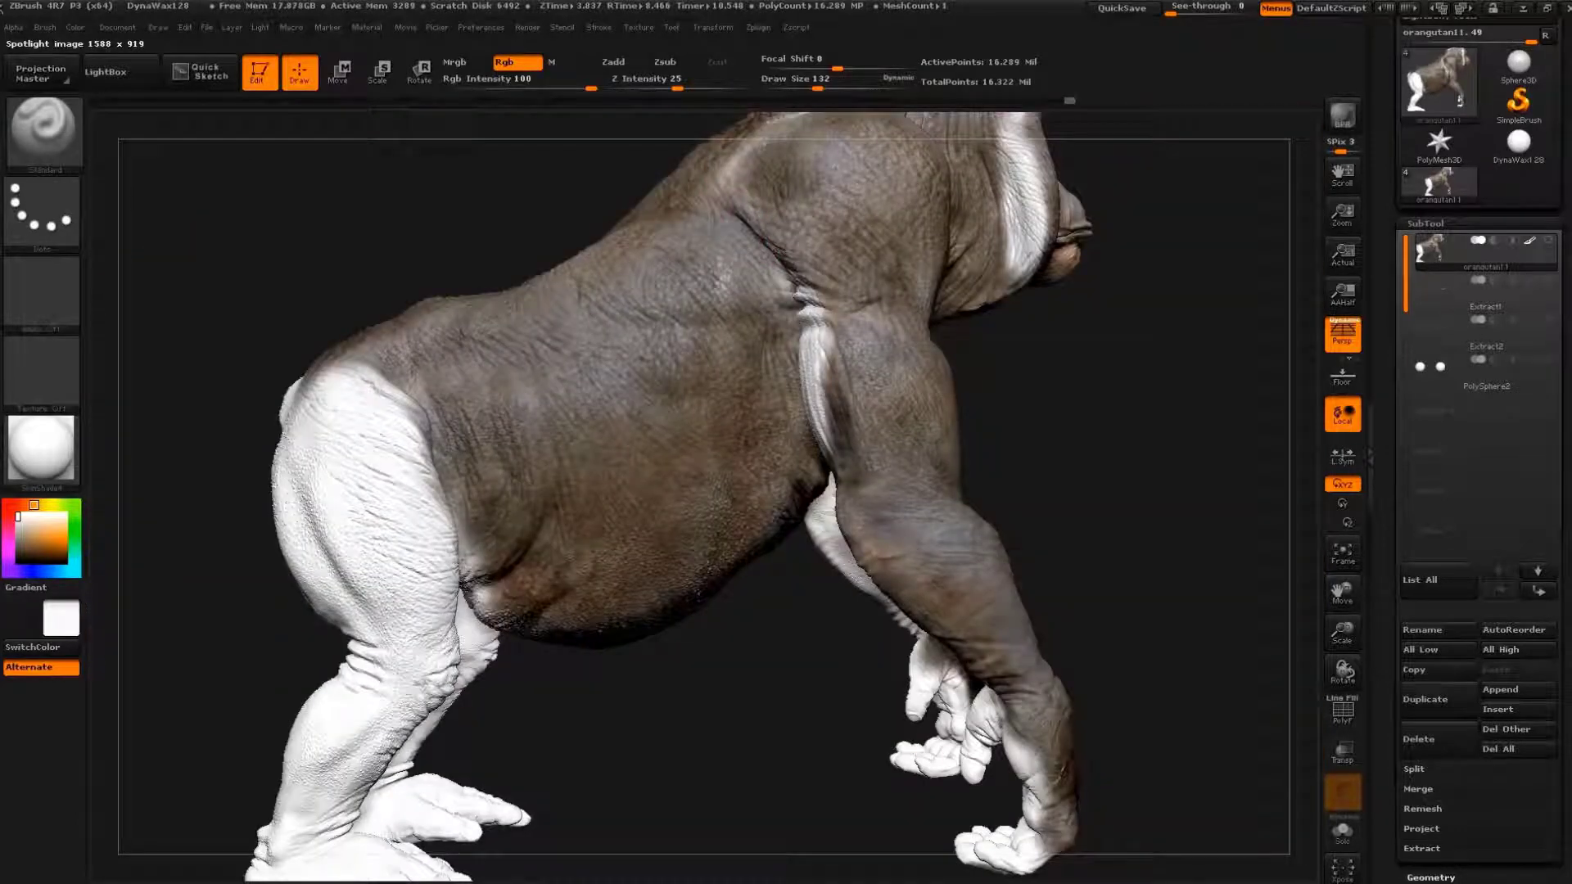
{"action": "key", "text": "shift+z"}
{"action": "key", "text": "shift+z"}
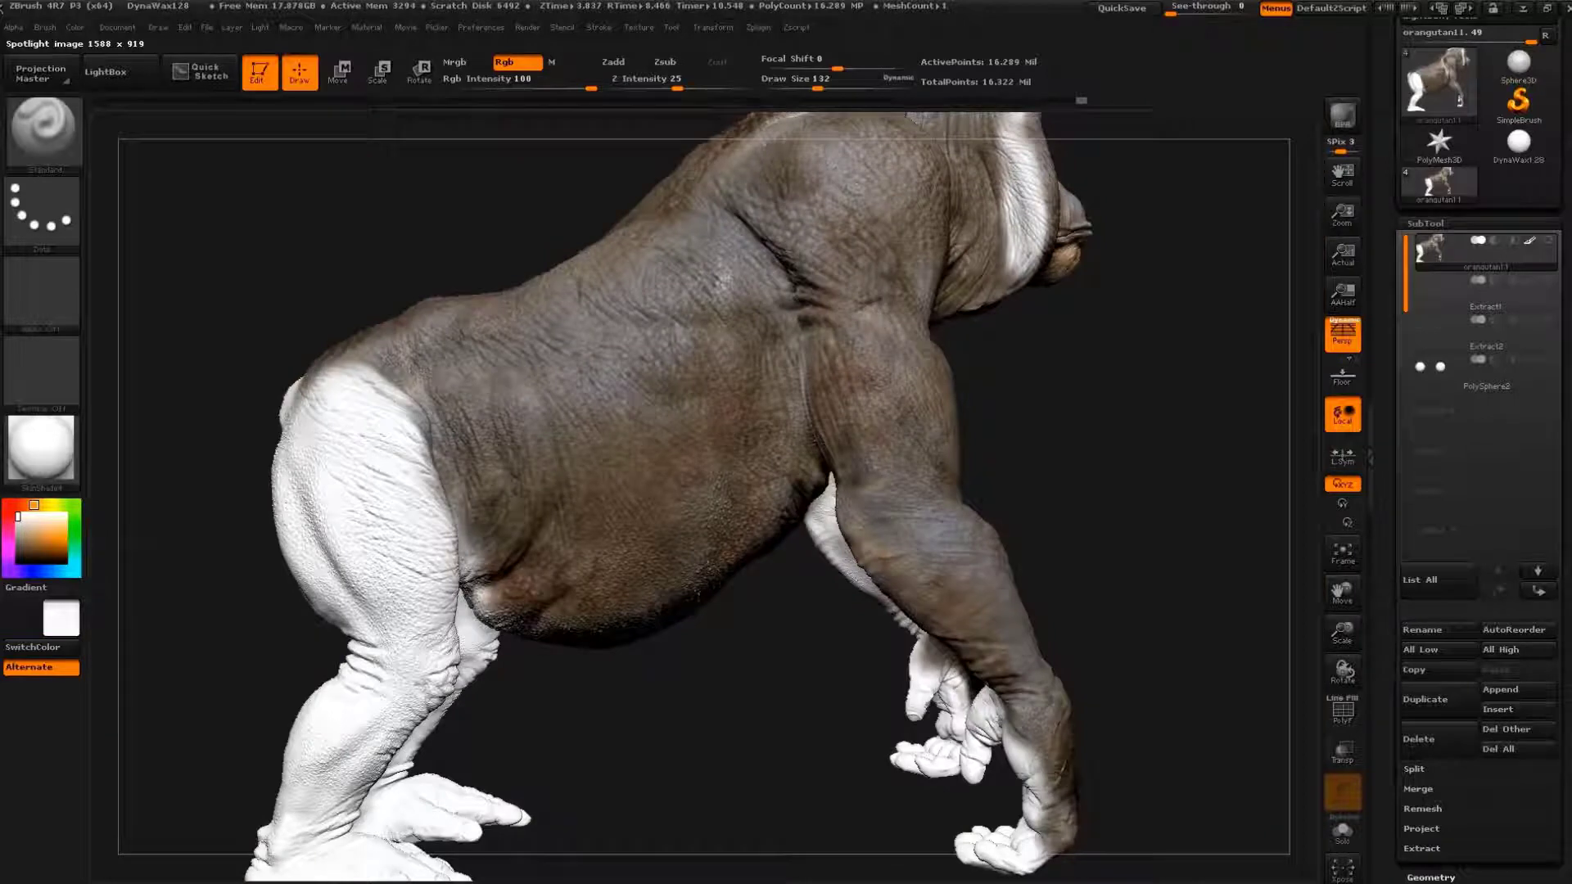
{"action": "key", "text": "shift+z"}
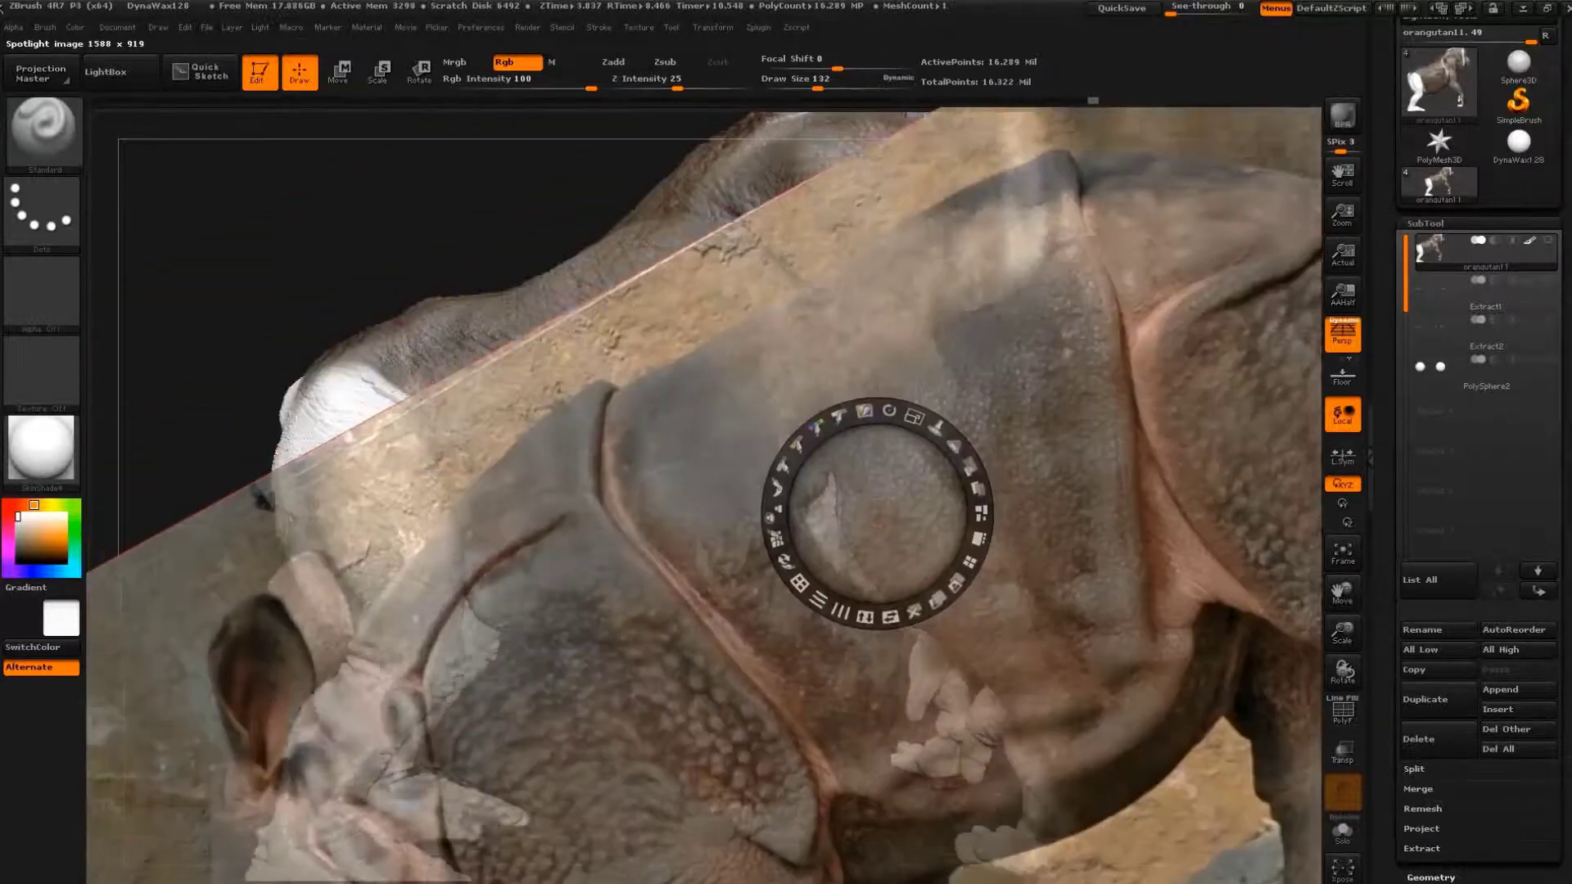
{"action": "key", "text": "shift+z"}
- Turn the model to its back and belly, repositioning the rhino photo to texture them
{"action": "left_click_drag", "start_coordinate": [737, 586], "coordinate": [425, 385]}
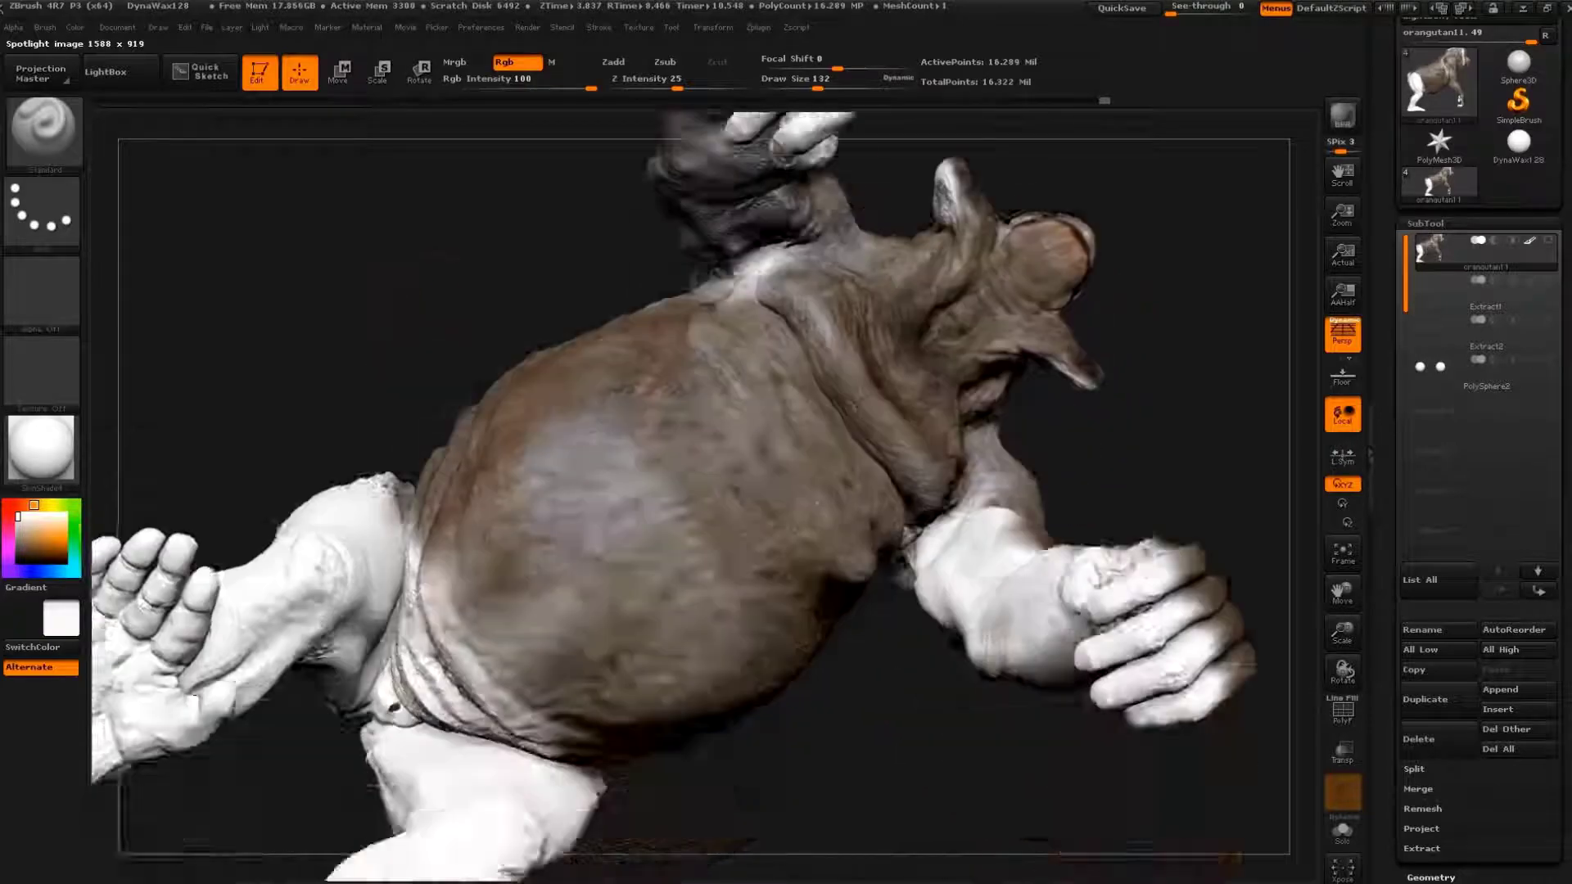
{"action": "key", "text": "shift+z"}
{"action": "mouse_move", "coordinate": [898, 508]}
{"action": "left_mouse_down"}
{"action": "mouse_move", "coordinate": [588, 352]}
{"action": "mouse_move", "coordinate": [511, 277]}
{"action": "left_mouse_up"}
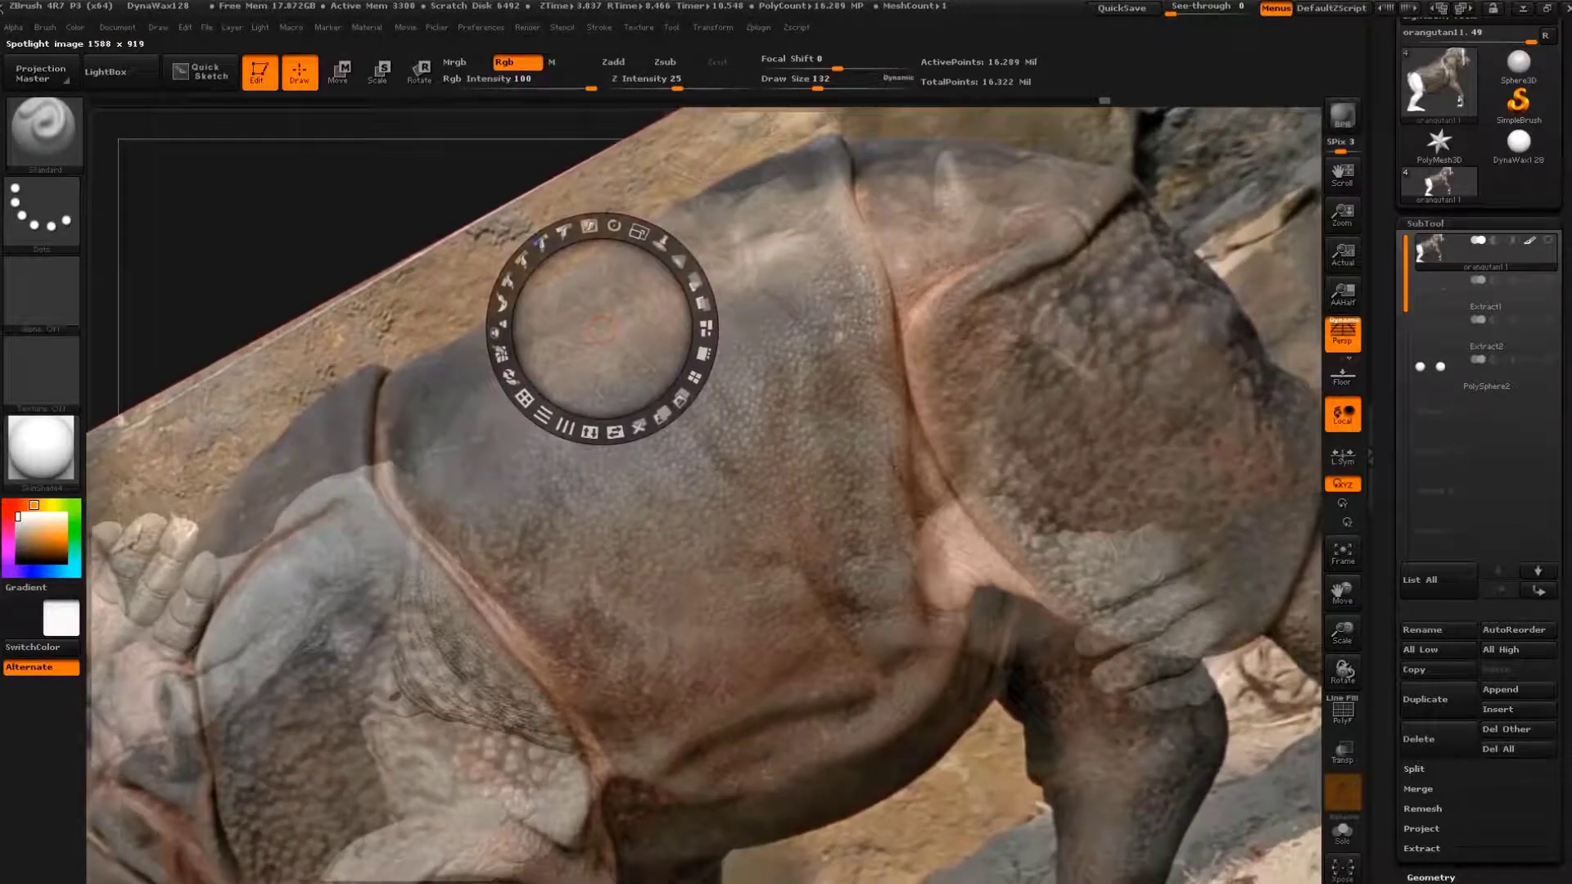
{"action": "key", "text": "shift+z"}
{"action": "key", "text": "shift+z"}
{"action": "left_click_drag", "start_coordinate": [718, 456], "coordinate": [631, 350]}
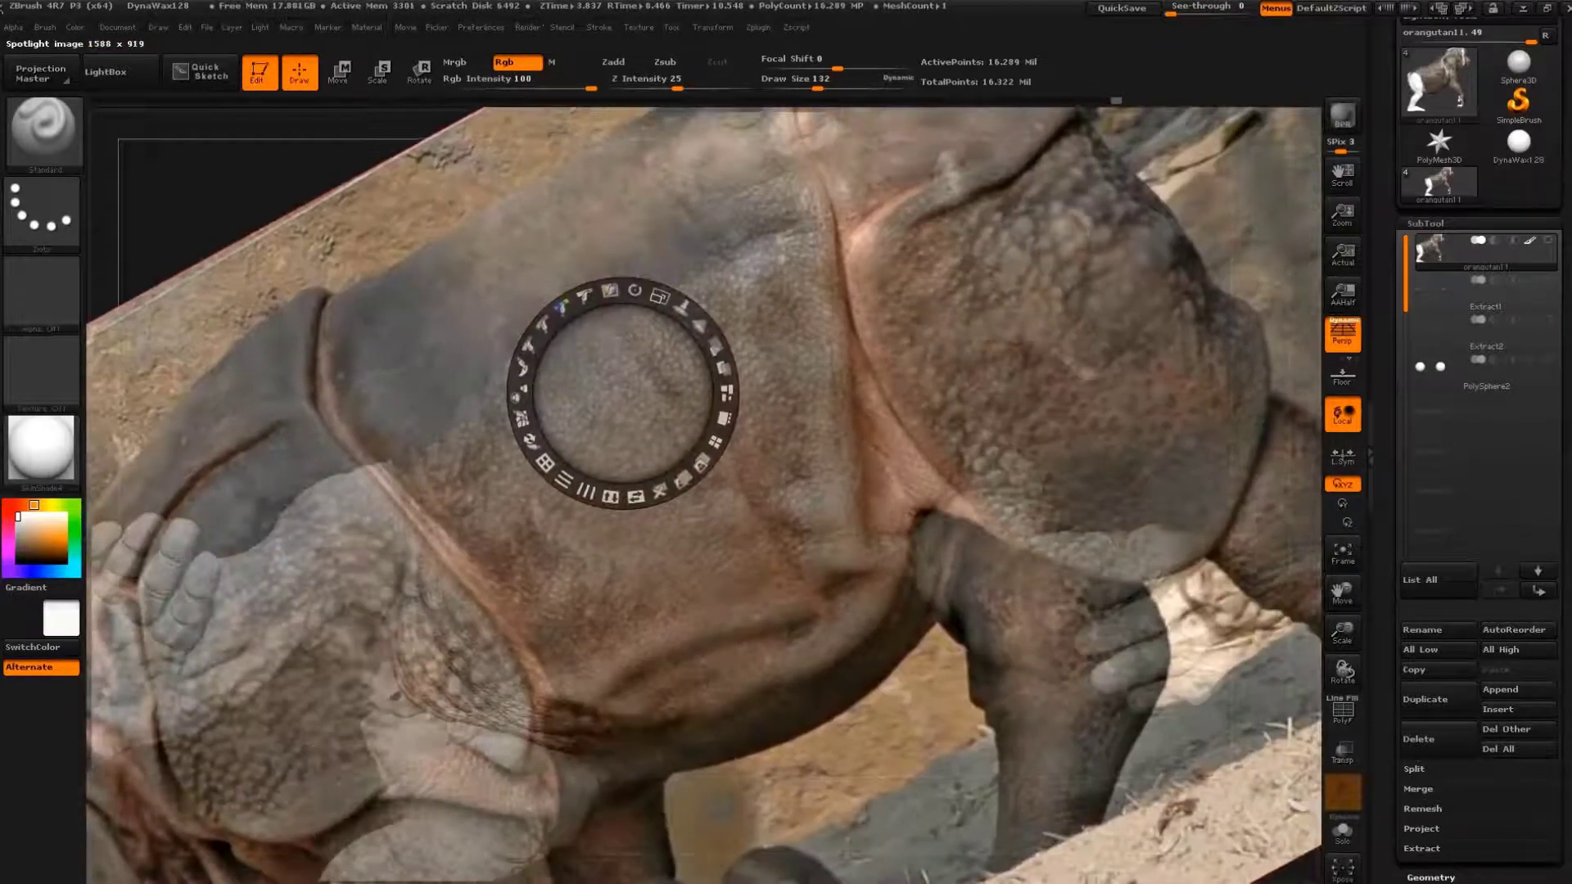
{"action": "key", "text": "shift+z"}
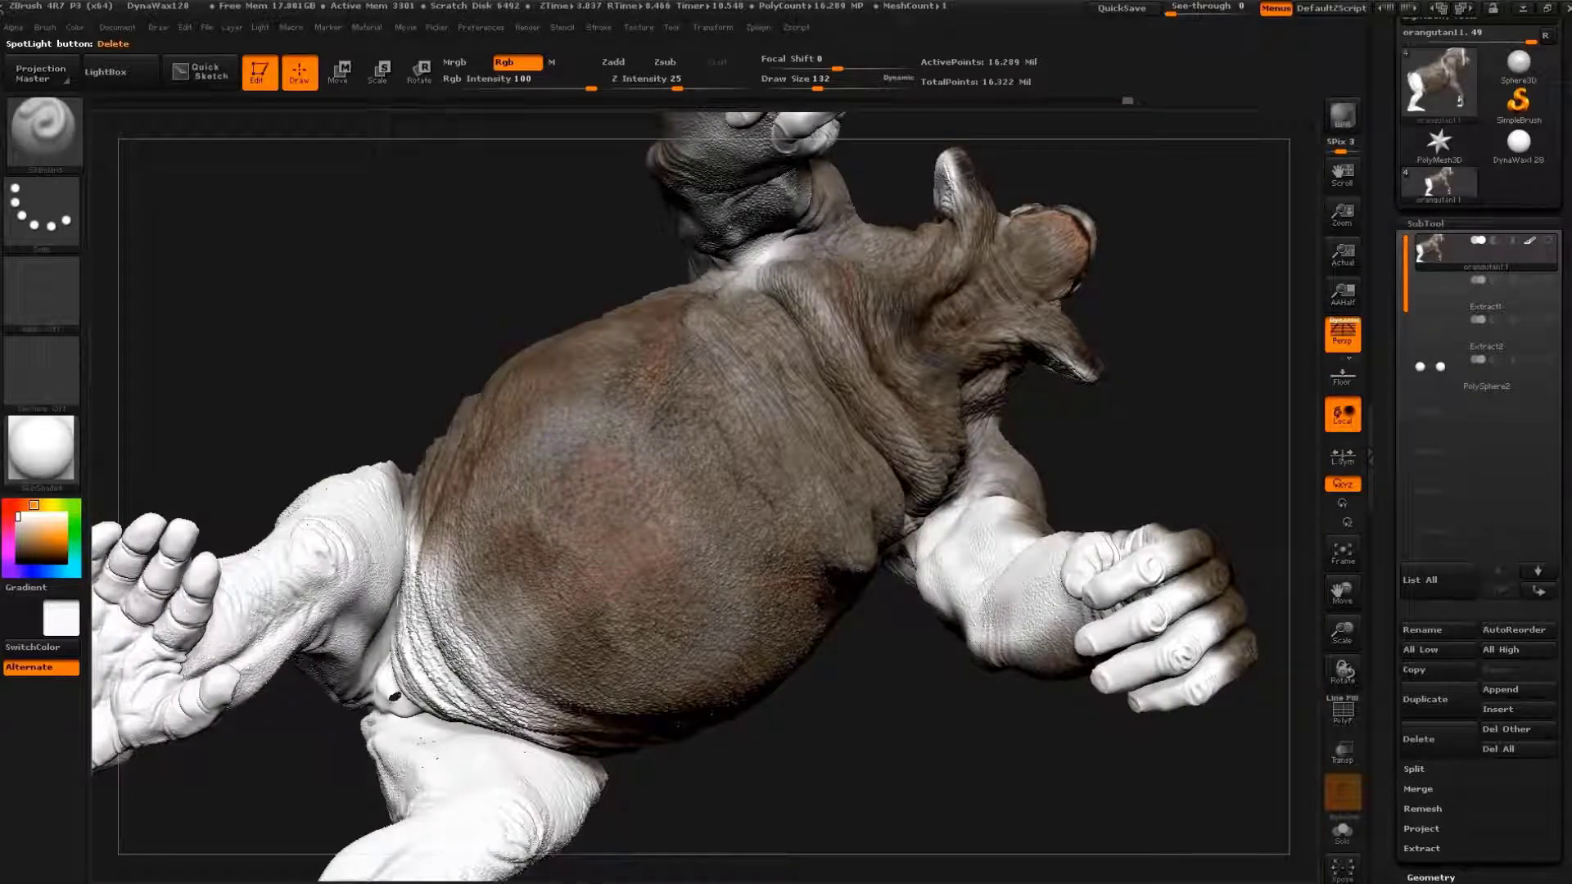
{"action": "left_click_drag", "start_coordinate": [1162, 343], "coordinate": [679, 590]}
{"action": "left_click_drag", "start_coordinate": [1089, 516], "coordinate": [1130, 458]}
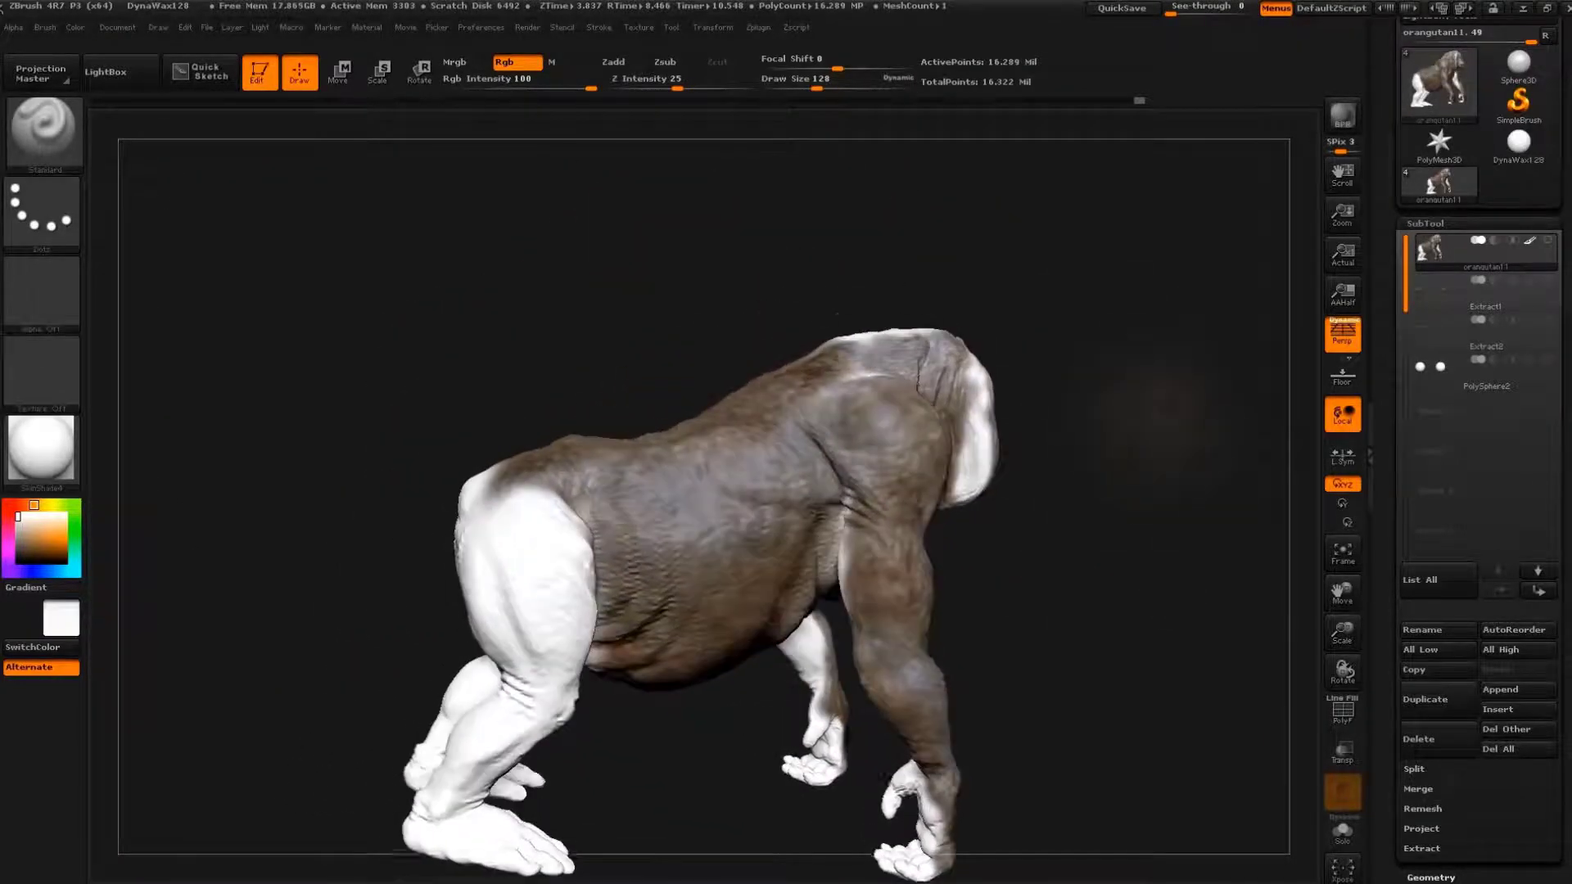
- Tilt to a top-down view, shrink the rhino photo, and paint the back
{"action": "key", "text": "shift+z"}
{"action": "key", "text": "shift+z"}
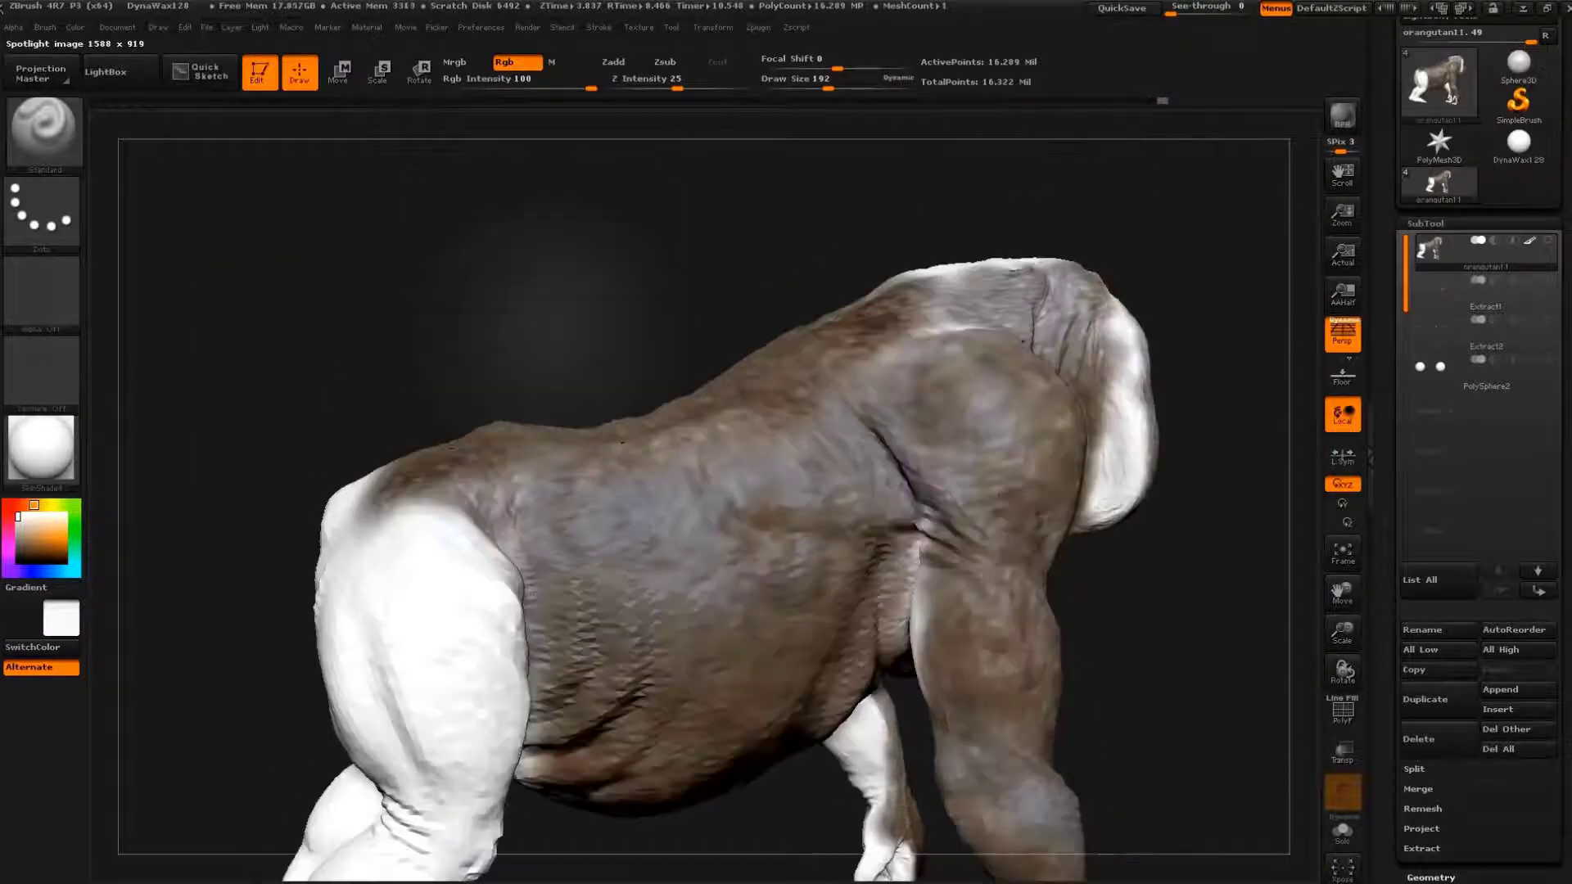
{"action": "left_click_drag", "start_coordinate": [1211, 491], "coordinate": [1211, 622]}
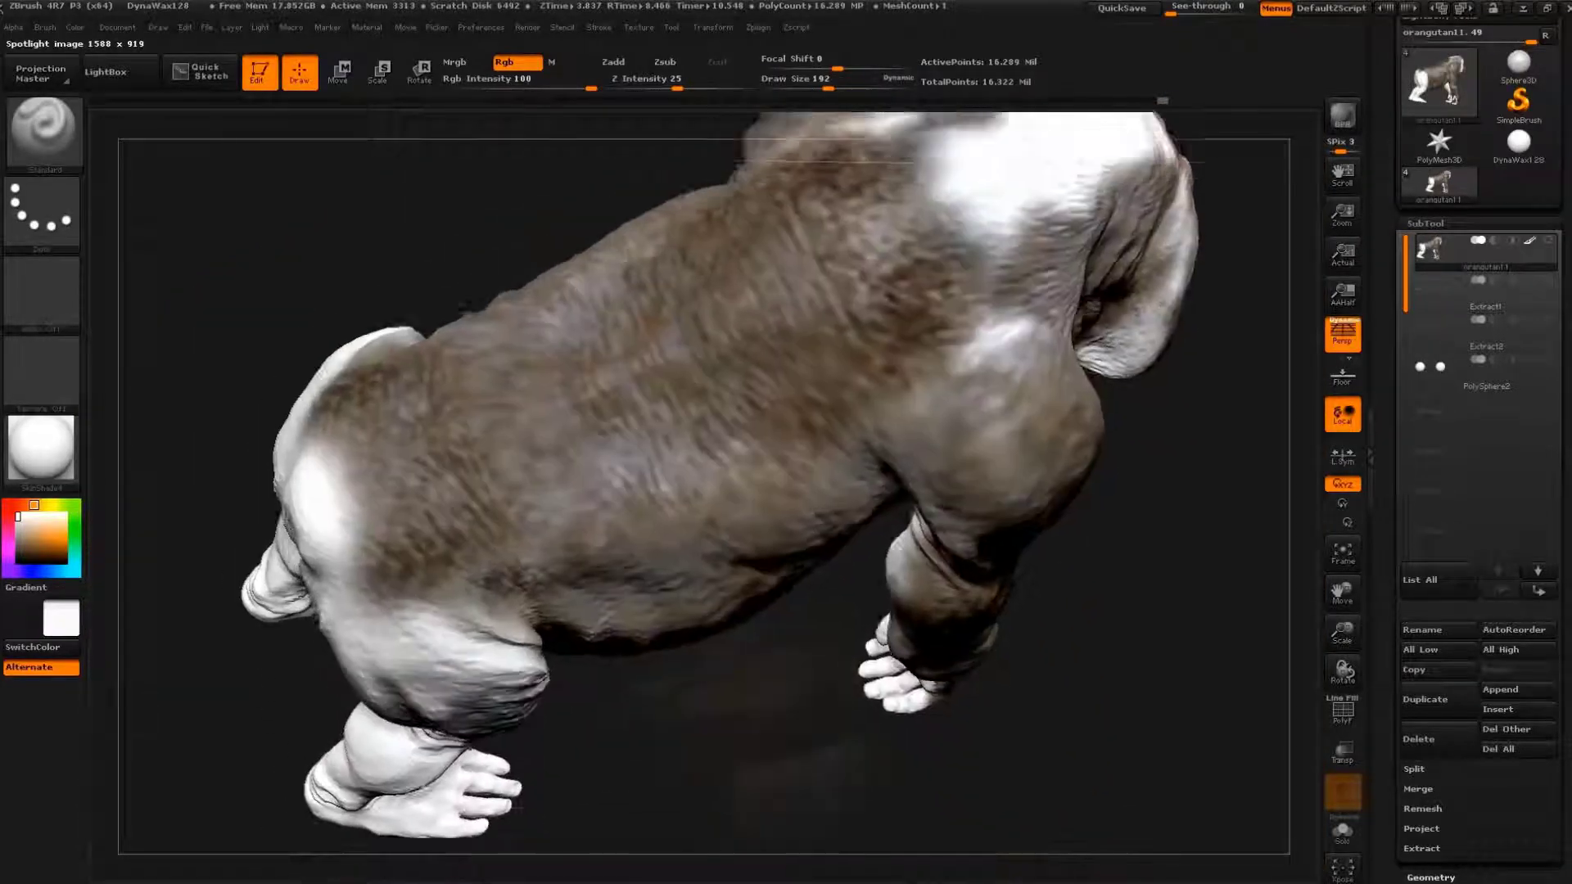
{"action": "key", "text": "shift+z"}
{"action": "left_click_drag", "start_coordinate": [854, 332], "coordinate": [754, 508]}
{"action": "key", "text": "shift+z"}
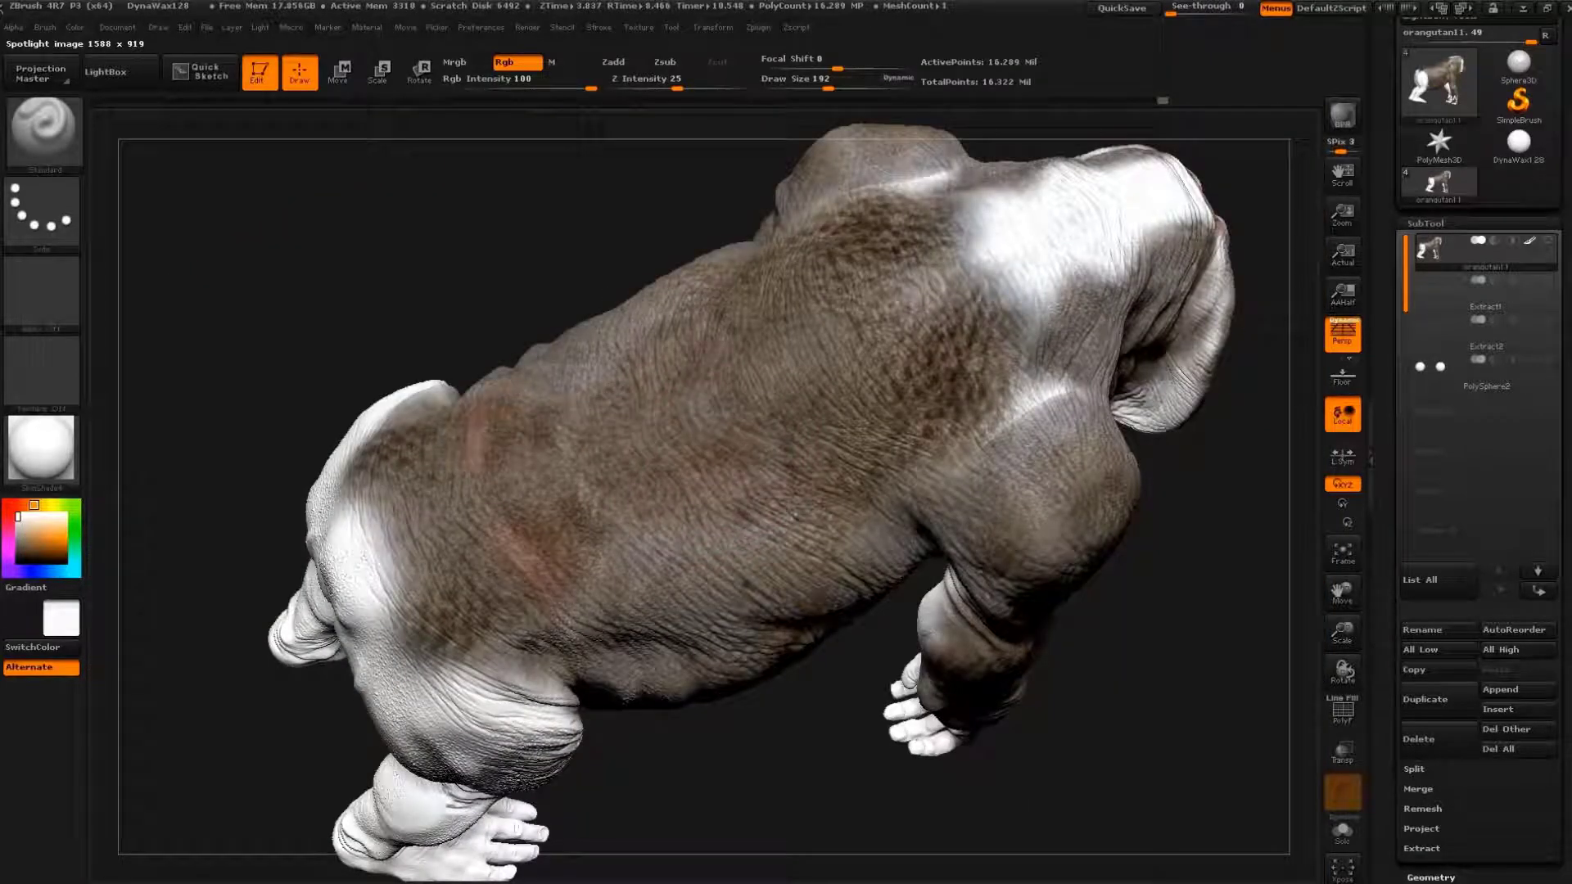
- Shift the rhino photo across the back and project more skin texture there
{"action": "key", "text": "shift+z"}
{"action": "mouse_move", "coordinate": [684, 526]}
{"action": "left_mouse_down"}
{"action": "mouse_move", "coordinate": [754, 579]}
{"action": "mouse_move", "coordinate": [807, 370]}
{"action": "mouse_move", "coordinate": [828, 368]}
{"action": "left_mouse_up"}
{"action": "key", "text": "shift+z"}
{"action": "key", "text": "shift+z"}
{"action": "key", "text": "shift+z"}
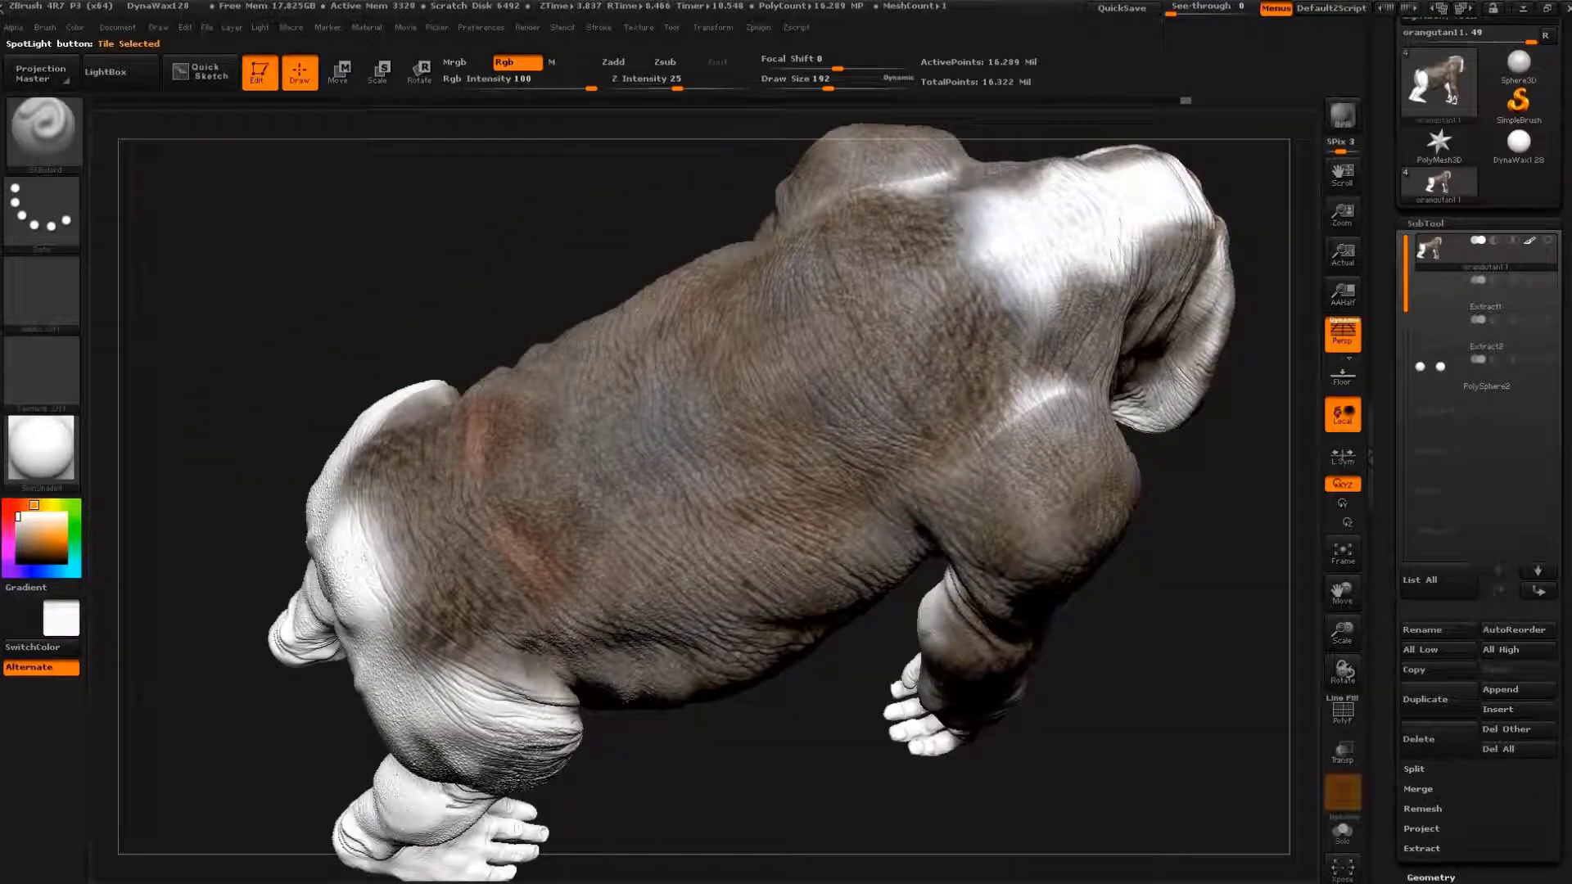
{"action": "key", "text": "shift+z"}
{"action": "left_click_drag", "start_coordinate": [835, 344], "coordinate": [955, 477]}
{"action": "key", "text": "shift+z"}
- Slide the rhino photo right, then left, painting the shoulders between moves
{"action": "key", "text": "shift+z"}
{"action": "left_click_drag", "start_coordinate": [962, 385], "coordinate": [1051, 380]}
{"action": "key", "text": "shift+z"}
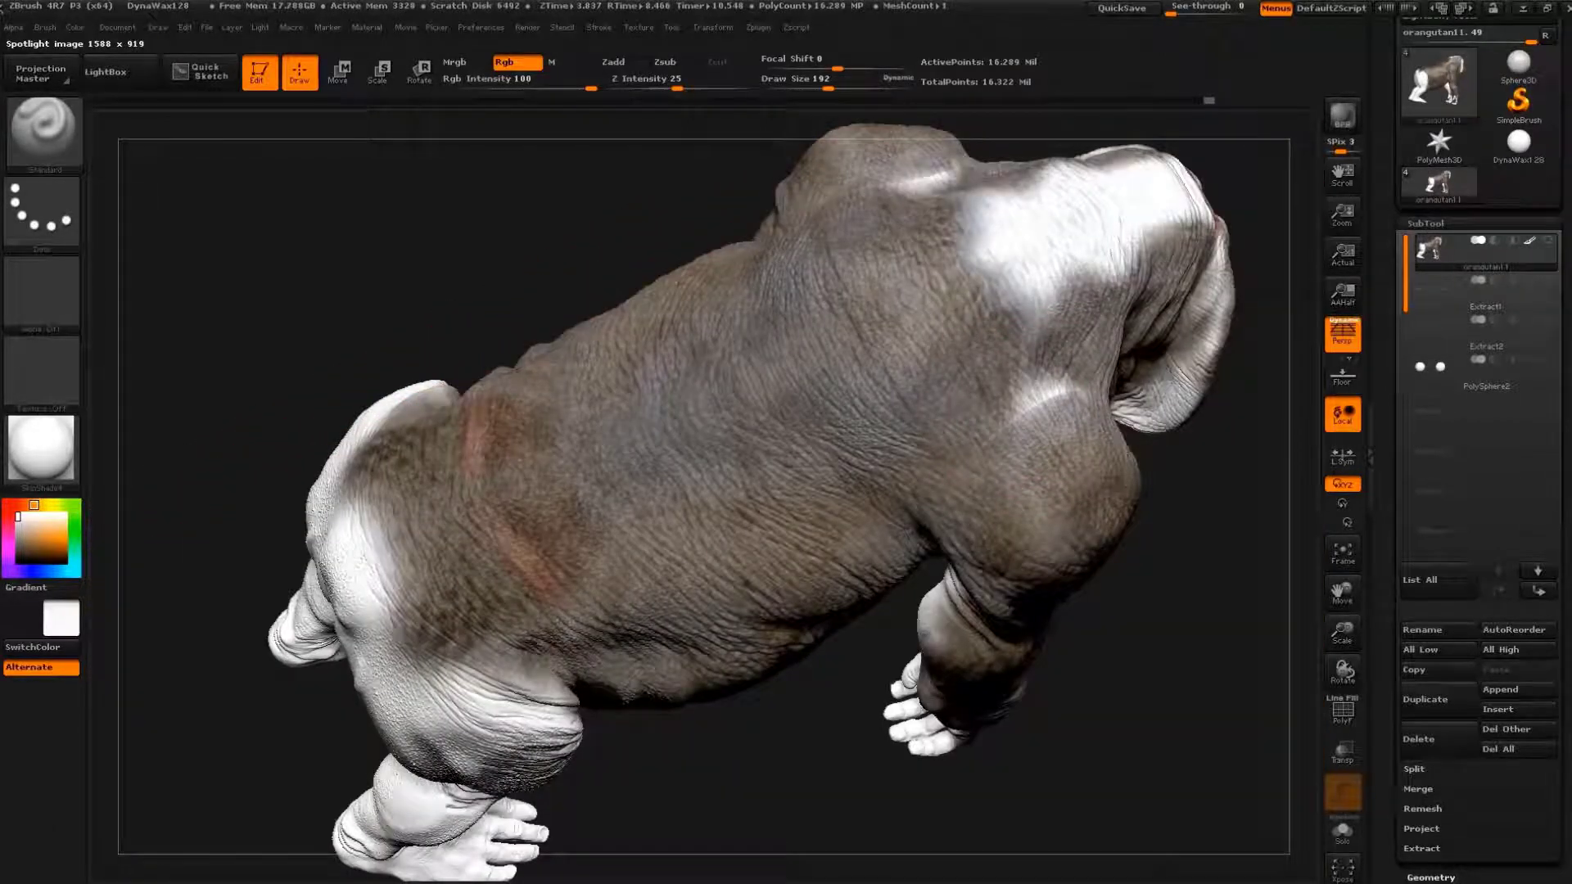
{"action": "key", "text": "shift+z"}
{"action": "left_click_drag", "start_coordinate": [1087, 456], "coordinate": [870, 456]}
{"action": "key", "text": "shift+z"}
- Turn the orangutan to the front and move the rhino photo down-left
{"action": "mouse_move", "coordinate": [827, 737]}
{"action": "left_mouse_down"}
{"action": "mouse_move", "coordinate": [924, 458]}
{"action": "mouse_move", "coordinate": [1060, 454]}
{"action": "mouse_move", "coordinate": [1087, 403]}
{"action": "mouse_move", "coordinate": [1204, 360]}
{"action": "left_mouse_up"}
{"action": "key", "text": "s"}
{"action": "key", "text": "shift+z"}
{"action": "mouse_move", "coordinate": [856, 414]}
{"action": "left_mouse_down"}
{"action": "mouse_move", "coordinate": [808, 561]}
{"action": "mouse_move", "coordinate": [655, 612]}
{"action": "left_mouse_up"}
- Rotate the rhino photo, paint the chest and neck, then frame the whole figure three-quarter
{"action": "left_click_drag", "start_coordinate": [703, 522], "coordinate": [645, 573]}
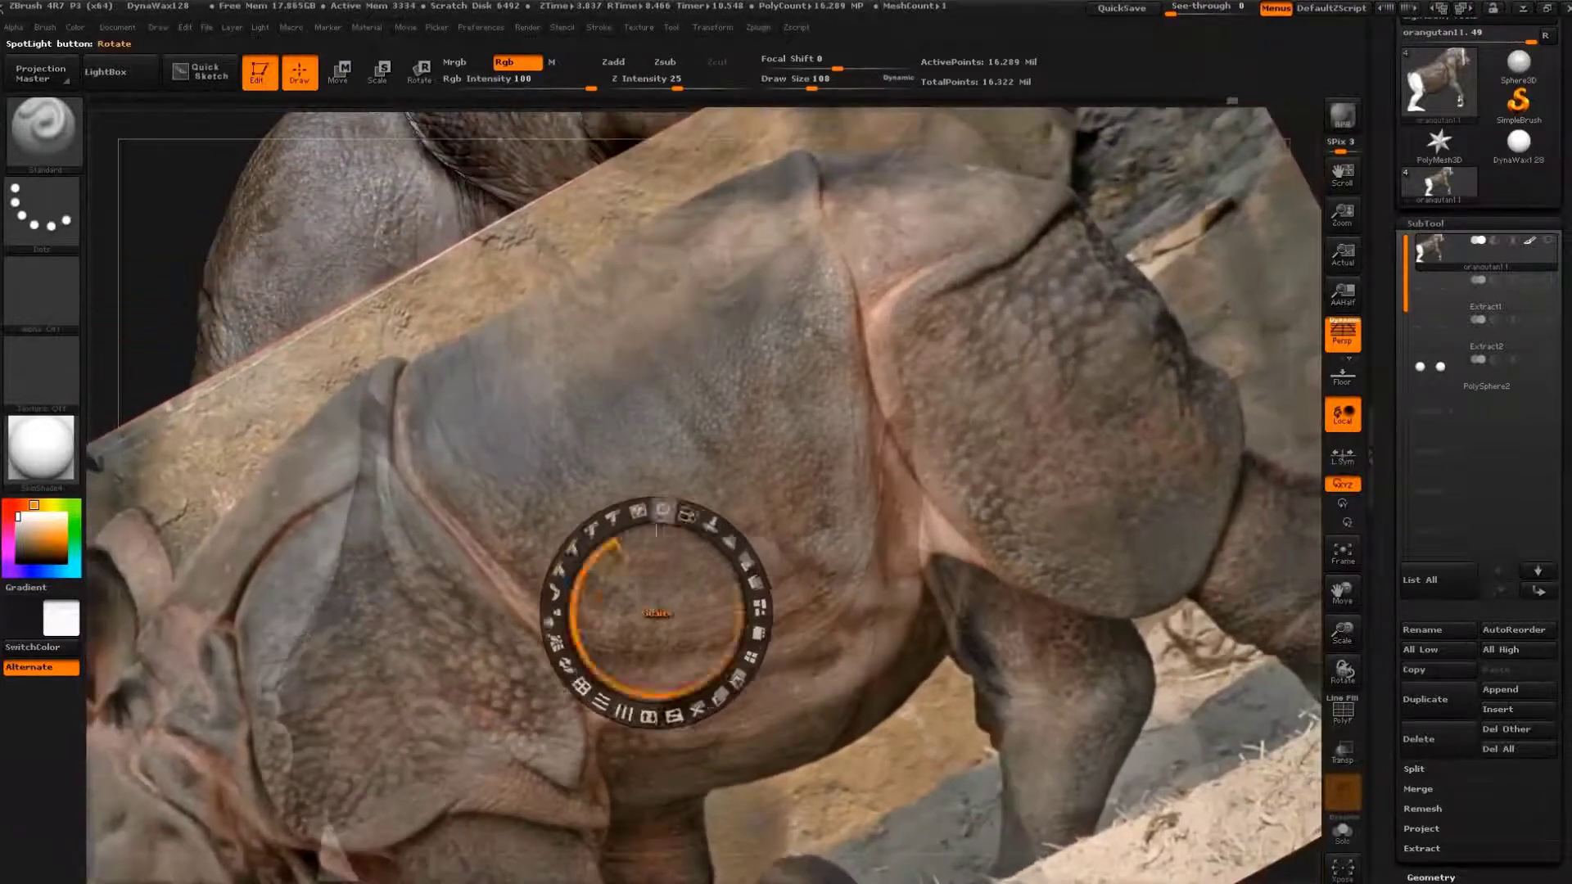
{"action": "key", "text": "shift+z"}
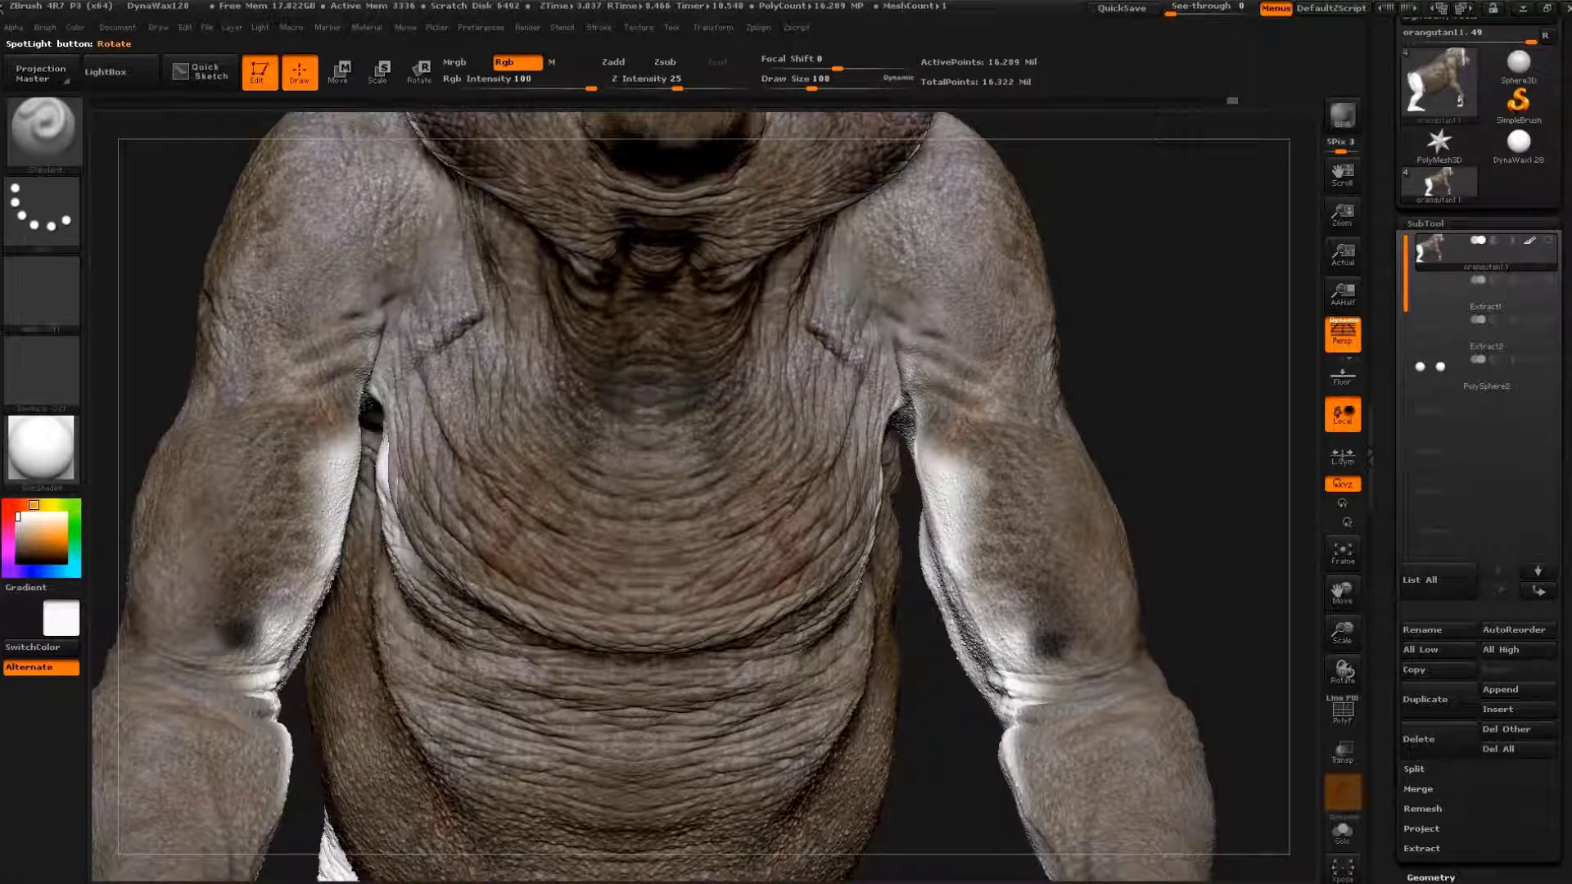
{"action": "key", "text": "shift+z"}
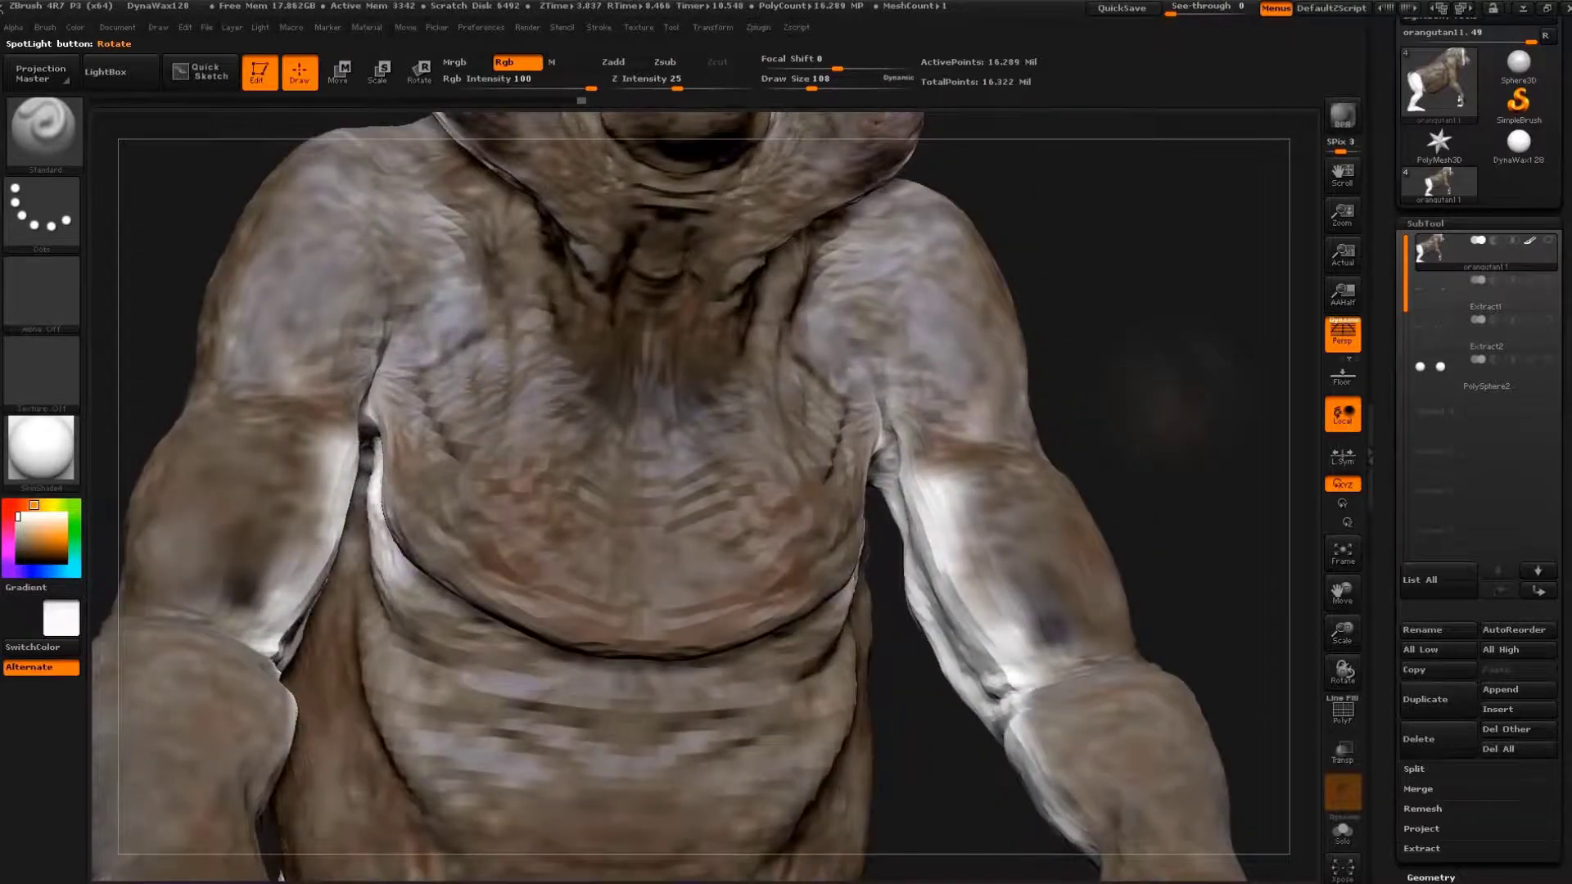
{"action": "key", "text": "shift+z"}
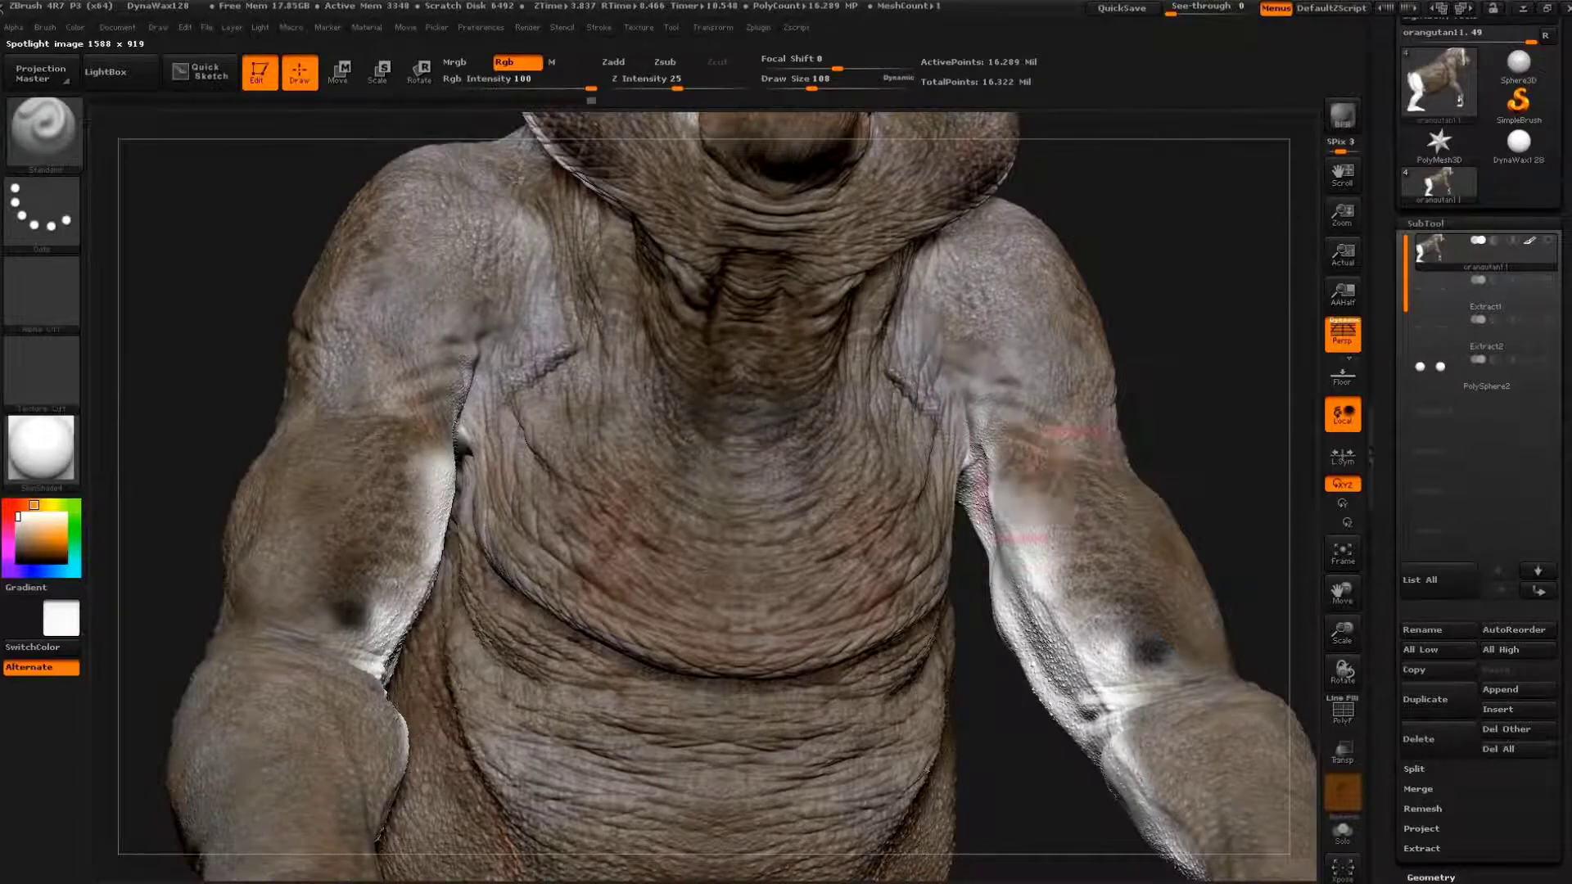
{"action": "key", "text": "f"}
{"action": "mouse_move", "coordinate": [1088, 352]}
{"action": "left_mouse_down"}
{"action": "mouse_move", "coordinate": [1211, 442]}
{"action": "mouse_move", "coordinate": [1141, 526]}
{"action": "mouse_move", "coordinate": [1105, 470]}
{"action": "left_mouse_up"}
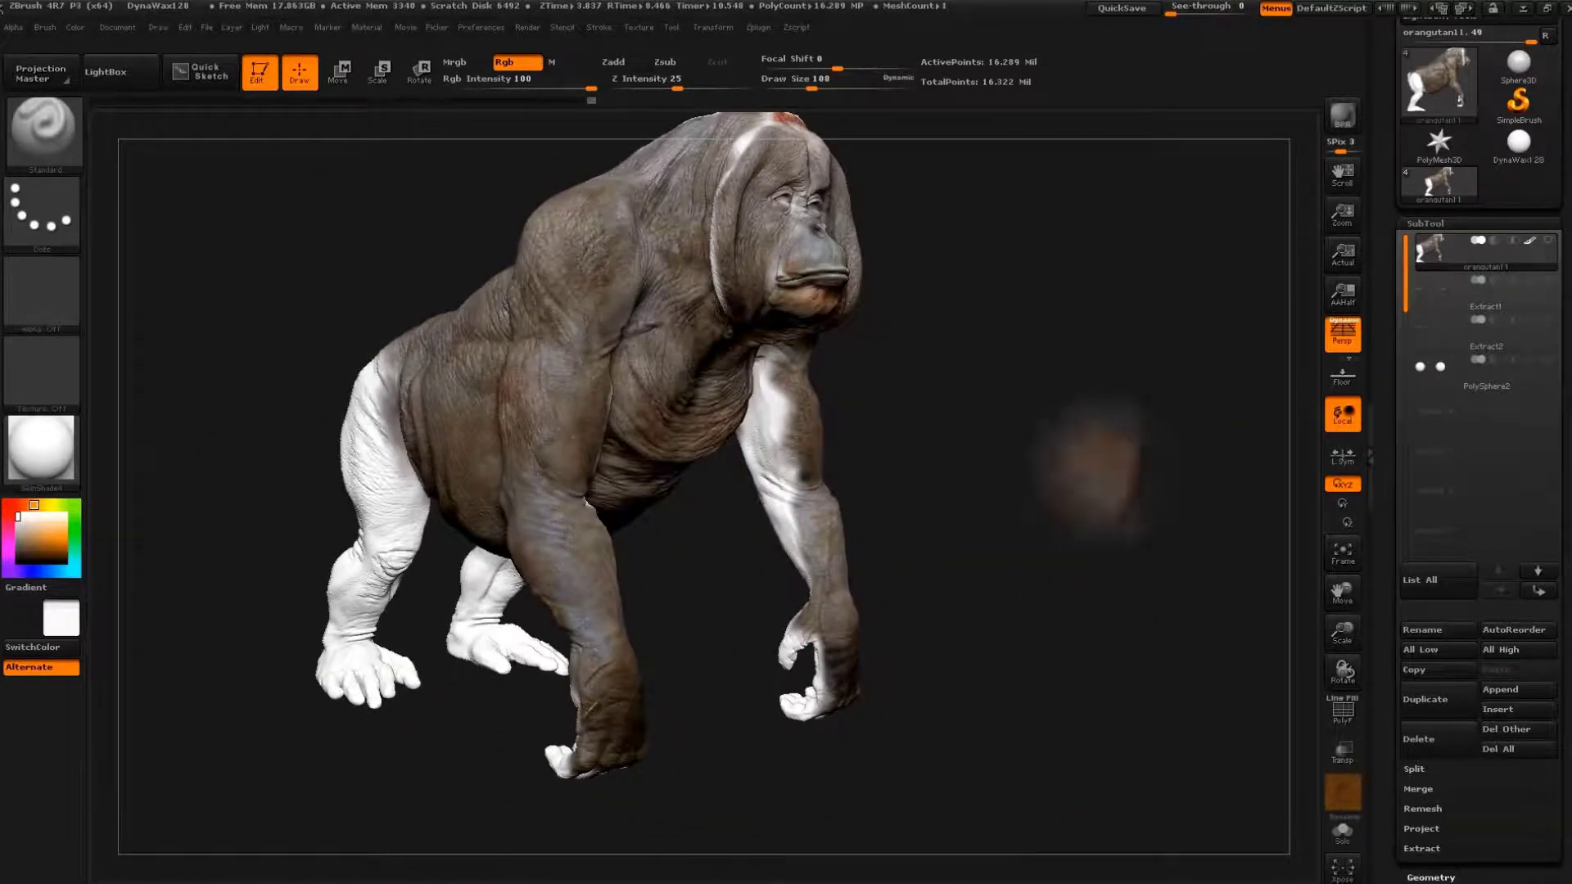
- Apply a redder material and lasso-hide the body, leaving only the limbs visible
{"action": "left_click", "coordinate": [41, 446]}
{"action": "left_click", "coordinate": [139, 448]}
{"action": "mouse_move", "coordinate": [1018, 439]}
{"action": "left_mouse_down"}
{"action": "mouse_move", "coordinate": [1056, 433]}
{"action": "mouse_move", "coordinate": [1130, 483]}
{"action": "mouse_move", "coordinate": [941, 500]}
{"action": "mouse_move", "coordinate": [1023, 479]}
{"action": "mouse_move", "coordinate": [1001, 380]}
{"action": "mouse_move", "coordinate": [327, 512]}
{"action": "left_mouse_up"}
{"action": "left_click", "coordinate": [41, 446]}
{"action": "key", "text": "s"}
{"action": "mouse_move", "coordinate": [401, 399]}
{"action": "left_mouse_down", "text": "ctrl+shift"}
{"action": "mouse_move", "coordinate": [454, 258]}
{"action": "mouse_move", "coordinate": [613, 288]}
{"action": "left_mouse_up", "text": "ctrl+shift"}
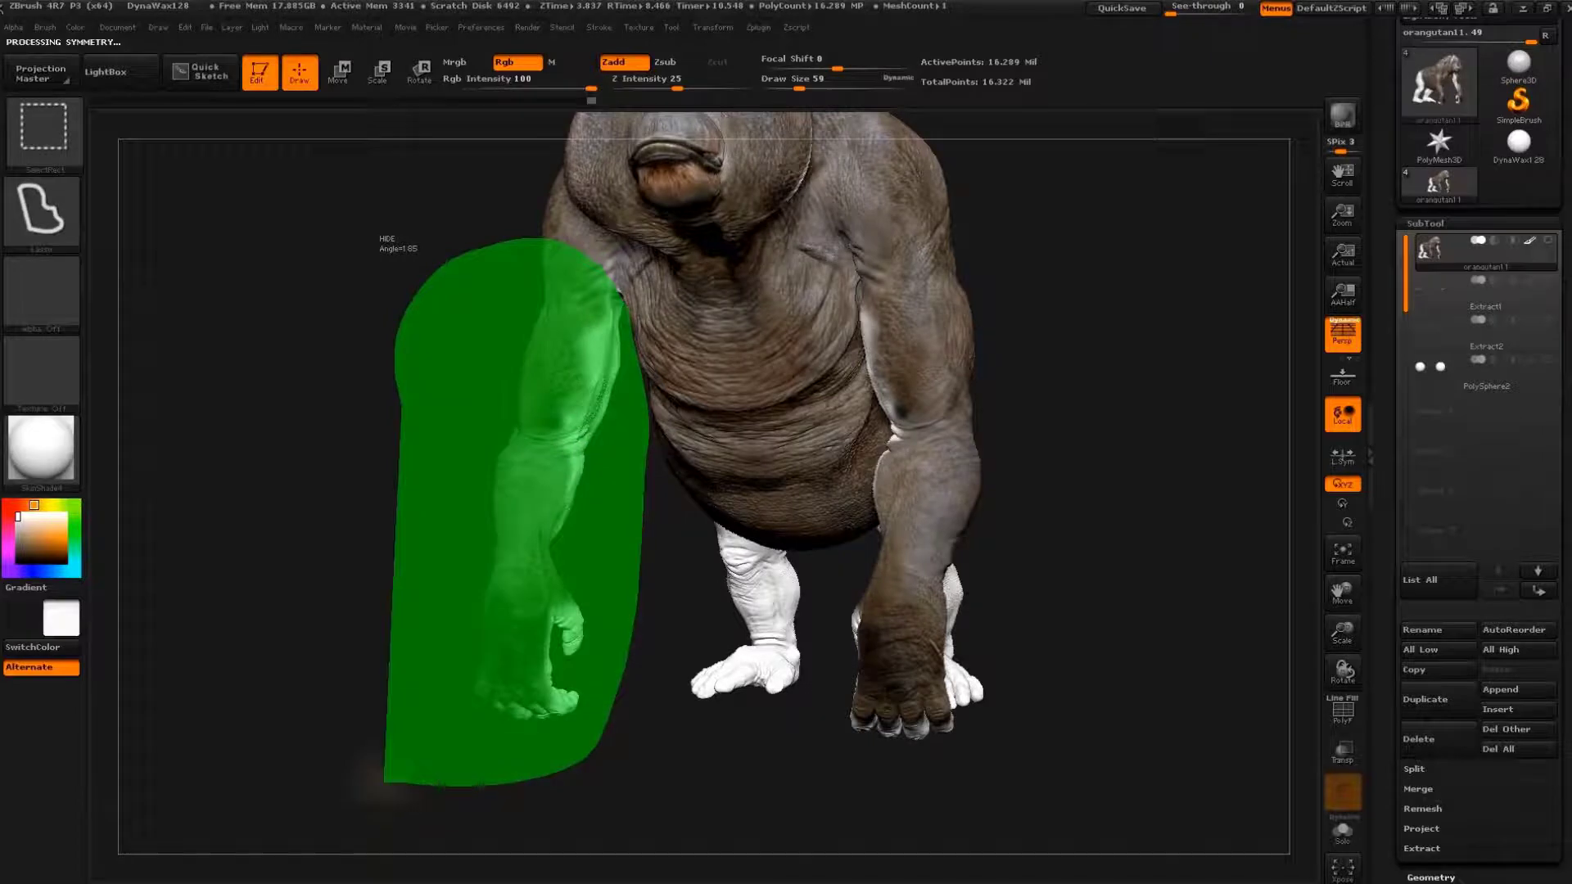
{"action": "left_click_drag", "start_coordinate": [377, 777], "coordinate": [393, 761], "text": "ctrl+shift"}
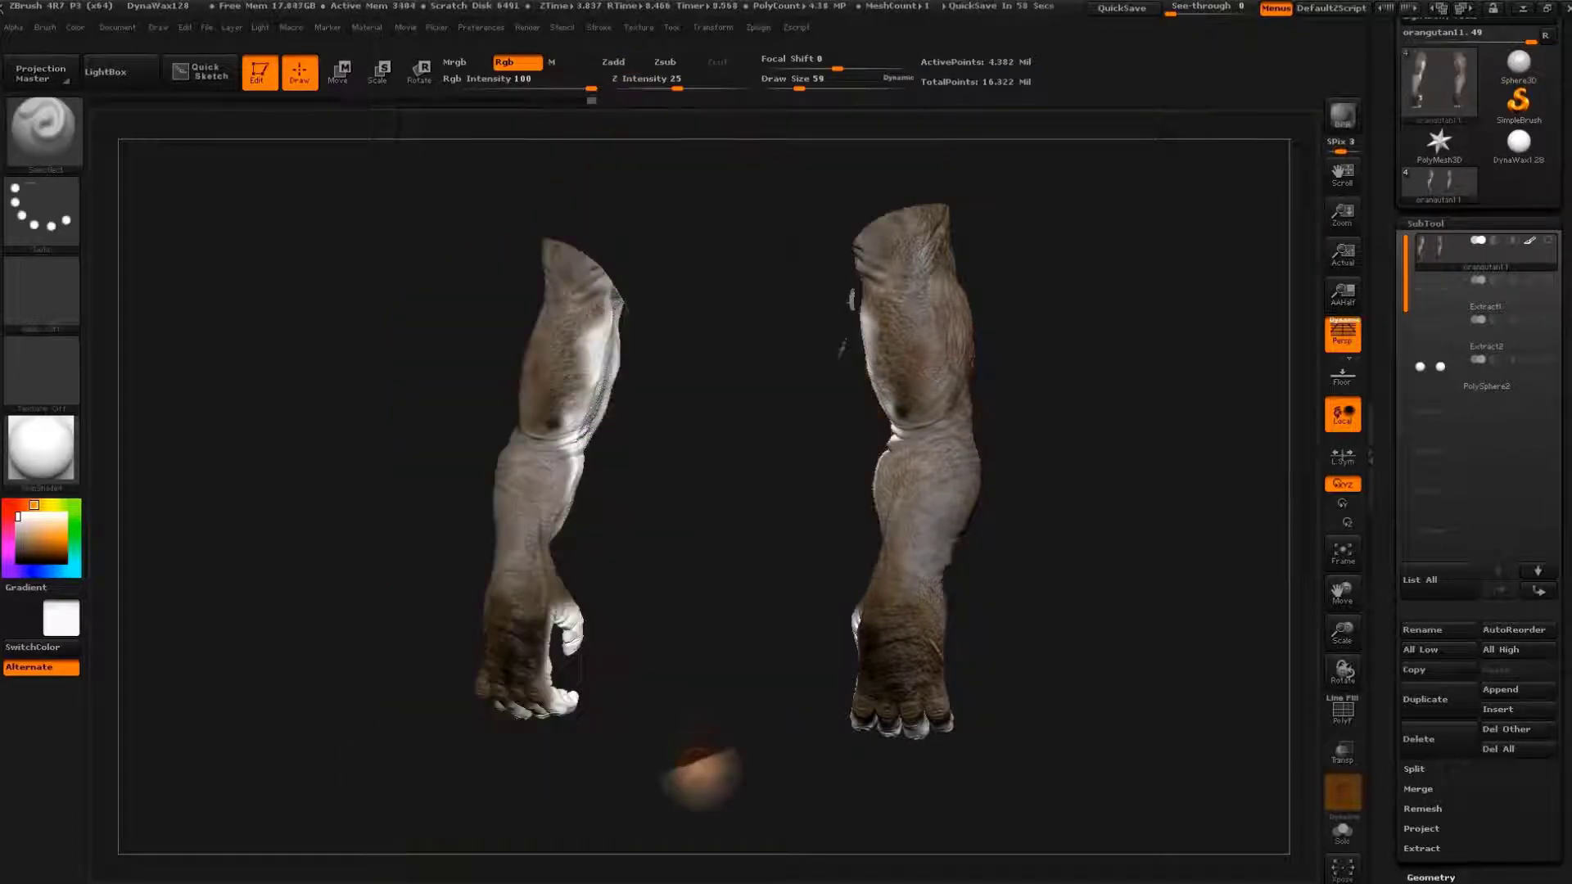
{"action": "mouse_move", "coordinate": [712, 782]}
{"action": "left_mouse_down"}
{"action": "mouse_move", "coordinate": [955, 652]}
{"action": "mouse_move", "coordinate": [919, 449]}
{"action": "mouse_move", "coordinate": [949, 646]}
{"action": "mouse_move", "coordinate": [983, 456]}
{"action": "left_mouse_up"}
- Enlarge and level the rhino photo over one limb and paint its foot
{"action": "key", "text": "shift+z"}
{"action": "mouse_move", "coordinate": [667, 456]}
{"action": "left_mouse_down"}
{"action": "mouse_move", "coordinate": [966, 561]}
{"action": "mouse_move", "coordinate": [1091, 417]}
{"action": "mouse_move", "coordinate": [1221, 442]}
{"action": "mouse_move", "coordinate": [1204, 540]}
{"action": "left_mouse_up"}
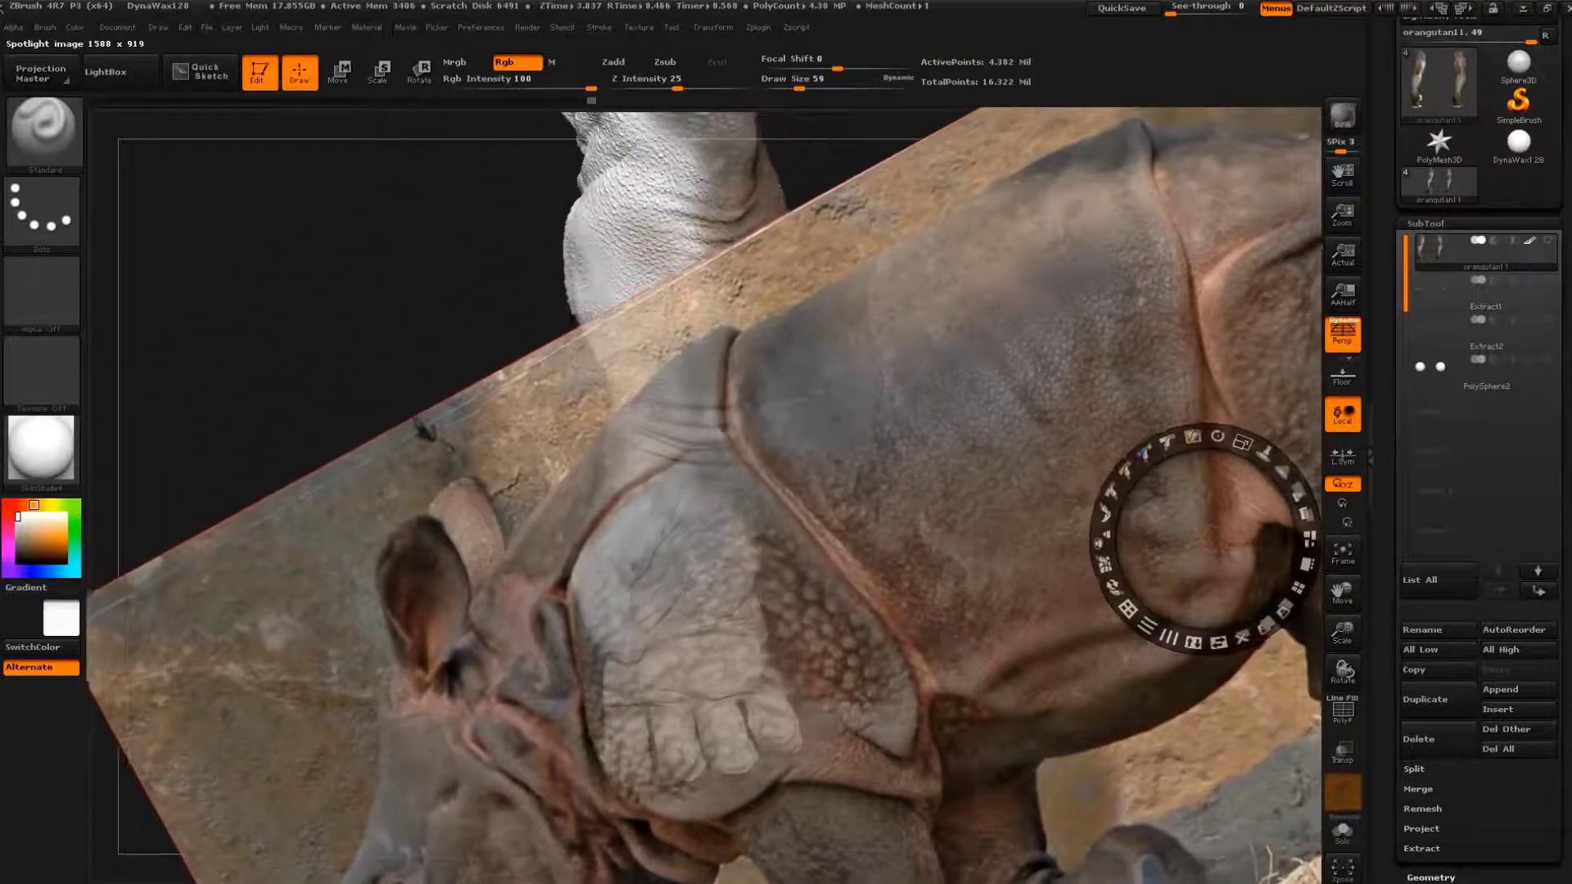
{"action": "key", "text": "shift+z"}
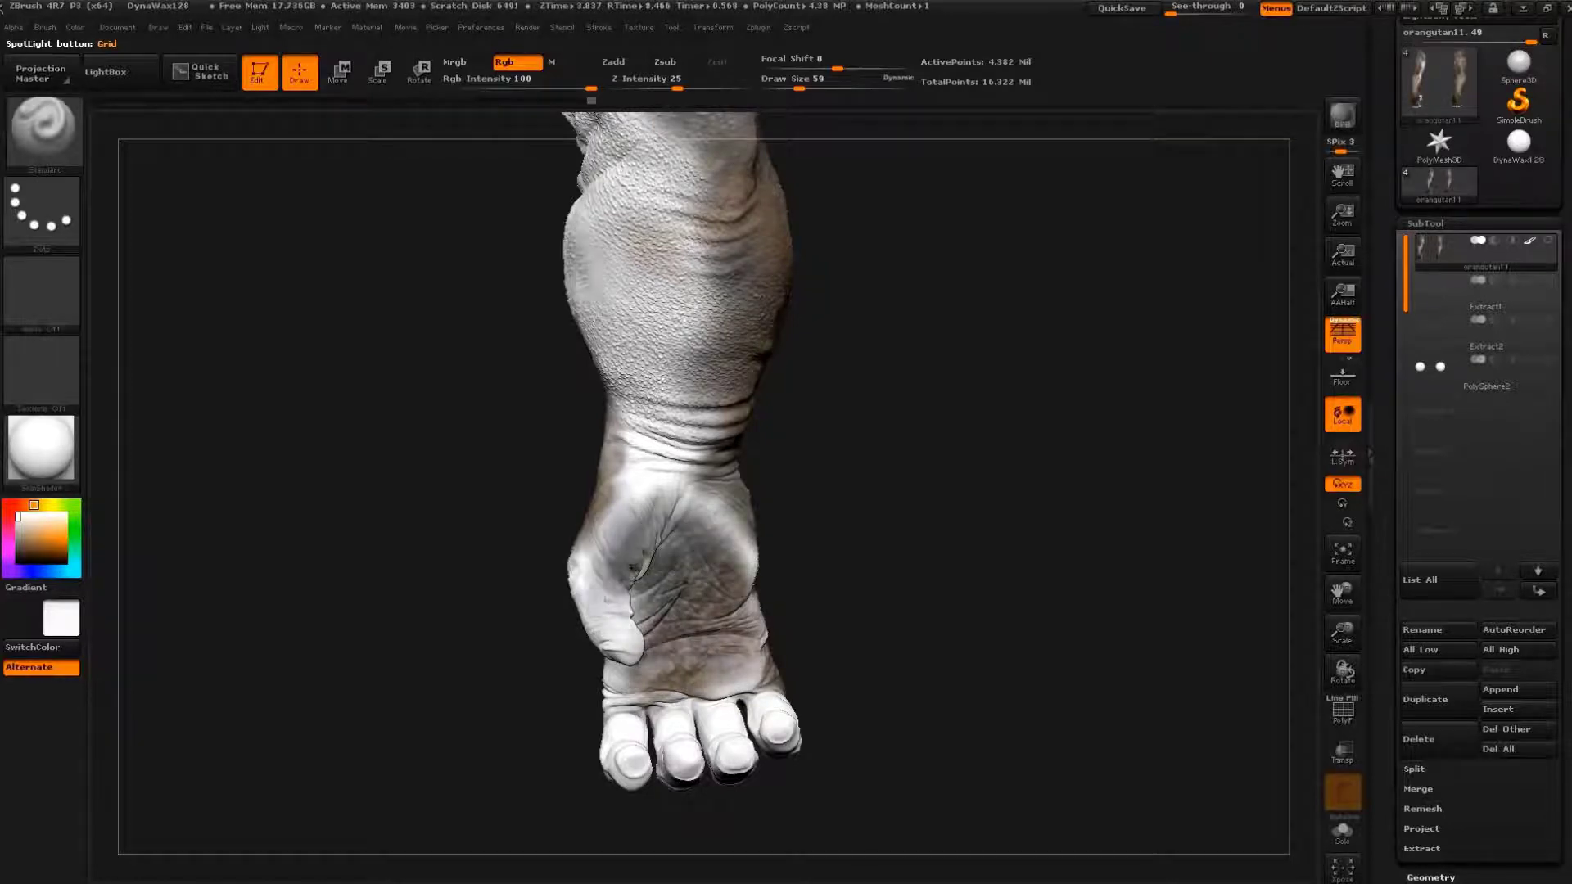
{"action": "key", "text": "shift+z"}
{"action": "mouse_move", "coordinate": [1192, 526]}
{"action": "left_mouse_down"}
{"action": "mouse_move", "coordinate": [824, 526]}
{"action": "mouse_move", "coordinate": [632, 456]}
{"action": "mouse_move", "coordinate": [646, 471]}
{"action": "left_mouse_up"}
{"action": "mouse_move", "coordinate": [659, 366]}
{"action": "left_mouse_down"}
{"action": "mouse_move", "coordinate": [573, 425]}
{"action": "mouse_move", "coordinate": [692, 367]}
{"action": "left_mouse_up"}
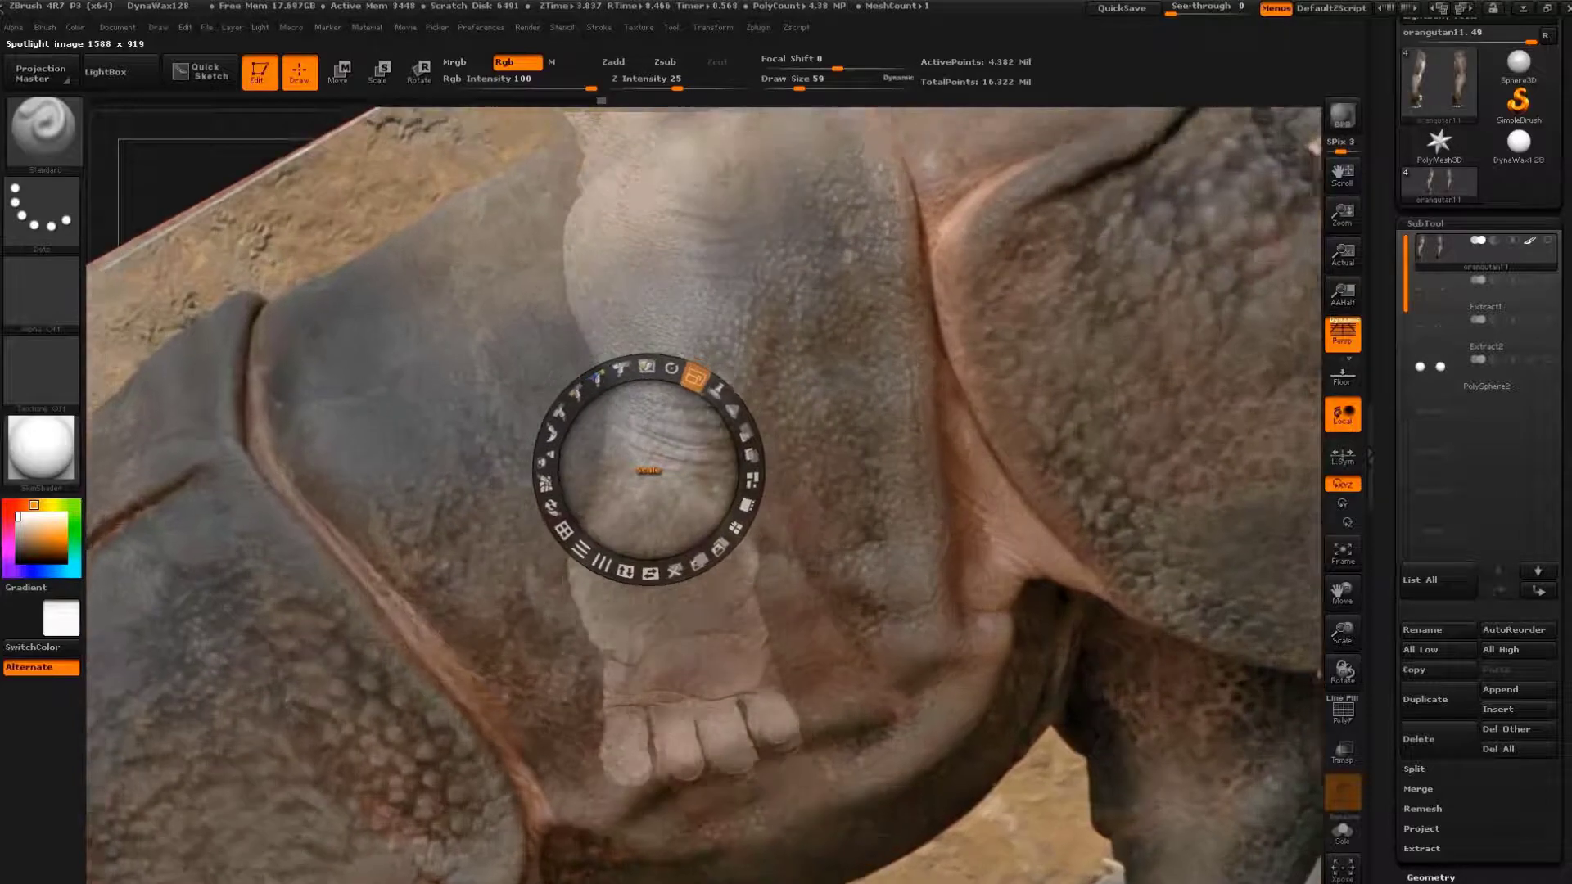
{"action": "key", "text": "shift+z"}
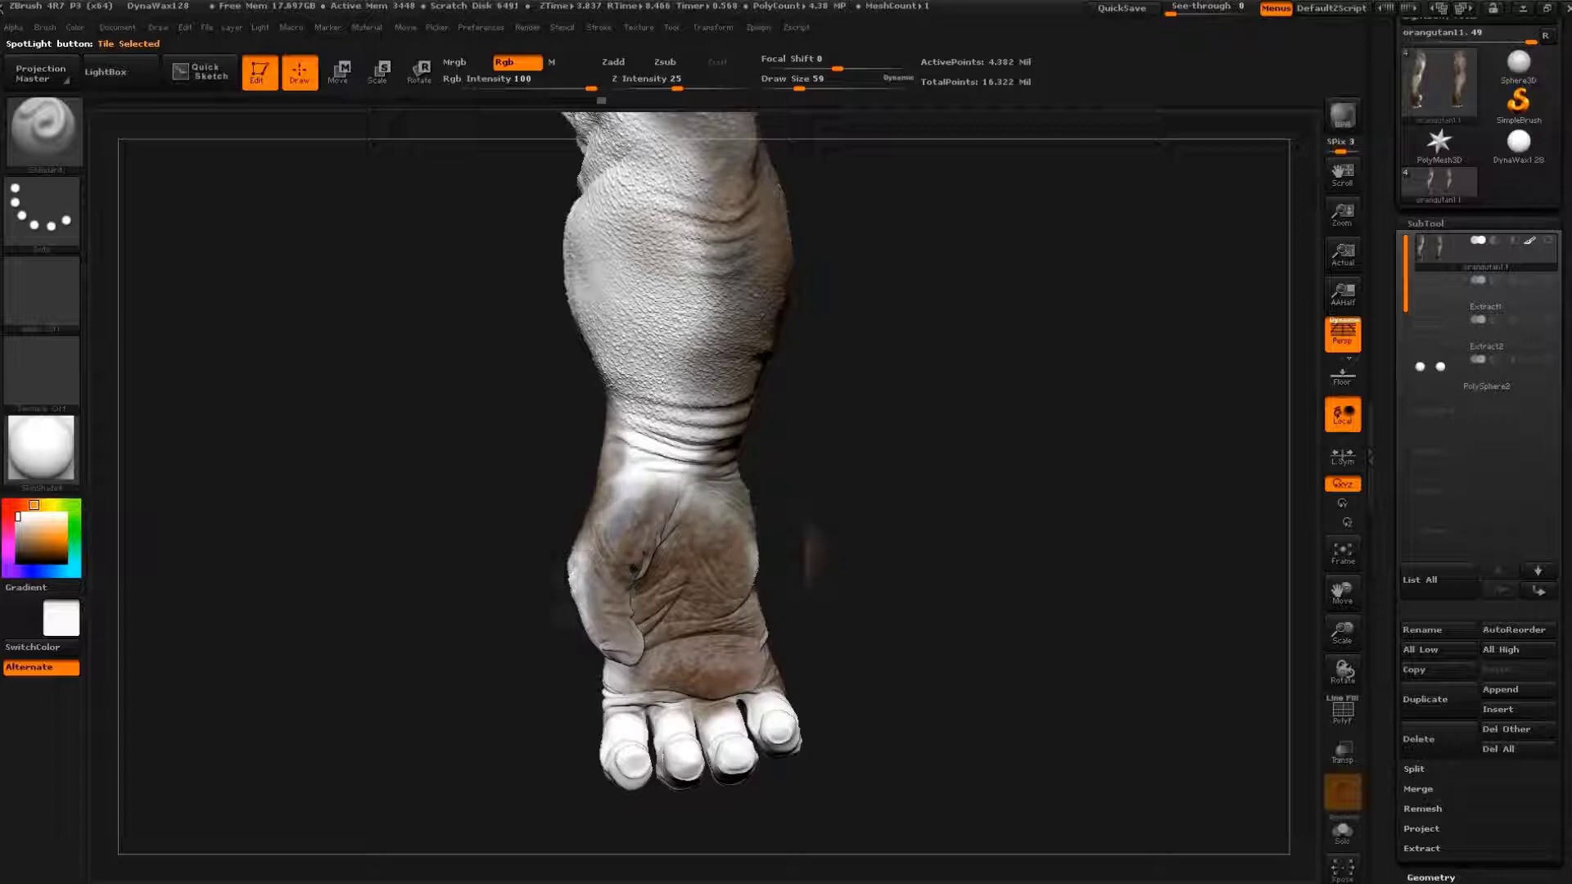
- Paint the foot from a new angle, then turn and zoom in on the hand
{"action": "mouse_move", "coordinate": [915, 605]}
{"action": "left_mouse_down"}
{"action": "mouse_move", "coordinate": [940, 568]}
{"action": "mouse_move", "coordinate": [997, 644]}
{"action": "left_mouse_up"}
{"action": "key", "text": "shift+z"}
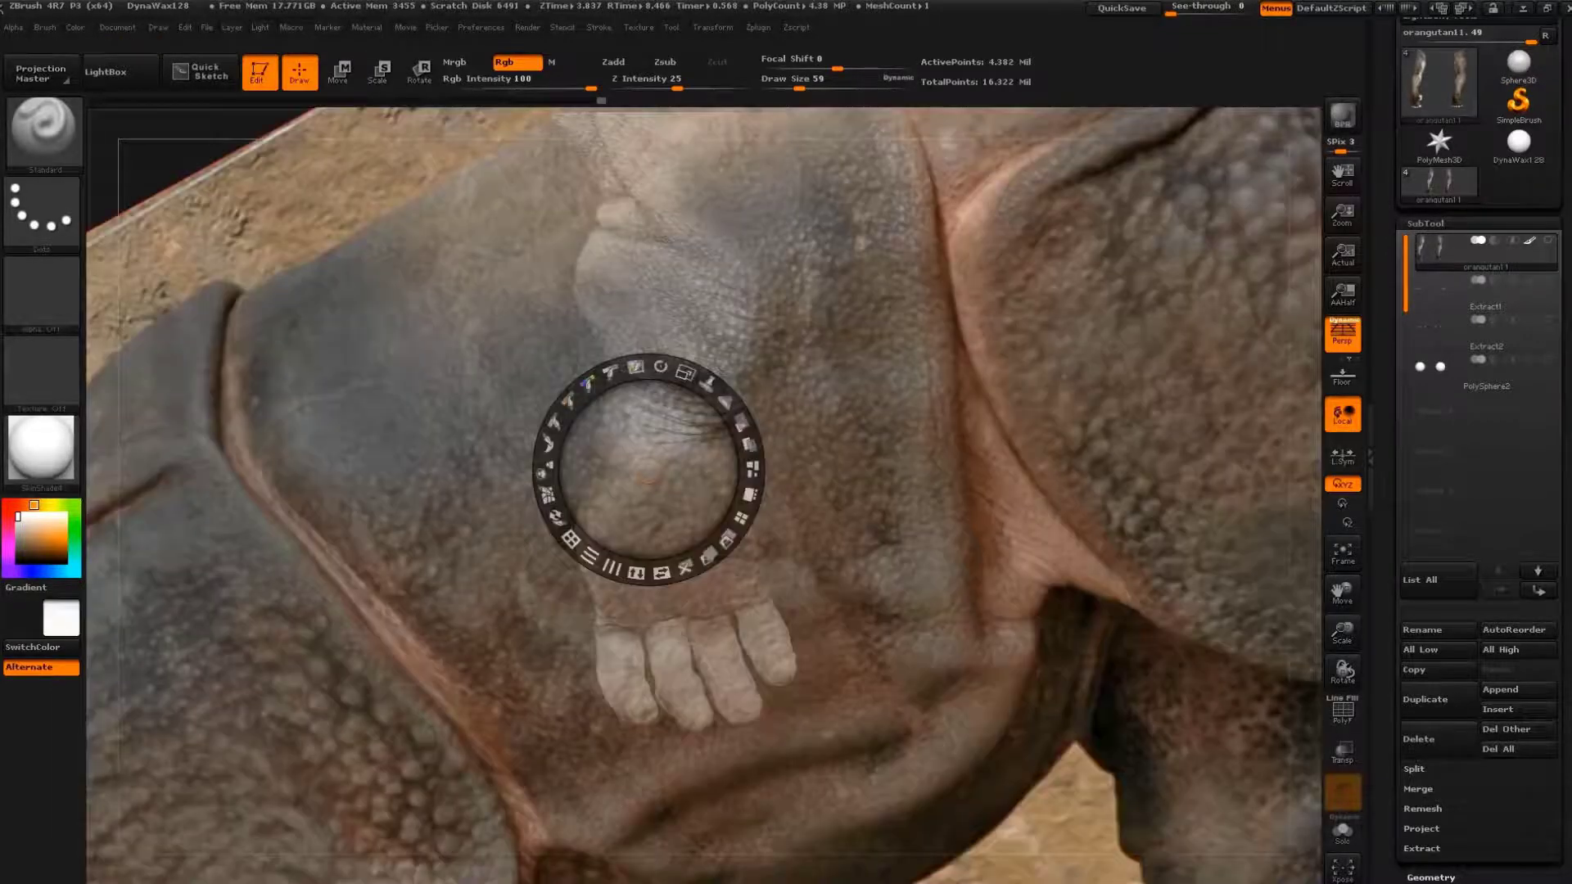
{"action": "key", "text": "shift+z"}
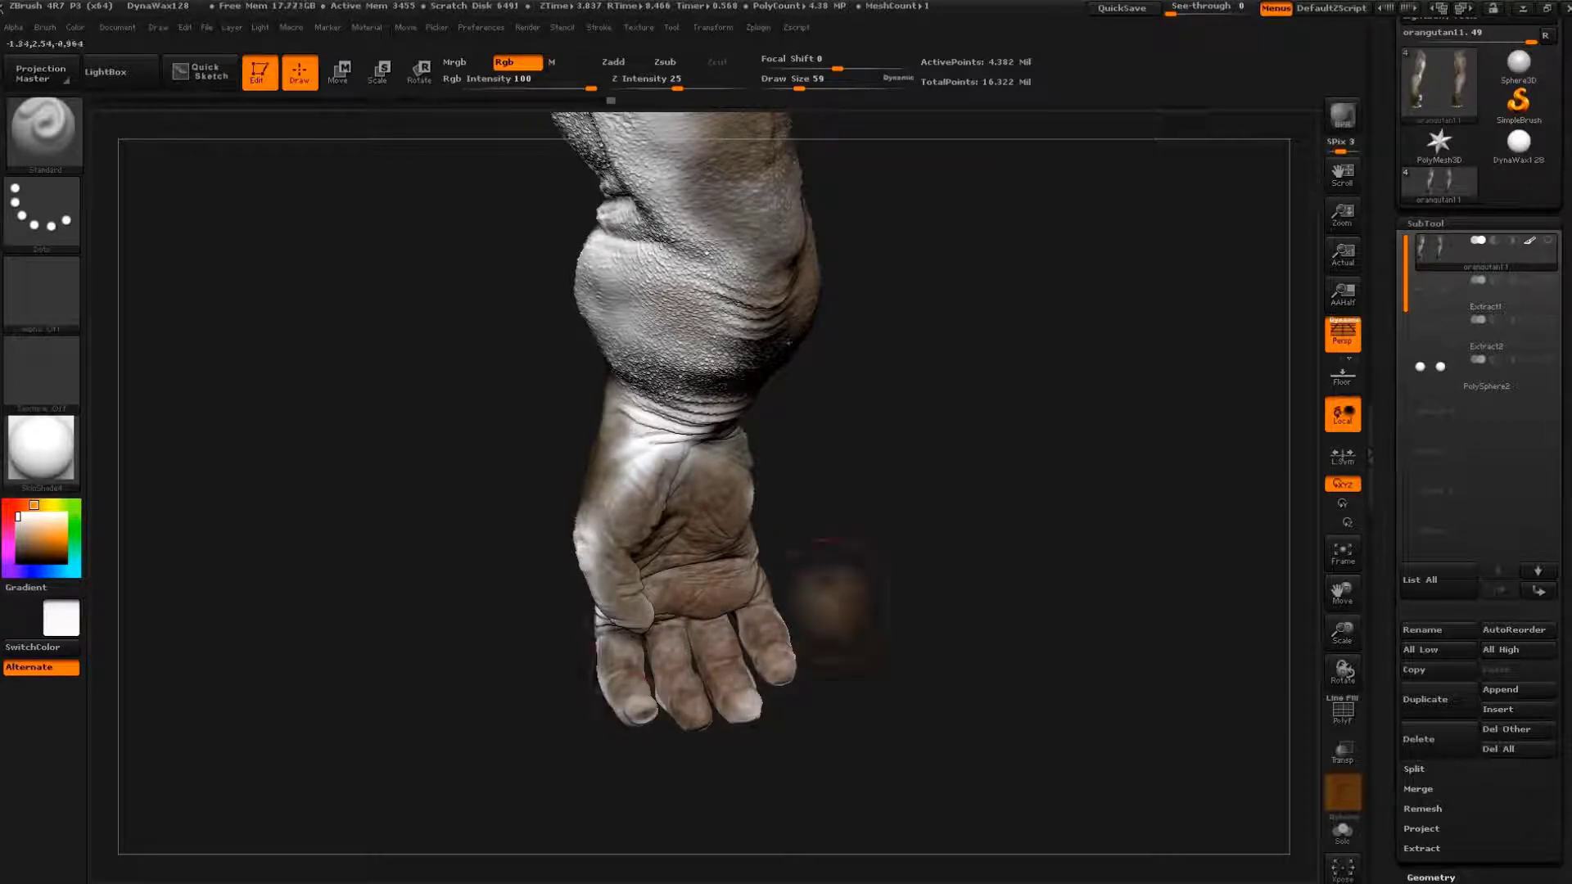
{"action": "left_click_drag", "start_coordinate": [835, 602], "coordinate": [642, 577]}
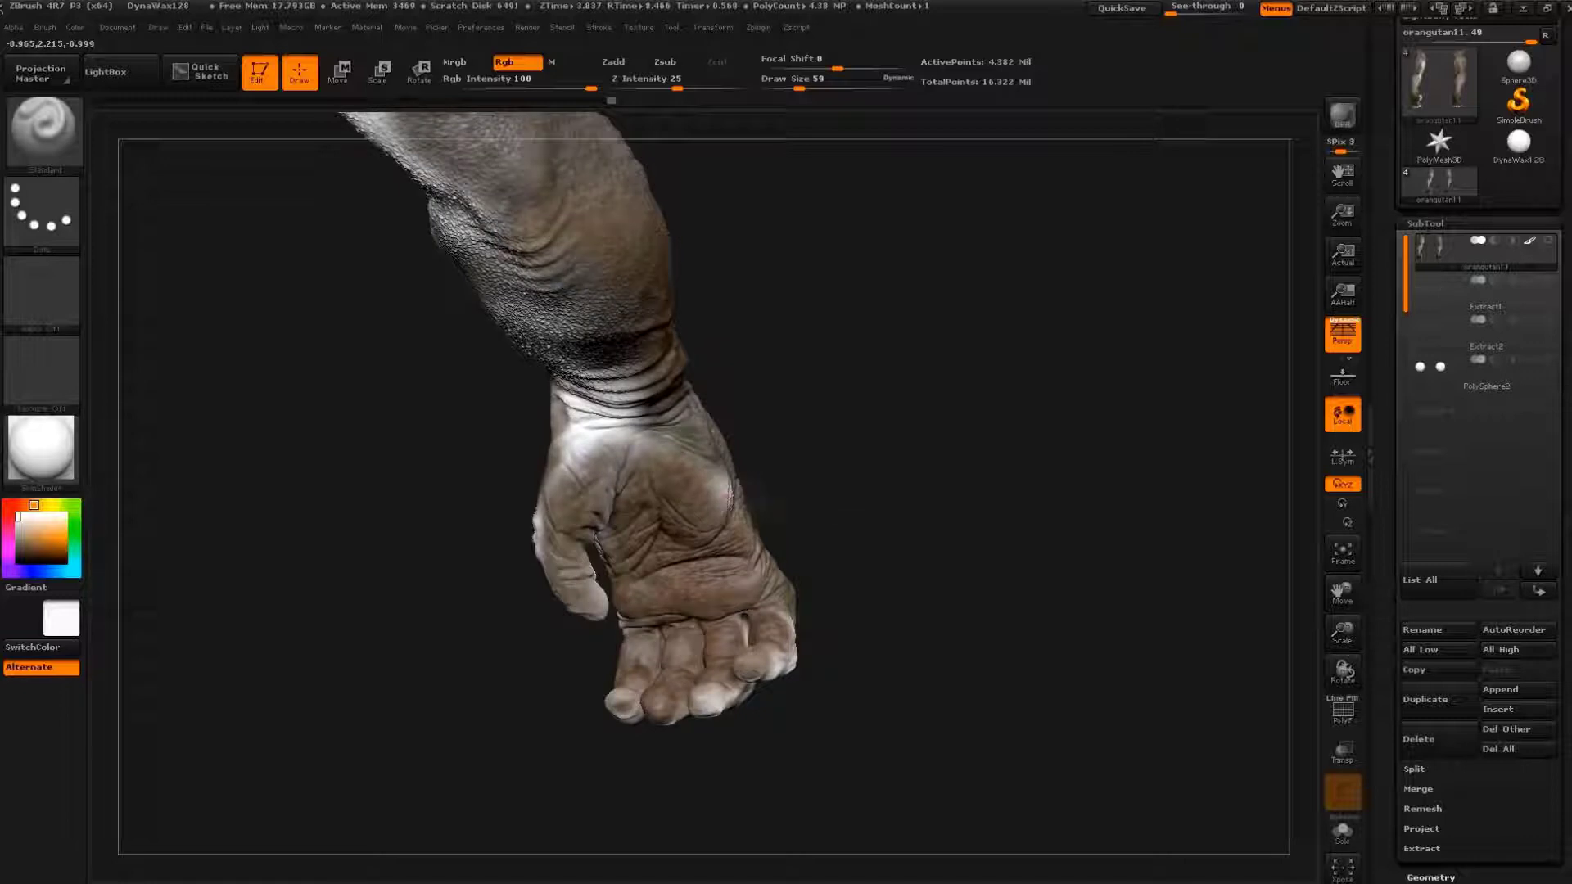
{"action": "left_click_drag", "start_coordinate": [789, 508], "coordinate": [672, 475]}
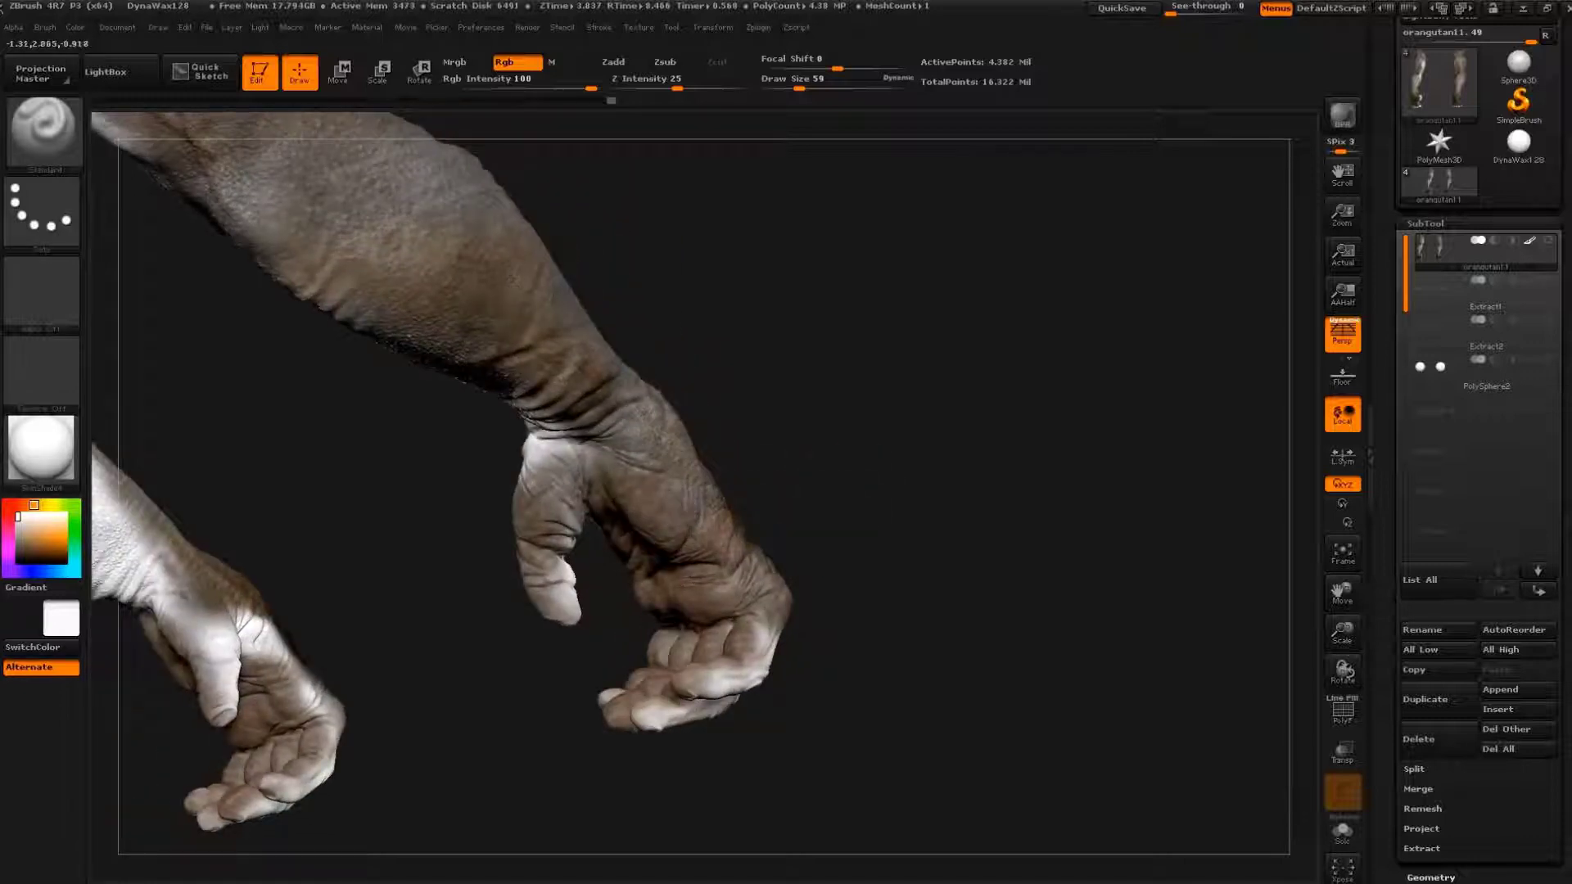
{"action": "mouse_move", "coordinate": [771, 638]}
{"action": "left_mouse_down"}
{"action": "mouse_move", "coordinate": [895, 456]}
{"action": "mouse_move", "coordinate": [953, 565]}
{"action": "left_mouse_up"}
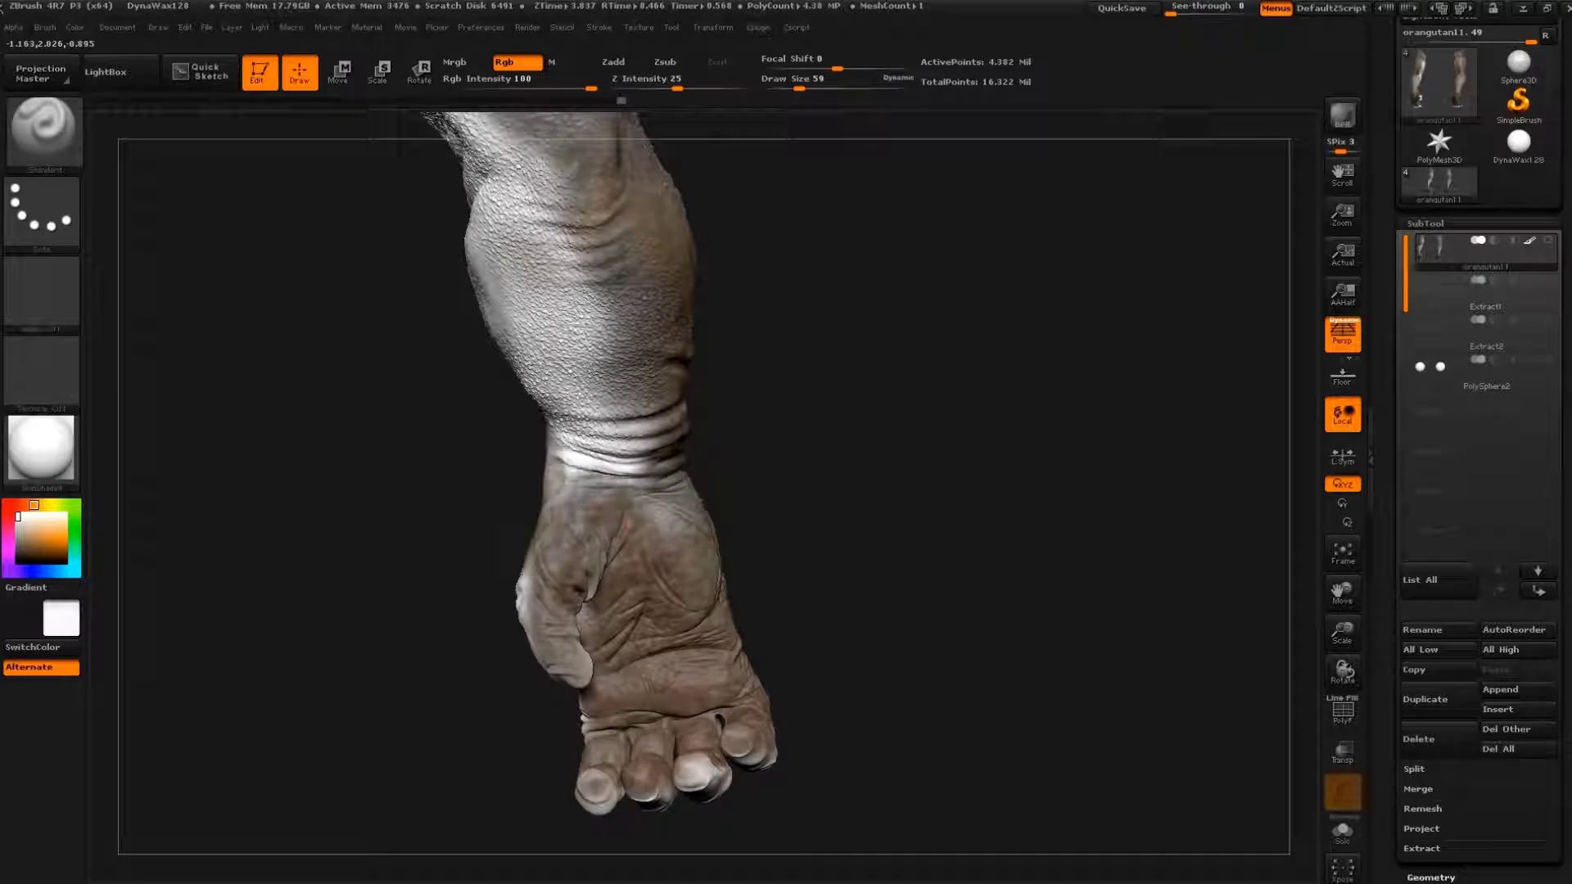
{"action": "mouse_move", "coordinate": [862, 475]}
{"action": "left_mouse_down"}
{"action": "mouse_move", "coordinate": [649, 470]}
{"action": "mouse_move", "coordinate": [859, 491]}
{"action": "mouse_move", "coordinate": [824, 561]}
{"action": "left_mouse_up"}
- Reposition, resize and rotate the rhino photo to paint rhino skin along the forearm
{"action": "key", "text": "shift+z"}
{"action": "key", "text": "shift+z"}
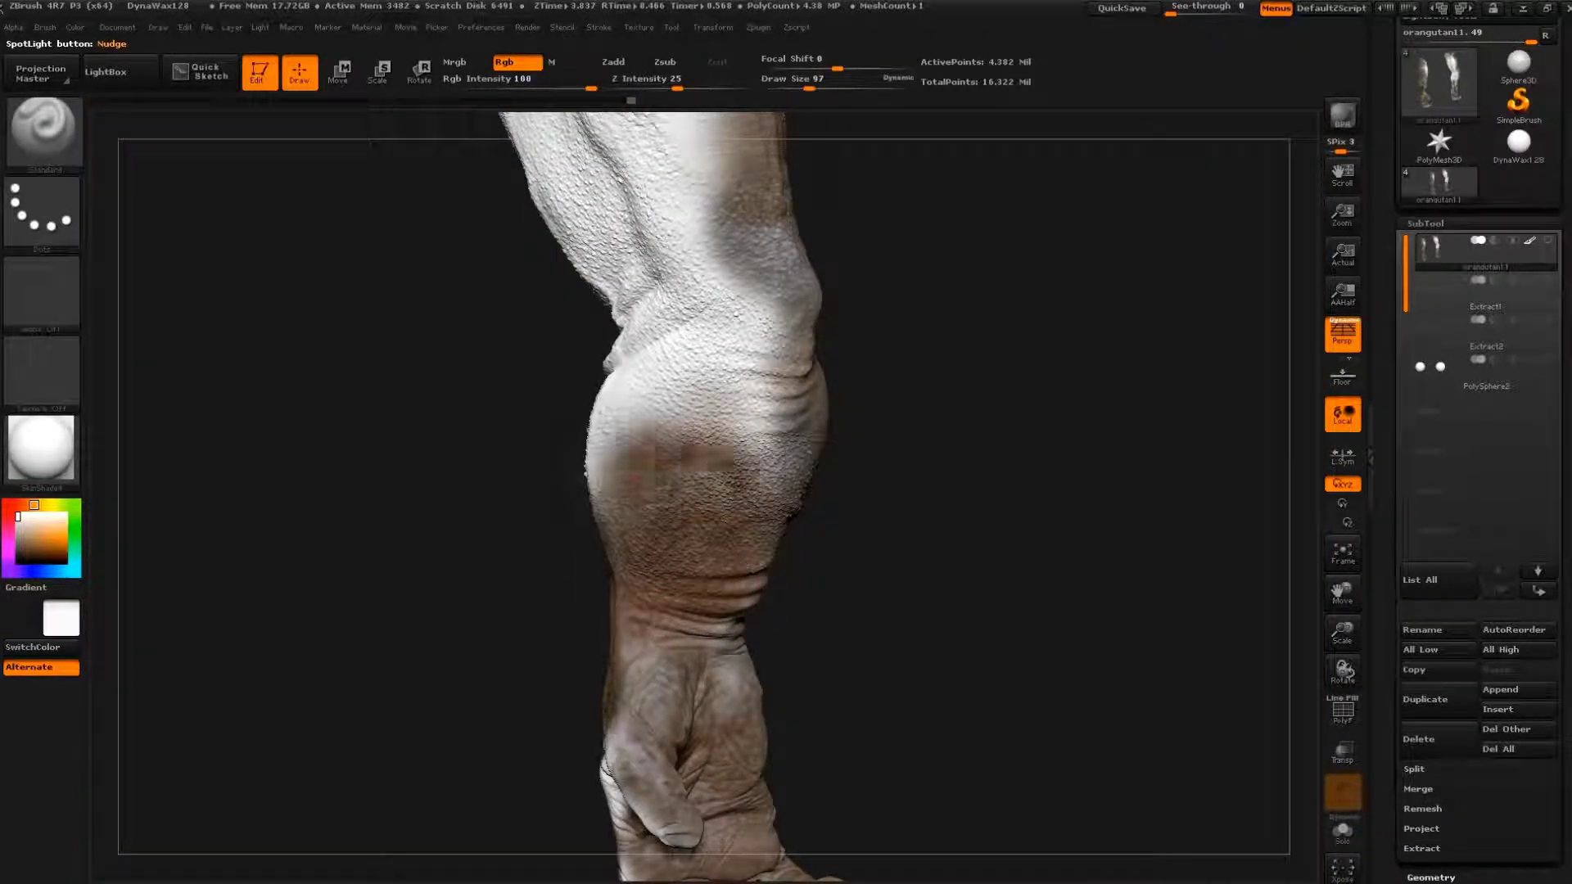
{"action": "key", "text": "shift+z"}
{"action": "mouse_move", "coordinate": [729, 361]}
{"action": "left_mouse_down"}
{"action": "mouse_move", "coordinate": [685, 211]}
{"action": "mouse_move", "coordinate": [773, 449]}
{"action": "left_mouse_up"}
{"action": "key", "text": "shift+z"}
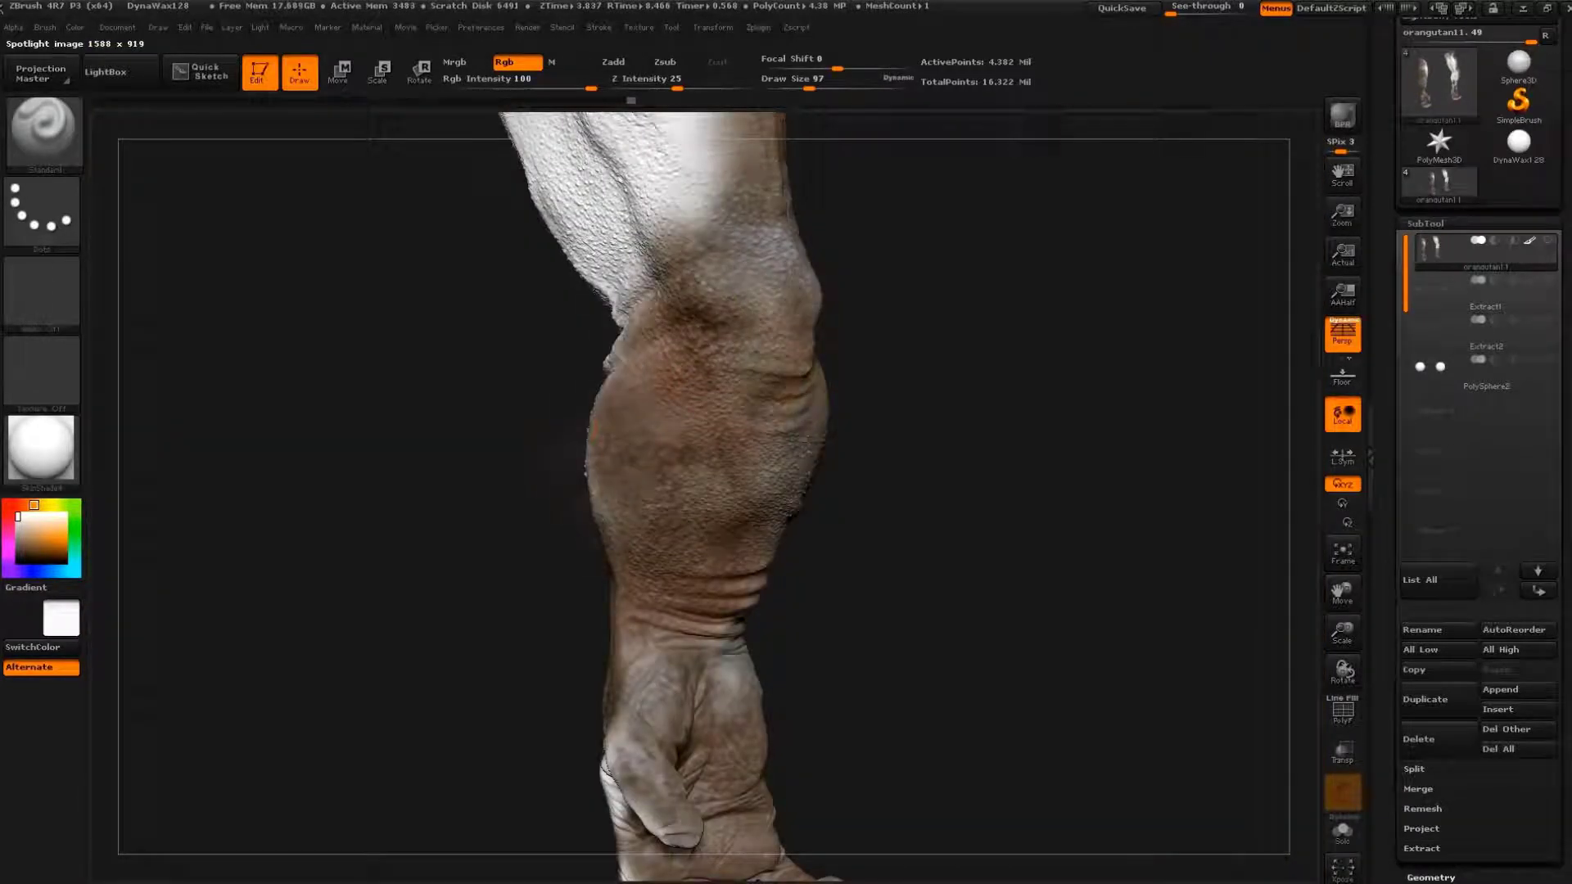
{"action": "mouse_move", "coordinate": [1011, 543]}
{"action": "left_mouse_down"}
{"action": "mouse_move", "coordinate": [1052, 526]}
{"action": "mouse_move", "coordinate": [1123, 386]}
{"action": "mouse_move", "coordinate": [1064, 401]}
{"action": "mouse_move", "coordinate": [1000, 491]}
{"action": "mouse_move", "coordinate": [877, 508]}
{"action": "mouse_move", "coordinate": [912, 474]}
{"action": "left_mouse_up"}
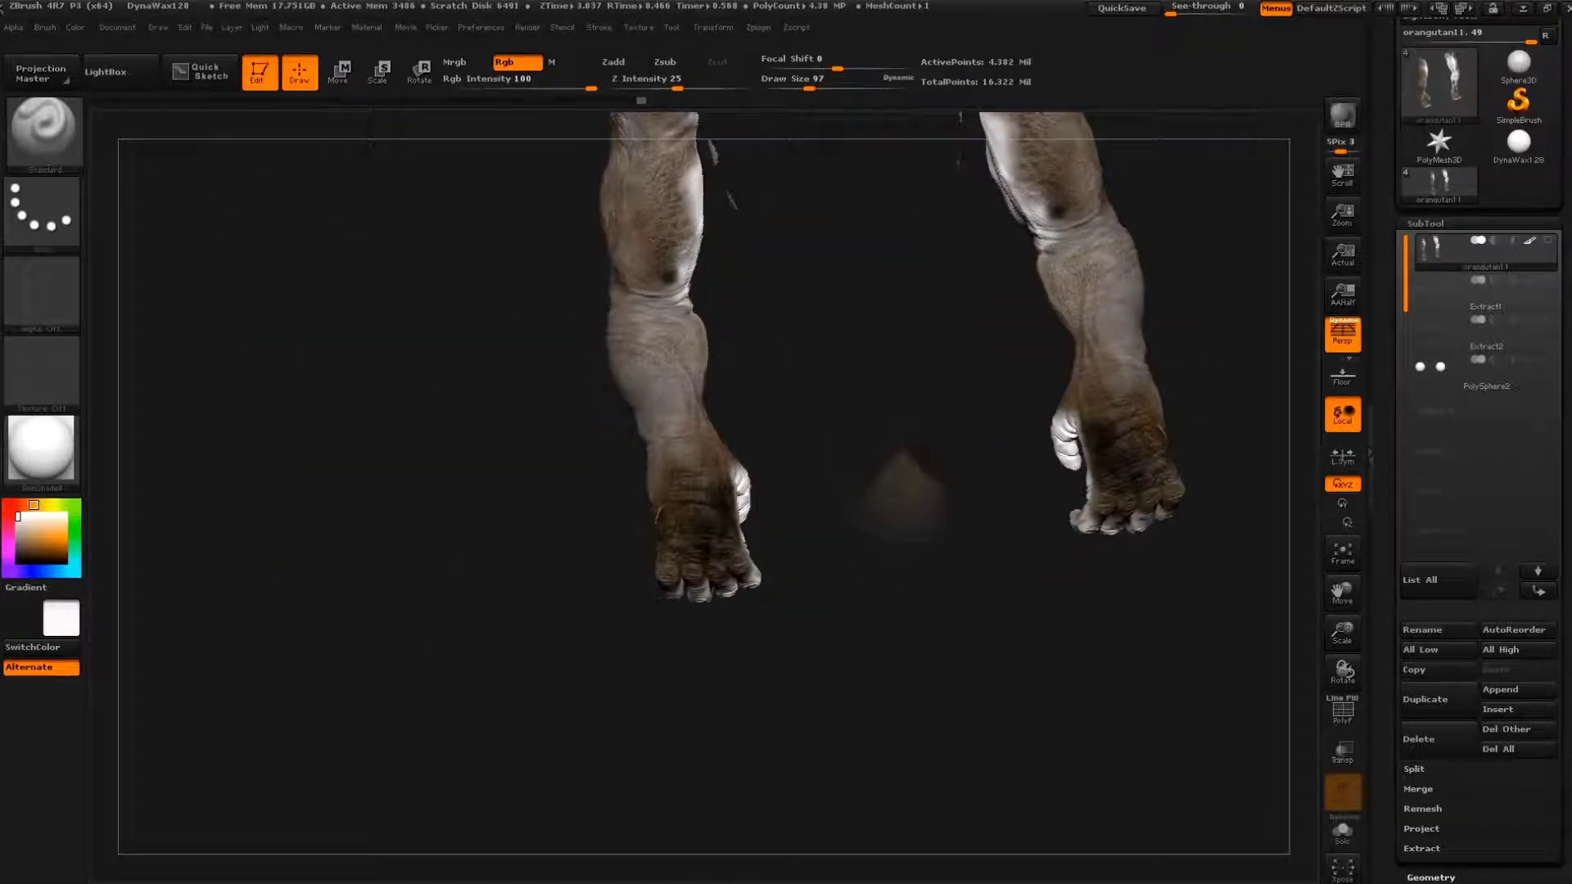
{"action": "key", "text": "shift+z"}
{"action": "mouse_move", "coordinate": [782, 449]}
{"action": "left_mouse_down"}
{"action": "mouse_move", "coordinate": [755, 456]}
{"action": "mouse_move", "coordinate": [859, 438]}
{"action": "mouse_move", "coordinate": [668, 631]}
{"action": "left_mouse_up"}
{"action": "key", "text": "shift+z"}
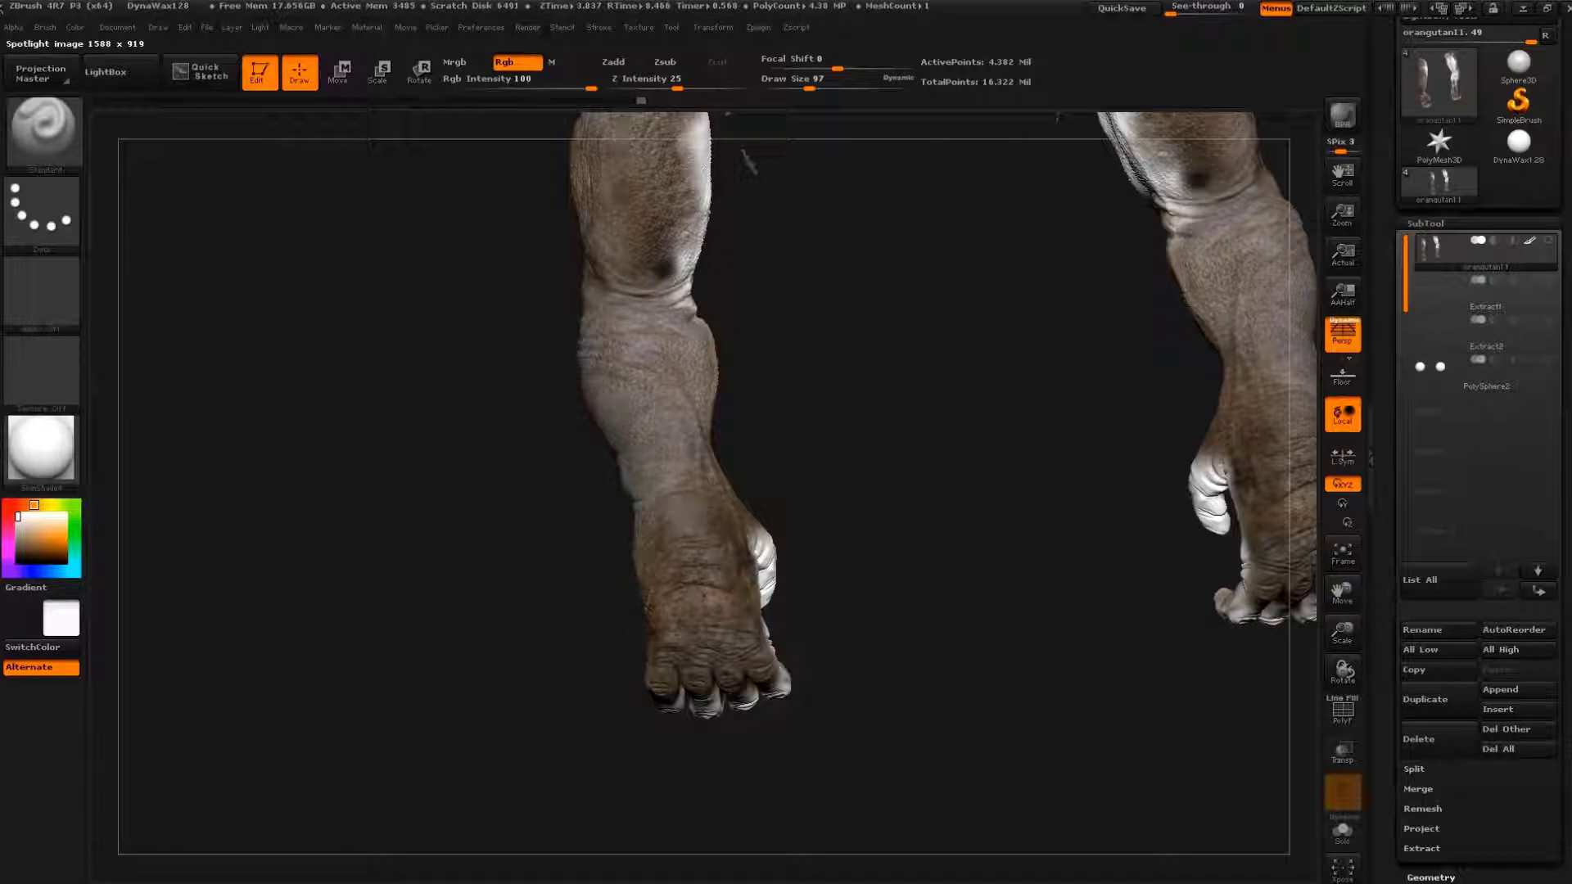
- Paint more rhino skin across one forearm, then frame both isolated limbs
{"action": "key", "text": "shift+z"}
{"action": "left_click_drag", "start_coordinate": [622, 514], "coordinate": [835, 426]}
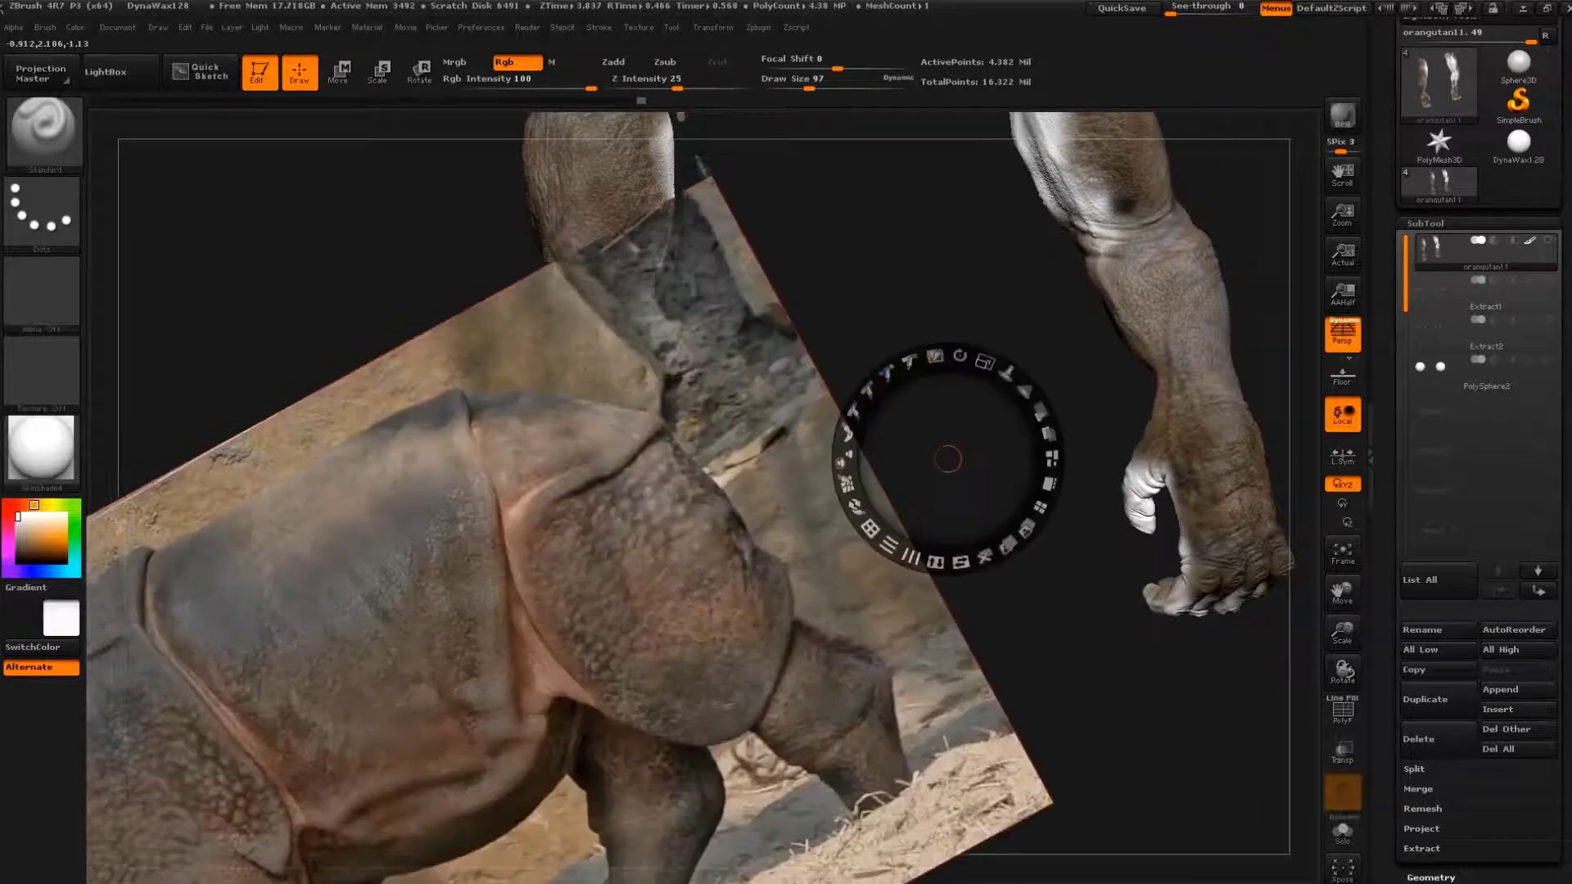
{"action": "key", "text": "shift+z"}
{"action": "mouse_move", "coordinate": [929, 551]}
{"action": "left_mouse_down"}
{"action": "mouse_move", "coordinate": [1087, 518]}
{"action": "mouse_move", "coordinate": [900, 532]}
{"action": "left_mouse_up"}
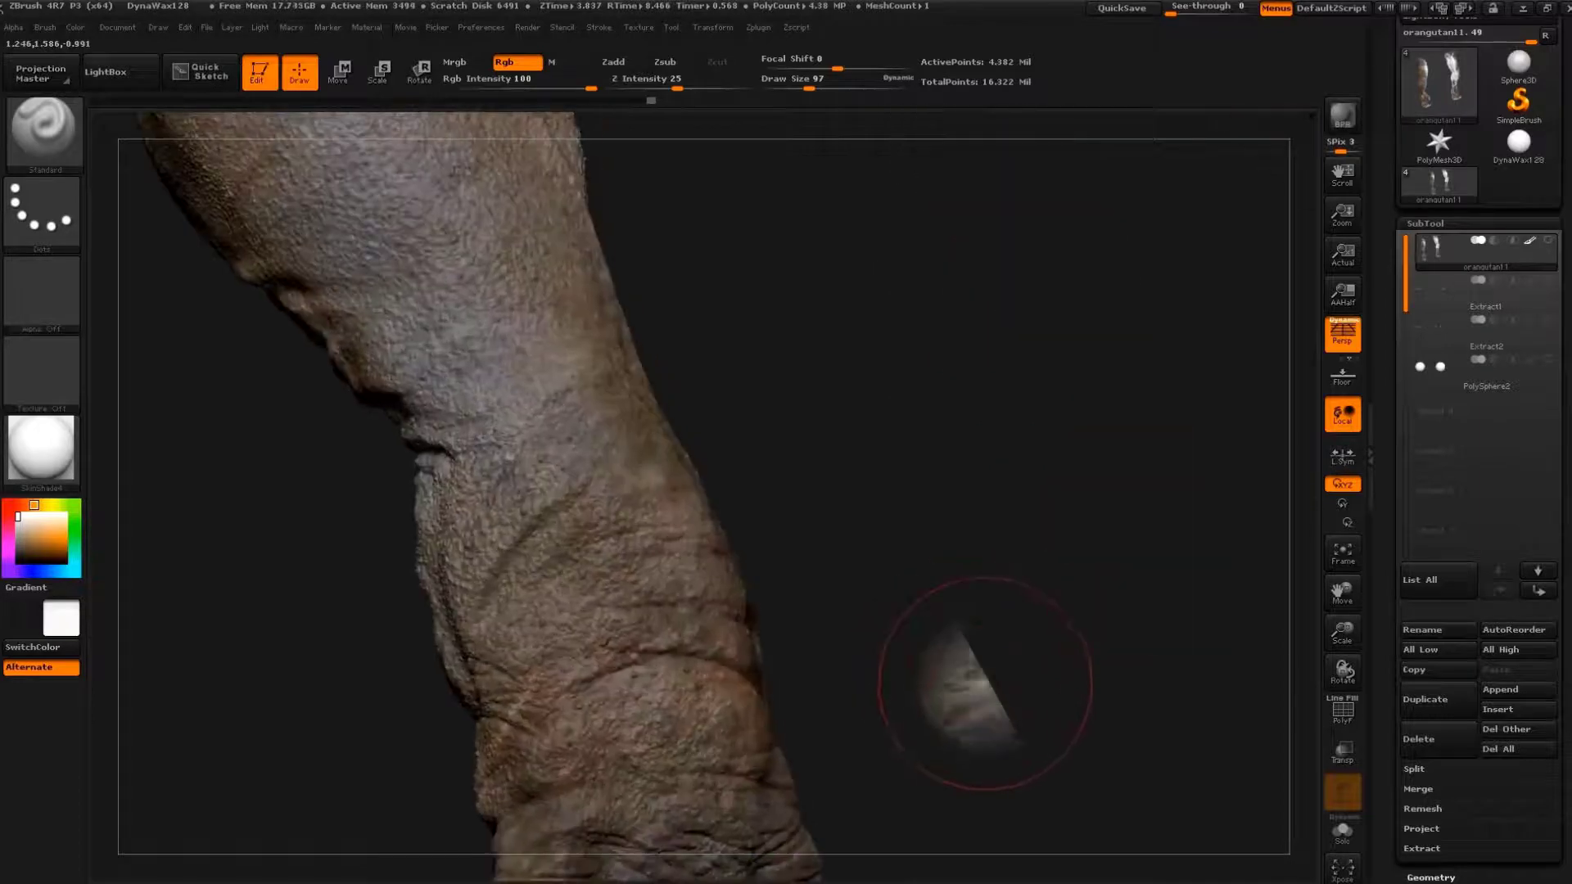
{"action": "key", "text": "f"}
- Reduce Draw Size to 51, reorient the limbs, and paint through an enlarged rhino photo
{"action": "key", "text": "s"}
{"action": "left_click_drag", "start_coordinate": [900, 495], "coordinate": [860, 496]}
{"action": "left_click_drag", "start_coordinate": [635, 310], "coordinate": [391, 174]}
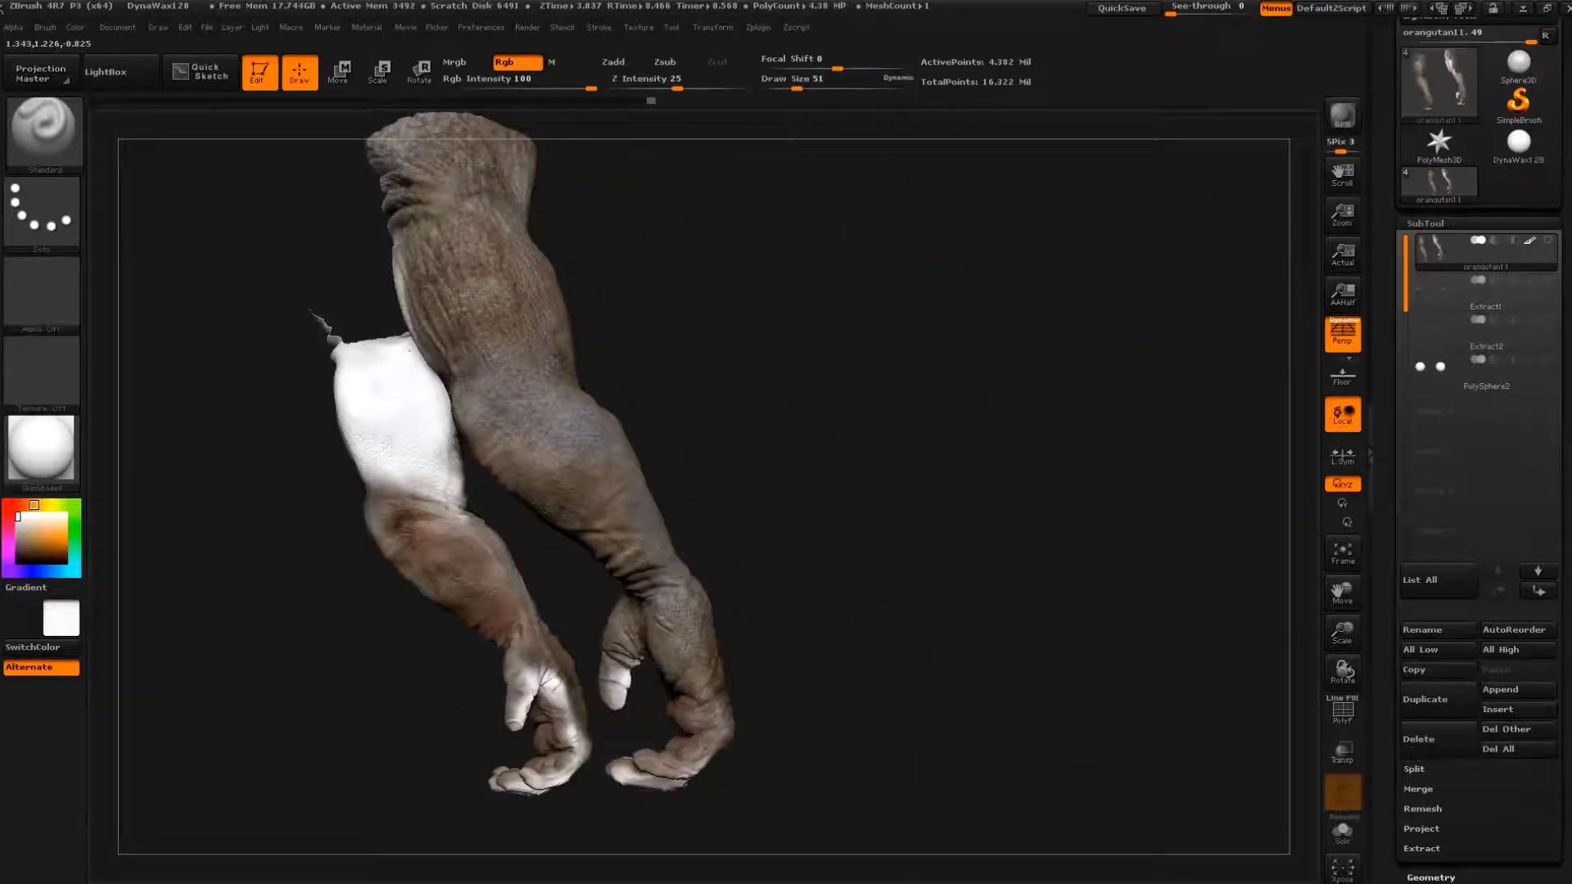
{"action": "key", "text": "shift+z"}
{"action": "mouse_move", "coordinate": [933, 438]}
{"action": "left_mouse_down"}
{"action": "mouse_move", "coordinate": [687, 562]}
{"action": "mouse_move", "coordinate": [831, 477]}
{"action": "mouse_move", "coordinate": [1003, 551]}
{"action": "mouse_move", "coordinate": [947, 554]}
{"action": "mouse_move", "coordinate": [993, 439]}
{"action": "mouse_move", "coordinate": [940, 366]}
{"action": "left_mouse_up"}
{"action": "key", "text": "shift+z"}
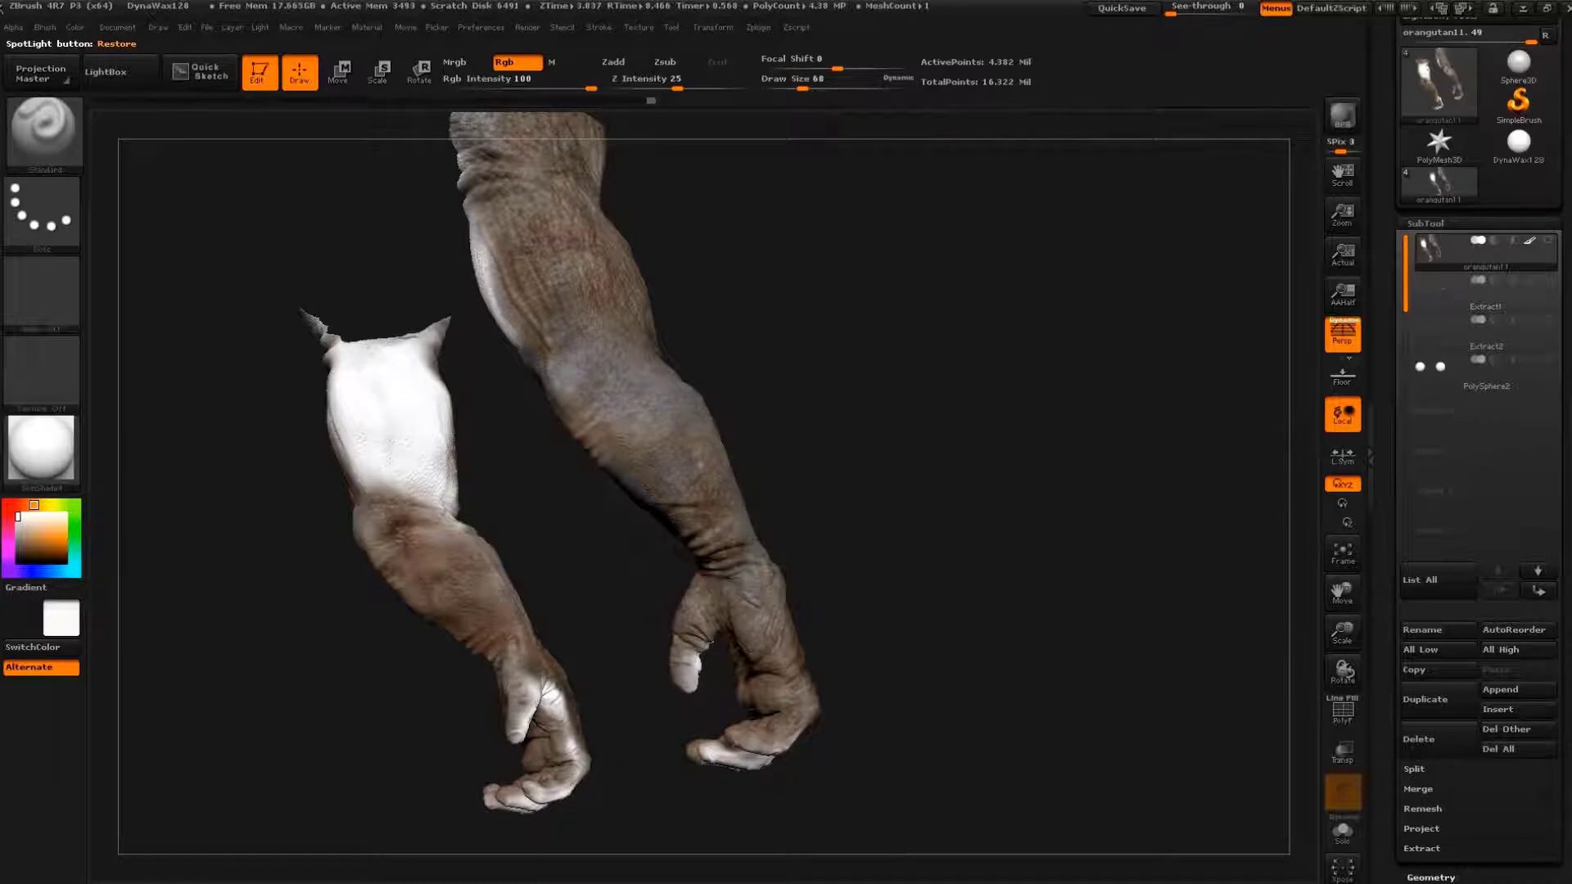
- Slide the rhino photo down-left, then upward, painting the limbs between moves
{"action": "key", "text": "shift+z"}
{"action": "left_click_drag", "start_coordinate": [929, 350], "coordinate": [754, 527]}
{"action": "key", "text": "shift+z"}
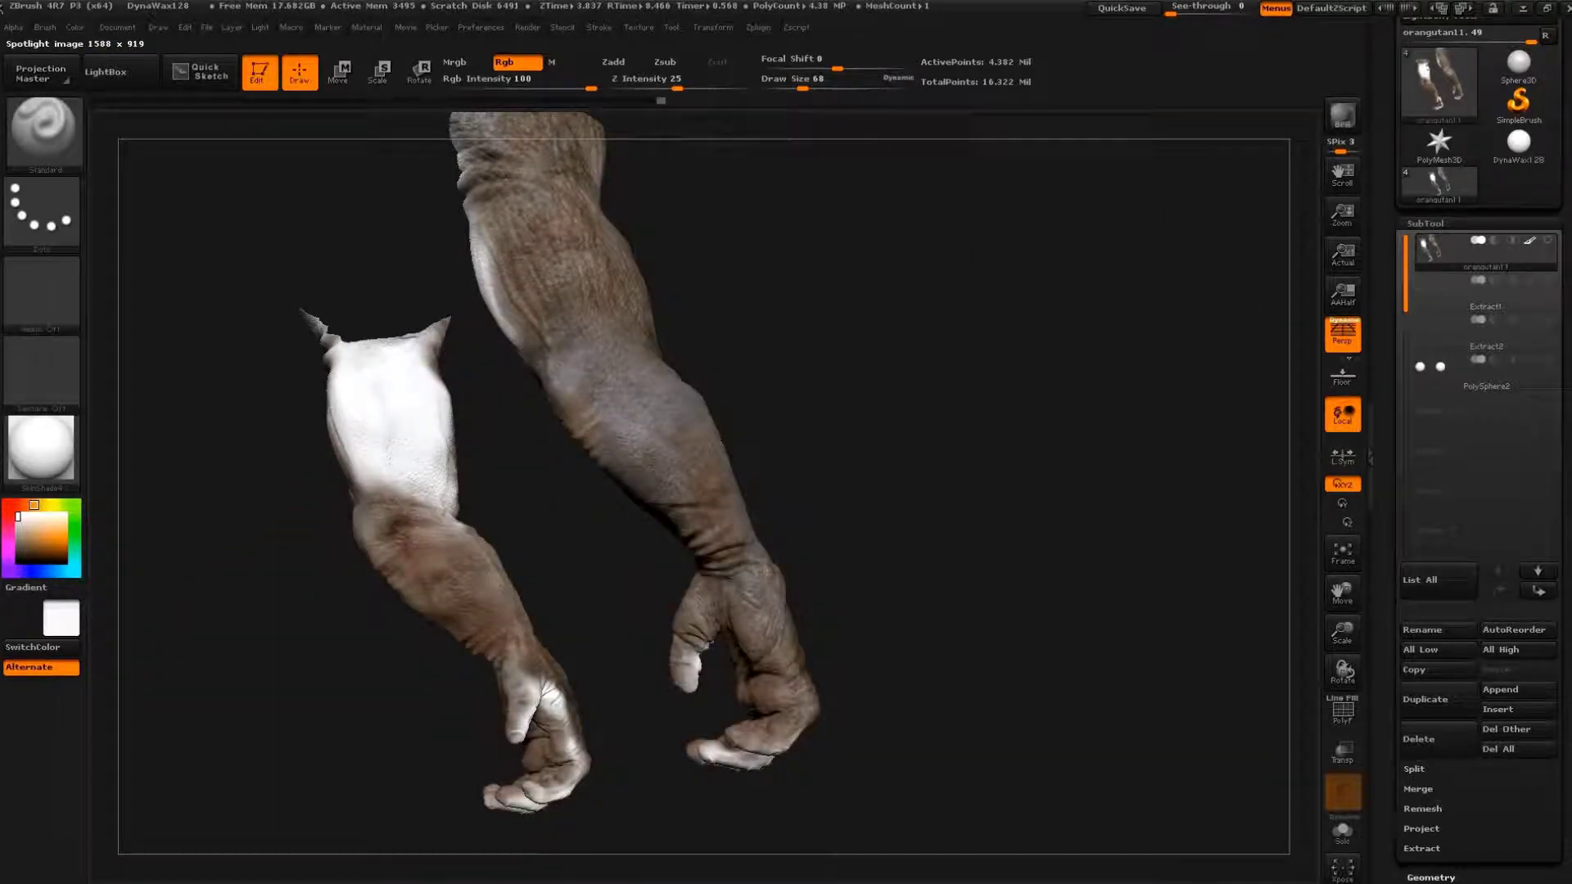
{"action": "key", "text": "shift+z"}
{"action": "left_click_drag", "start_coordinate": [690, 554], "coordinate": [814, 262]}
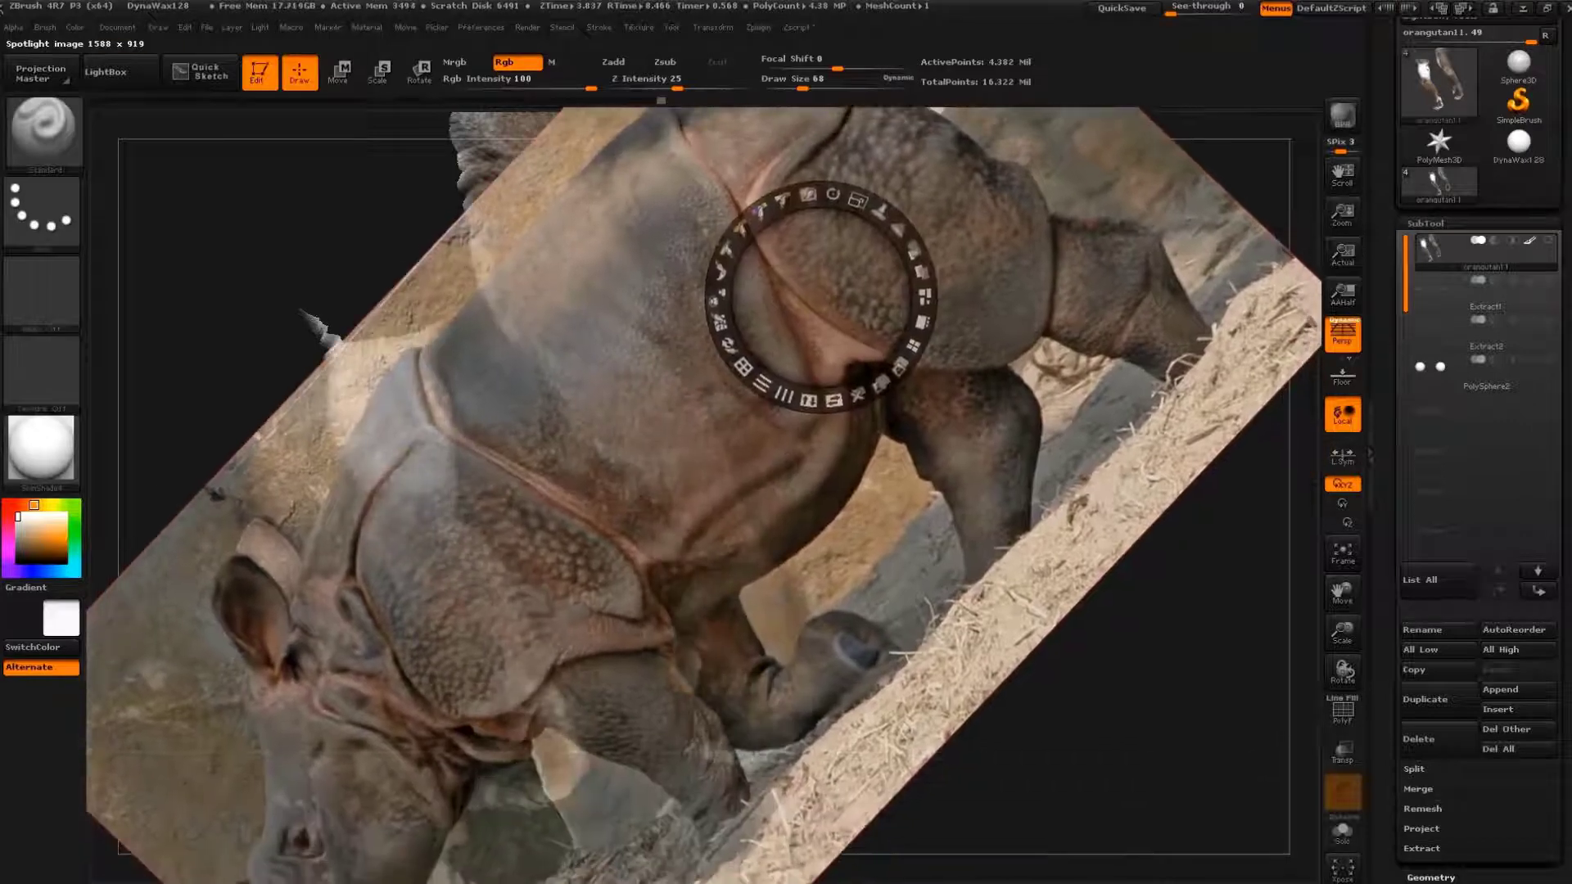
{"action": "key", "text": "shift+z"}
- Turn the limbs and enlarge the rhino photo over the still-pale upper arm
{"action": "mouse_move", "coordinate": [884, 352]}
{"action": "left_mouse_down"}
{"action": "mouse_move", "coordinate": [821, 292]}
{"action": "mouse_move", "coordinate": [765, 526]}
{"action": "mouse_move", "coordinate": [1095, 709]}
{"action": "mouse_move", "coordinate": [1096, 548]}
{"action": "left_mouse_up"}
{"action": "key", "text": "shift+z"}
{"action": "key", "text": "shift+z"}
{"action": "key", "text": "shift+z"}
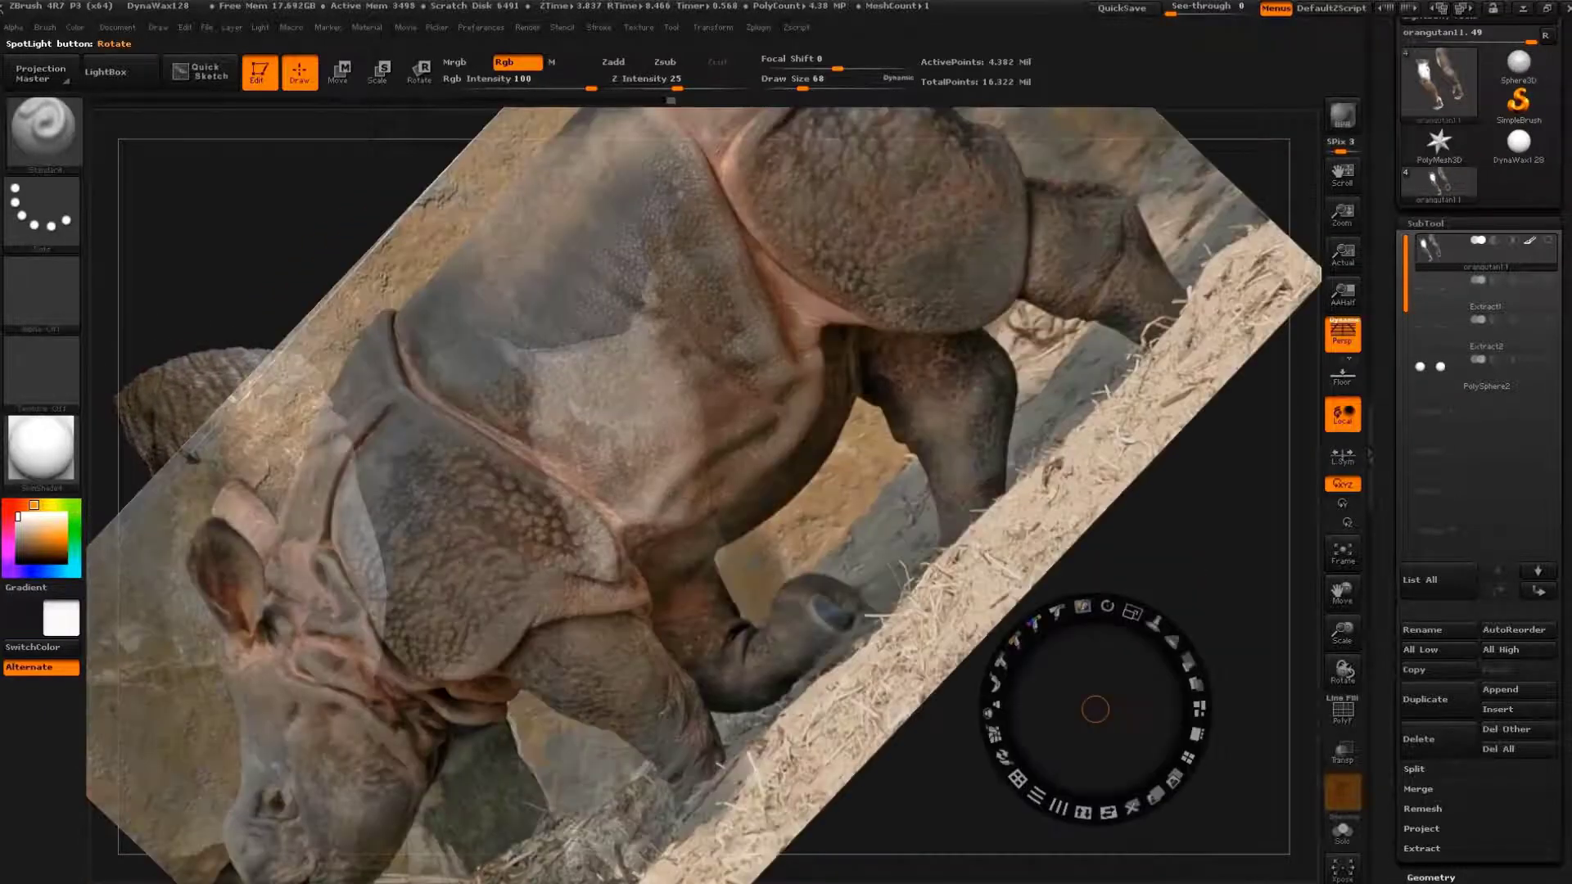
{"action": "left_click_drag", "start_coordinate": [1095, 709], "coordinate": [811, 459]}
{"action": "mouse_move", "coordinate": [818, 540]}
{"action": "left_mouse_down"}
{"action": "mouse_move", "coordinate": [769, 311]}
{"action": "mouse_move", "coordinate": [859, 401]}
{"action": "left_mouse_up"}
{"action": "key", "text": "shift+z"}
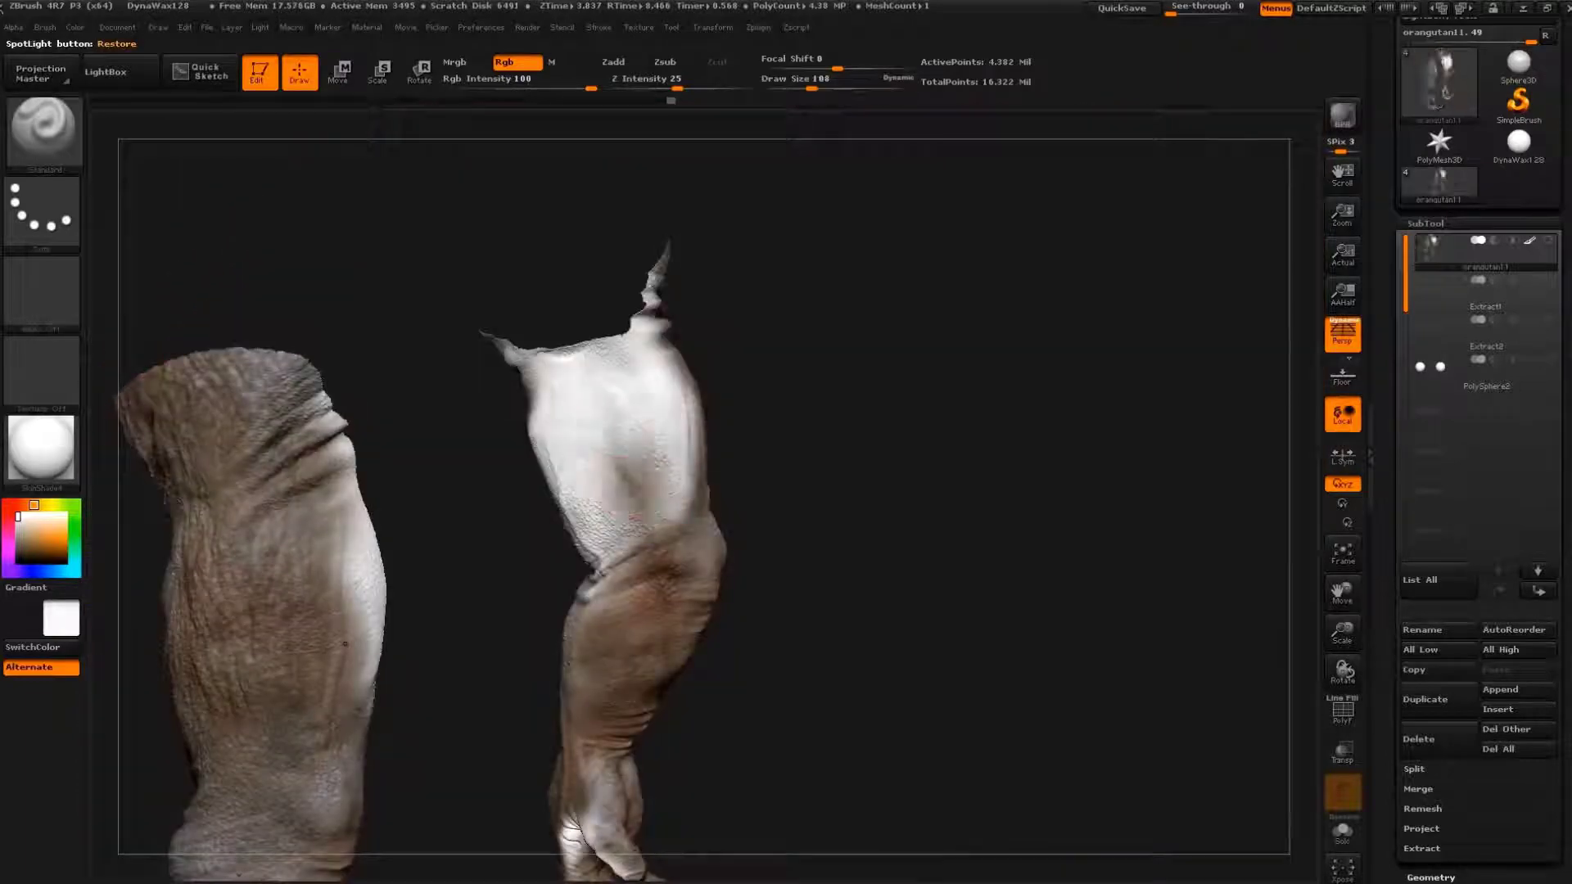
- Paint rhino skin onto both white upper arms, turning the arms between strokes
{"action": "left_click_drag", "start_coordinate": [609, 412], "coordinate": [585, 507]}
{"action": "left_click_drag", "start_coordinate": [655, 360], "coordinate": [679, 491]}
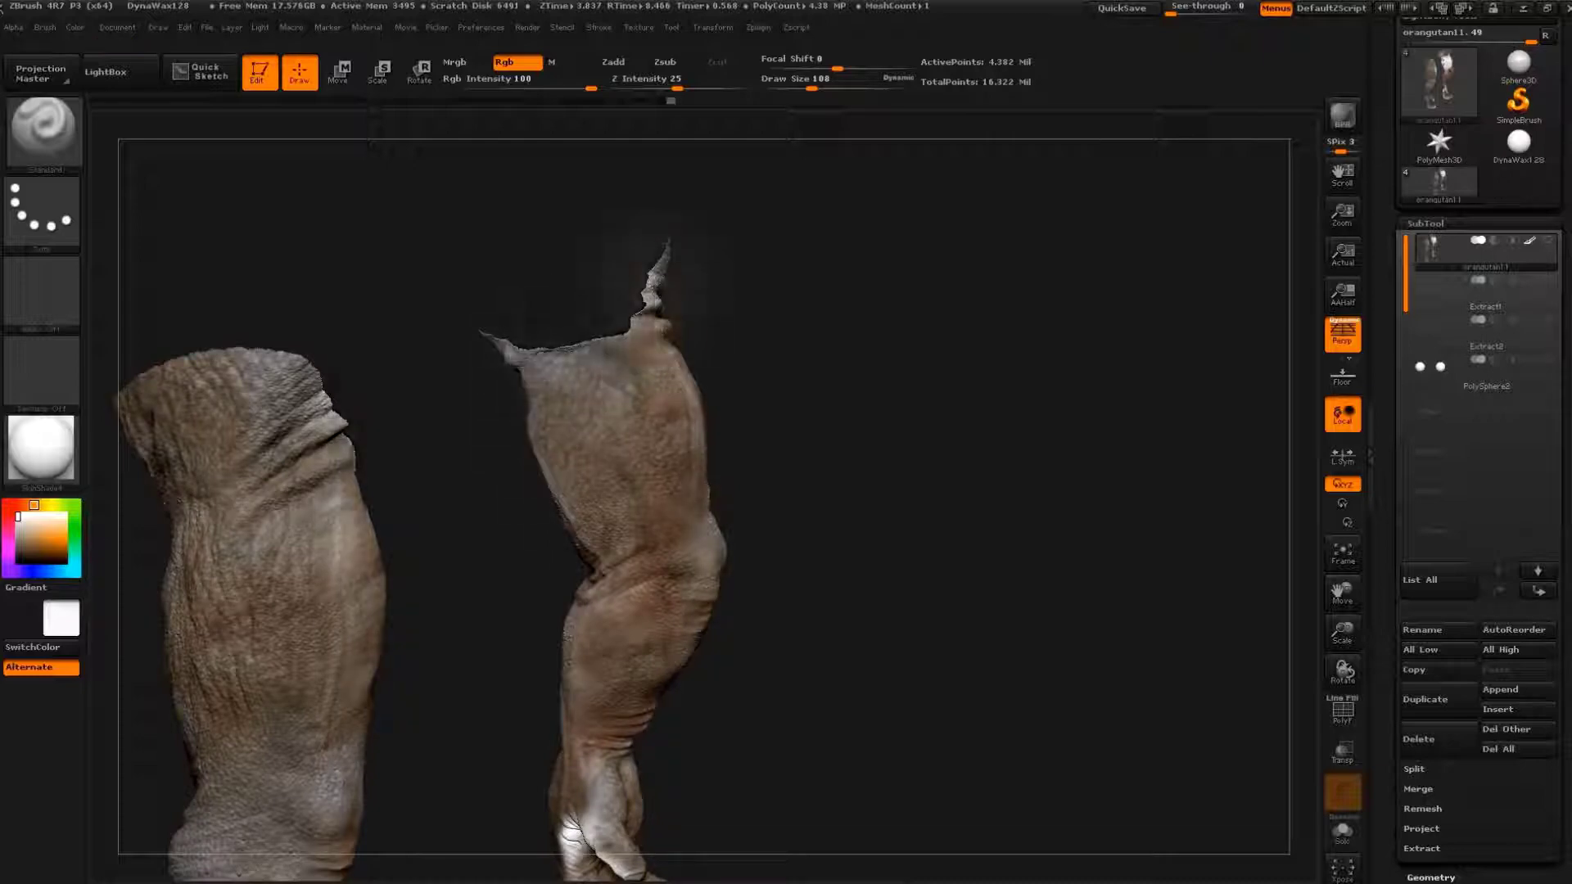
{"action": "mouse_move", "coordinate": [965, 560]}
{"action": "left_mouse_down"}
{"action": "mouse_move", "coordinate": [868, 378]}
{"action": "mouse_move", "coordinate": [764, 741]}
{"action": "left_mouse_up"}
{"action": "key", "text": "shift+z"}
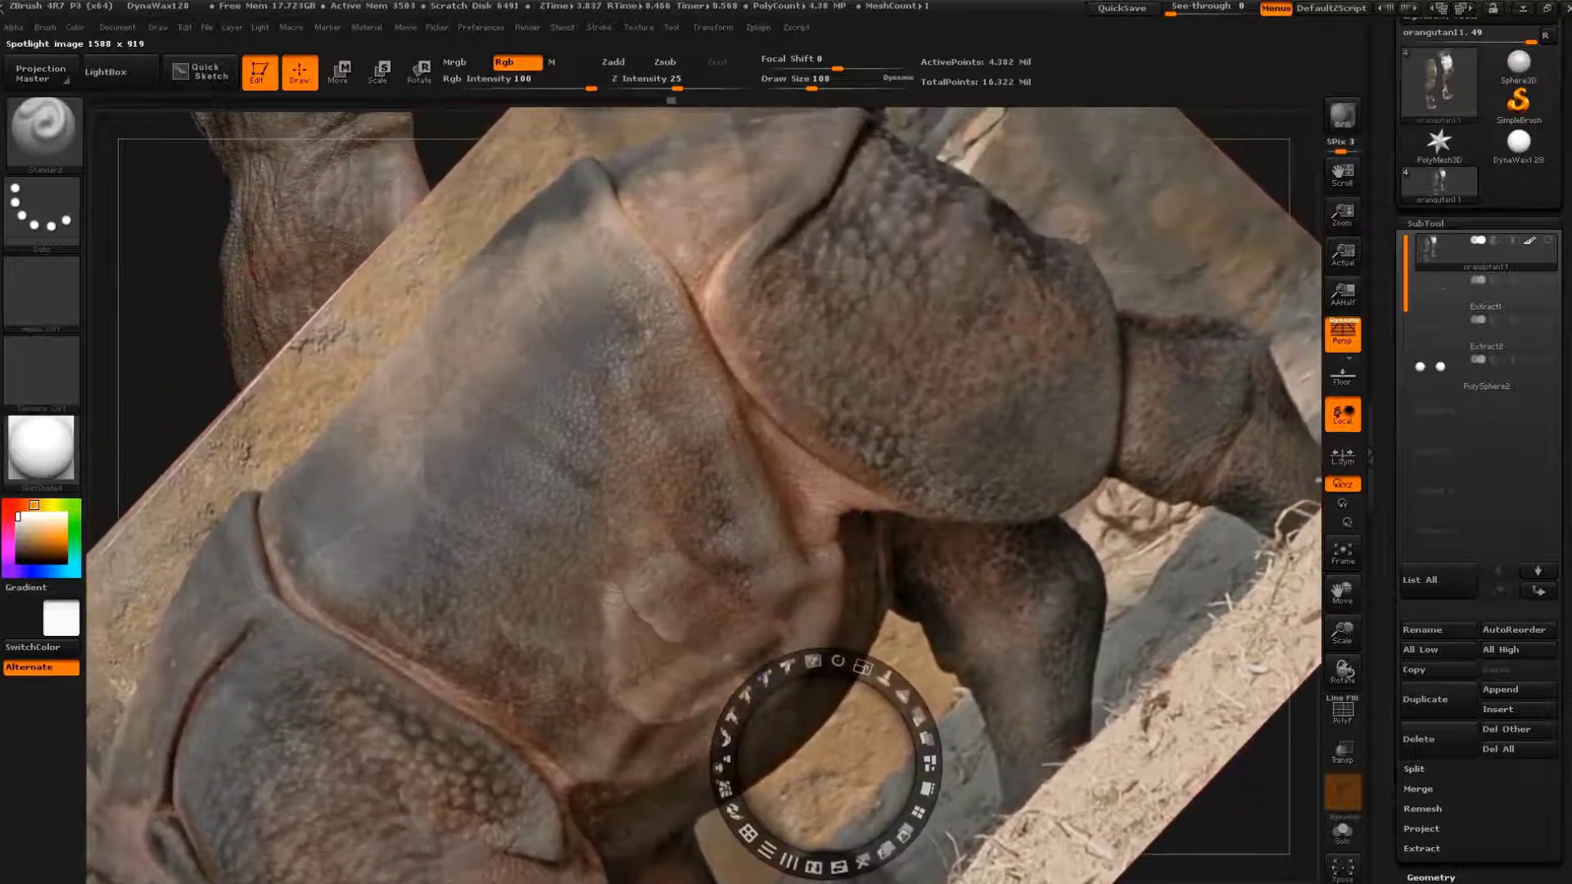
{"action": "key", "text": "shift+z"}
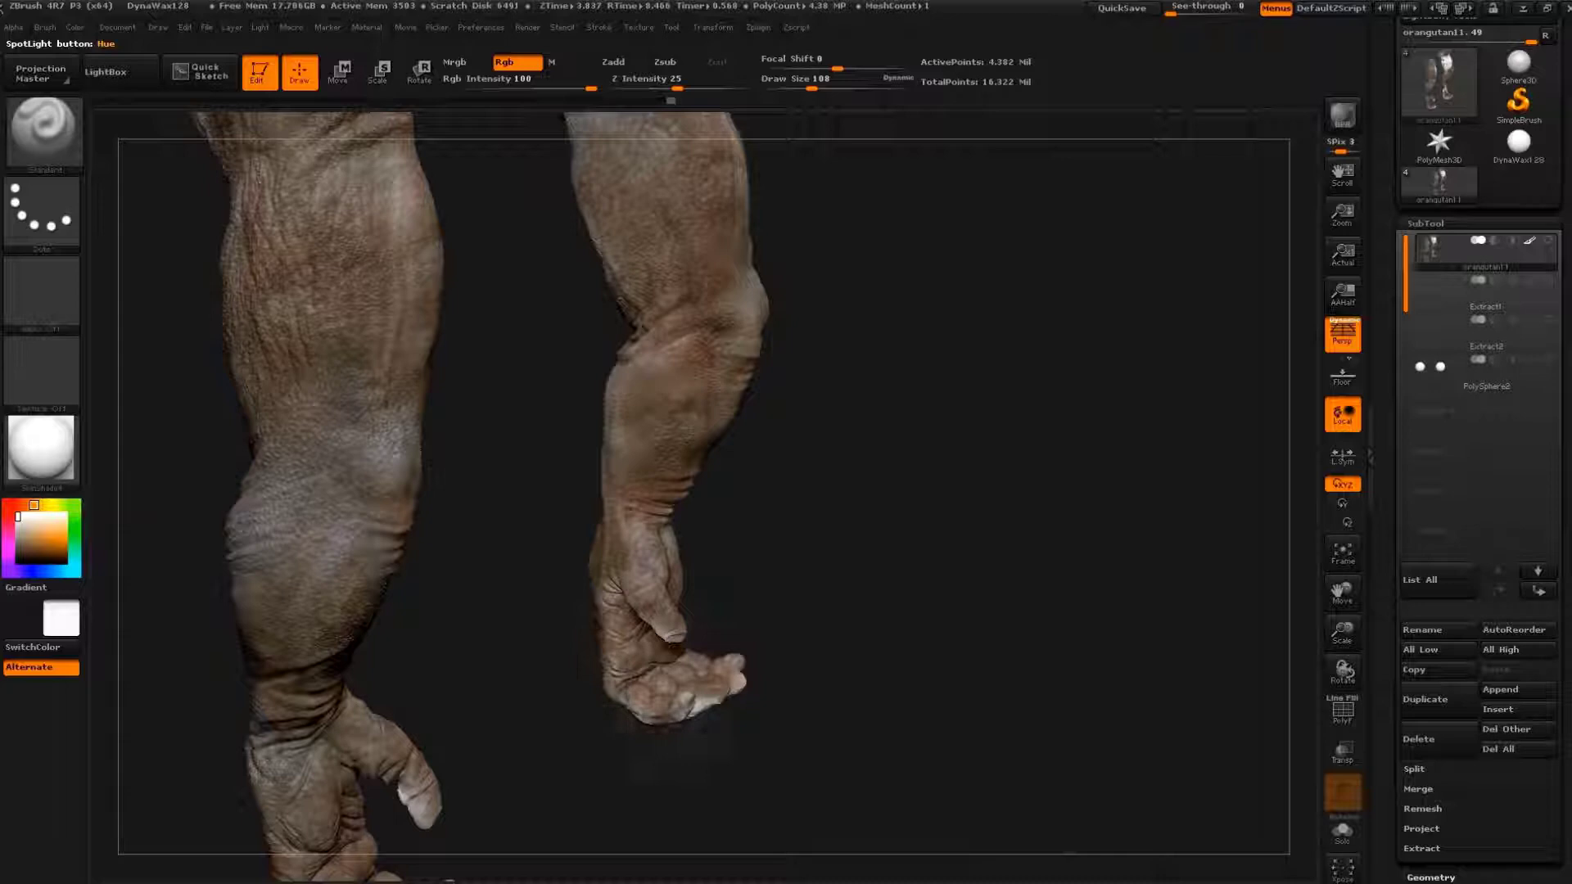
{"action": "left_click_drag", "start_coordinate": [765, 692], "coordinate": [526, 316]}
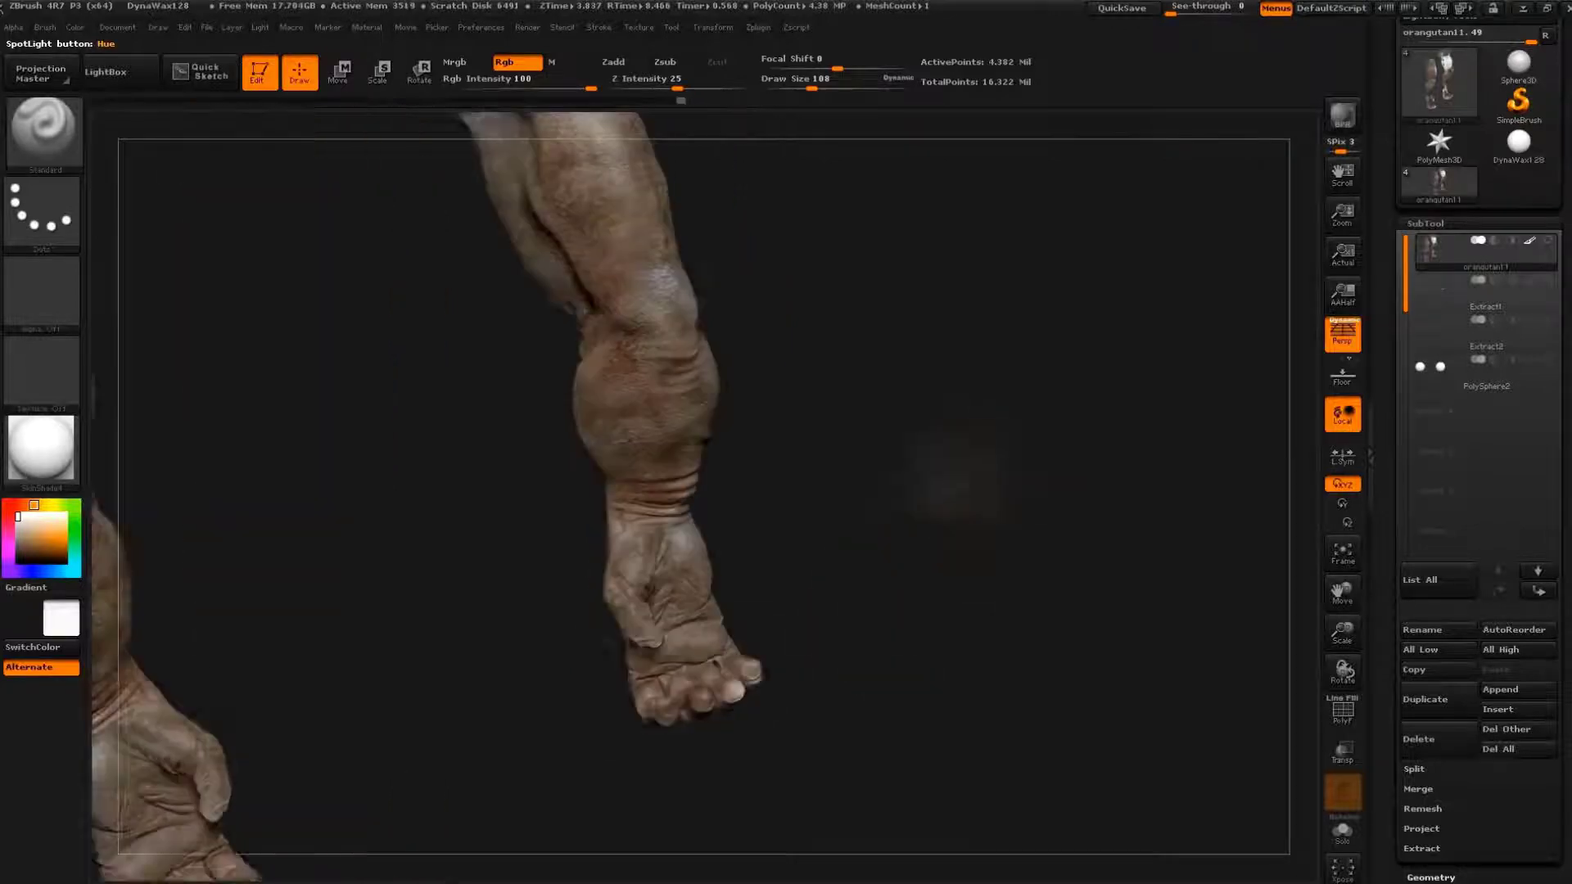
{"action": "key", "text": "shift+z"}
{"action": "key", "text": "shift+z"}
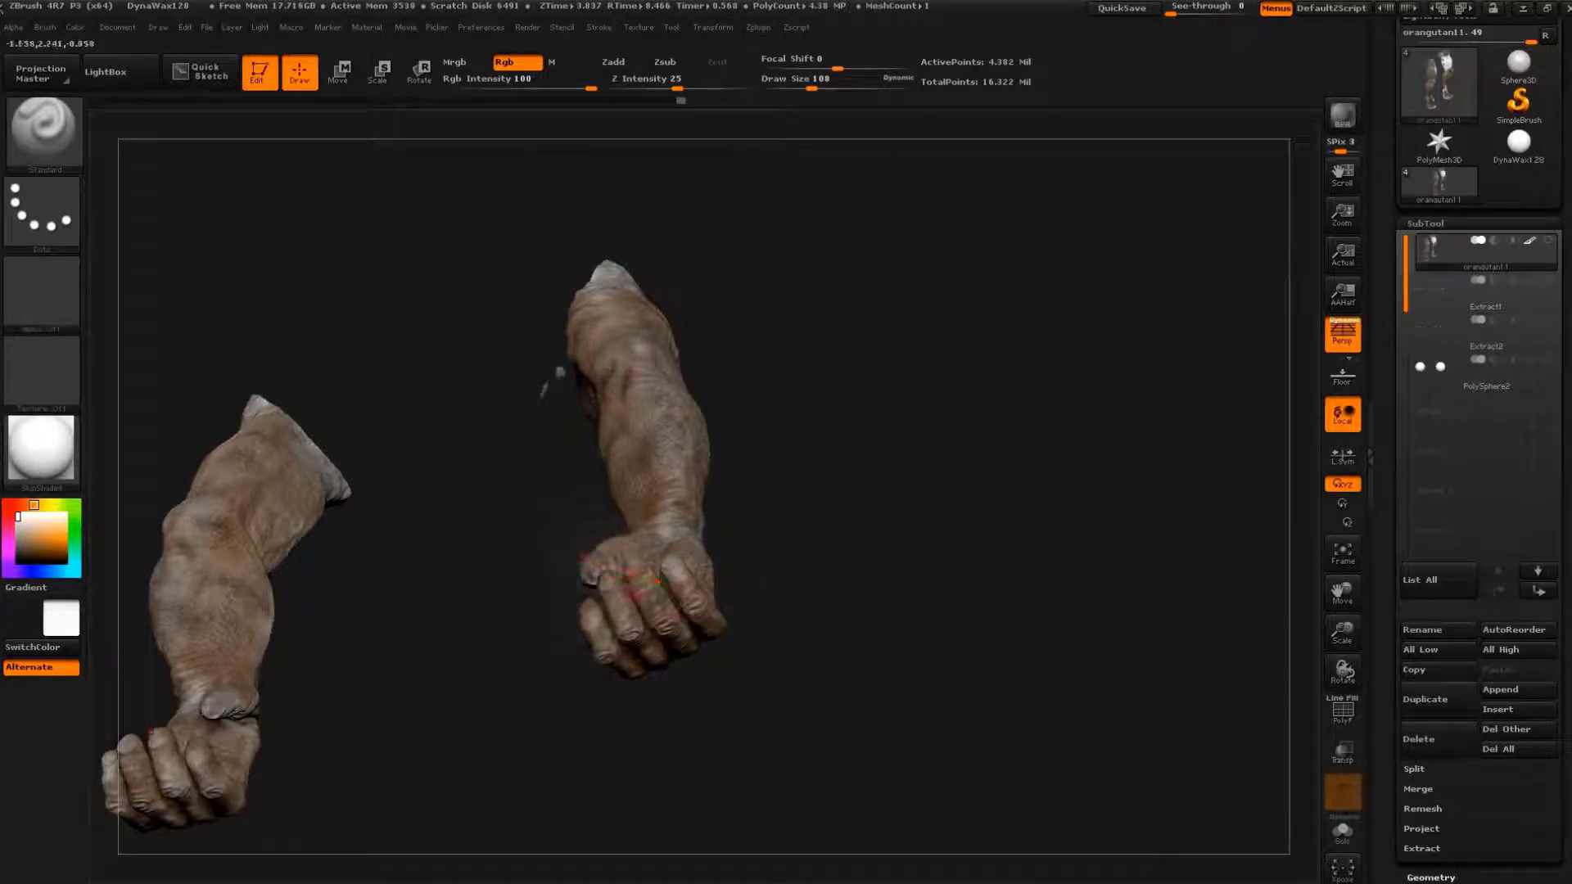
- Move the rhino reference upward and orbit to view the arms diagonally
{"action": "left_click_drag", "start_coordinate": [622, 577], "coordinate": [737, 458]}
{"action": "key", "text": "shift+z"}
{"action": "mouse_move", "coordinate": [755, 755]}
{"action": "left_mouse_down"}
{"action": "mouse_move", "coordinate": [769, 438]}
{"action": "mouse_move", "coordinate": [666, 438]}
{"action": "mouse_move", "coordinate": [614, 526]}
{"action": "left_mouse_up"}
{"action": "key", "text": "shift+z"}
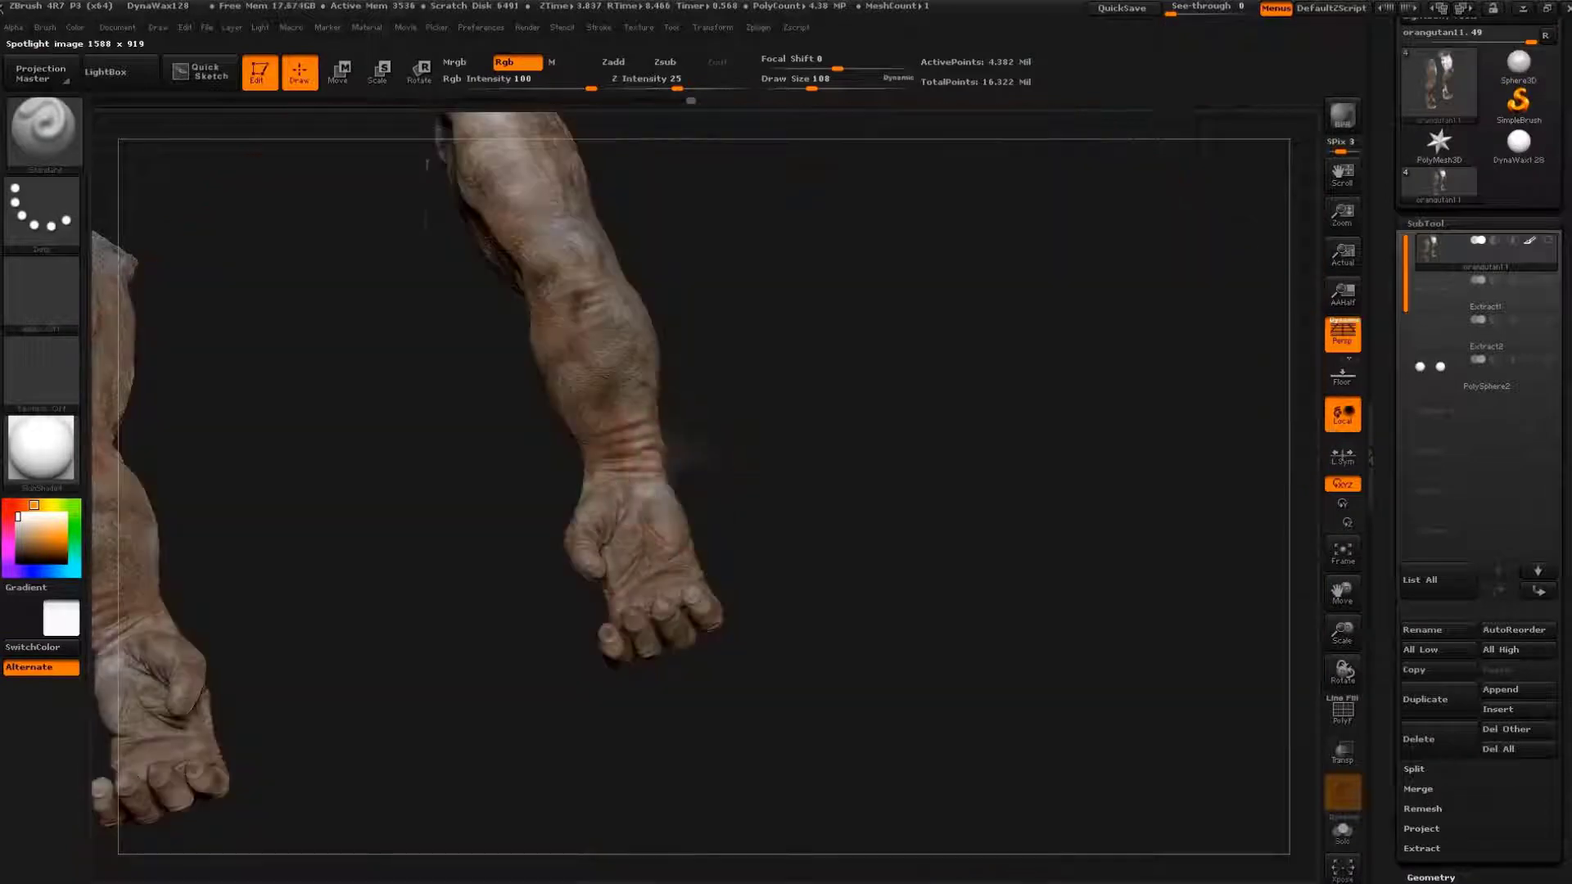
{"action": "left_click_drag", "start_coordinate": [900, 655], "coordinate": [1023, 573]}
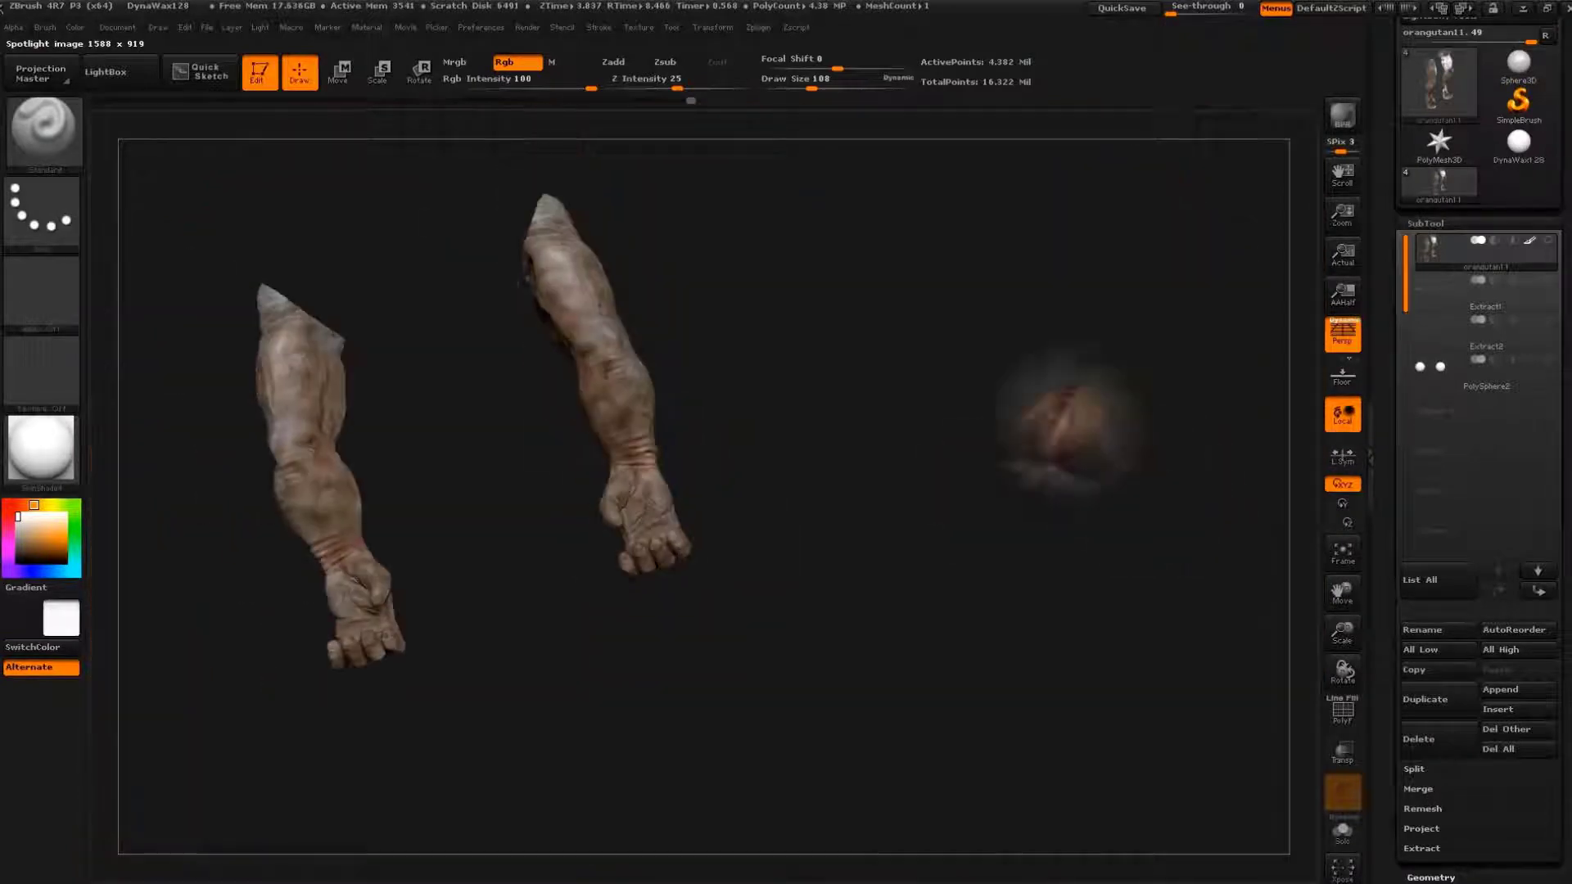
{"action": "mouse_move", "coordinate": [983, 491]}
{"action": "left_mouse_down"}
{"action": "mouse_move", "coordinate": [1035, 544]}
{"action": "mouse_move", "coordinate": [1089, 456]}
{"action": "mouse_move", "coordinate": [1073, 433]}
{"action": "mouse_move", "coordinate": [1039, 532]}
{"action": "left_mouse_up"}
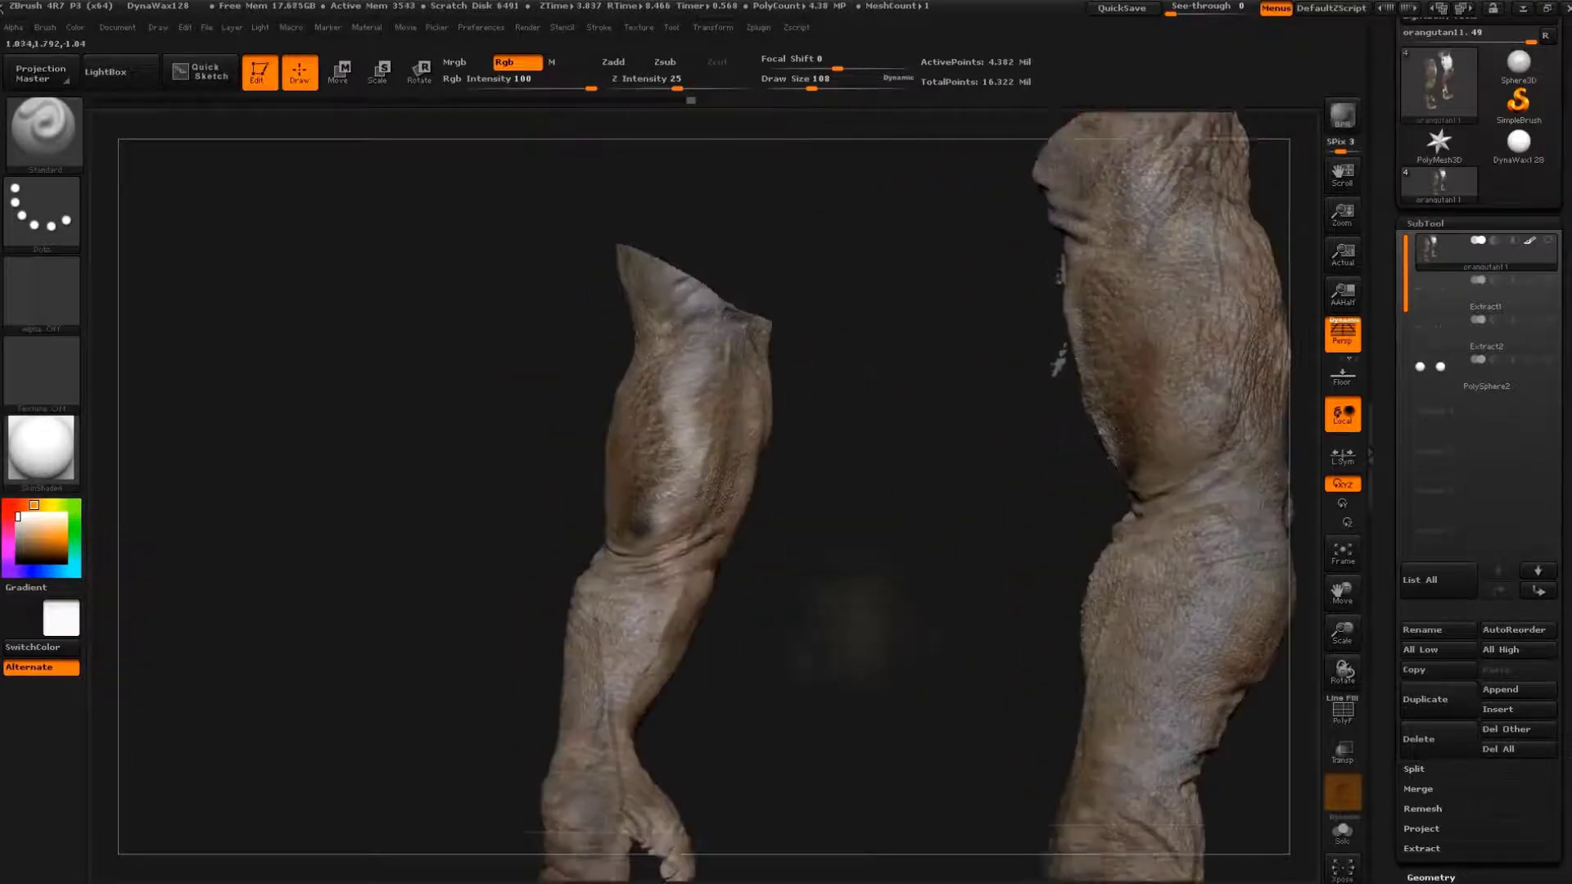
- Rotate the rhino reference upright, enlarge it, and set it to paint onto the arms
{"action": "key", "text": "shift+z"}
{"action": "mouse_move", "coordinate": [806, 510]}
{"action": "left_mouse_down"}
{"action": "mouse_move", "coordinate": [884, 557]}
{"action": "mouse_move", "coordinate": [915, 537]}
{"action": "mouse_move", "coordinate": [754, 405]}
{"action": "mouse_move", "coordinate": [755, 419]}
{"action": "mouse_move", "coordinate": [743, 316]}
{"action": "left_mouse_up"}
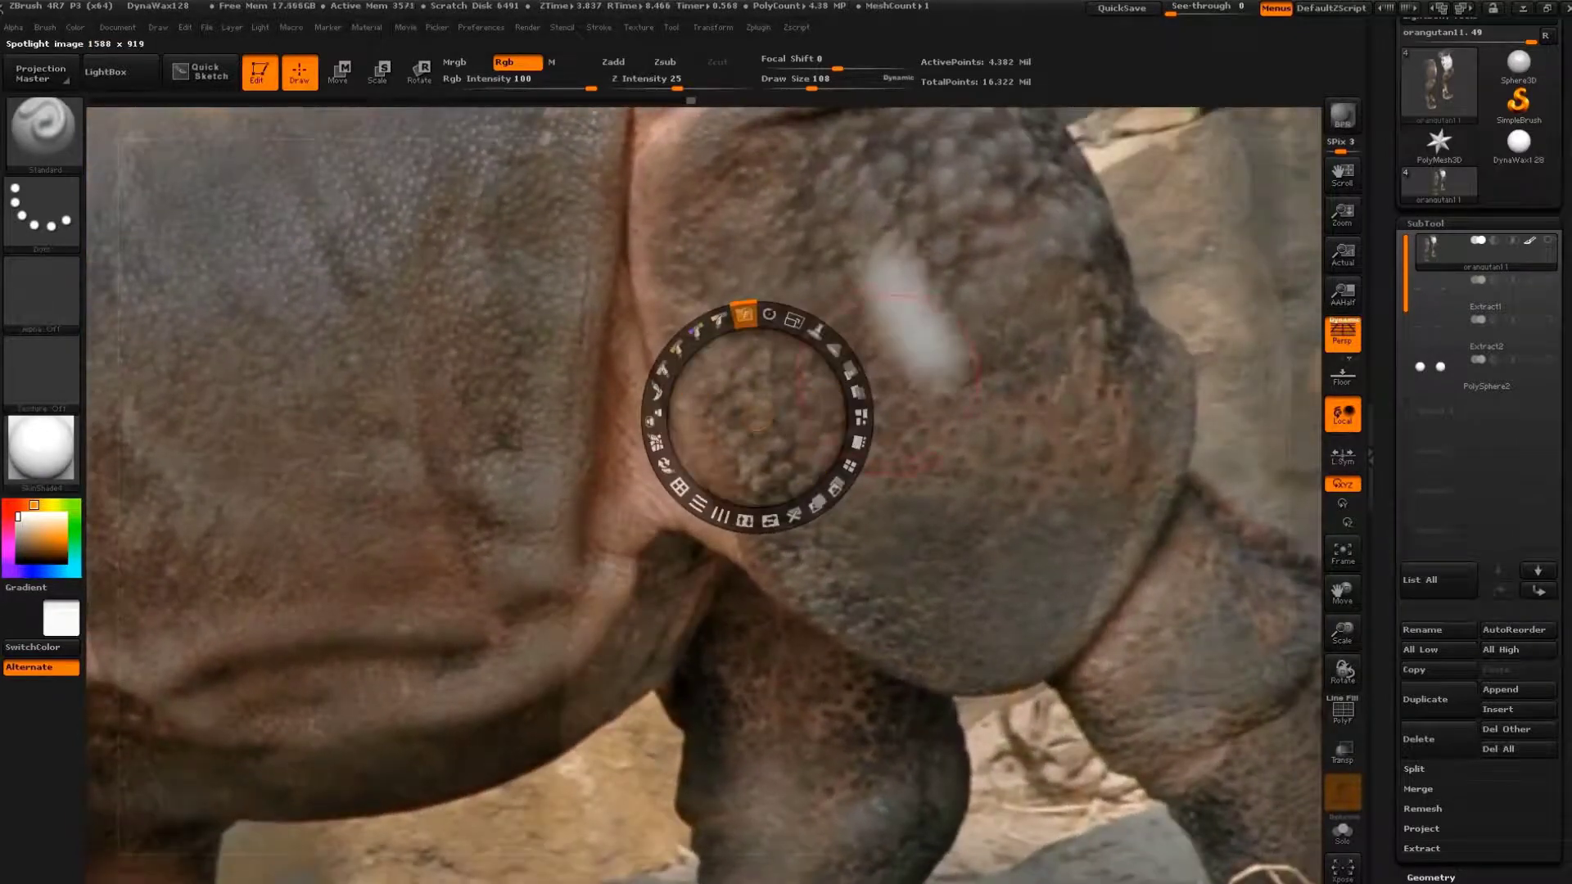
{"action": "key", "text": "shift+z"}
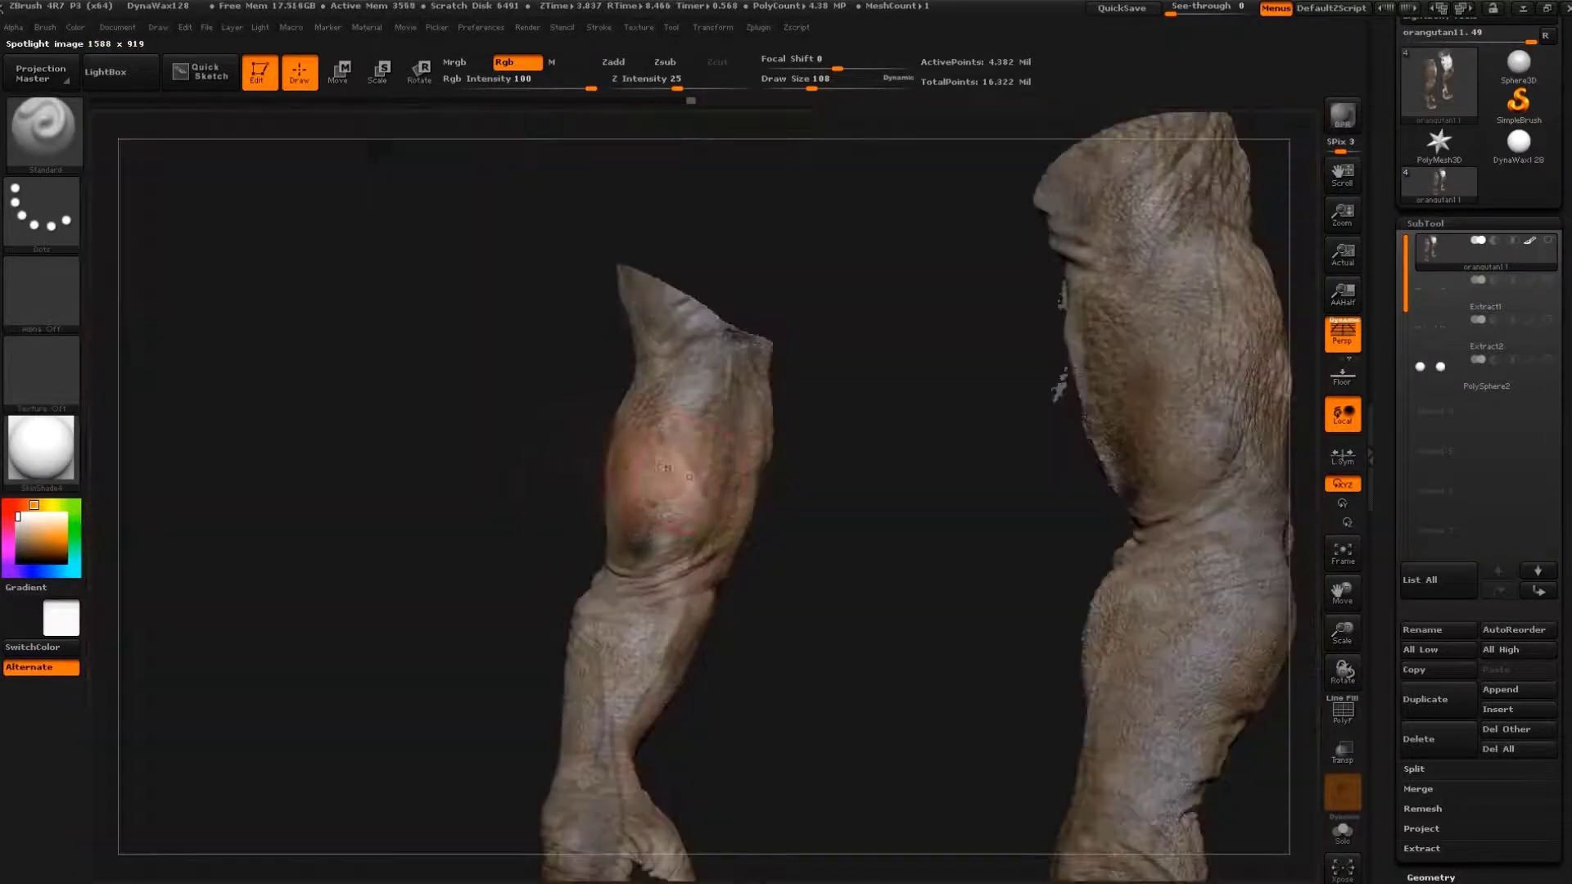
{"action": "key", "text": "shift+z"}
{"action": "key", "text": "z"}
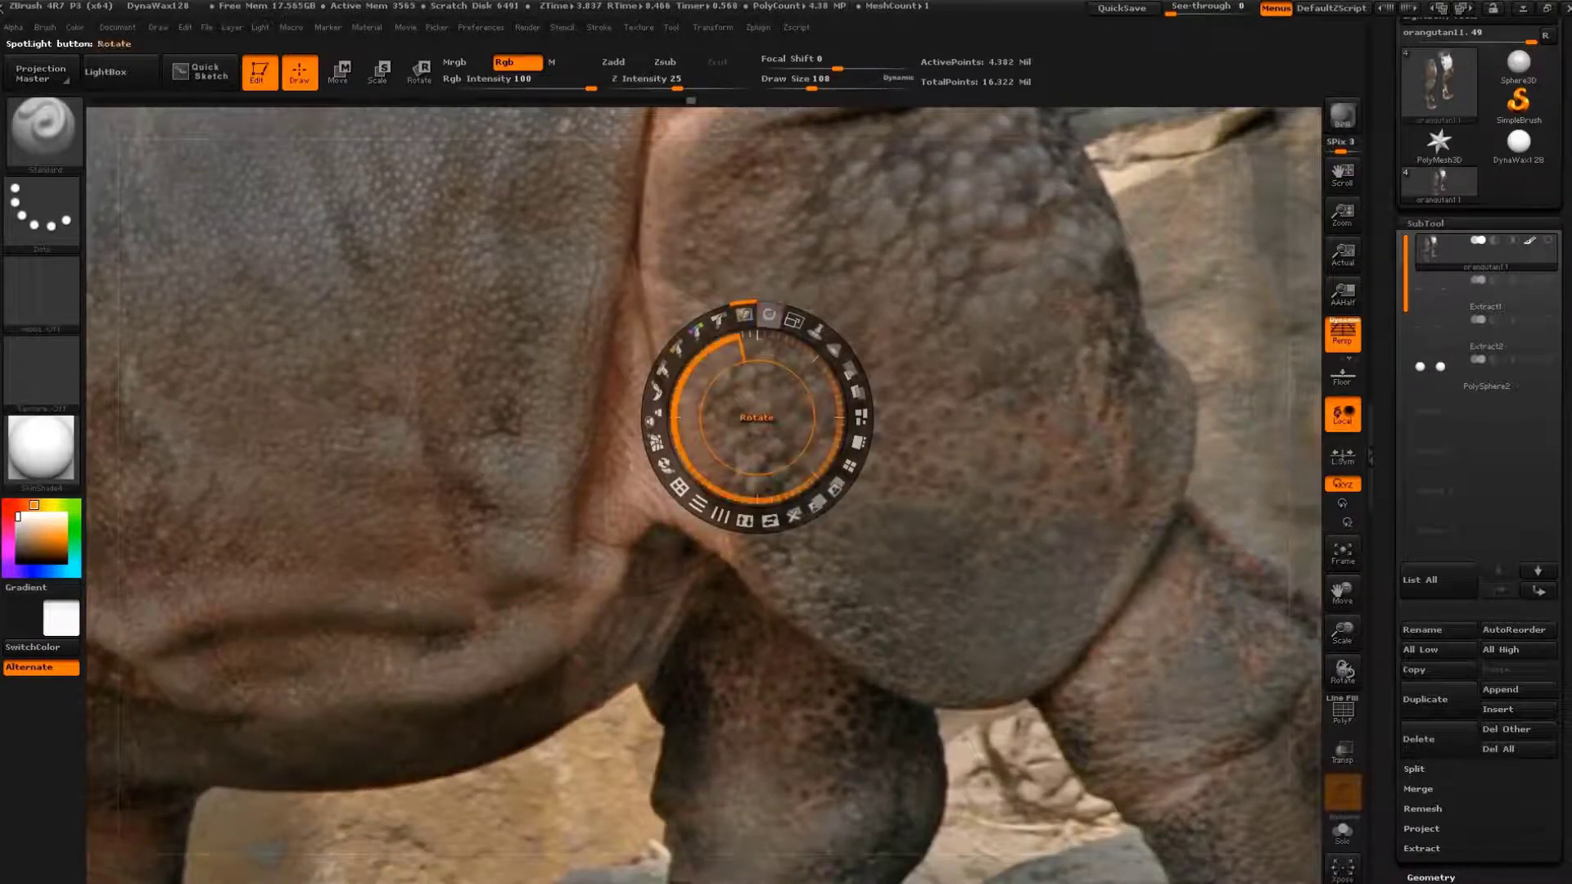
{"action": "left_click", "coordinate": [661, 368]}
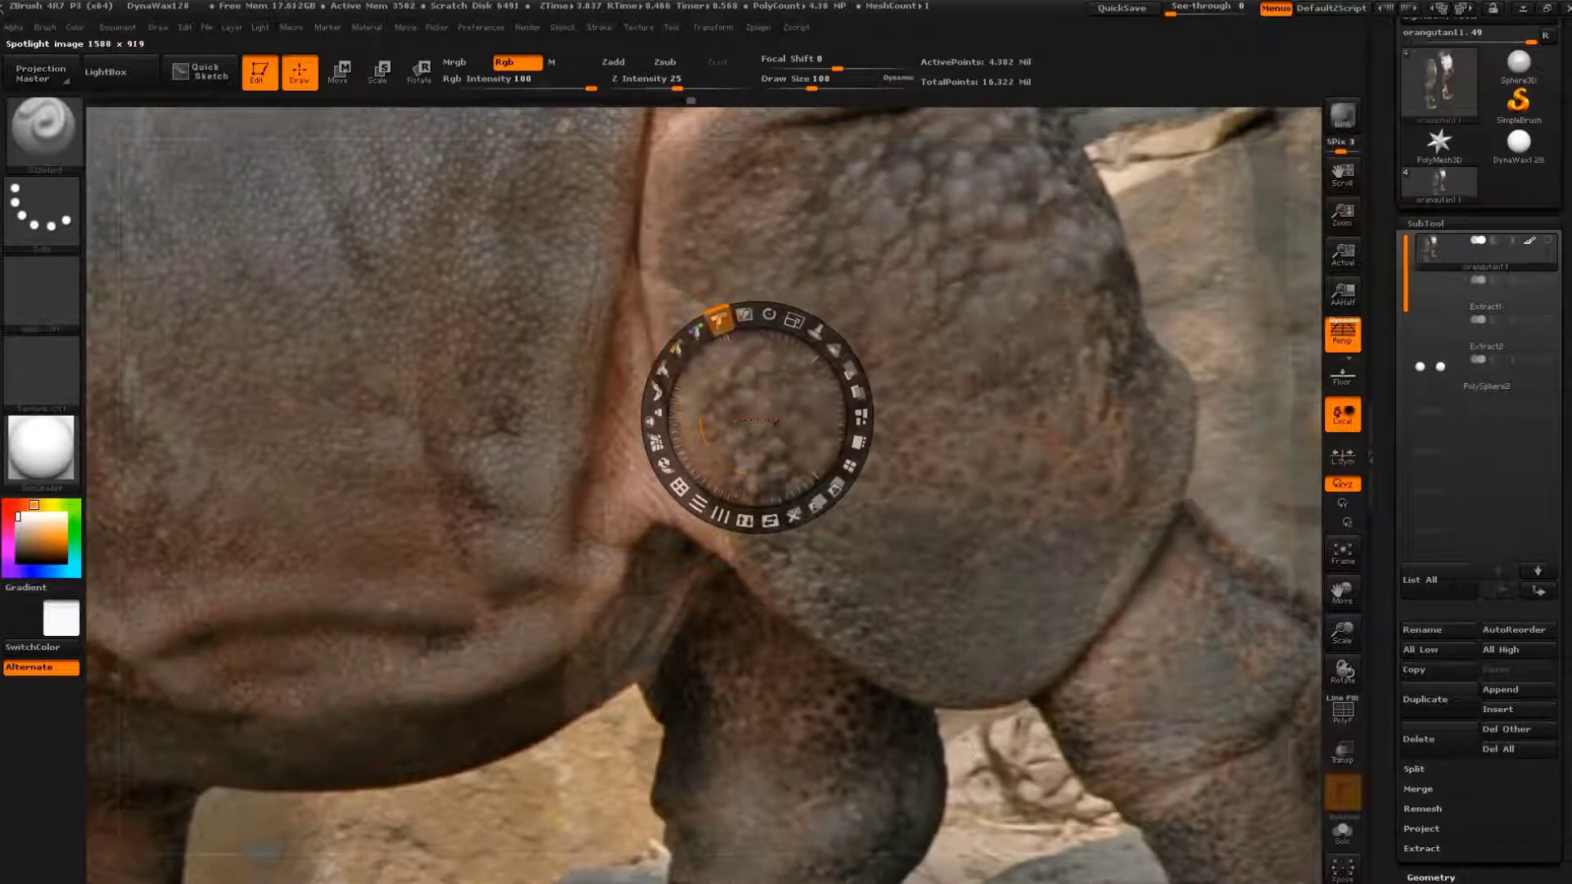
{"action": "key", "text": "shift+z"}
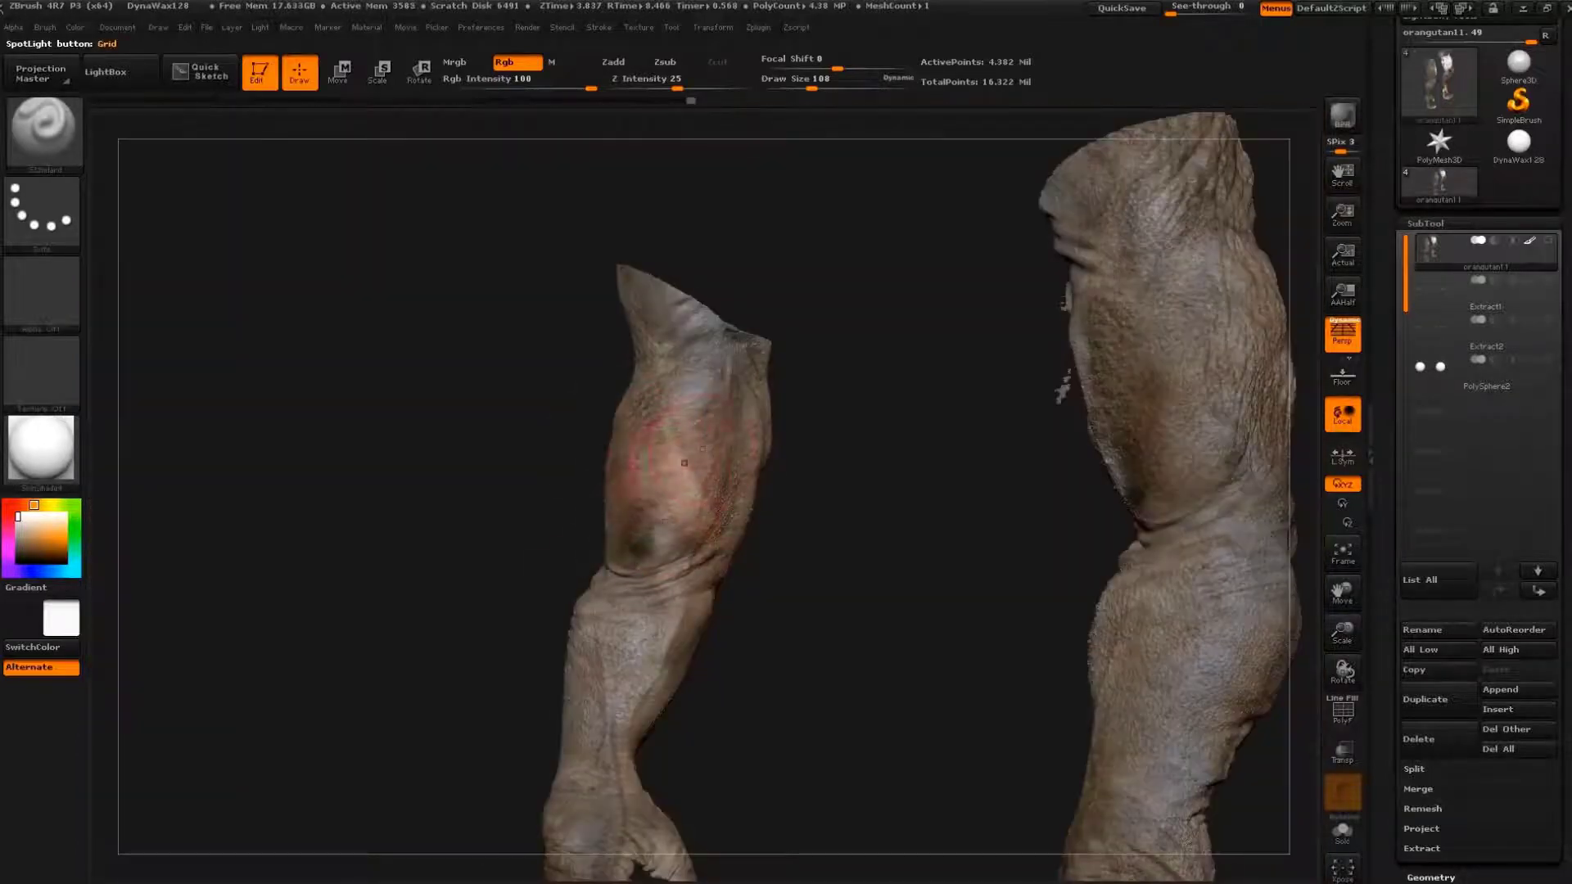
- Set Draw Size to 51, rescale the reference over the arm, and frame both arms fully
{"action": "key", "text": "s"}
{"action": "left_click_drag", "start_coordinate": [816, 439], "coordinate": [794, 439]}
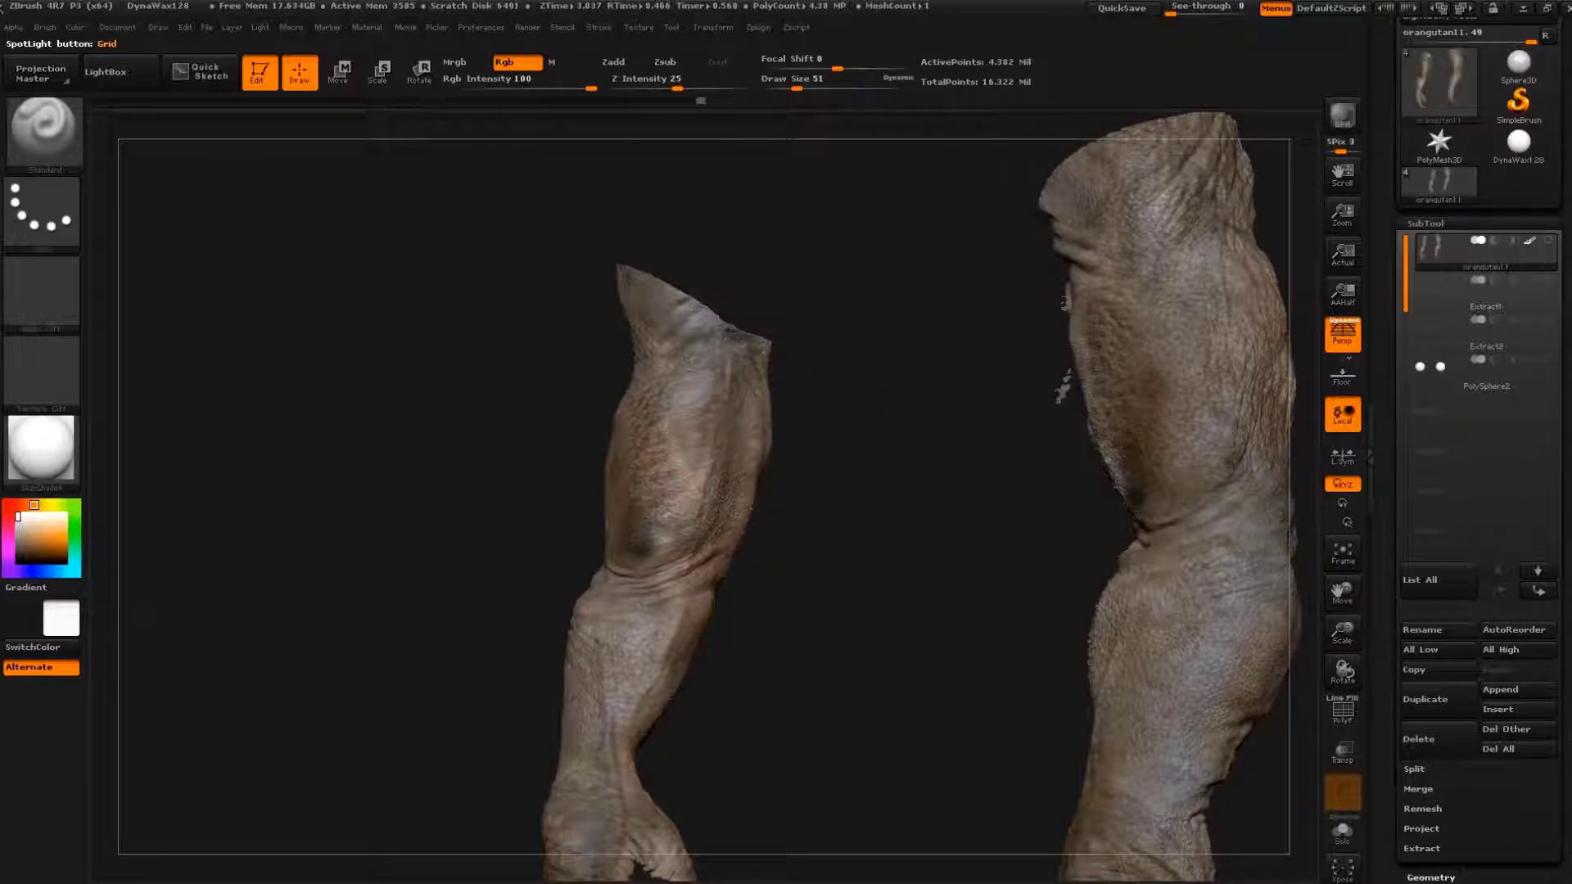
{"action": "key", "text": "shift+z"}
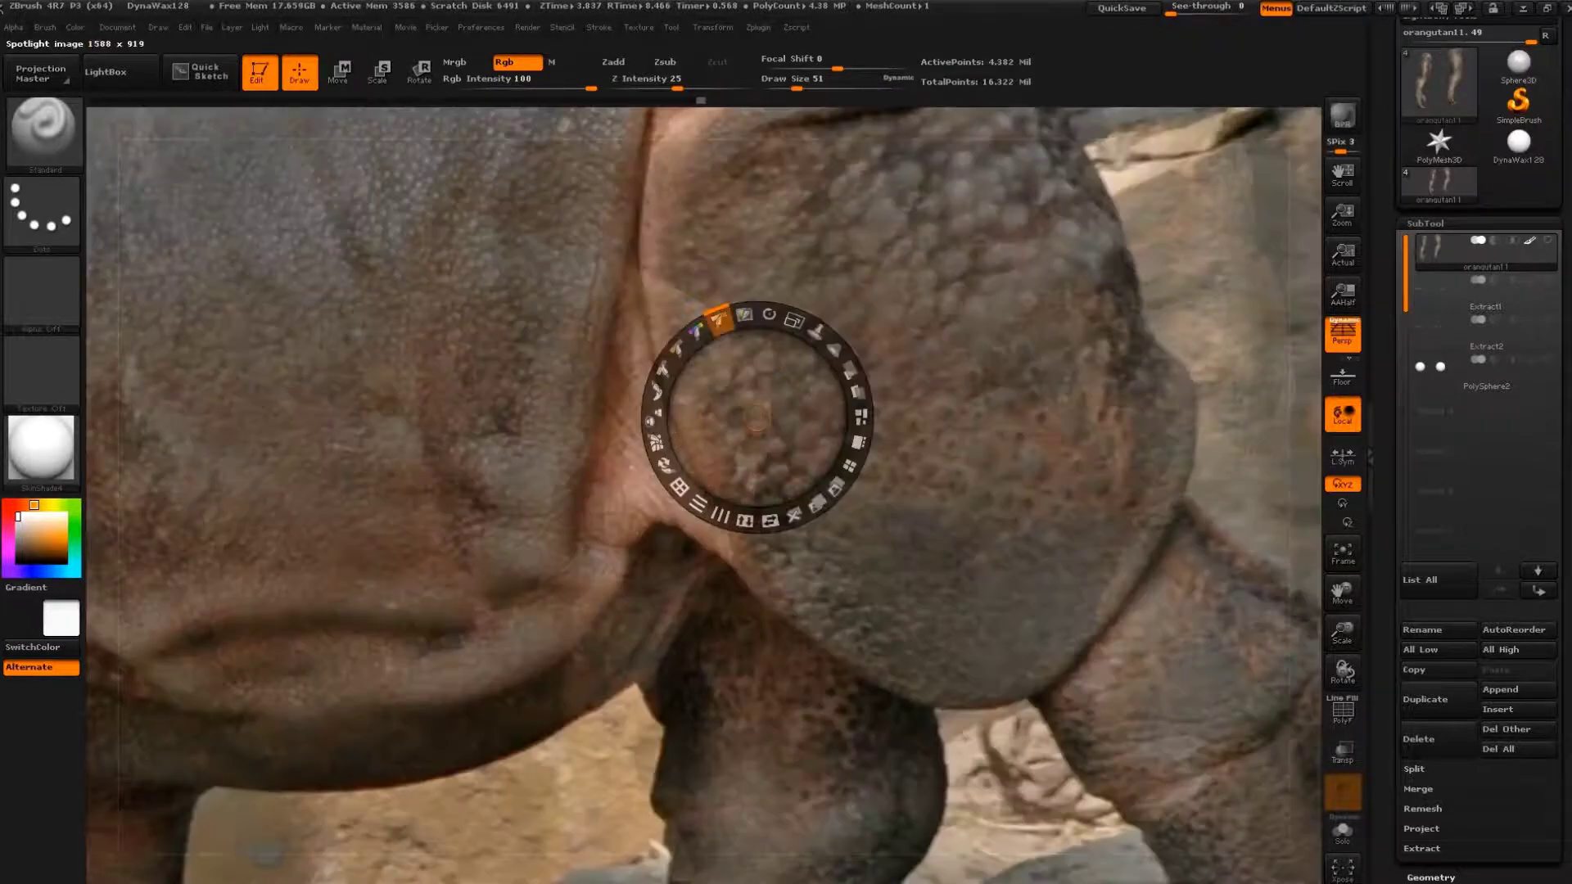
{"action": "mouse_move", "coordinate": [757, 417]}
{"action": "left_mouse_down"}
{"action": "mouse_move", "coordinate": [776, 440]}
{"action": "mouse_move", "coordinate": [754, 527]}
{"action": "left_mouse_up"}
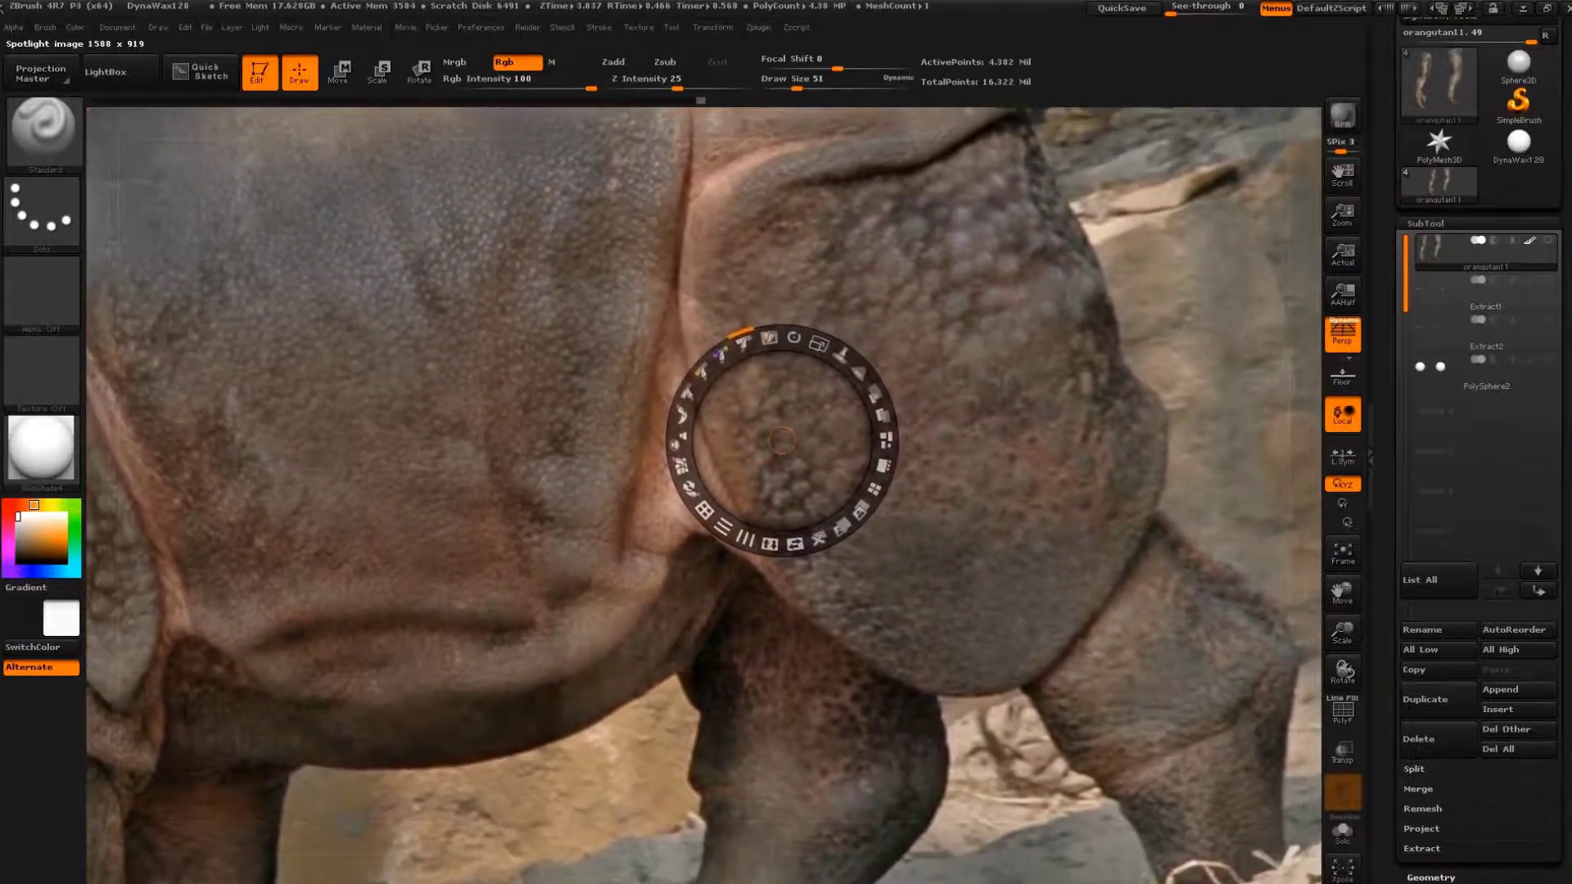
{"action": "key", "text": "shift+z"}
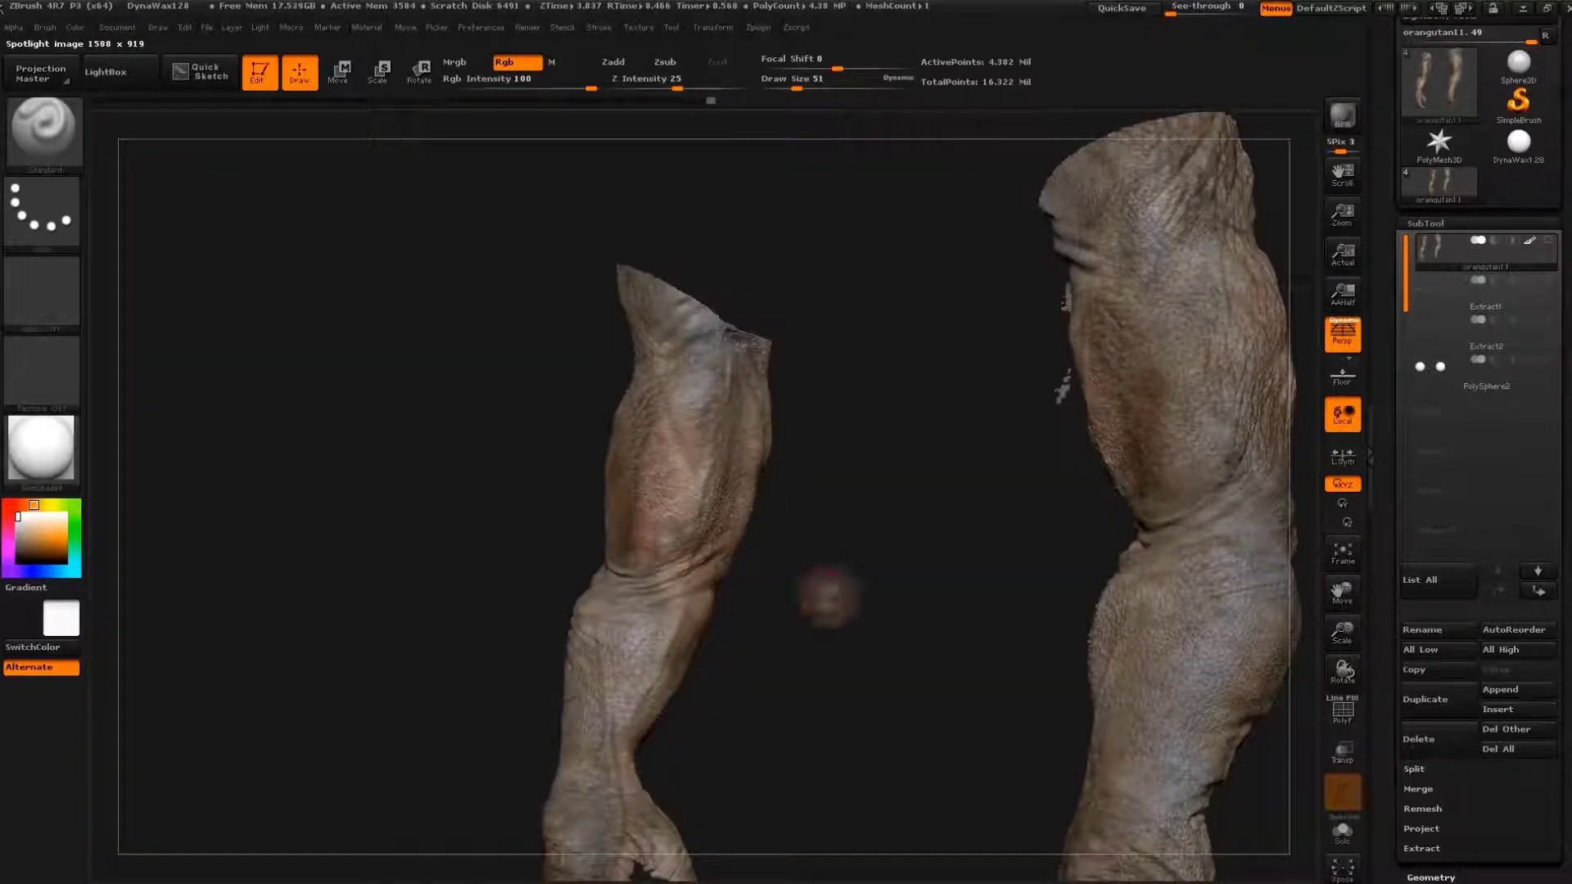
{"action": "left_click_drag", "start_coordinate": [923, 646], "coordinate": [842, 604], "text": "alt"}
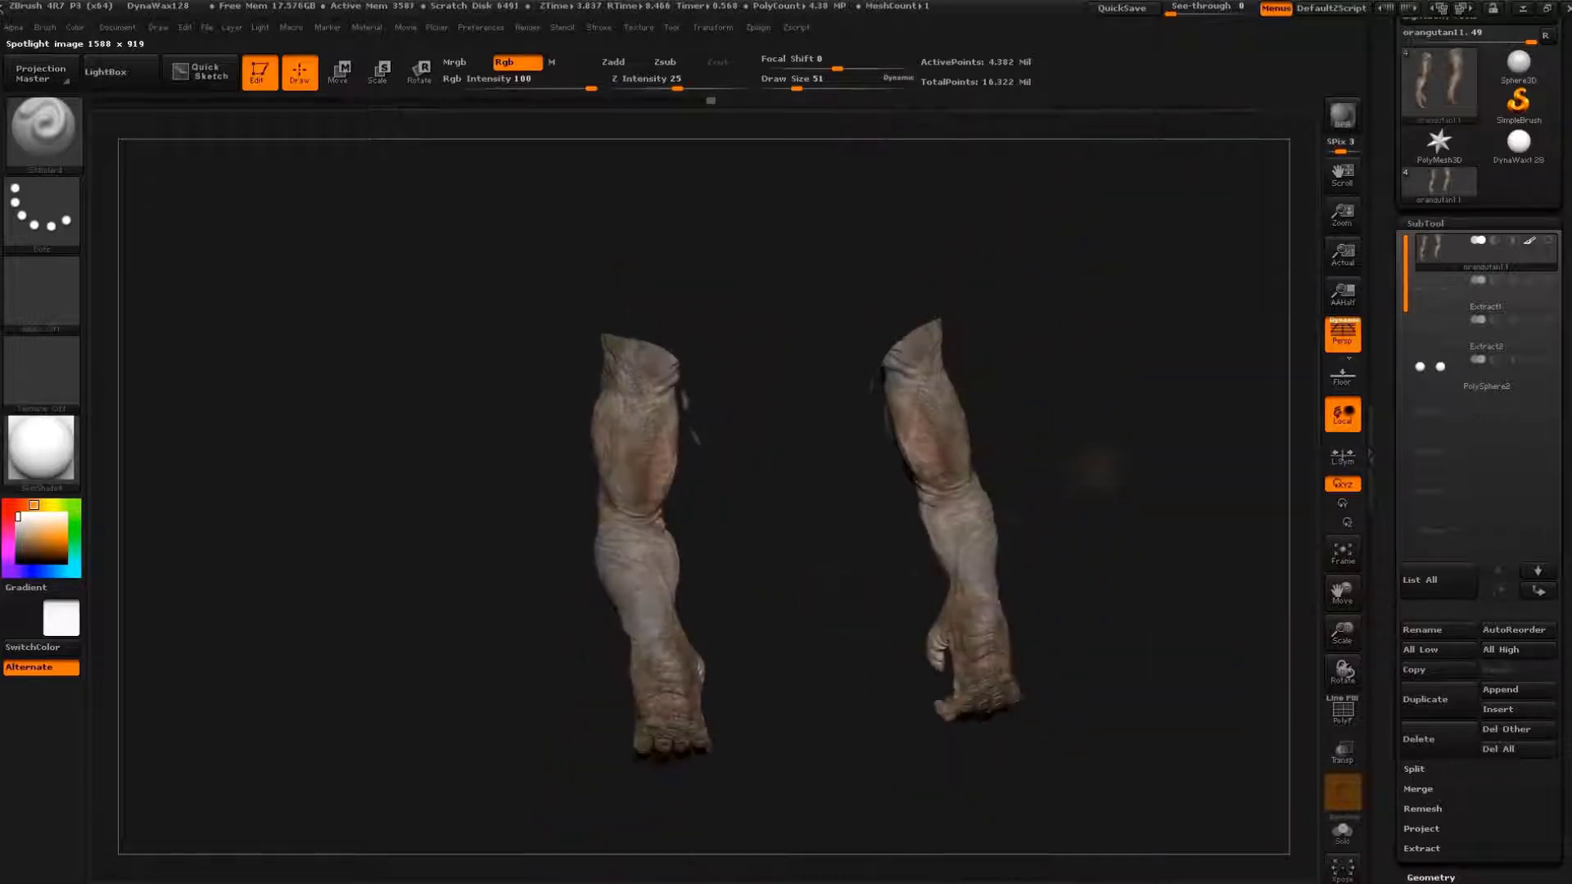
- Move the rhino reference down-right, shrink it, and close in on the forearms
{"action": "key", "text": "shift+z"}
{"action": "mouse_move", "coordinate": [782, 439]}
{"action": "left_mouse_down"}
{"action": "mouse_move", "coordinate": [818, 466]}
{"action": "mouse_move", "coordinate": [932, 477]}
{"action": "left_mouse_up"}
{"action": "left_click_drag", "start_coordinate": [969, 380], "coordinate": [992, 389]}
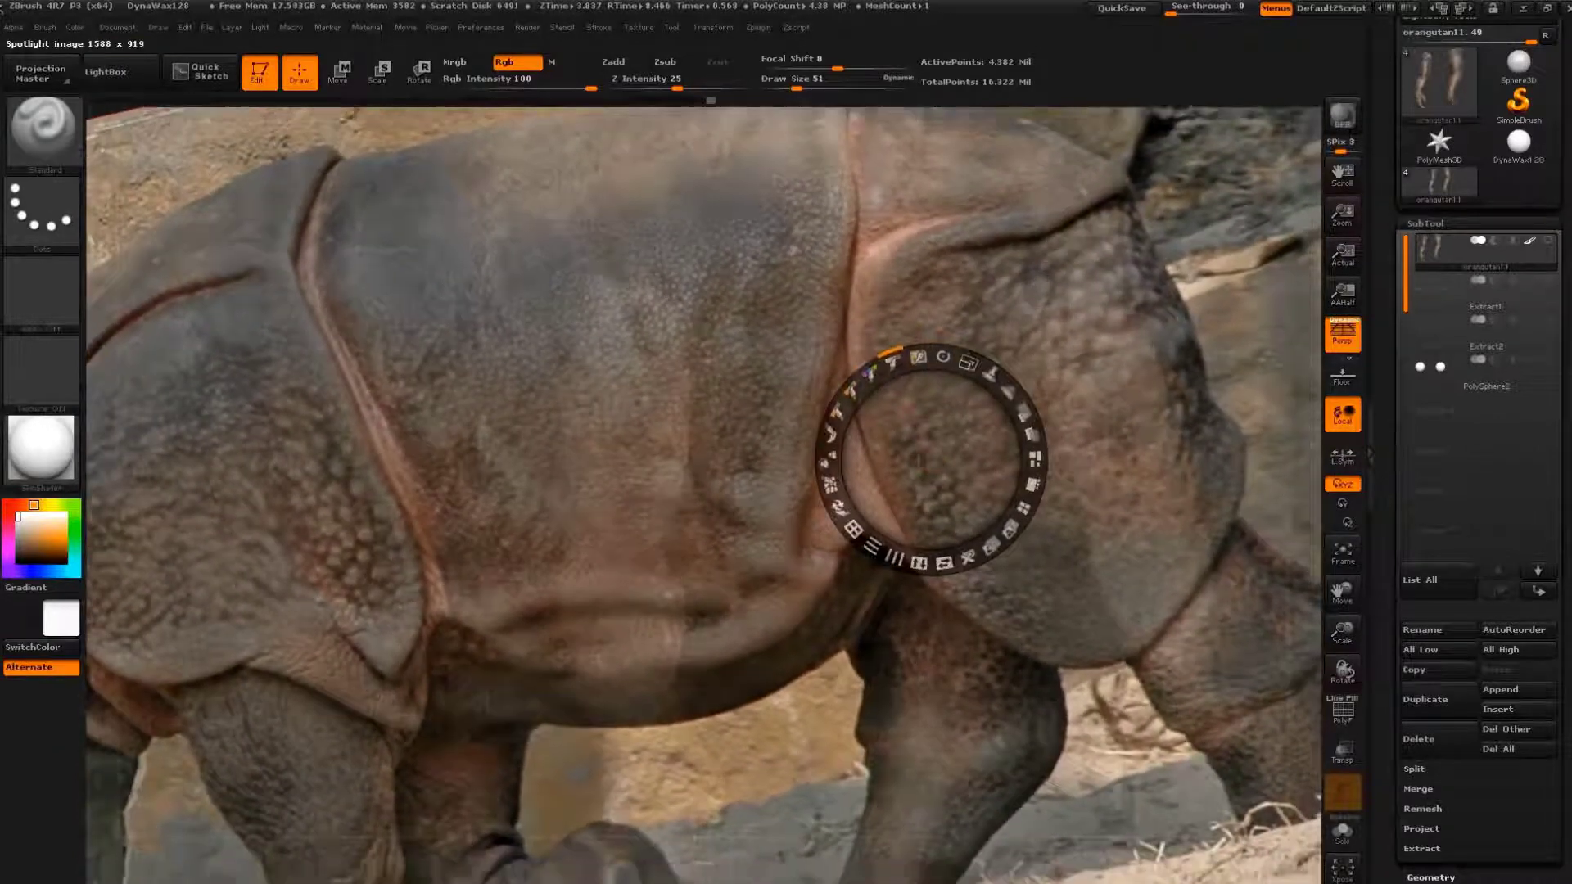
{"action": "key", "text": "shift+z"}
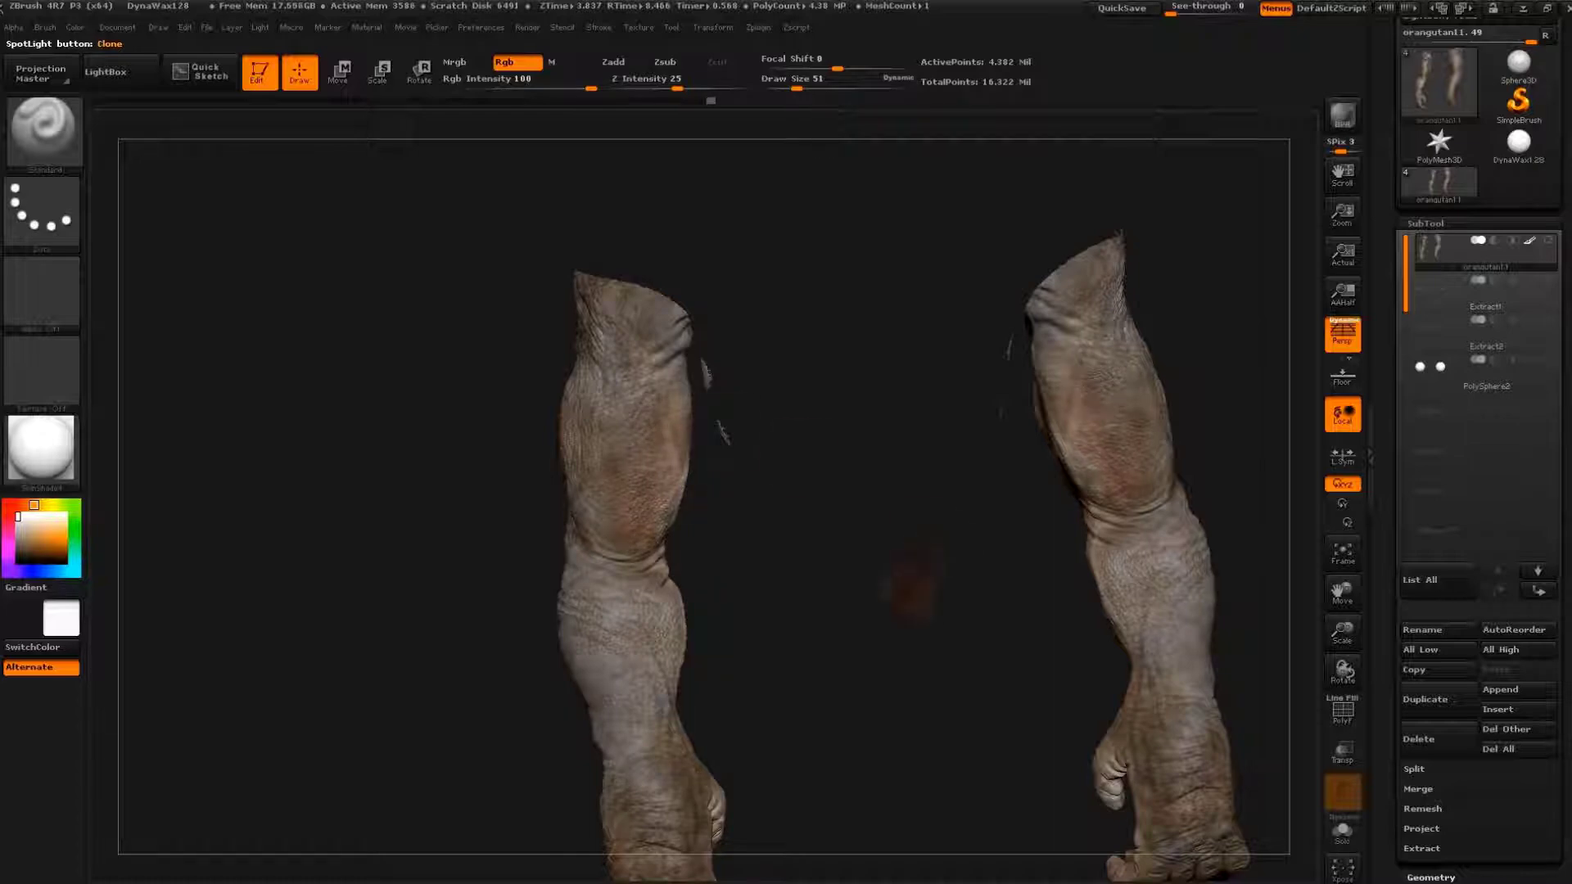
{"action": "left_click_drag", "start_coordinate": [916, 577], "coordinate": [919, 439]}
- Shift the rhino reference left and down and paint the forearms from new angles
{"action": "key", "text": "shift+z"}
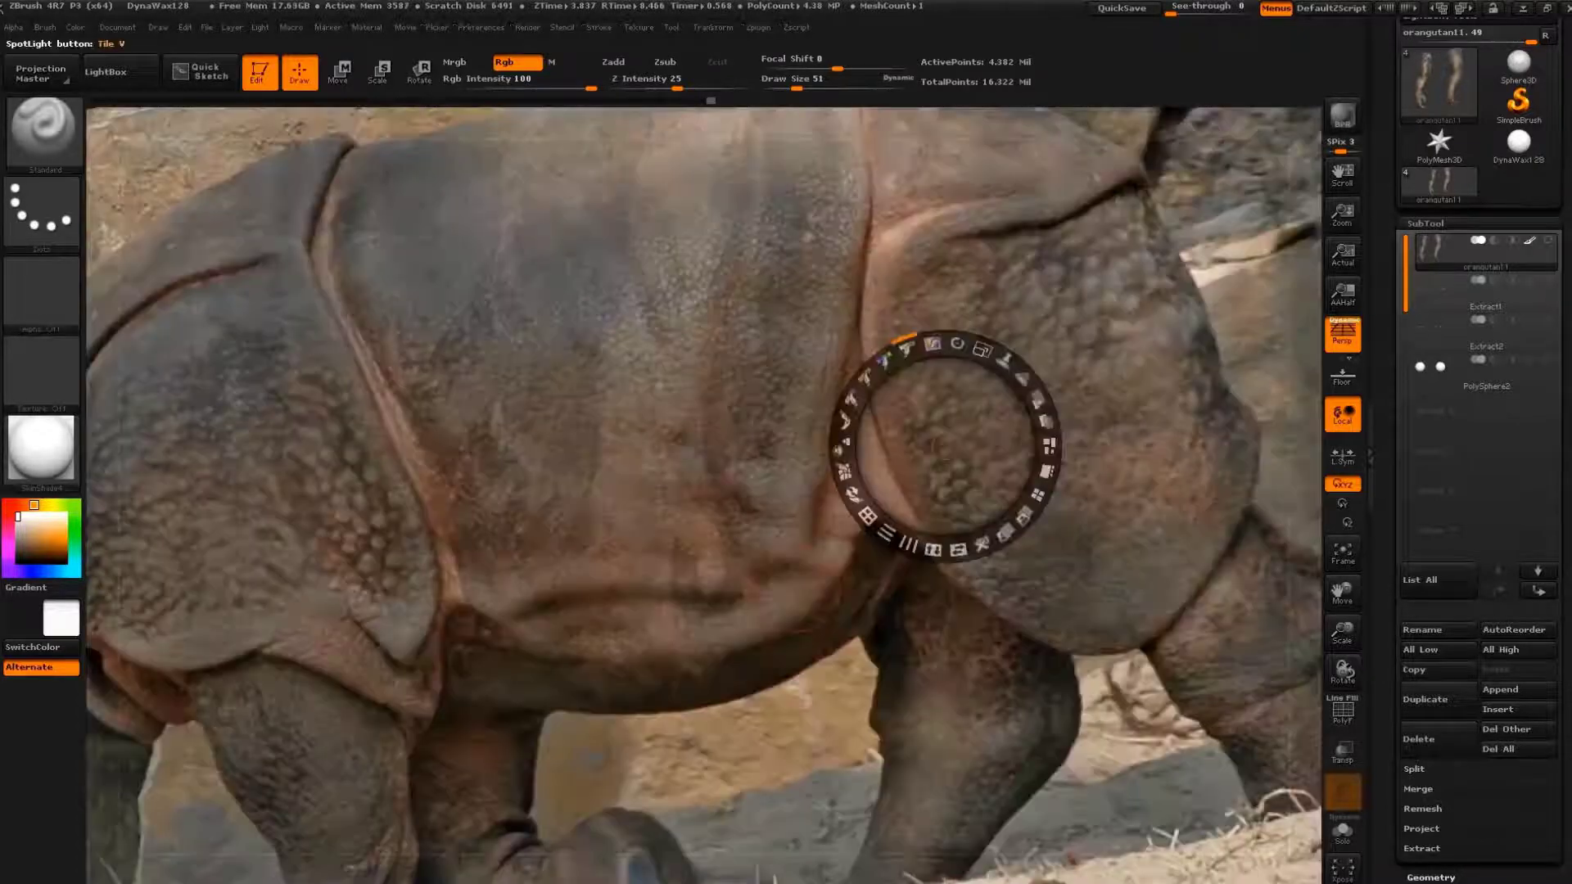
{"action": "mouse_move", "coordinate": [798, 591]}
{"action": "left_mouse_down"}
{"action": "mouse_move", "coordinate": [751, 595]}
{"action": "mouse_move", "coordinate": [663, 664]}
{"action": "left_mouse_up"}
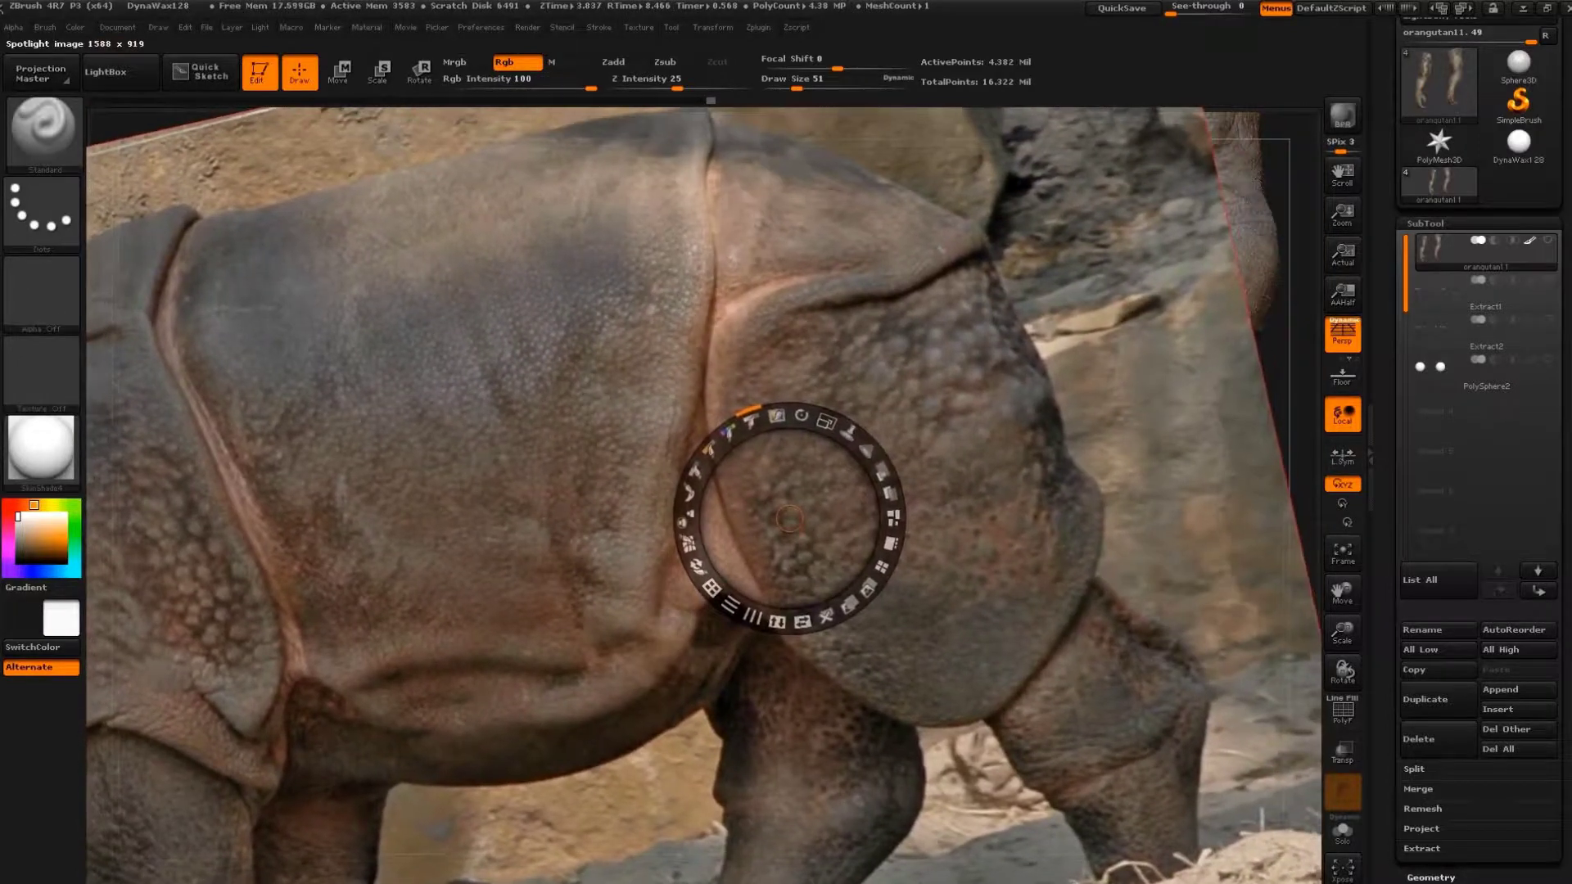
{"action": "key", "text": "shift+z"}
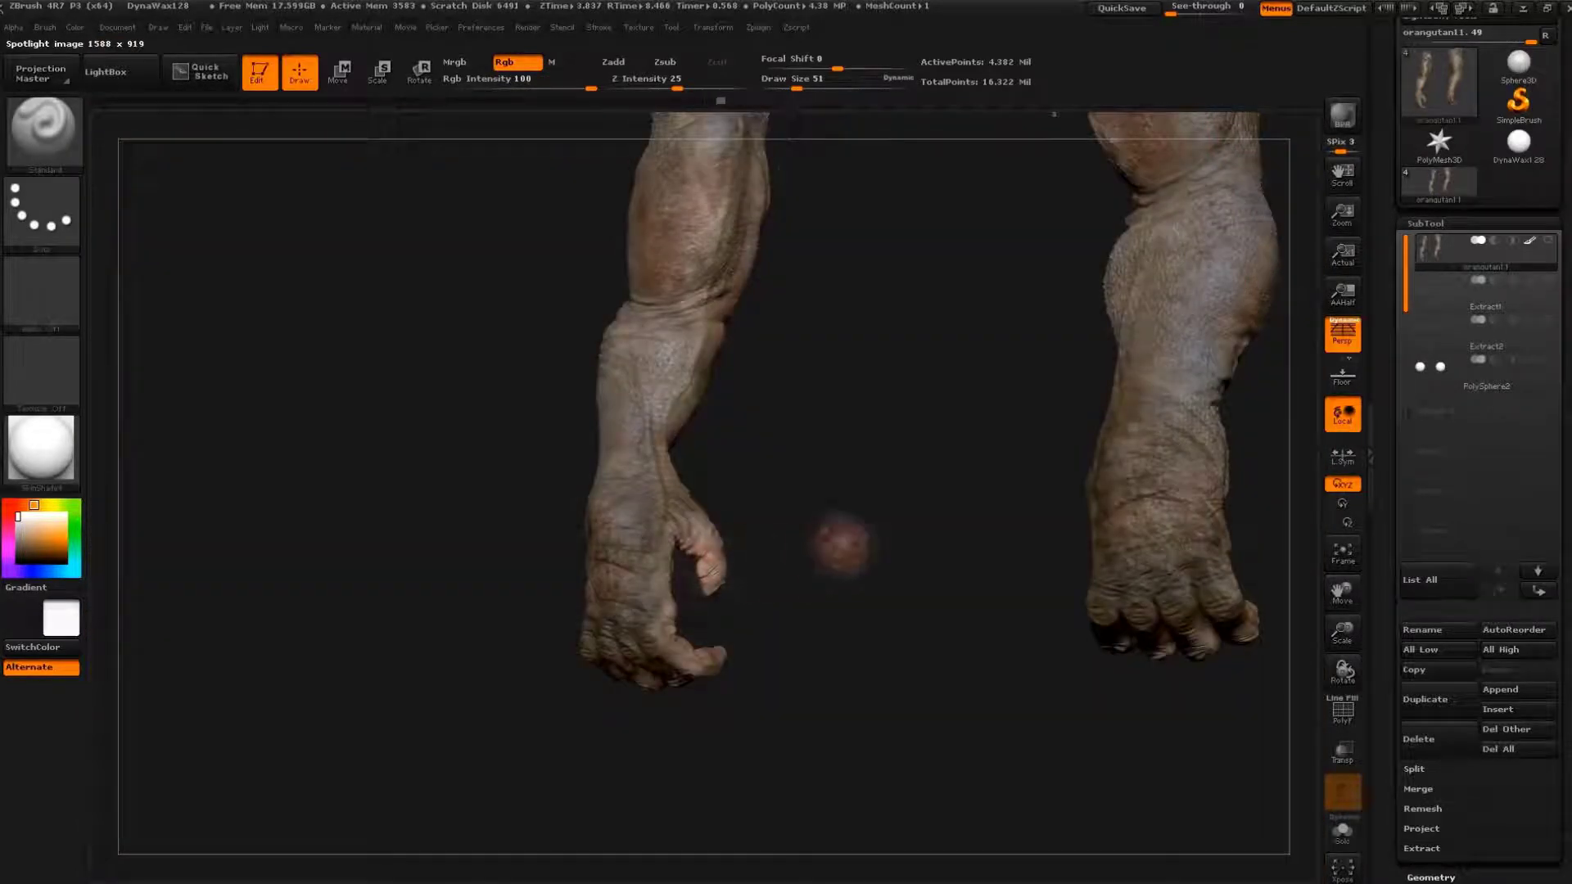
{"action": "left_click_drag", "start_coordinate": [837, 544], "coordinate": [655, 225]}
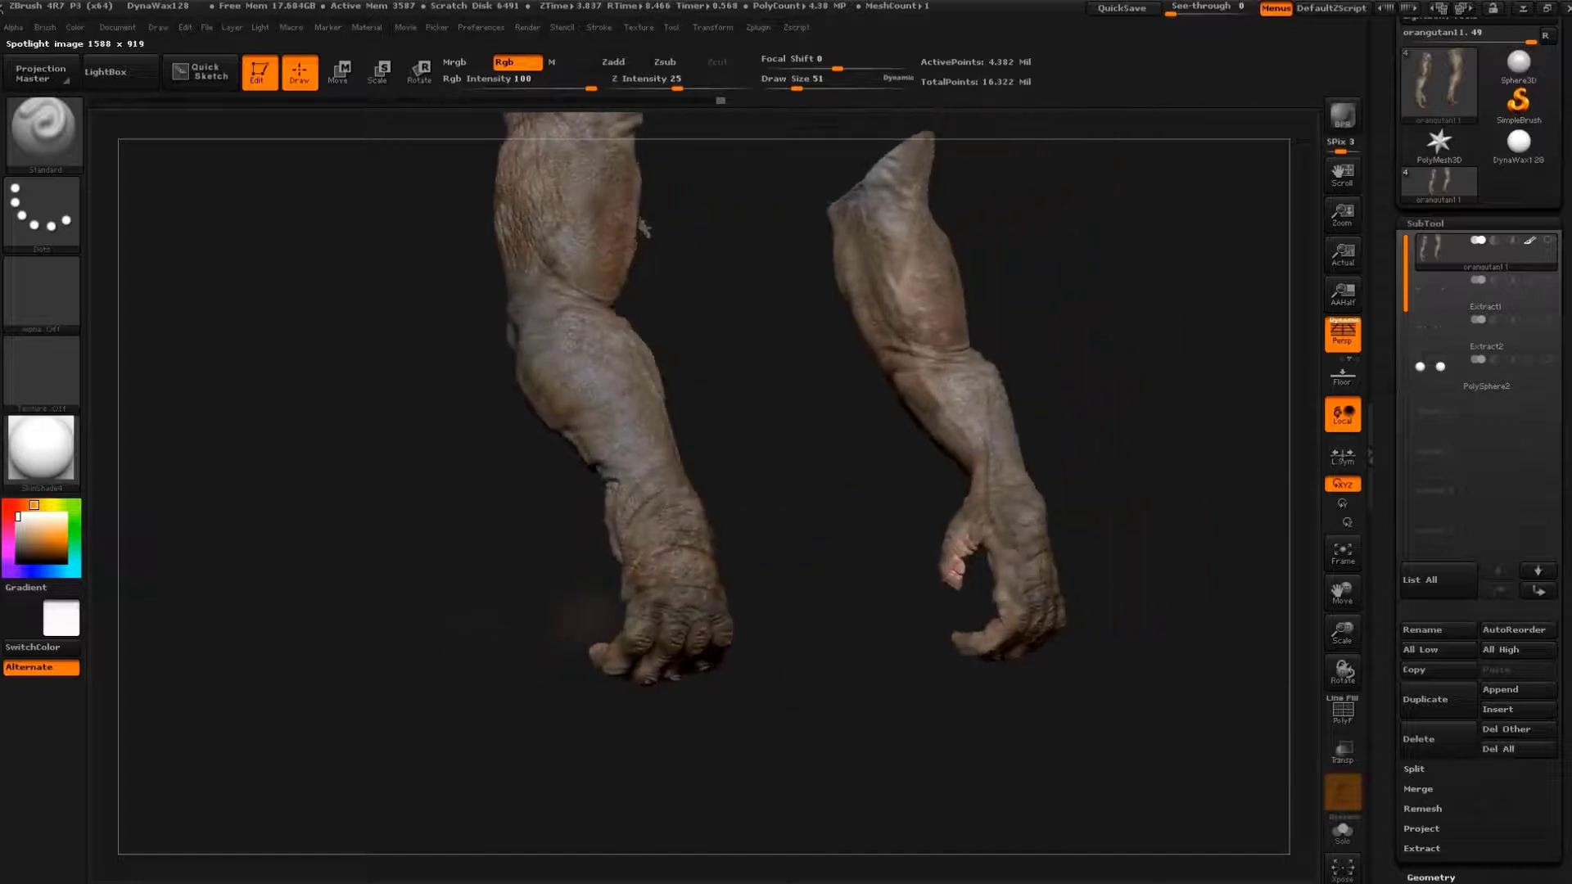
{"action": "left_click_drag", "start_coordinate": [655, 225], "coordinate": [789, 519]}
- Rotate the rhino image to paint the hands, then sweep a hide selection across one arm
{"action": "key", "text": "shift+z"}
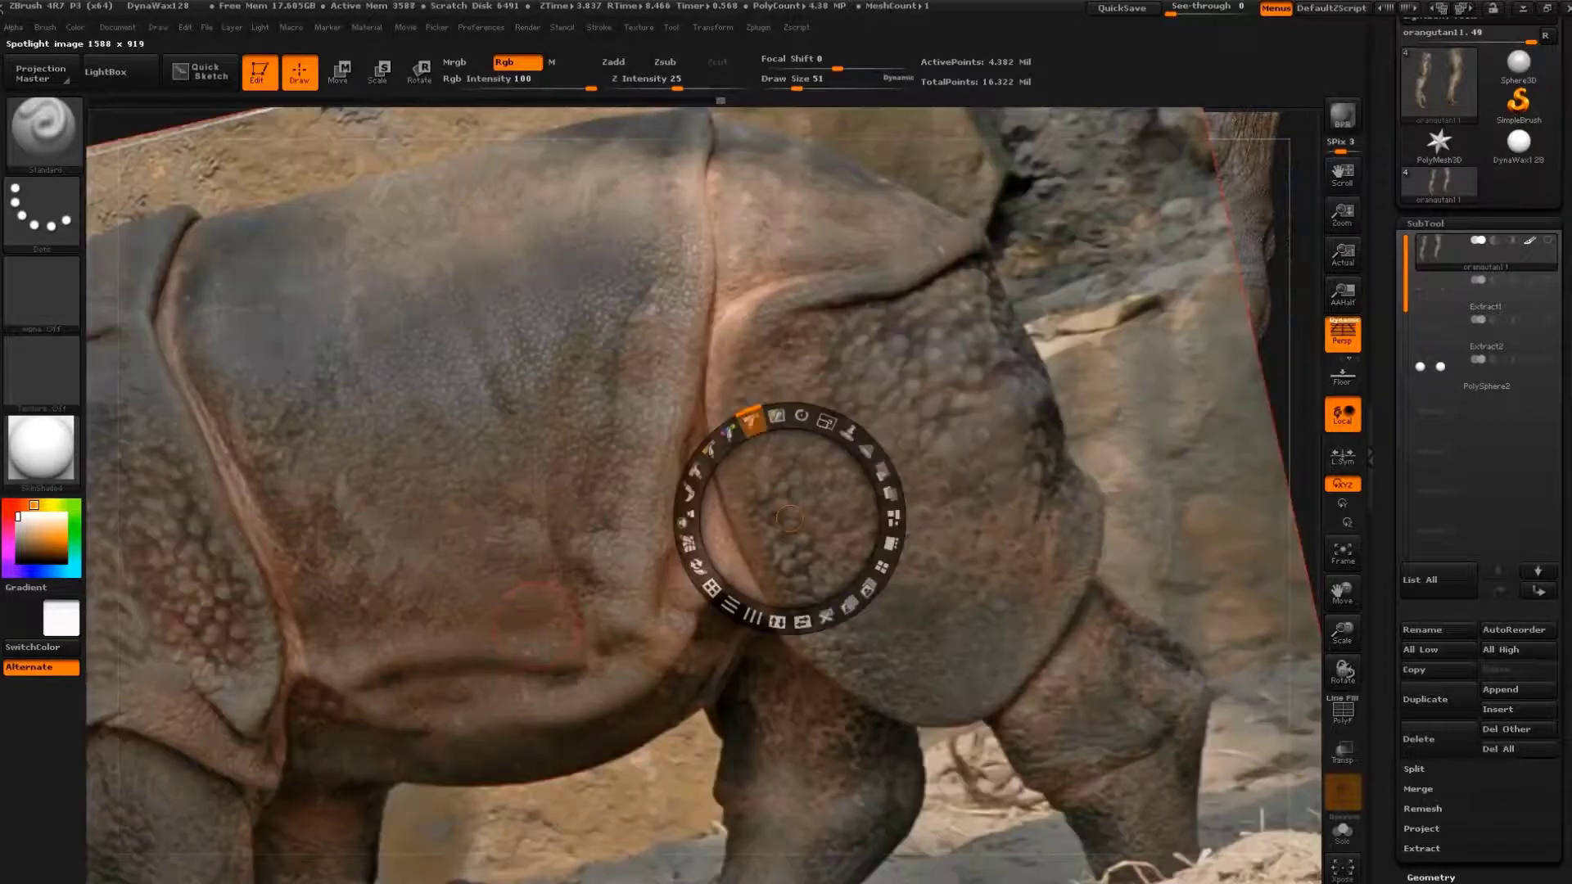
{"action": "left_click_drag", "start_coordinate": [802, 415], "coordinate": [721, 704]}
{"action": "key", "text": "shift+z"}
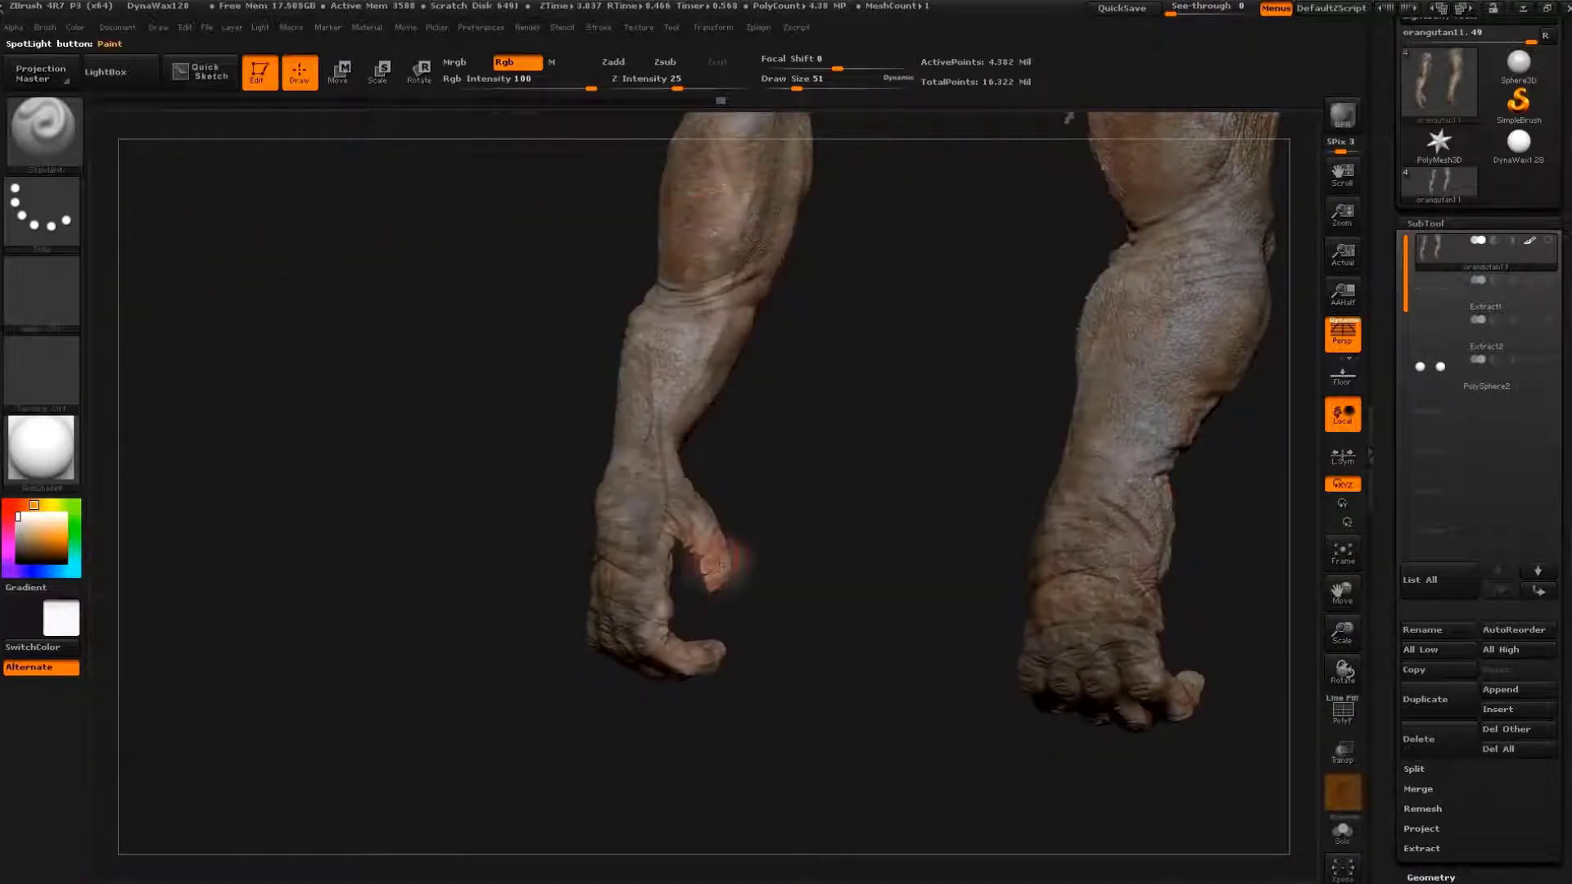
{"action": "left_click_drag", "start_coordinate": [806, 521], "coordinate": [939, 366]}
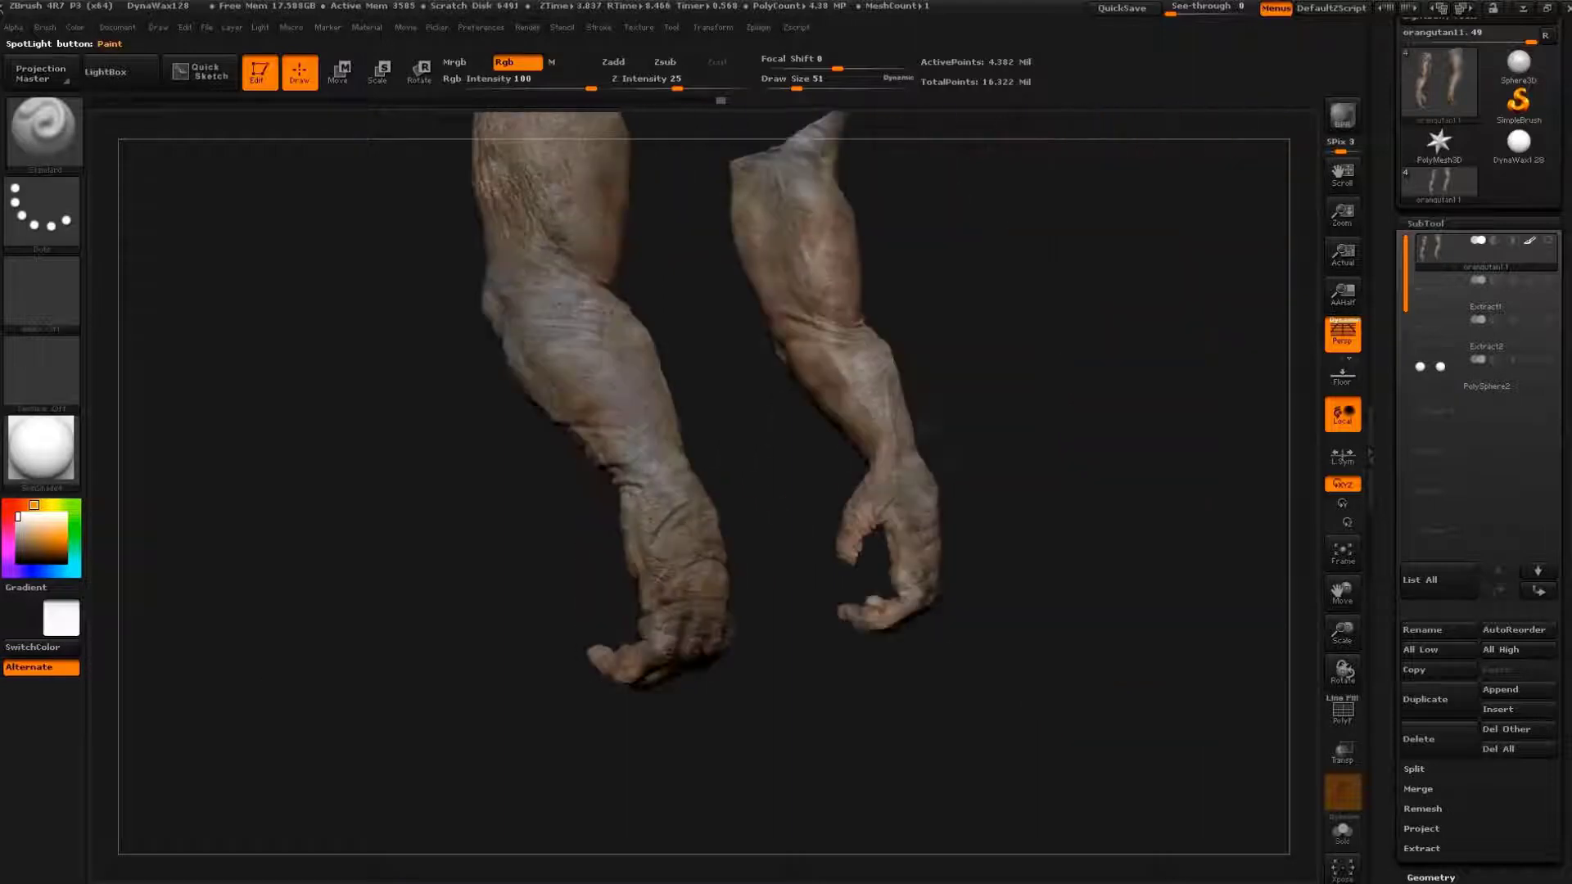
{"action": "left_click_drag", "start_coordinate": [934, 307], "coordinate": [1064, 839], "text": "ctrl+shift"}
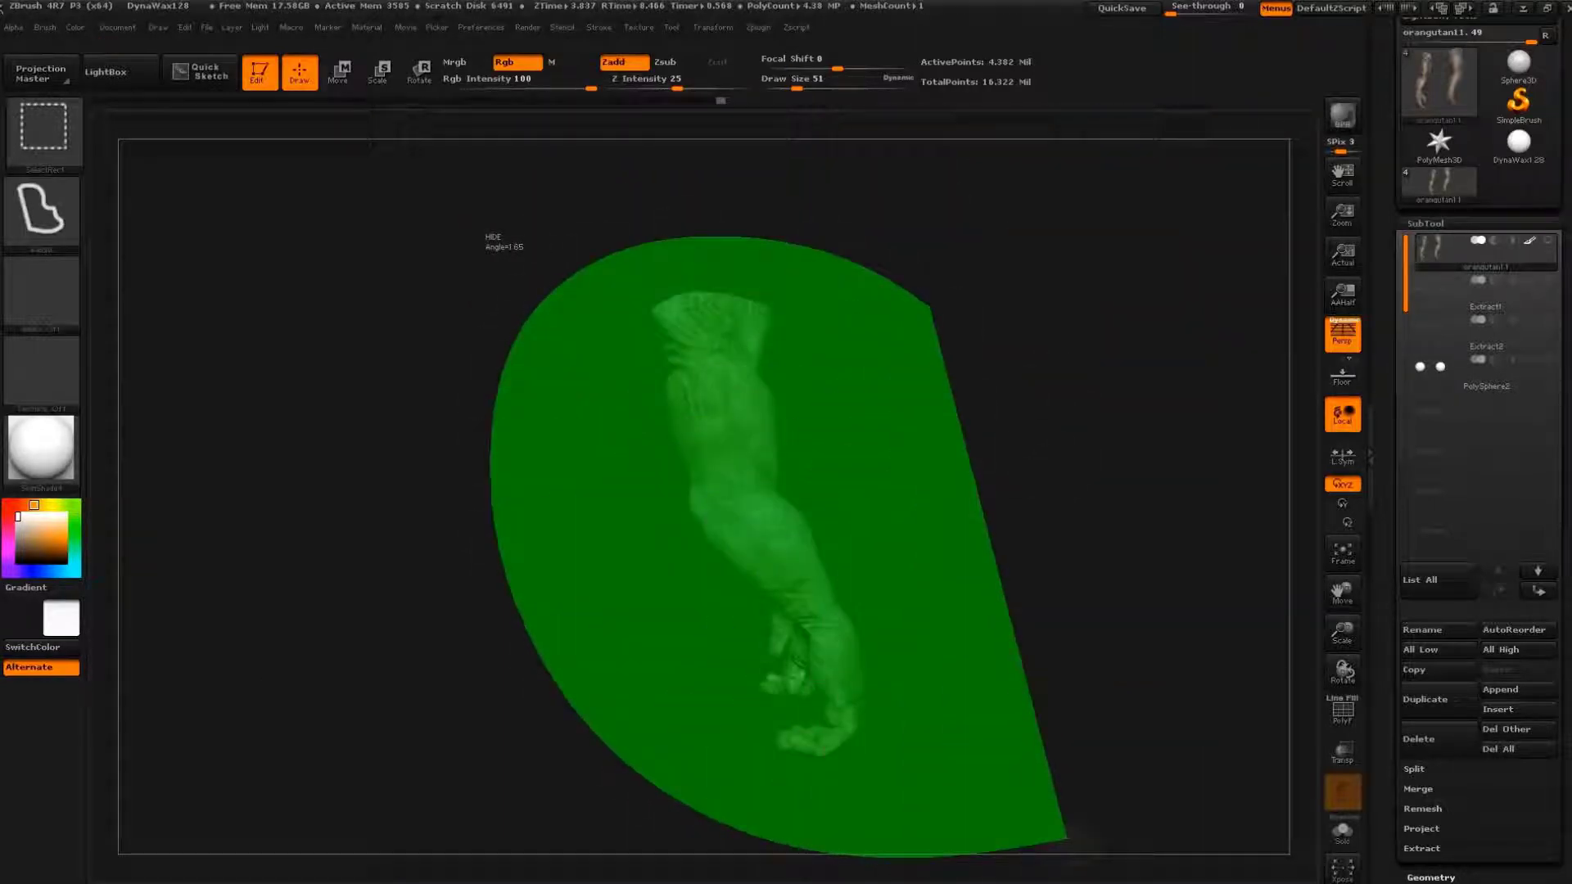
- Reveal the whole orangutan, frame it, and turn it to a three-quarter side view
{"action": "left_click", "coordinate": [907, 401], "text": "ctrl+shift"}
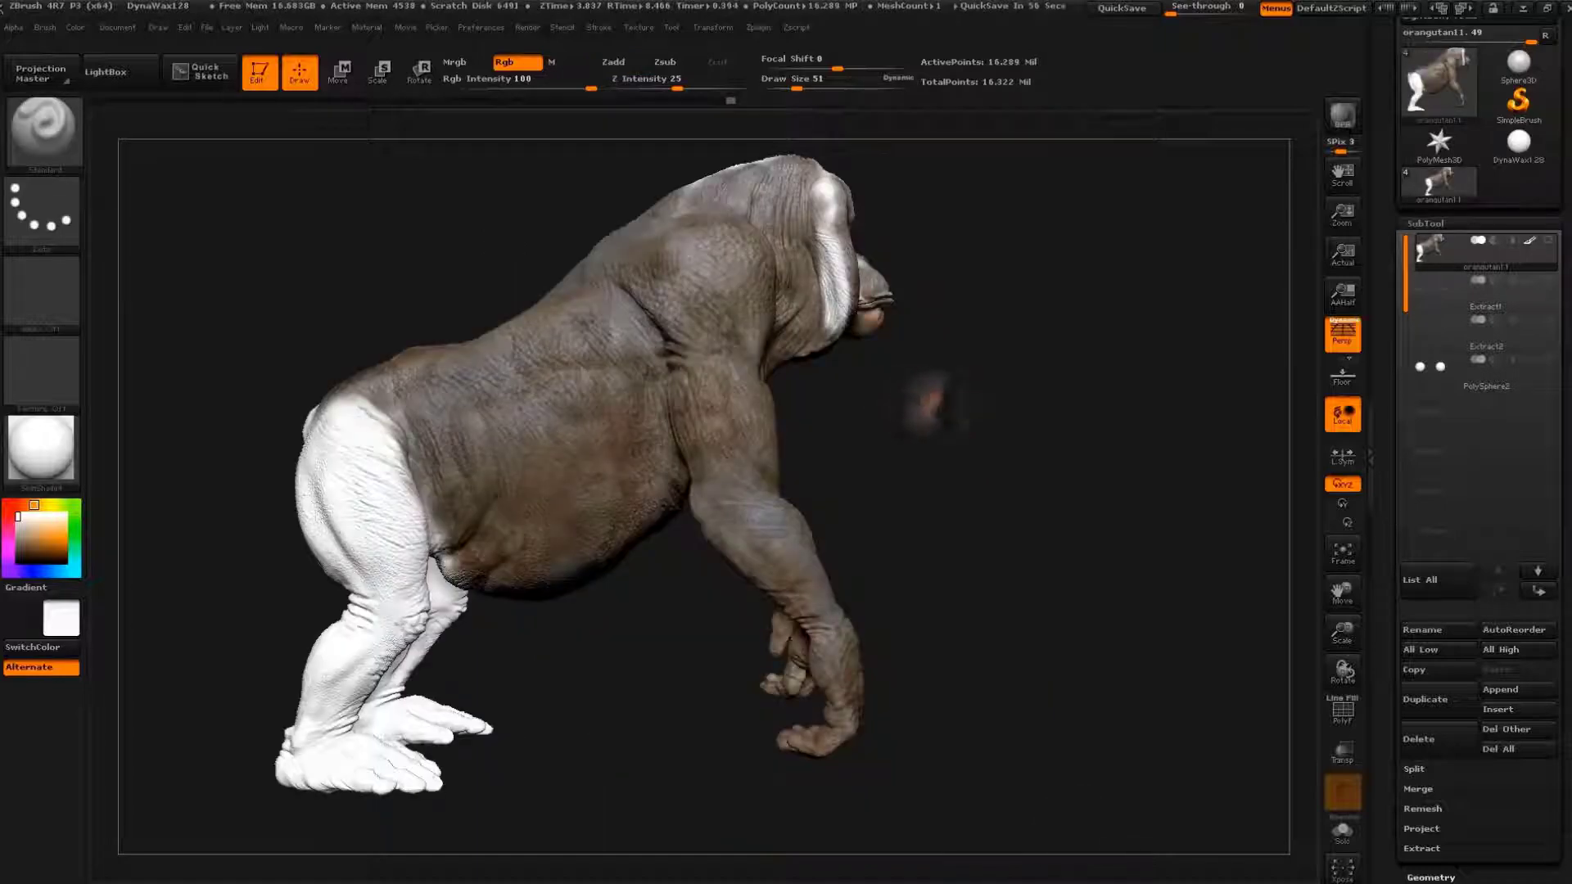
{"action": "mouse_move", "coordinate": [909, 422]}
{"action": "left_mouse_down"}
{"action": "mouse_move", "coordinate": [1017, 462]}
{"action": "mouse_move", "coordinate": [1116, 376]}
{"action": "mouse_move", "coordinate": [1042, 410]}
{"action": "mouse_move", "coordinate": [1133, 397]}
{"action": "mouse_move", "coordinate": [431, 631]}
{"action": "left_mouse_up"}
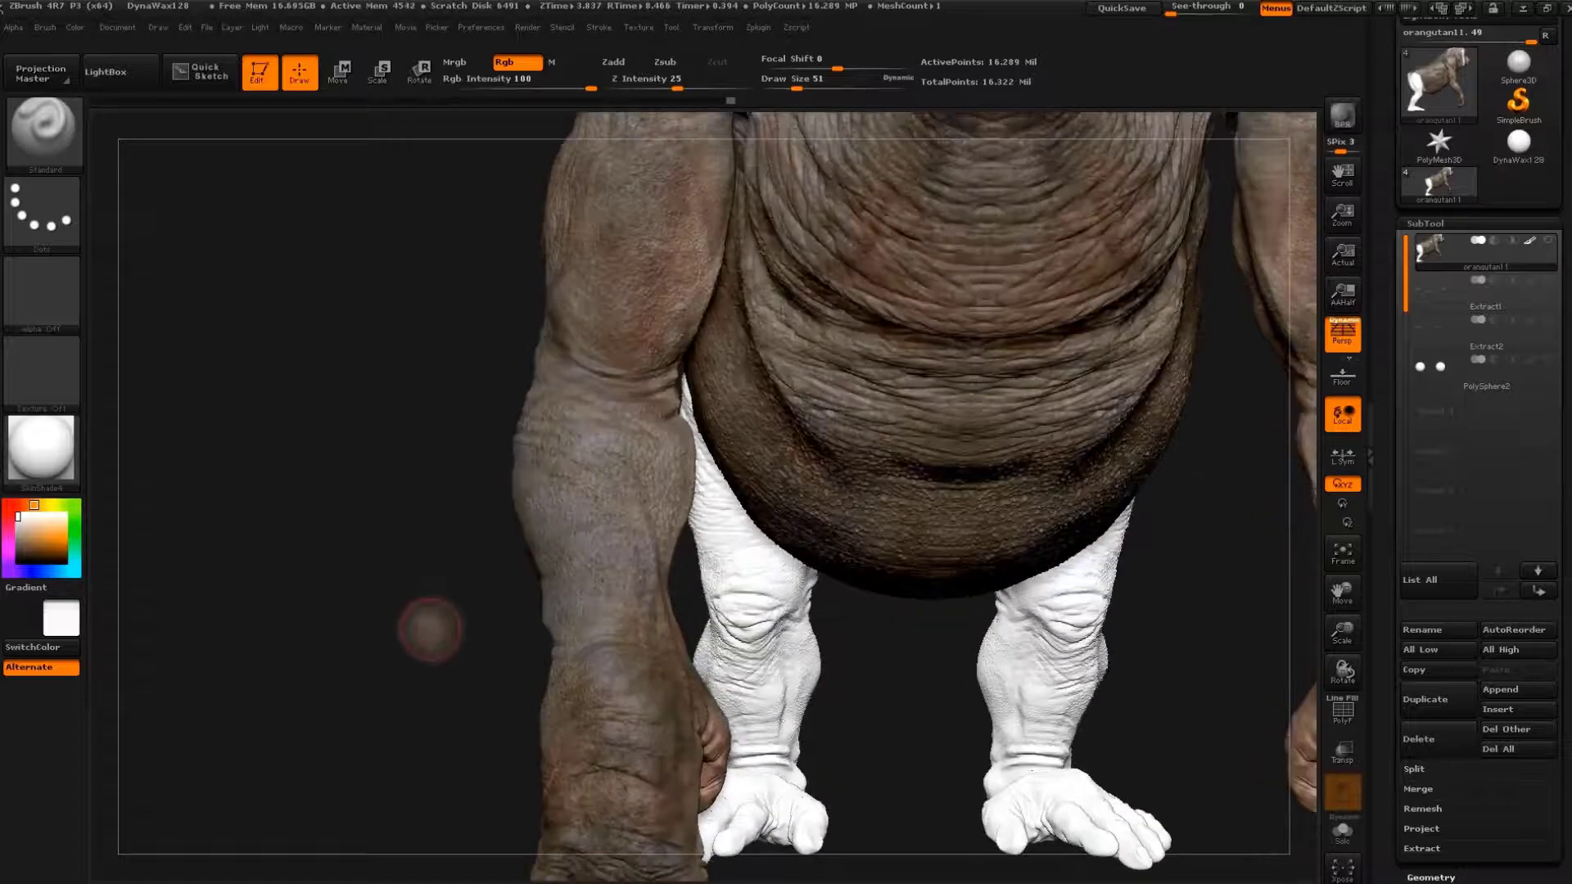
{"action": "key", "text": "f"}
{"action": "mouse_move", "coordinate": [341, 533]}
{"action": "left_mouse_down"}
{"action": "mouse_move", "coordinate": [1093, 381]}
{"action": "mouse_move", "coordinate": [1059, 410]}
{"action": "mouse_move", "coordinate": [1059, 333]}
{"action": "mouse_move", "coordinate": [1105, 407]}
{"action": "mouse_move", "coordinate": [1028, 442]}
{"action": "mouse_move", "coordinate": [1064, 415]}
{"action": "mouse_move", "coordinate": [1167, 434]}
{"action": "left_mouse_up"}
- Delete the close-up rhino image from Spotlight and exit so the orangutan is unobstructed
{"action": "key", "text": "shift+z"}
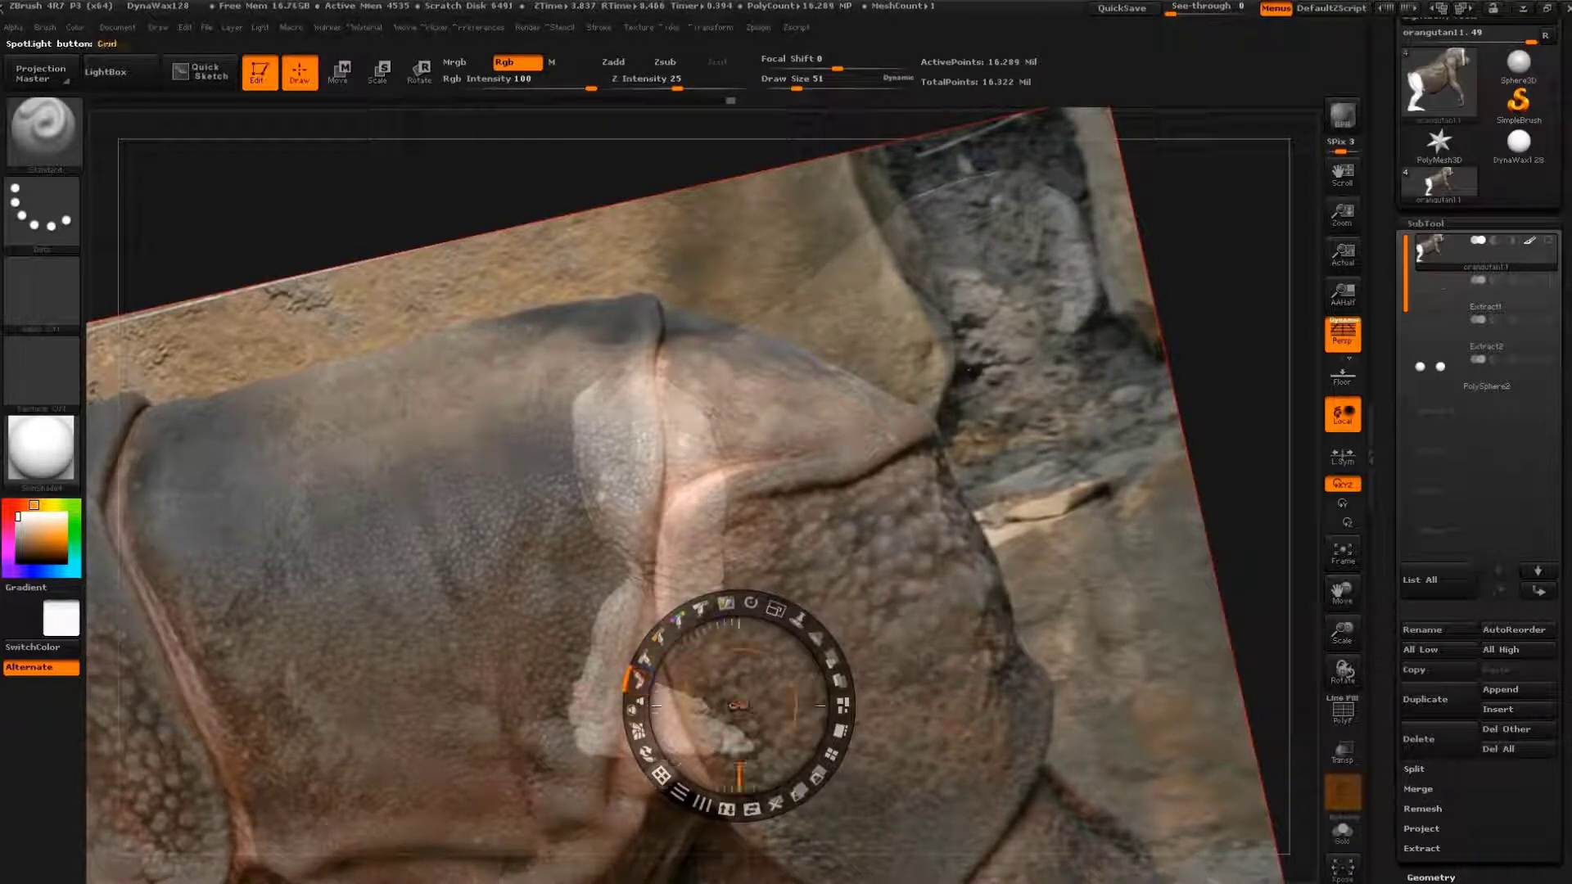
{"action": "left_click", "coordinate": [660, 774]}
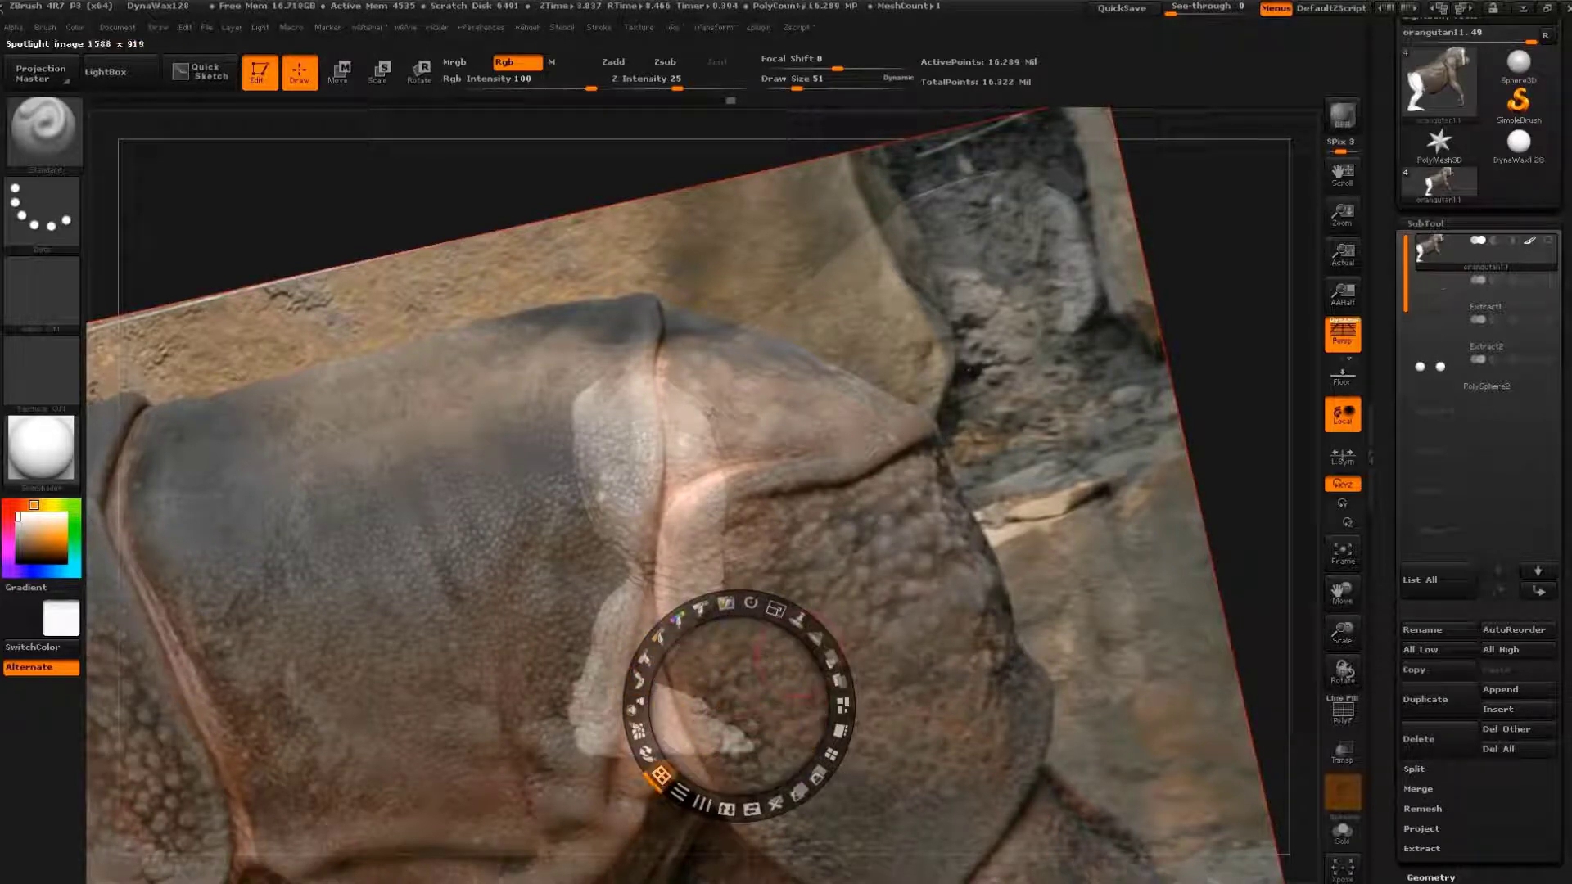
{"action": "left_click_drag", "start_coordinate": [751, 603], "coordinate": [750, 604]}
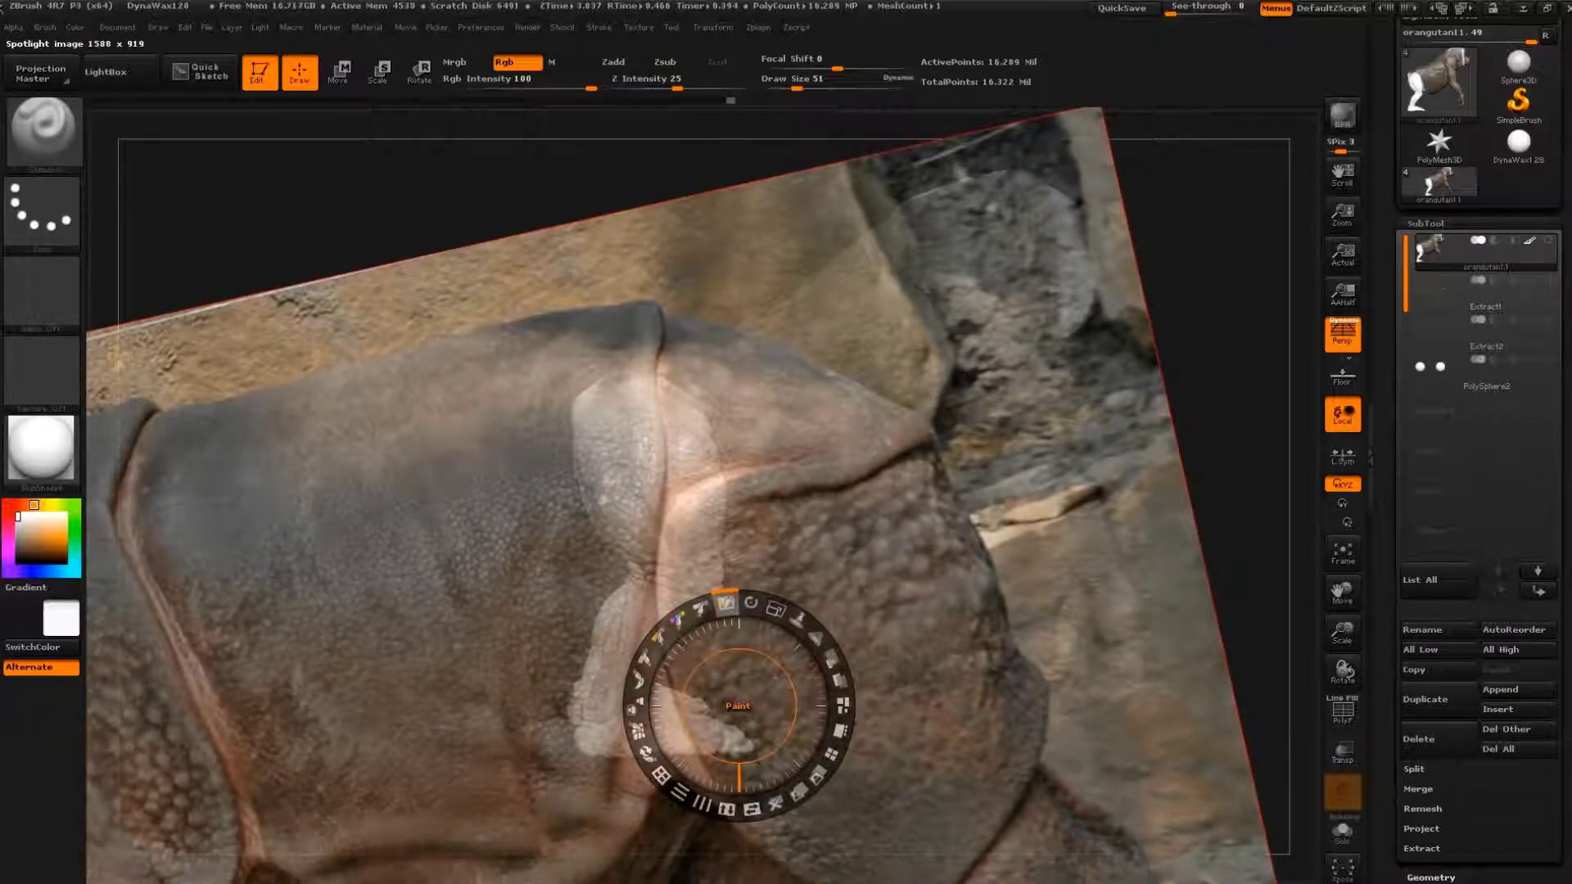
{"action": "left_click", "coordinate": [810, 562]}
{"action": "left_click", "coordinate": [882, 694]}
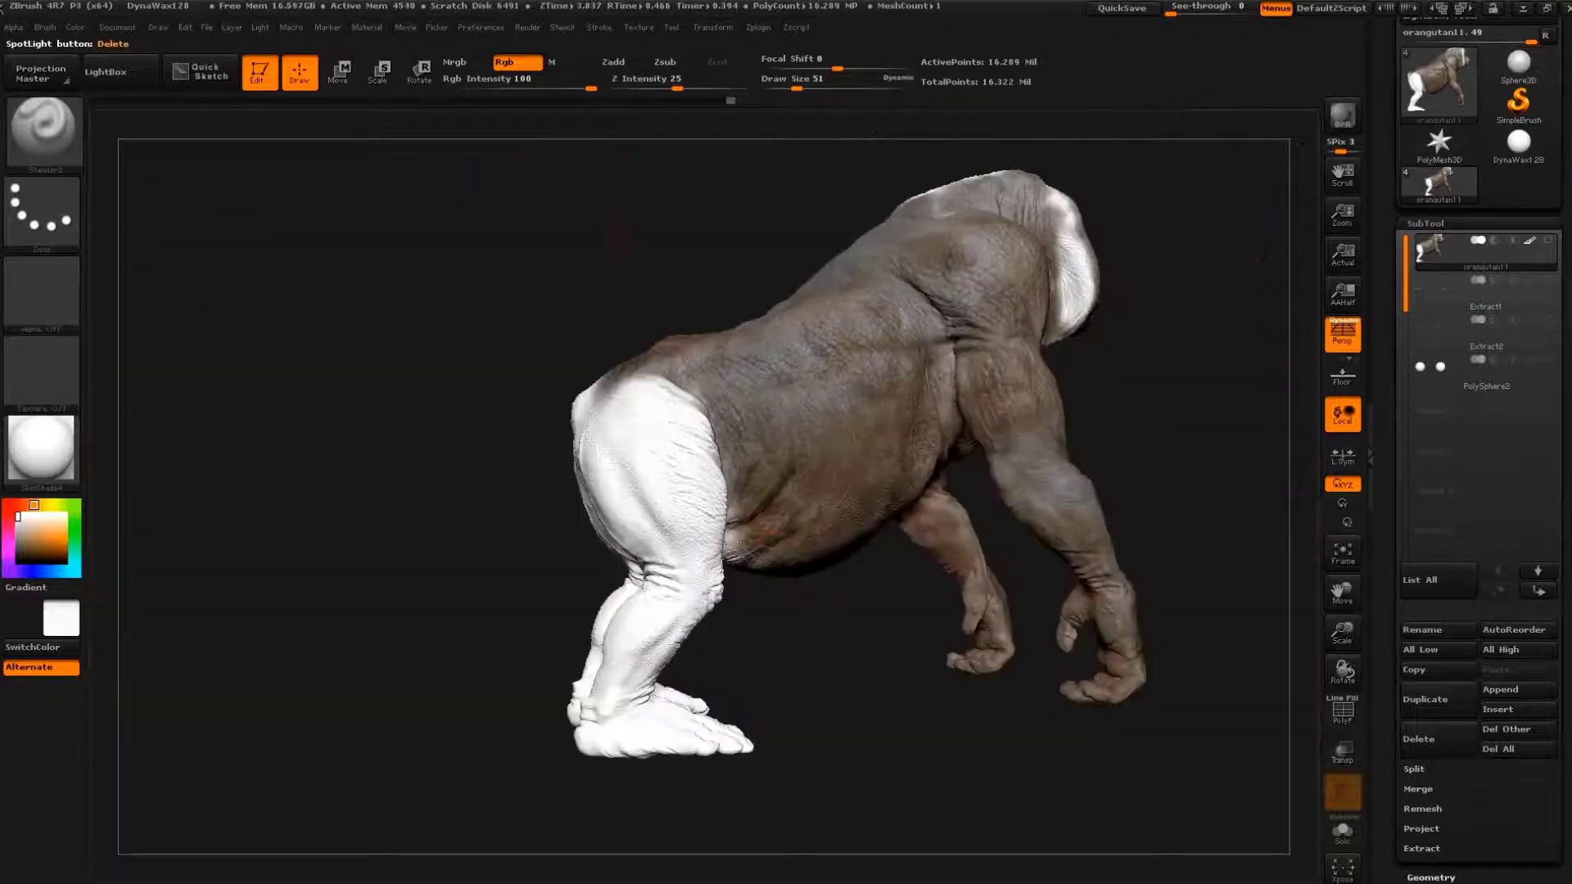
{"action": "left_click", "coordinate": [639, 27]}
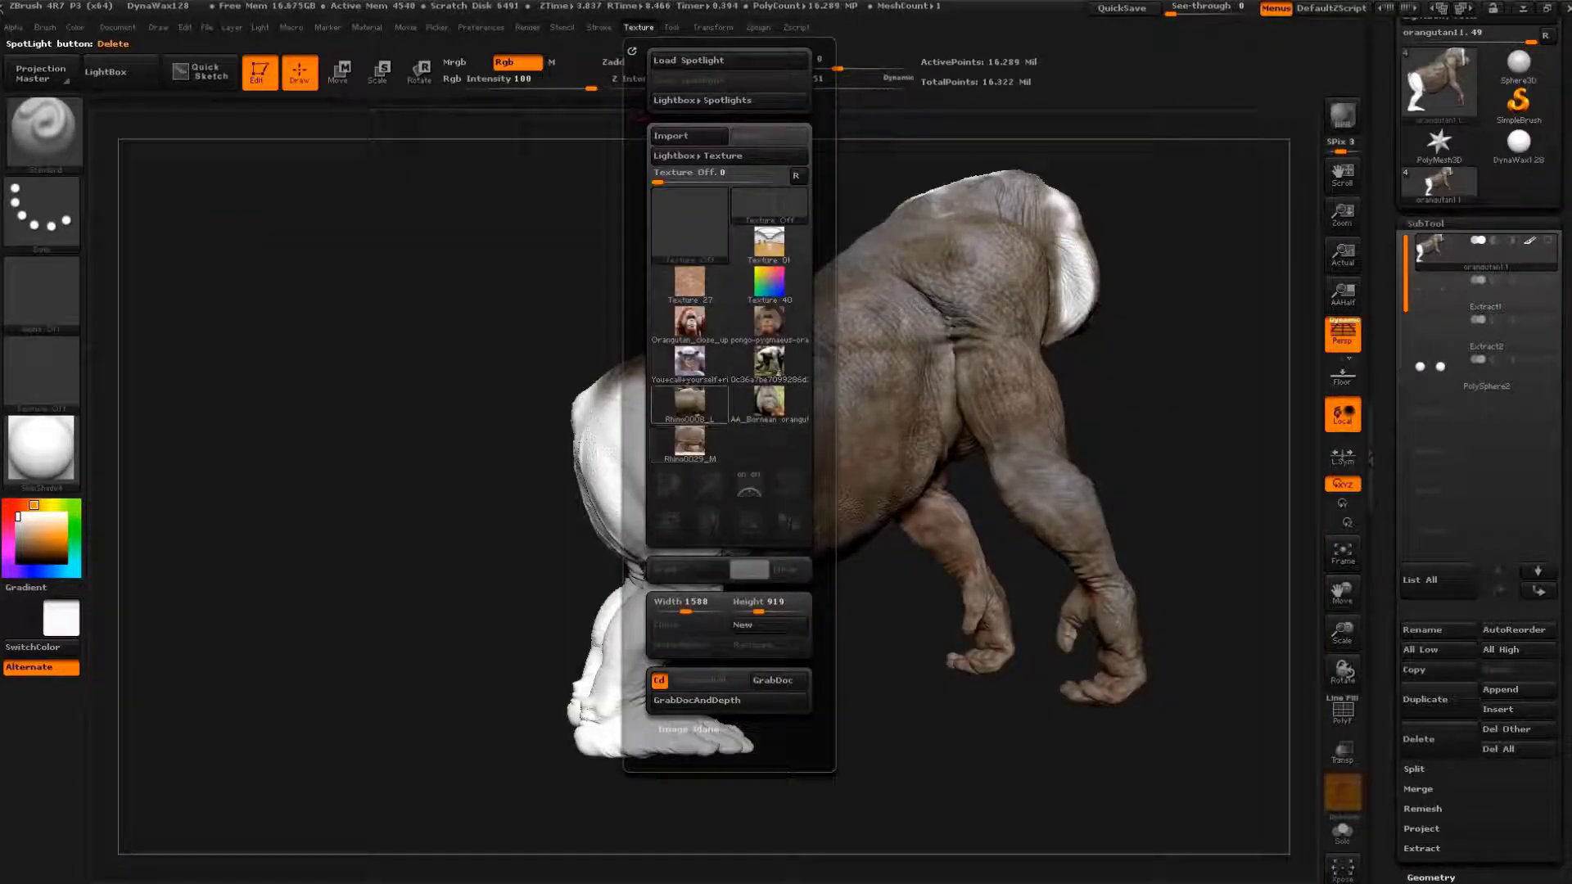
- Try Rhino0029_M in Spotlight, rotating, flipping and enlarging it, then delete it
{"action": "left_click", "coordinate": [690, 401]}
{"action": "mouse_move", "coordinate": [769, 401]}
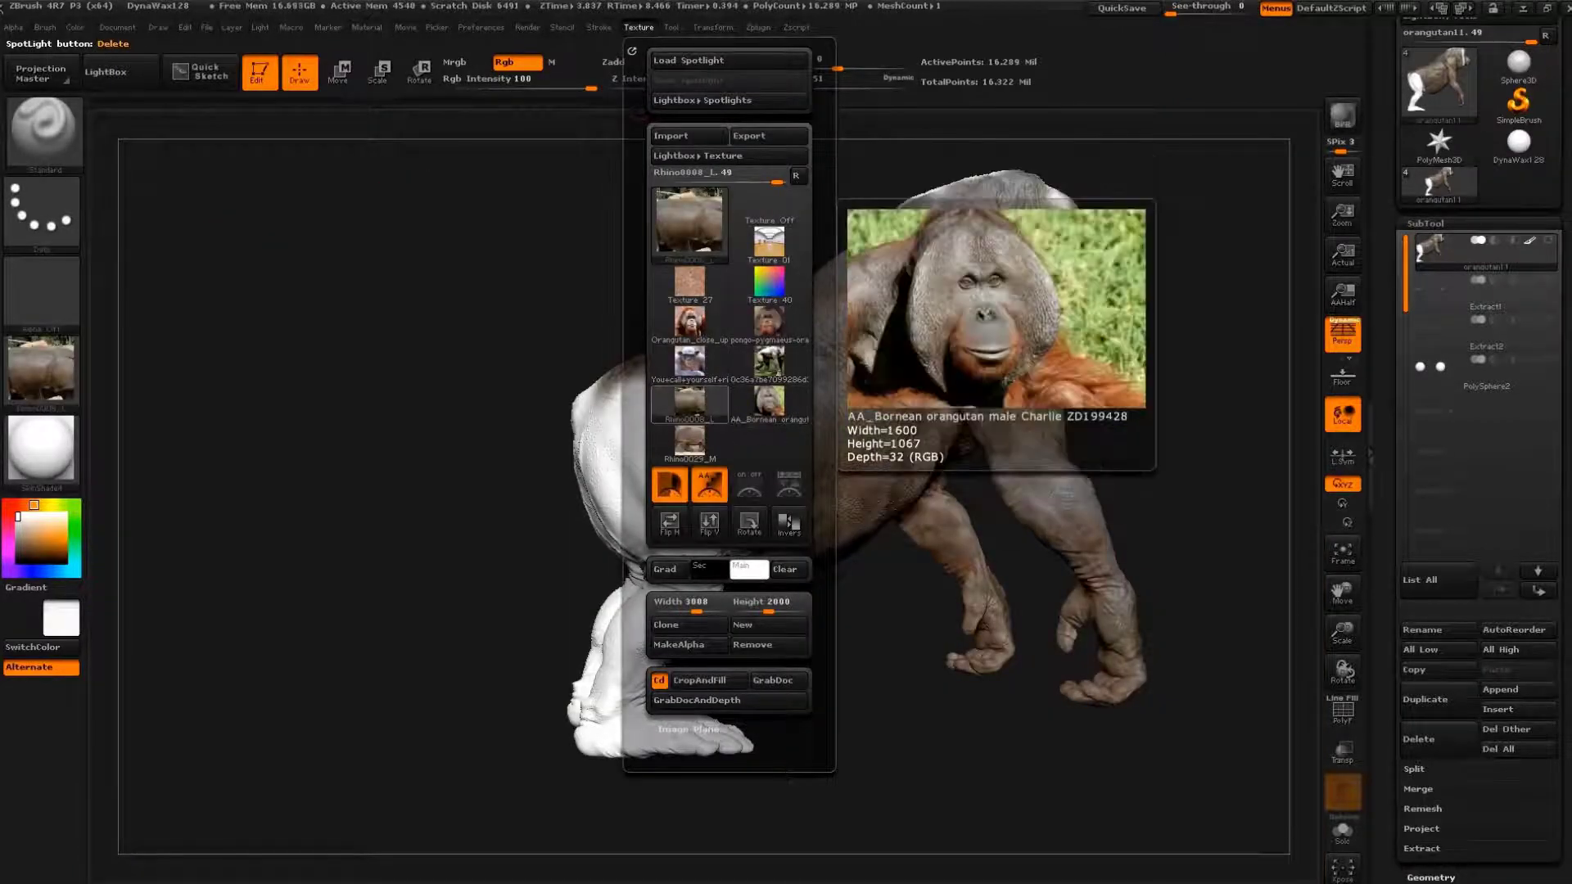
{"action": "left_click", "coordinate": [690, 442]}
{"action": "left_click", "coordinate": [668, 485]}
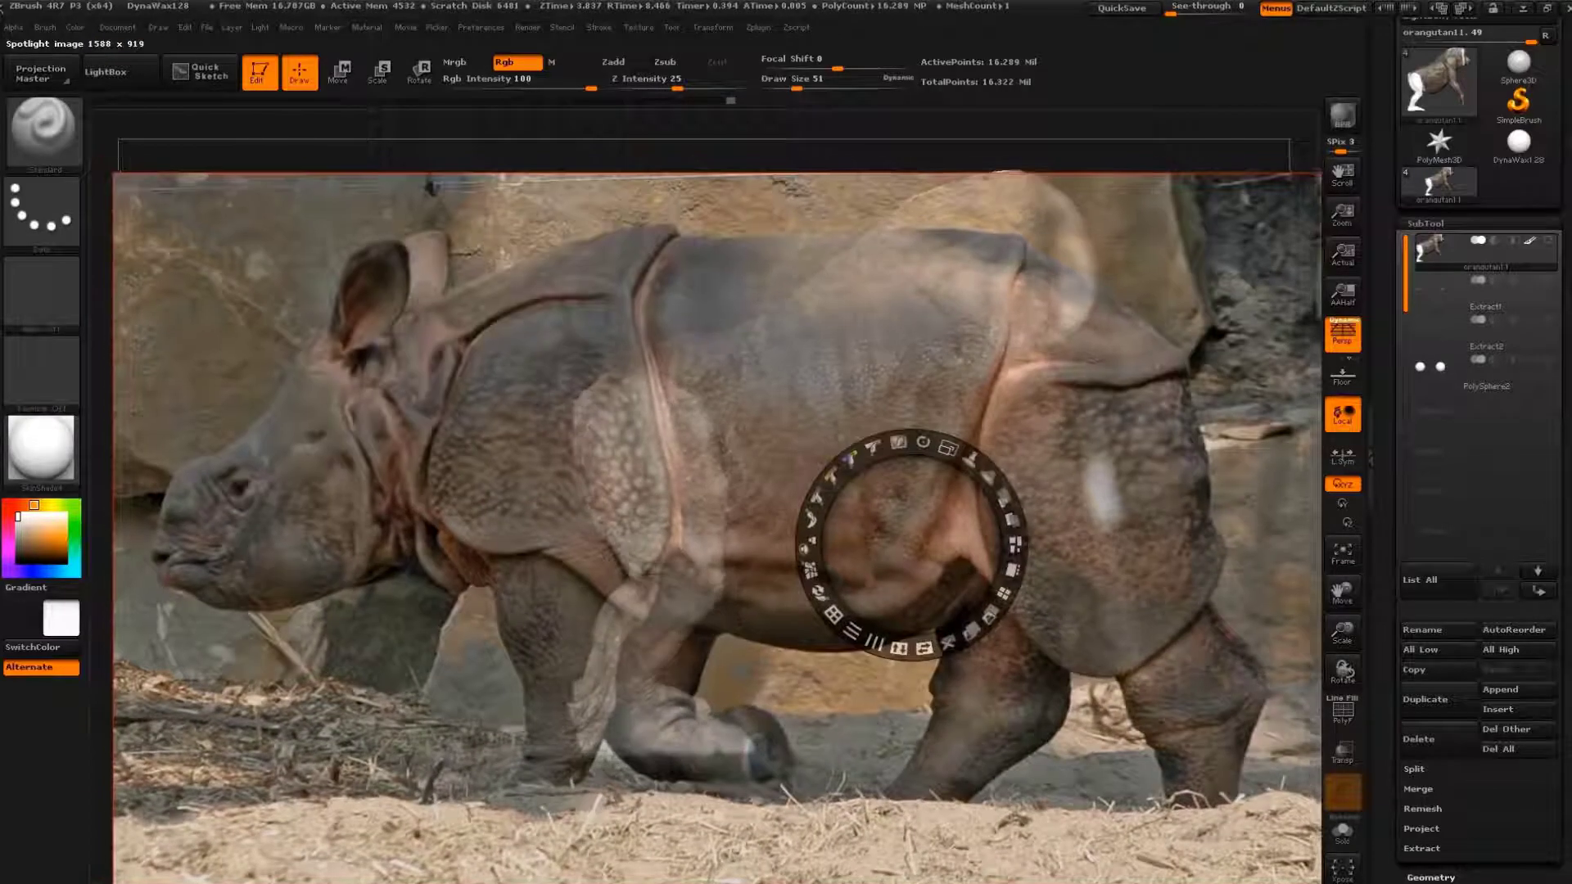
{"action": "mouse_move", "coordinate": [922, 443]}
{"action": "left_mouse_down"}
{"action": "mouse_move", "coordinate": [855, 485]}
{"action": "mouse_move", "coordinate": [900, 465]}
{"action": "mouse_move", "coordinate": [826, 547]}
{"action": "mouse_move", "coordinate": [914, 467]}
{"action": "mouse_move", "coordinate": [942, 507]}
{"action": "mouse_move", "coordinate": [923, 385]}
{"action": "left_mouse_up"}
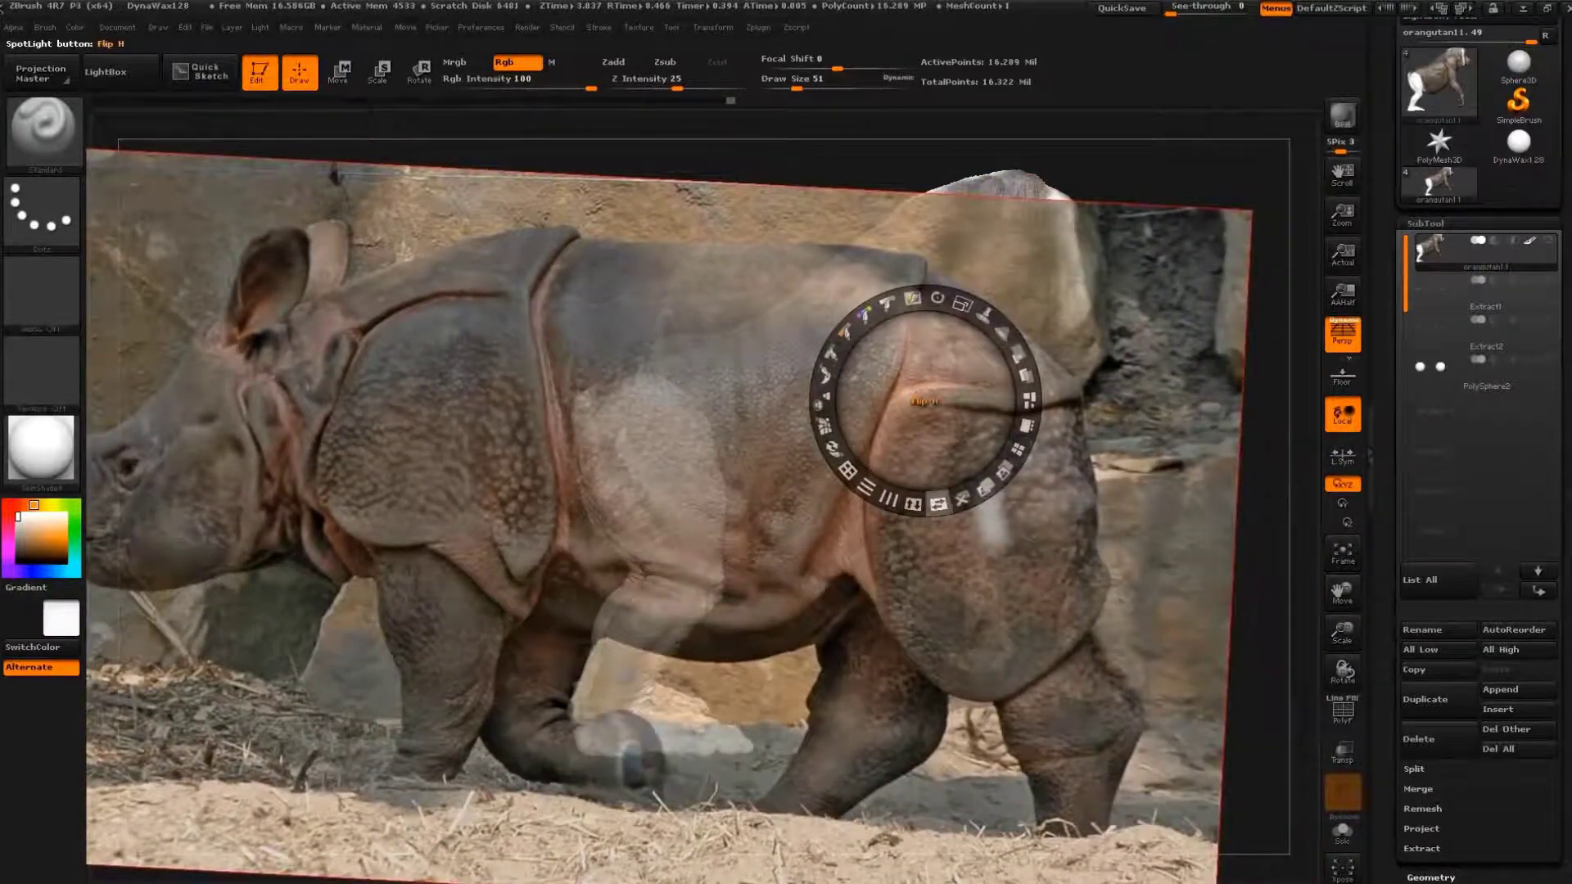
{"action": "left_click", "coordinate": [925, 401]}
{"action": "mouse_move", "coordinate": [928, 413]}
{"action": "left_mouse_down"}
{"action": "mouse_move", "coordinate": [835, 491]}
{"action": "mouse_move", "coordinate": [766, 486]}
{"action": "left_mouse_up"}
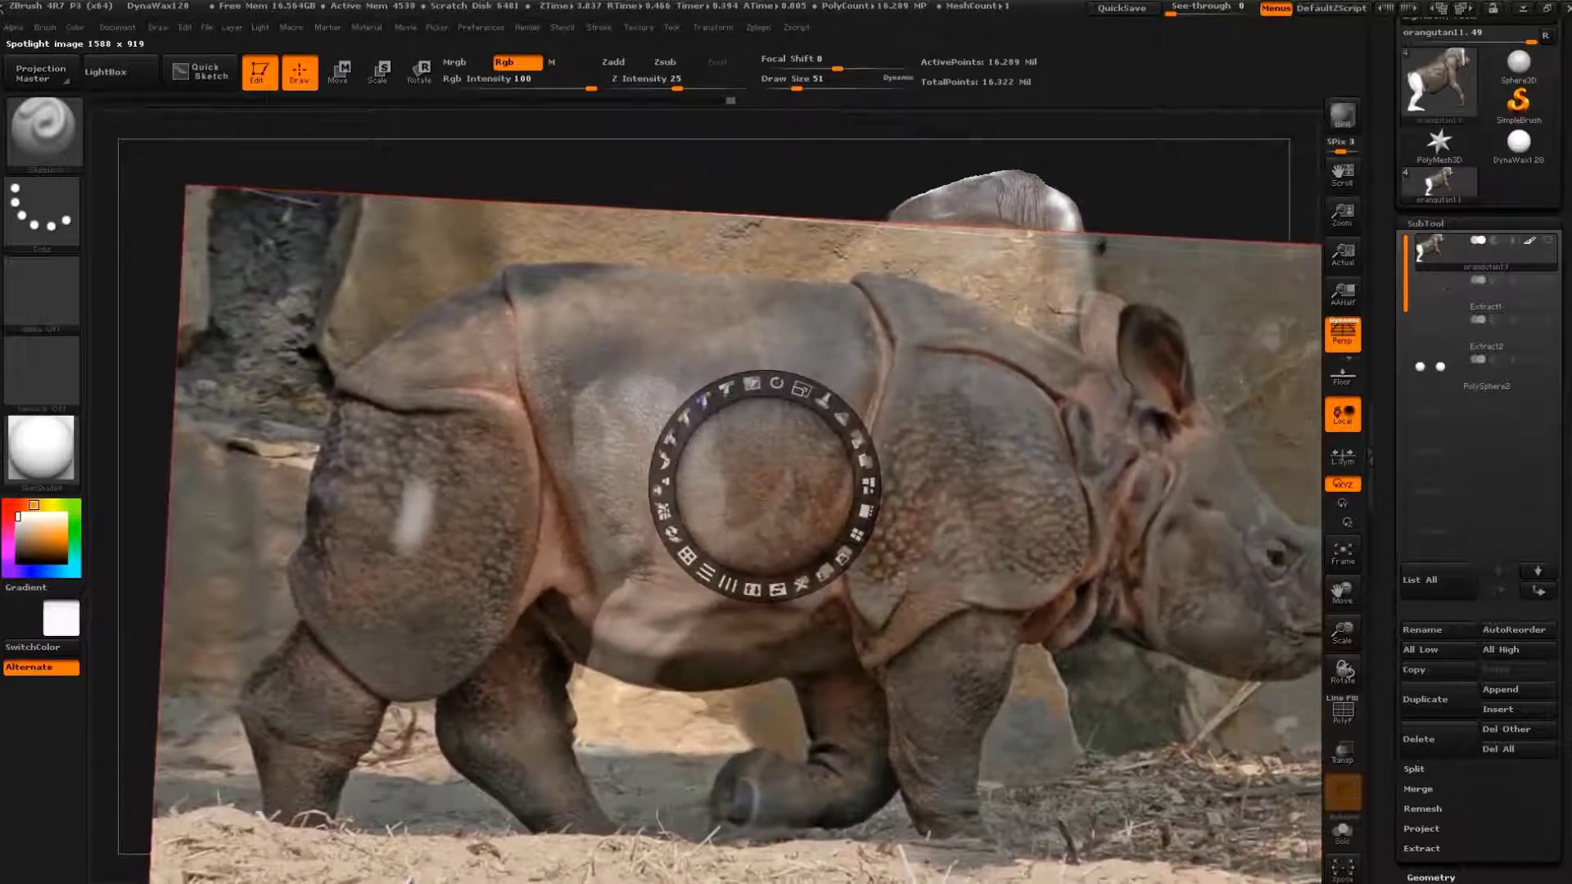
{"action": "left_click", "coordinate": [823, 571]}
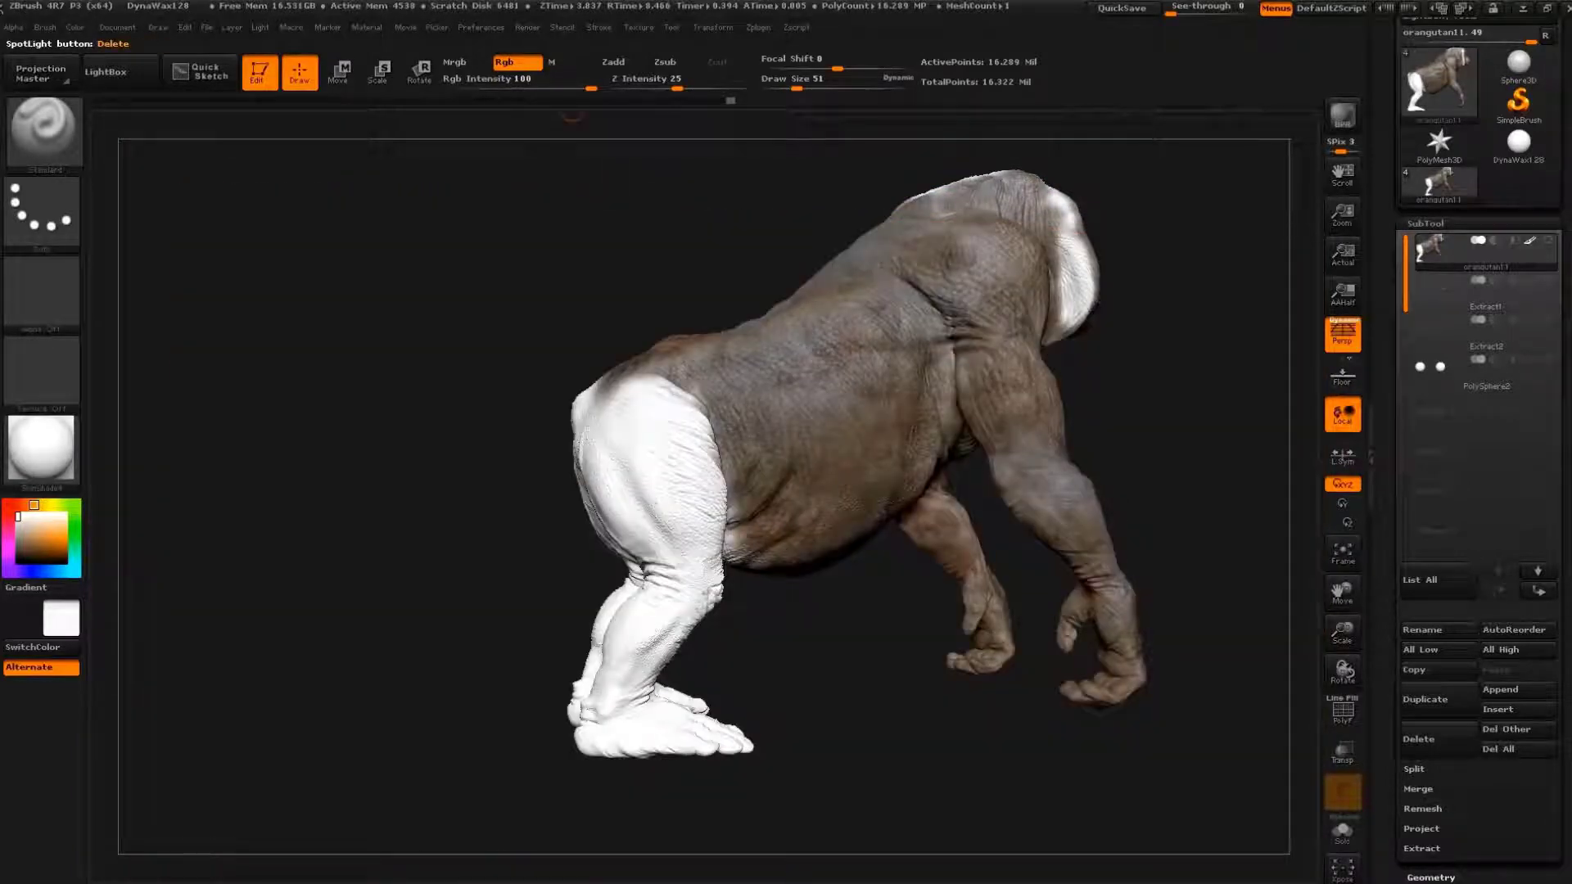
- Import the Rhino0029_M photo as a texture from the Texture palette
{"action": "left_click", "coordinate": [638, 27]}
{"action": "left_click", "coordinate": [670, 136]}
{"action": "scroll", "coordinate": [610, 205], "scroll_direction": "down", "scroll_amount": 3}
{"action": "scroll", "coordinate": [610, 204], "scroll_direction": "down", "scroll_amount": 3}
{"action": "scroll", "coordinate": [606, 196], "scroll_direction": "down", "scroll_amount": 2}
{"action": "scroll", "coordinate": [606, 196], "scroll_direction": "down", "scroll_amount": 3}
{"action": "scroll", "coordinate": [606, 196], "scroll_direction": "down", "scroll_amount": 3}
{"action": "key", "text": "Return"}
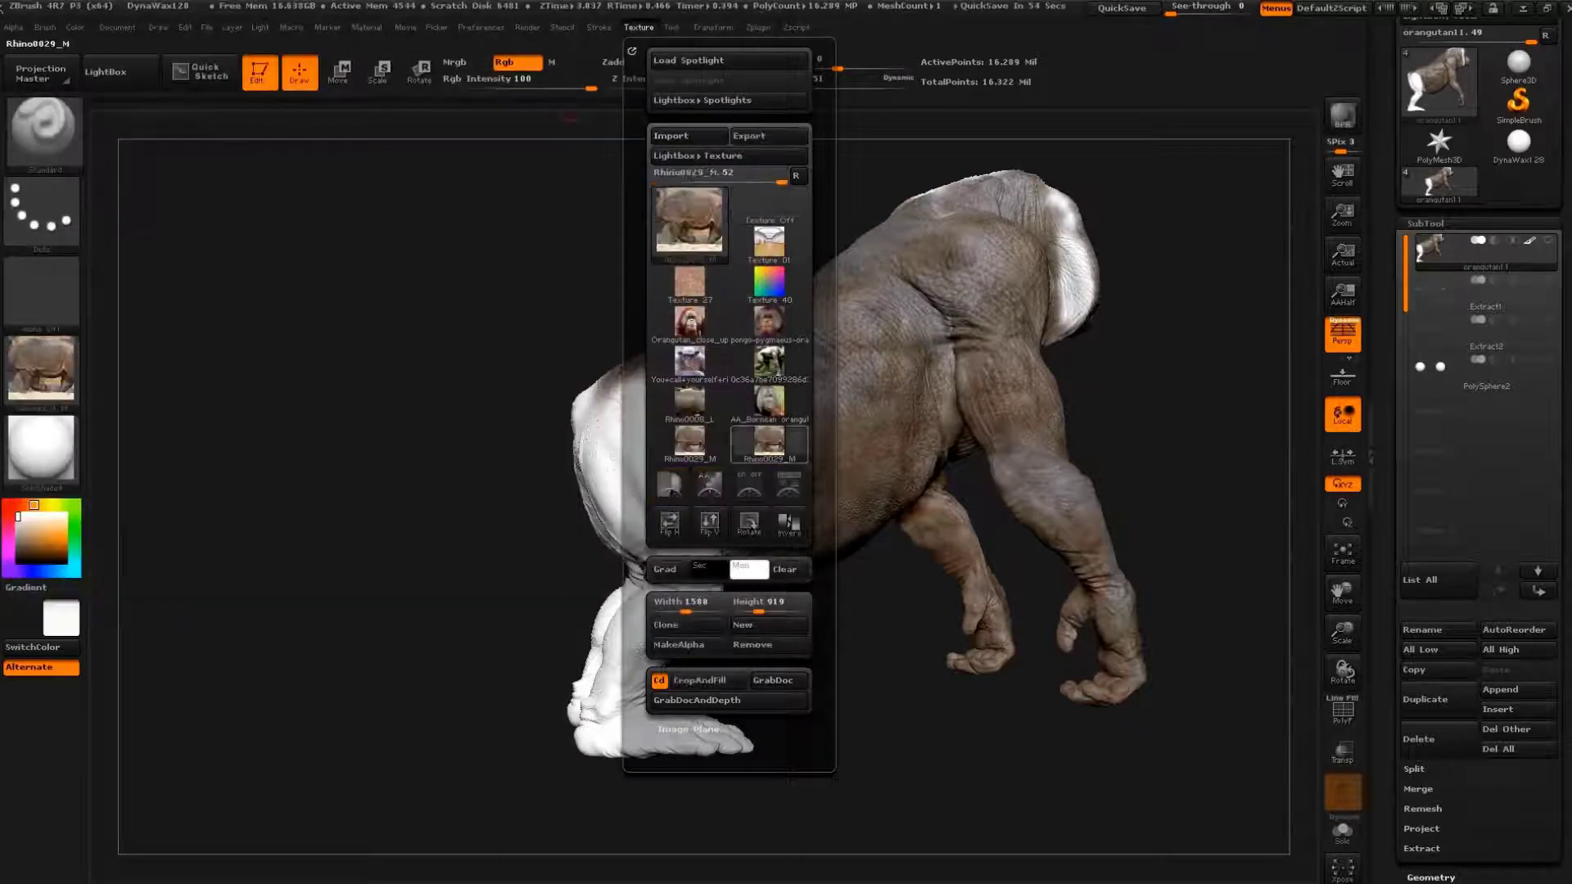
- Add Rhino0029_M to Spotlight, flipped horizontally, rotated about 30° and enlarged
{"action": "left_click", "coordinate": [688, 80]}
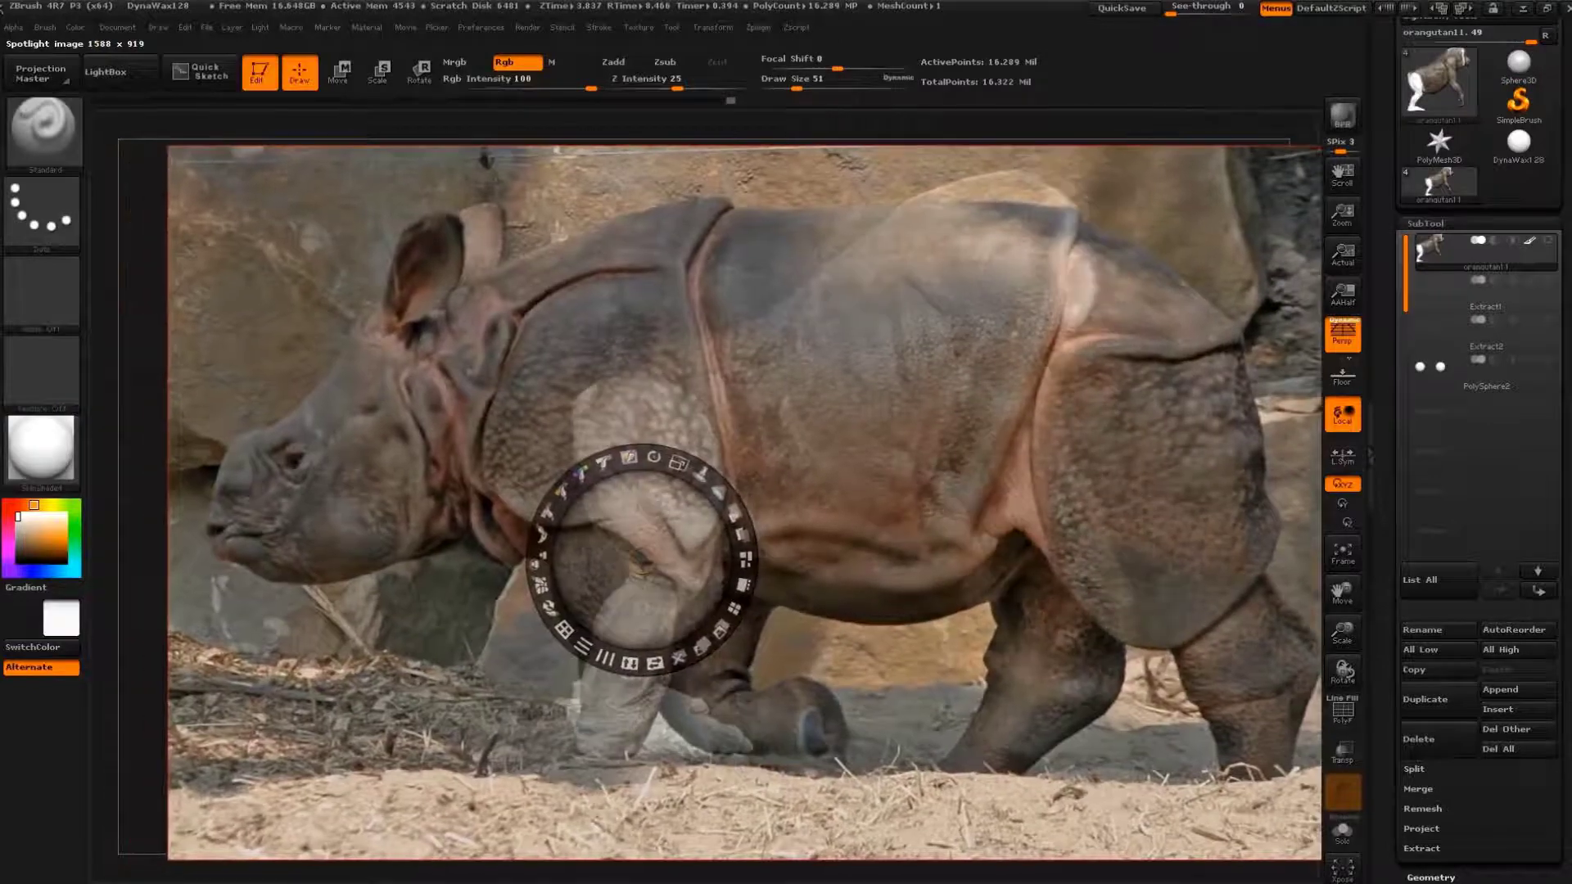
{"action": "left_click", "coordinate": [654, 663]}
{"action": "left_click_drag", "start_coordinate": [654, 457], "coordinate": [573, 491]}
{"action": "mouse_move", "coordinate": [649, 551]}
{"action": "left_mouse_down"}
{"action": "mouse_move", "coordinate": [880, 244]}
{"action": "mouse_move", "coordinate": [851, 237]}
{"action": "left_mouse_up"}
{"action": "key", "text": "shift+z"}
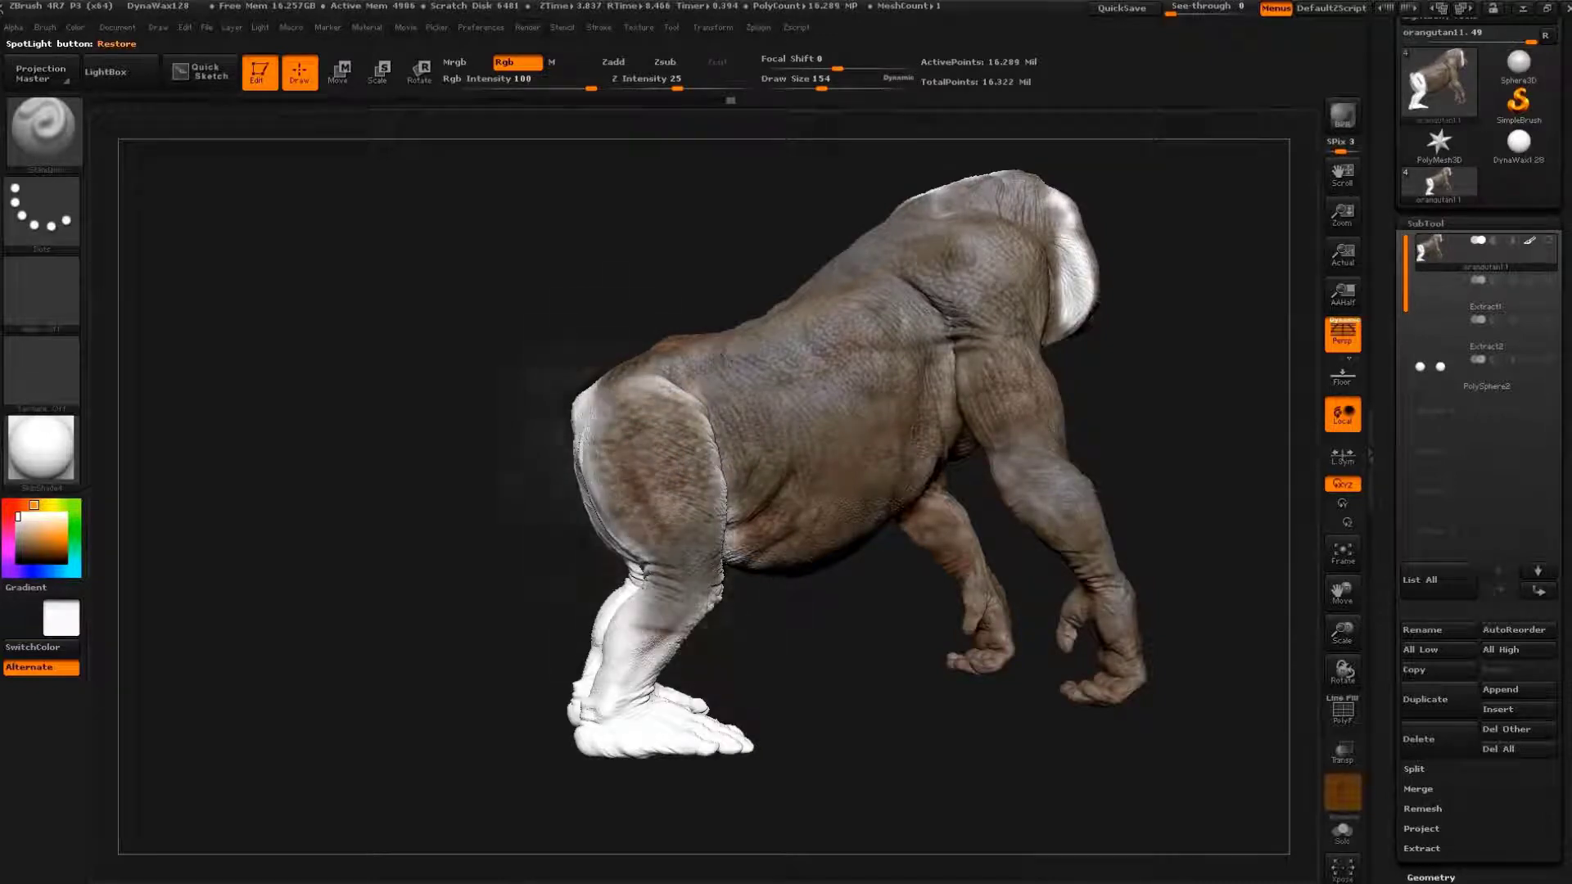
- Line the rhino skin up over the thigh and paint the white lower leg
{"action": "key", "text": "shift+z"}
{"action": "mouse_move", "coordinate": [863, 246]}
{"action": "left_mouse_down"}
{"action": "mouse_move", "coordinate": [842, 484]}
{"action": "mouse_move", "coordinate": [726, 571]}
{"action": "mouse_move", "coordinate": [686, 577]}
{"action": "left_mouse_up"}
{"action": "key", "text": "shift+z"}
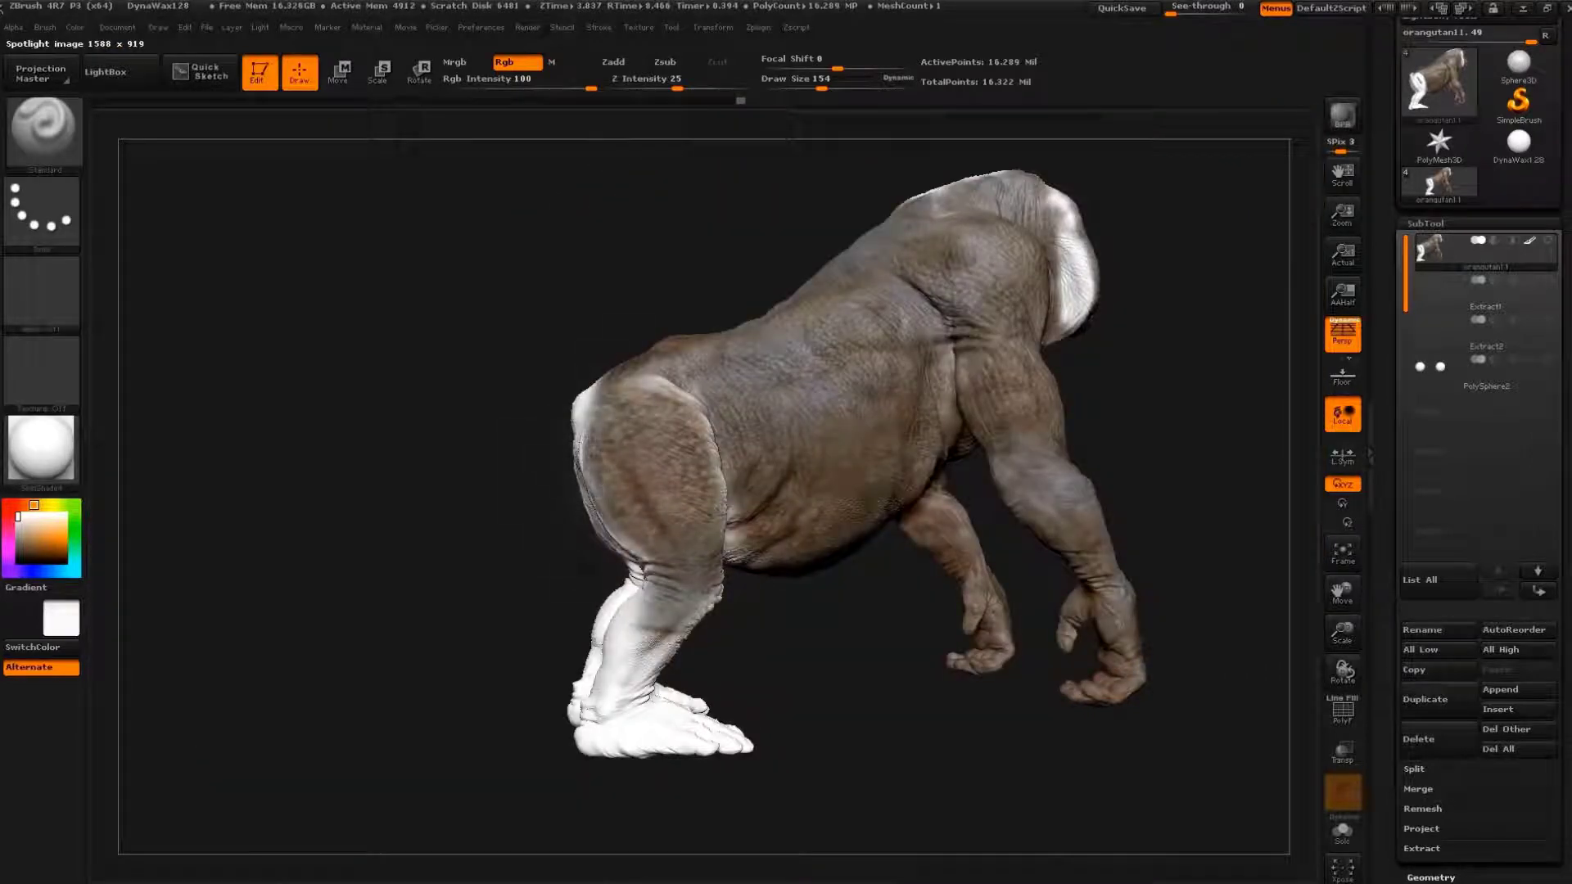
{"action": "key", "text": "shift+z"}
{"action": "mouse_move", "coordinate": [666, 533]}
{"action": "left_mouse_down"}
{"action": "mouse_move", "coordinate": [807, 561]}
{"action": "mouse_move", "coordinate": [764, 561]}
{"action": "left_mouse_up"}
{"action": "key", "text": "shift+z"}
{"action": "mouse_move", "coordinate": [647, 598]}
{"action": "left_mouse_down"}
{"action": "mouse_move", "coordinate": [590, 712]}
{"action": "mouse_move", "coordinate": [622, 720]}
{"action": "left_mouse_up"}
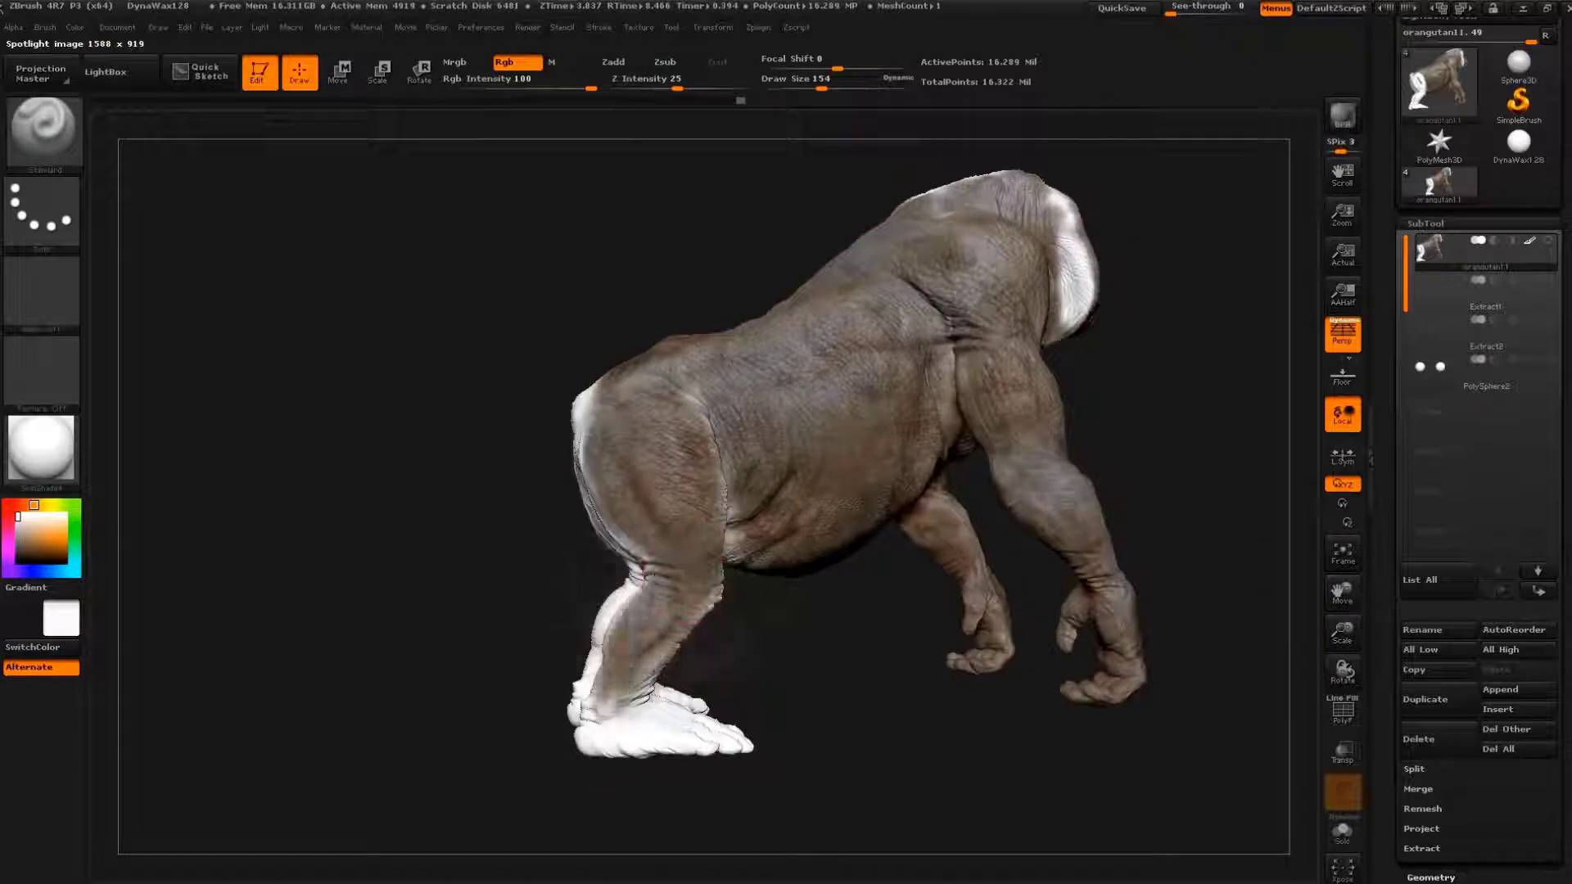
- Realign the rhino image, keep painting the leg, and turn the orangutan to a side view
{"action": "key", "text": "shift+z"}
{"action": "mouse_move", "coordinate": [647, 671]}
{"action": "left_mouse_down"}
{"action": "mouse_move", "coordinate": [697, 706]}
{"action": "mouse_move", "coordinate": [765, 509]}
{"action": "left_mouse_up"}
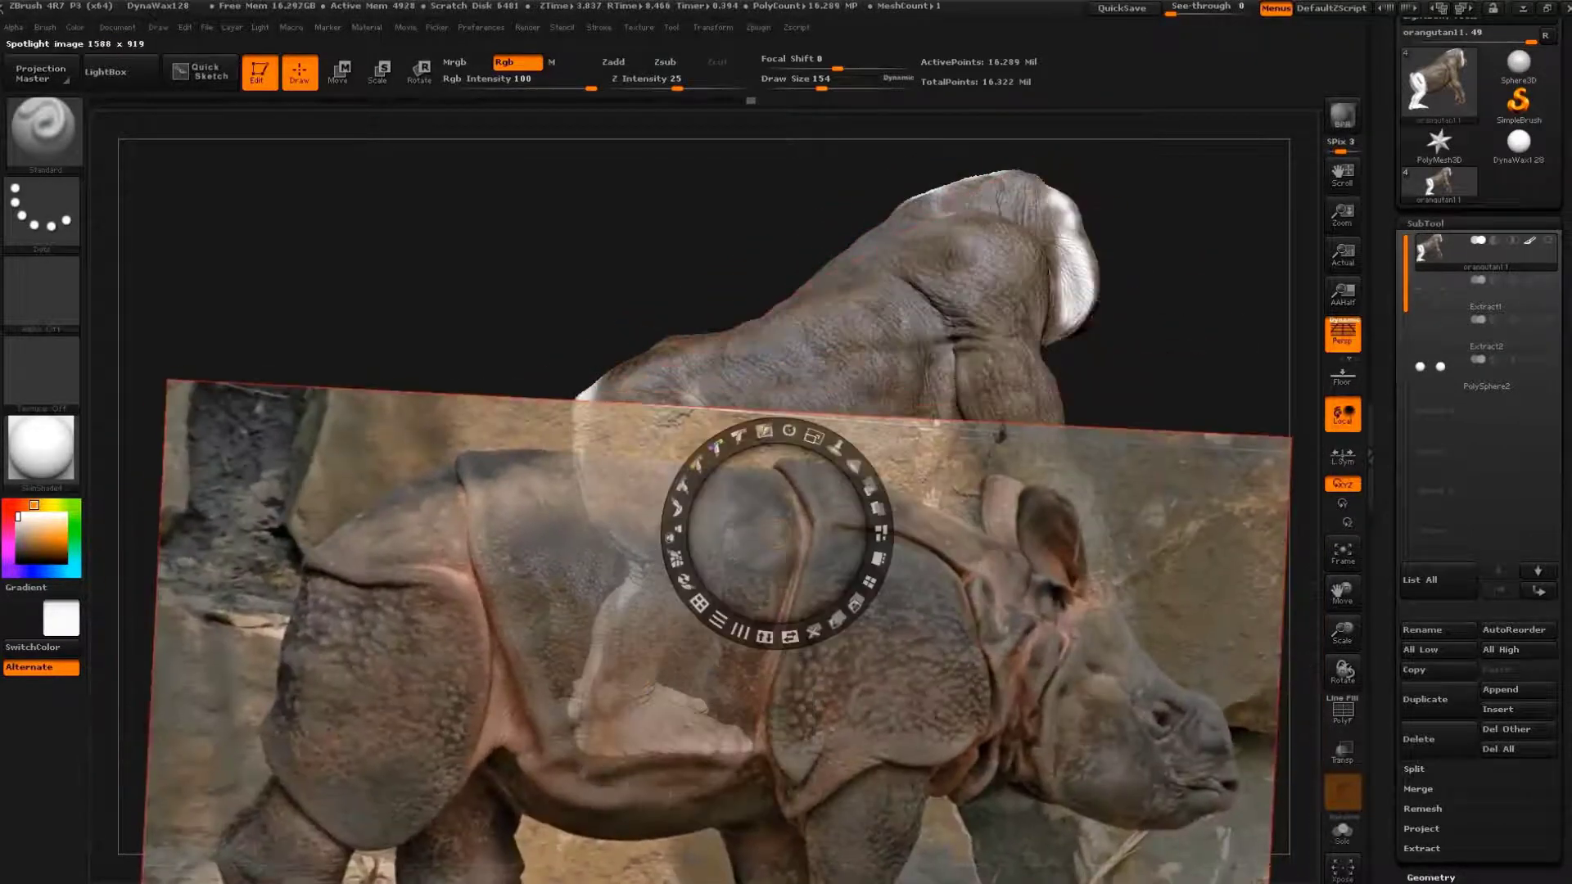
{"action": "key", "text": "shift+z"}
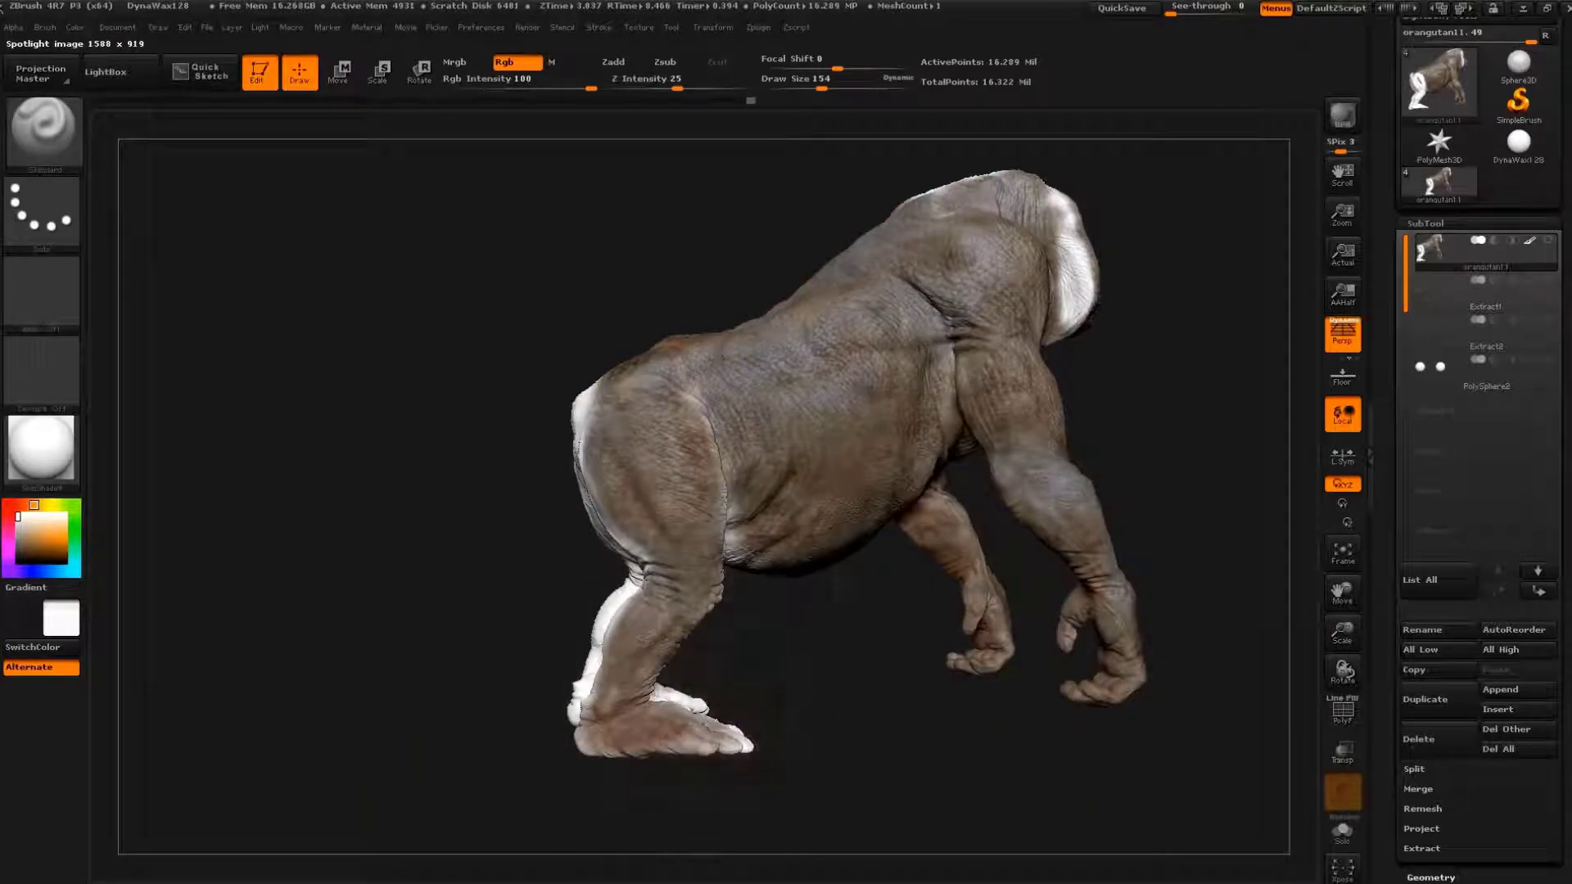
{"action": "key", "text": "shift+z"}
{"action": "mouse_move", "coordinate": [761, 508]}
{"action": "left_mouse_down"}
{"action": "mouse_move", "coordinate": [720, 456]}
{"action": "mouse_move", "coordinate": [659, 442]}
{"action": "left_mouse_up"}
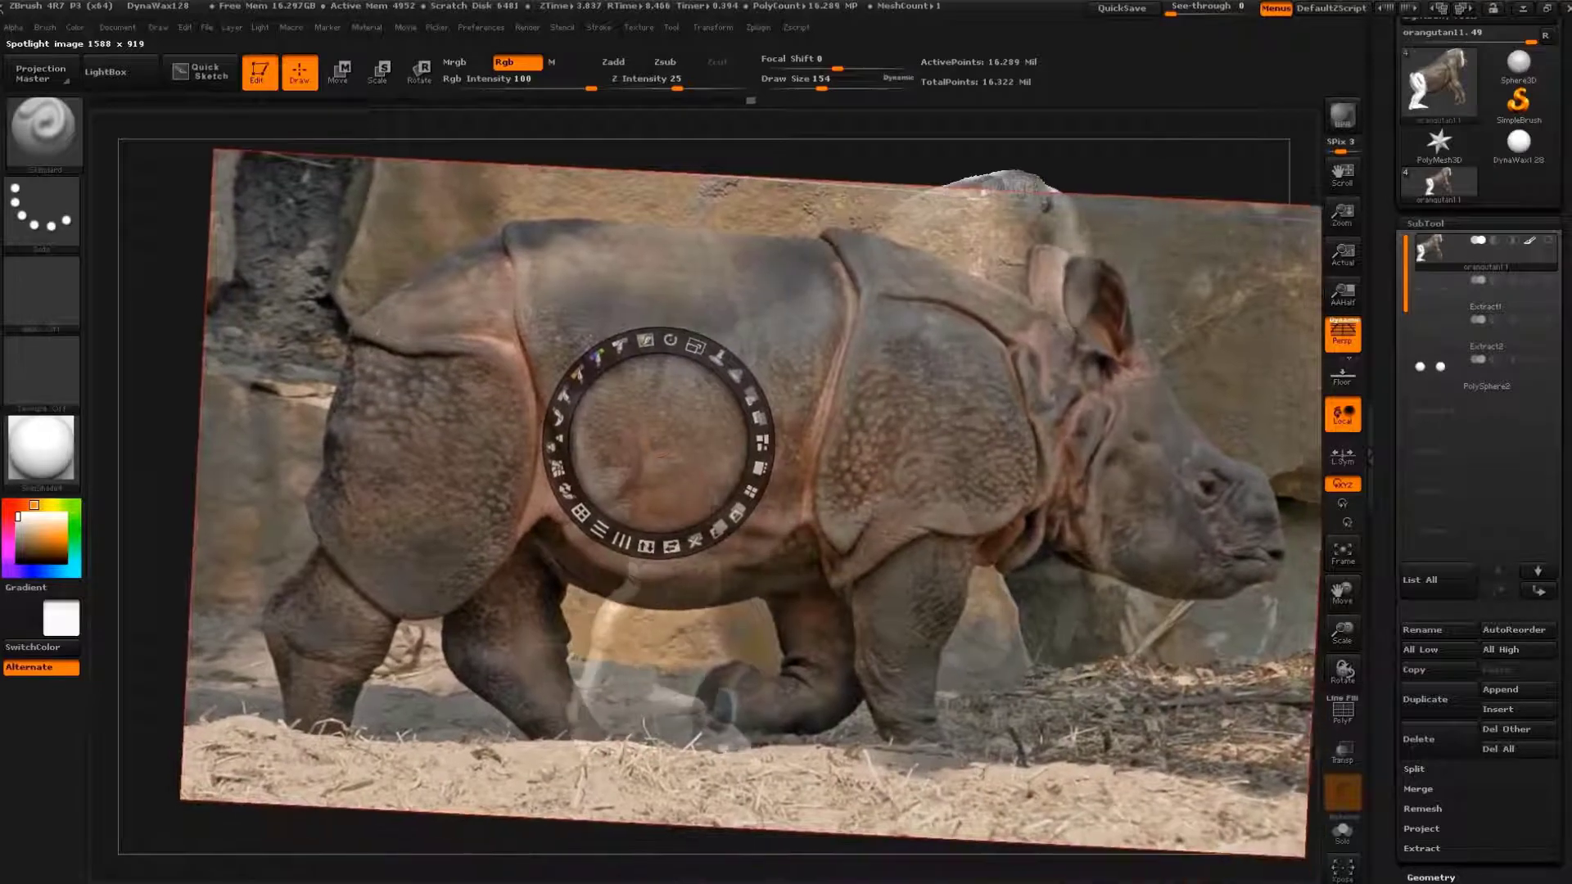
{"action": "key", "text": "shift+z"}
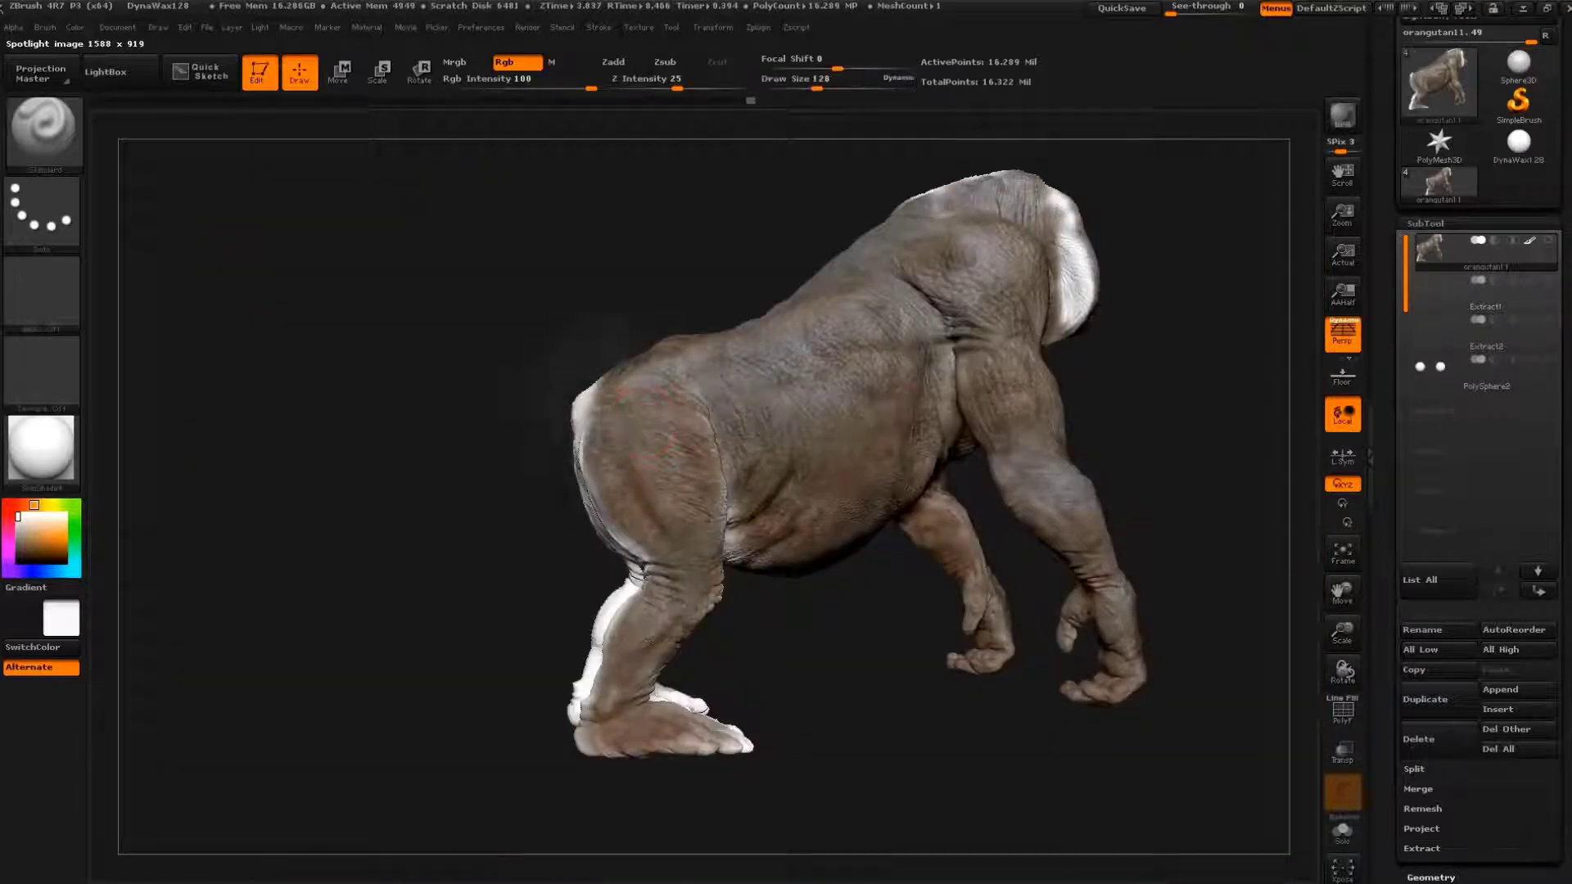
{"action": "left_click_drag", "start_coordinate": [327, 491], "coordinate": [205, 491]}
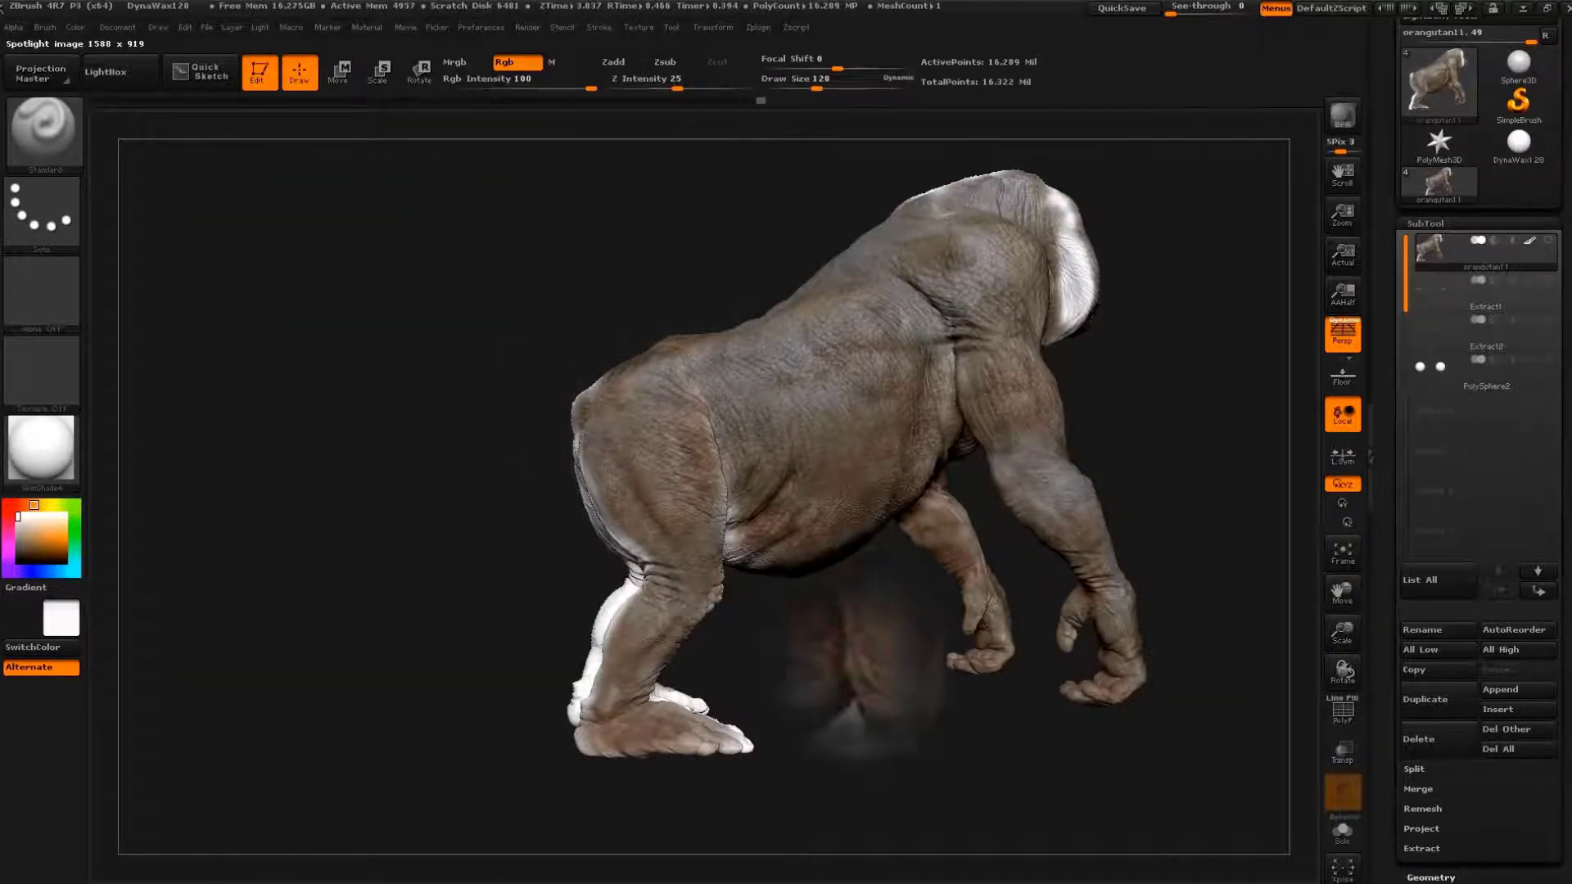
{"action": "key", "text": "shift+z"}
{"action": "key", "text": "shift+z"}
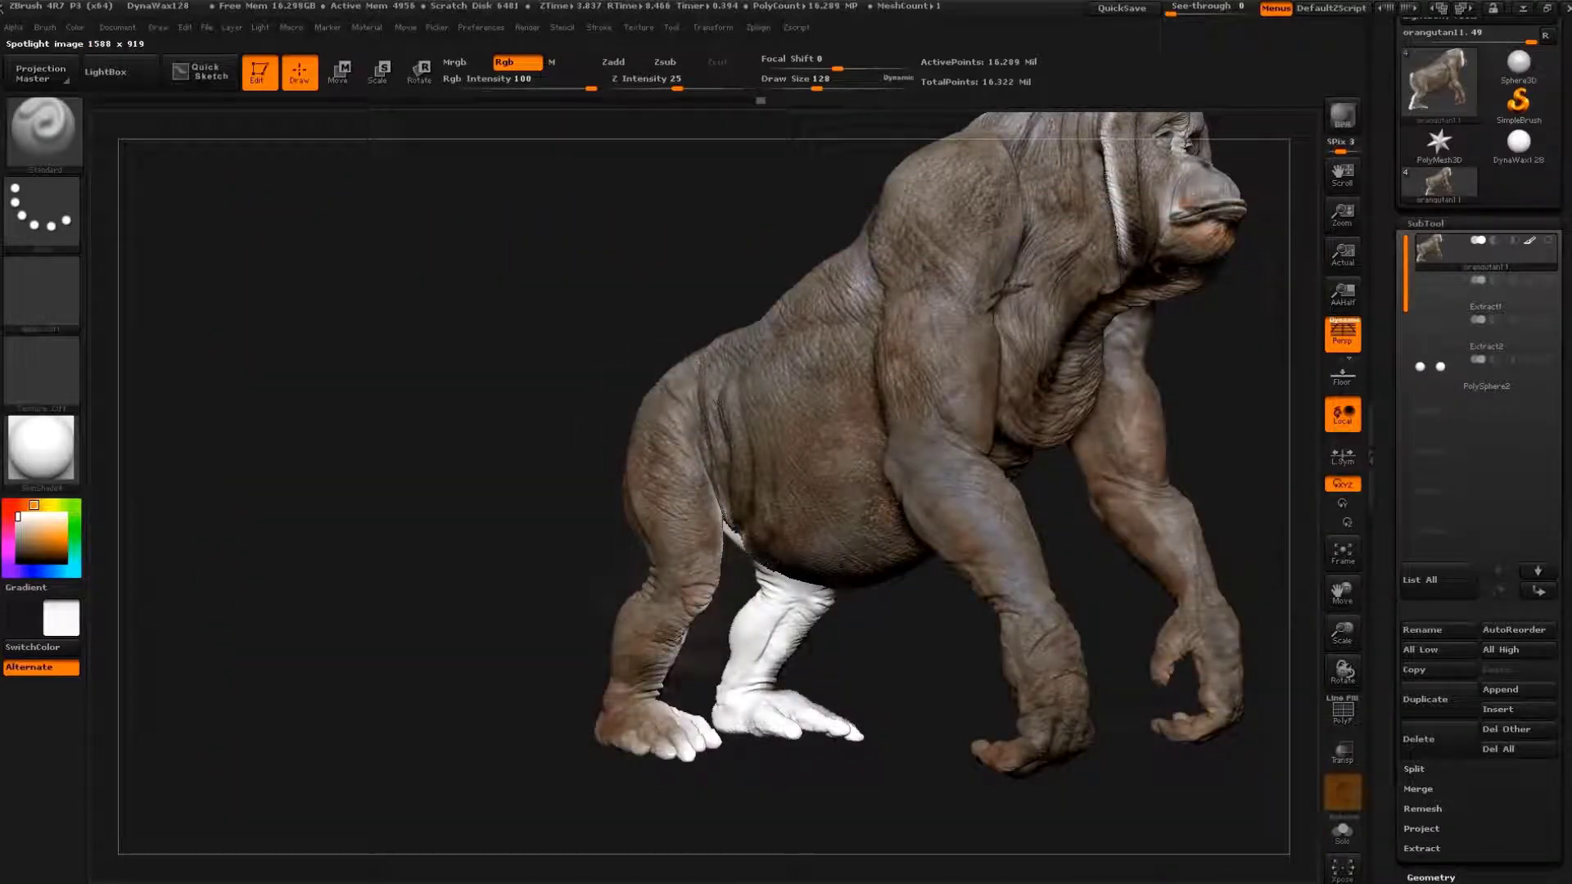
- Reposition the rhino image and paint rhino skin onto the white finger
{"action": "key", "text": "shift+z"}
{"action": "left_click_drag", "start_coordinate": [900, 409], "coordinate": [864, 552]}
{"action": "key", "text": "shift+z"}
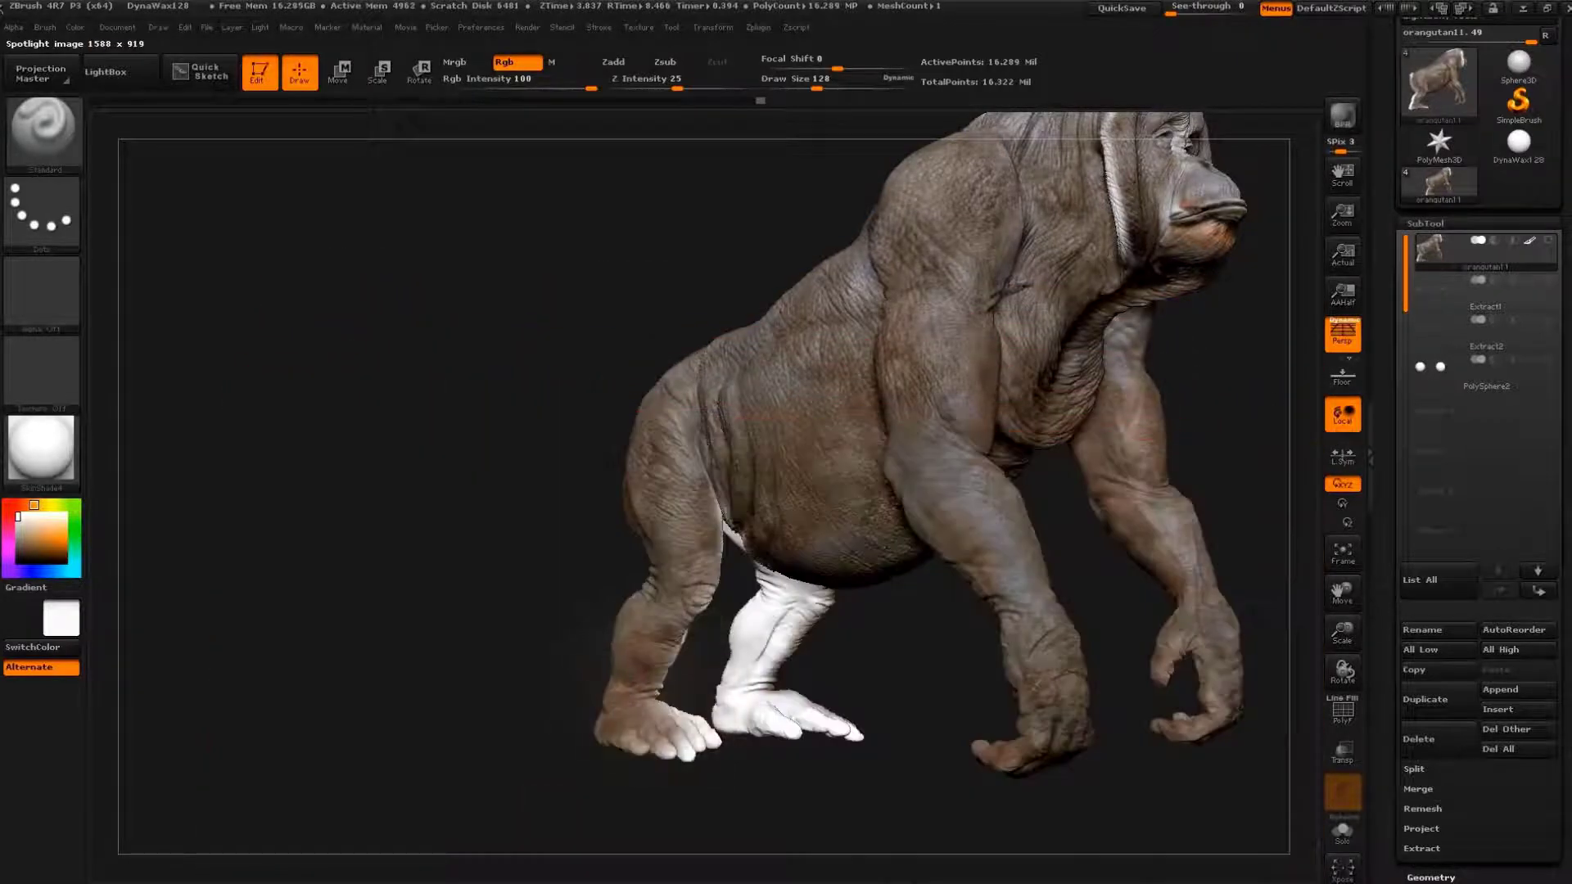
{"action": "mouse_move", "coordinate": [475, 491]}
{"action": "left_mouse_down"}
{"action": "mouse_move", "coordinate": [480, 561]}
{"action": "mouse_move", "coordinate": [524, 630]}
{"action": "mouse_move", "coordinate": [496, 602]}
{"action": "left_mouse_up"}
{"action": "left_click_drag", "start_coordinate": [573, 654], "coordinate": [589, 737]}
{"action": "key", "text": "shift+z"}
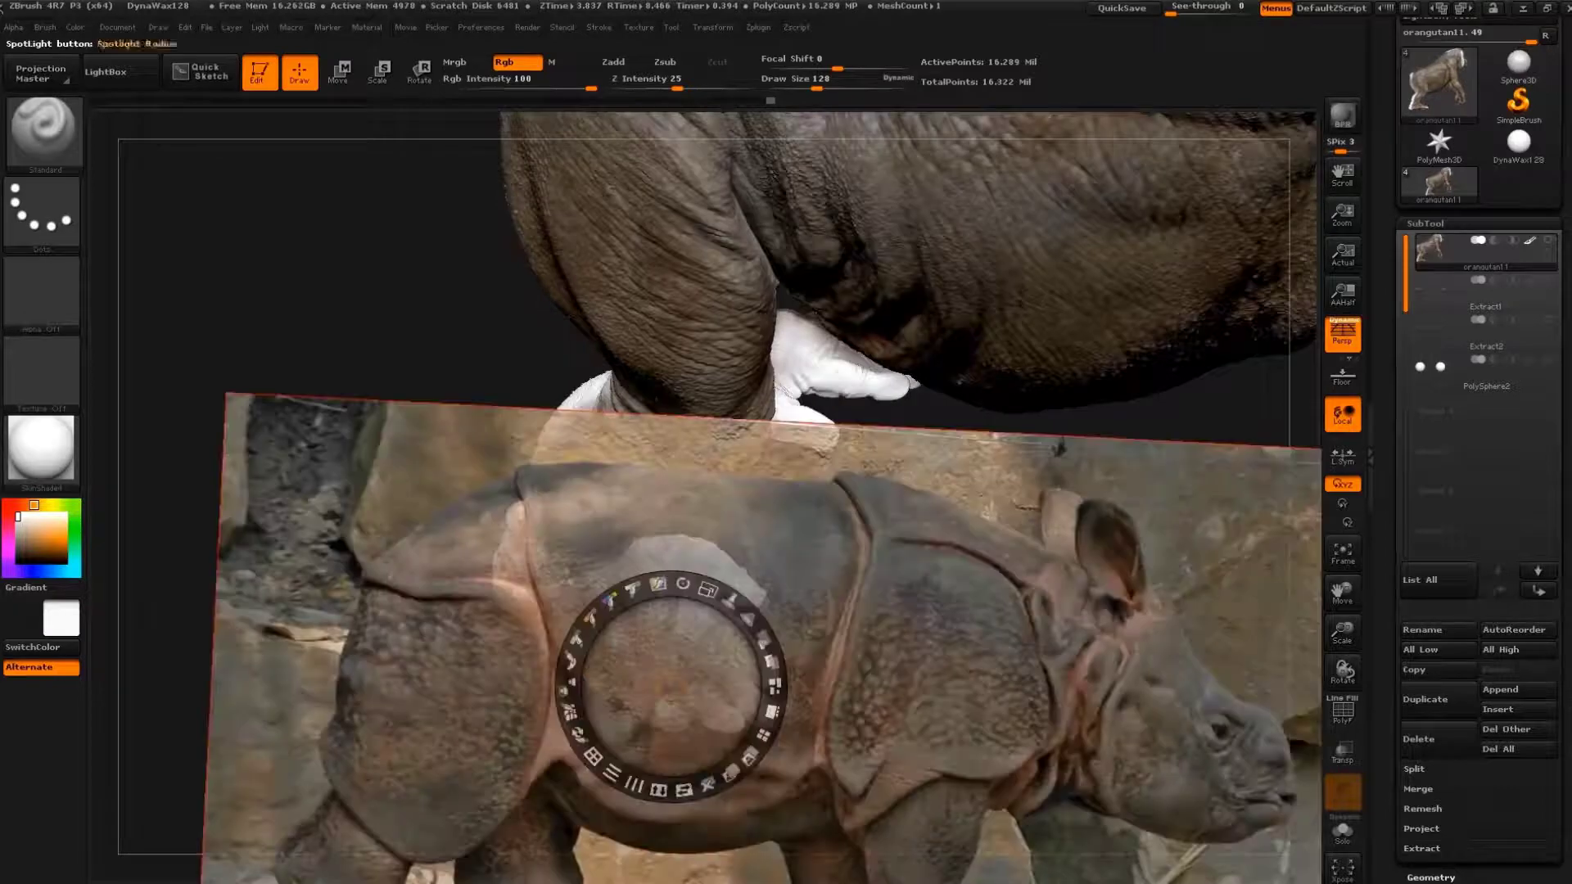
{"action": "left_click_drag", "start_coordinate": [827, 573], "coordinate": [832, 546]}
{"action": "key", "text": "shift+z"}
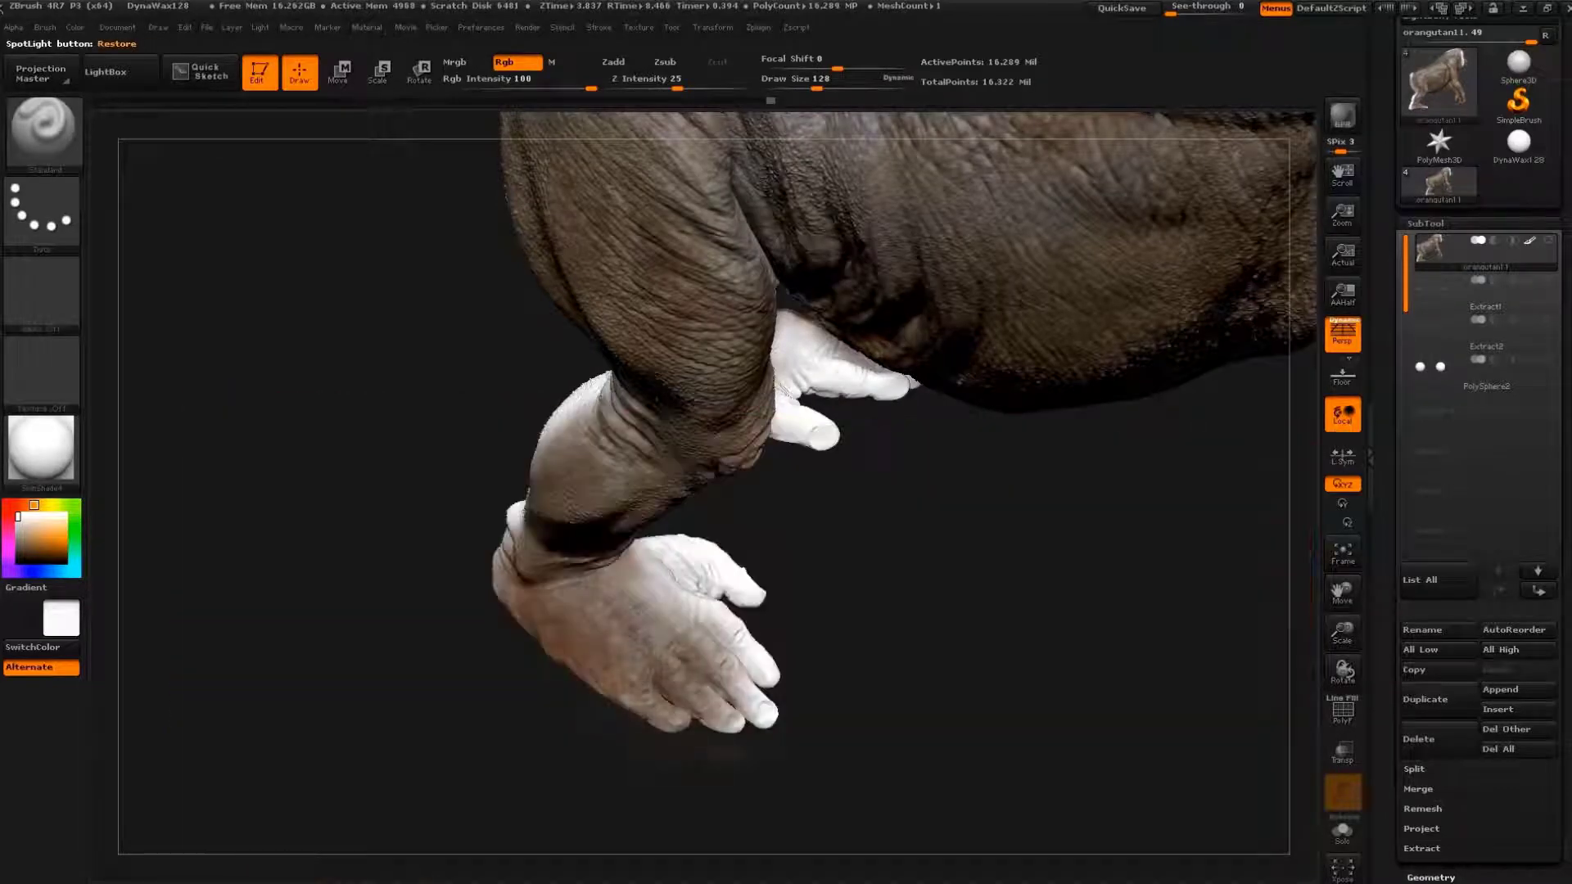
{"action": "left_click_drag", "start_coordinate": [892, 372], "coordinate": [790, 360]}
- Rotate the model and move, level and enlarge the rhino image over the hand
{"action": "left_click_drag", "start_coordinate": [328, 327], "coordinate": [492, 655]}
{"action": "key", "text": "shift+z"}
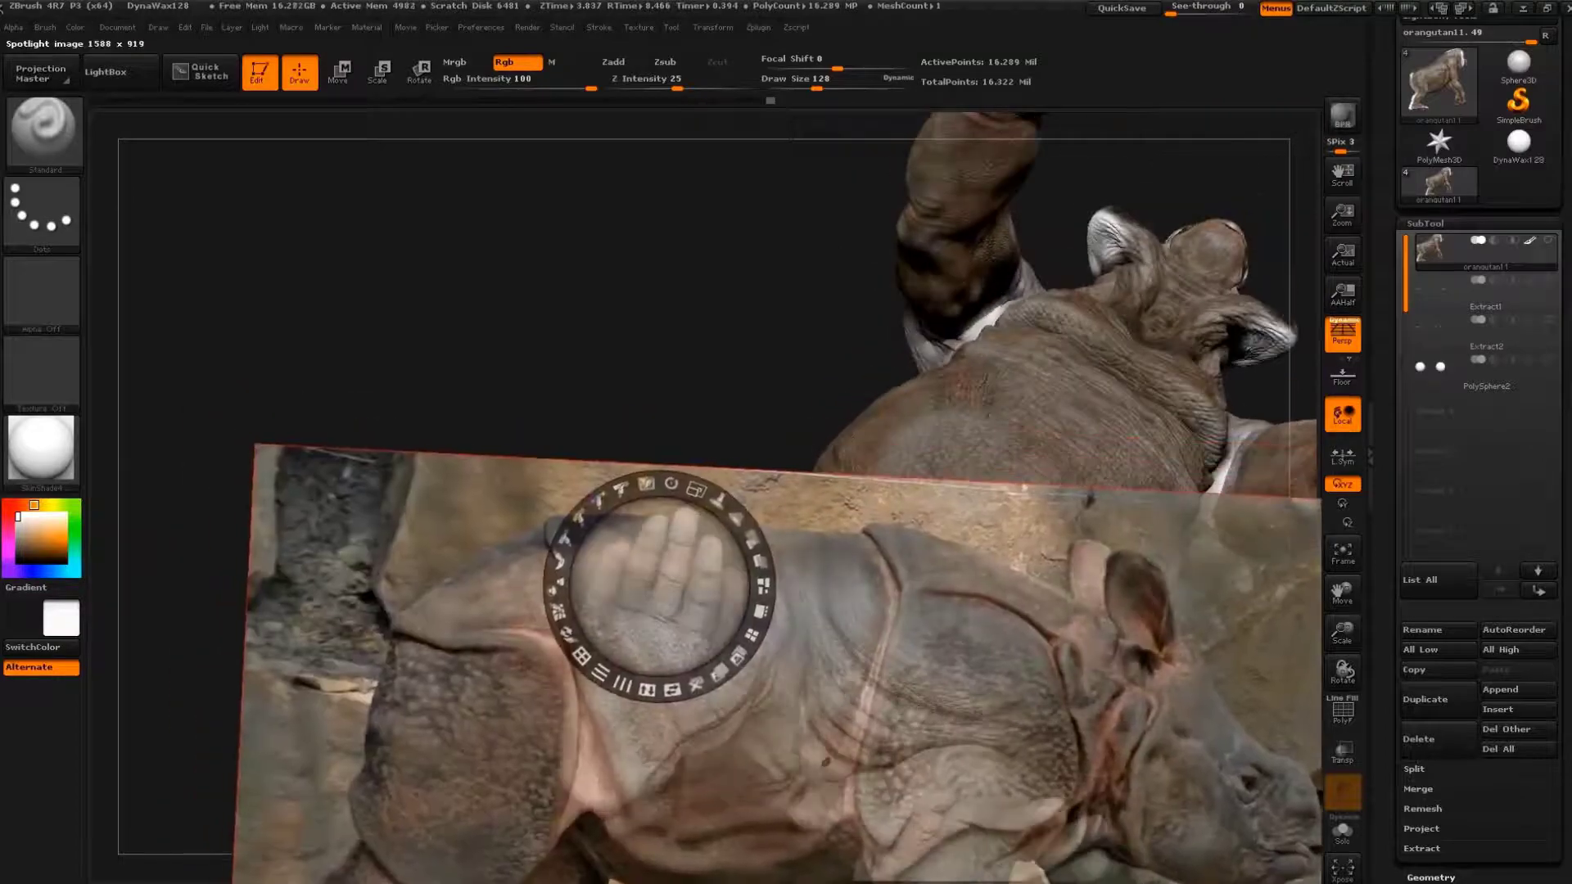
{"action": "left_click_drag", "start_coordinate": [659, 585], "coordinate": [456, 649]}
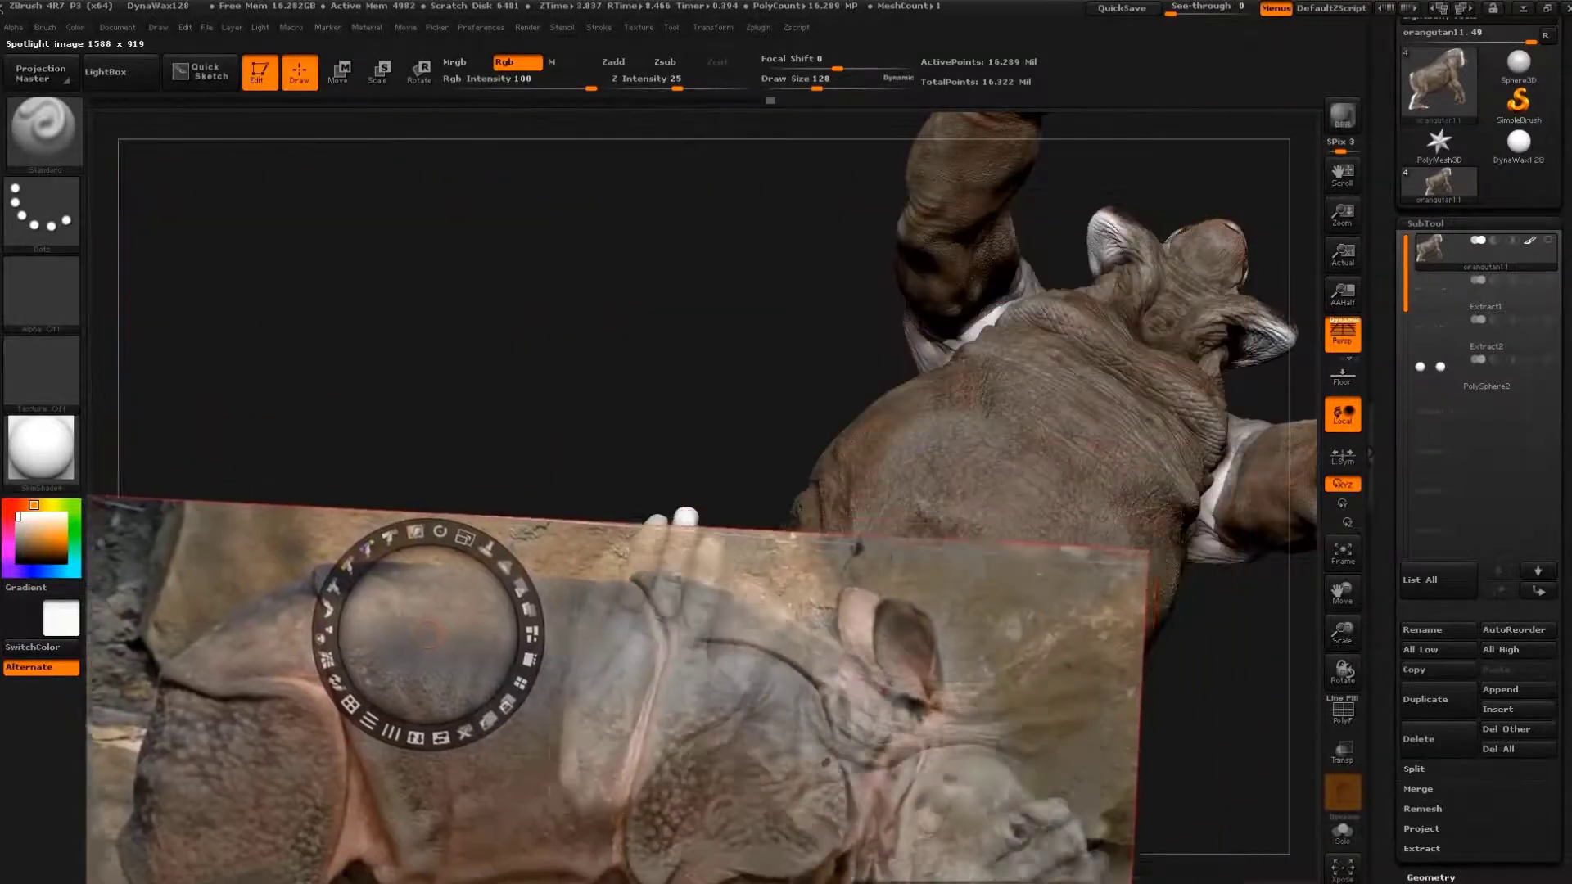
{"action": "left_click_drag", "start_coordinate": [464, 537], "coordinate": [541, 573]}
{"action": "left_click_drag", "start_coordinate": [445, 631], "coordinate": [580, 631]}
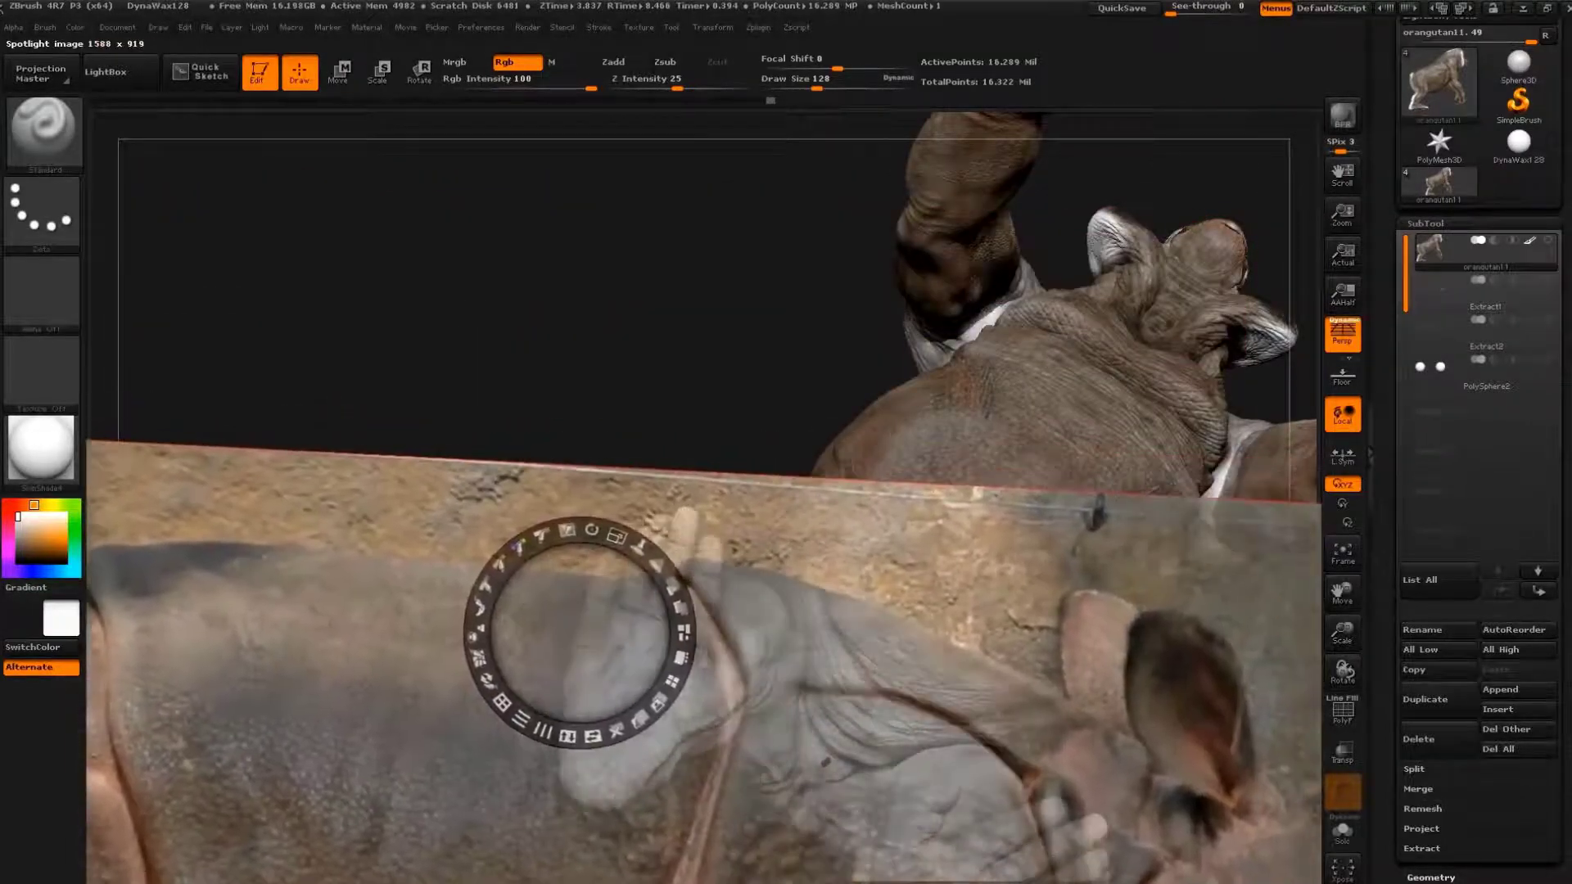
{"action": "key", "text": "shift+z"}
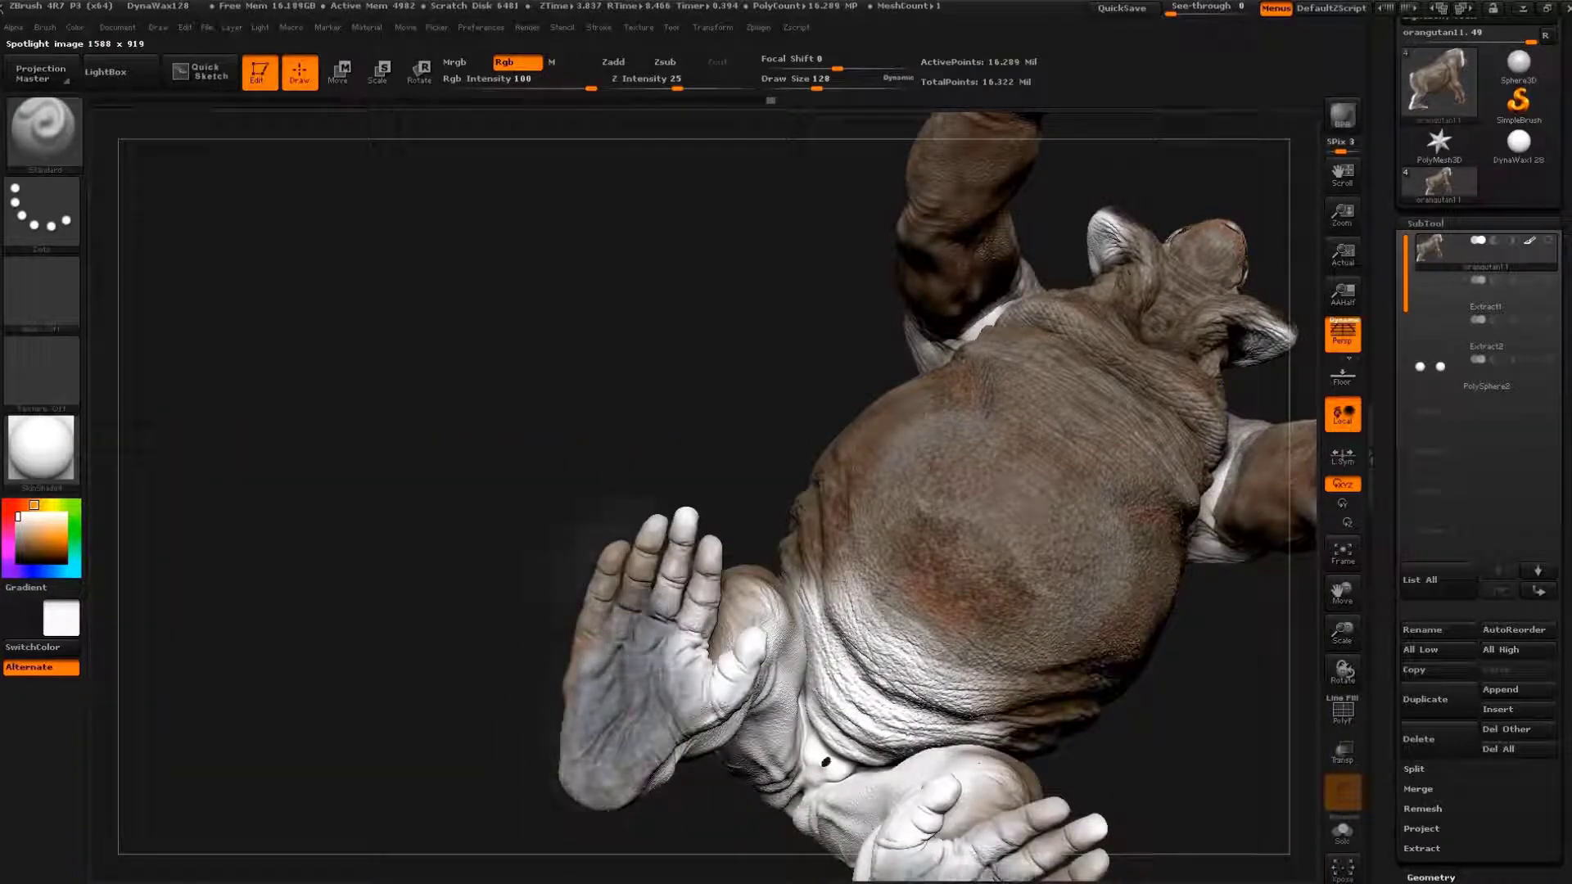
- Reposition the rhino image and paint while turning the model to show the arm and hand
{"action": "key", "text": "shift+z"}
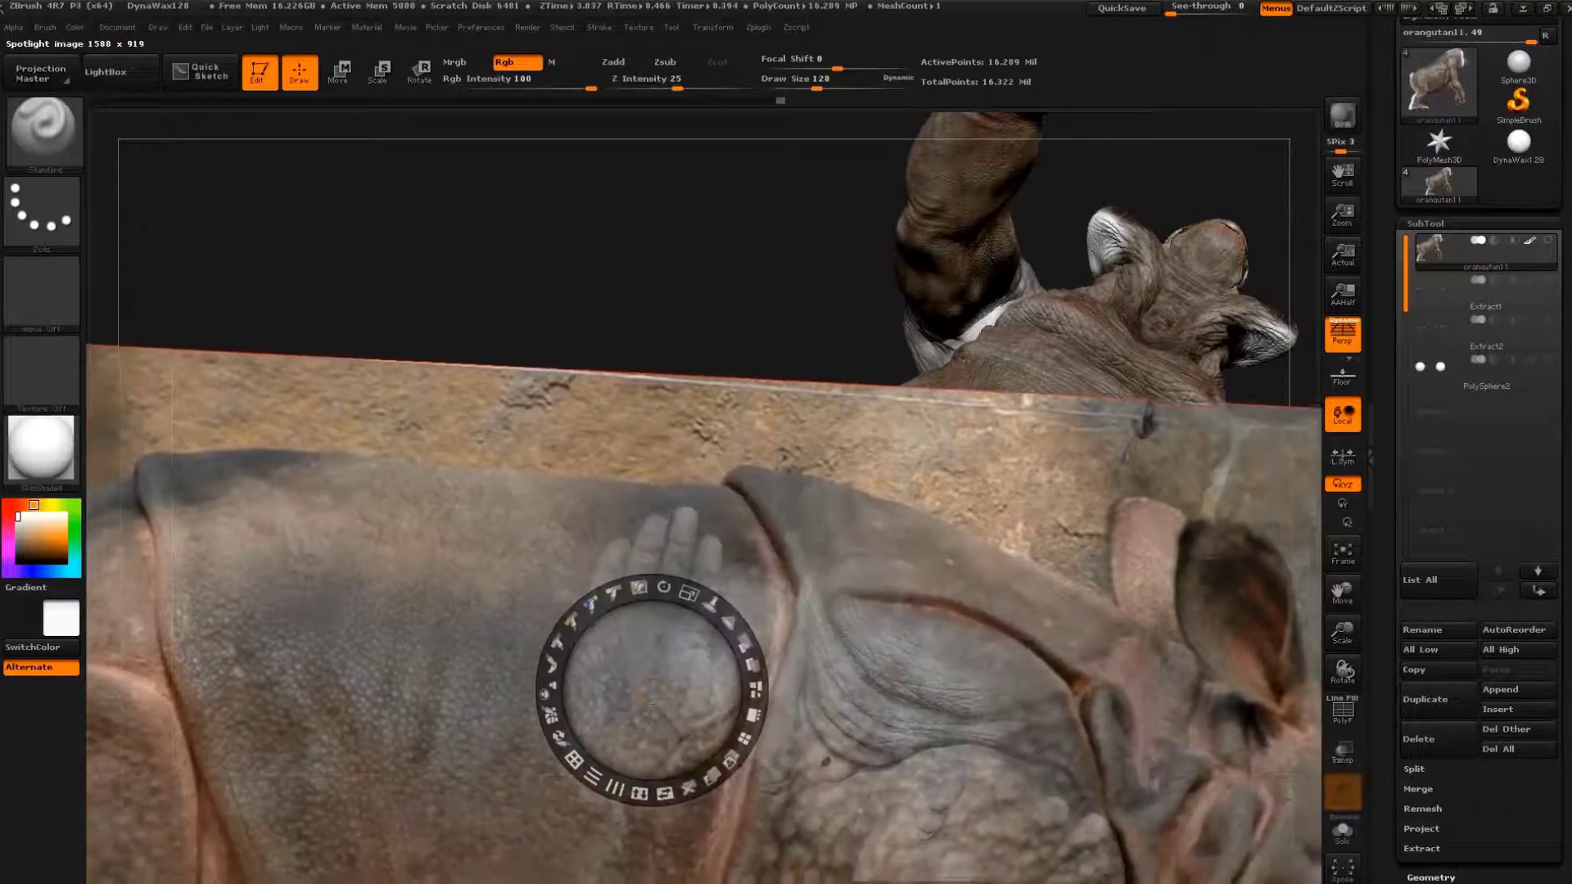
{"action": "key", "text": "shift+z"}
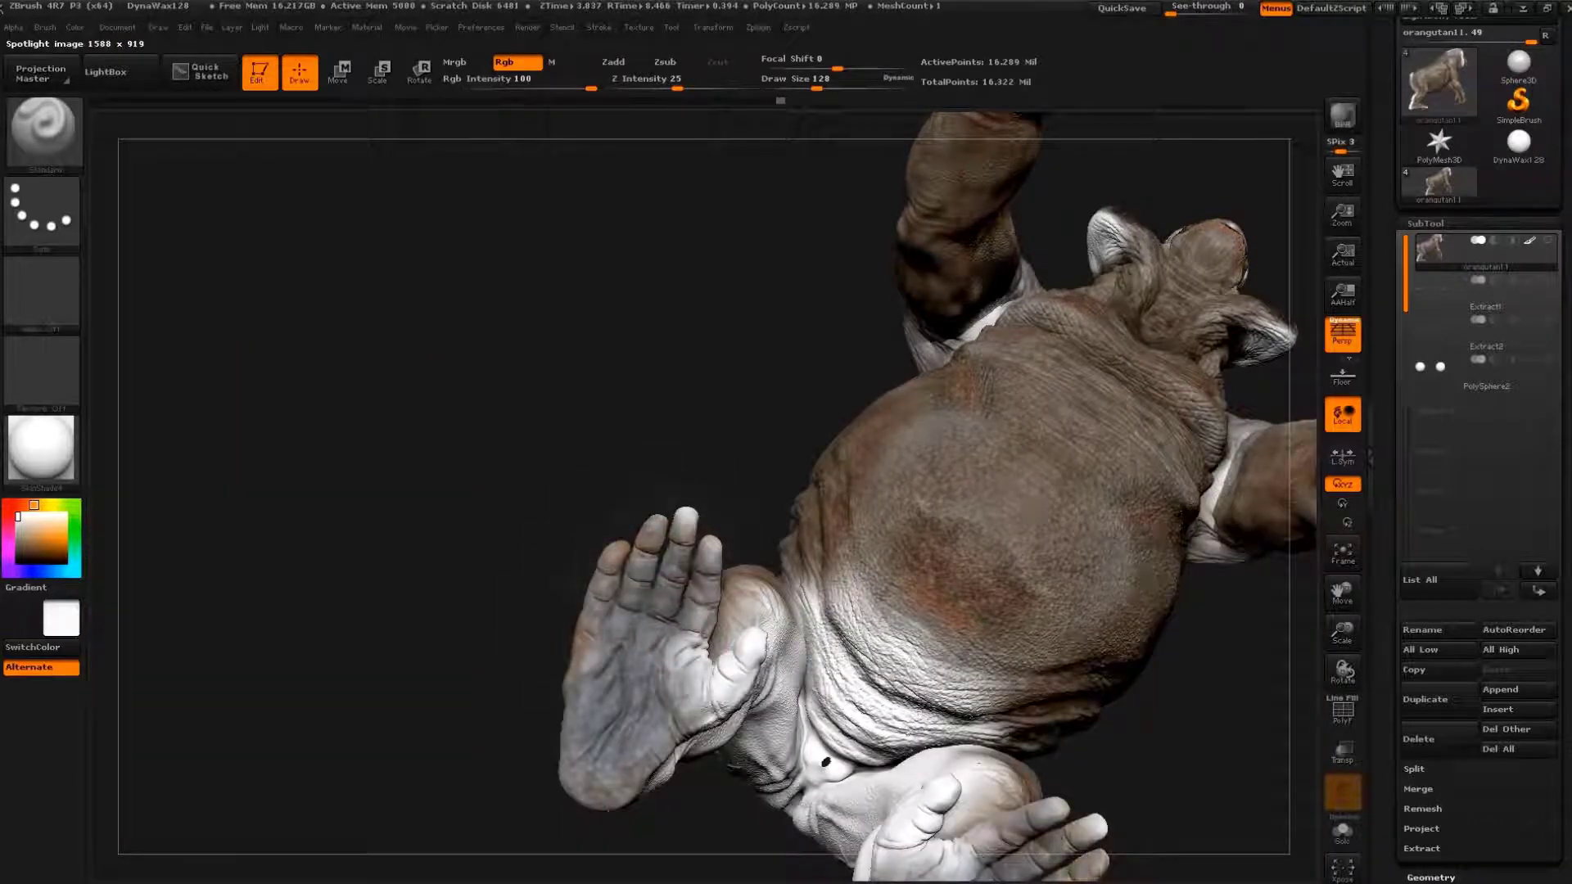
{"action": "key", "text": "shift+z"}
{"action": "mouse_move", "coordinate": [667, 649]}
{"action": "left_mouse_down"}
{"action": "mouse_move", "coordinate": [614, 562]}
{"action": "mouse_move", "coordinate": [668, 596]}
{"action": "left_mouse_up"}
{"action": "key", "text": "shift+z"}
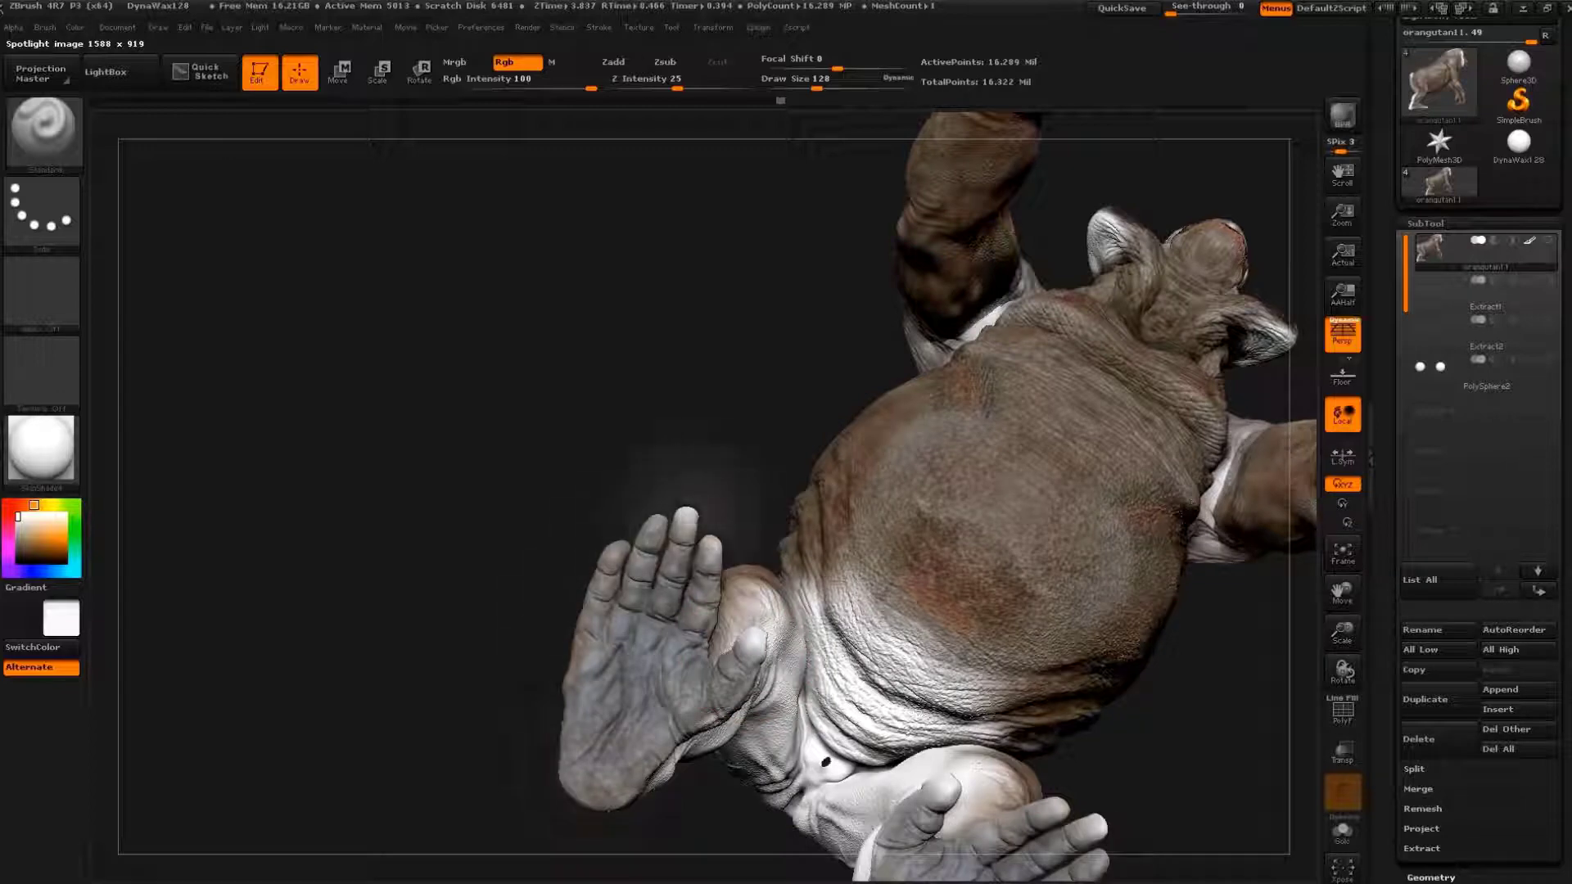
{"action": "mouse_move", "coordinate": [578, 414]}
{"action": "left_mouse_down"}
{"action": "mouse_move", "coordinate": [1015, 557]}
{"action": "mouse_move", "coordinate": [939, 656]}
{"action": "mouse_move", "coordinate": [1018, 578]}
{"action": "left_mouse_up"}
- Move the rhino image lower right, view the leg and foot, and set brush size 112
{"action": "key", "text": "shift+z"}
{"action": "left_click", "coordinate": [903, 675]}
{"action": "key", "text": "shift+z"}
{"action": "left_click_drag", "start_coordinate": [903, 676], "coordinate": [818, 573]}
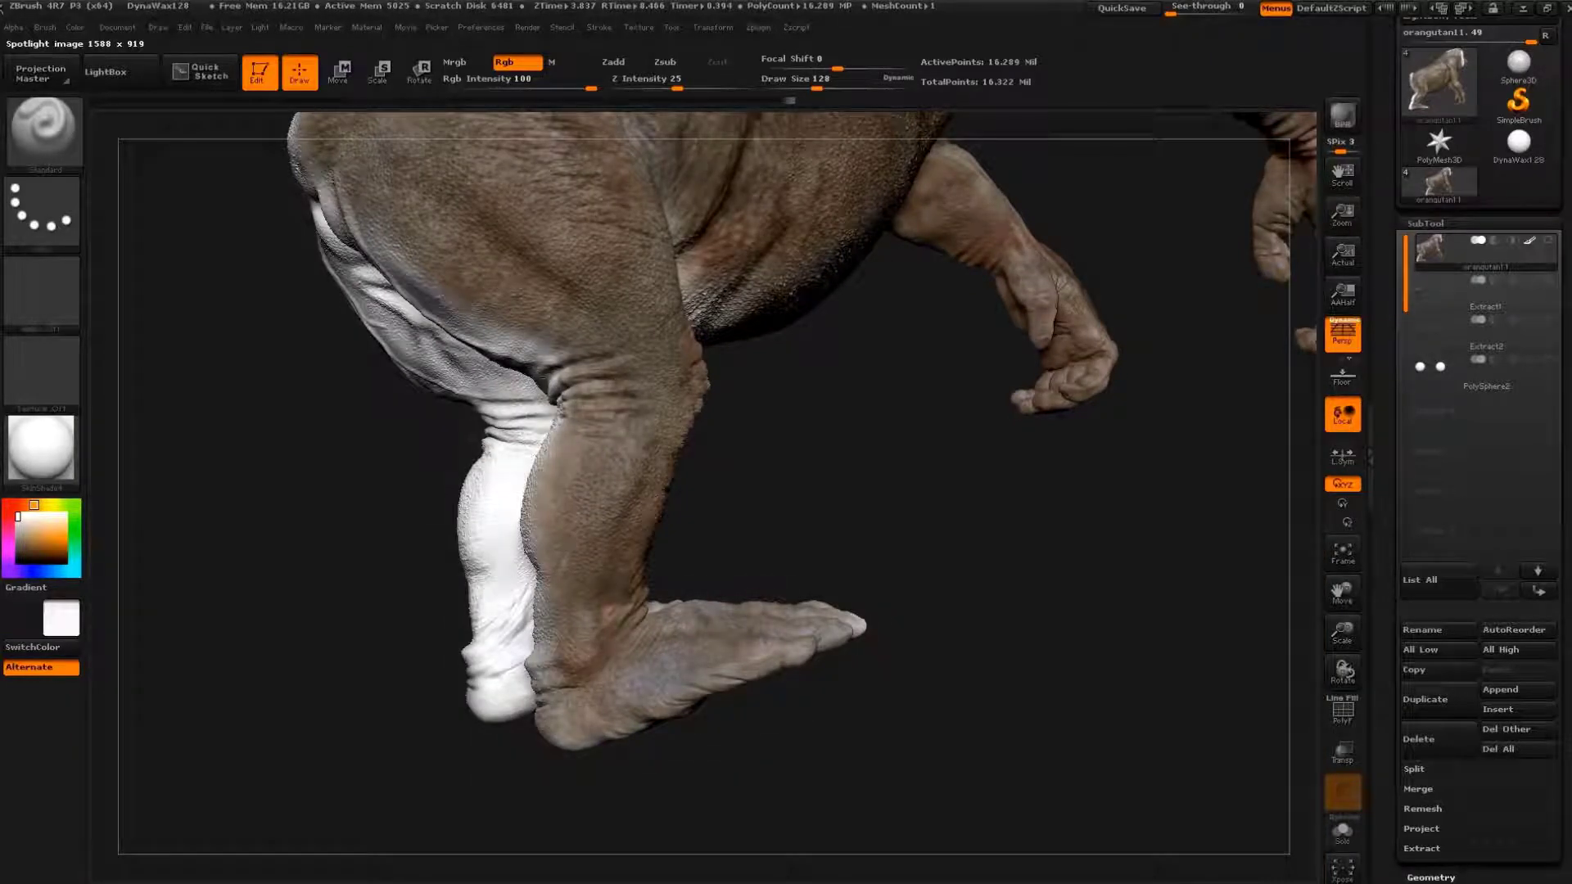
{"action": "key", "text": "shift+z"}
{"action": "key", "text": "shift+z"}
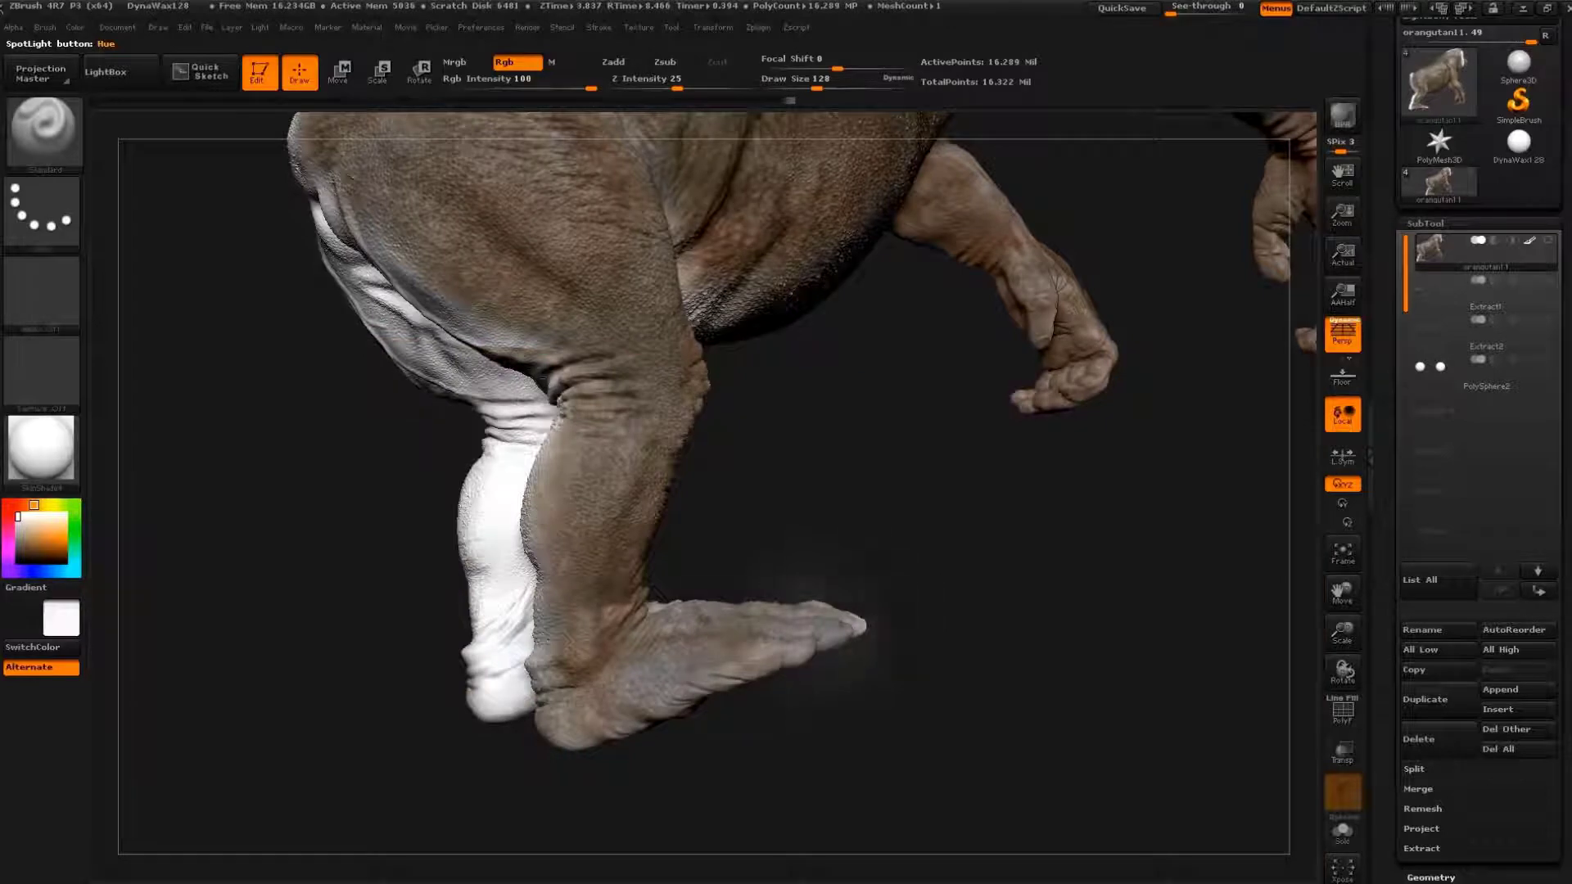
{"action": "mouse_move", "coordinate": [1115, 632]}
{"action": "left_mouse_down"}
{"action": "mouse_move", "coordinate": [895, 597]}
{"action": "mouse_move", "coordinate": [1104, 684]}
{"action": "mouse_move", "coordinate": [933, 704]}
{"action": "mouse_move", "coordinate": [747, 674]}
{"action": "mouse_move", "coordinate": [743, 568]}
{"action": "mouse_move", "coordinate": [812, 694]}
{"action": "mouse_move", "coordinate": [641, 691]}
{"action": "mouse_move", "coordinate": [955, 484]}
{"action": "mouse_move", "coordinate": [736, 614]}
{"action": "mouse_move", "coordinate": [706, 741]}
{"action": "mouse_move", "coordinate": [1064, 598]}
{"action": "mouse_move", "coordinate": [937, 655]}
{"action": "left_mouse_up"}
{"action": "key", "text": "s"}
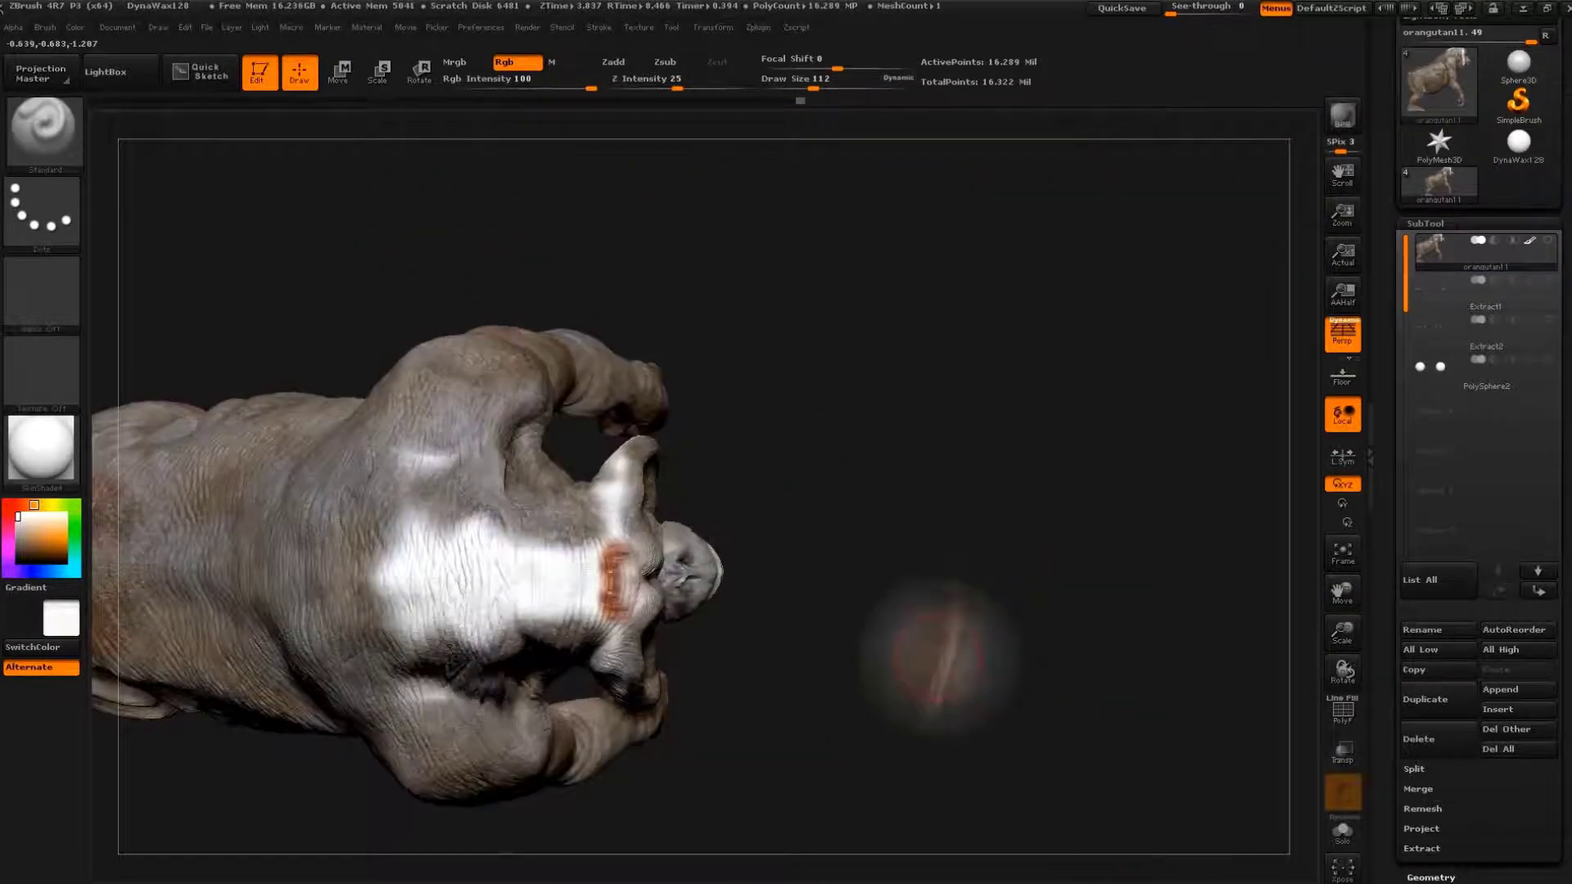
- Paint rhino skin over the white highlights on the back and the red patch near the head
{"action": "key", "text": "shift+z"}
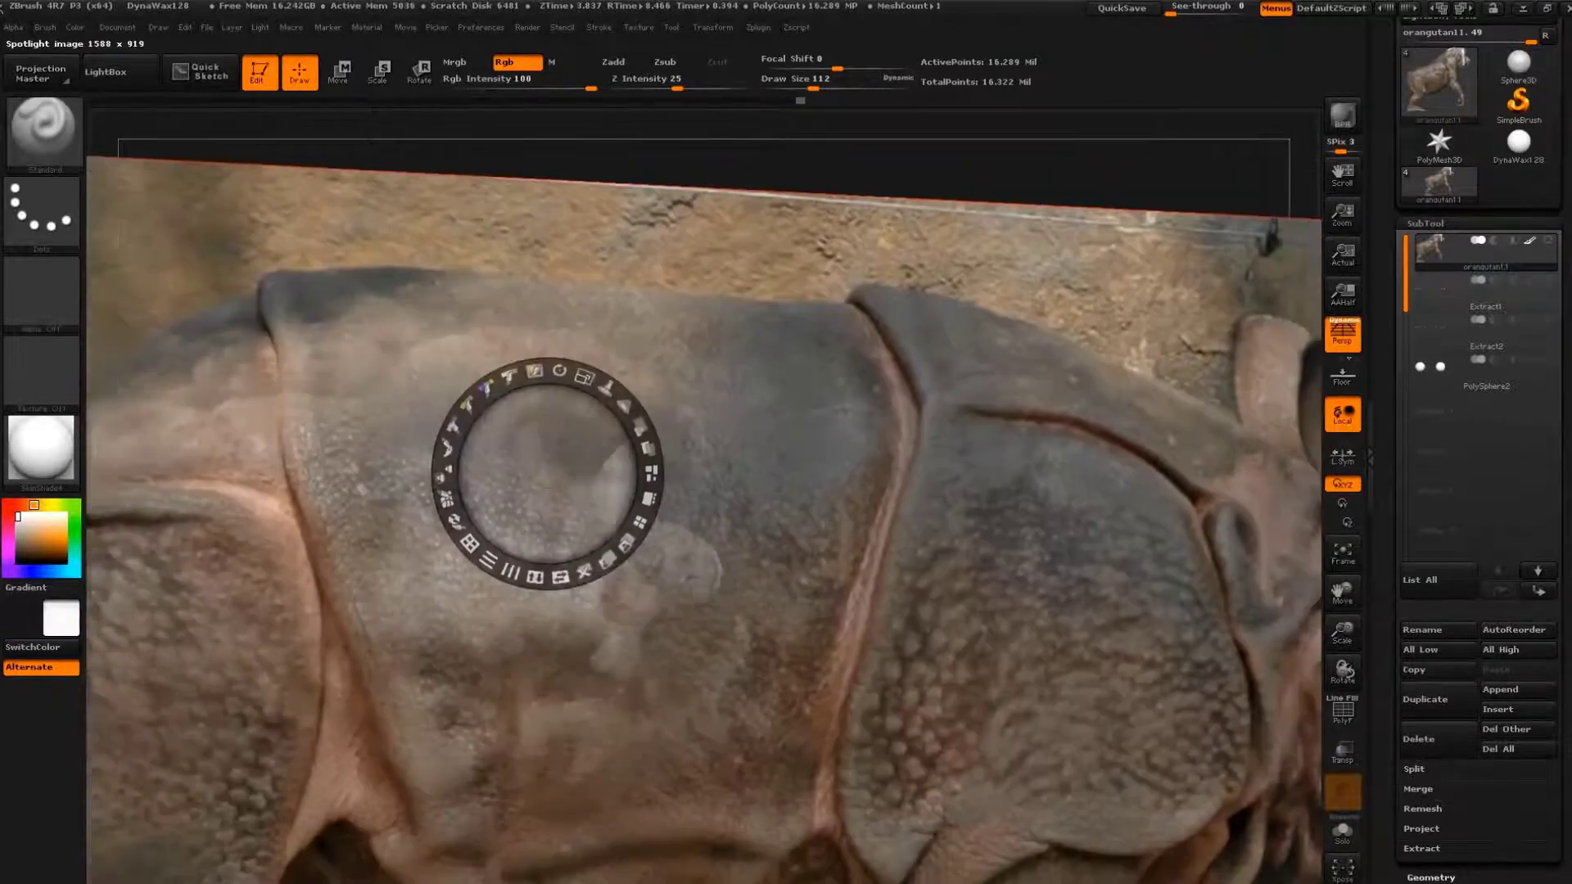
{"action": "key", "text": "shift+z"}
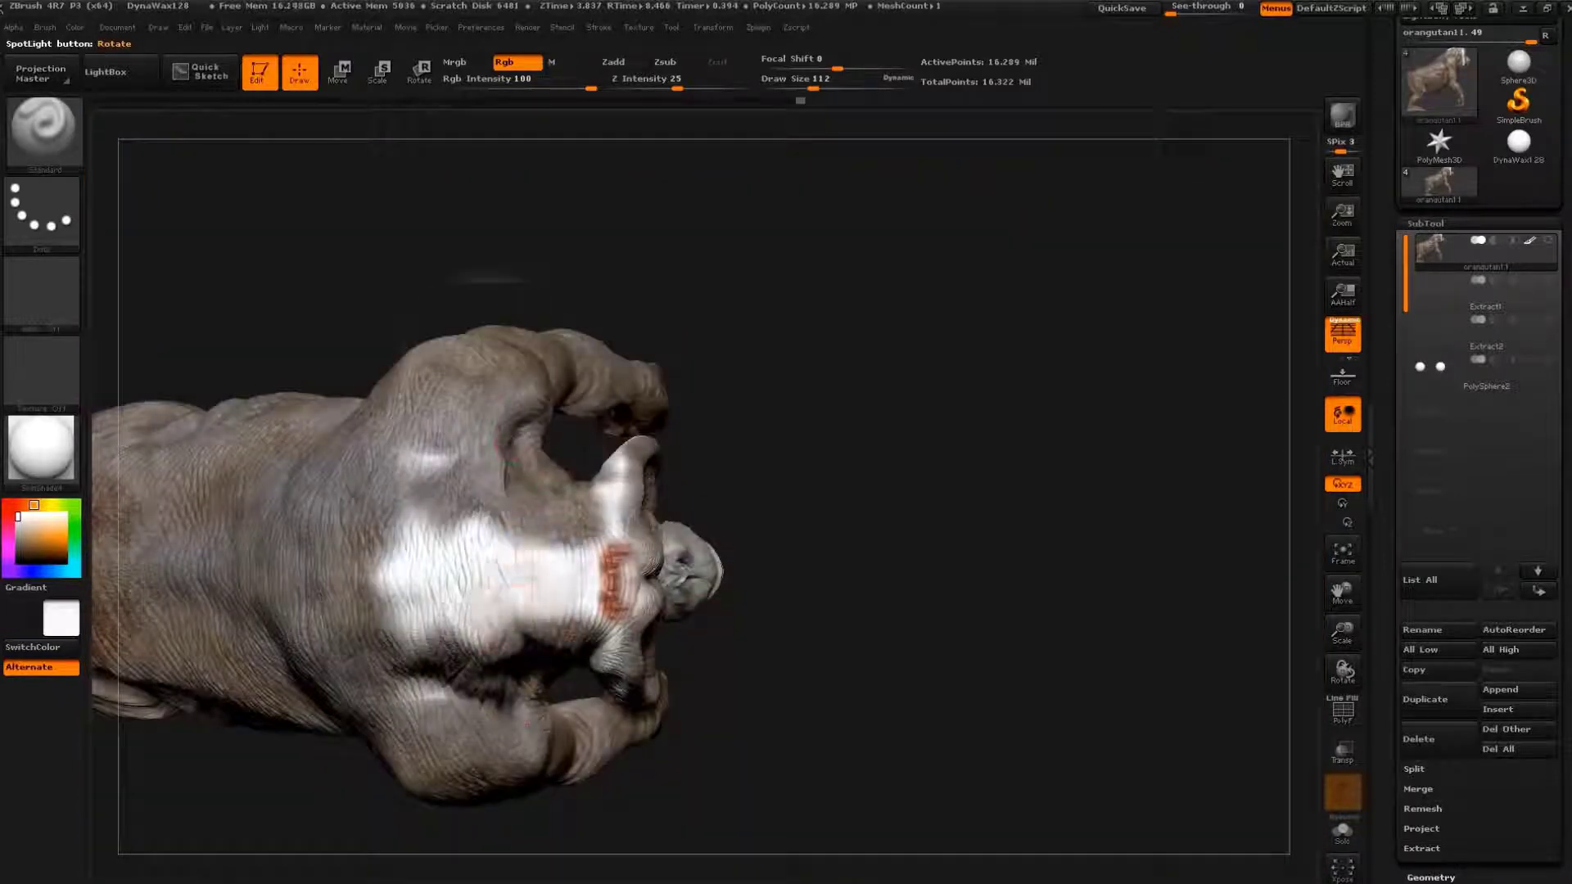
{"action": "key", "text": "shift+z"}
{"action": "key", "text": "shift+z"}
{"action": "mouse_move", "coordinate": [393, 583]}
{"action": "left_mouse_down"}
{"action": "mouse_move", "coordinate": [614, 589]}
{"action": "mouse_move", "coordinate": [613, 523]}
{"action": "mouse_move", "coordinate": [622, 663]}
{"action": "left_mouse_up"}
{"action": "left_click_drag", "start_coordinate": [638, 532], "coordinate": [626, 626]}
{"action": "mouse_move", "coordinate": [458, 458]}
{"action": "left_mouse_down"}
{"action": "mouse_move", "coordinate": [402, 450]}
{"action": "mouse_move", "coordinate": [393, 471]}
{"action": "mouse_move", "coordinate": [482, 409]}
{"action": "left_mouse_up"}
{"action": "left_click_drag", "start_coordinate": [385, 430], "coordinate": [369, 482]}
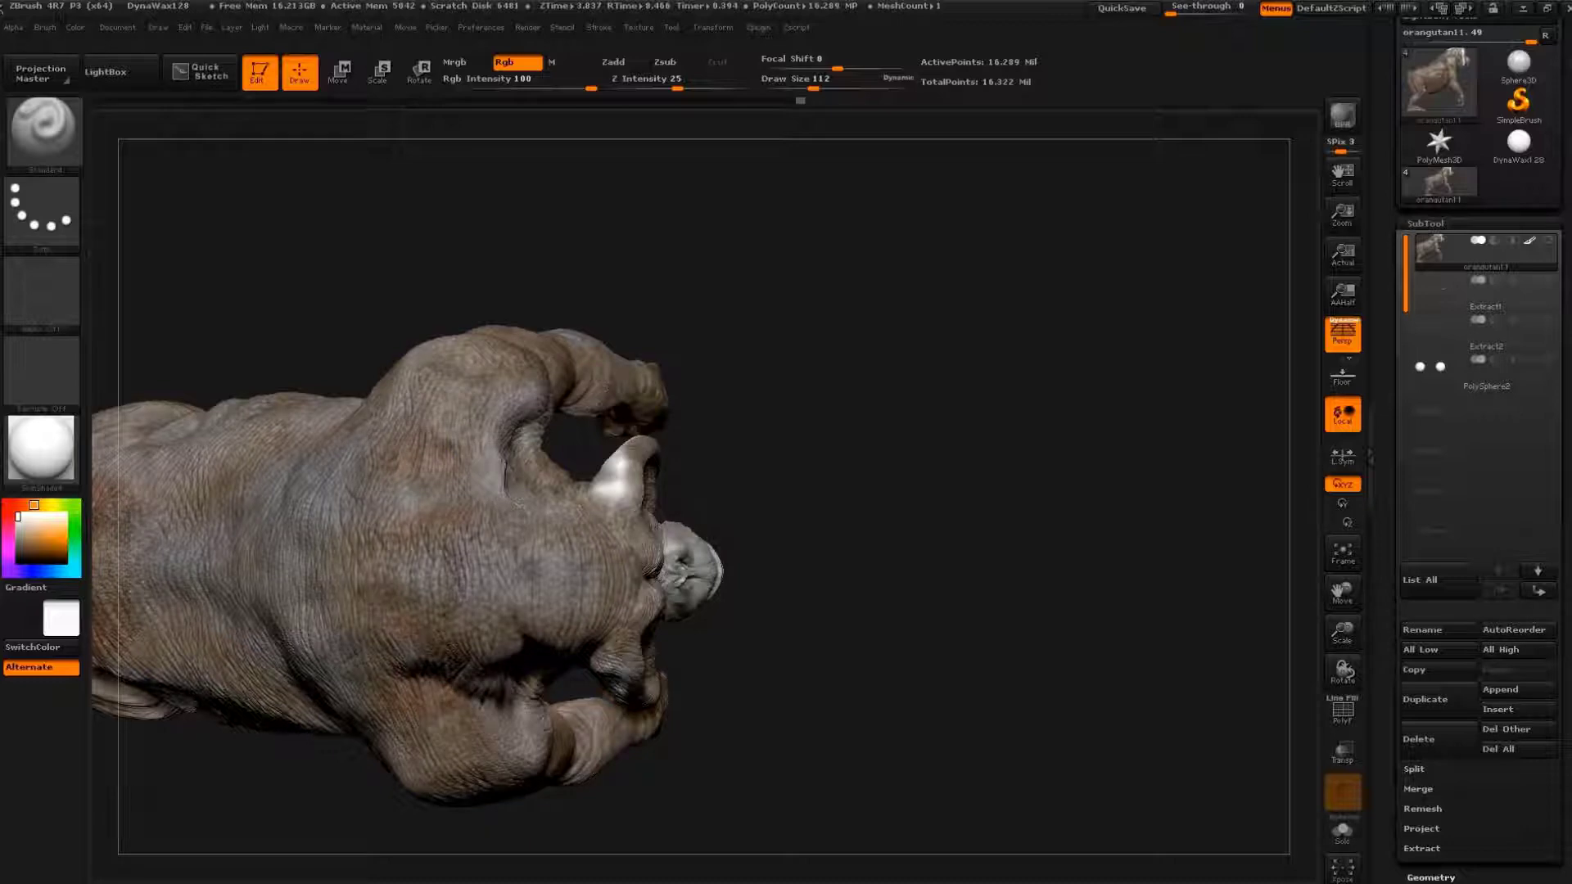
- Reposition the rhino reference to sample different skin areas for the back
{"action": "key", "text": "shift+z"}
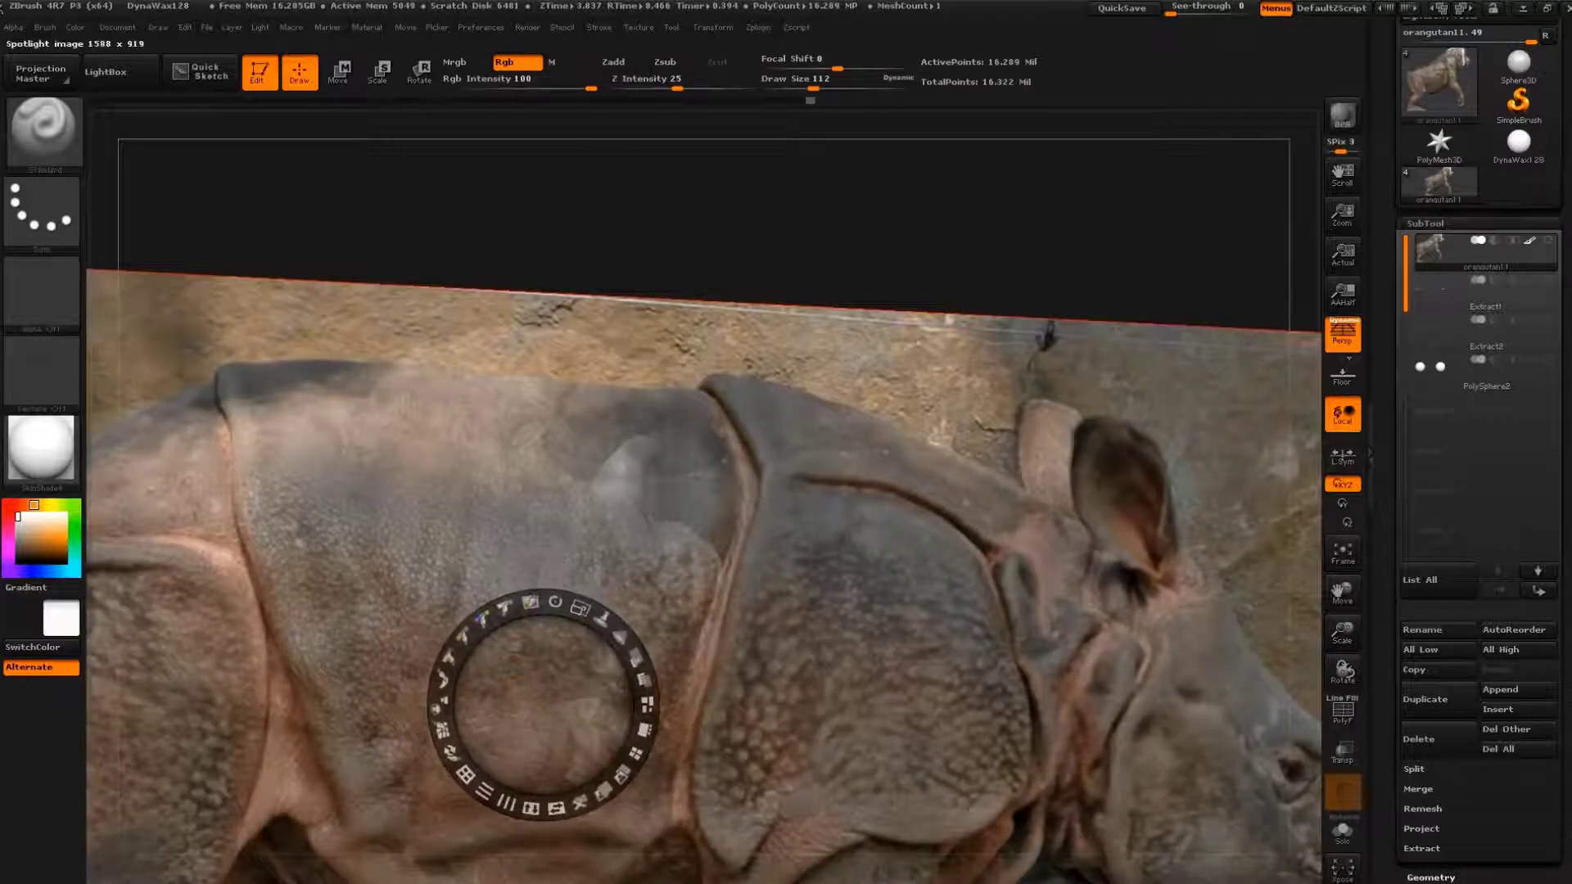
{"action": "left_click_drag", "start_coordinate": [544, 638], "coordinate": [573, 670]}
{"action": "key", "text": "shift+z"}
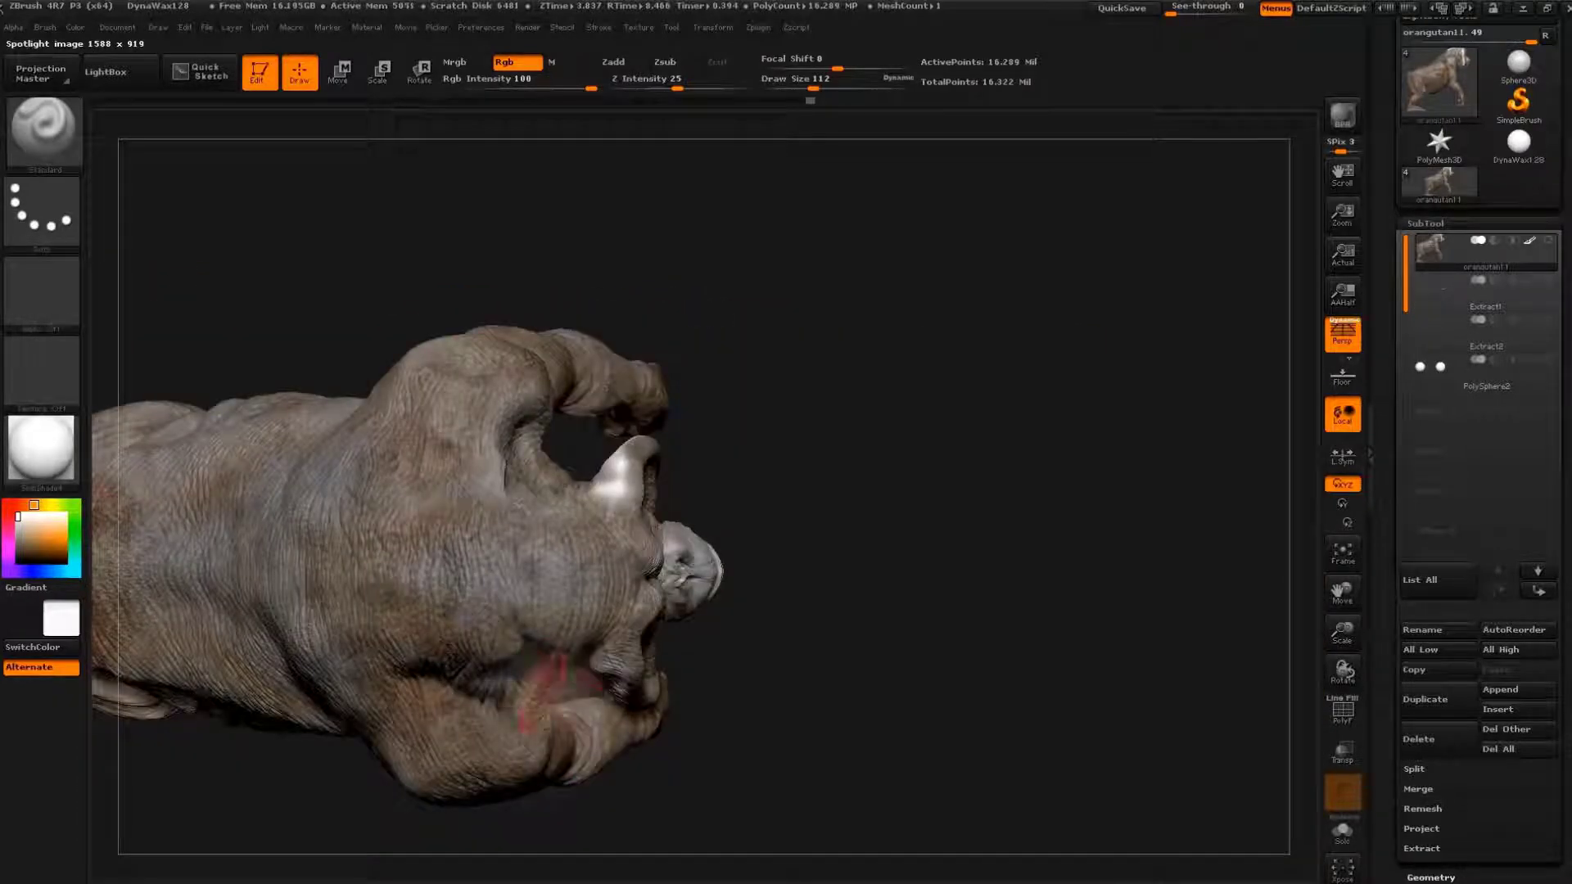
{"action": "key", "text": "shift+z"}
{"action": "mouse_move", "coordinate": [561, 737]}
{"action": "left_mouse_down"}
{"action": "mouse_move", "coordinate": [631, 561]}
{"action": "mouse_move", "coordinate": [596, 491]}
{"action": "mouse_move", "coordinate": [581, 509]}
{"action": "left_mouse_up"}
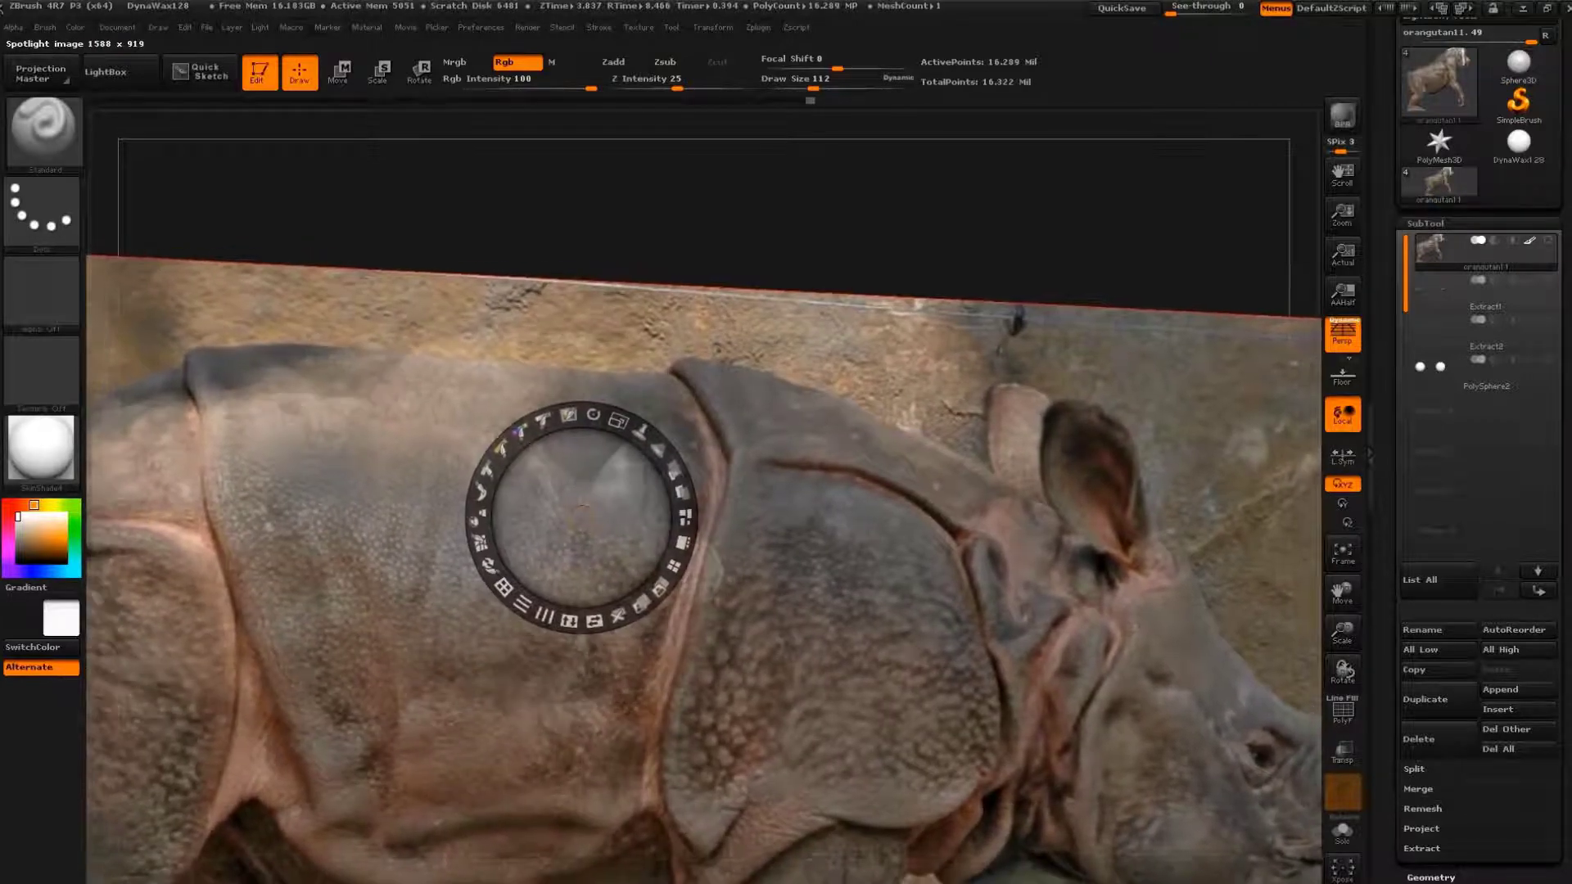
{"action": "key", "text": "shift+z"}
- Shift the rhino image, paint the shoulder, and turn the model back toward the face
{"action": "key", "text": "shift+z"}
{"action": "left_click_drag", "start_coordinate": [666, 467], "coordinate": [726, 355]}
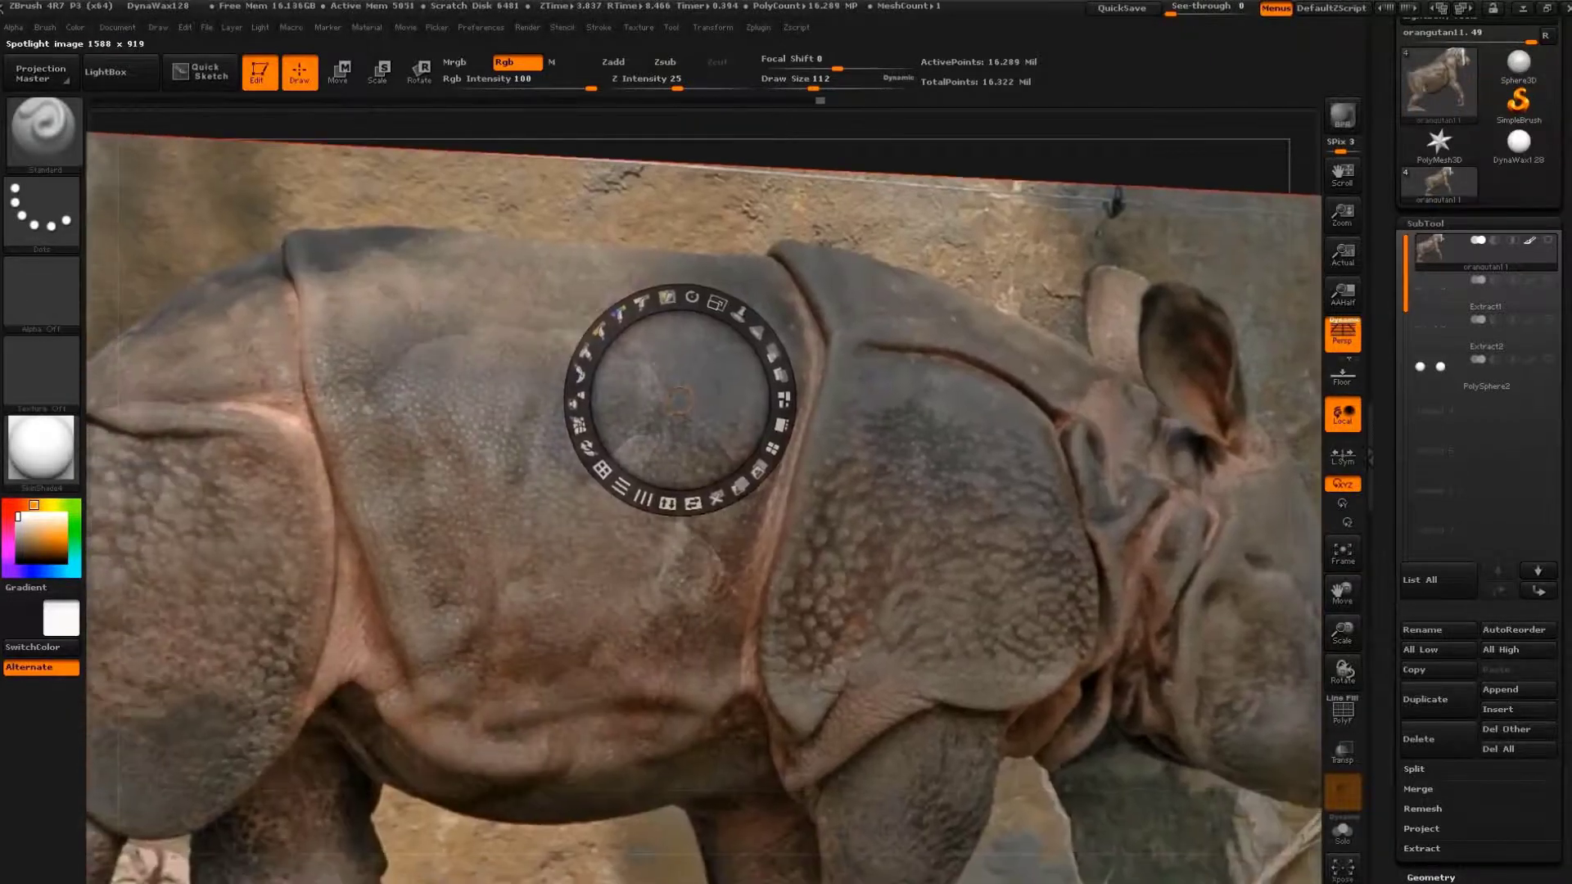
{"action": "key", "text": "shift+z"}
{"action": "left_click_drag", "start_coordinate": [804, 390], "coordinate": [817, 491]}
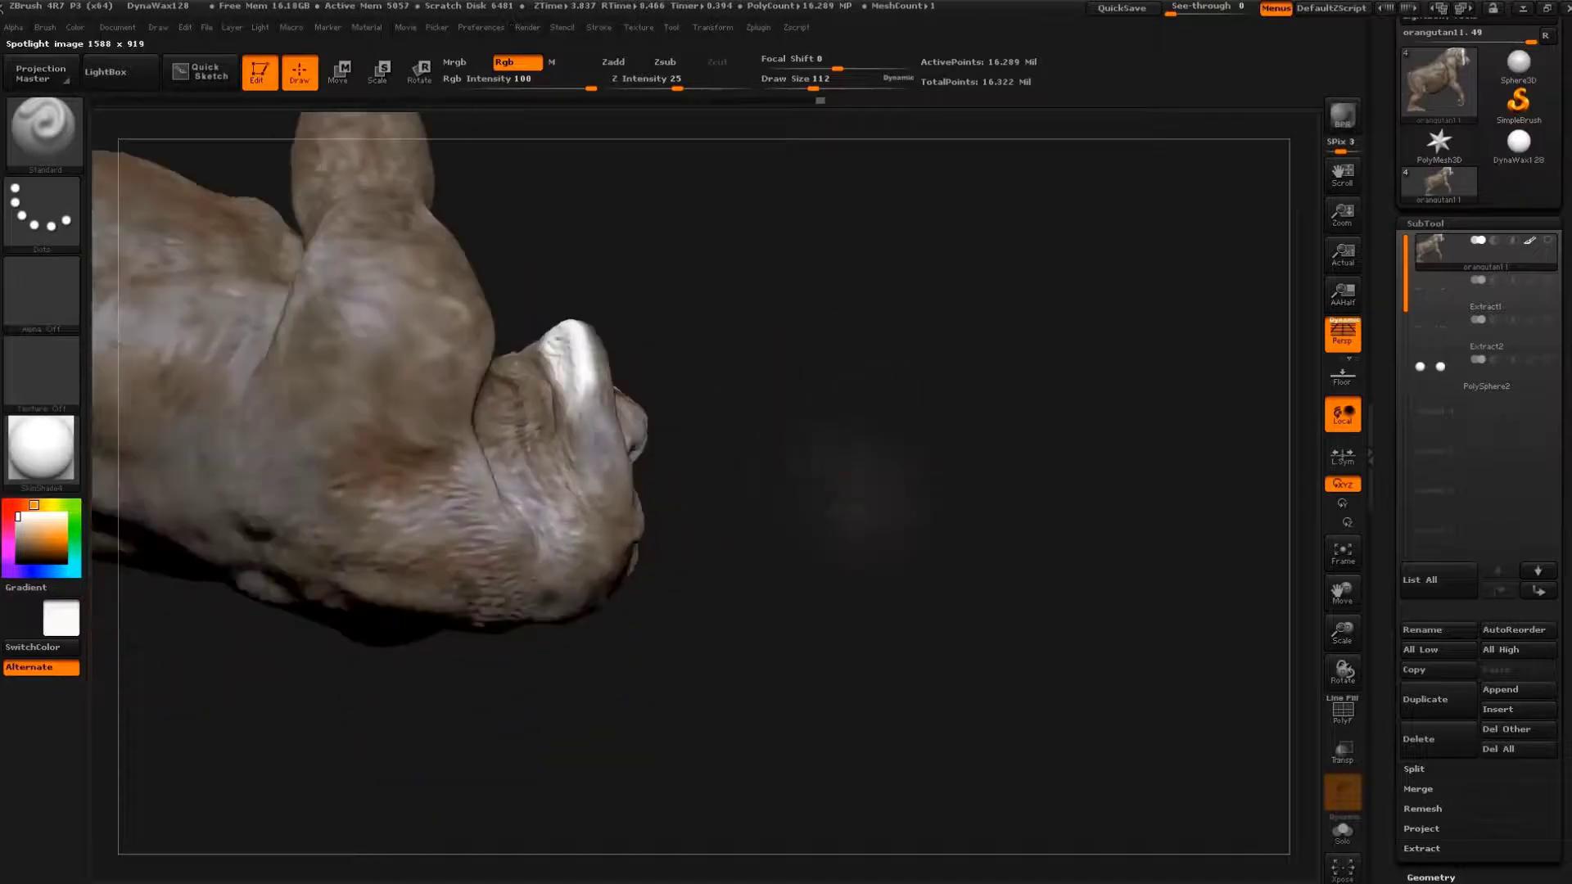
{"action": "key", "text": "shift+z"}
{"action": "key", "text": "shift+z"}
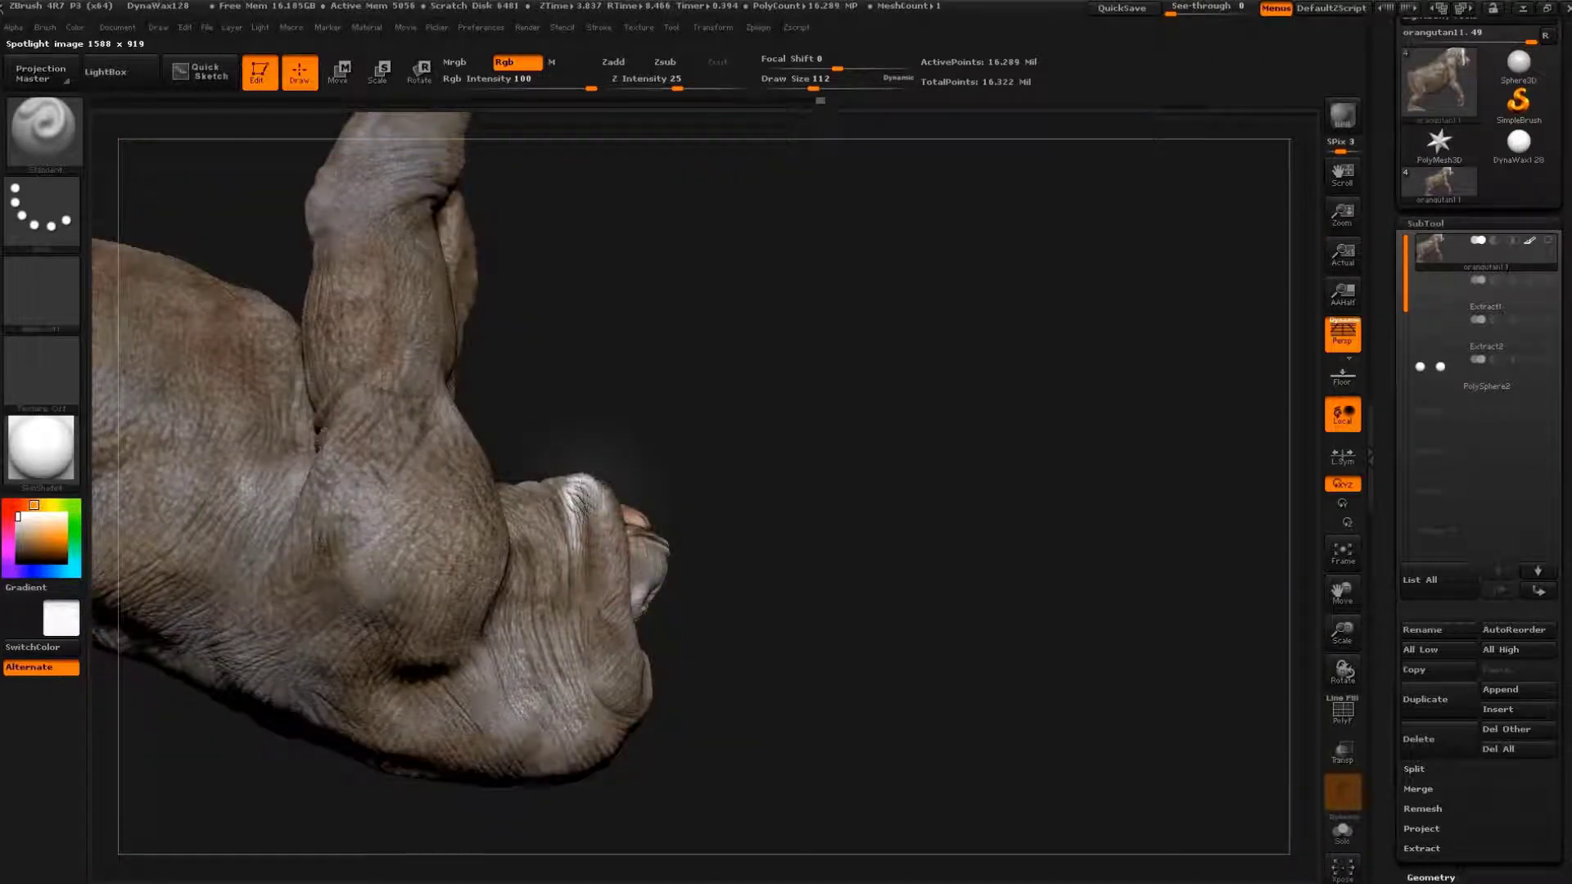
{"action": "mouse_move", "coordinate": [647, 532]}
{"action": "left_mouse_down"}
{"action": "mouse_move", "coordinate": [701, 631]}
{"action": "mouse_move", "coordinate": [870, 414]}
{"action": "mouse_move", "coordinate": [1007, 516]}
{"action": "left_mouse_up"}
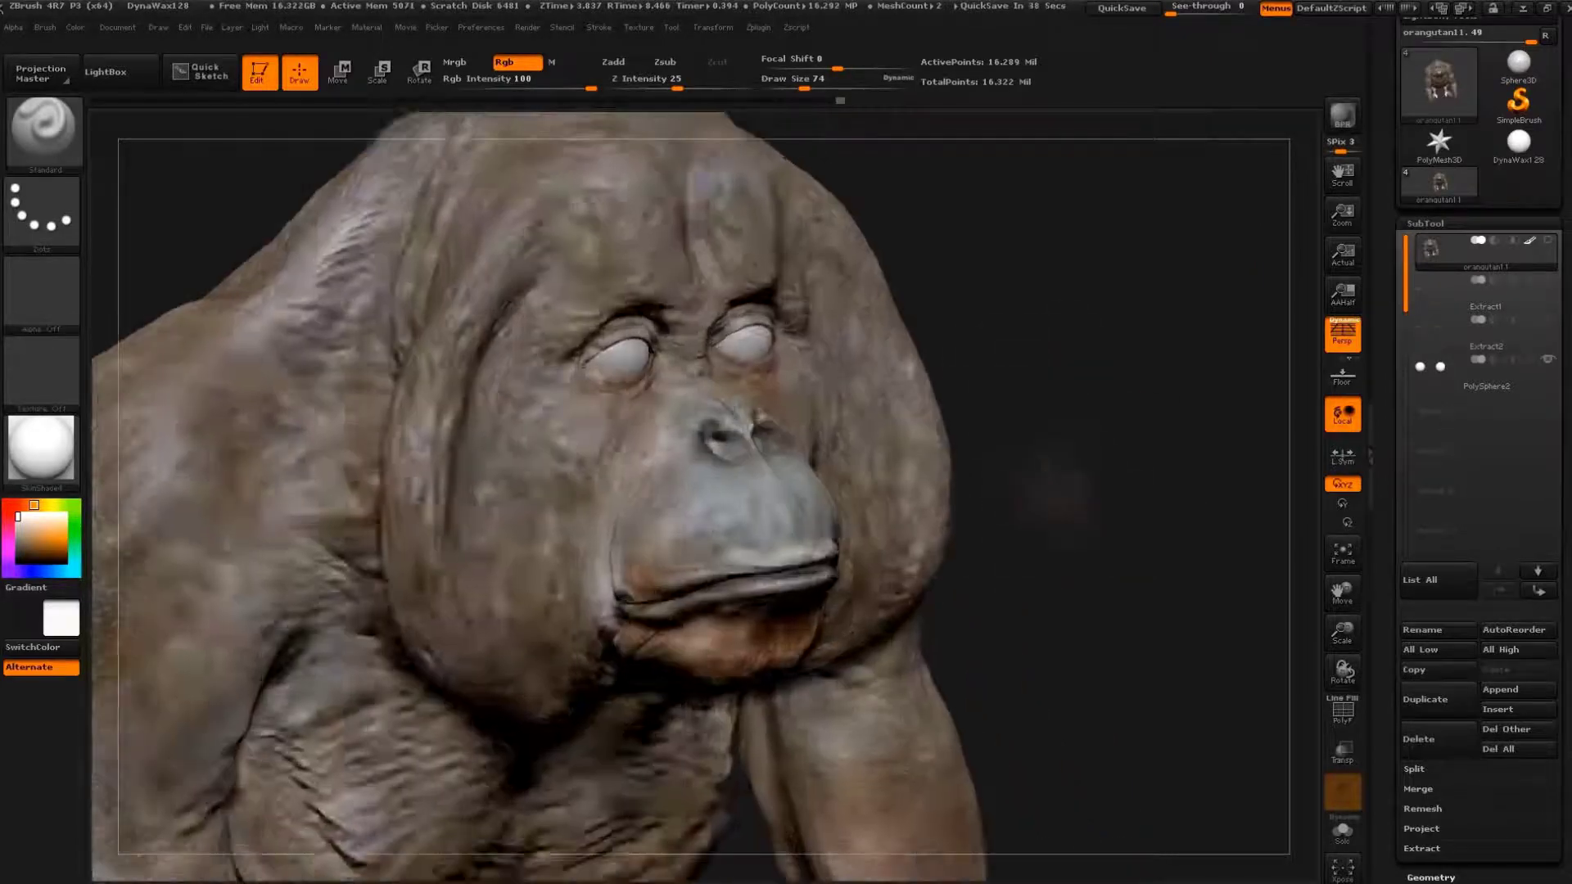
- With a smaller brush, paint reddish rhino-skin tones onto the lip corner and muzzle
{"action": "key", "text": "s"}
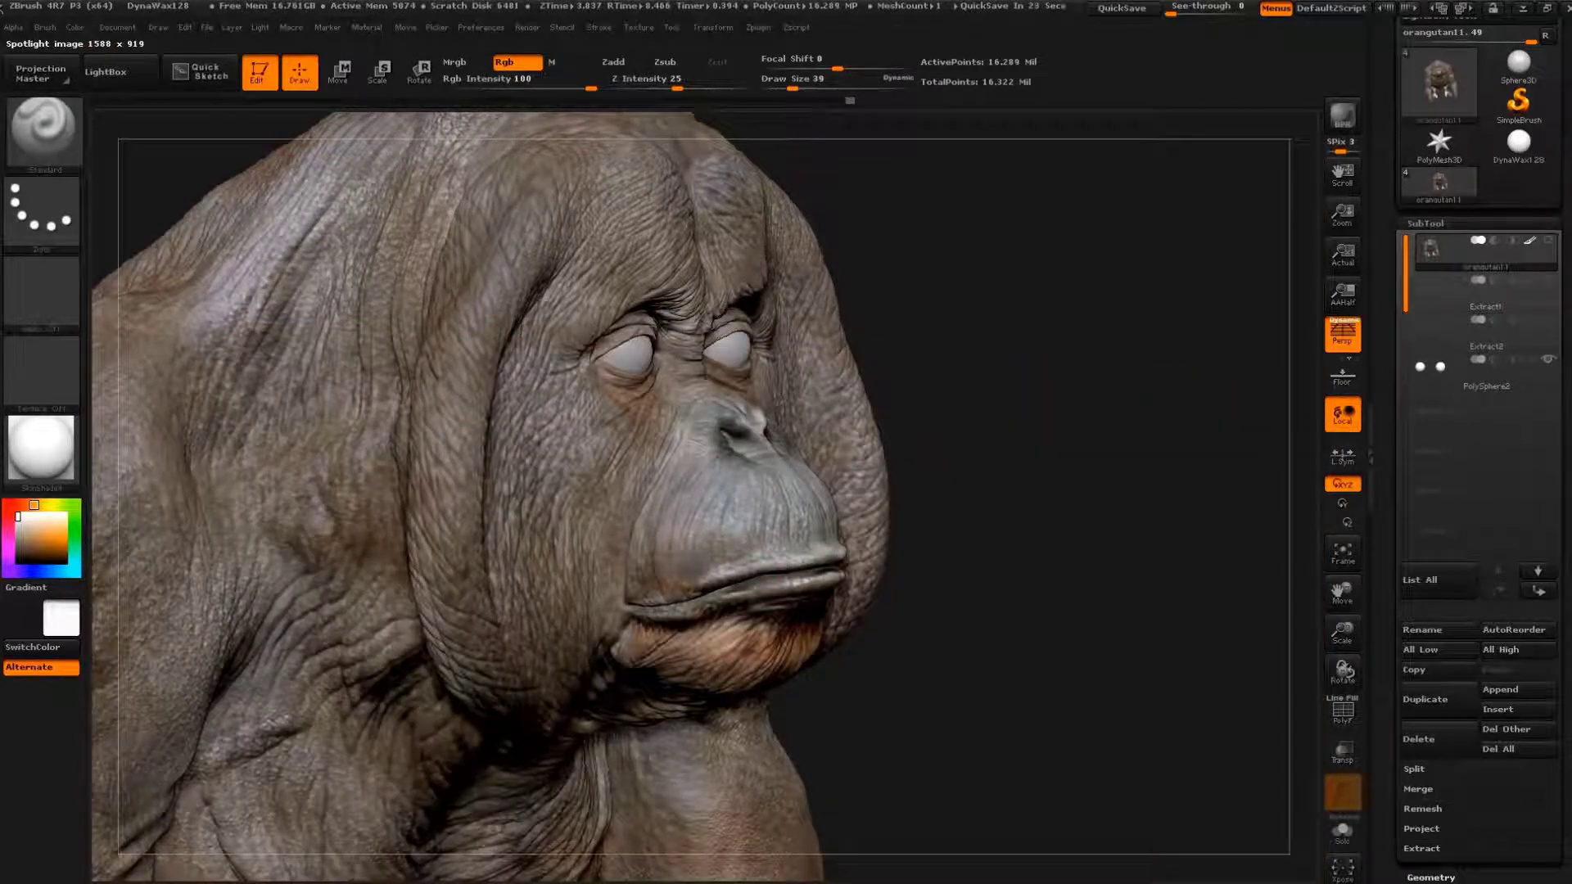
{"action": "key", "text": "shift+z"}
{"action": "key", "text": "shift+z"}
{"action": "left_click_drag", "start_coordinate": [823, 606], "coordinate": [843, 578]}
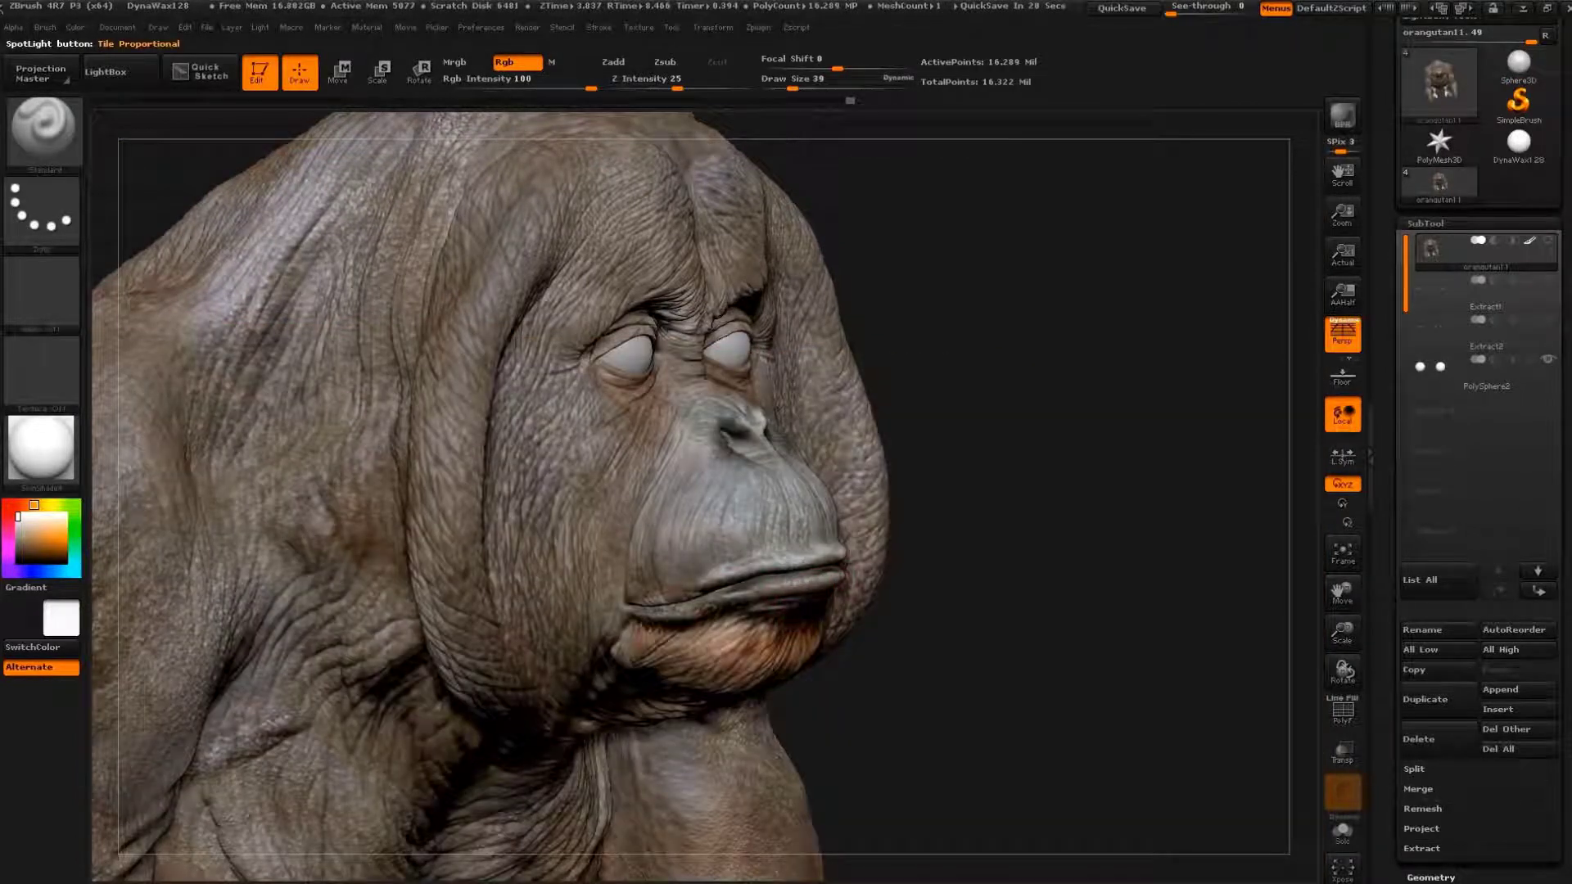
{"action": "mouse_move", "coordinate": [947, 551]}
{"action": "left_mouse_down"}
{"action": "mouse_move", "coordinate": [887, 577]}
{"action": "mouse_move", "coordinate": [990, 622]}
{"action": "mouse_move", "coordinate": [814, 544]}
{"action": "left_mouse_up"}
{"action": "key", "text": "shift+z"}
{"action": "key", "text": "shift+z"}
{"action": "key", "text": "shift+z"}
{"action": "key", "text": "shift+z"}
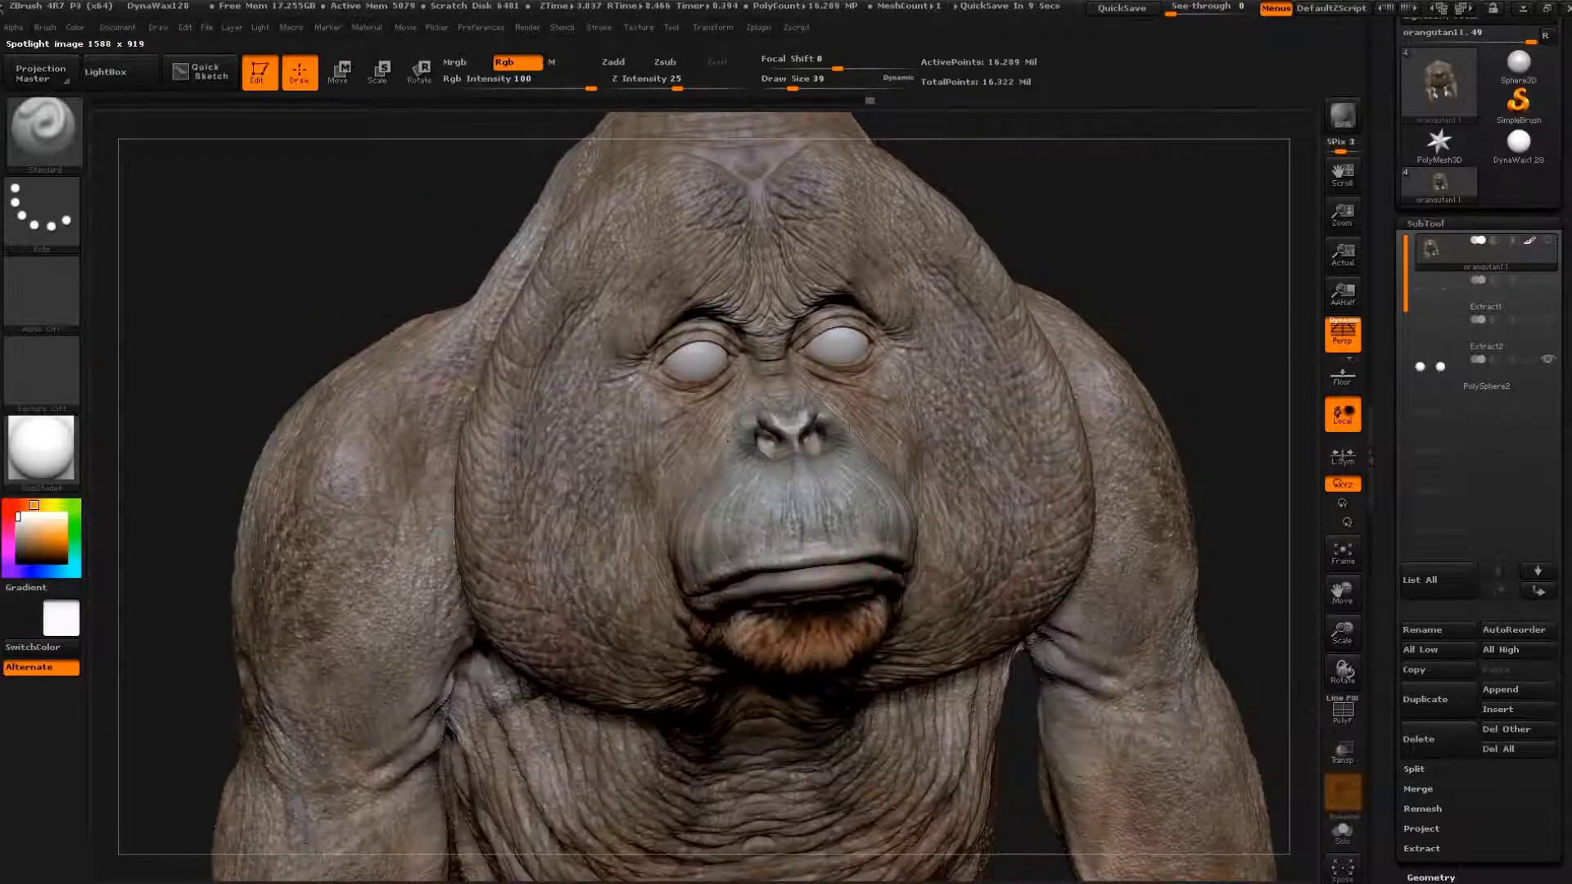
{"action": "left_click_drag", "start_coordinate": [1010, 396], "coordinate": [926, 582]}
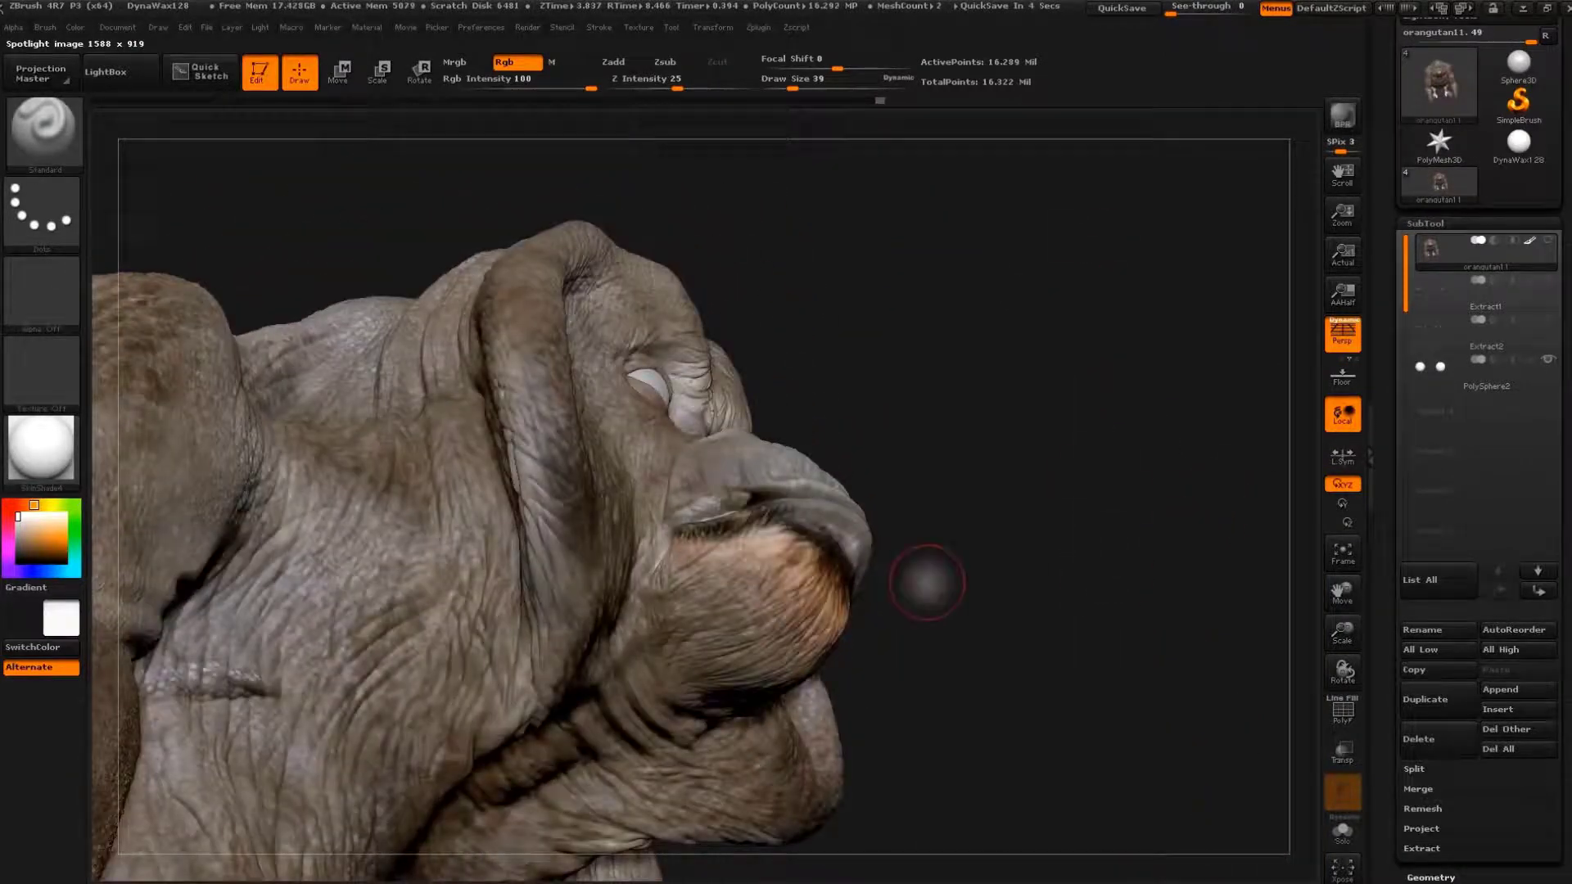
{"action": "key", "text": "shift+z"}
{"action": "key", "text": "z"}
{"action": "left_click_drag", "start_coordinate": [659, 555], "coordinate": [680, 587]}
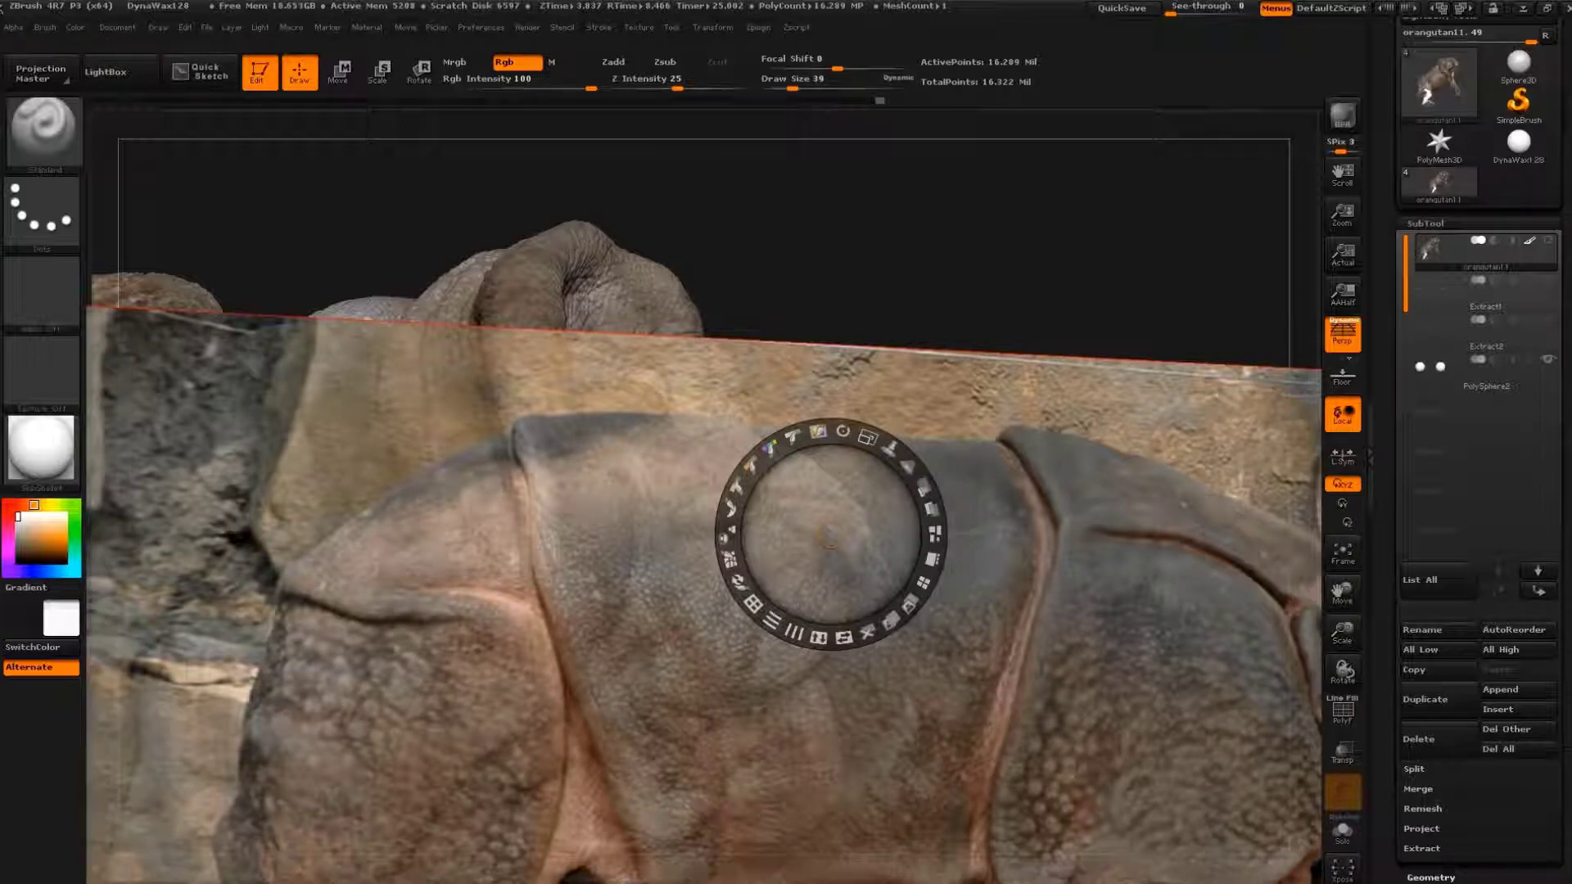
- Frame the whole body and orbit to look down on the orangutan's back
{"action": "key", "text": "shift+z"}
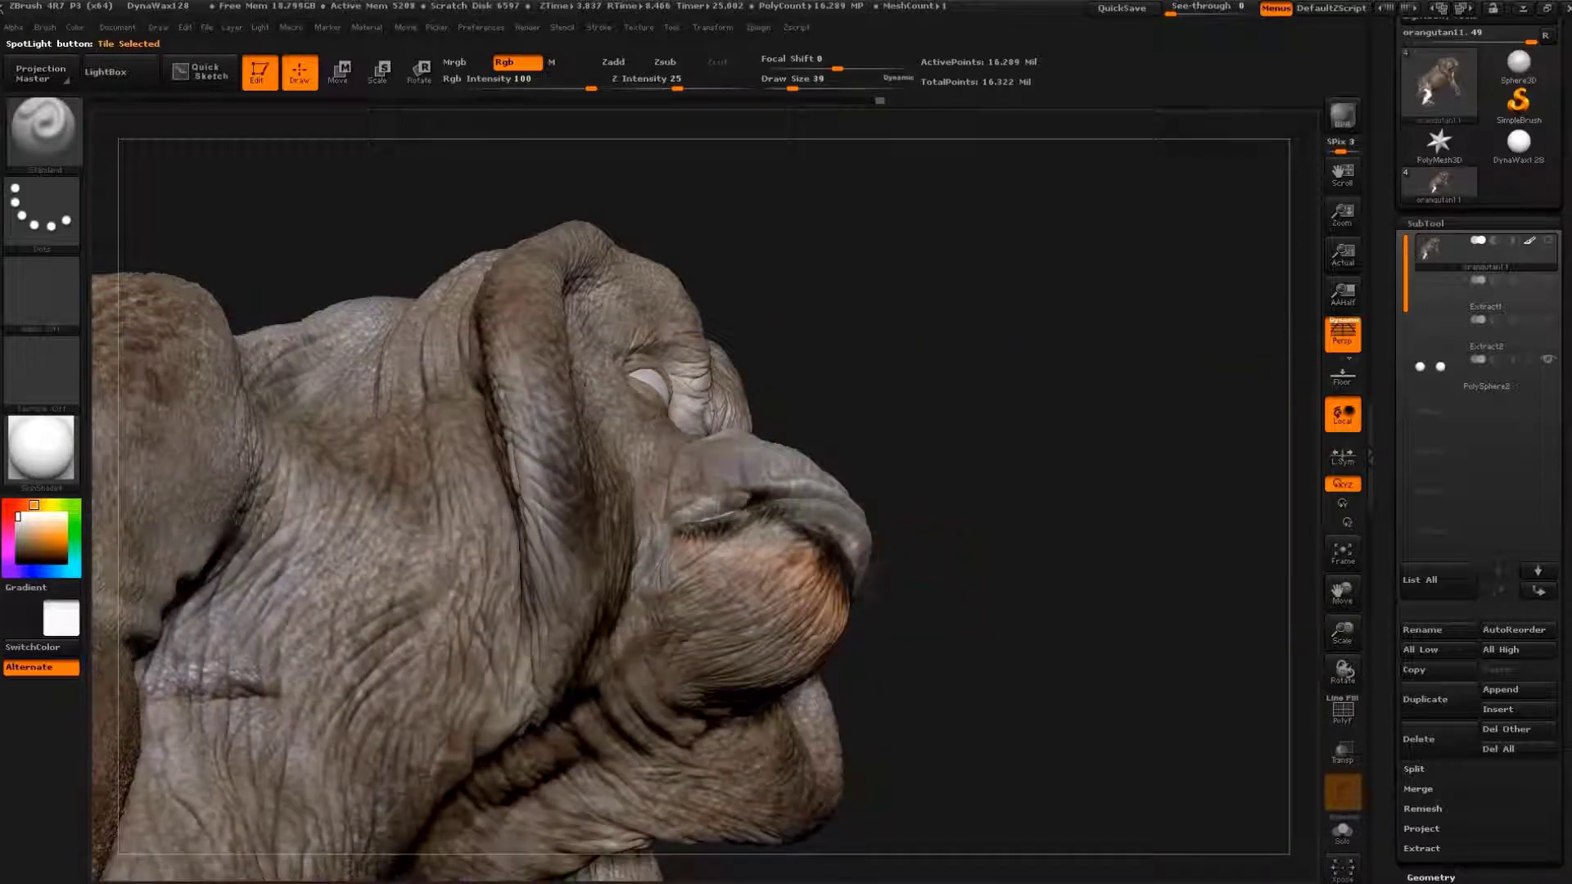
{"action": "key", "text": "shift+z"}
{"action": "key", "text": "shift+z"}
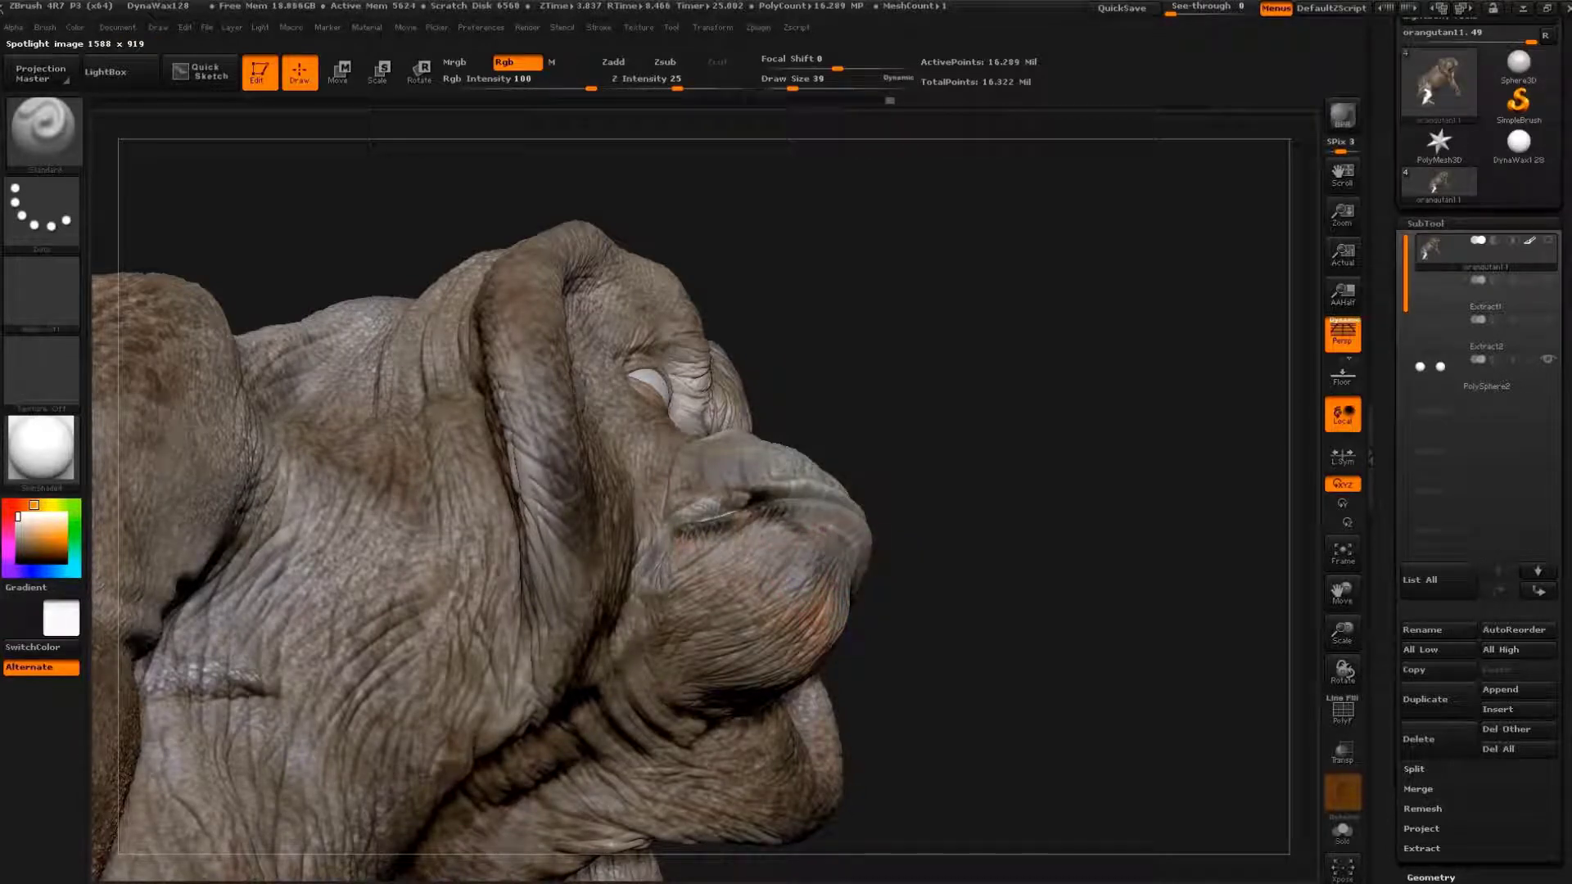
{"action": "key", "text": "shift+z"}
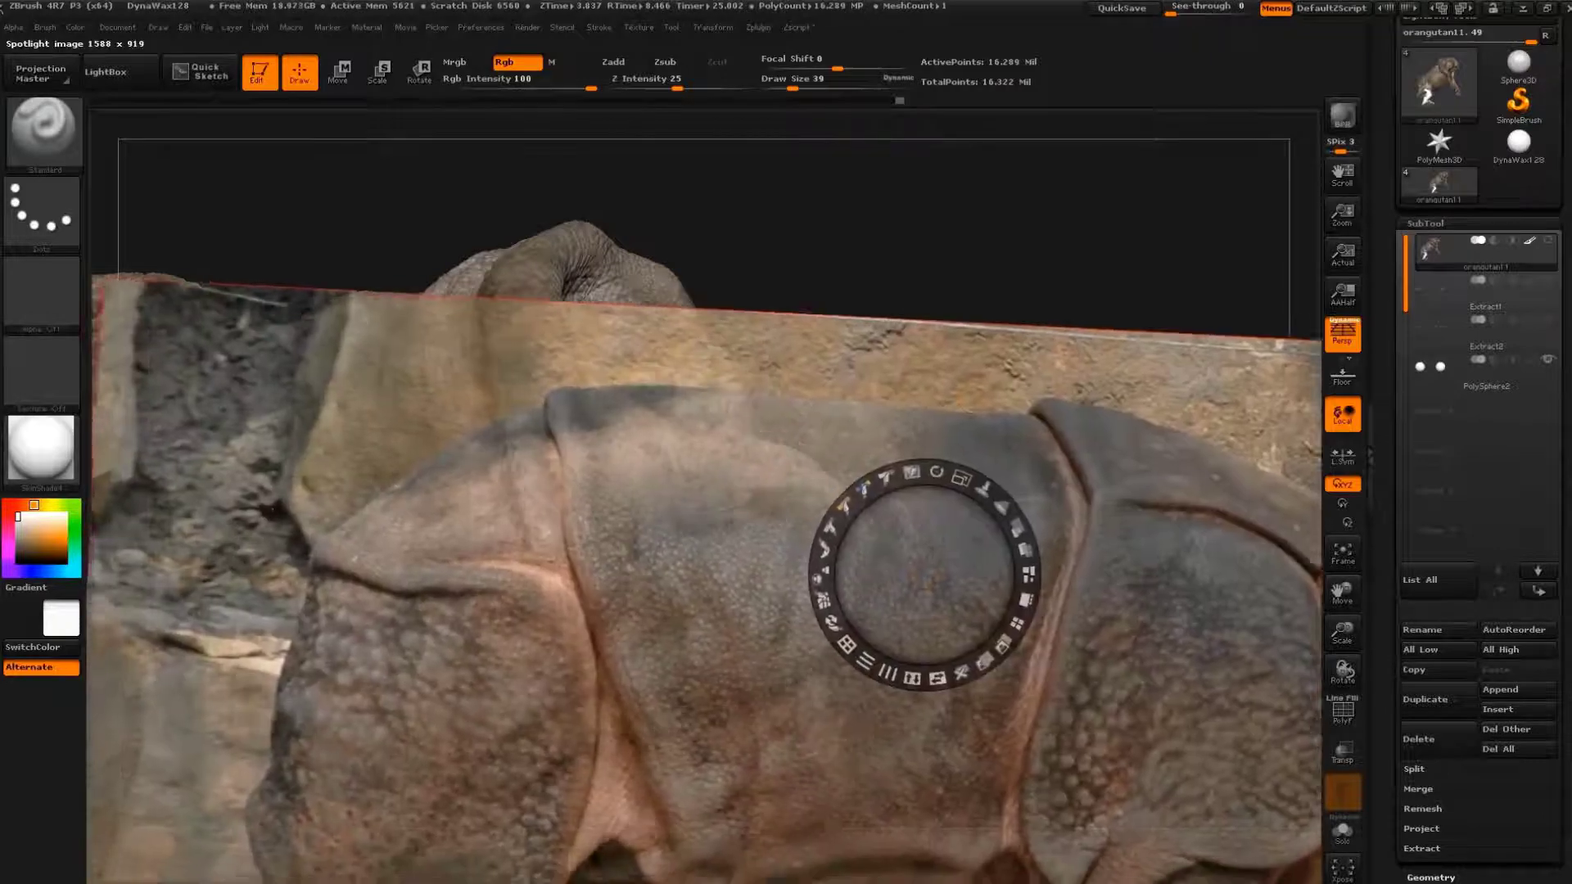
{"action": "key", "text": "shift+z"}
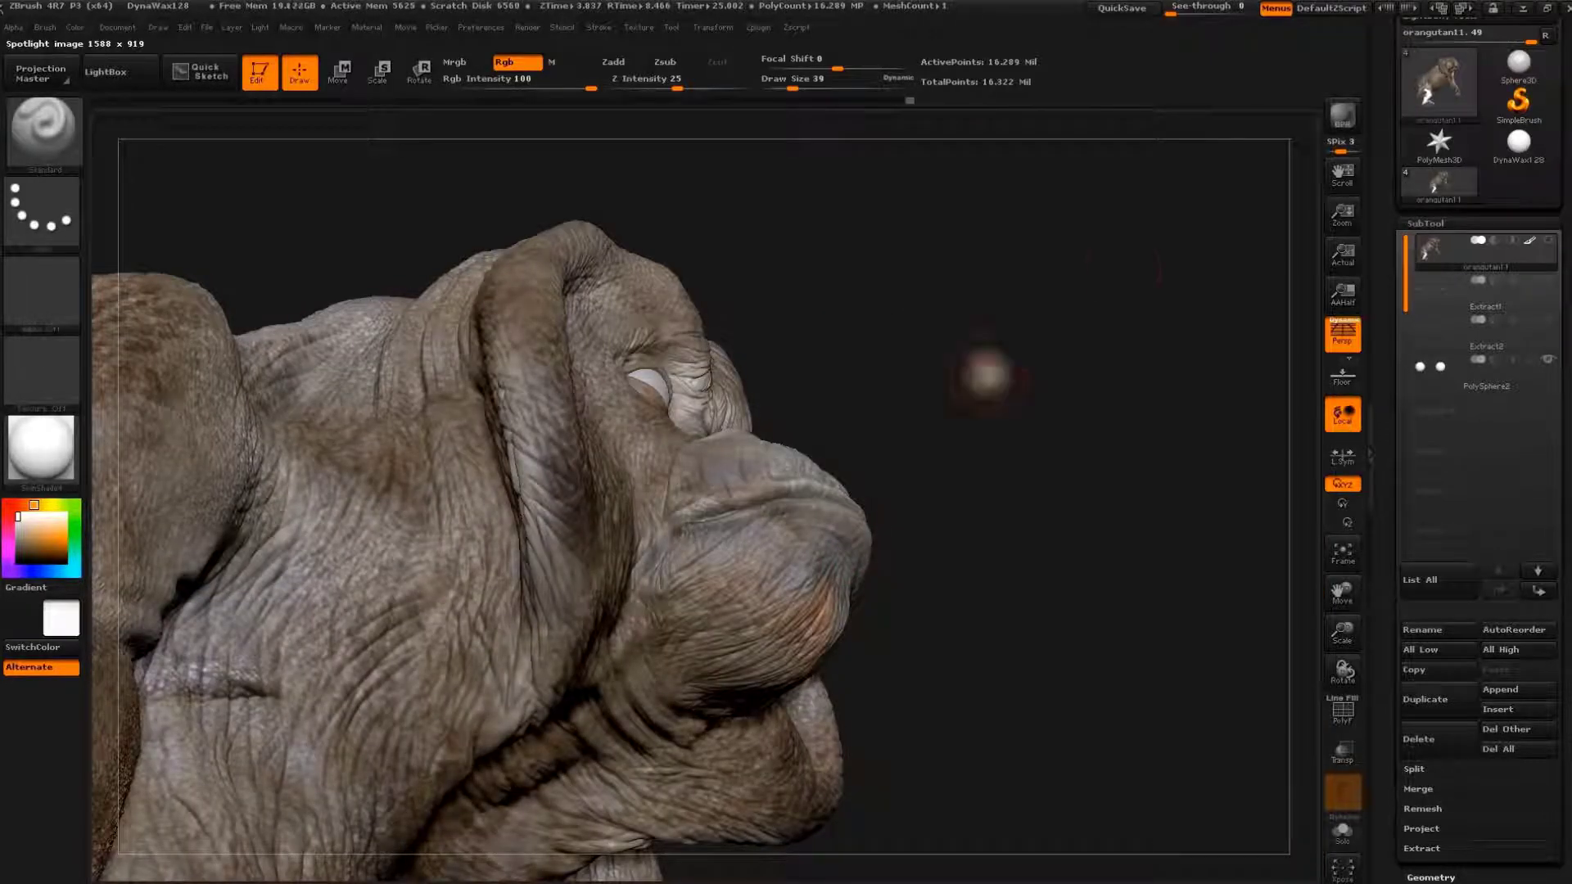
{"action": "left_click_drag", "start_coordinate": [898, 421], "coordinate": [1232, 473]}
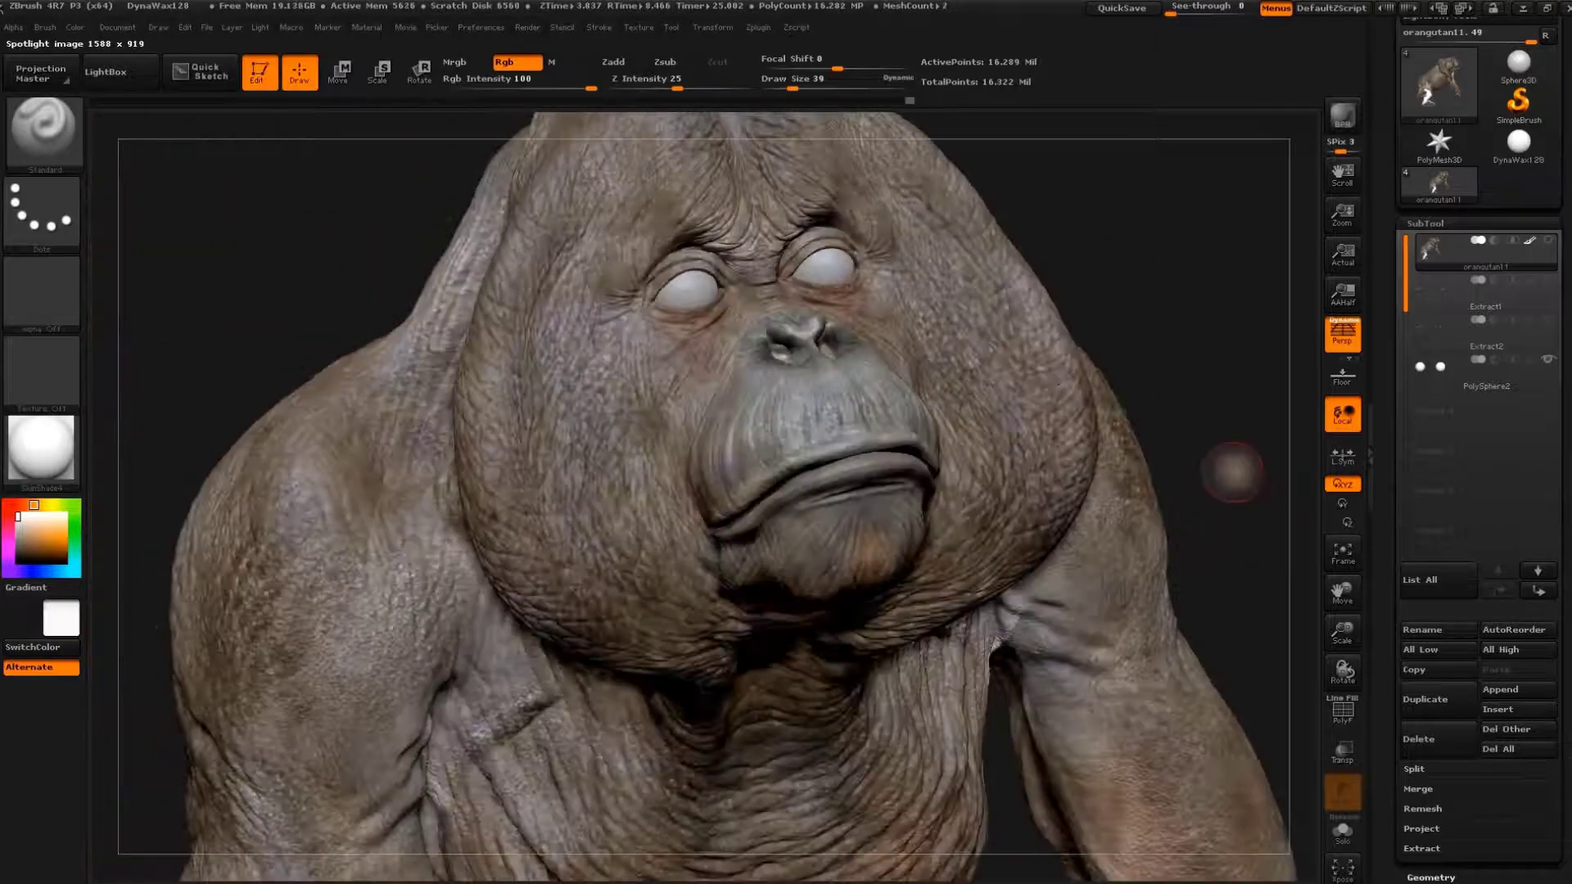
{"action": "key", "text": "f"}
{"action": "mouse_move", "coordinate": [1087, 350]}
{"action": "left_mouse_down"}
{"action": "mouse_move", "coordinate": [1068, 564]}
{"action": "mouse_move", "coordinate": [1059, 537]}
{"action": "mouse_move", "coordinate": [1122, 533]}
{"action": "mouse_move", "coordinate": [1087, 495]}
{"action": "mouse_move", "coordinate": [1122, 604]}
{"action": "mouse_move", "coordinate": [1119, 561]}
{"action": "mouse_move", "coordinate": [1096, 590]}
{"action": "mouse_move", "coordinate": [1056, 562]}
{"action": "mouse_move", "coordinate": [1122, 568]}
{"action": "mouse_move", "coordinate": [965, 677]}
{"action": "mouse_move", "coordinate": [908, 695]}
{"action": "left_mouse_up"}
- Paint rhino skin over the bright pale patch on the upper back
{"action": "key", "text": "shift+z"}
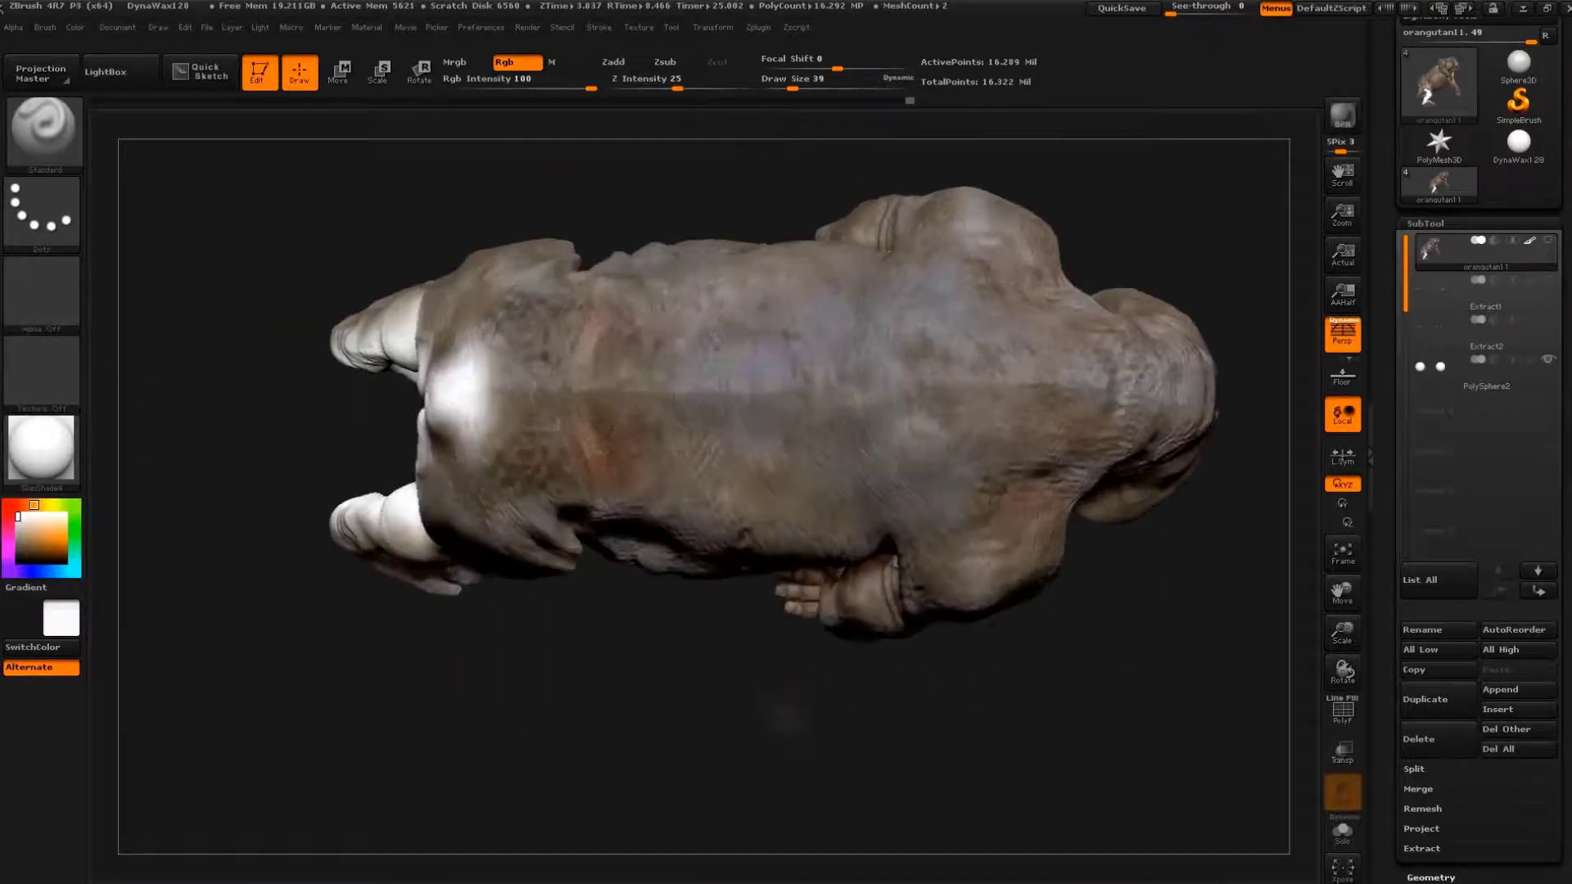
{"action": "key", "text": "z"}
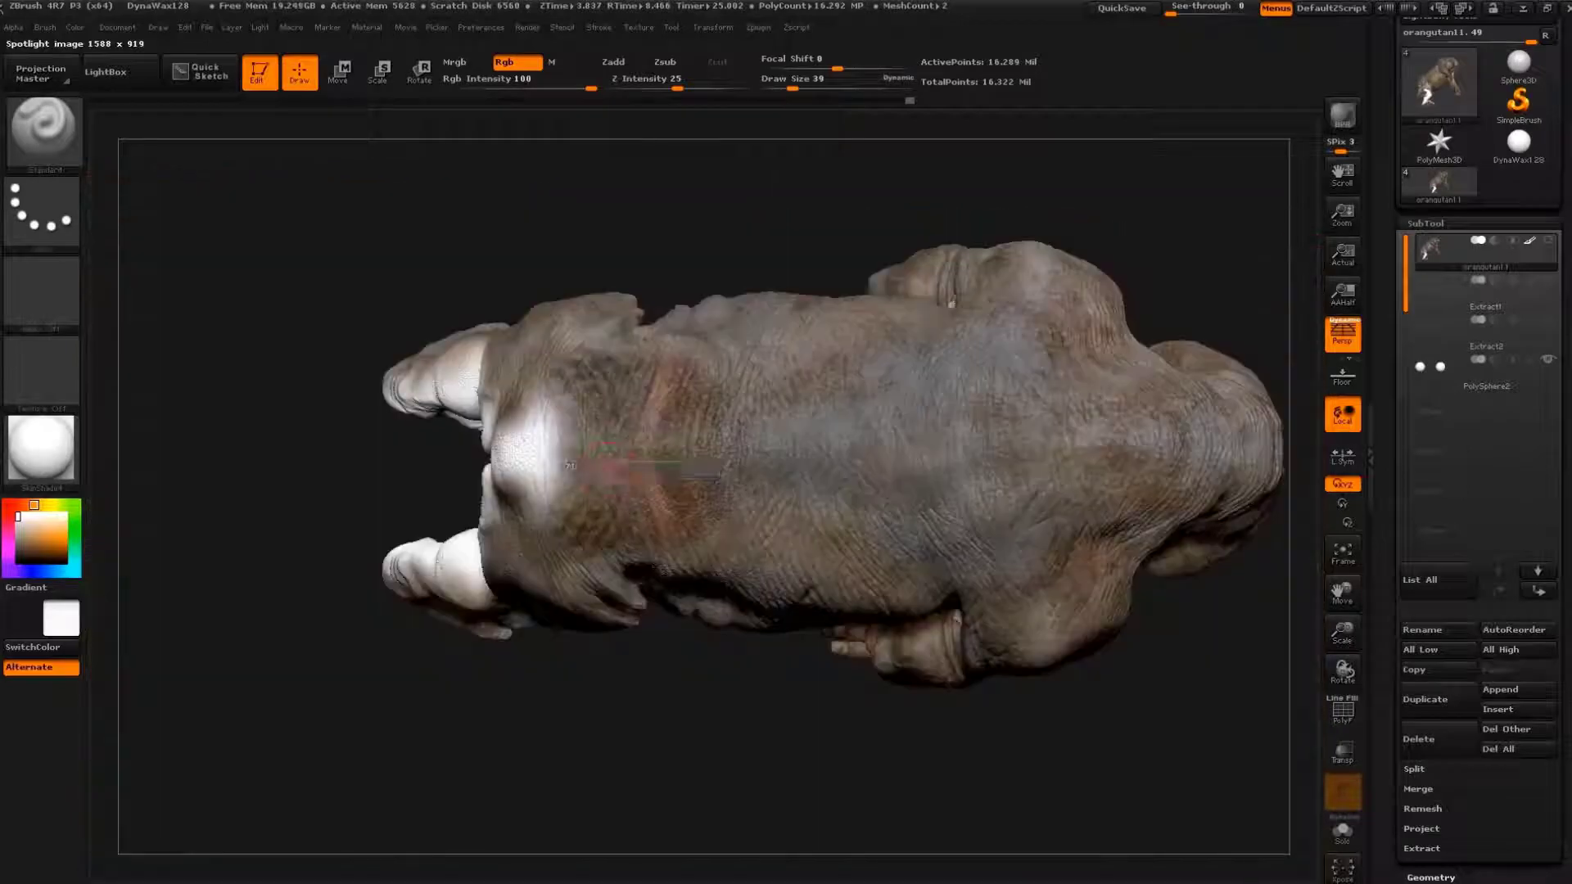
{"action": "left_click_drag", "start_coordinate": [614, 434], "coordinate": [515, 459]}
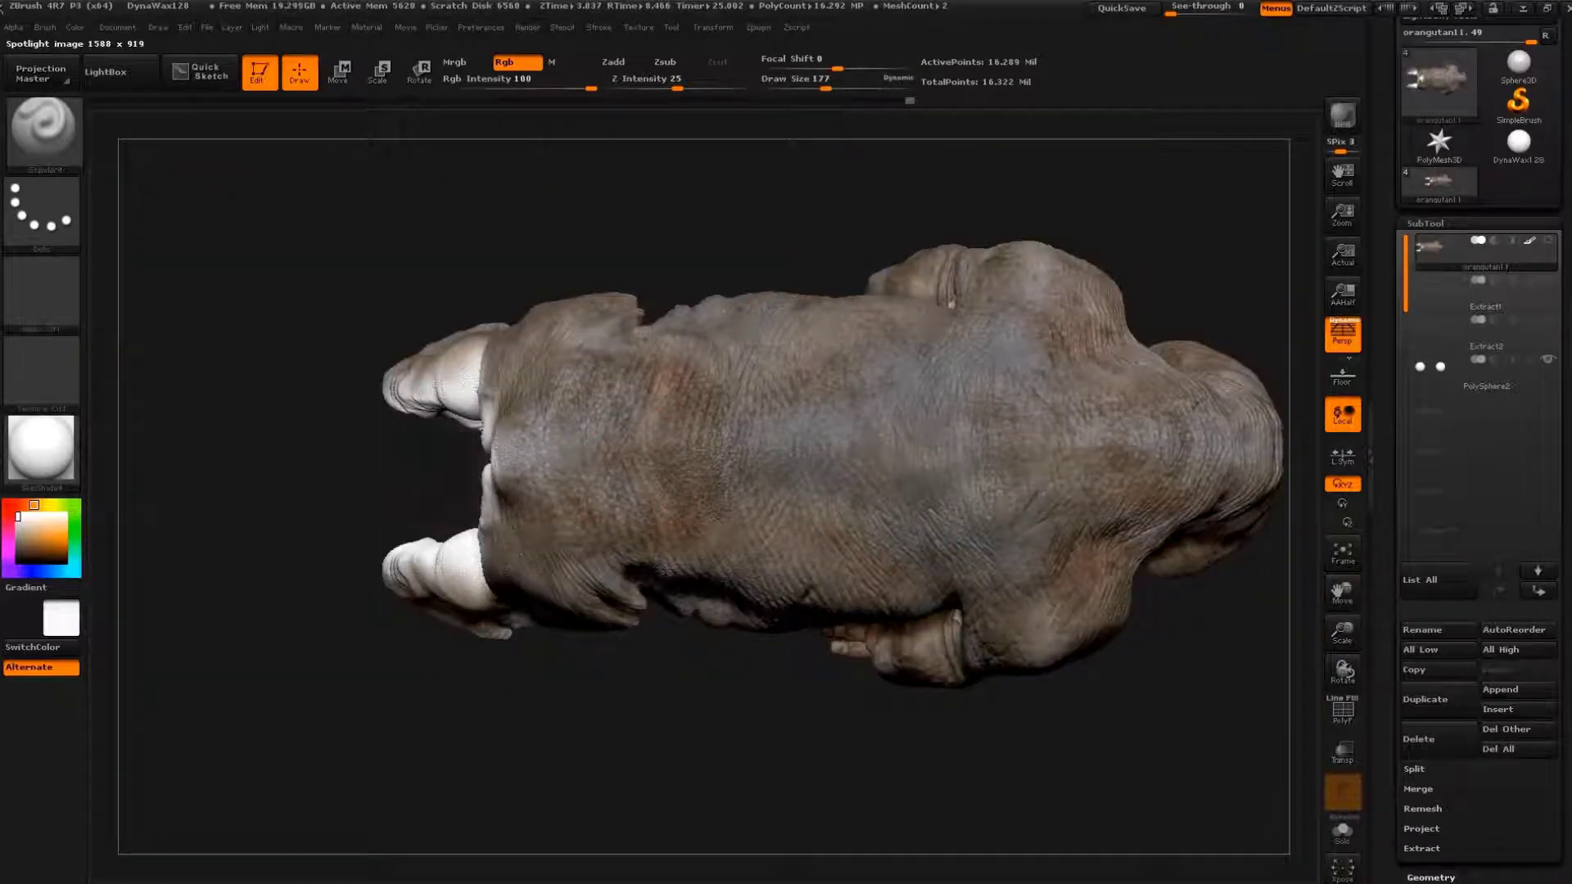
{"action": "key", "text": "z"}
{"action": "left_click_drag", "start_coordinate": [598, 565], "coordinate": [757, 507]}
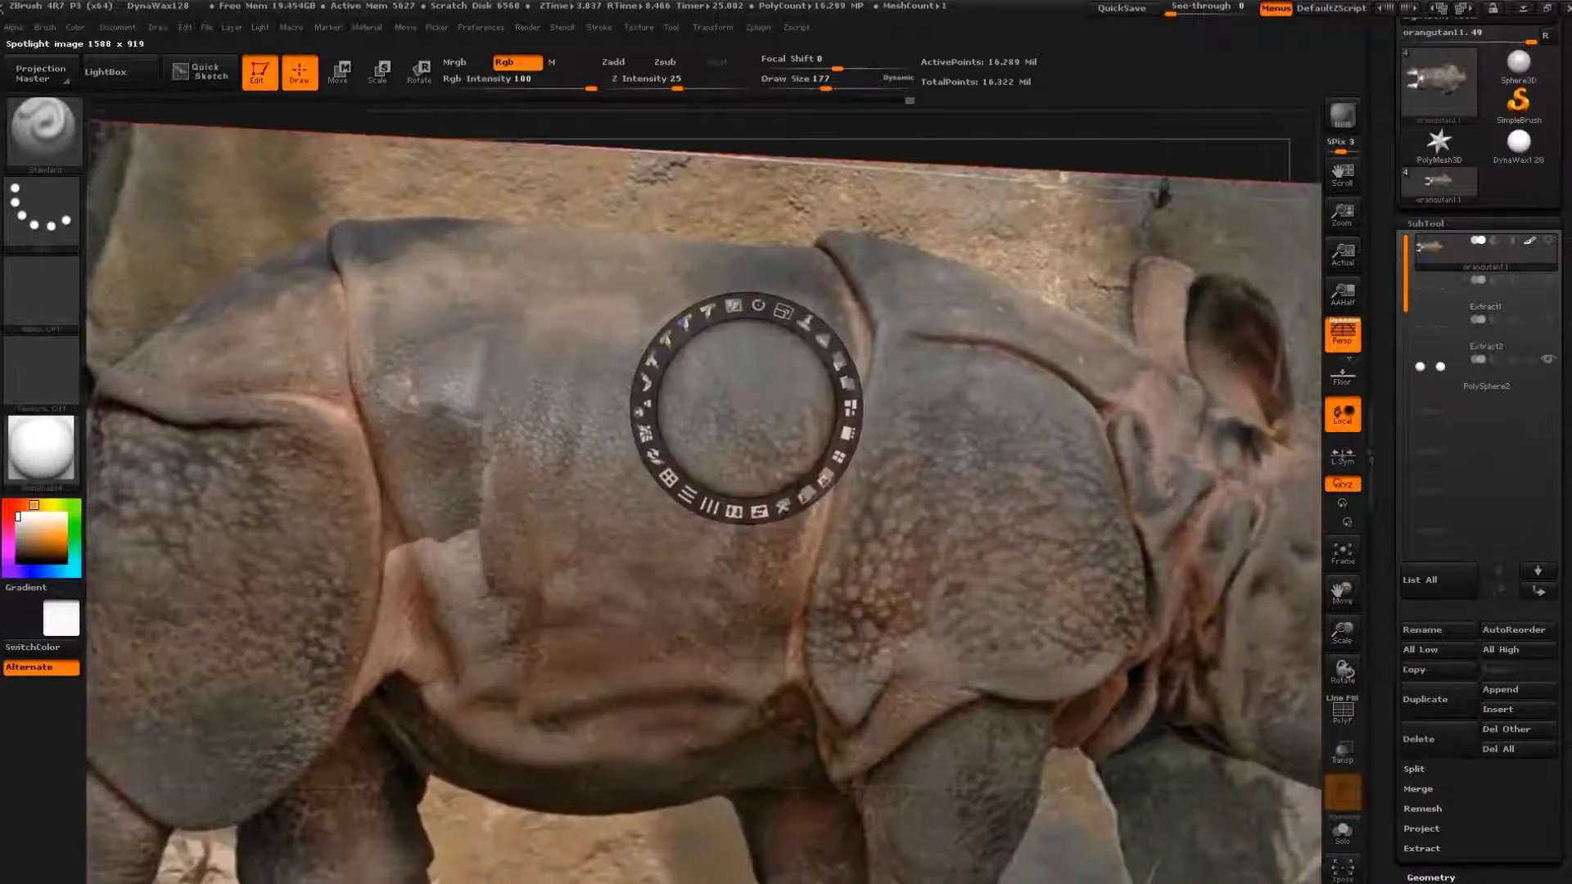
{"action": "key", "text": "z"}
{"action": "key", "text": "z"}
{"action": "left_click_drag", "start_coordinate": [736, 366], "coordinate": [786, 492]}
{"action": "key", "text": "z"}
{"action": "left_click_drag", "start_coordinate": [622, 507], "coordinate": [639, 744]}
- Rotate the model to its back view and reposition the rhino image
{"action": "left_click_drag", "start_coordinate": [647, 205], "coordinate": [647, 524]}
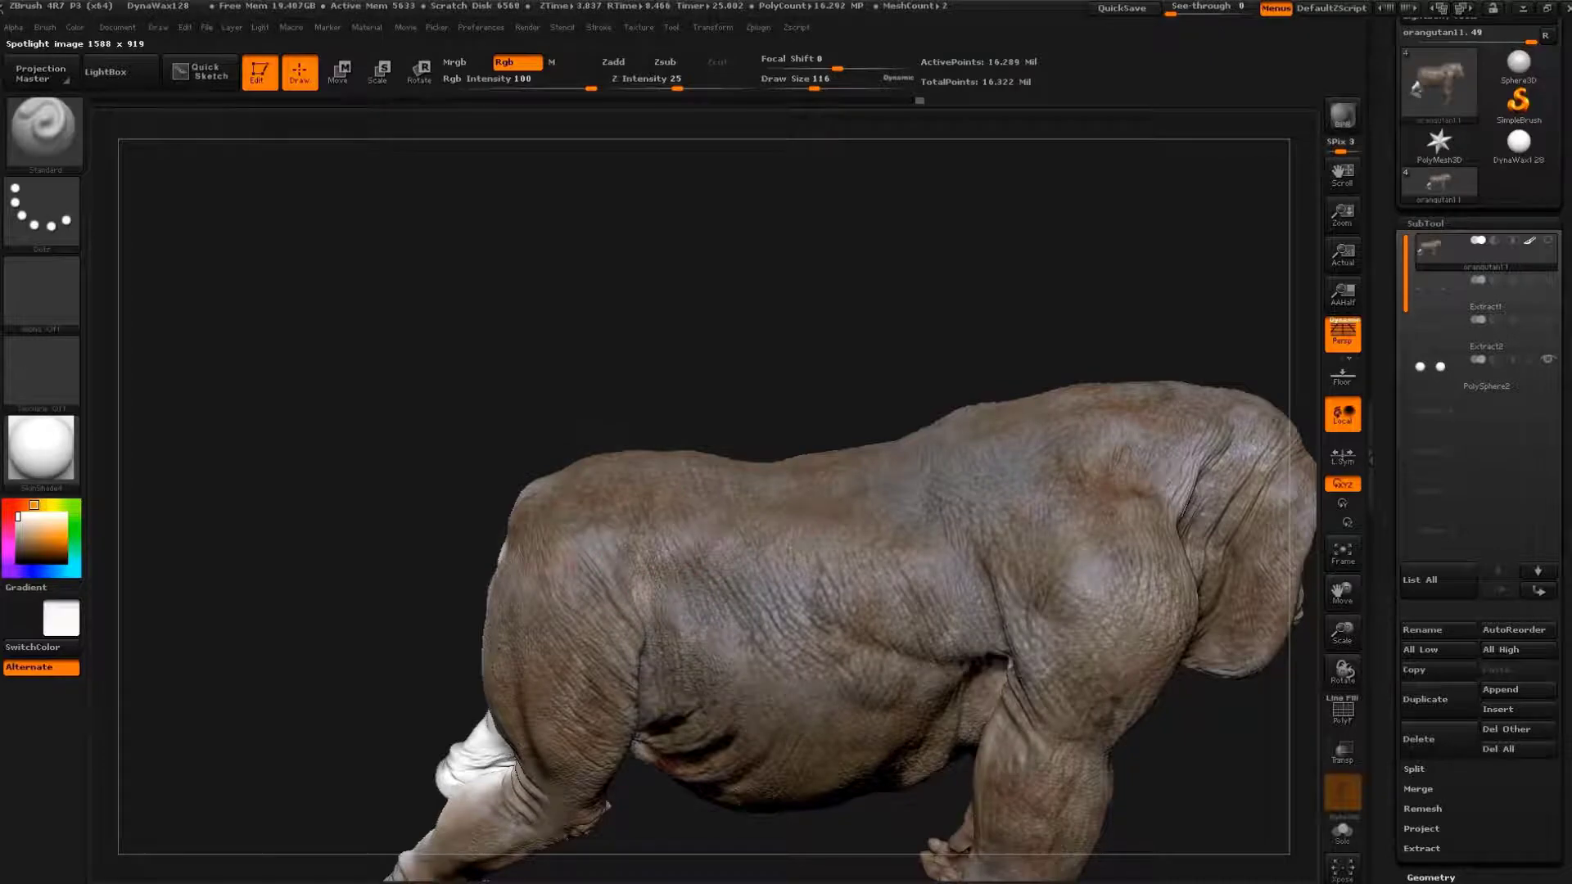
{"action": "left_click_drag", "start_coordinate": [672, 360], "coordinate": [982, 393]}
{"action": "key", "text": "z"}
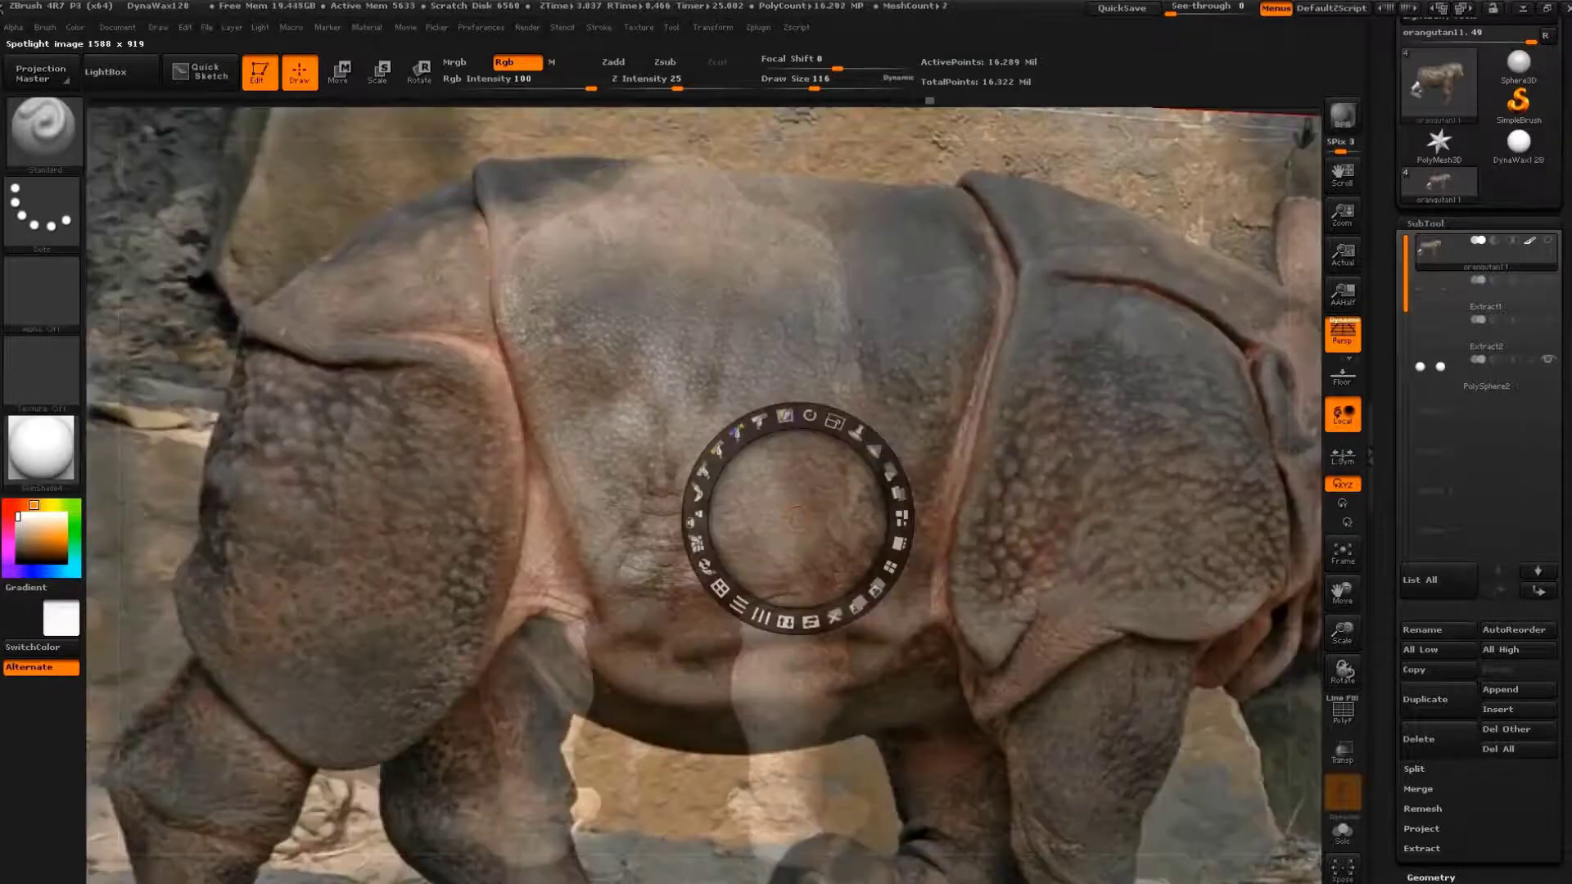
{"action": "mouse_move", "coordinate": [798, 517]}
{"action": "left_mouse_down"}
{"action": "mouse_move", "coordinate": [870, 308]}
{"action": "mouse_move", "coordinate": [814, 361]}
{"action": "left_mouse_up"}
- Paint brown rhino skin over the pale buttocks and inner thighs
{"action": "key", "text": "z"}
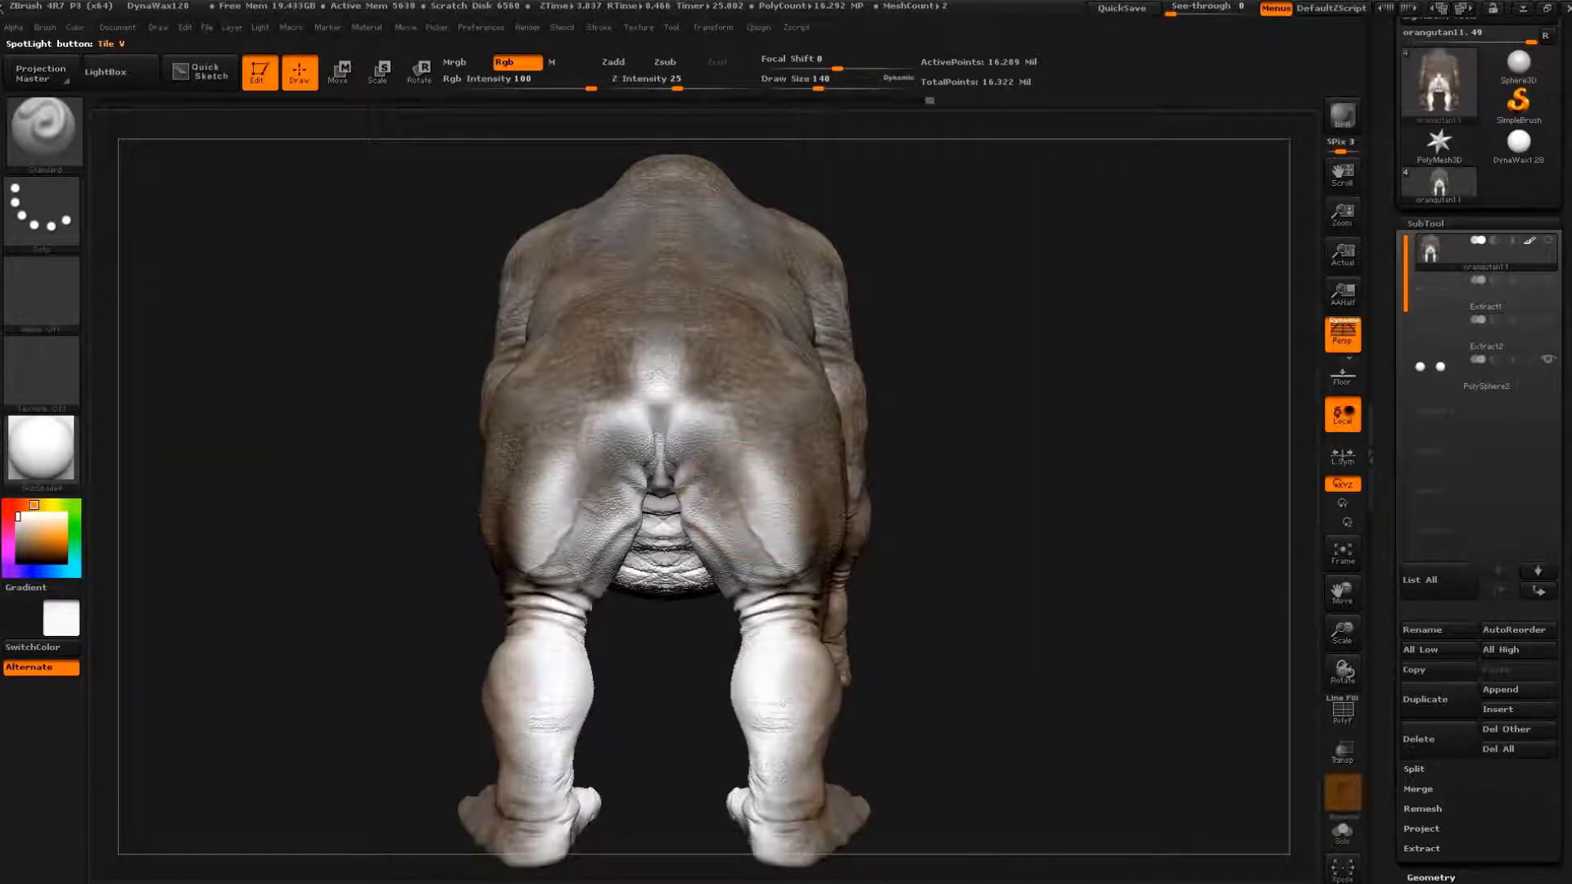
{"action": "left_click_drag", "start_coordinate": [670, 507], "coordinate": [662, 360]}
{"action": "left_click_drag", "start_coordinate": [741, 434], "coordinate": [781, 573]}
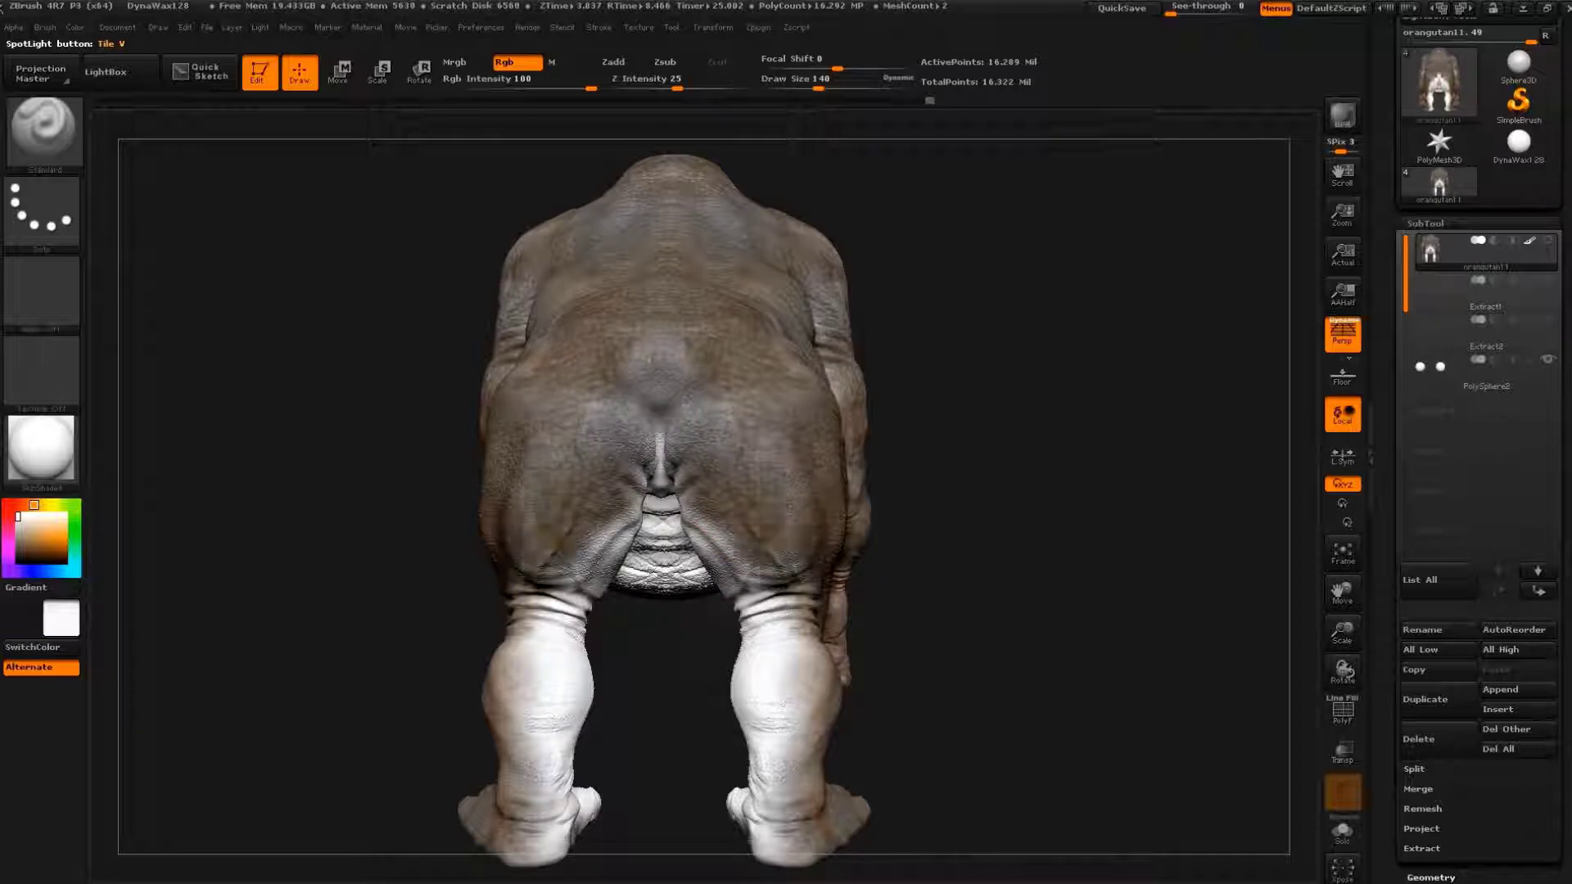
{"action": "left_click_drag", "start_coordinate": [703, 515], "coordinate": [728, 585]}
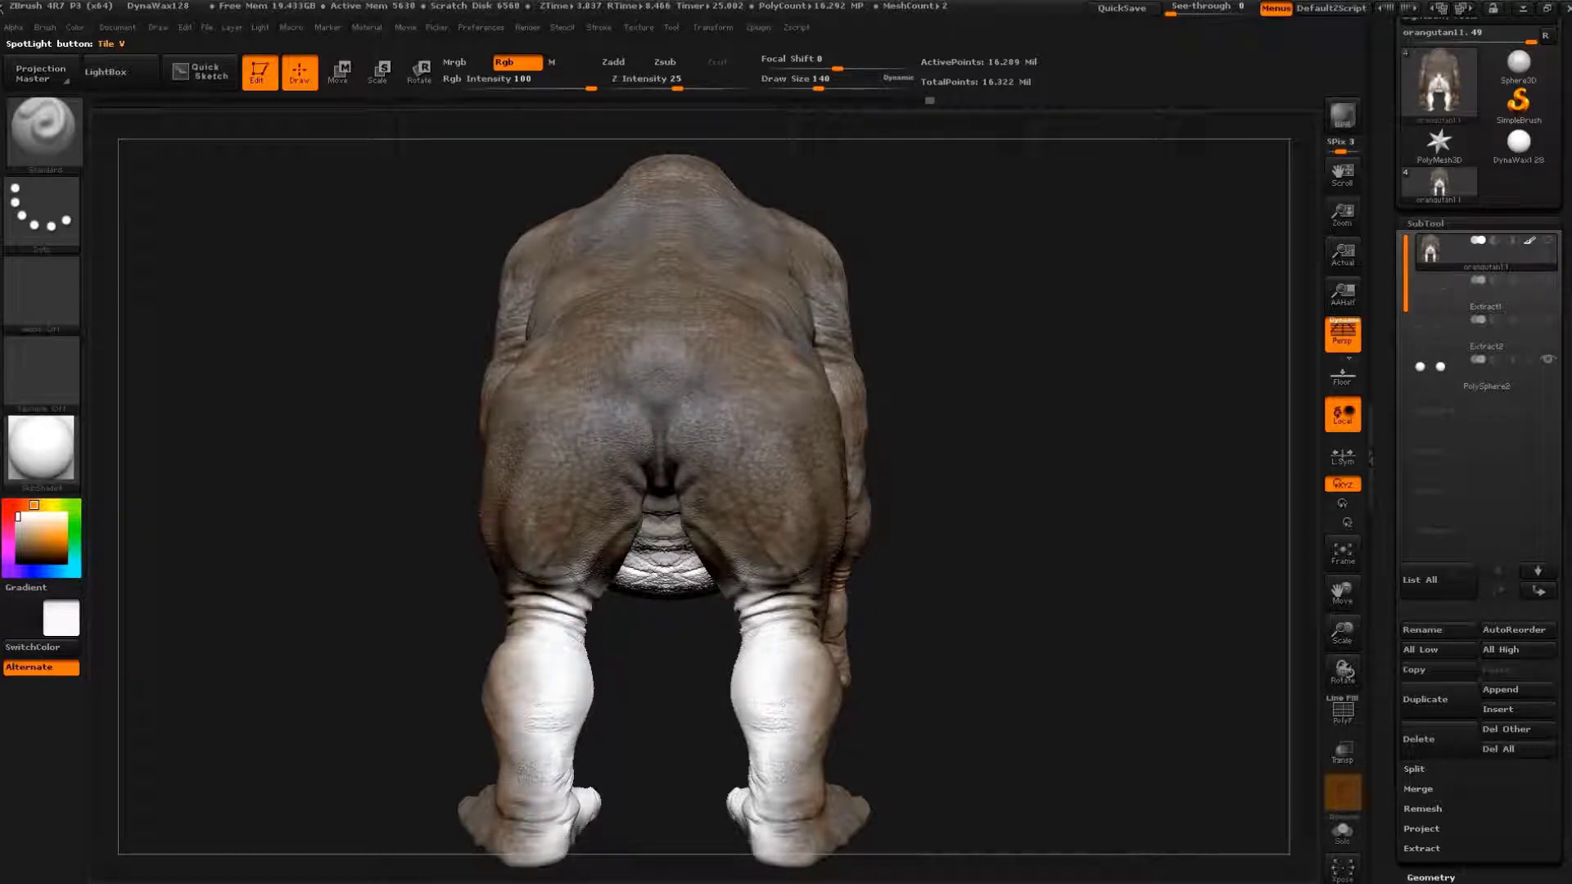
{"action": "left_click_drag", "start_coordinate": [770, 550], "coordinate": [769, 671]}
{"action": "left_click_drag", "start_coordinate": [770, 606], "coordinate": [770, 683]}
- Shrink the rhino image, then paint the inner legs and calves reddish-brown
{"action": "key", "text": "z"}
{"action": "left_click_drag", "start_coordinate": [809, 380], "coordinate": [877, 562]}
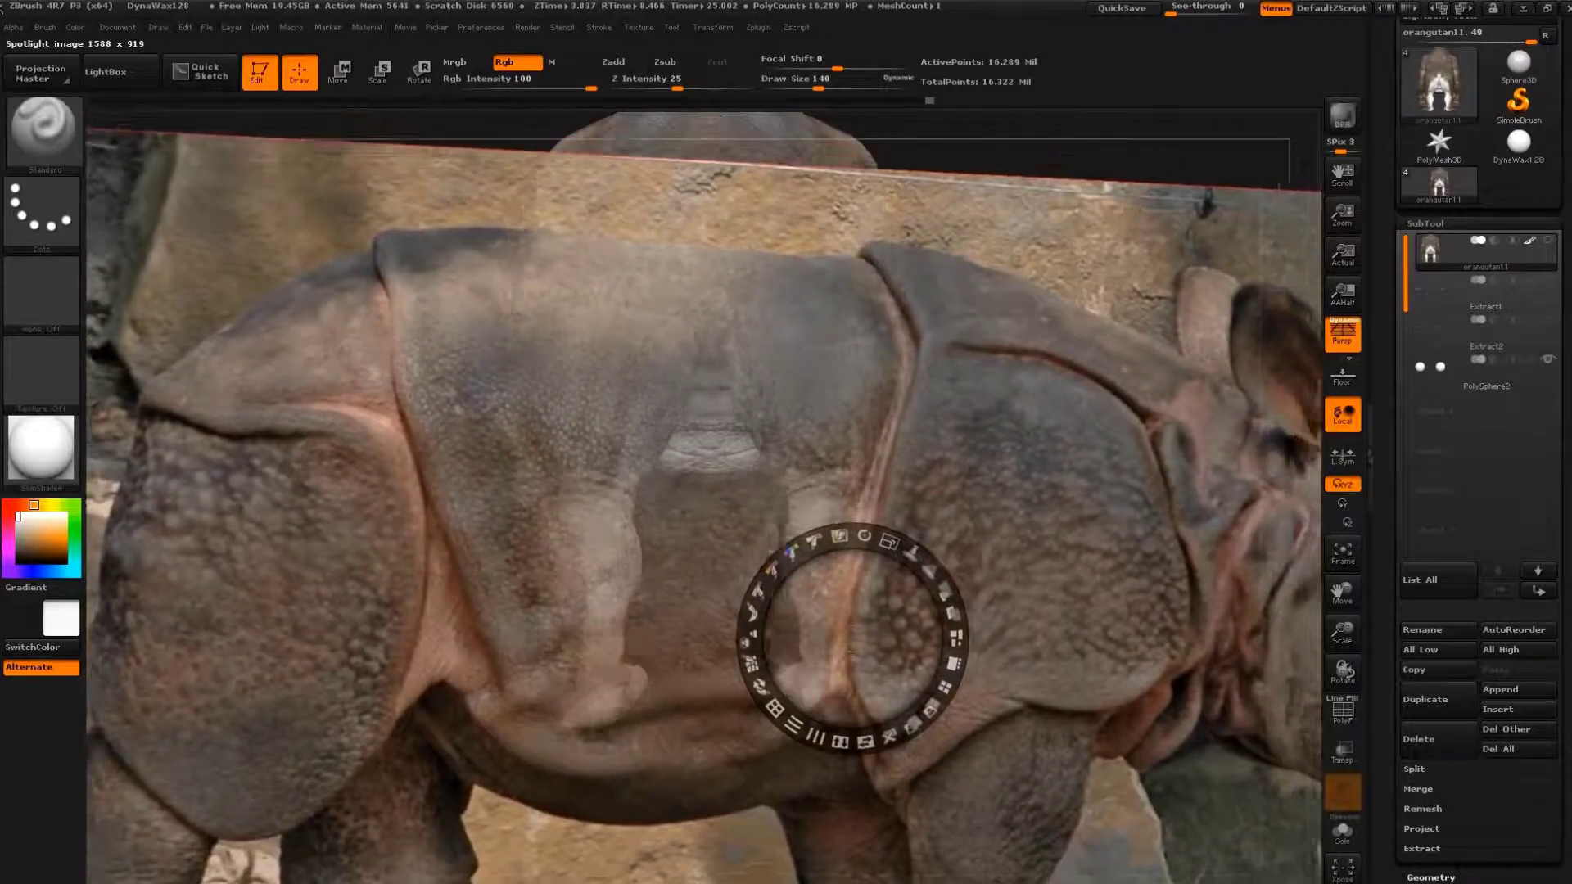
{"action": "key", "text": "z"}
{"action": "left_click_drag", "start_coordinate": [606, 507], "coordinate": [609, 614]}
{"action": "left_click_drag", "start_coordinate": [622, 467], "coordinate": [626, 590]}
{"action": "left_click_drag", "start_coordinate": [843, 483], "coordinate": [851, 581]}
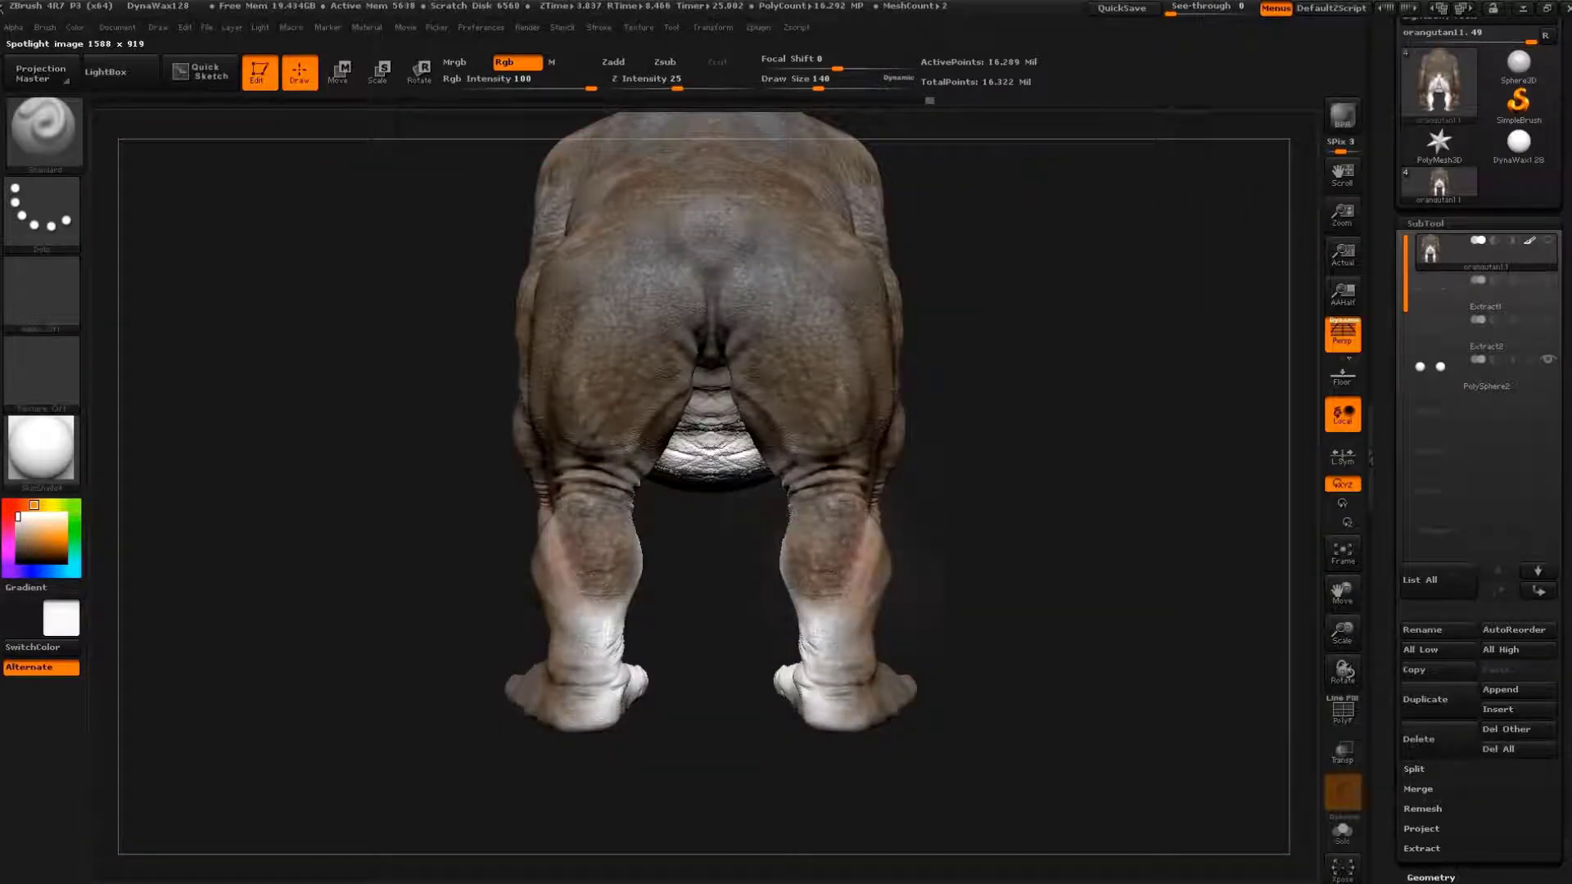
- Reposition the rhino image over the model and orbit to a three-quarter rear view
{"action": "key", "text": "z"}
{"action": "mouse_move", "coordinate": [841, 653]}
{"action": "left_mouse_down"}
{"action": "mouse_move", "coordinate": [824, 568]}
{"action": "mouse_move", "coordinate": [835, 728]}
{"action": "left_mouse_up"}
{"action": "key", "text": "z"}
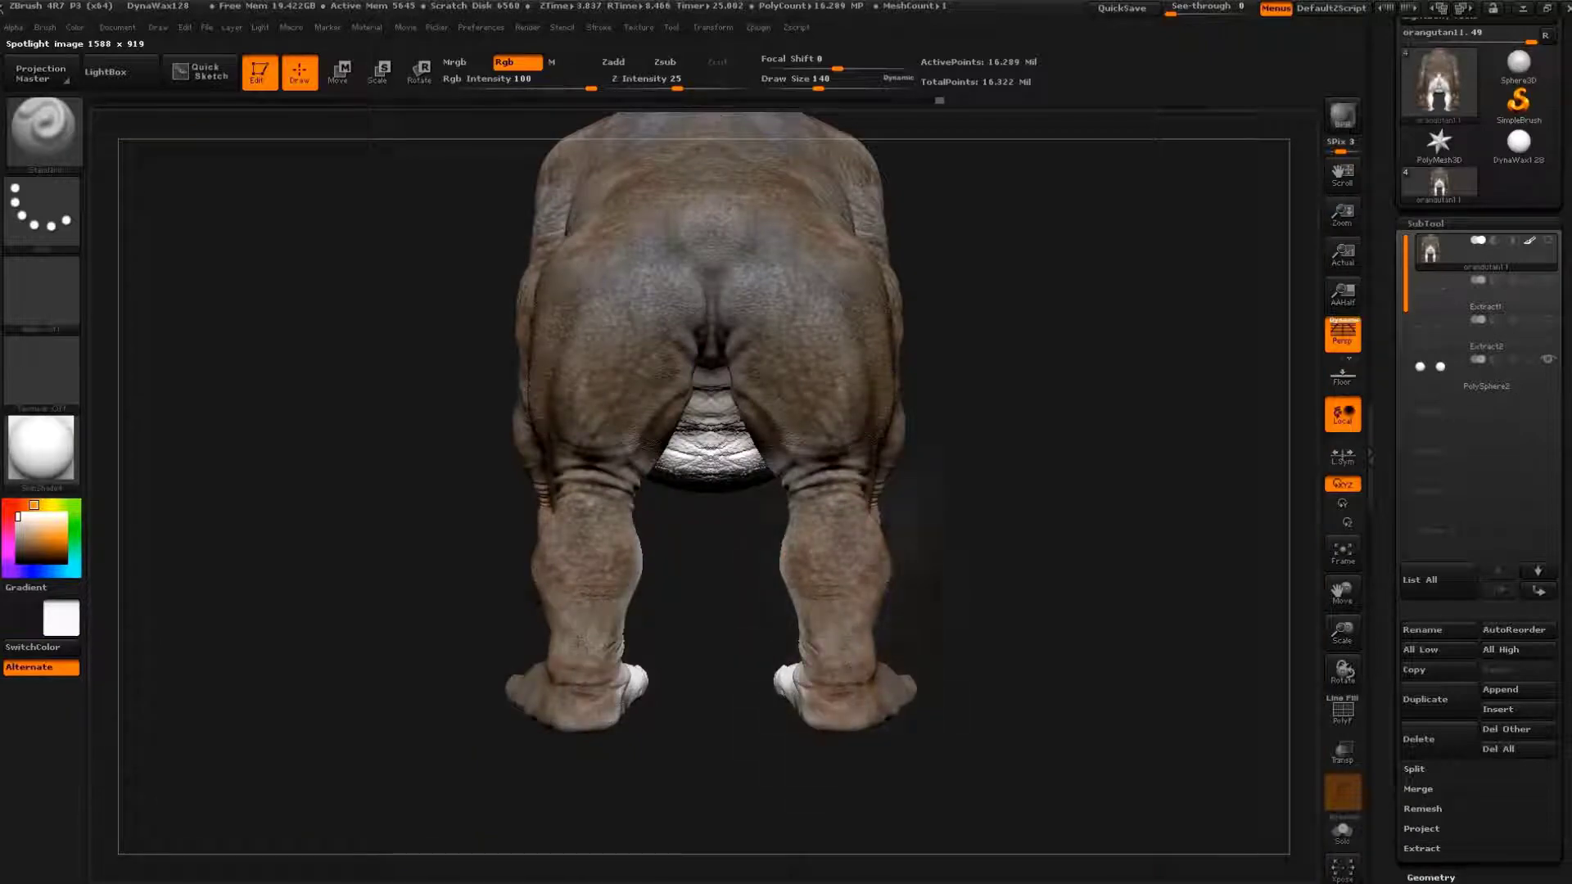
{"action": "key", "text": "z"}
{"action": "mouse_move", "coordinate": [808, 545]}
{"action": "left_mouse_down"}
{"action": "mouse_move", "coordinate": [860, 368]}
{"action": "mouse_move", "coordinate": [966, 386]}
{"action": "left_mouse_up"}
{"action": "key", "text": "z"}
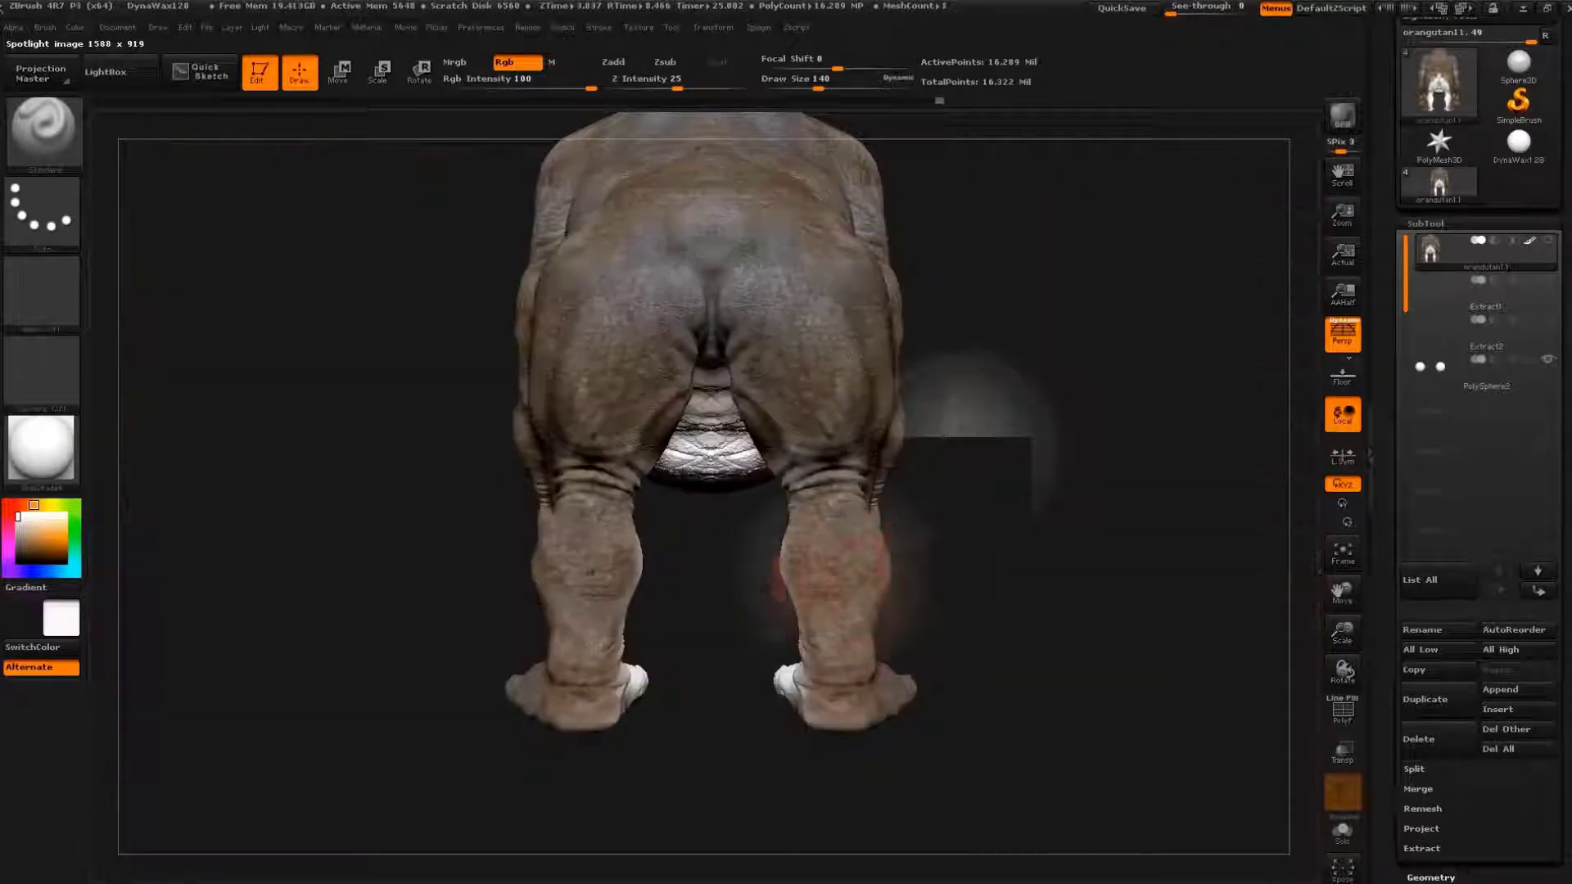
{"action": "left_click_drag", "start_coordinate": [1100, 508], "coordinate": [1056, 573]}
- Paint the inner right ankle, heel, inner thigh and knee with rhino texture
{"action": "key", "text": "z"}
{"action": "key", "text": "z"}
{"action": "mouse_move", "coordinate": [798, 549]}
{"action": "left_mouse_down"}
{"action": "mouse_move", "coordinate": [782, 671]}
{"action": "mouse_move", "coordinate": [823, 720]}
{"action": "mouse_move", "coordinate": [740, 672]}
{"action": "left_mouse_up"}
{"action": "key", "text": "z"}
{"action": "key", "text": "z"}
{"action": "mouse_move", "coordinate": [778, 720]}
{"action": "left_mouse_down"}
{"action": "mouse_move", "coordinate": [736, 696]}
{"action": "mouse_move", "coordinate": [769, 700]}
{"action": "left_mouse_up"}
{"action": "left_click_drag", "start_coordinate": [974, 630], "coordinate": [1023, 442]}
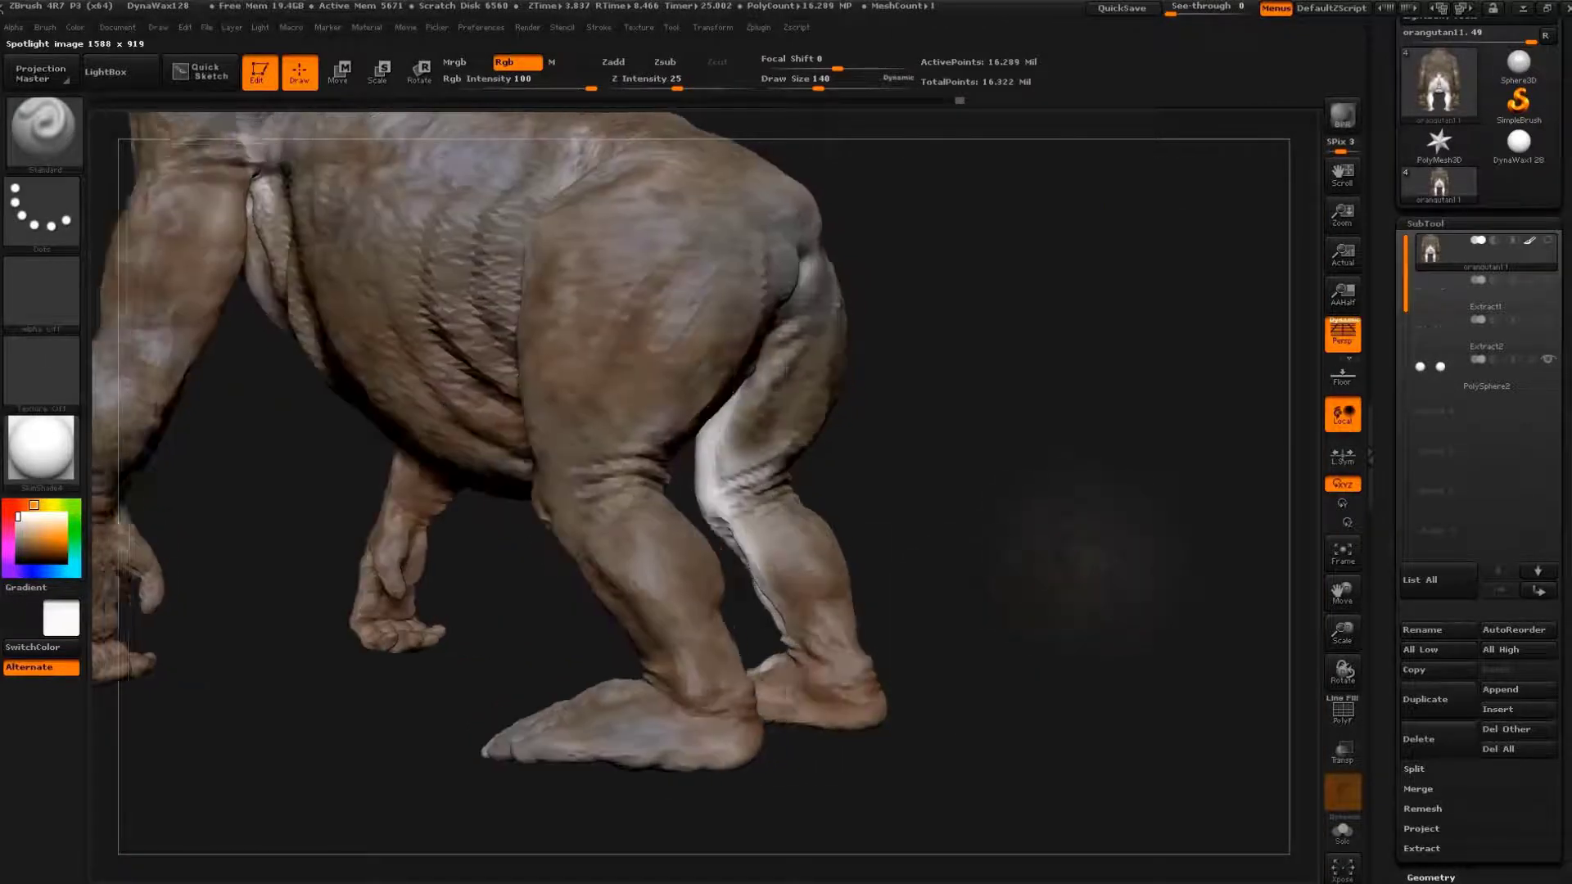
{"action": "key", "text": "z"}
{"action": "key", "text": "z"}
{"action": "mouse_move", "coordinate": [751, 502]}
{"action": "left_mouse_down"}
{"action": "mouse_move", "coordinate": [721, 421]}
{"action": "mouse_move", "coordinate": [721, 524]}
{"action": "mouse_move", "coordinate": [761, 573]}
{"action": "left_mouse_up"}
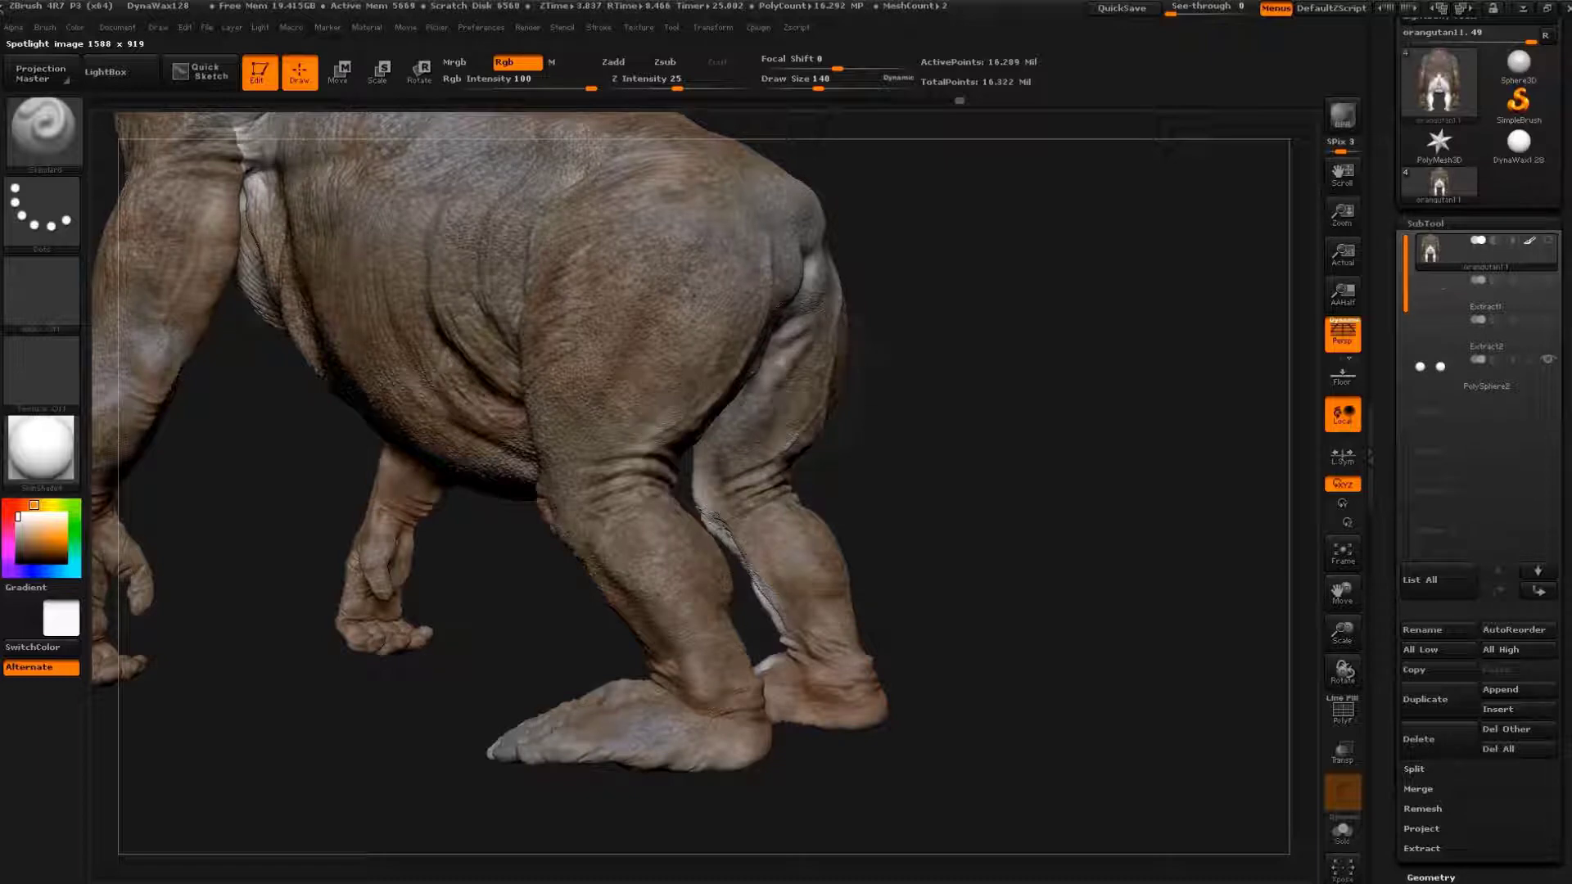
- Cover the pale knee and shin with rhino texture and touch up the knee
{"action": "left_click_drag", "start_coordinate": [1031, 548], "coordinate": [1064, 524]}
{"action": "key", "text": "z"}
{"action": "key", "text": "z"}
{"action": "mouse_move", "coordinate": [753, 622]}
{"action": "left_mouse_down"}
{"action": "mouse_move", "coordinate": [663, 500]}
{"action": "mouse_move", "coordinate": [680, 565]}
{"action": "mouse_move", "coordinate": [773, 459]}
{"action": "left_mouse_up"}
{"action": "left_click_drag", "start_coordinate": [524, 638], "coordinate": [737, 491]}
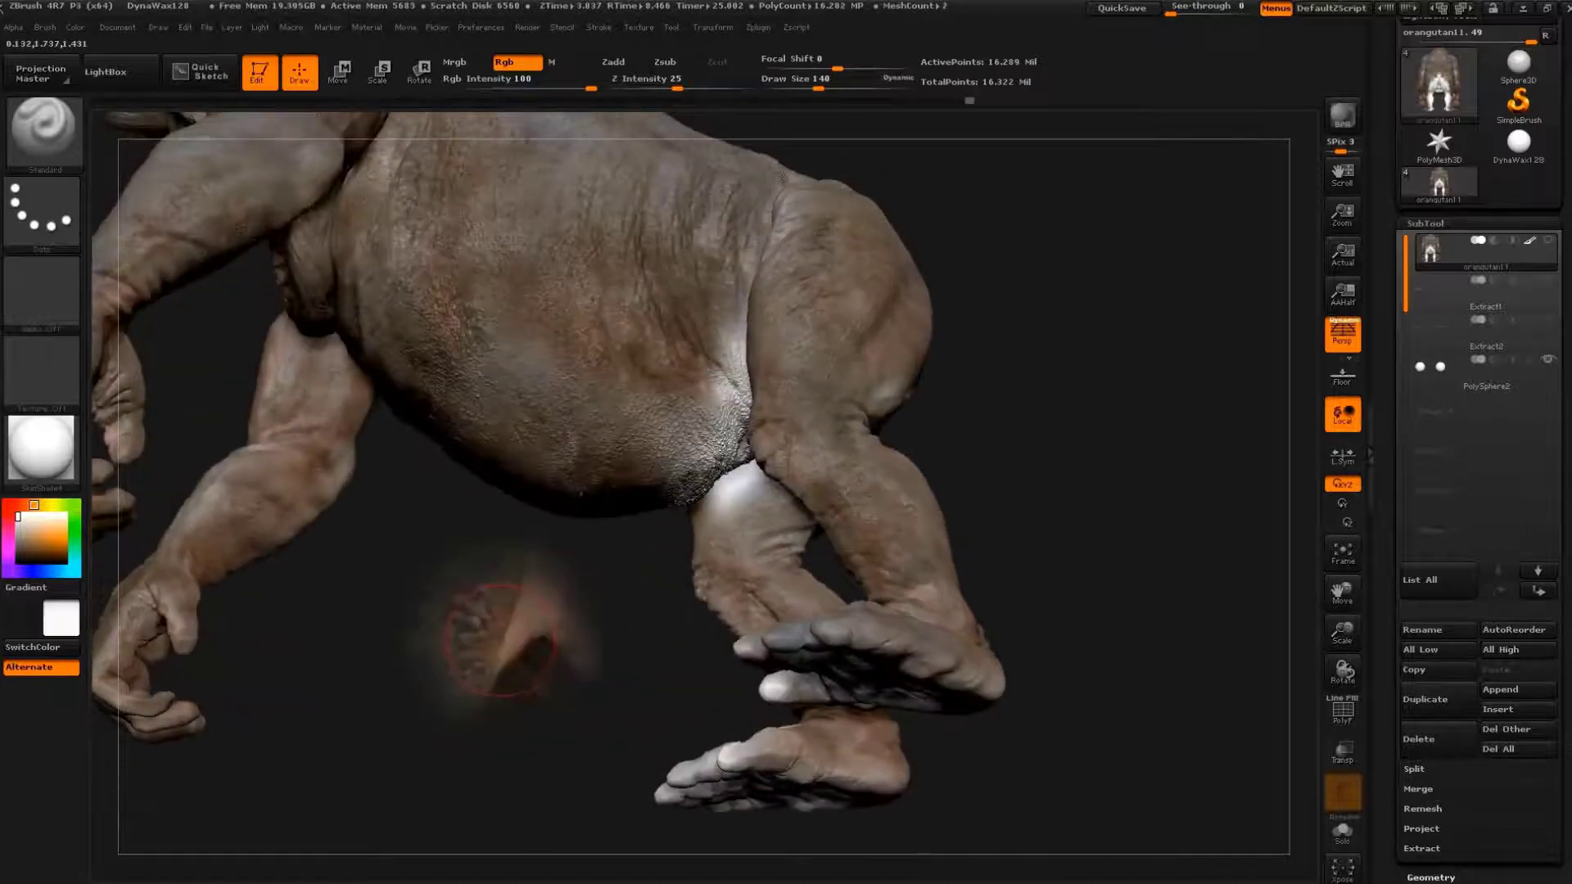
{"action": "key", "text": "z"}
{"action": "key", "text": "z"}
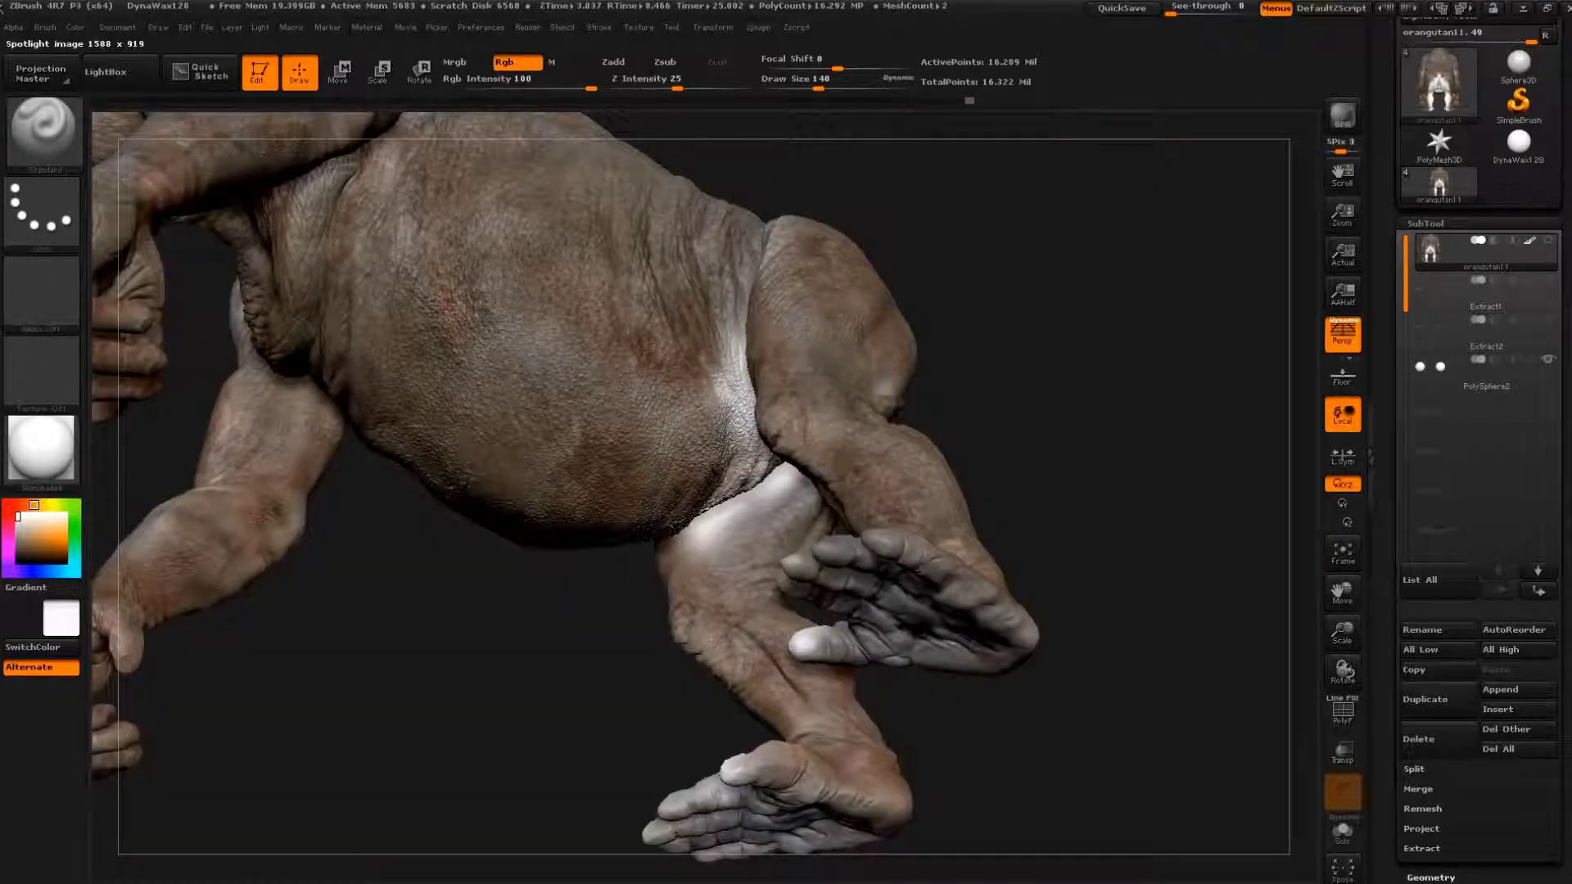
{"action": "mouse_move", "coordinate": [741, 377]}
{"action": "left_mouse_down"}
{"action": "mouse_move", "coordinate": [721, 541]}
{"action": "mouse_move", "coordinate": [606, 639]}
{"action": "left_mouse_up"}
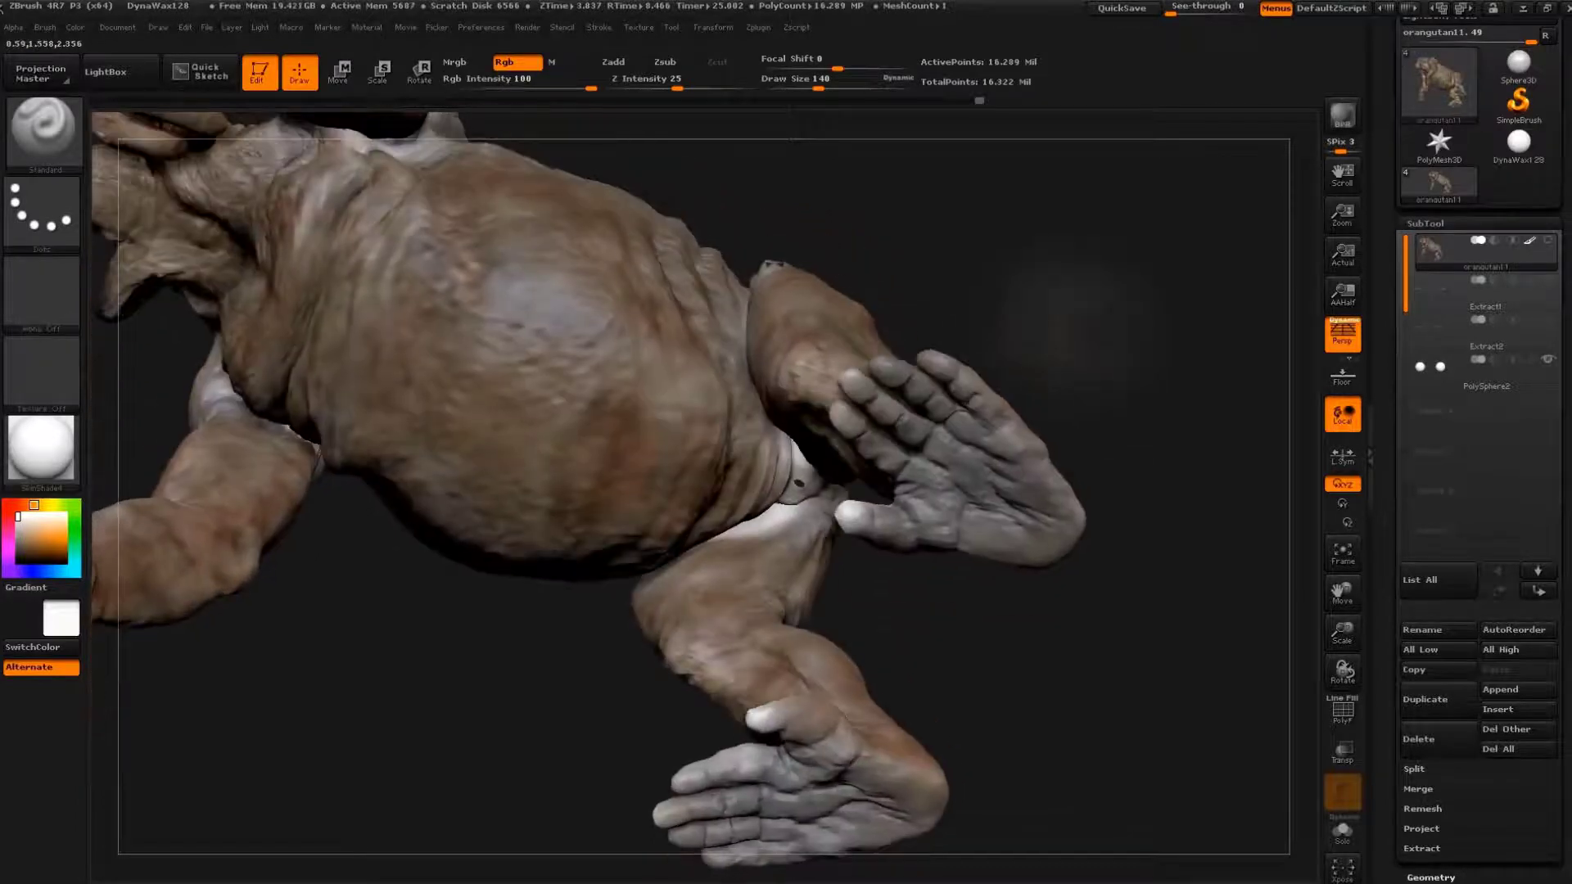
- Move the rhino image down-left over the model and reduce the brush size
{"action": "key", "text": "shift+z"}
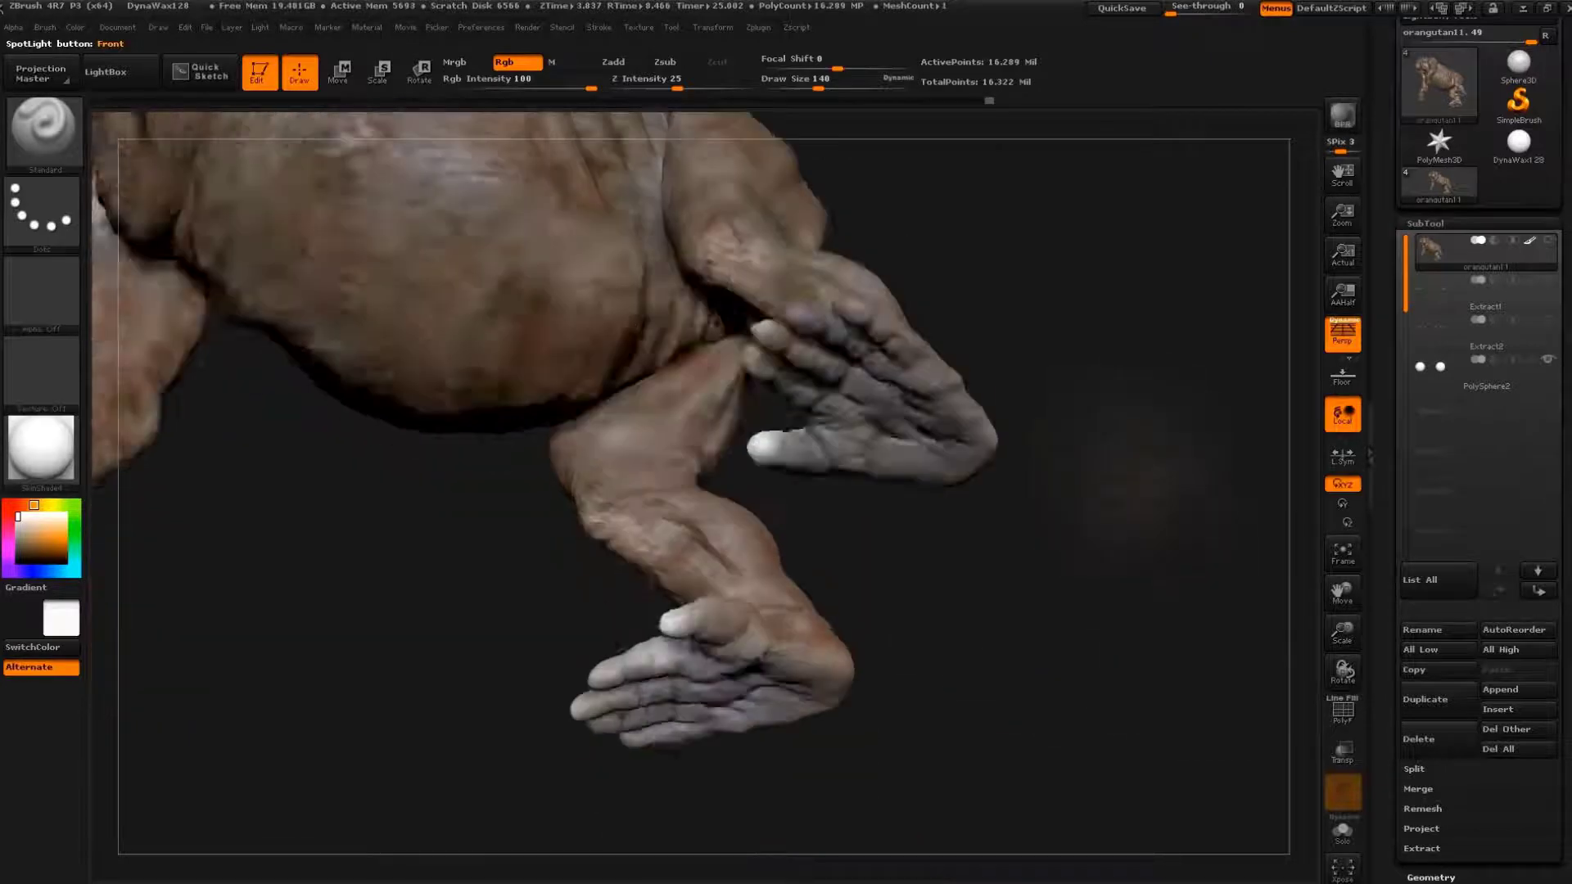
{"action": "key", "text": "shift+z"}
{"action": "key", "text": "shift+z"}
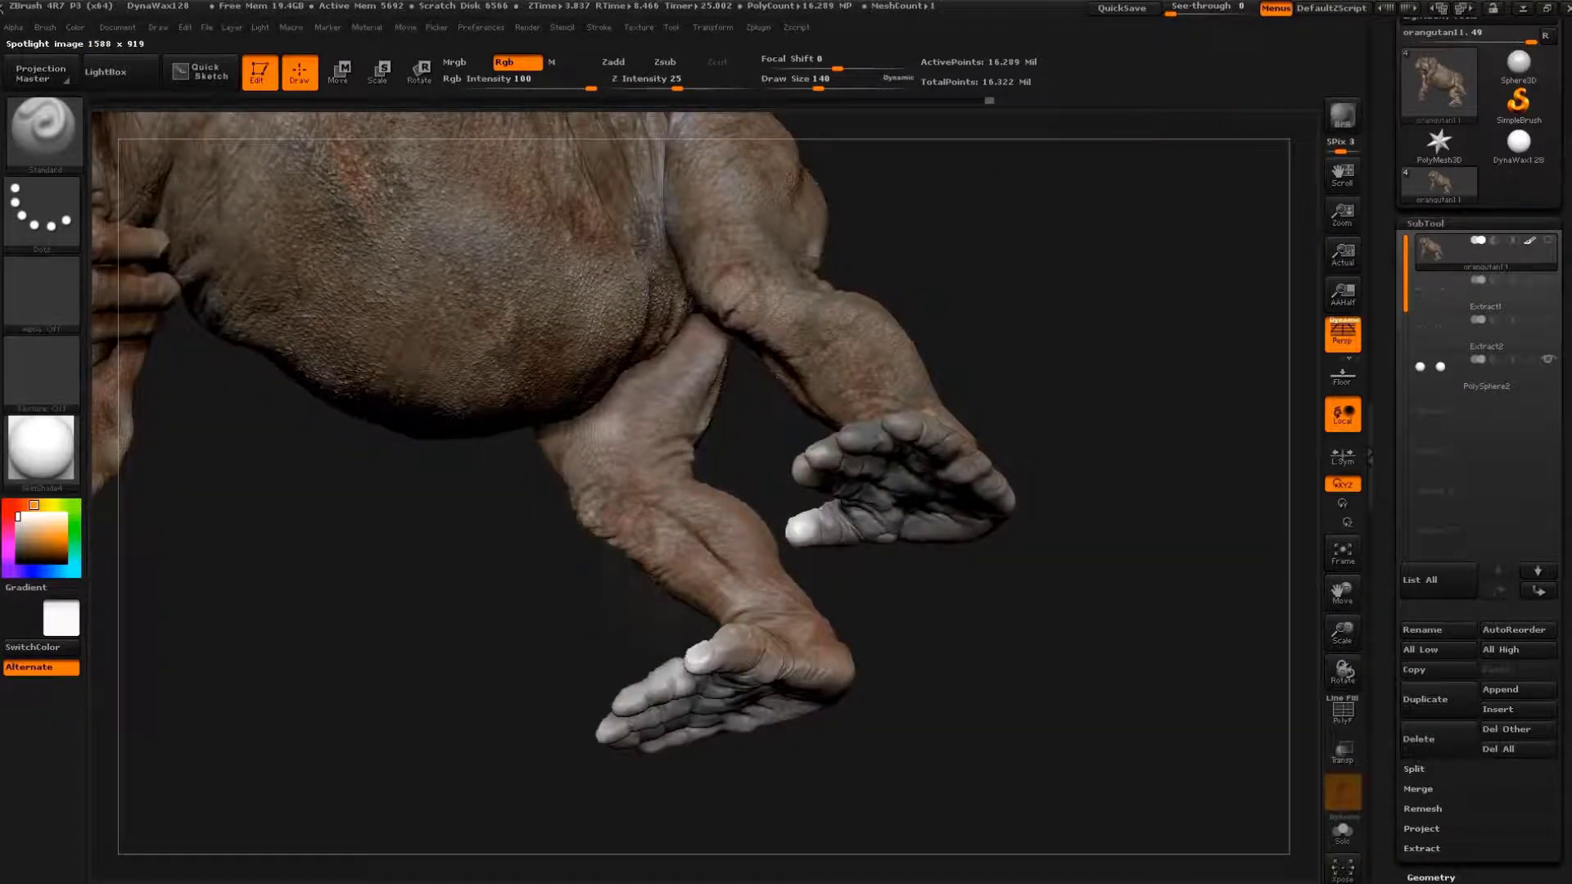
{"action": "left_click_drag", "start_coordinate": [1020, 631], "coordinate": [982, 532]}
{"action": "key", "text": "shift+z"}
{"action": "mouse_move", "coordinate": [859, 421]}
{"action": "left_mouse_down"}
{"action": "mouse_move", "coordinate": [749, 536]}
{"action": "mouse_move", "coordinate": [471, 532]}
{"action": "mouse_move", "coordinate": [905, 497]}
{"action": "mouse_move", "coordinate": [983, 562]}
{"action": "left_mouse_up"}
{"action": "key", "text": "shift+z"}
{"action": "key", "text": "shift+z"}
{"action": "key", "text": "shift+z"}
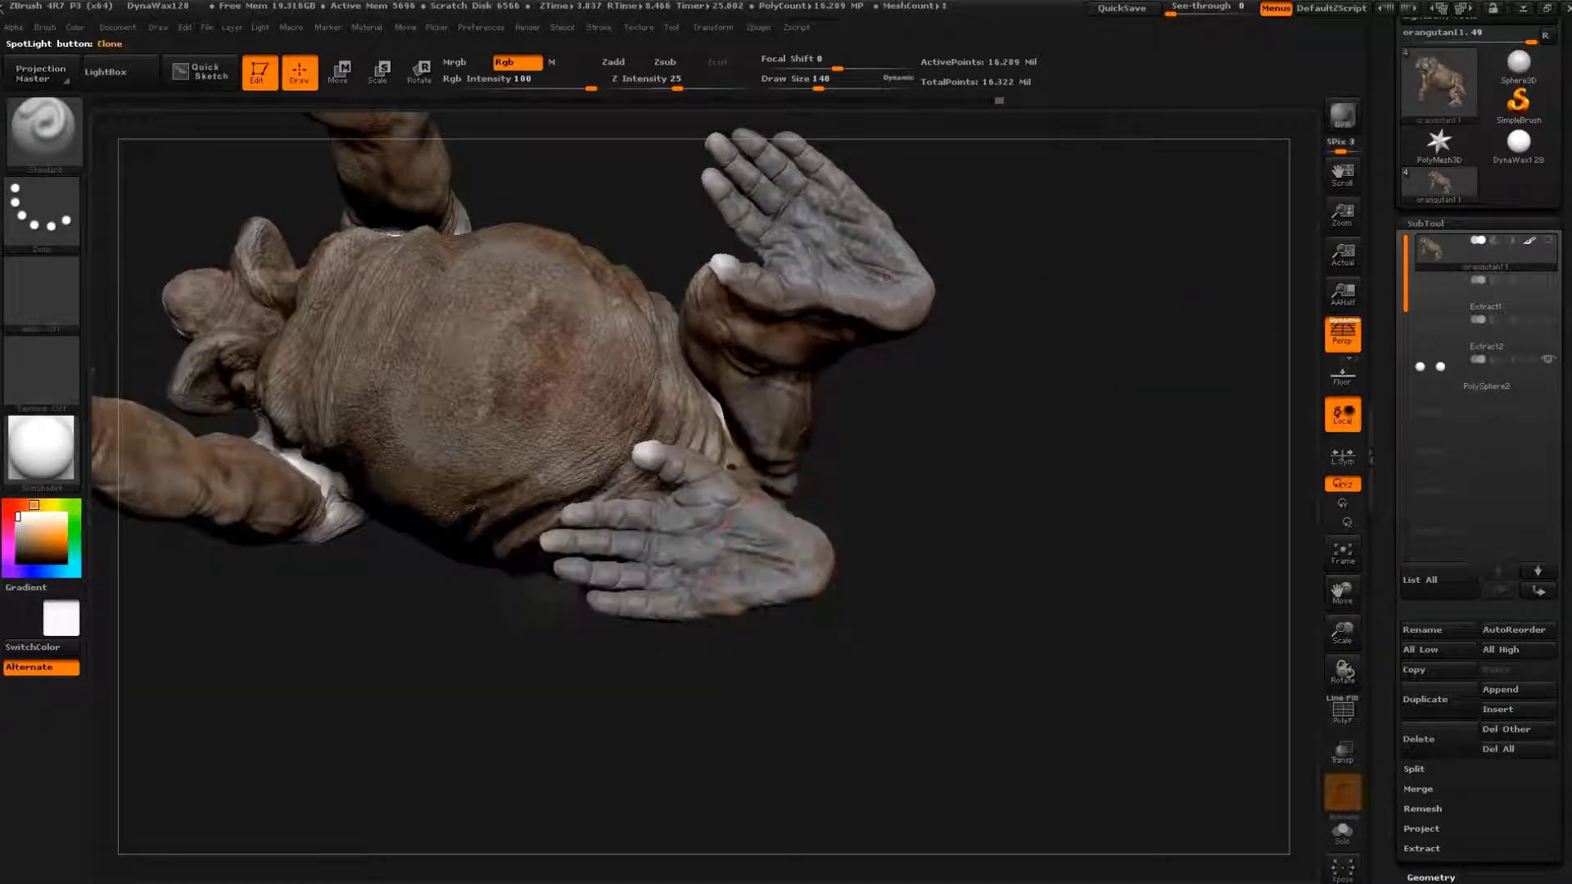
{"action": "key", "text": "shift+z"}
{"action": "key", "text": "shift+z"}
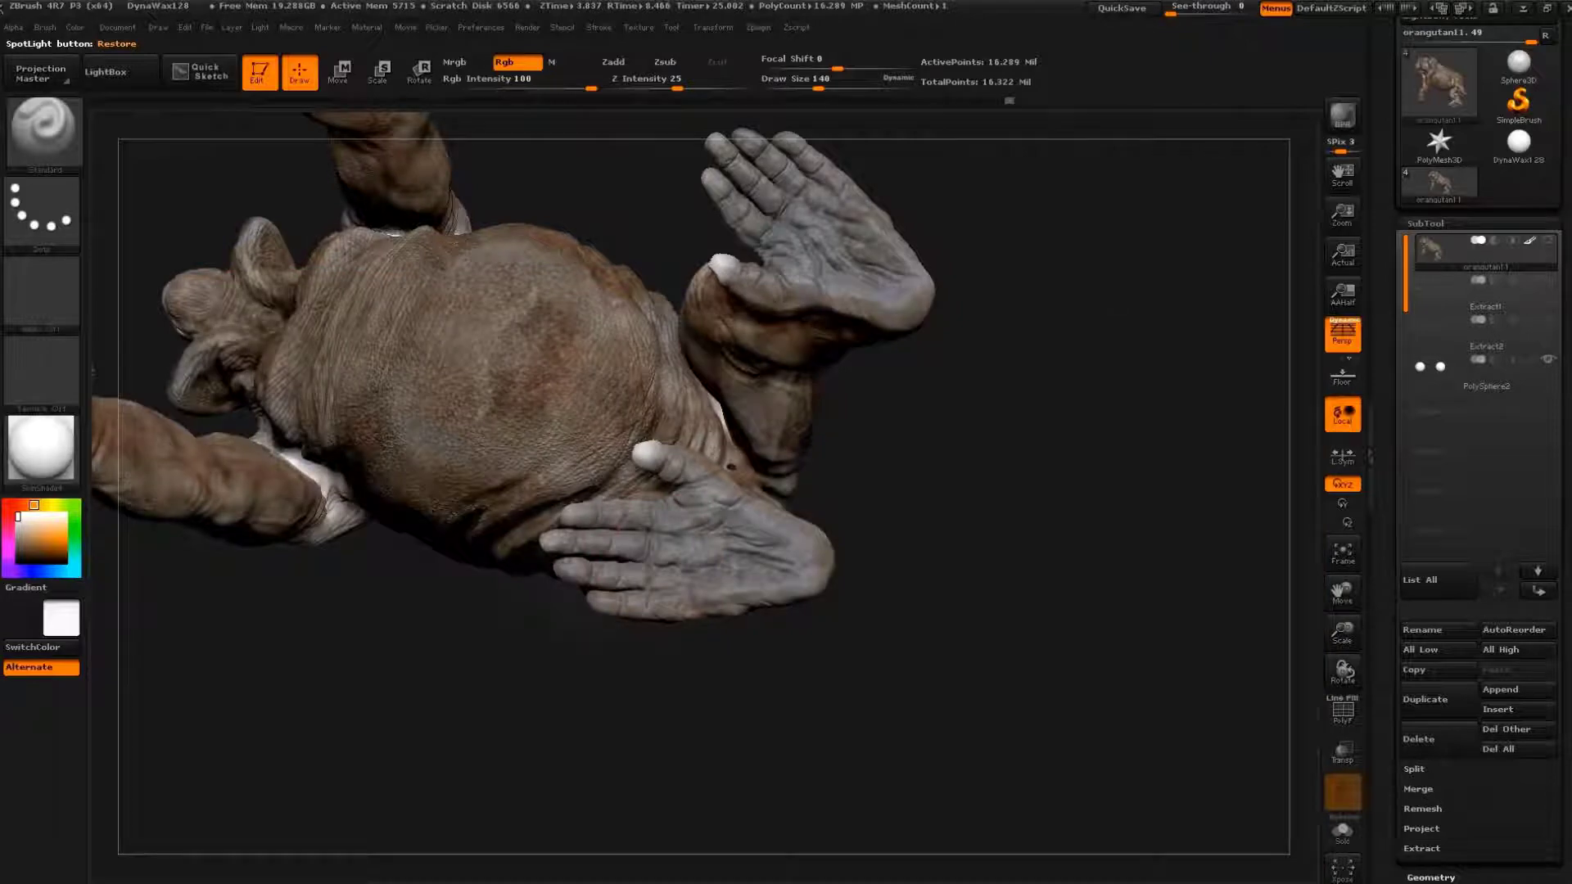
{"action": "key", "text": "shift+z"}
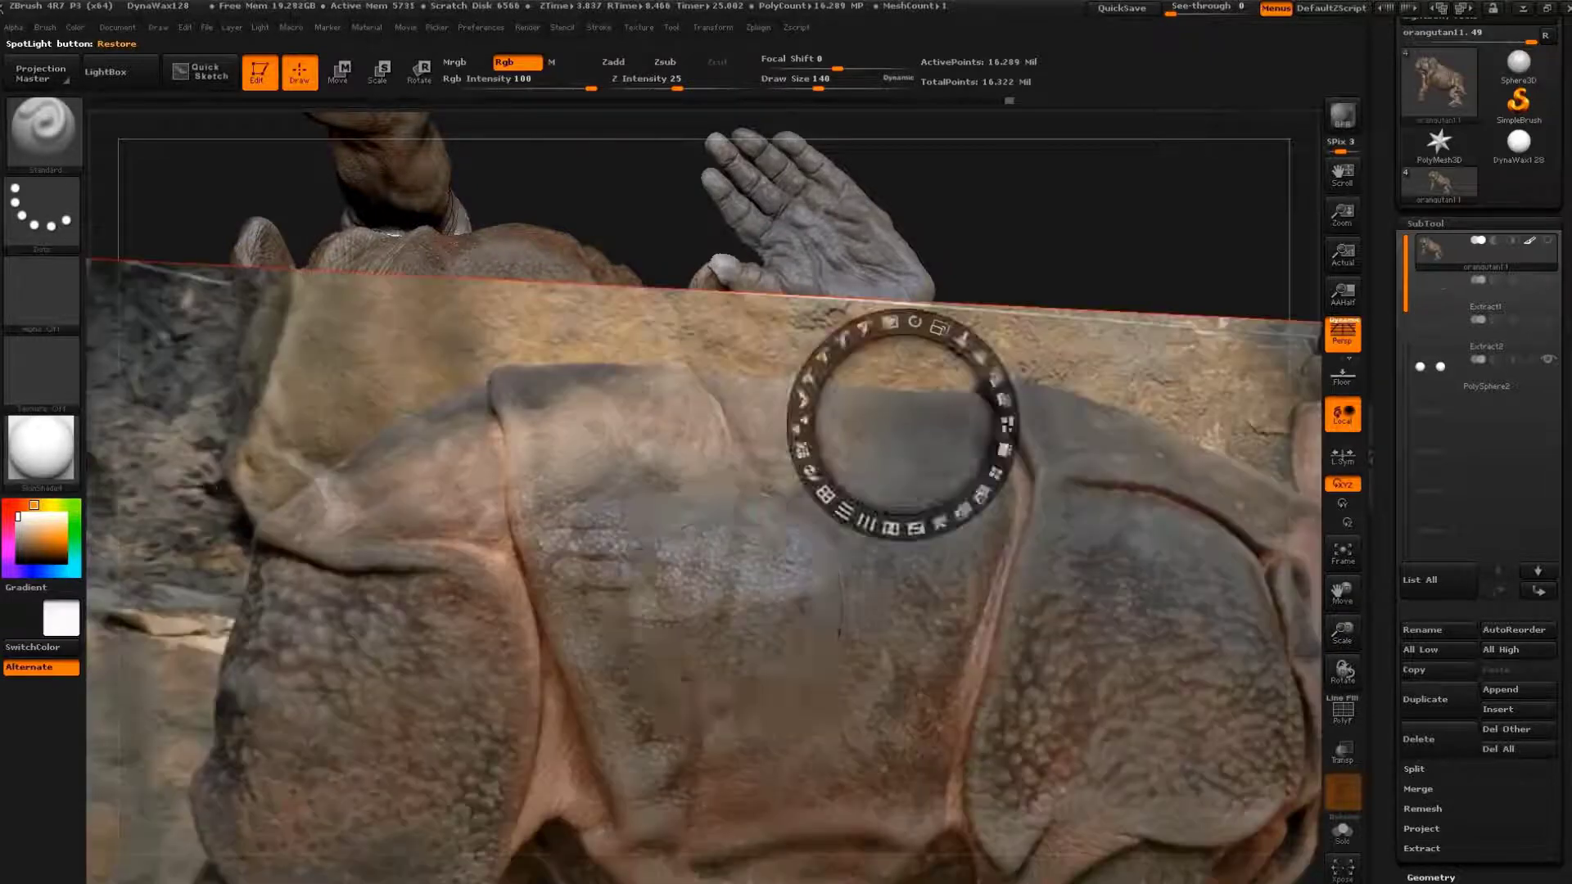
{"action": "key", "text": "shift+z"}
{"action": "key", "text": "s"}
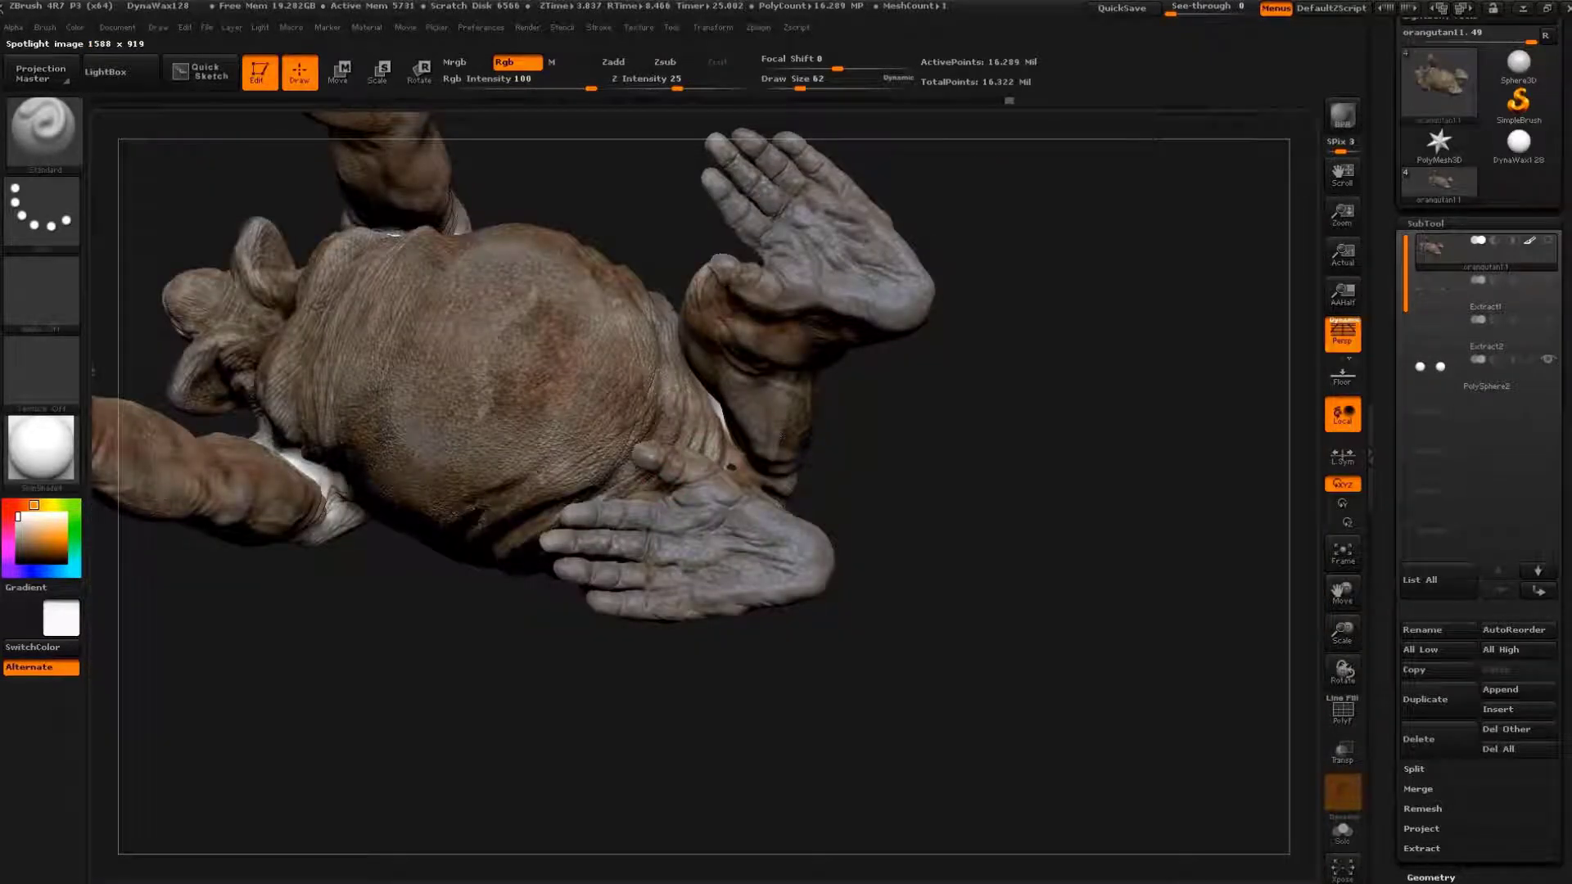
- Paint the grey palm of the hand with brown rhino skin
{"action": "left_click_drag", "start_coordinate": [806, 582], "coordinate": [736, 596]}
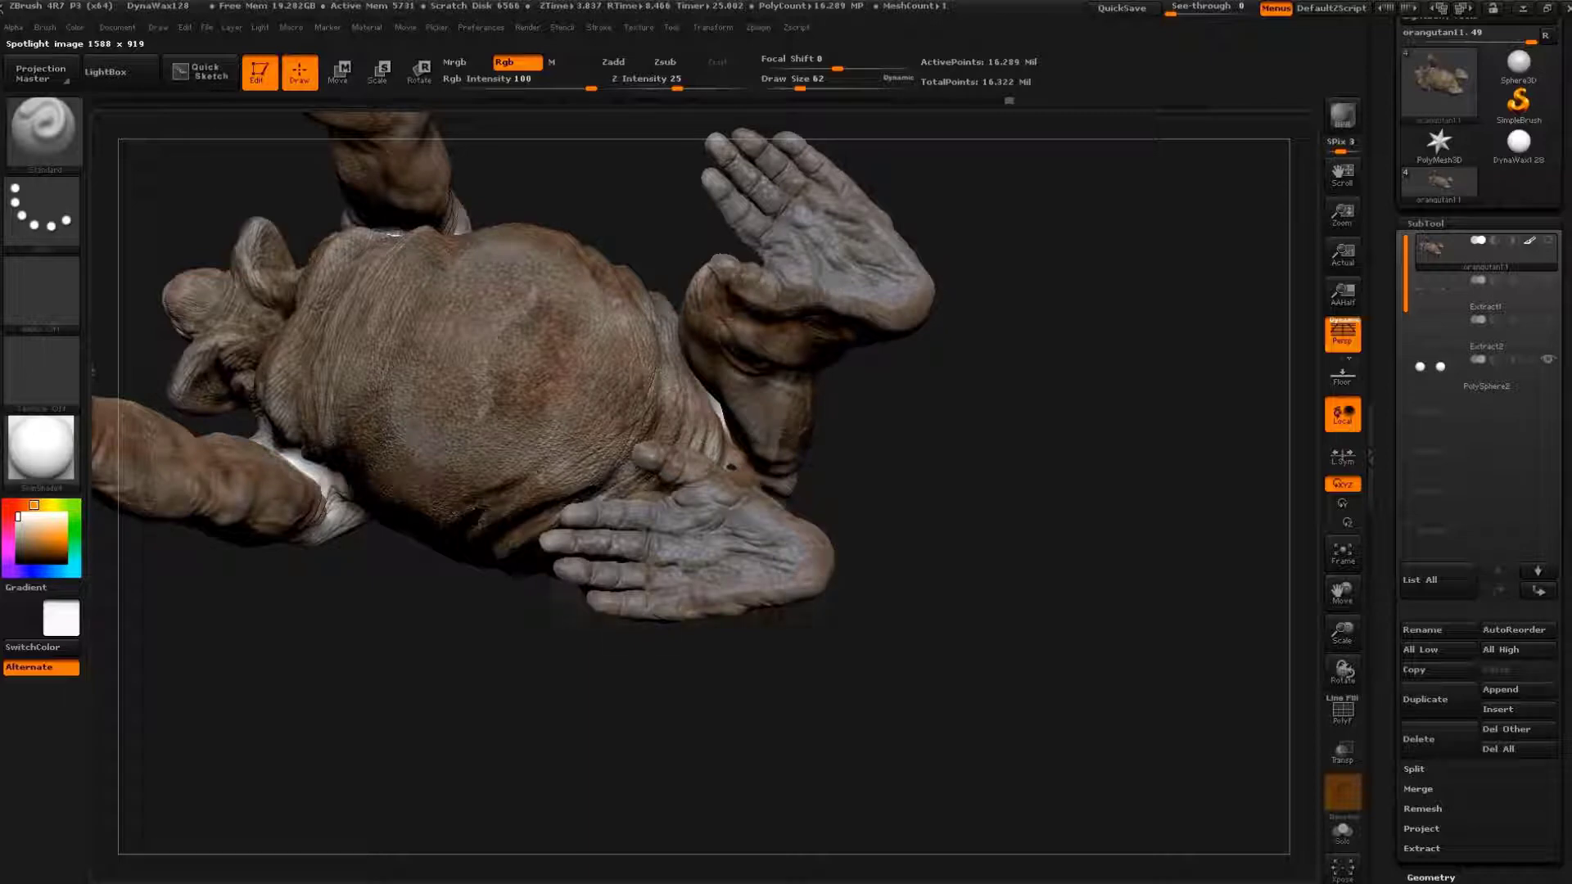
{"action": "left_click_drag", "start_coordinate": [1015, 446], "coordinate": [815, 638]}
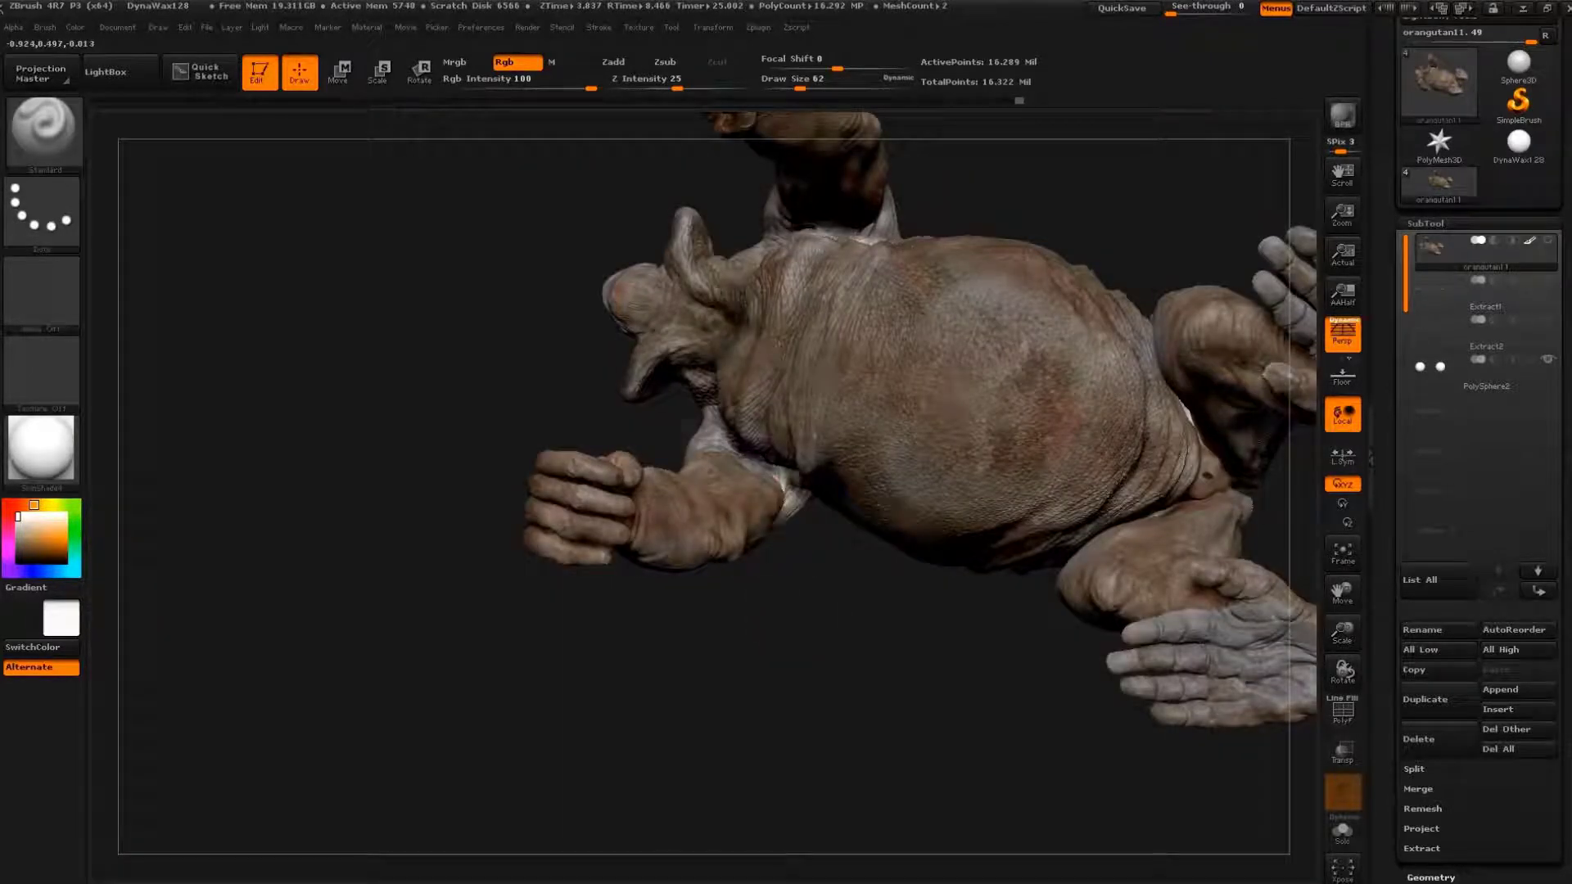
{"action": "key", "text": "shift+z"}
{"action": "key", "text": "shift+z"}
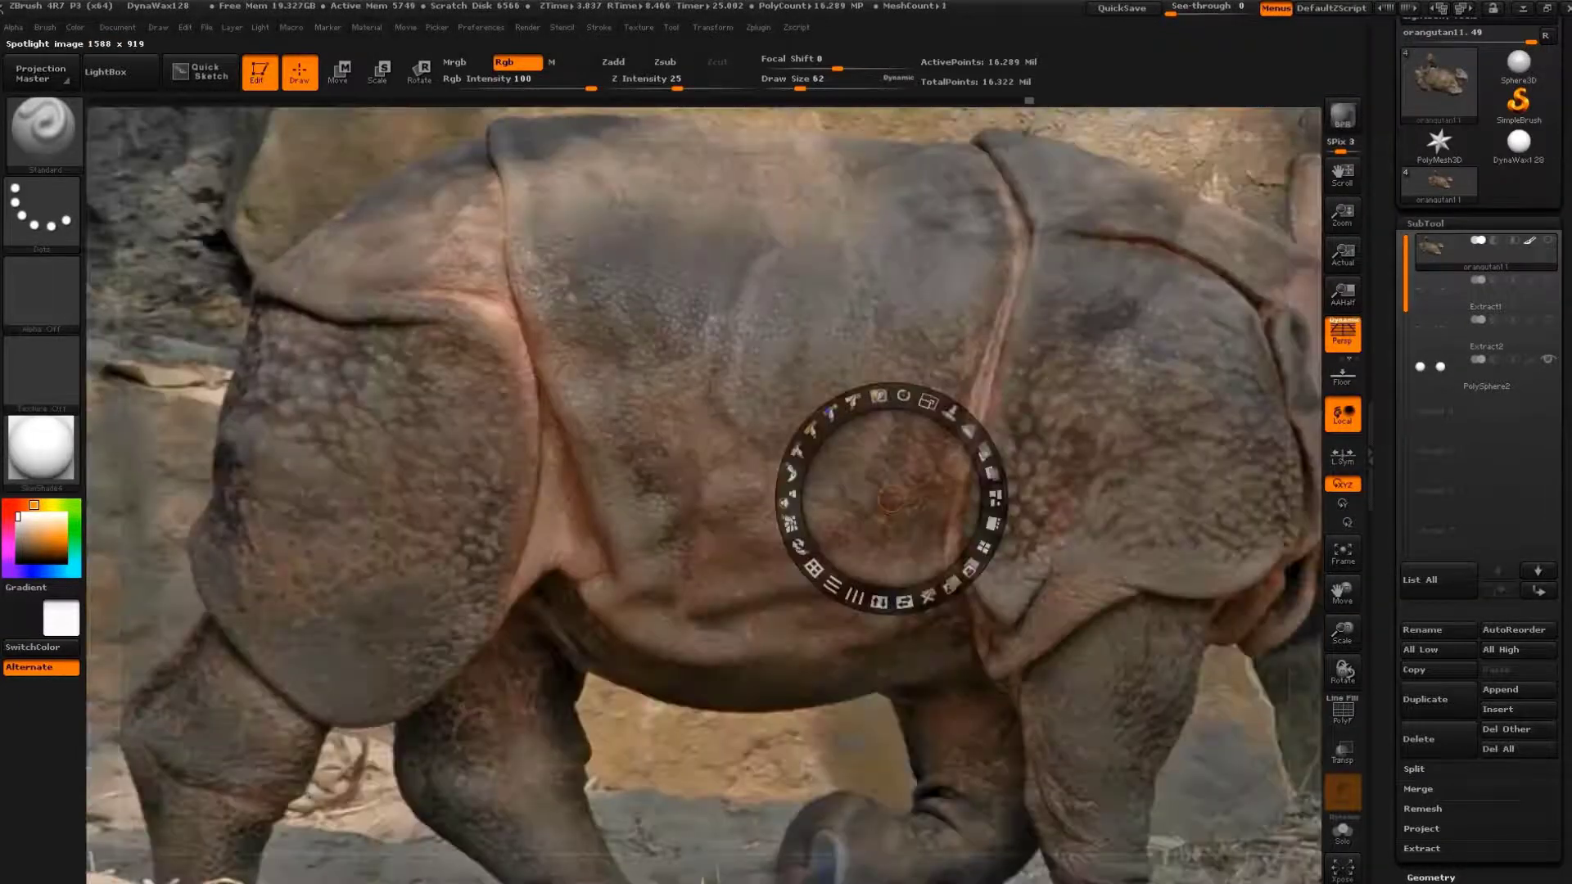
{"action": "key", "text": "shift+z"}
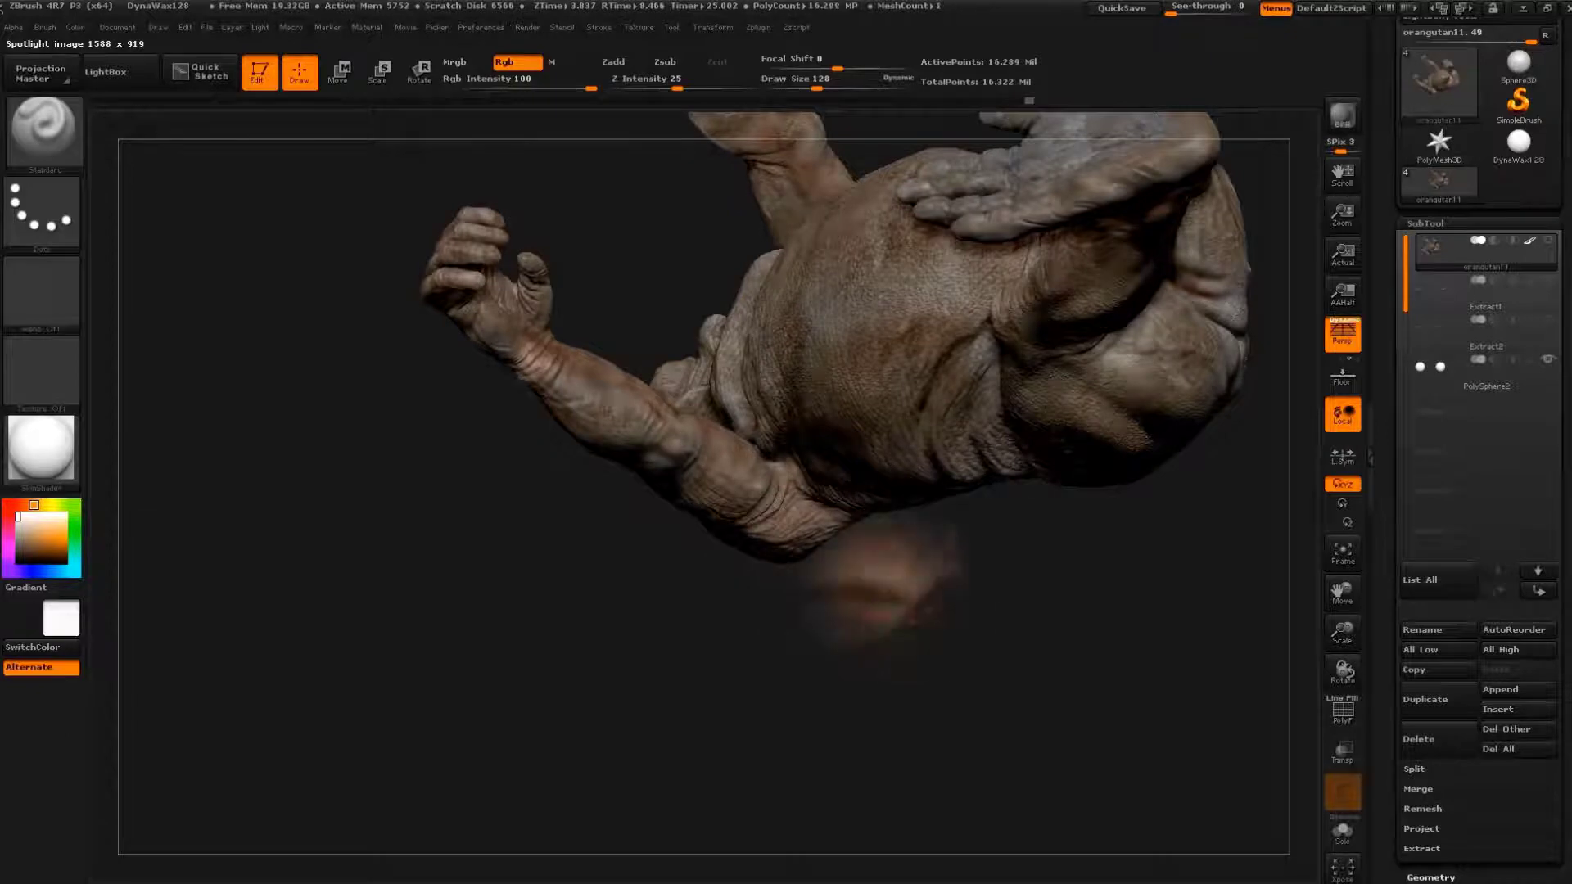
- Orbit the orangutan upright, then zoom out and centre the full figure in front view
{"action": "left_click_drag", "start_coordinate": [982, 655], "coordinate": [1093, 352]}
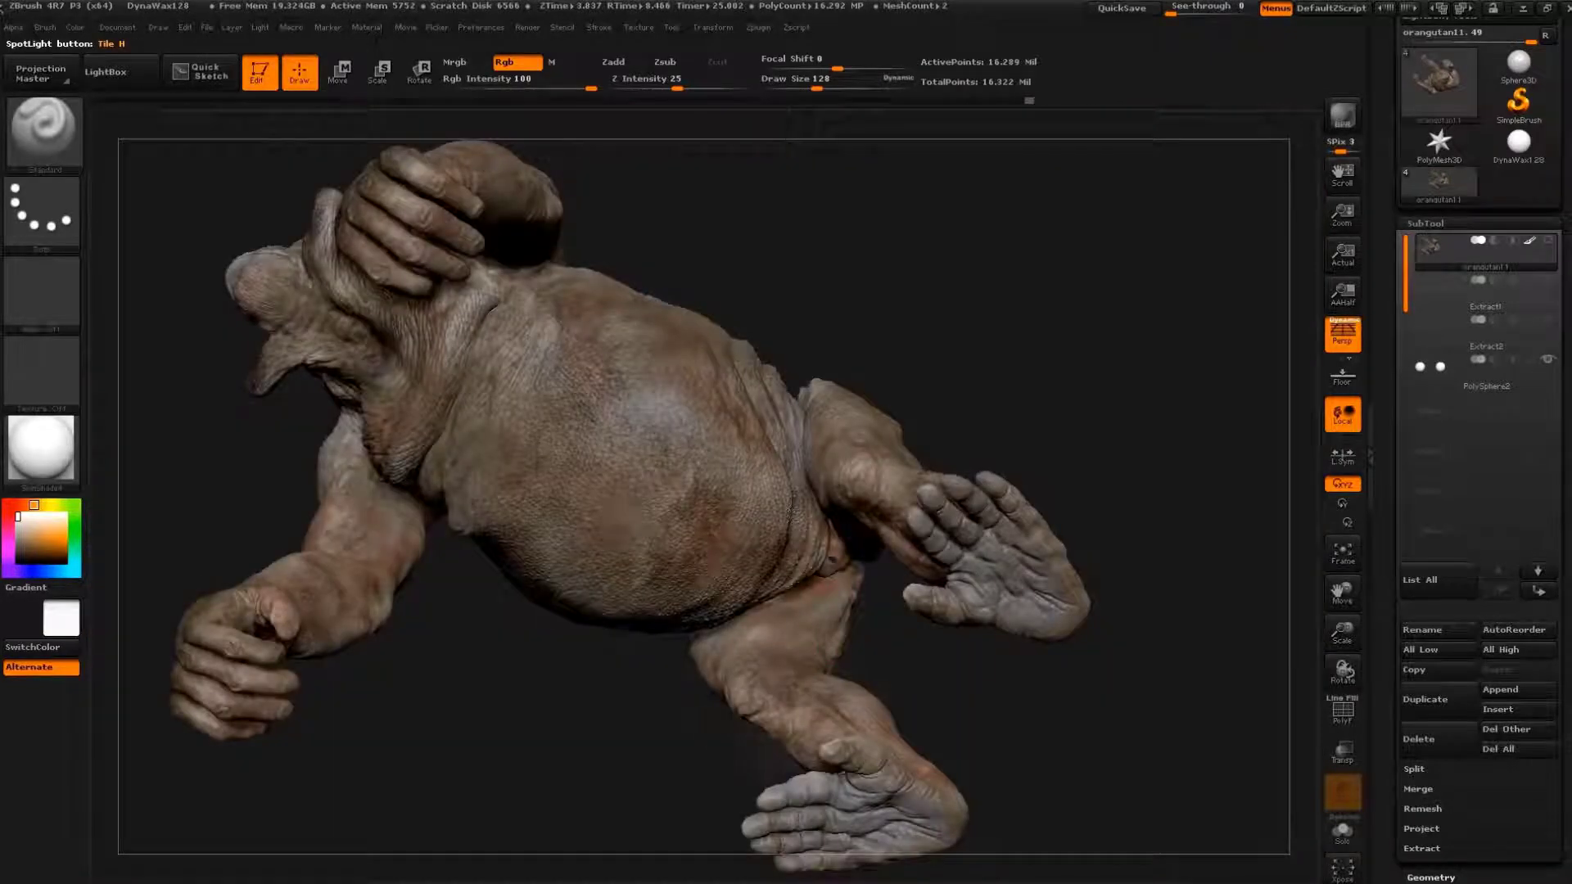
{"action": "key", "text": "shift+z"}
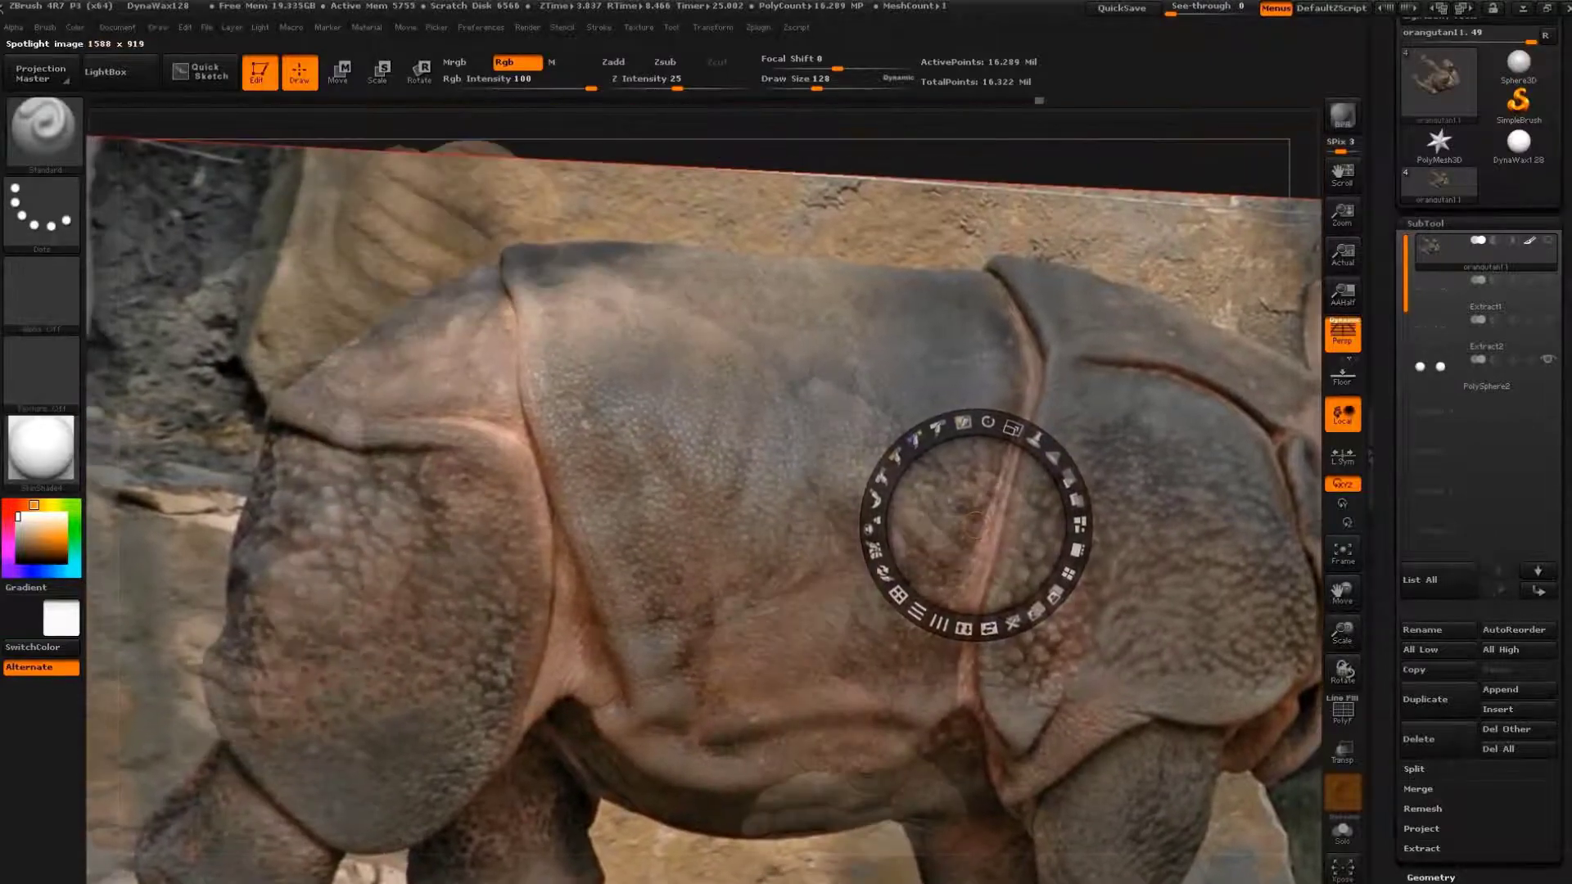
{"action": "key", "text": "shift+z"}
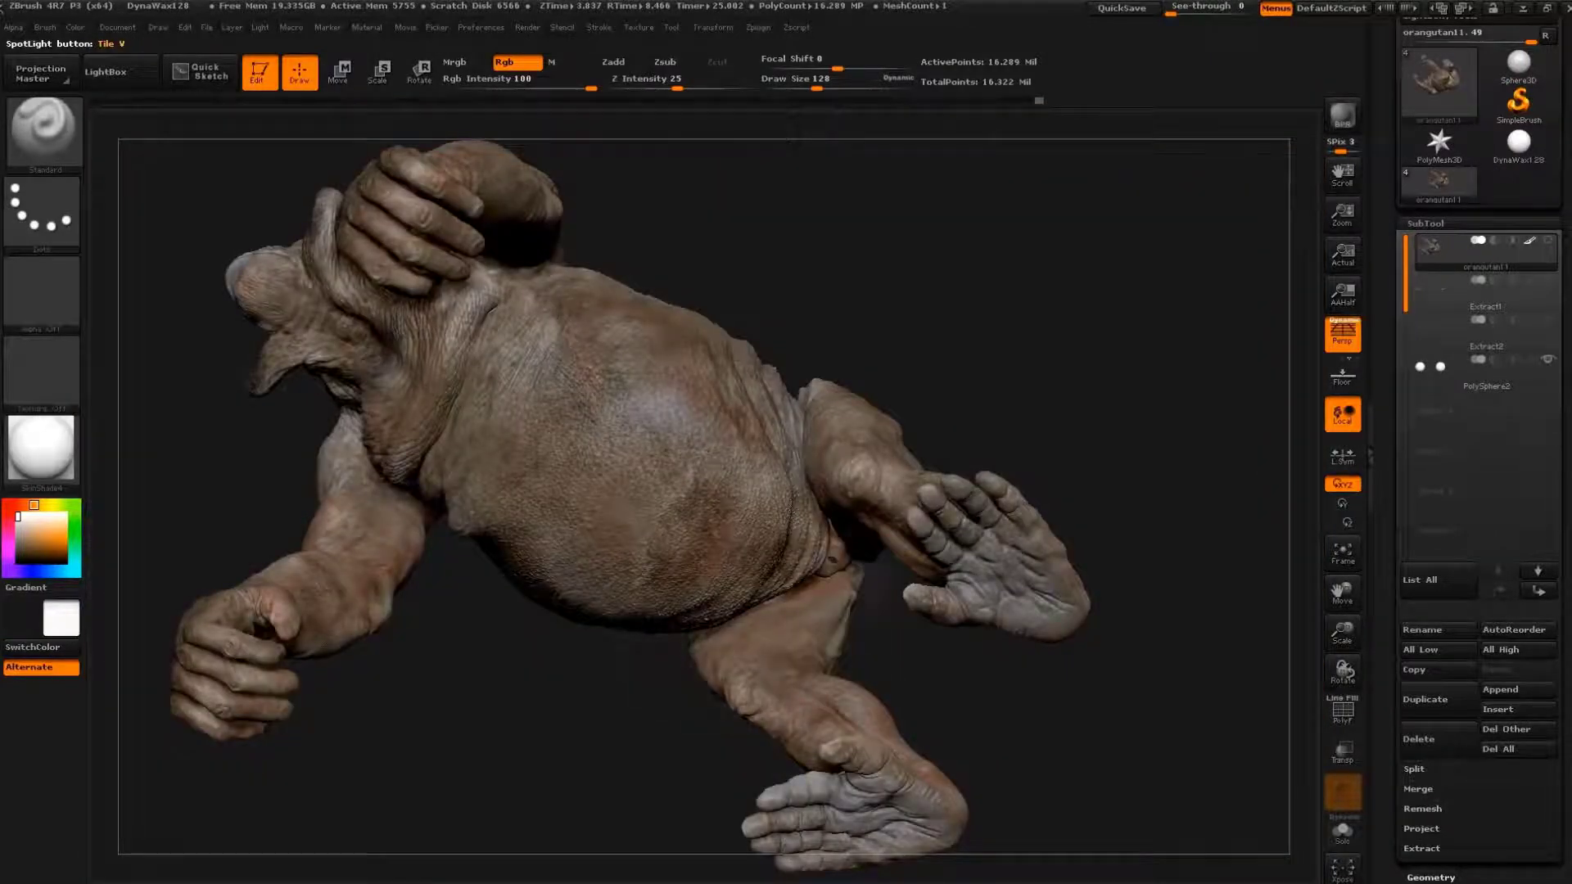
{"action": "key", "text": "shift+z"}
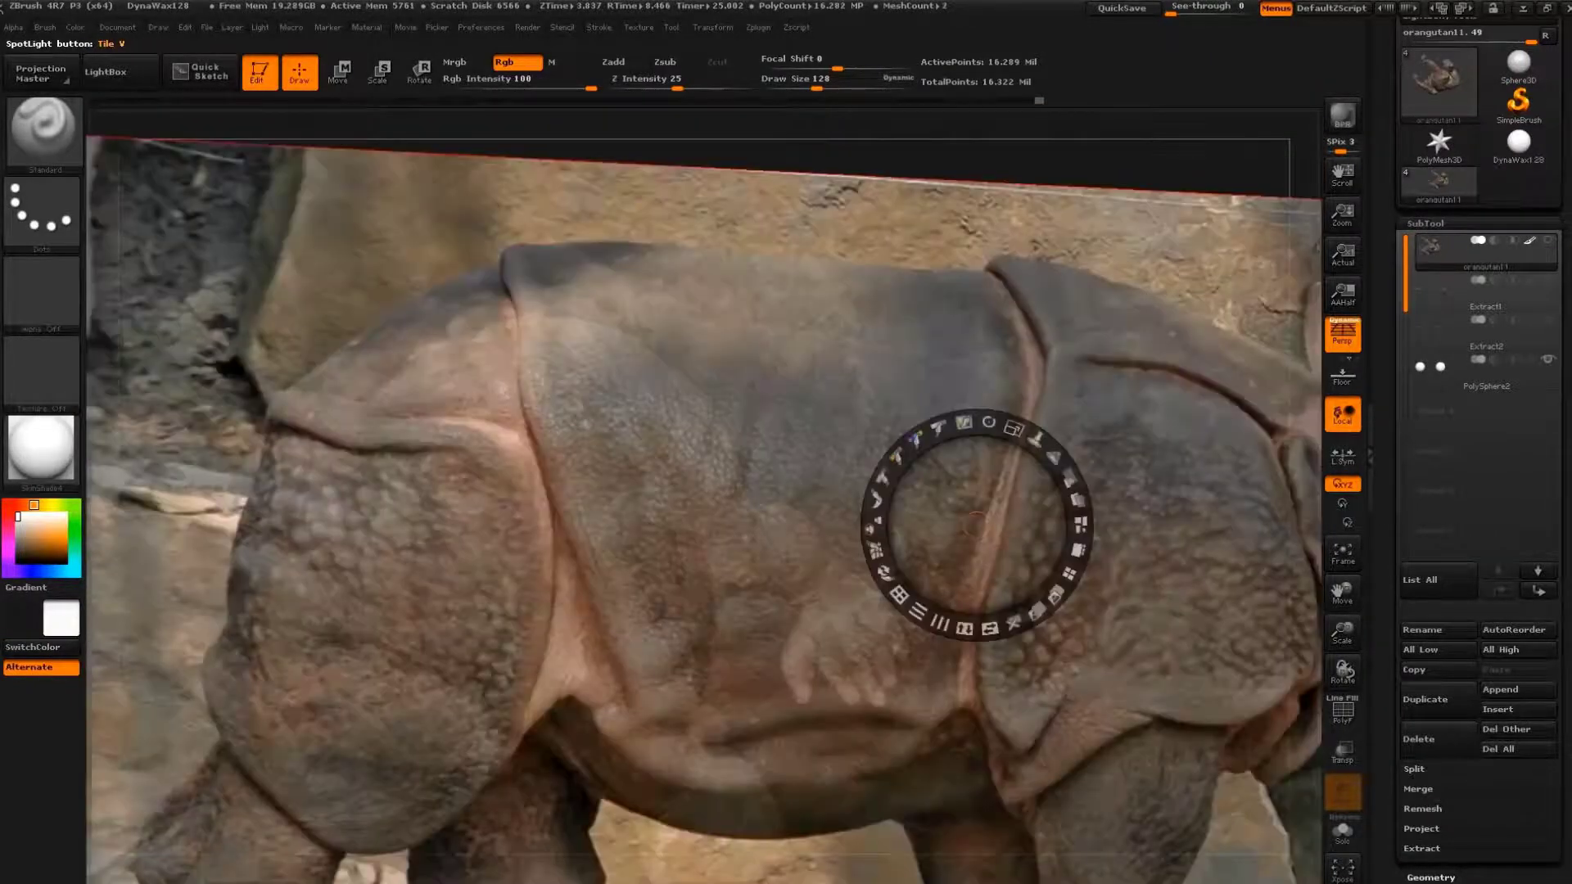
{"action": "key", "text": "shift+z"}
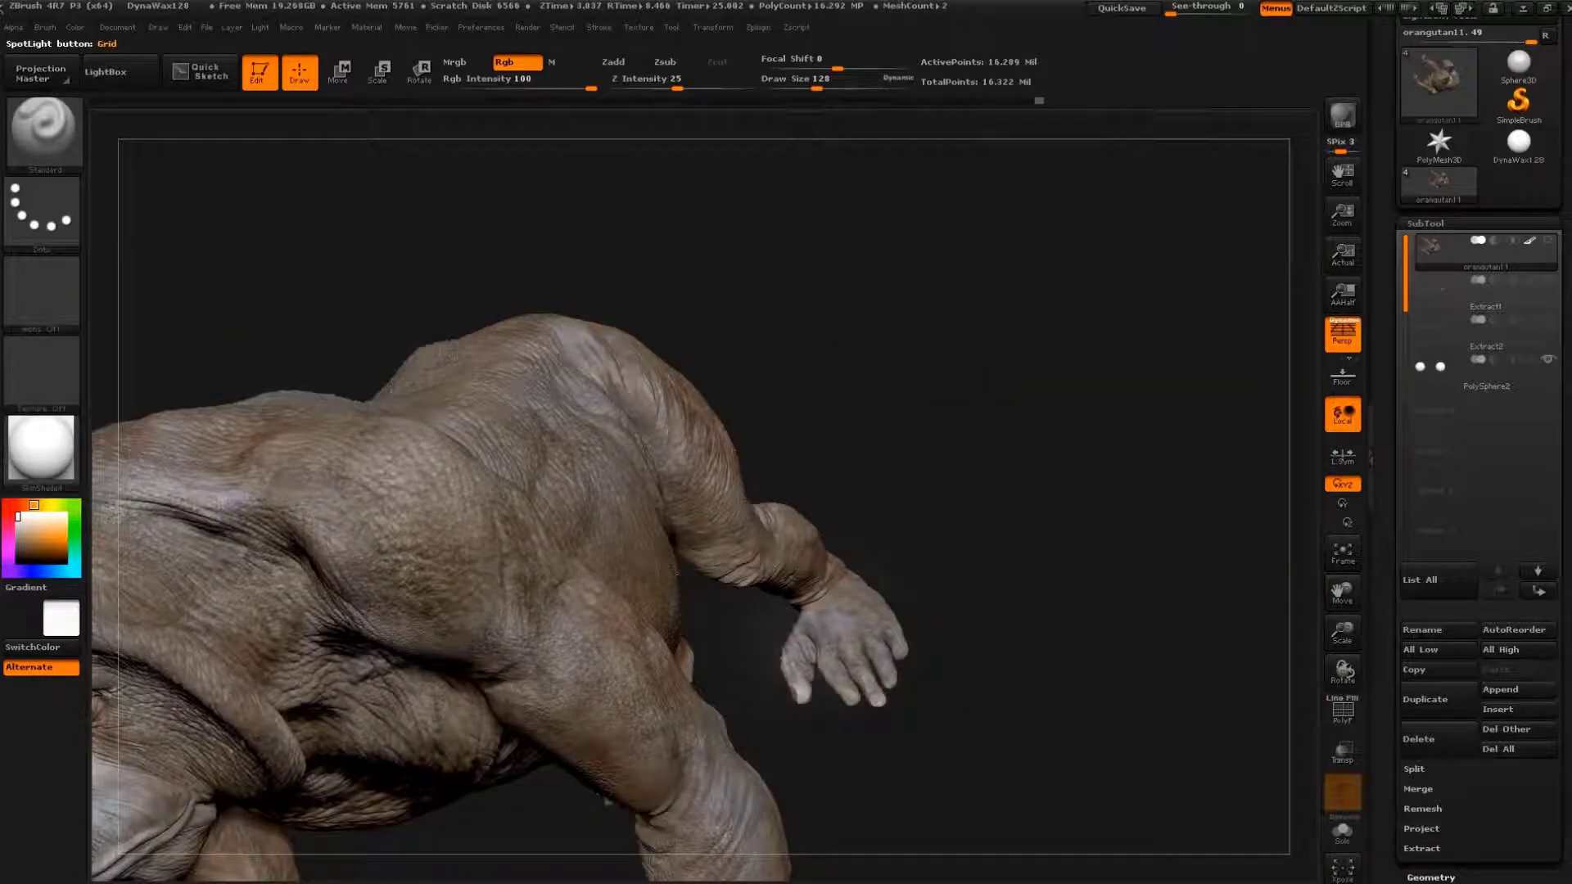
{"action": "key", "text": "shift+z"}
{"action": "key", "text": "shift+z"}
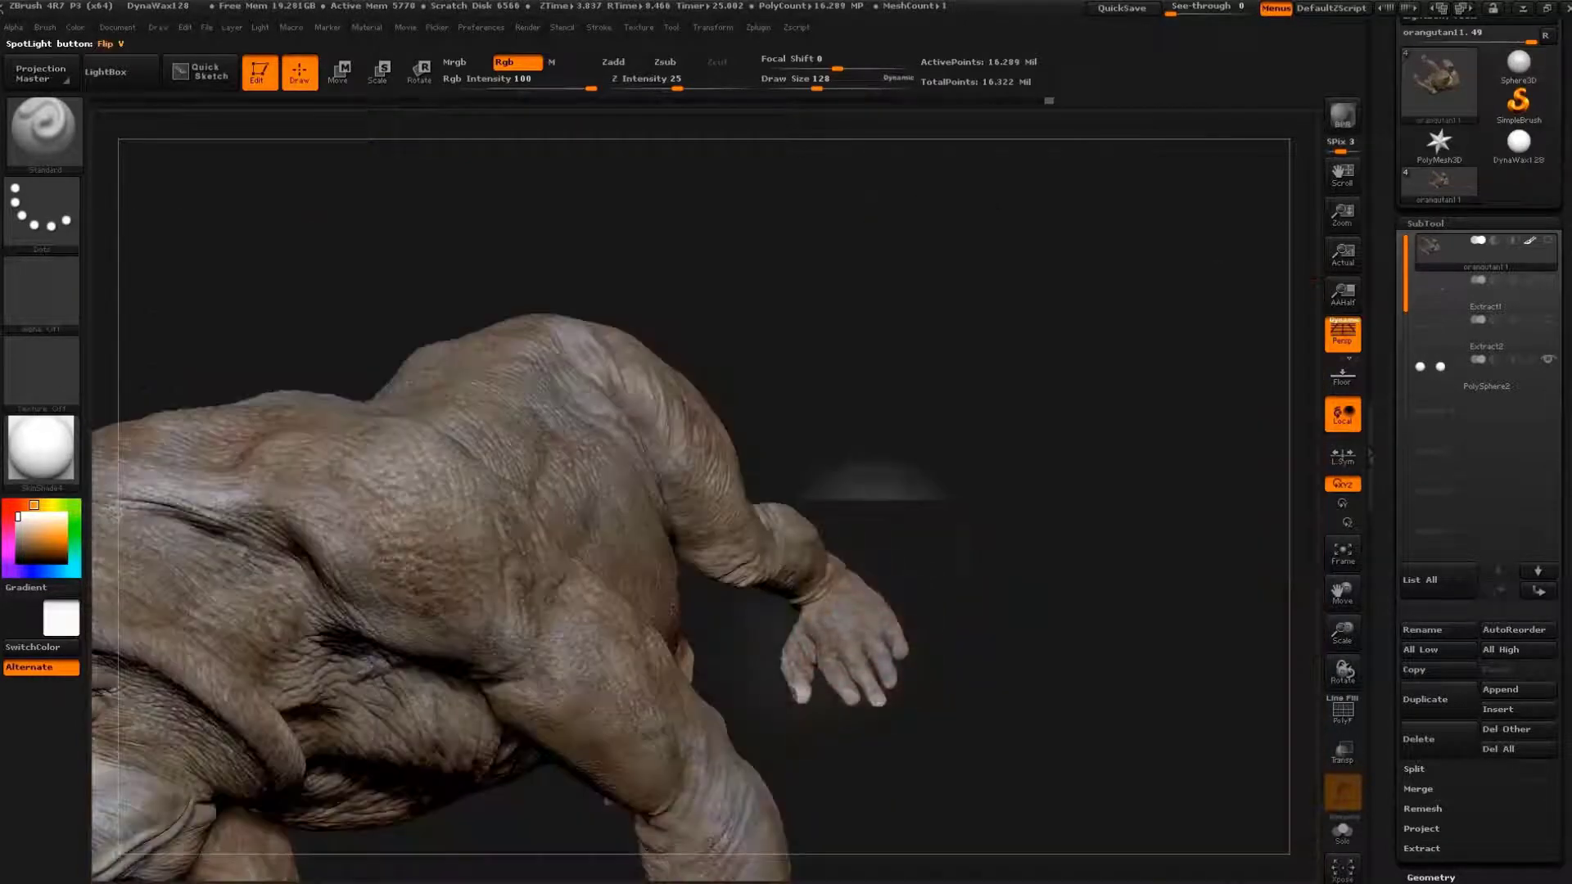
{"action": "mouse_move", "coordinate": [872, 483]}
{"action": "left_mouse_down"}
{"action": "mouse_move", "coordinate": [1006, 377]}
{"action": "mouse_move", "coordinate": [978, 585]}
{"action": "mouse_move", "coordinate": [913, 519]}
{"action": "mouse_move", "coordinate": [1114, 490]}
{"action": "left_mouse_up"}
{"action": "left_click", "coordinate": [41, 446]}
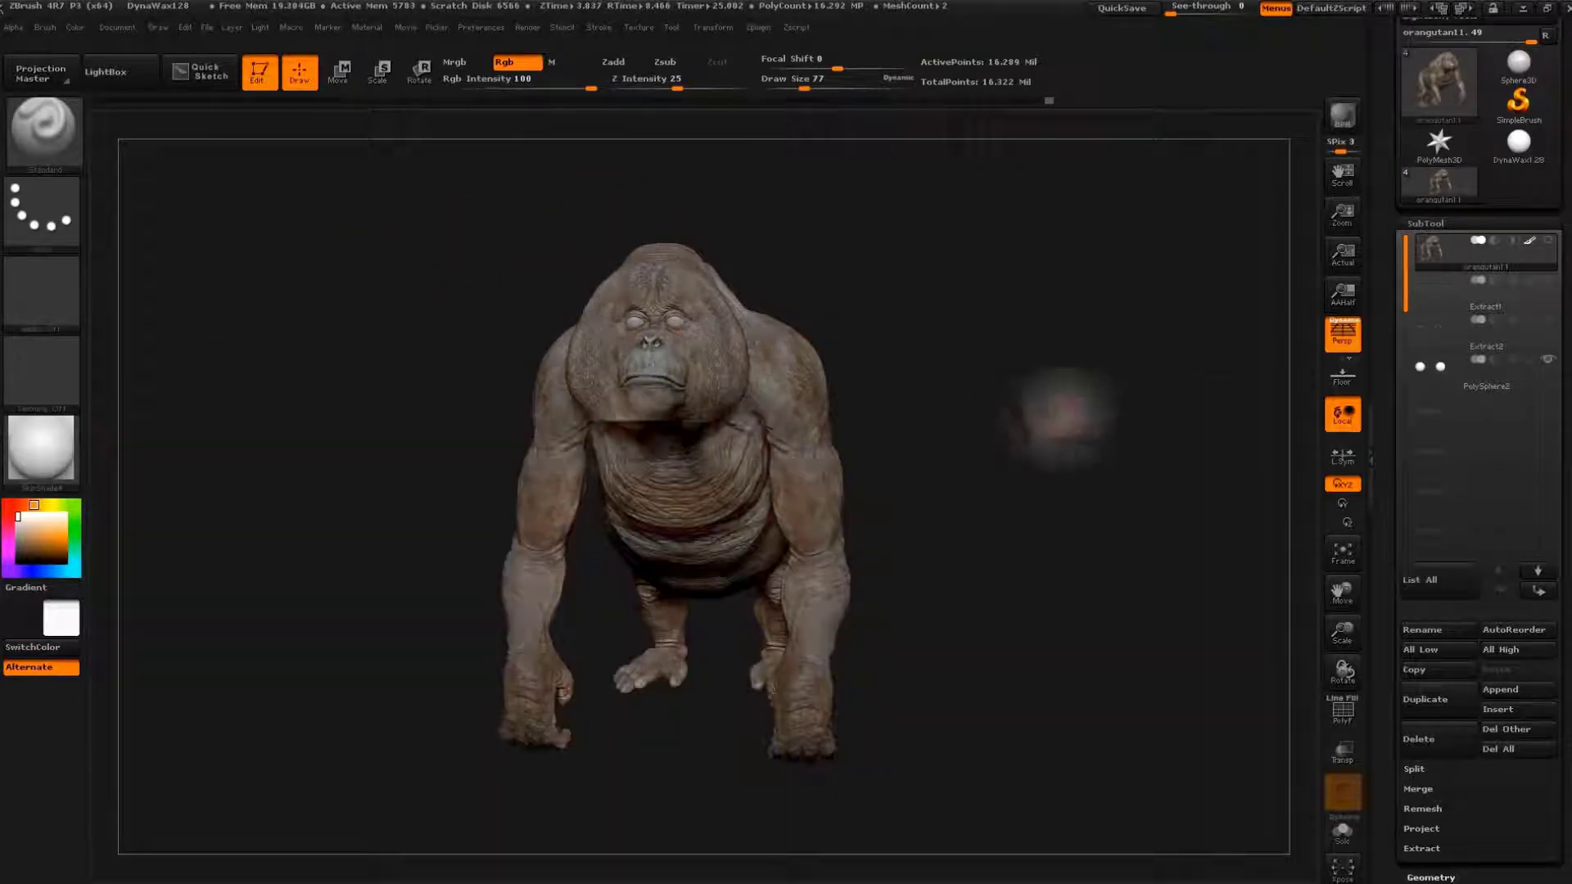
{"action": "left_click_drag", "start_coordinate": [1046, 419], "coordinate": [1105, 420]}
{"action": "left_click", "coordinate": [41, 446]}
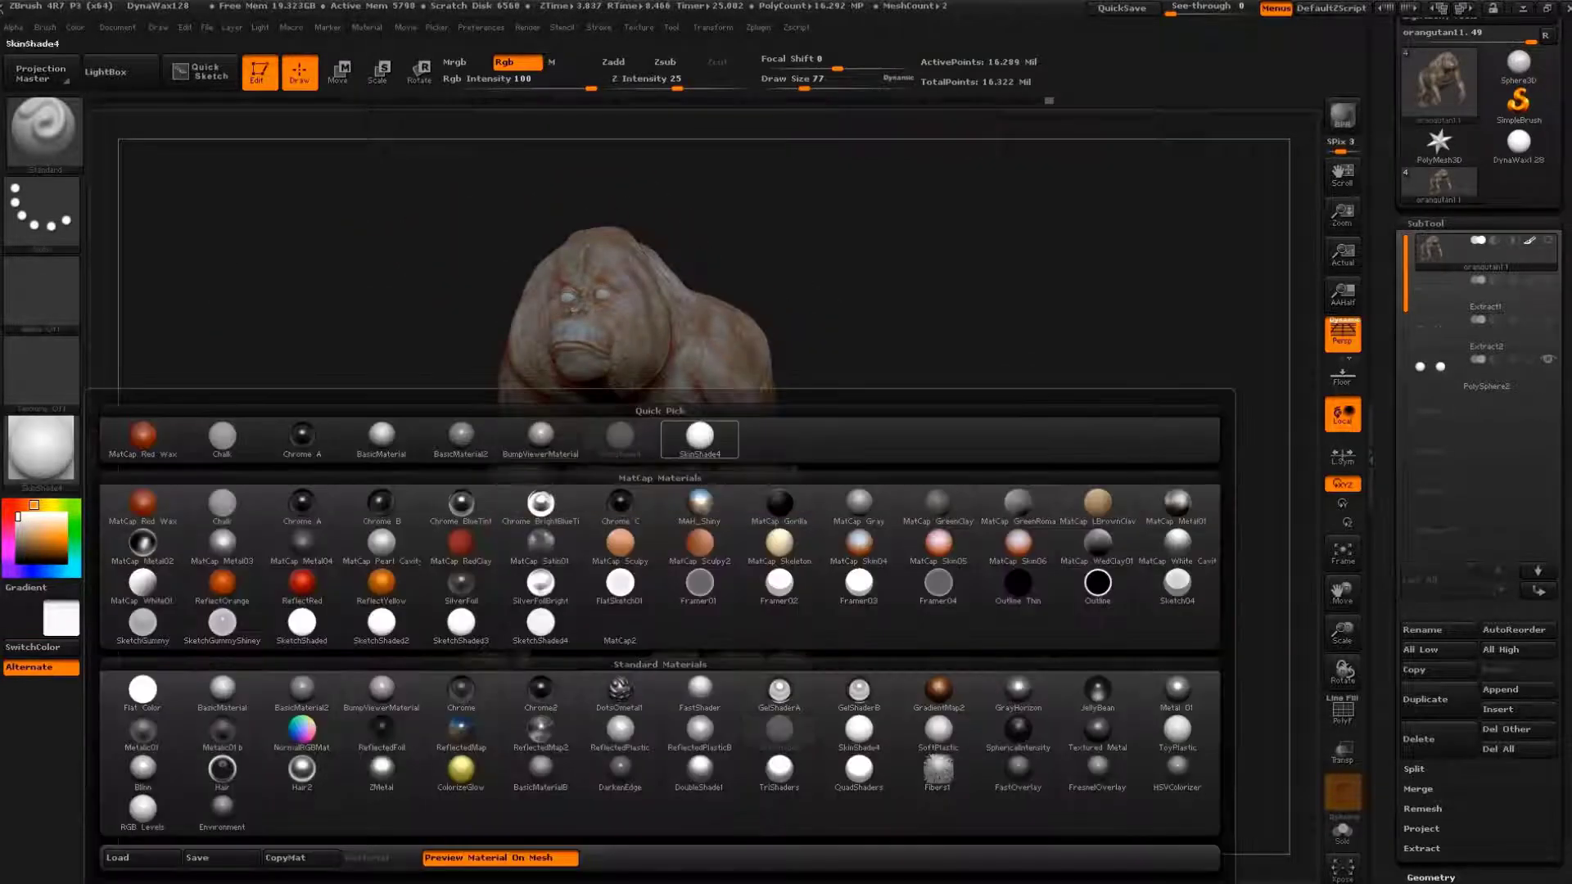
{"action": "mouse_move", "coordinate": [1053, 344]}
{"action": "left_mouse_down", "text": "alt"}
{"action": "mouse_move", "coordinate": [1019, 491]}
{"action": "mouse_move", "coordinate": [1091, 474]}
{"action": "left_mouse_up", "text": "alt"}
{"action": "key", "text": "shift+z"}
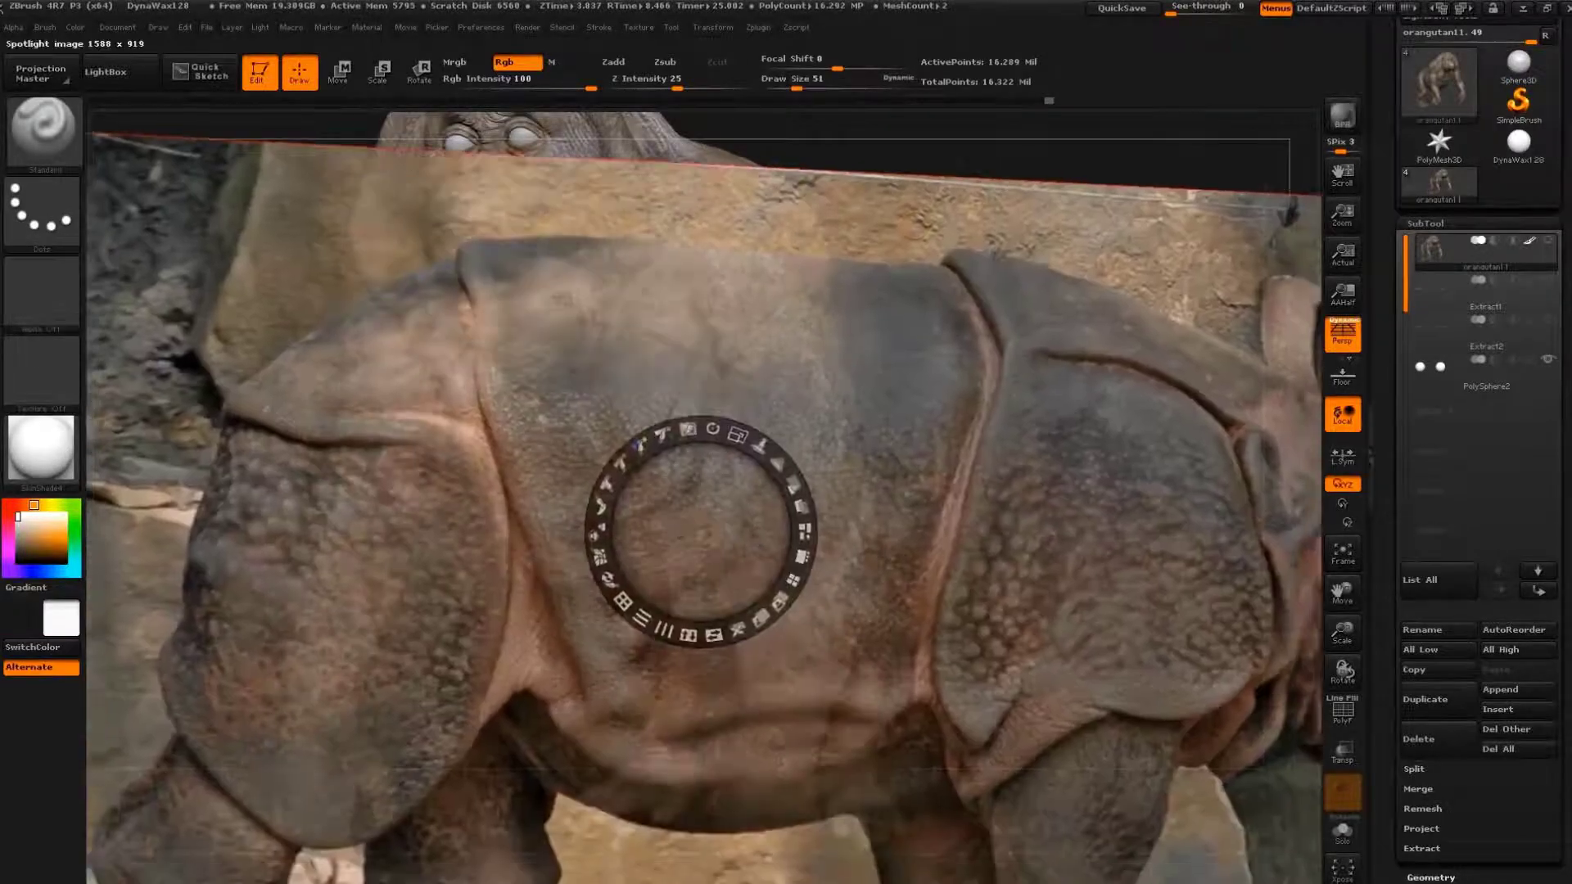
{"action": "key", "text": "shift+z"}
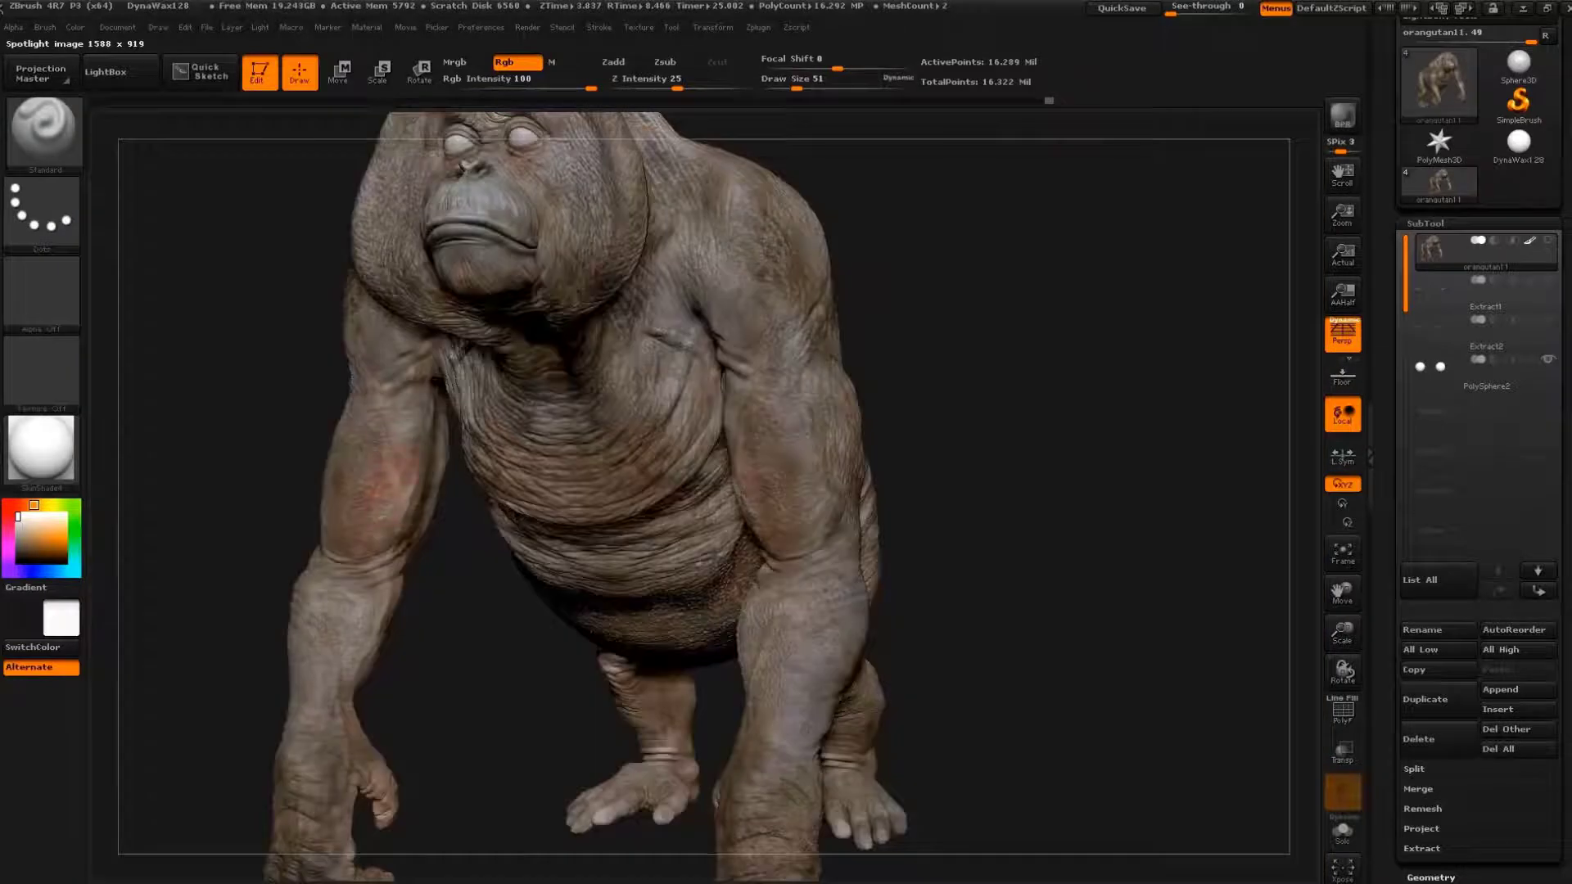
{"action": "key", "text": "bracketright"}
{"action": "key", "text": "bracketright"}
{"action": "key", "text": "bracketright"}
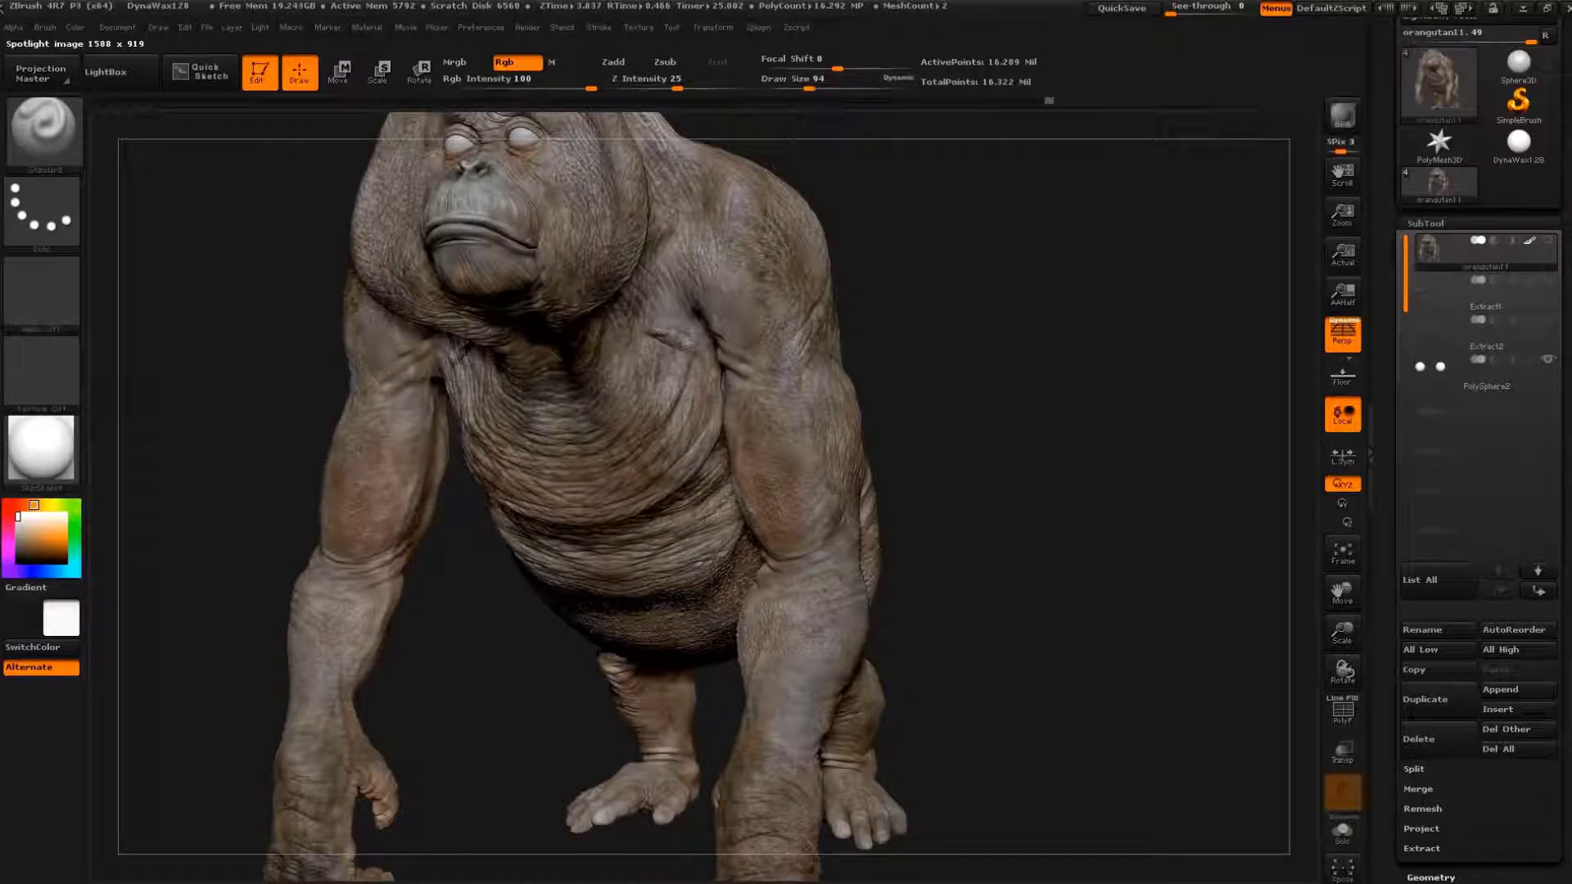